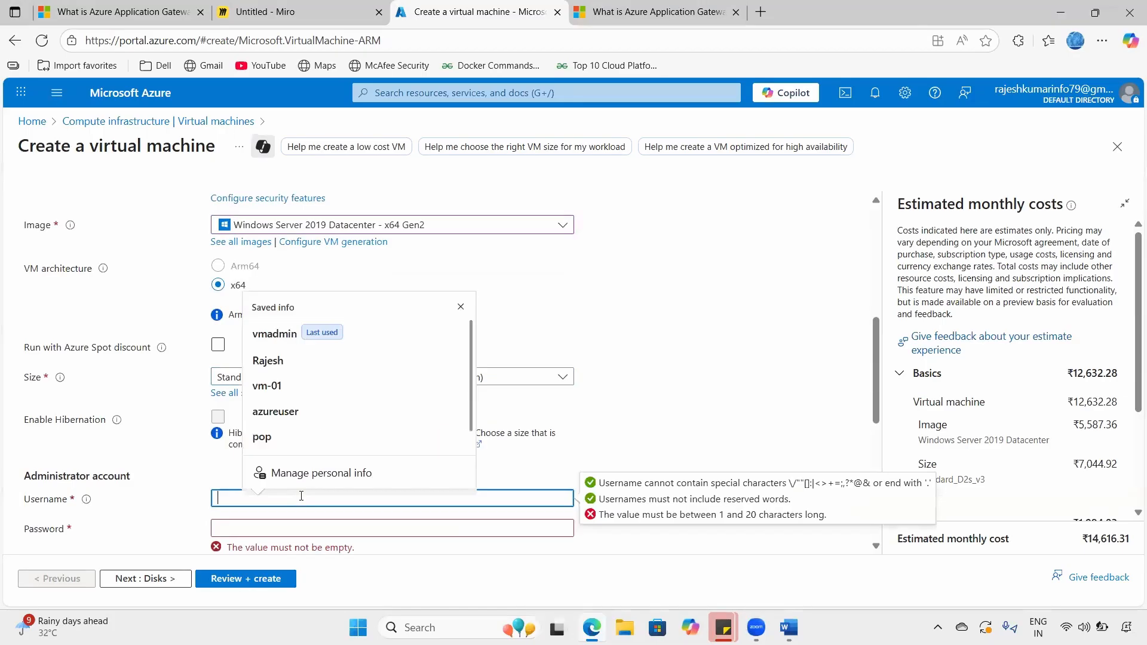
# - Set the administrator username to vmadmin and enter the account password in both the password and confirmation fields
pyautogui.write('vmadmin')
pyautogui.press('Tab')
pyautogui.write('Passw•••••••')
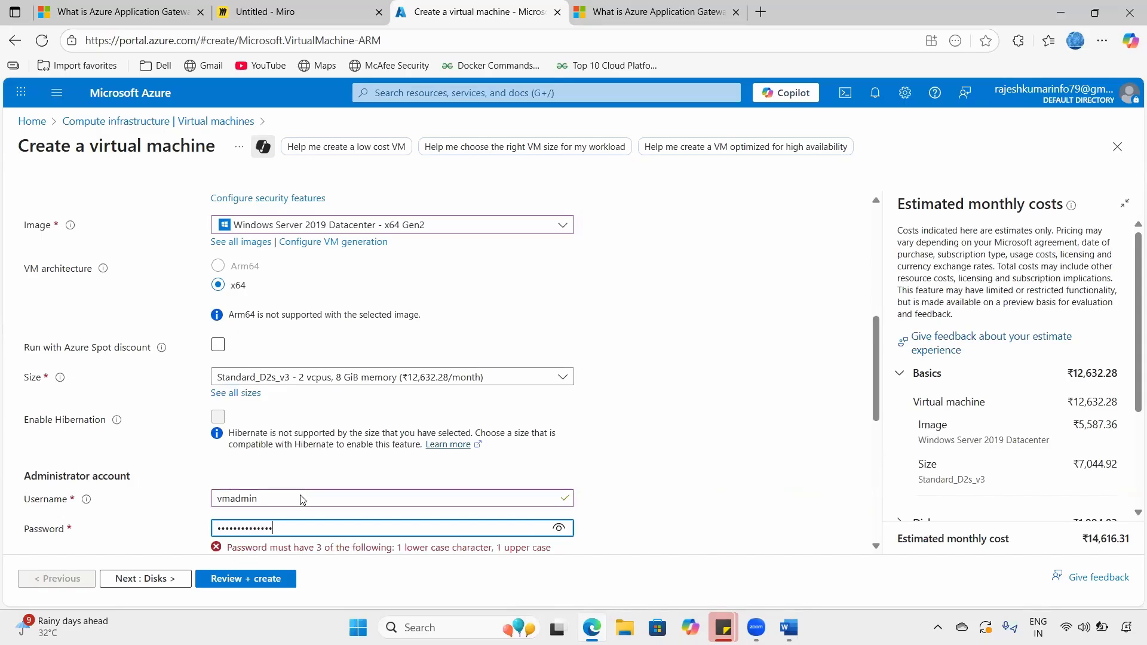
pyautogui.press('Tab')
pyautogui.write('Pass••••••••••')
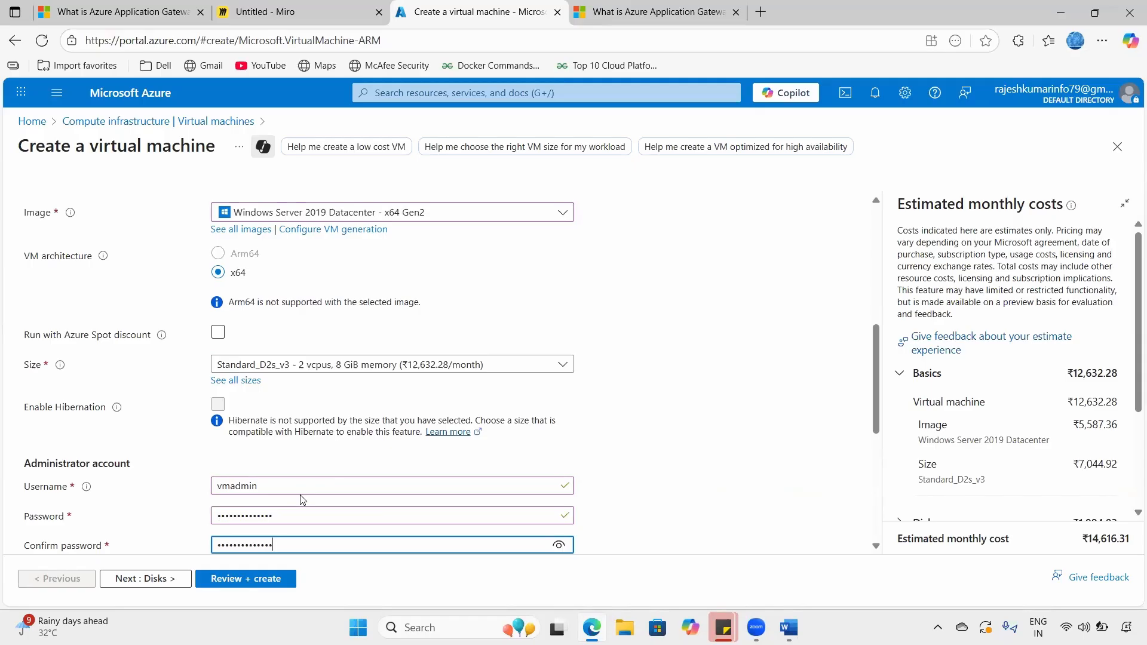
pyautogui.hotkey('ctrl', 'a')
pyautogui.write('•')
# - Allow HTTP (80) as a public inbound port in addition to RDP (3389)
pyautogui.scroll(-3, 307, 502)
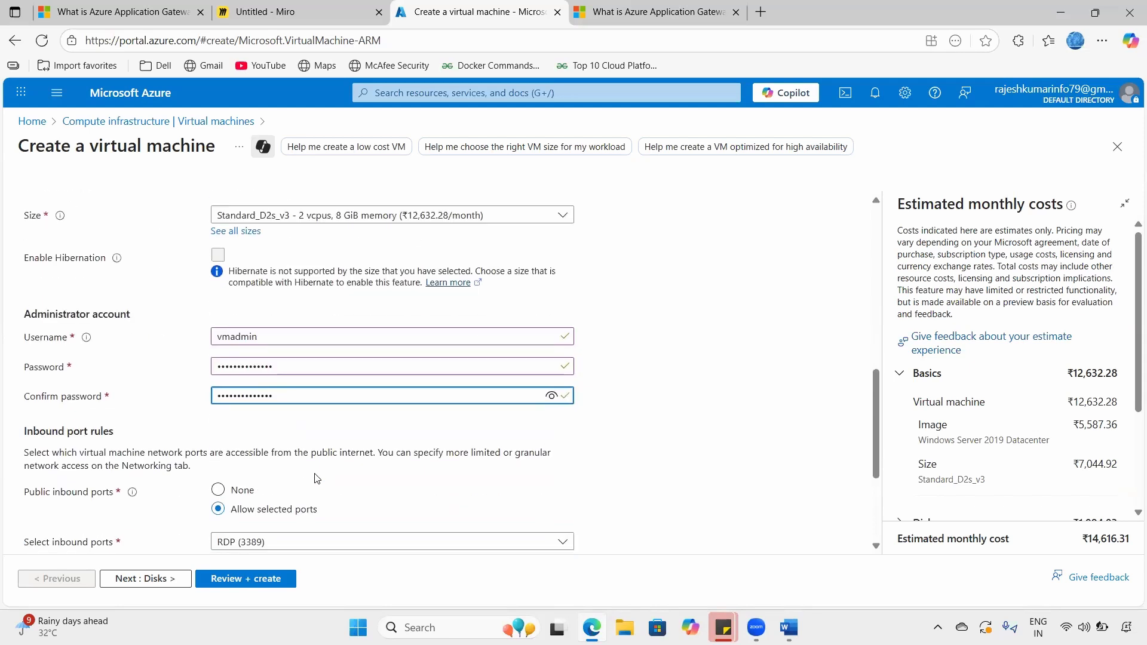
pyautogui.scroll(-2, 353, 476)
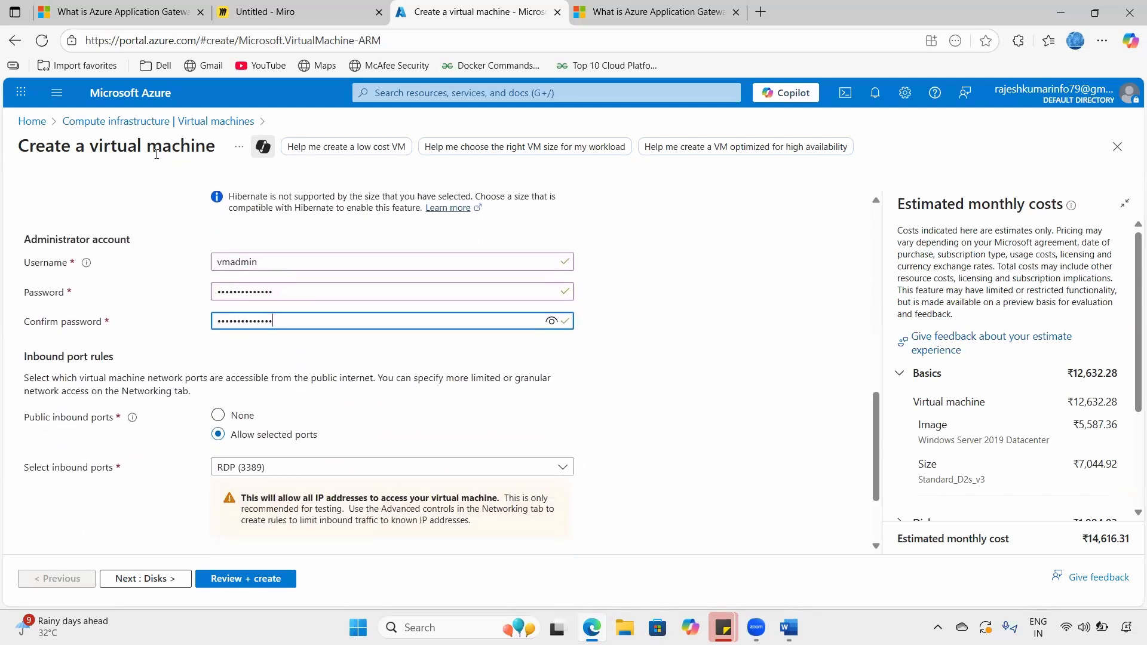
pyautogui.moveTo(137, 147); pyautogui.dragTo(221, 150)
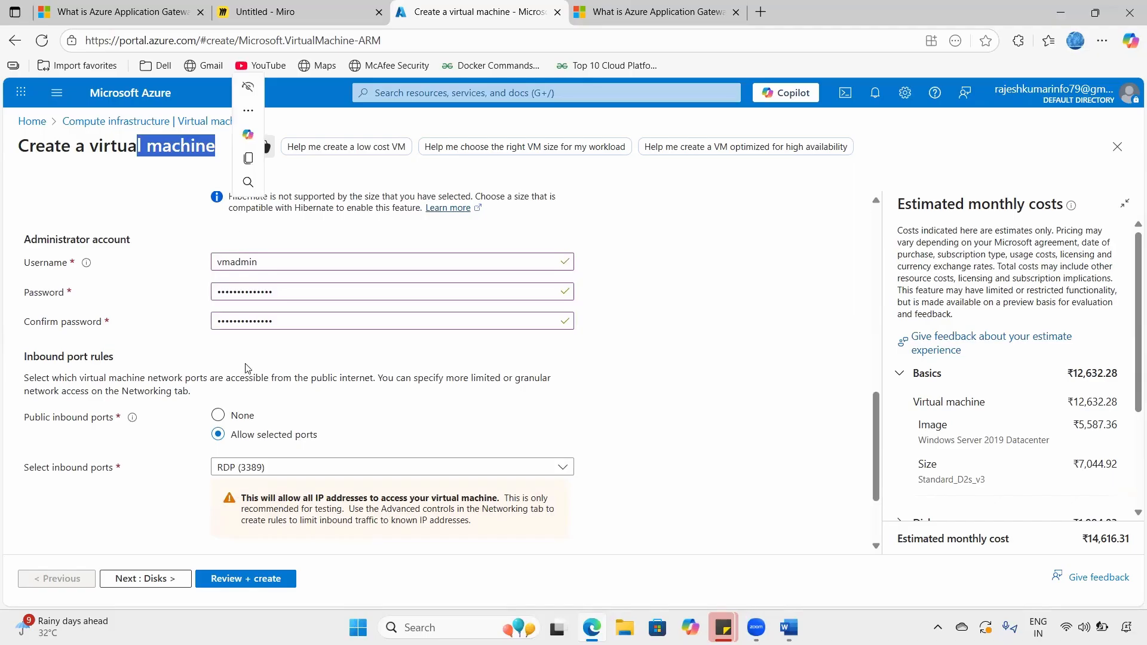
pyautogui.click(239, 467)
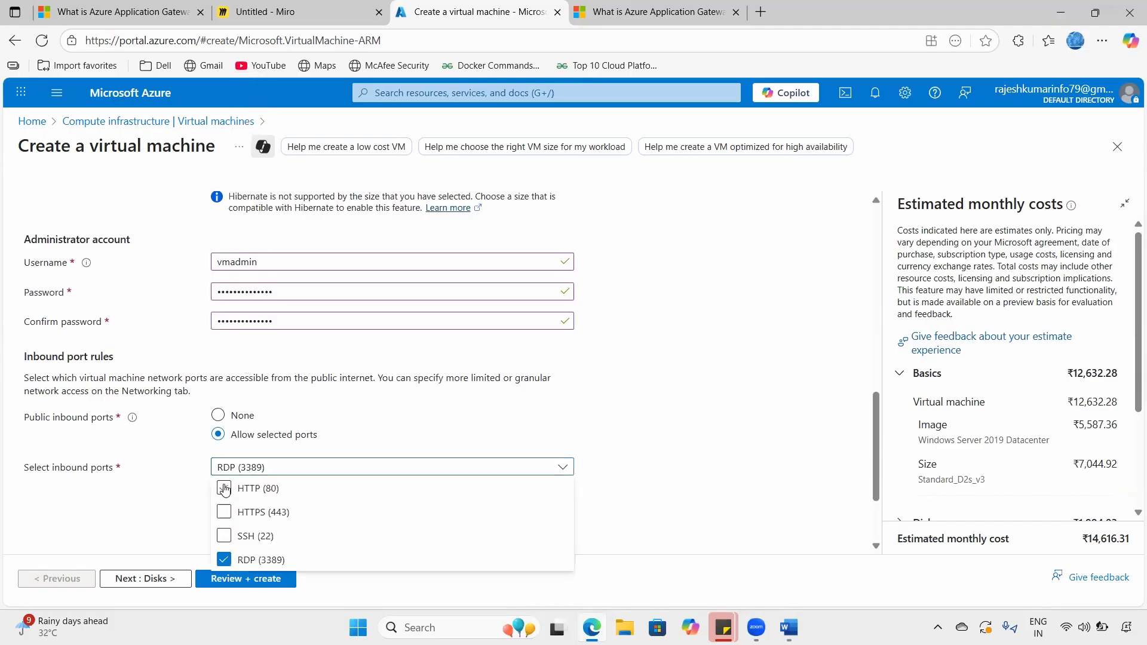
pyautogui.click(225, 489)
pyautogui.click(245, 471)
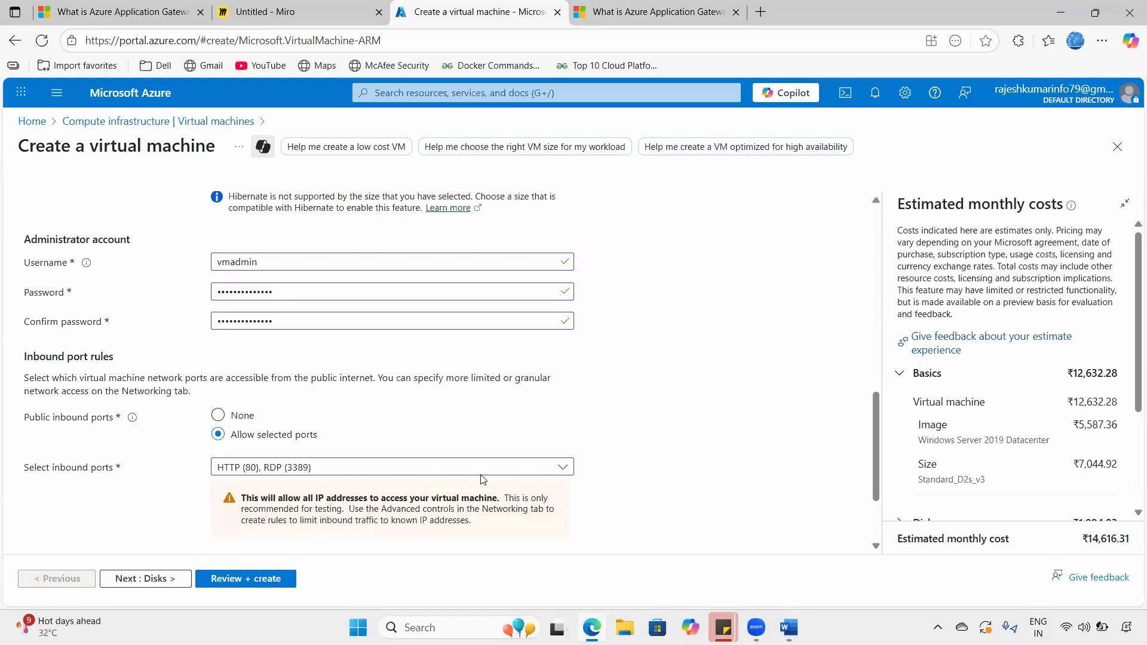
# - Keep the default licensing and disk settings and proceed to the virtual machine's networking settings
pyautogui.scroll(-2, 482, 448)
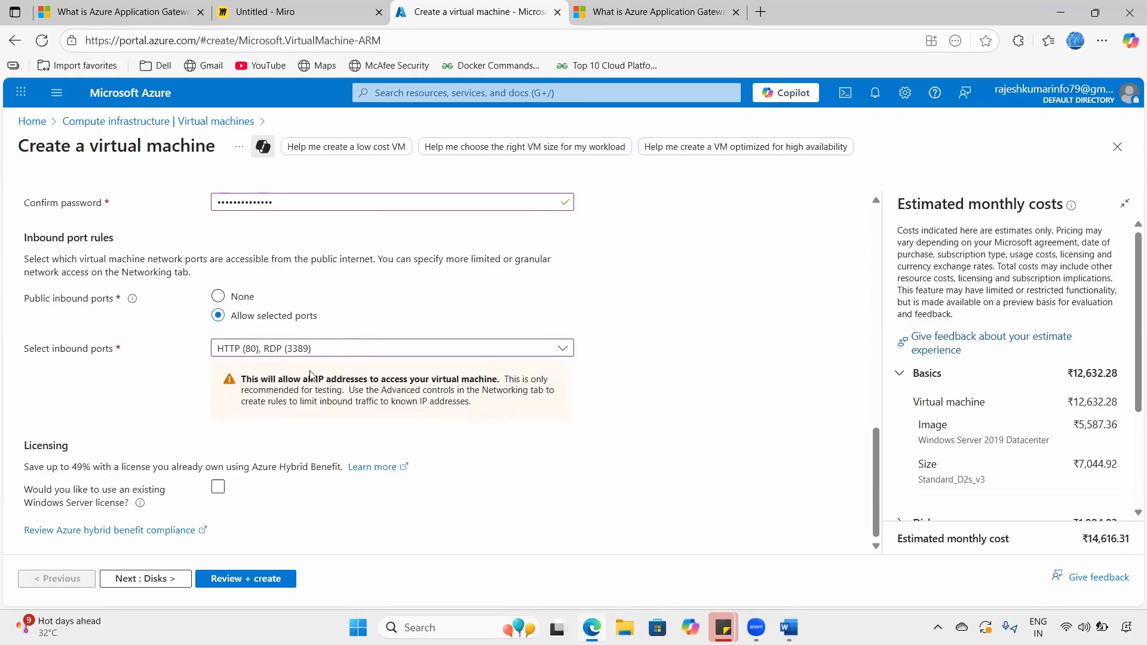
pyautogui.click(170, 578)
pyautogui.scroll(-4, 242, 421)
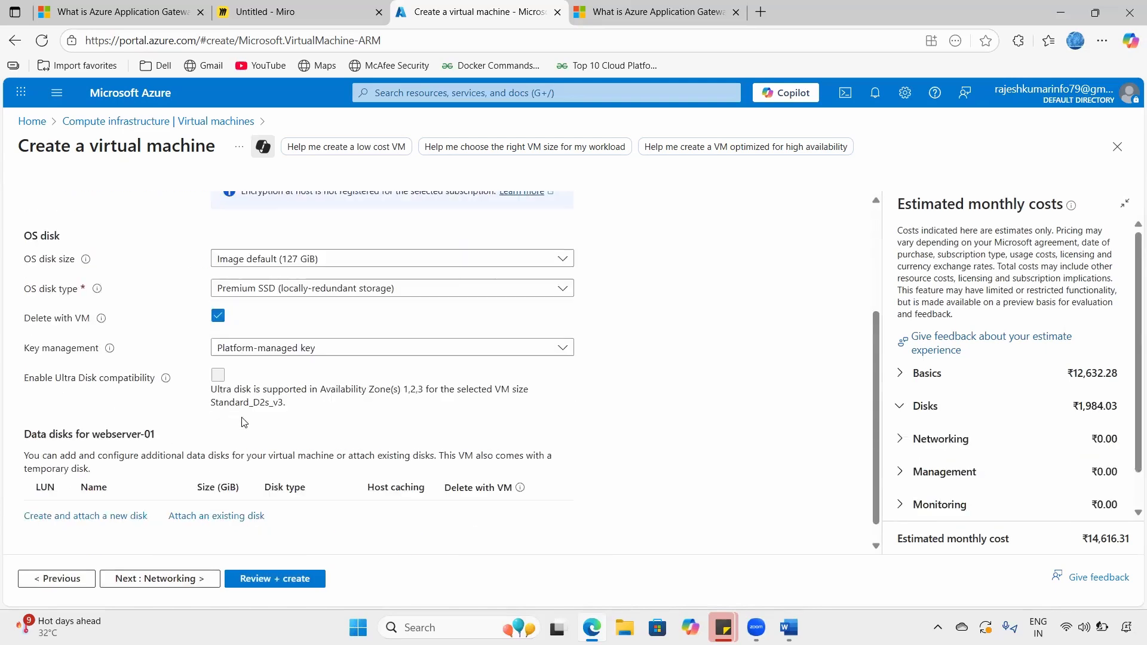
pyautogui.scroll(4, 248, 423)
pyautogui.click(192, 578)
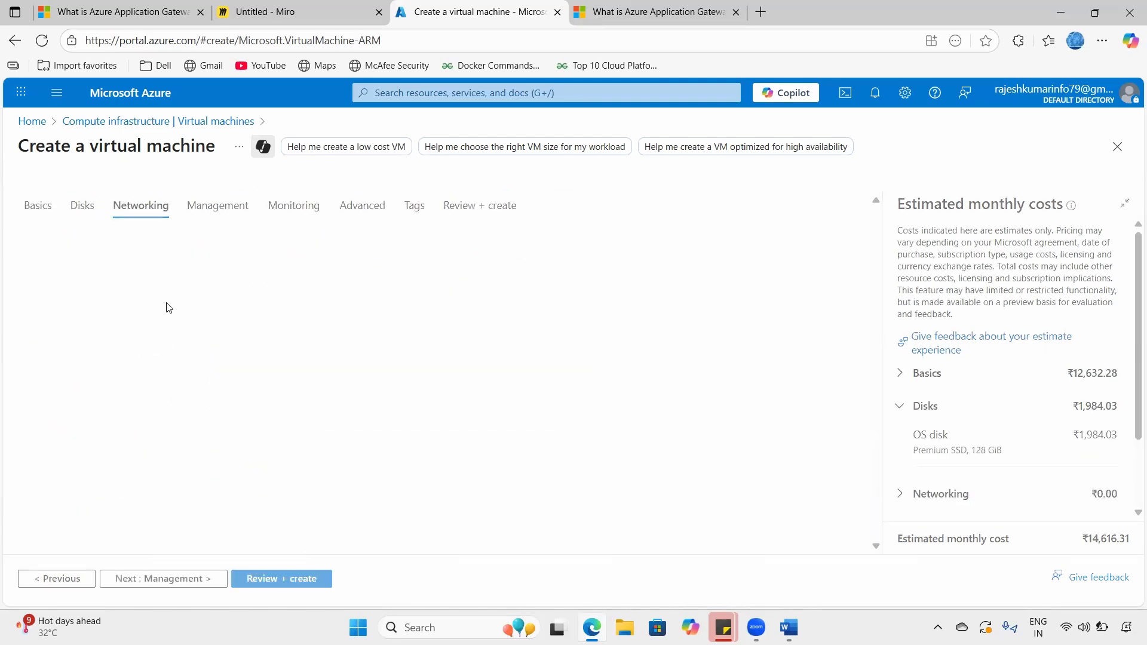
pyautogui.moveTo(38, 290); pyautogui.dragTo(137, 293)
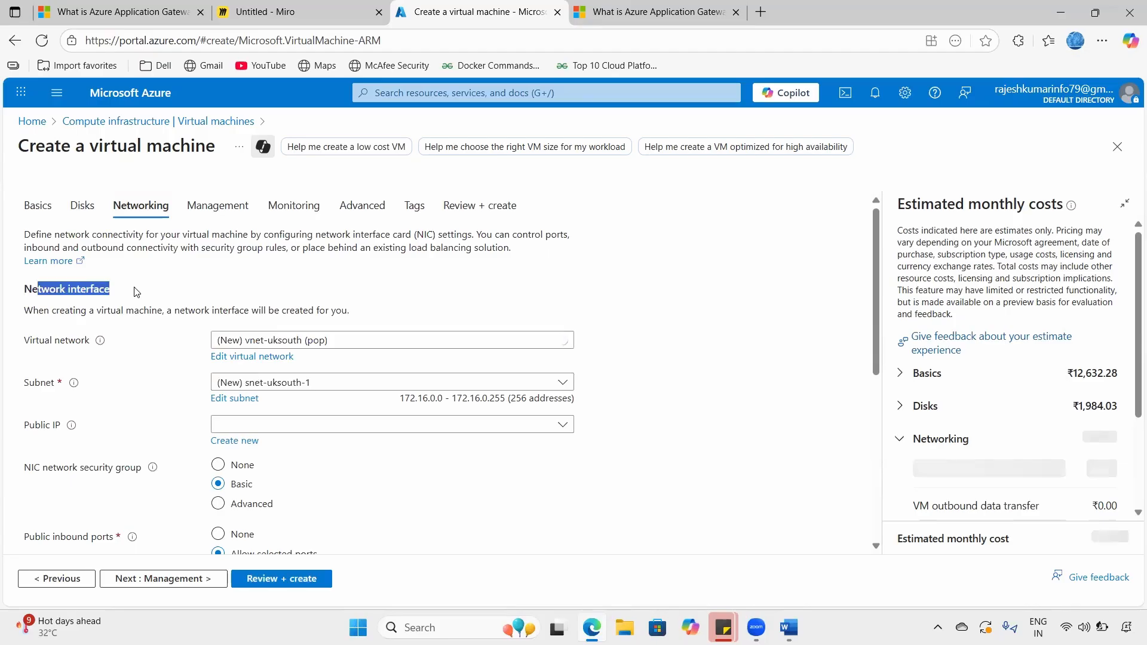
# - Open the new virtual network for editing and rename it vnet-01
pyautogui.click(243, 358)
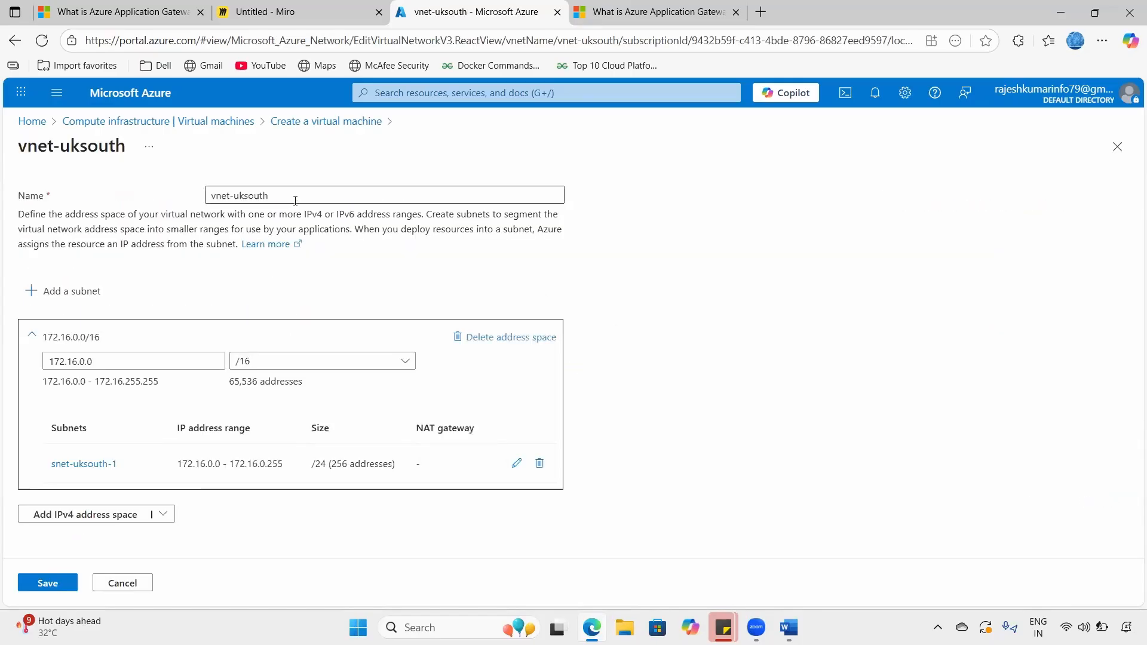
pyautogui.moveTo(295, 201); pyautogui.dragTo(157, 202)
pyautogui.write('vne')
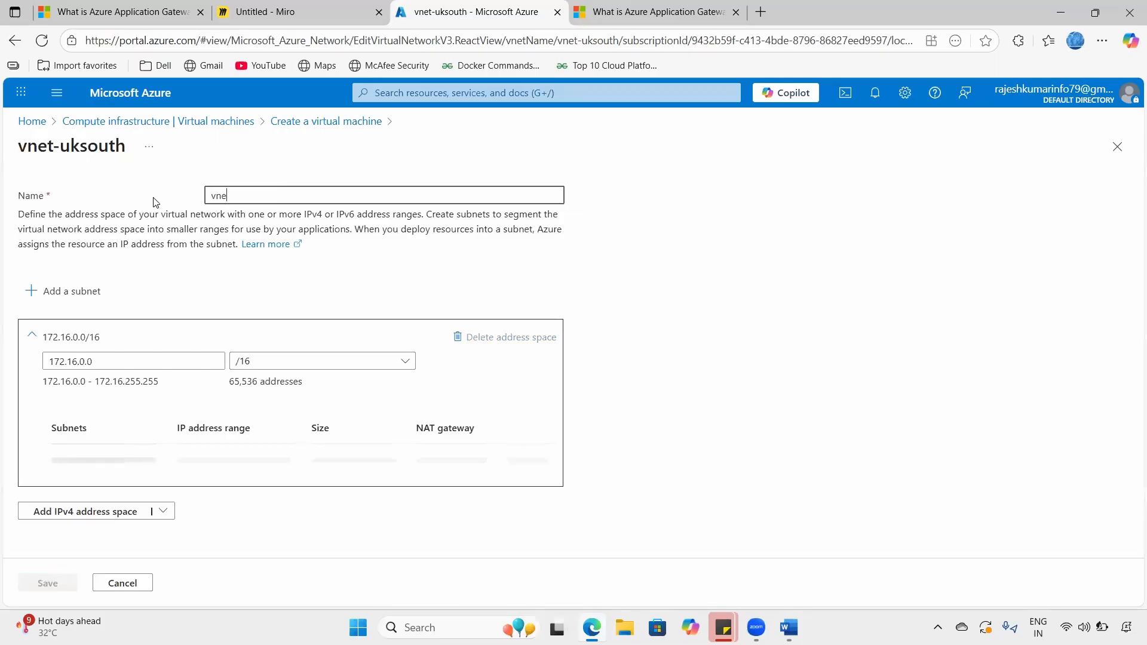
pyautogui.write('t-01')
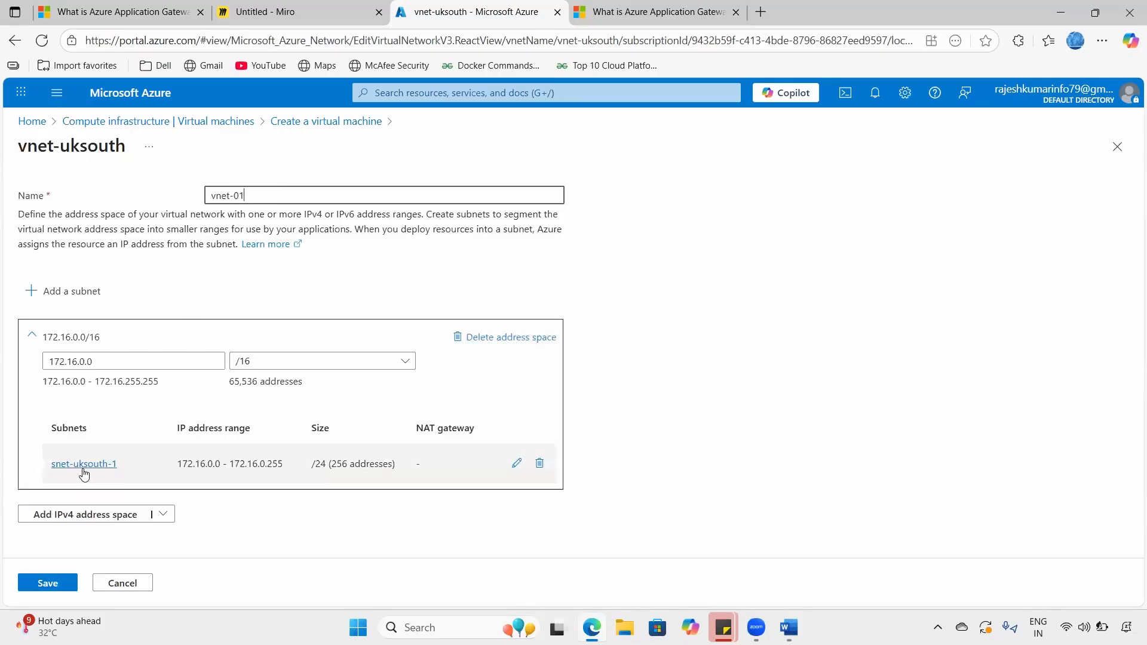
# - Rename the virtual network's default subnet s1 and save both the subnet and the virtual network
pyautogui.click(516, 464)
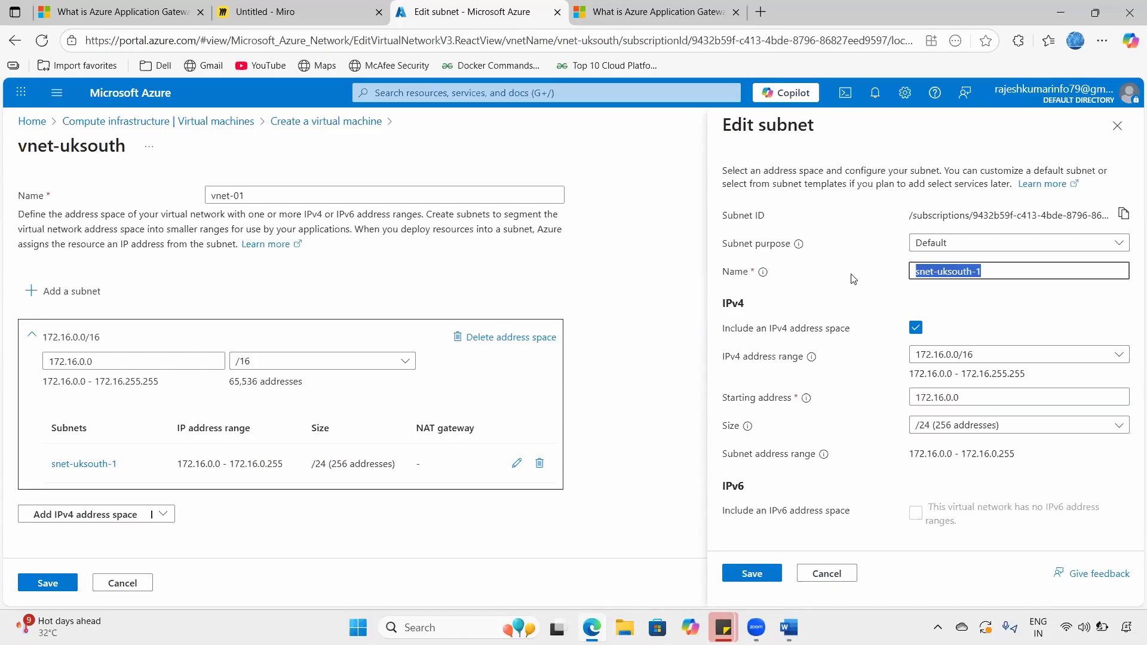
pyautogui.write('s1')
pyautogui.click(757, 576)
pyautogui.moveTo(279, 200); pyautogui.dragTo(153, 202)
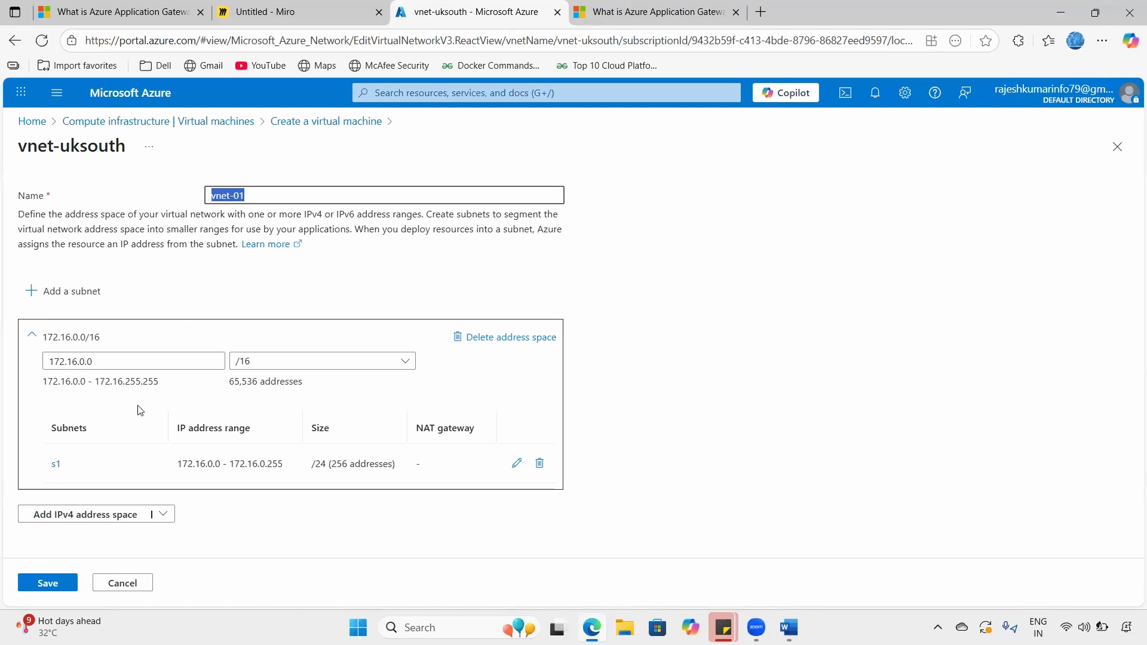
pyautogui.click(48, 585)
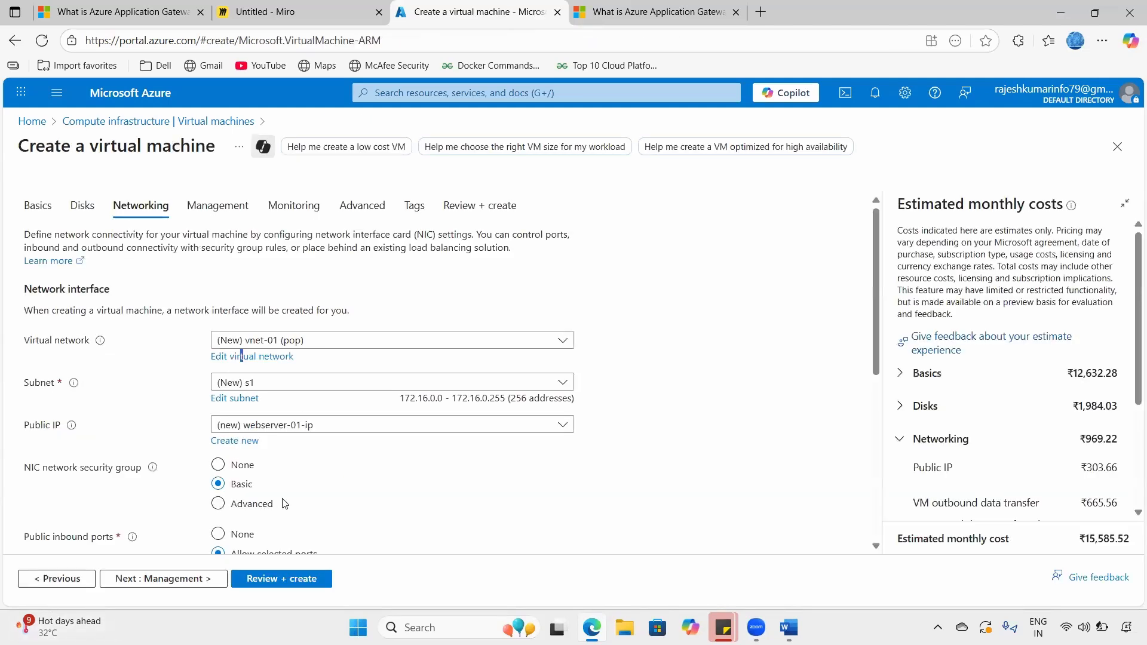
# - Leave the remaining settings at their defaults, review and create the virtual machine, and open the deployment notifications
pyautogui.scroll(-6, 130, 418)
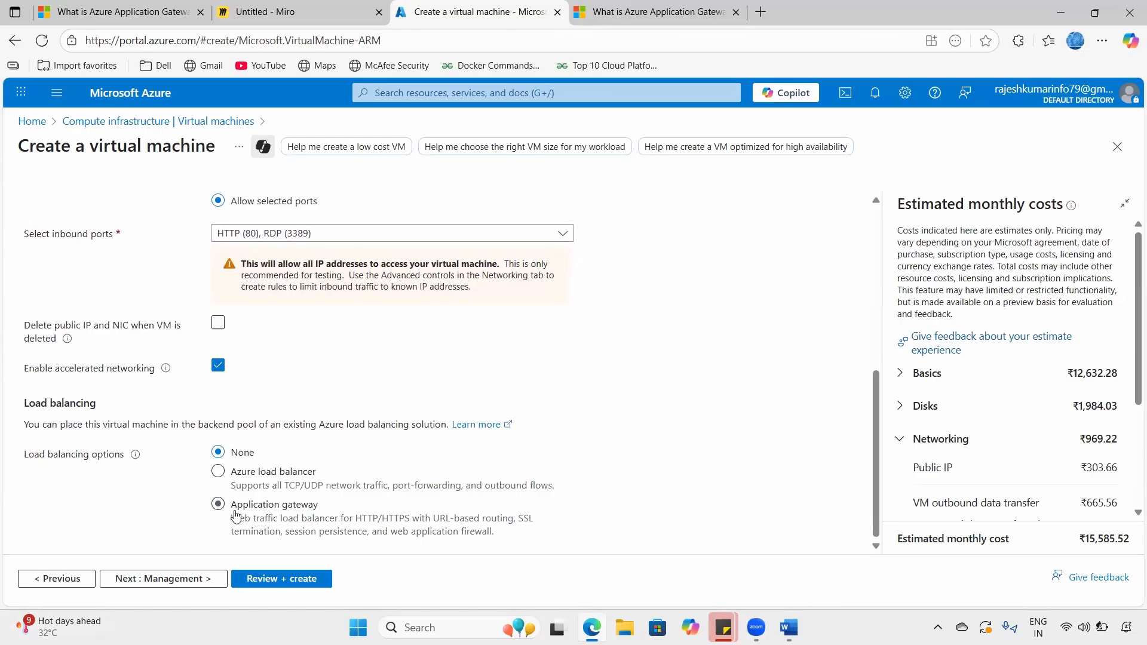
pyautogui.click(185, 579)
pyautogui.click(186, 579)
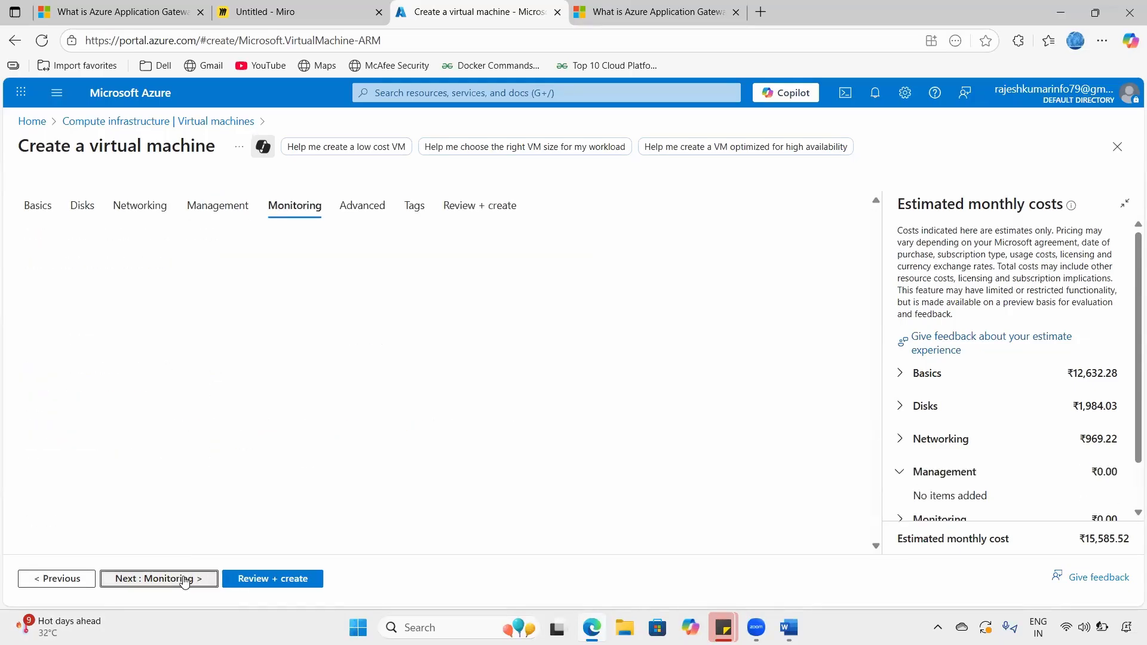
pyautogui.click(185, 579)
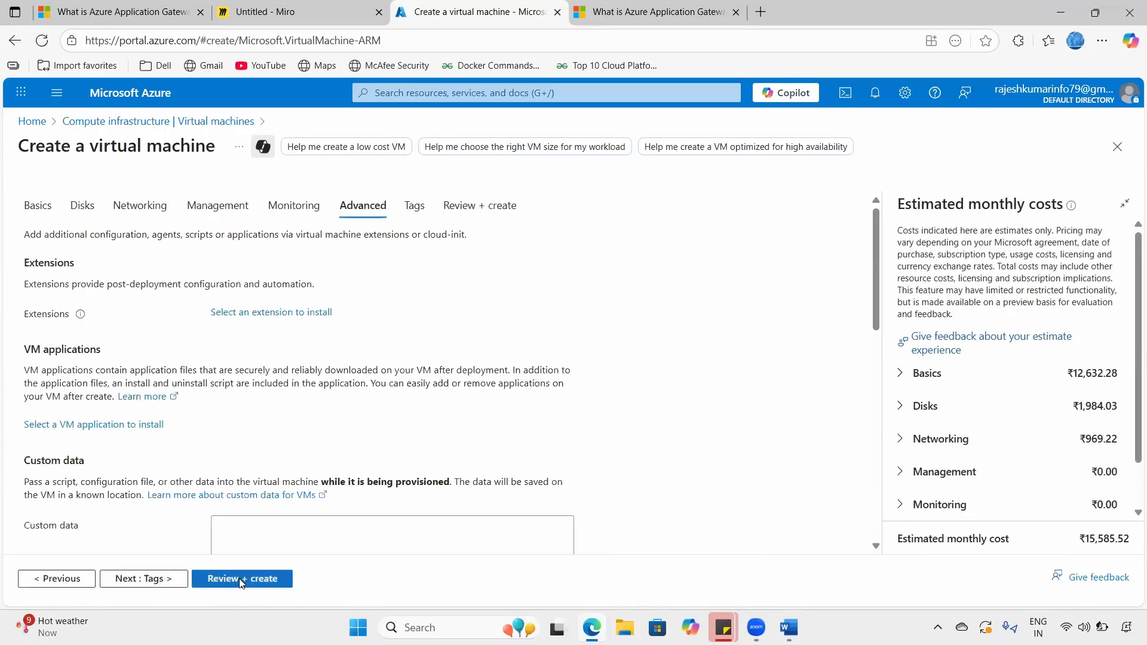
pyautogui.click(239, 579)
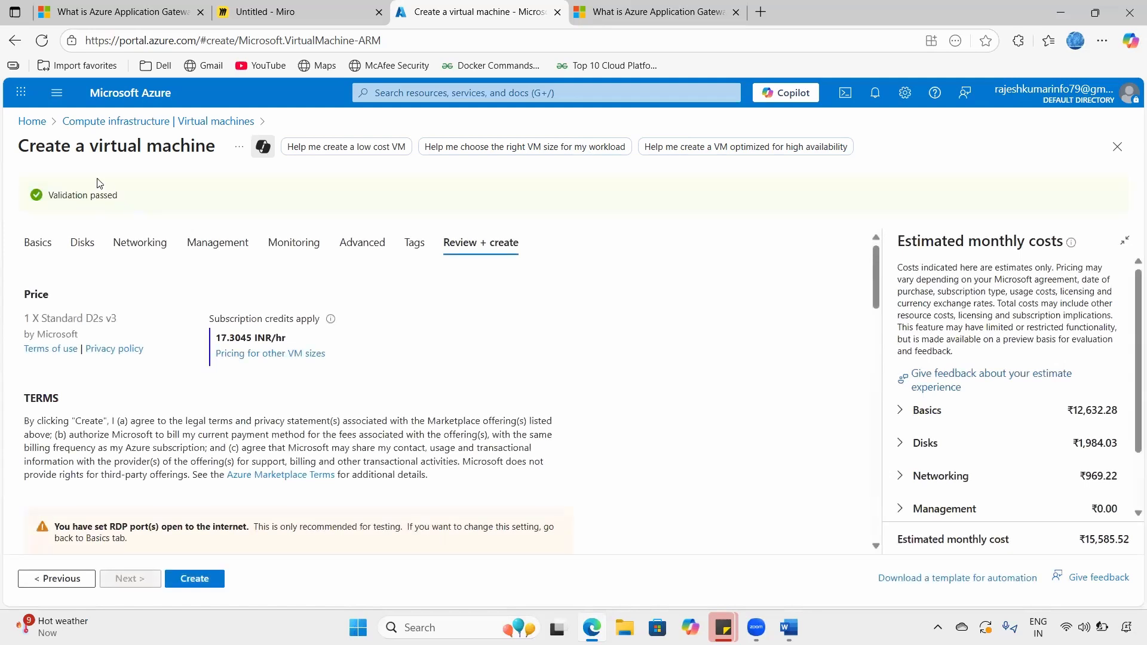
pyautogui.click(204, 581)
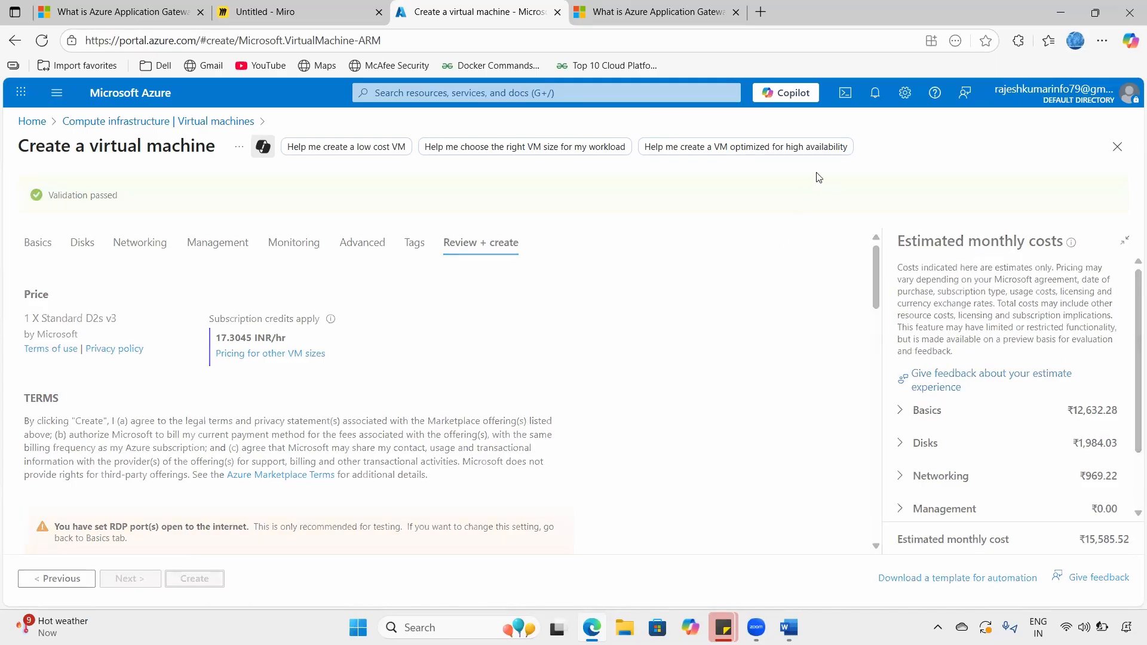
pyautogui.click(875, 100)
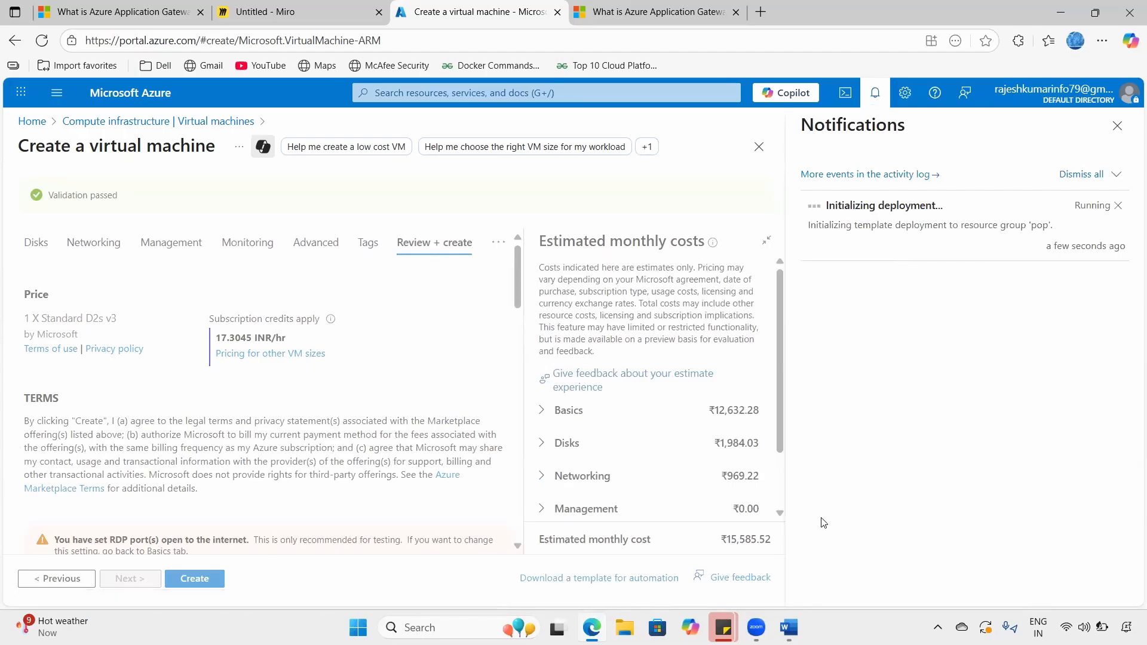
# - Review the Miro board notes on the two web servers, IIS role and Application Gateway, checking the Azure deployment in between
pyautogui.click(277, 8)
pyautogui.moveTo(926, 300); pyautogui.dragTo(1001, 301)
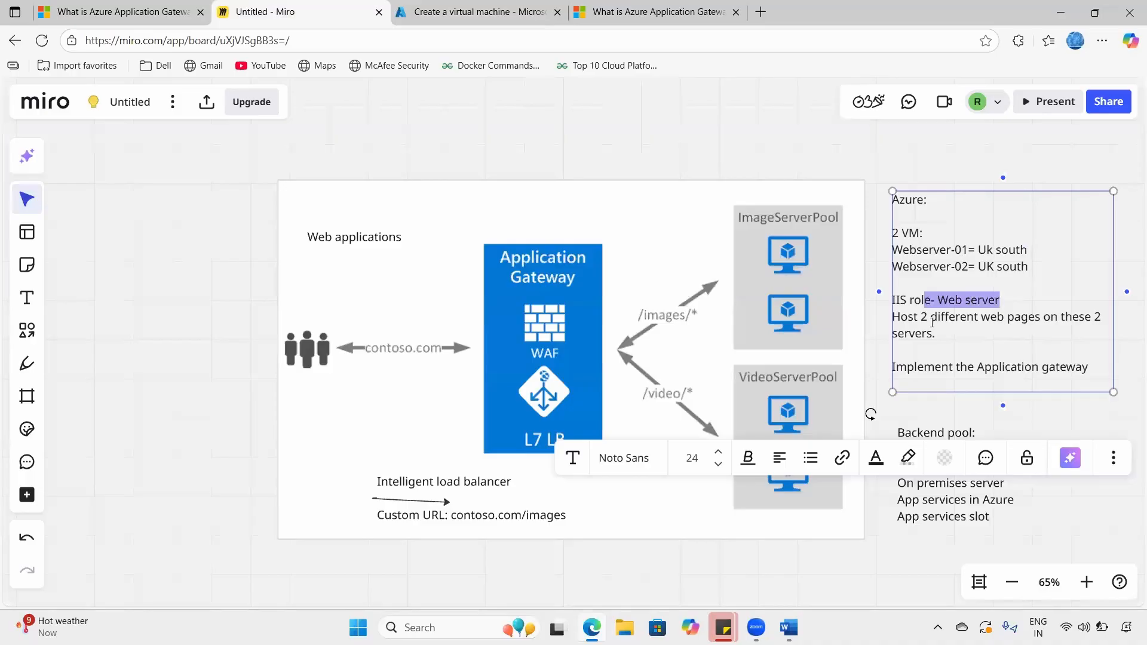
pyautogui.moveTo(910, 317); pyautogui.dragTo(1098, 374)
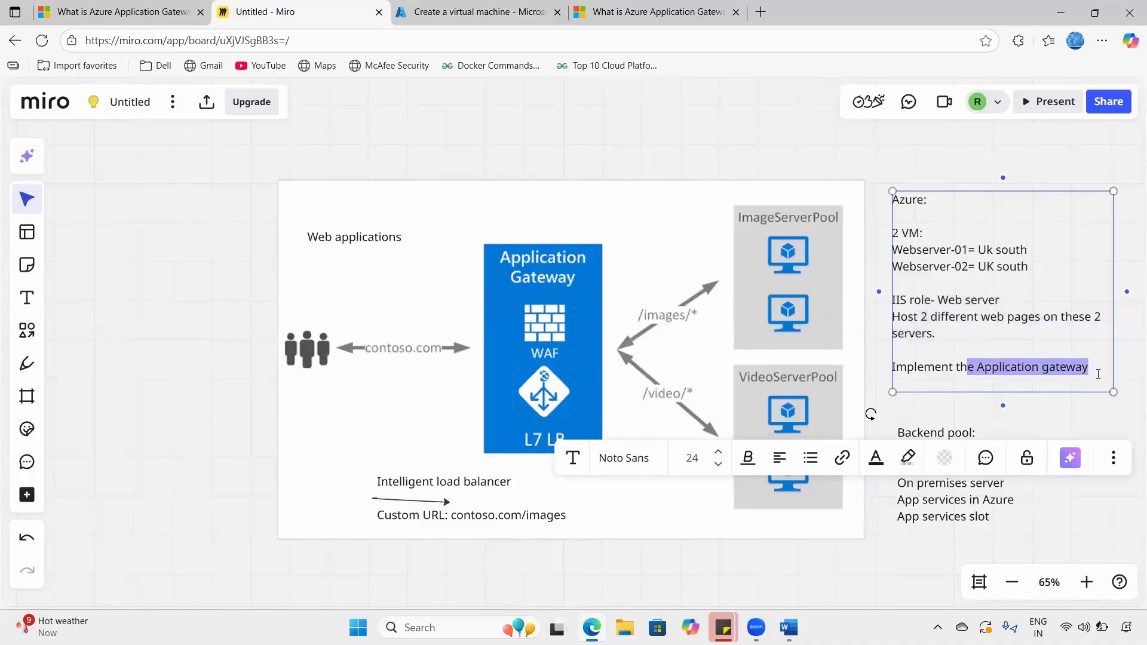
pyautogui.click(223, 190)
pyautogui.click(498, 7)
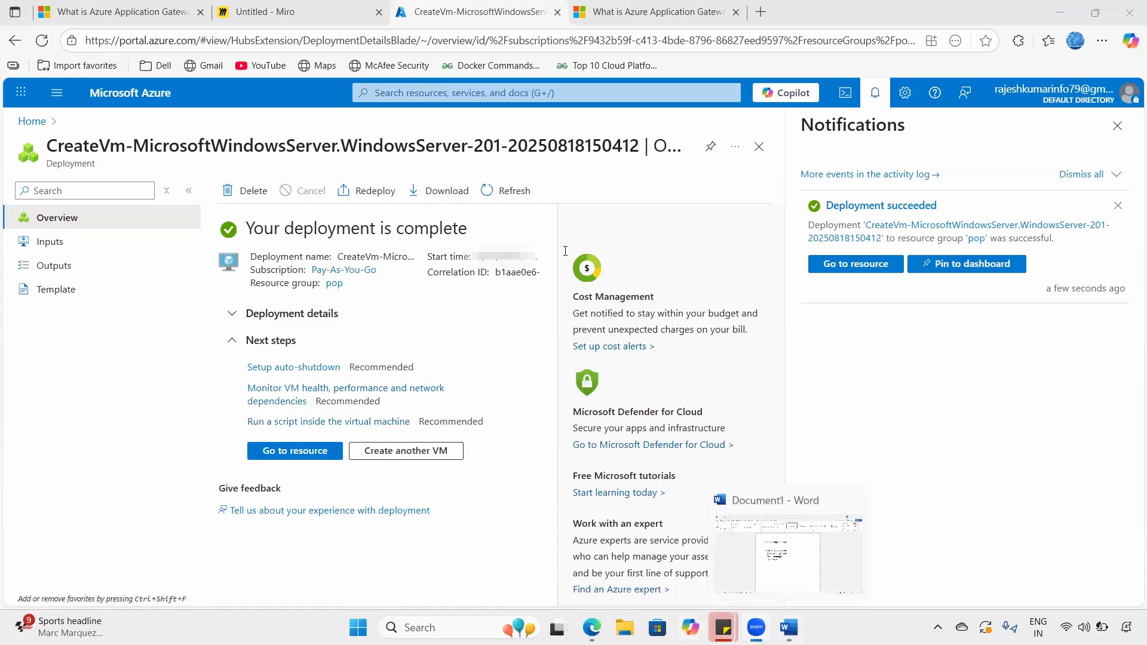
pyautogui.click(287, 2)
pyautogui.click(916, 269)
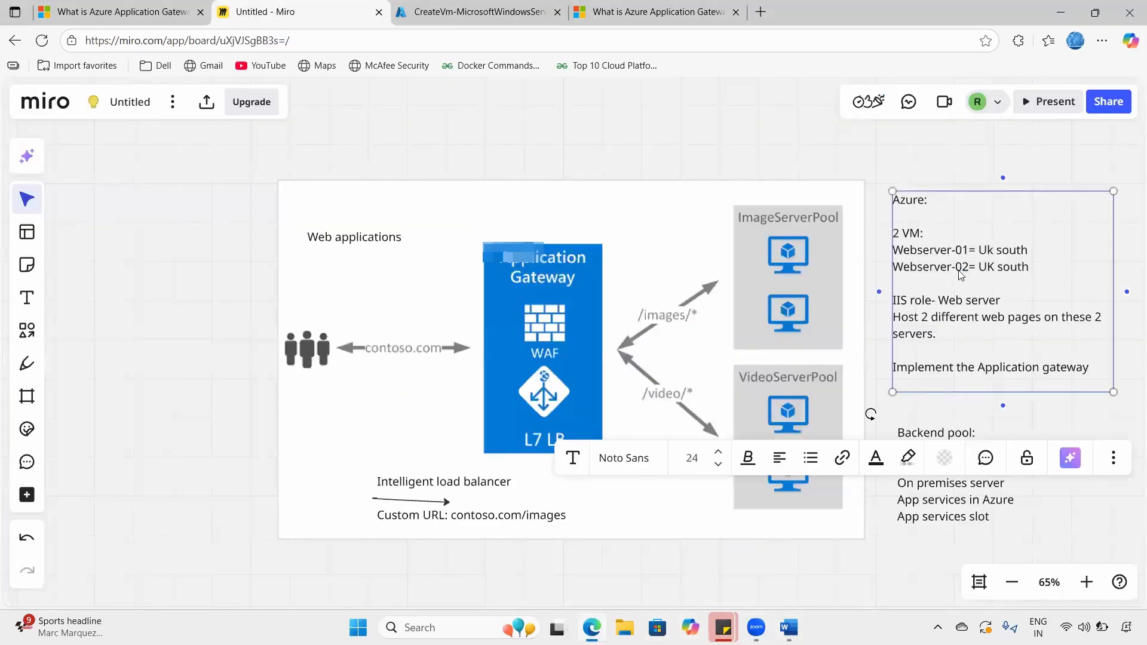
# - Return to the Azure virtual machines list and start creating another virtual machine
pyautogui.click(529, 9)
pyautogui.click(173, 179)
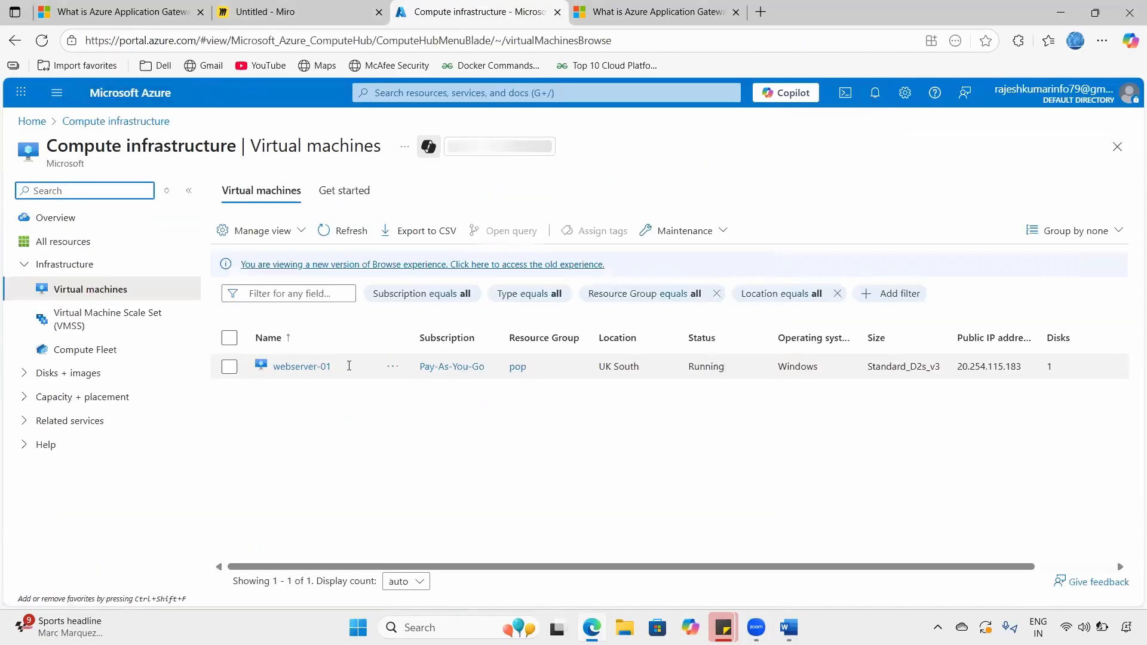
pyautogui.moveTo(329, 367); pyautogui.dragTo(276, 367)
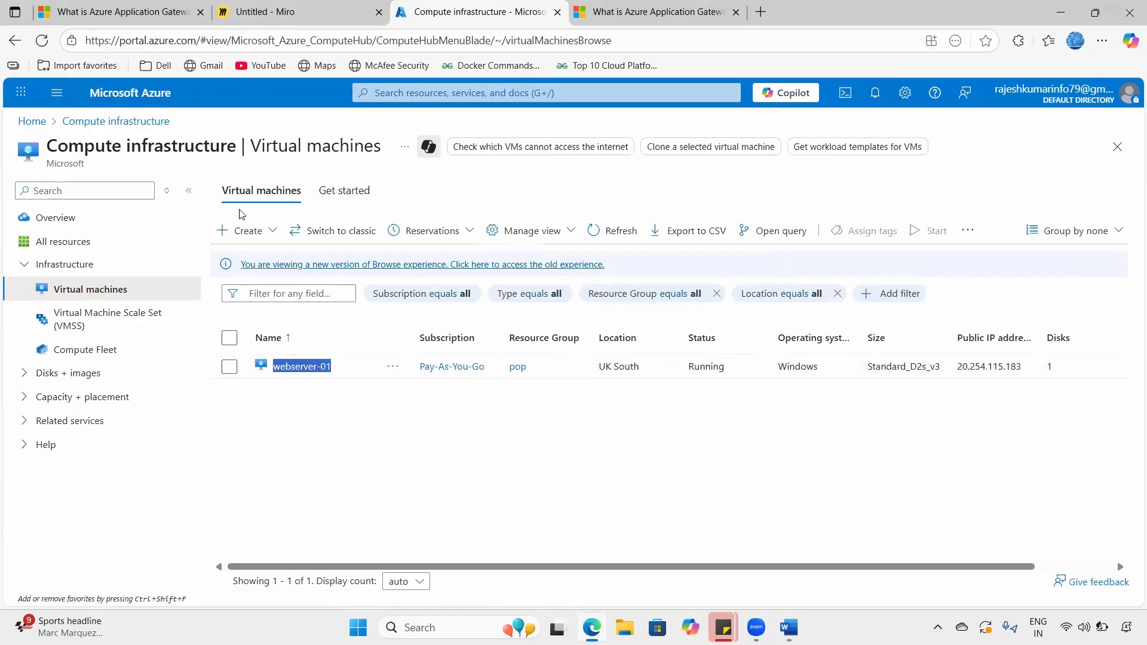
pyautogui.click(237, 231)
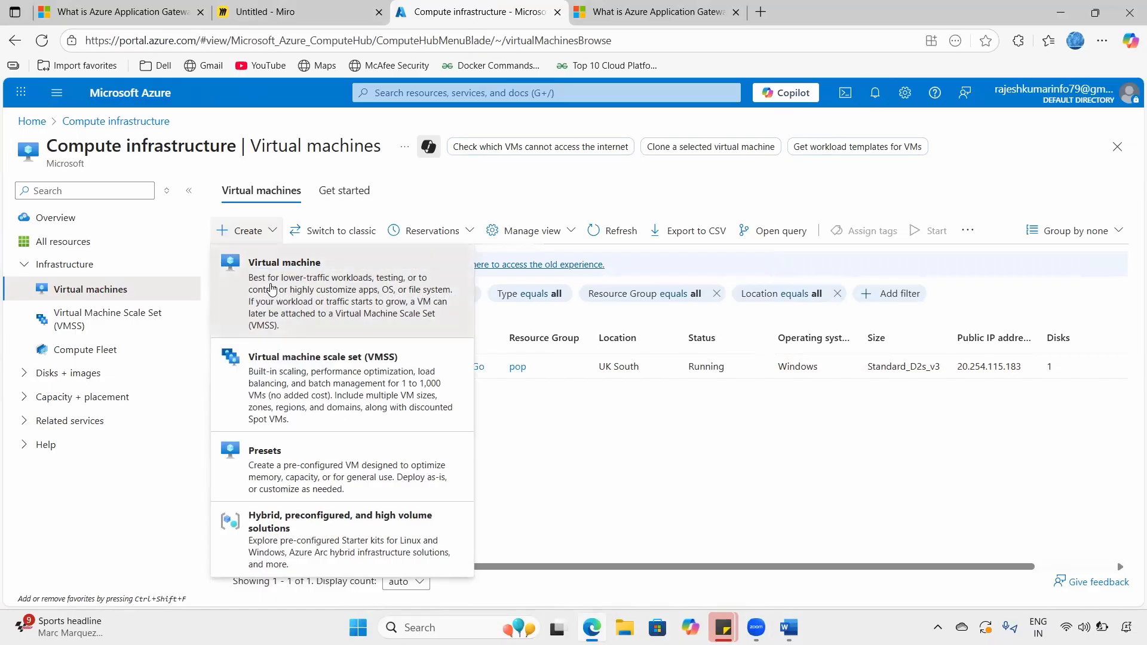
pyautogui.click(272, 290)
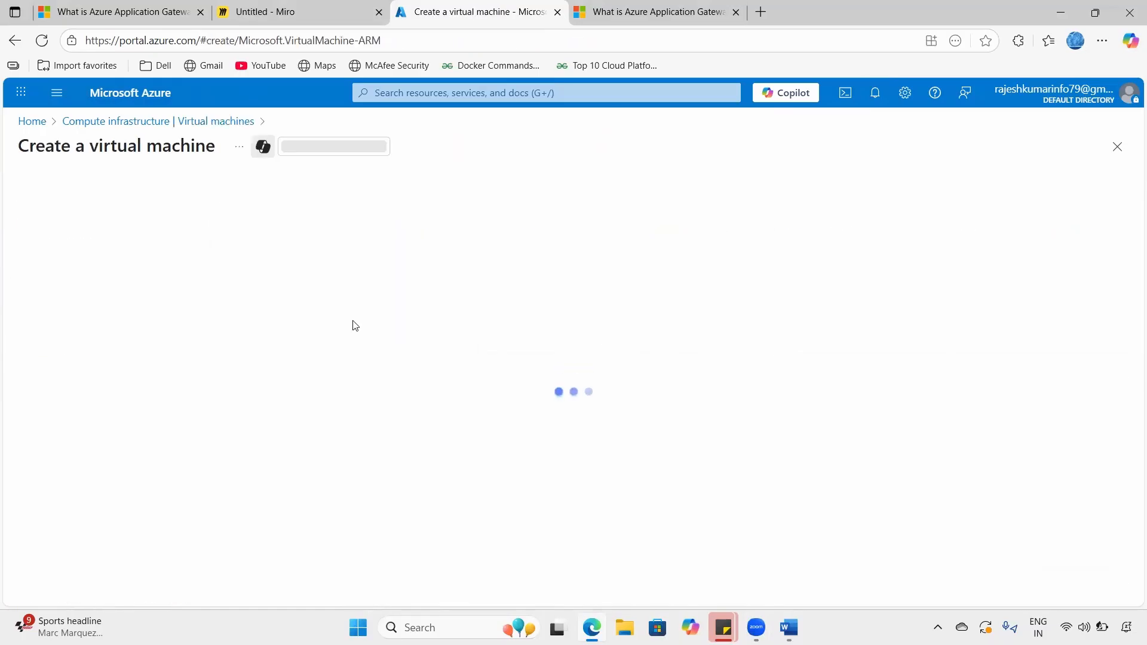
# - Assign the new virtual machine to resource group pop and name it webserver-02
pyautogui.click(274, 389)
pyautogui.click(275, 459)
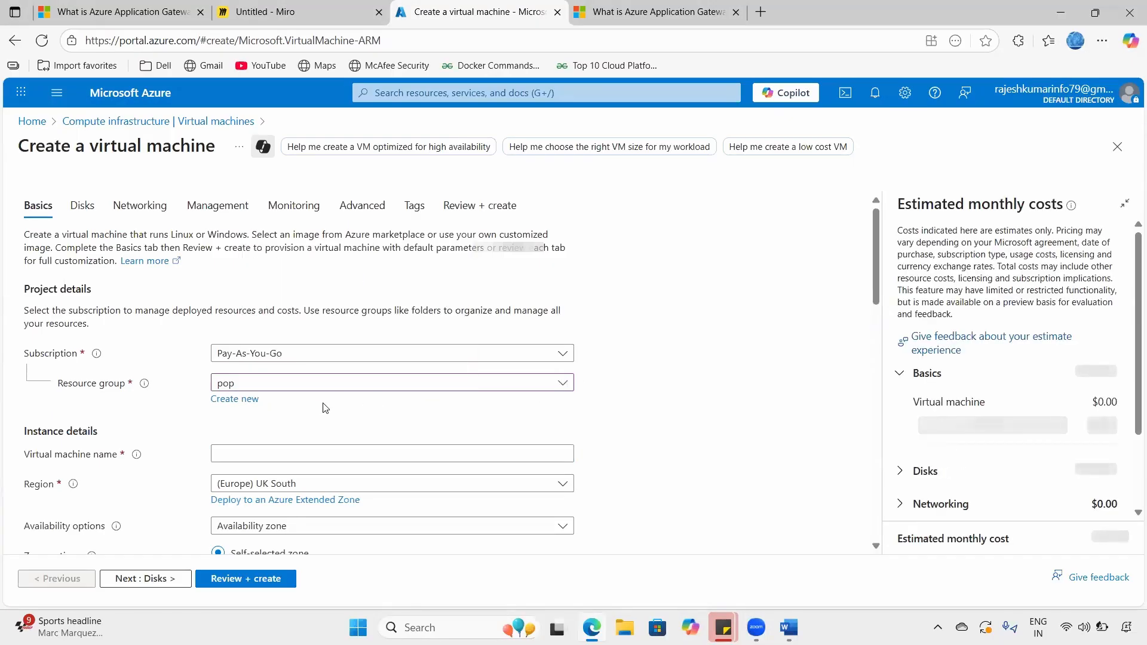
pyautogui.click(287, 456)
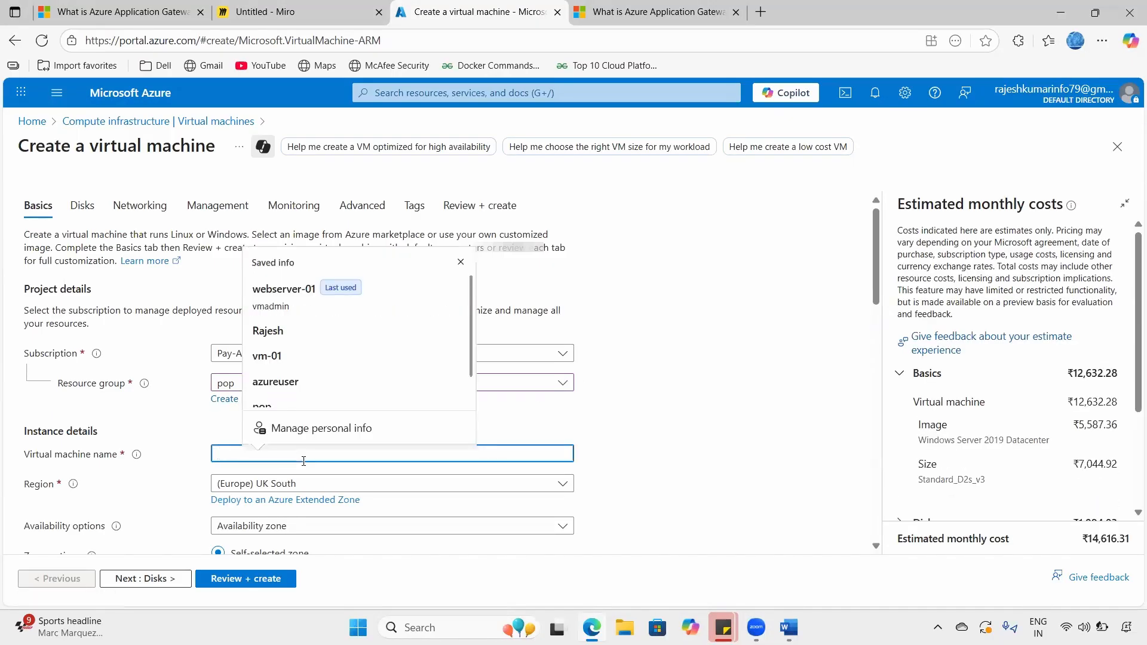
pyautogui.write('webserver-02')
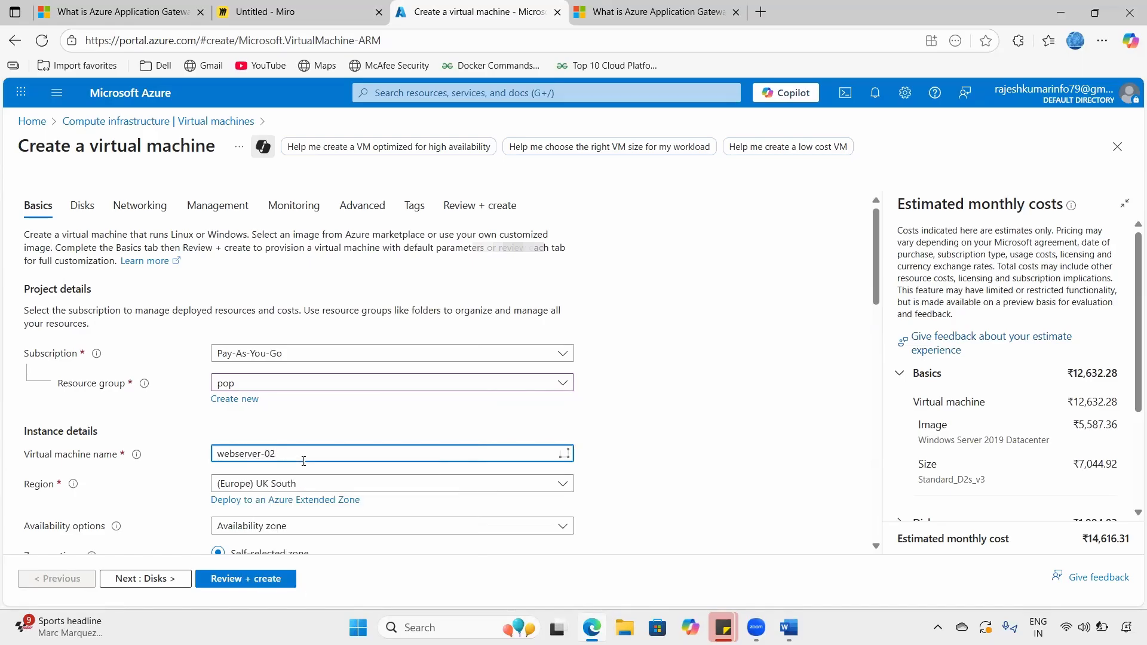
pyautogui.hotkey('ctrl', 'a')
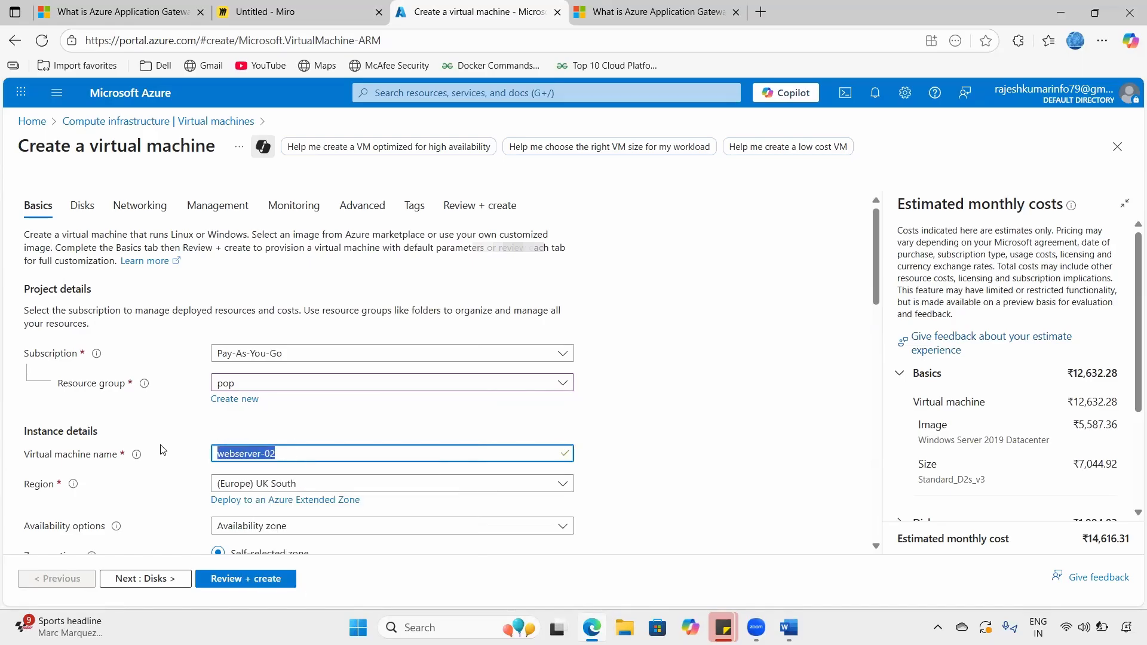
# - Enter webserver-02 as the virtual machine name and set its availability options to No infrastructure redundancy required
pyautogui.write('webserver-')
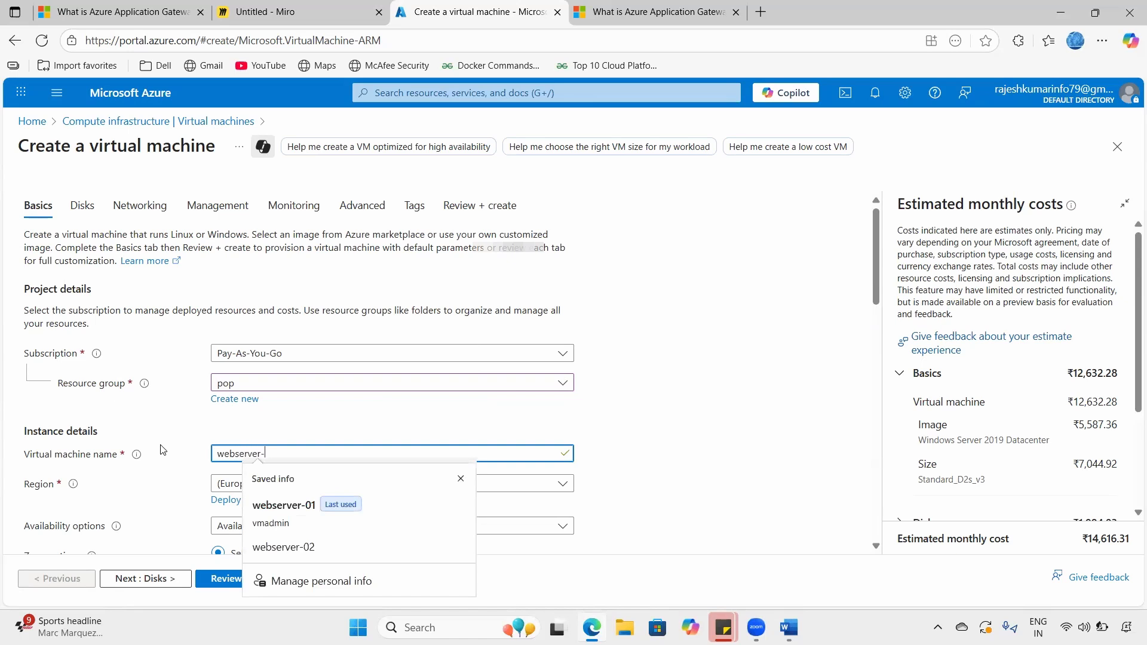
pyautogui.write('02')
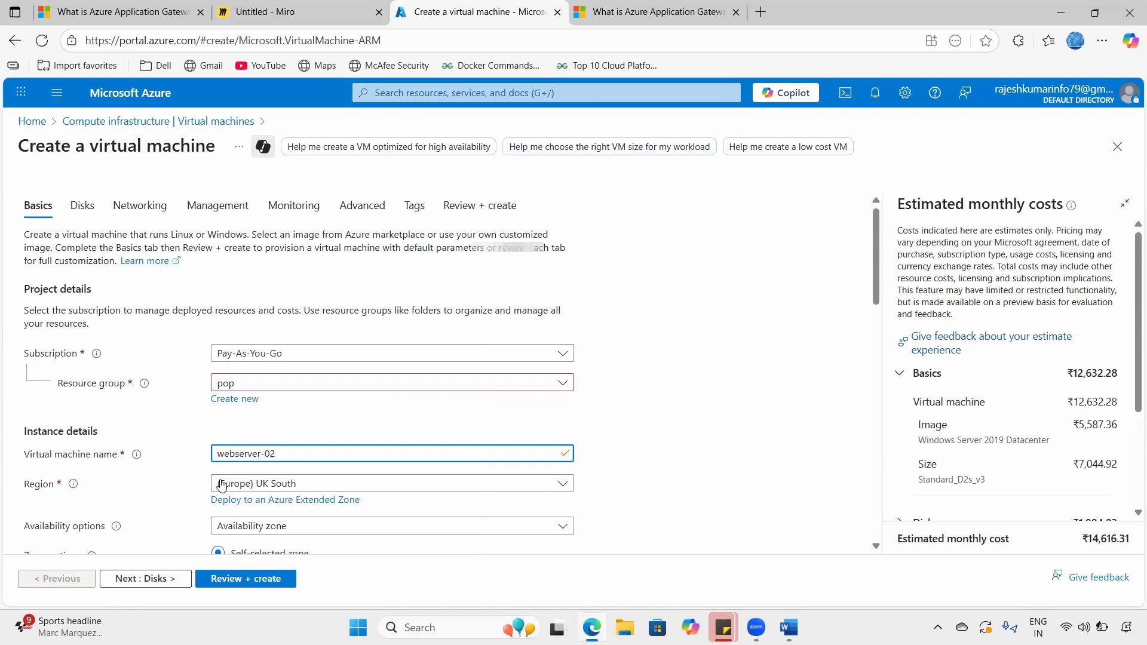
pyautogui.scroll(-1, 239, 472)
pyautogui.click(257, 453)
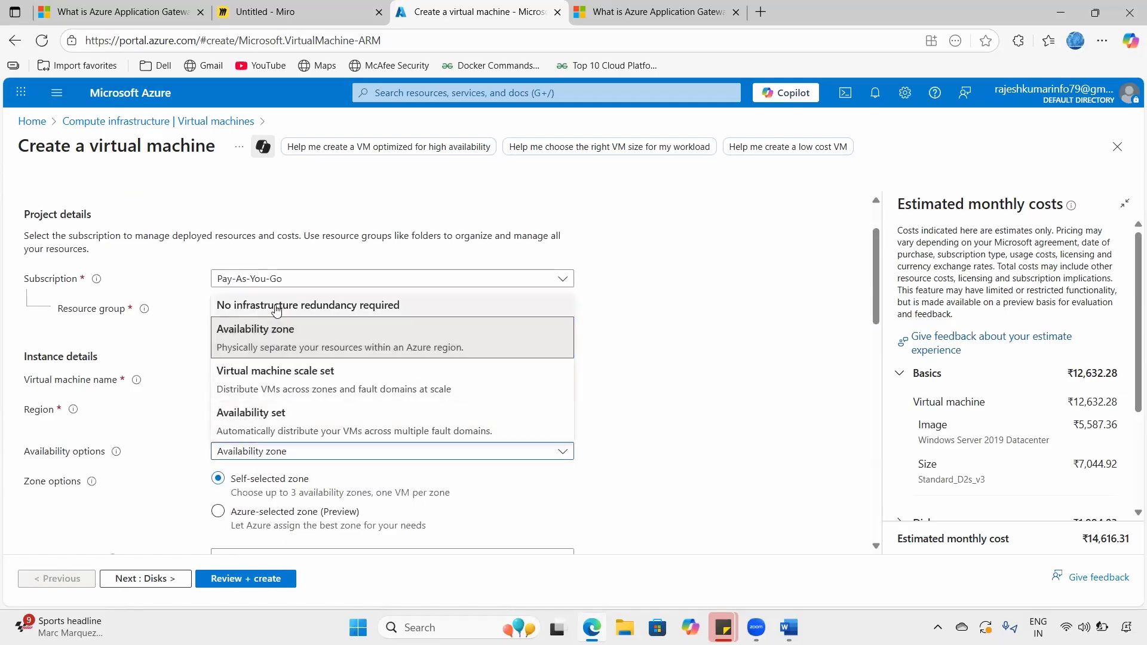
pyautogui.click(277, 306)
pyautogui.scroll(-1, 336, 456)
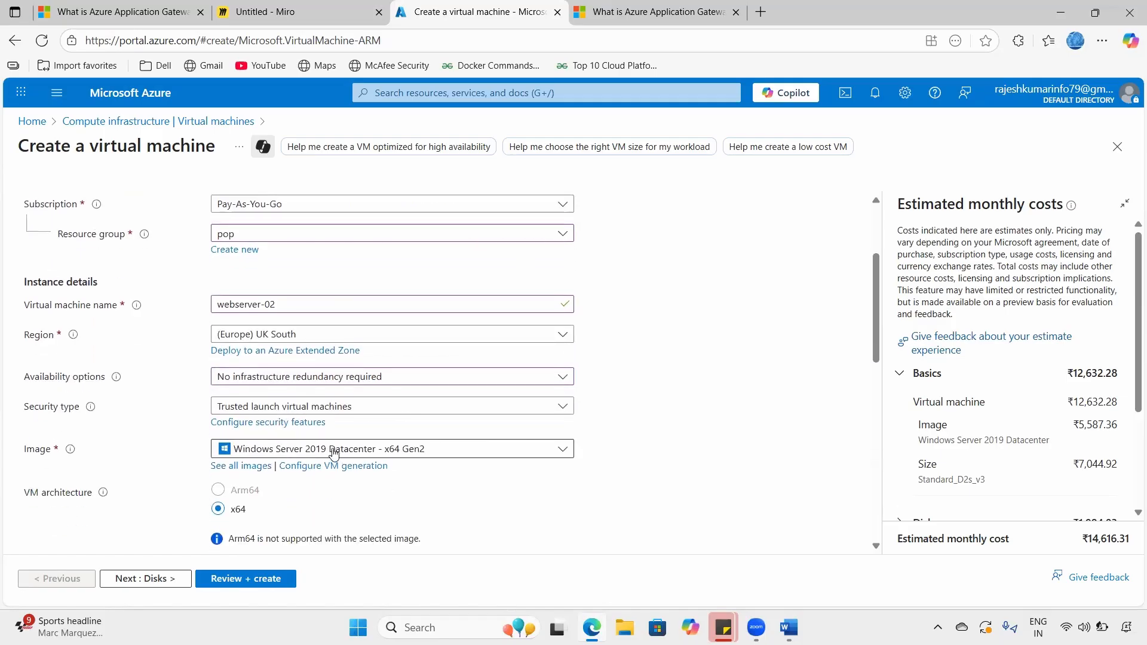
# - Fill in the administrator account with username vmadmin, then enter and confirm the account password
pyautogui.scroll(-2, 323, 458)
pyautogui.scroll(-3, 298, 430)
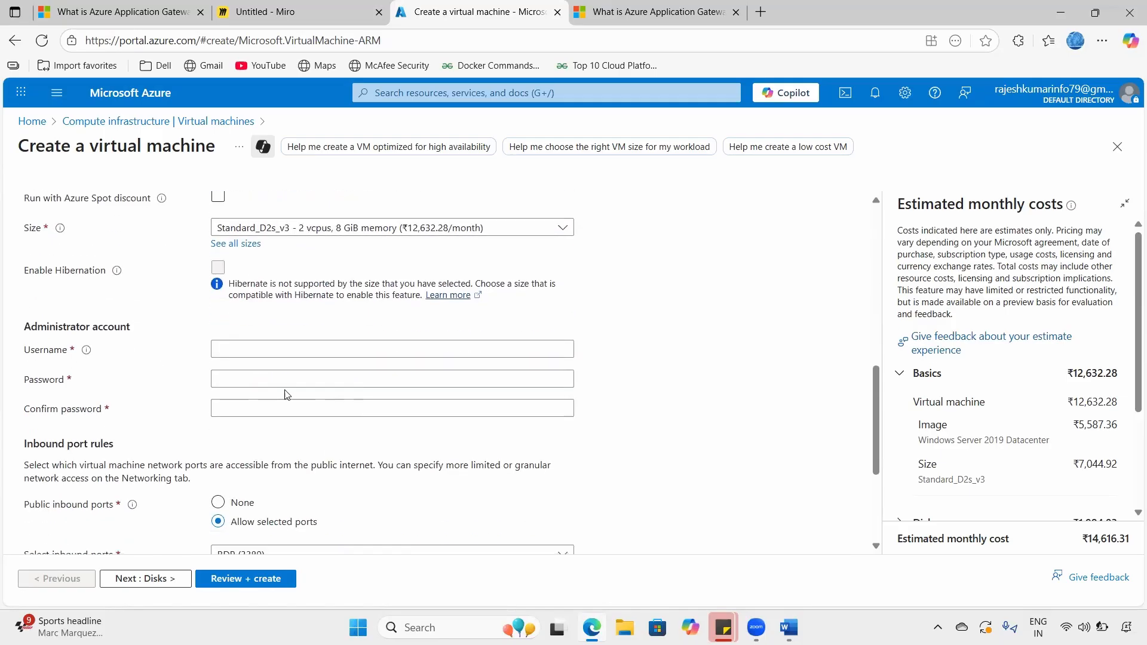
pyautogui.click(292, 345)
pyautogui.write('vmadmin')
pyautogui.press('Tab')
pyautogui.write('P')
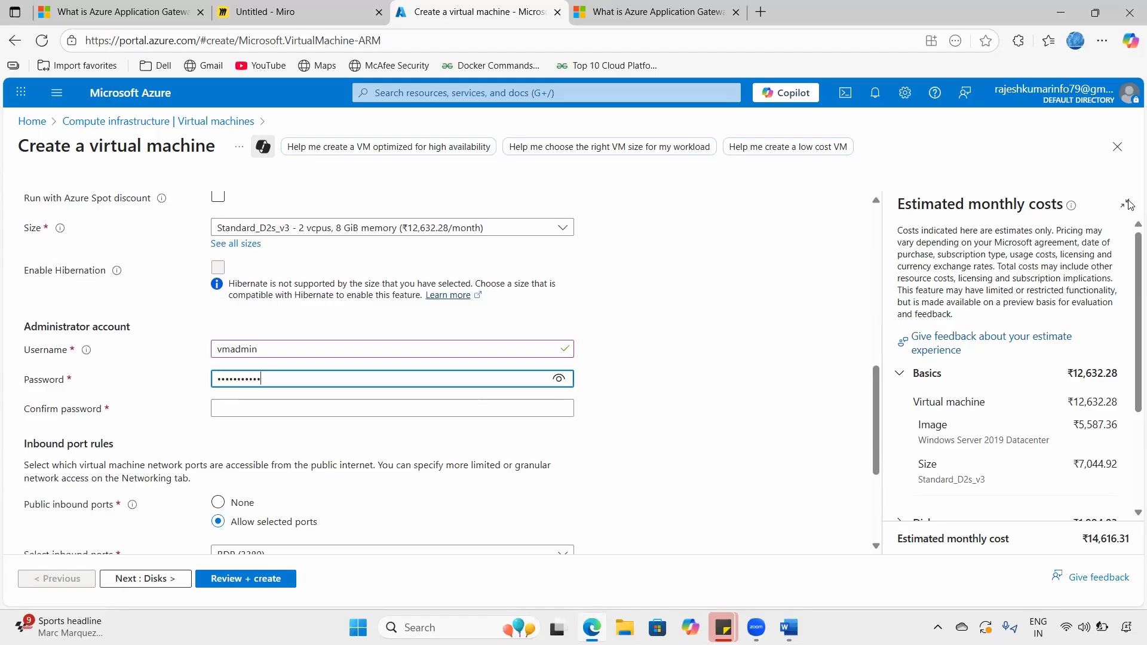
pyautogui.press('Tab')
pyautogui.write('P')
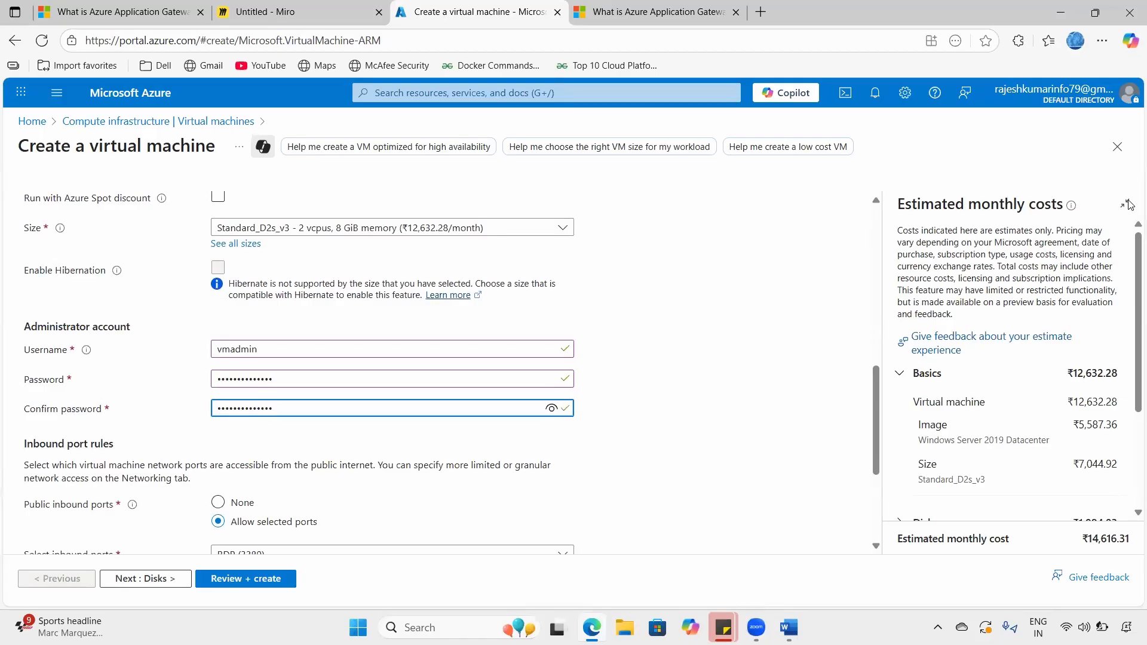
pyautogui.scroll(-1, 556, 371)
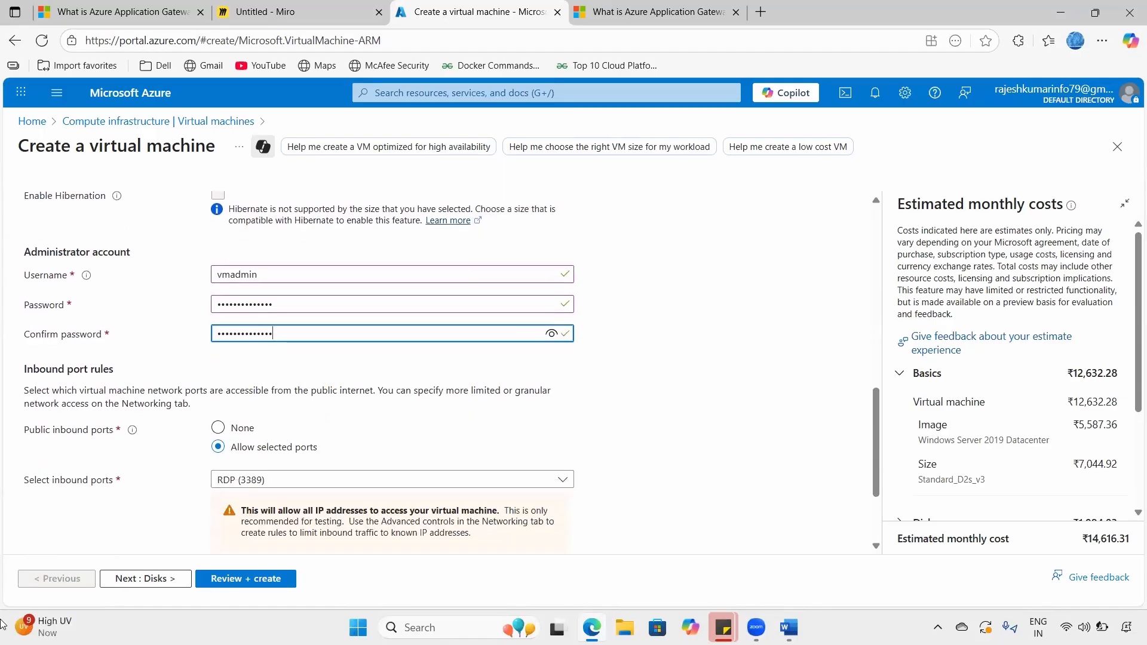
# - Allow HTTP (80) alongside RDP (3389) in the public inbound port rules
pyautogui.moveTo(123, 139); pyautogui.dragTo(239, 146)
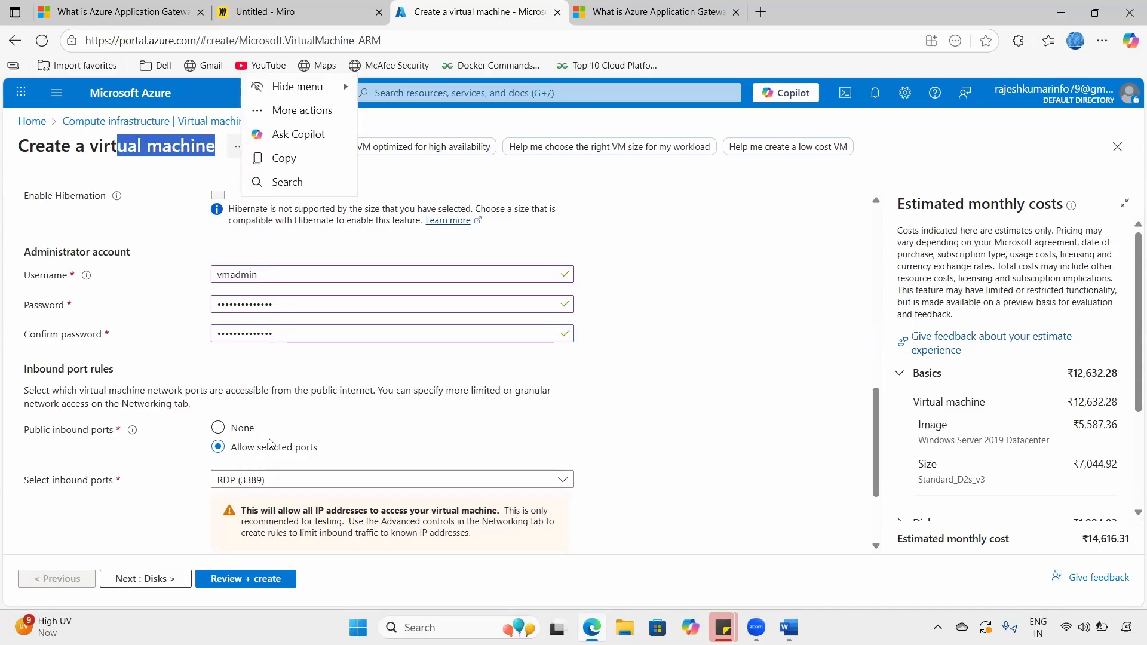
pyautogui.click(266, 478)
pyautogui.click(224, 388)
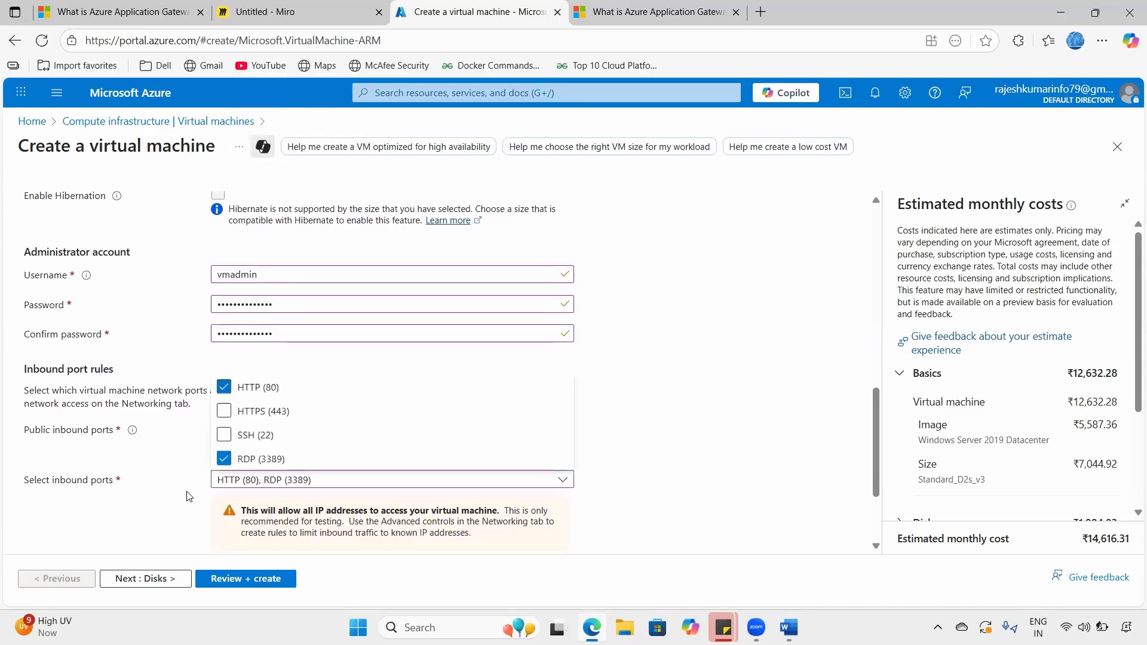
pyautogui.click(189, 496)
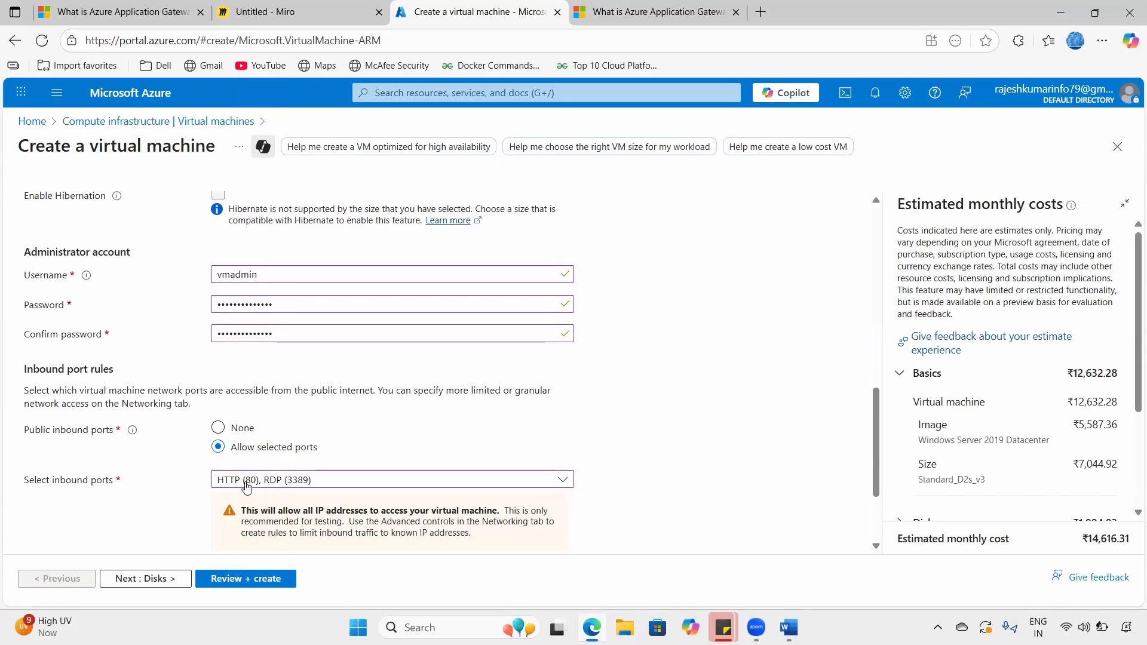
# - Keep the default disk settings and place the virtual machine in virtual network vnet-01, subnet s1
pyautogui.scroll(-3, 305, 471)
pyautogui.click(158, 579)
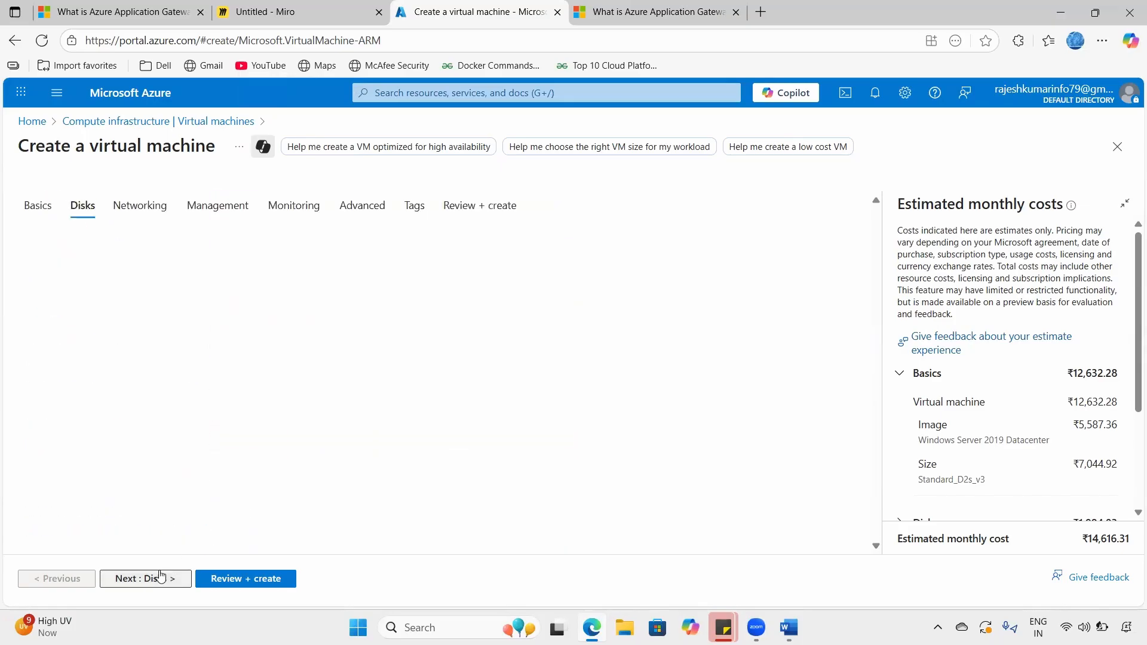
pyautogui.scroll(-3, 258, 417)
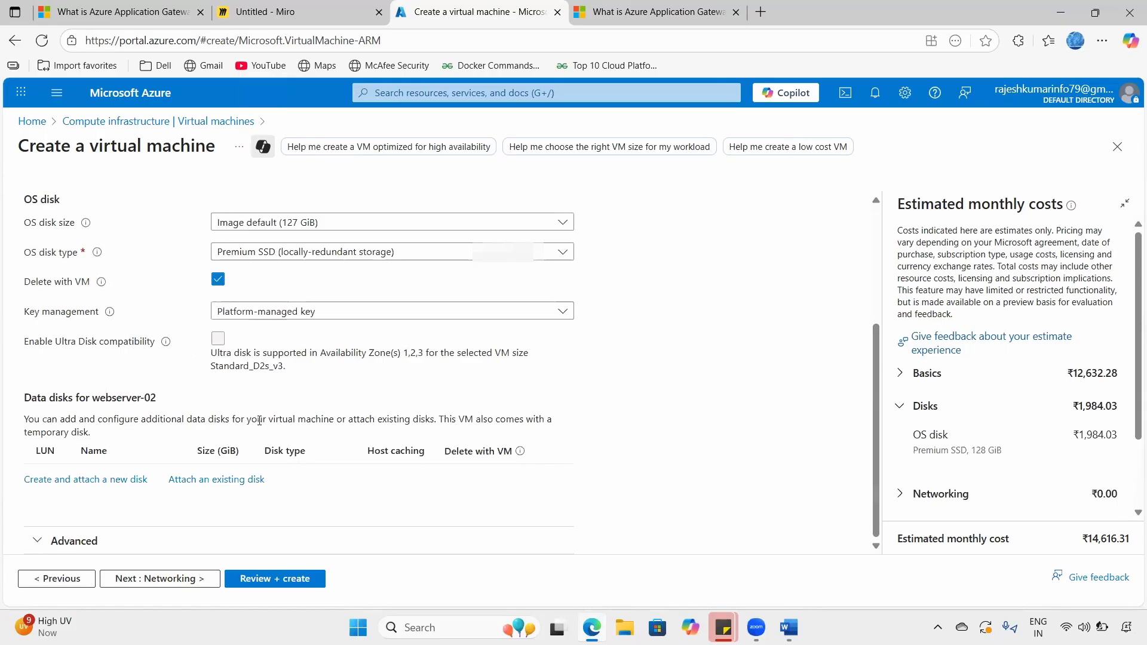
pyautogui.scroll(3, 259, 420)
pyautogui.click(176, 583)
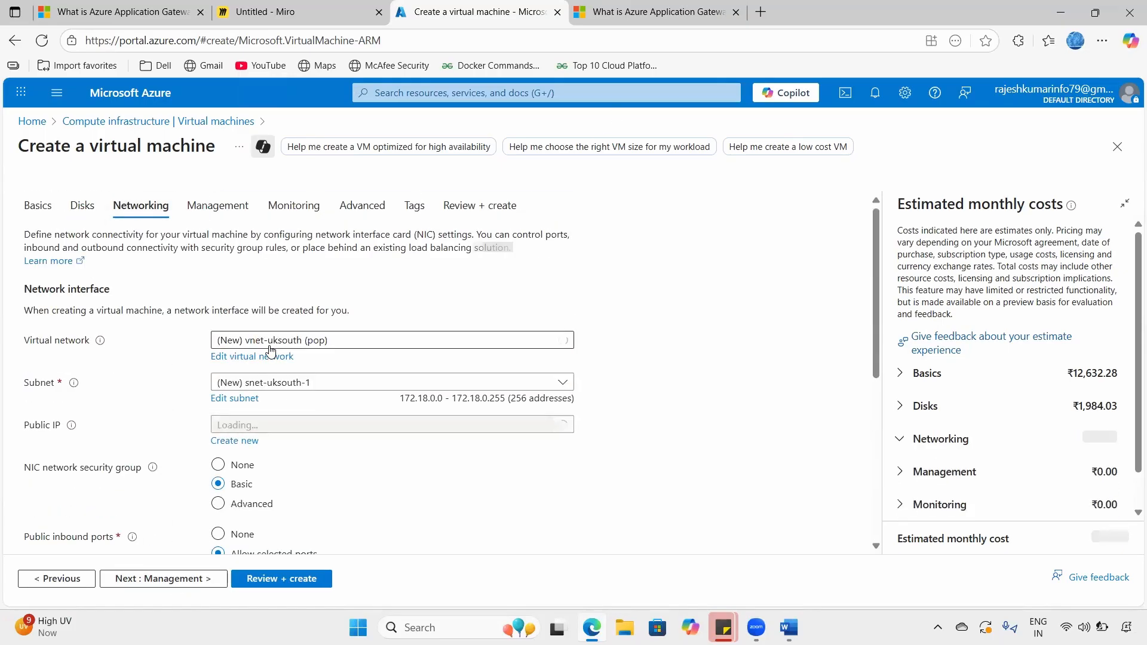
pyautogui.click(245, 340)
pyautogui.click(256, 411)
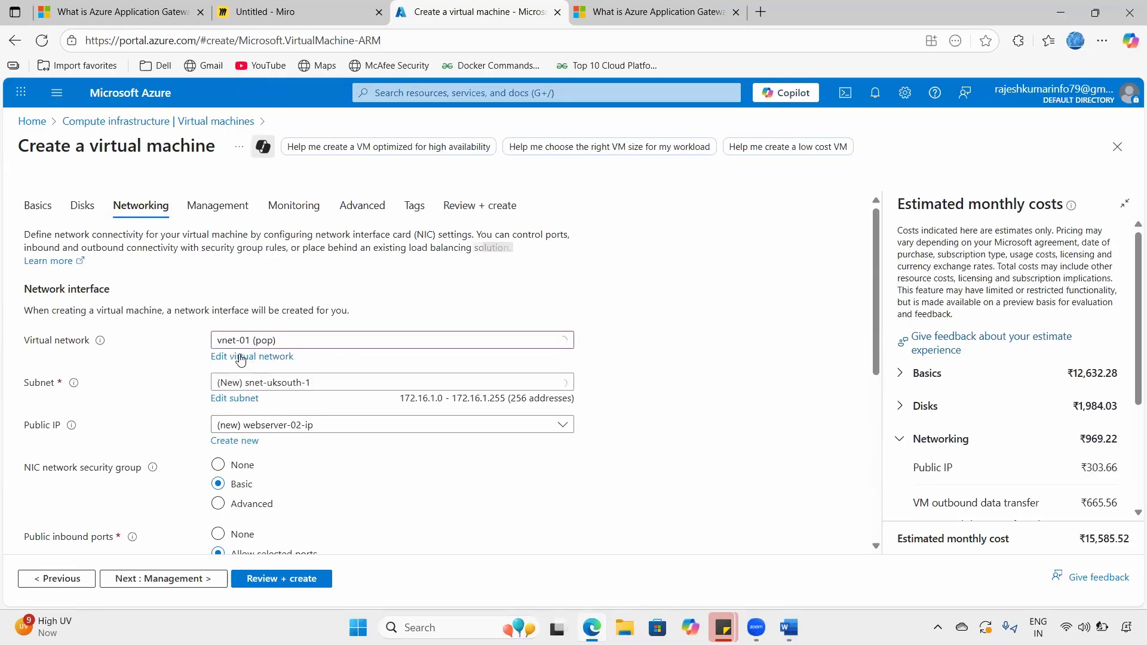
pyautogui.click(251, 382)
pyautogui.click(261, 459)
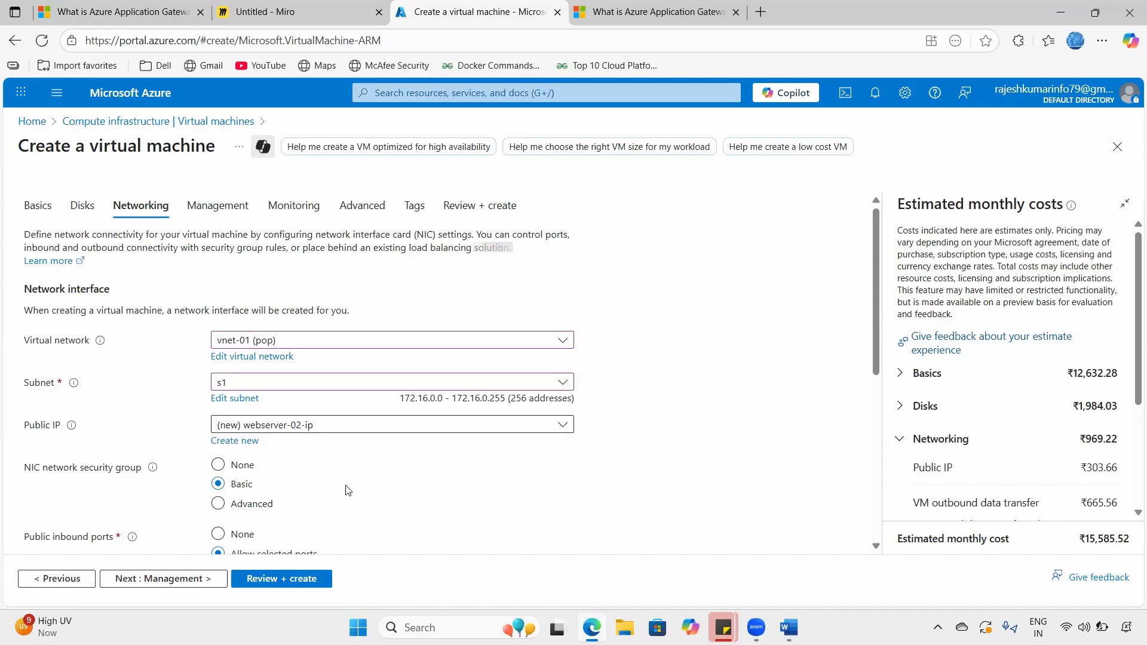
# - Review the configuration of webserver-02, create the virtual machine, and close the deployment notifications
pyautogui.scroll(-6, 345, 487)
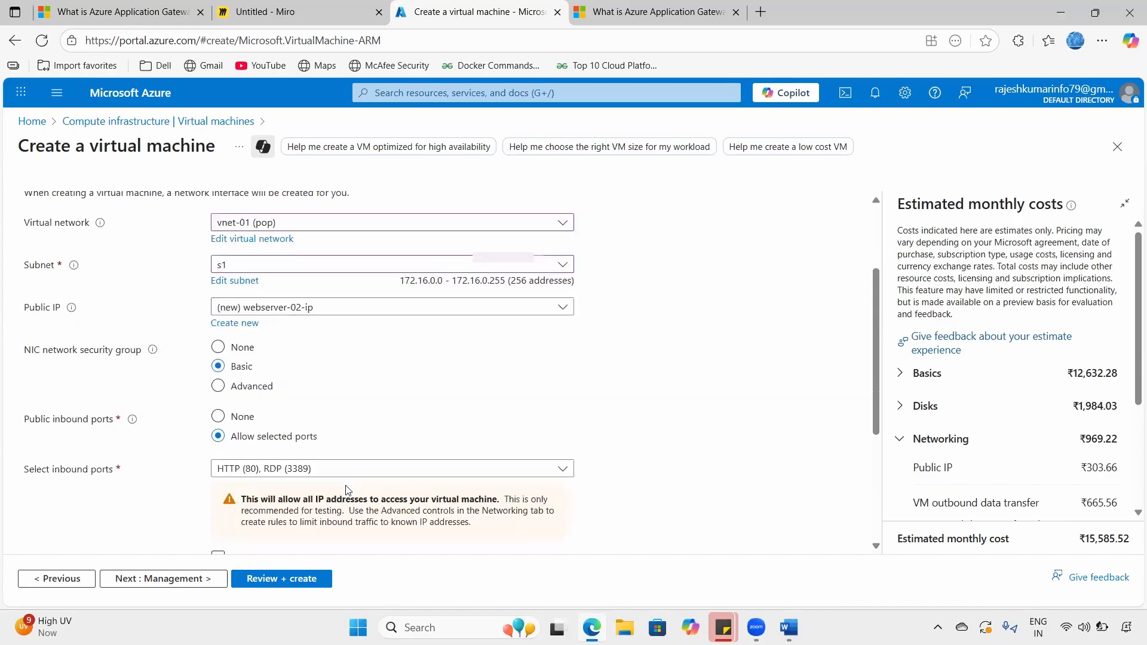
pyautogui.click(221, 579)
pyautogui.click(261, 584)
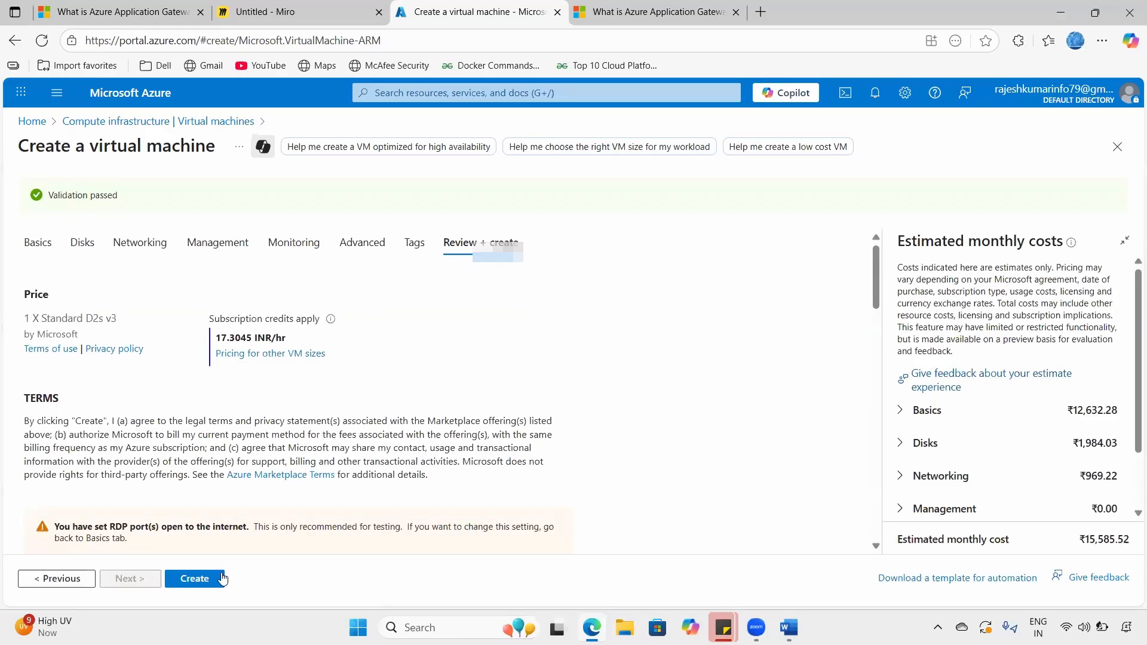
pyautogui.click(213, 579)
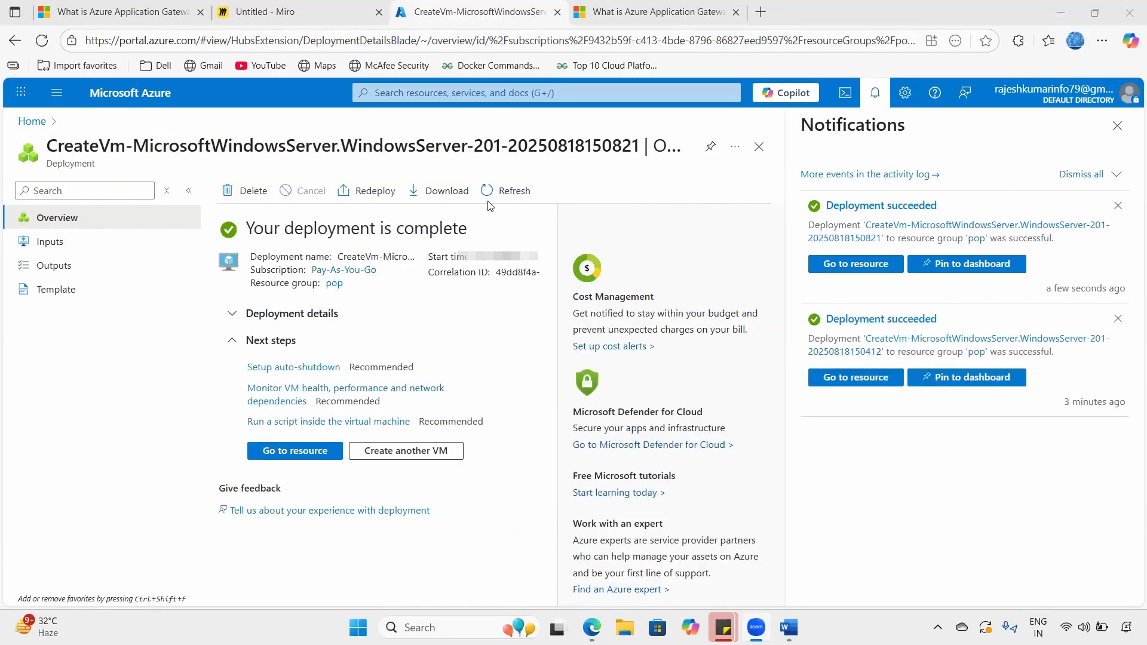
pyautogui.click(873, 96)
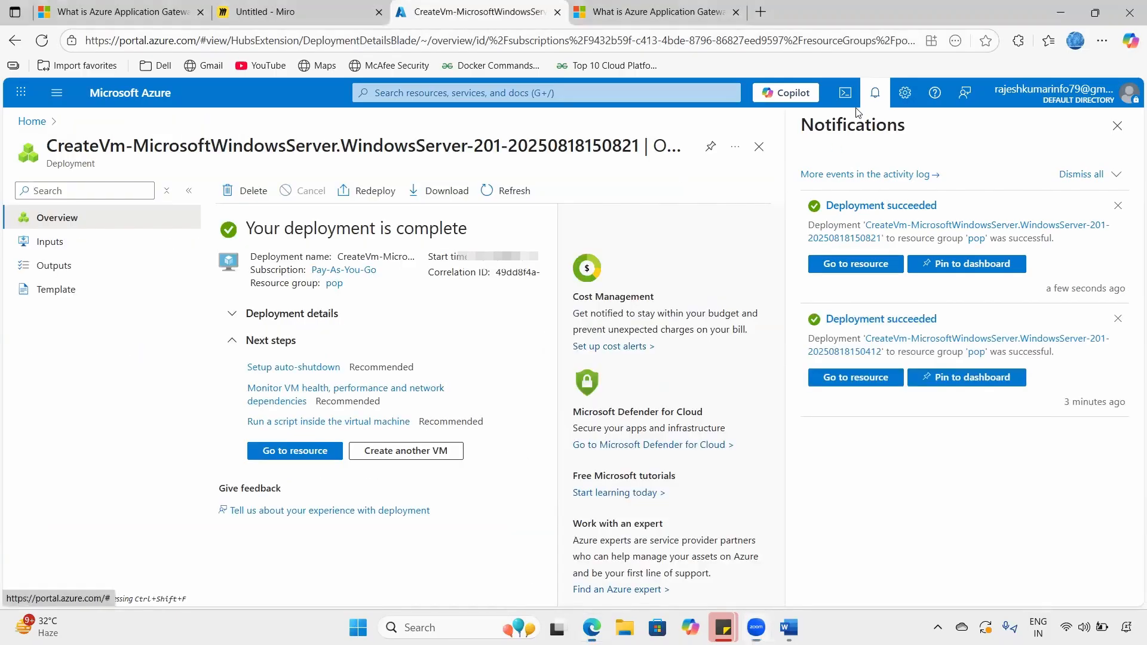
# - Go to the virtual machines list and examine the status, operating system, size and public IP address of both web servers
pyautogui.click(156, 93)
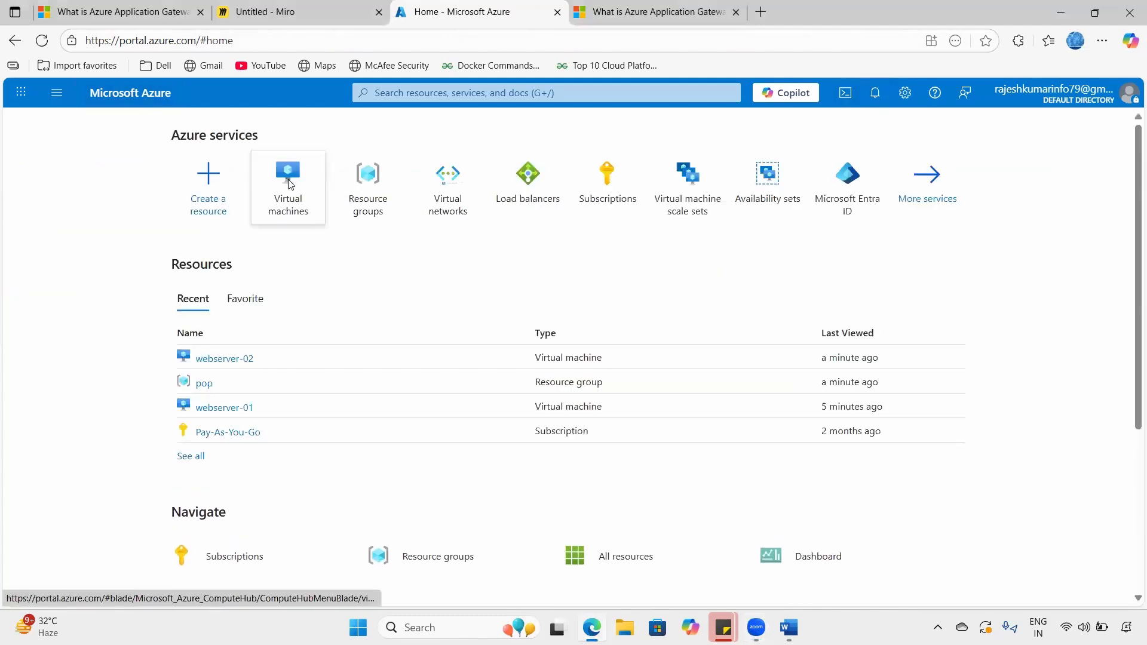
pyautogui.click(287, 177)
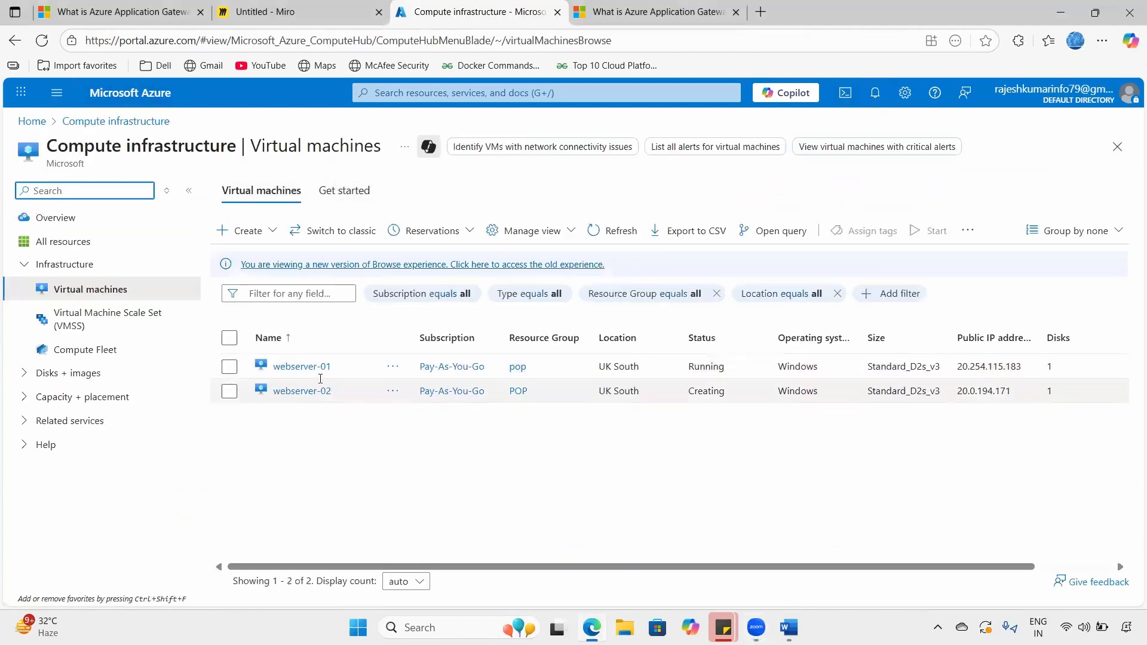
pyautogui.moveTo(780, 364); pyautogui.dragTo(787, 391)
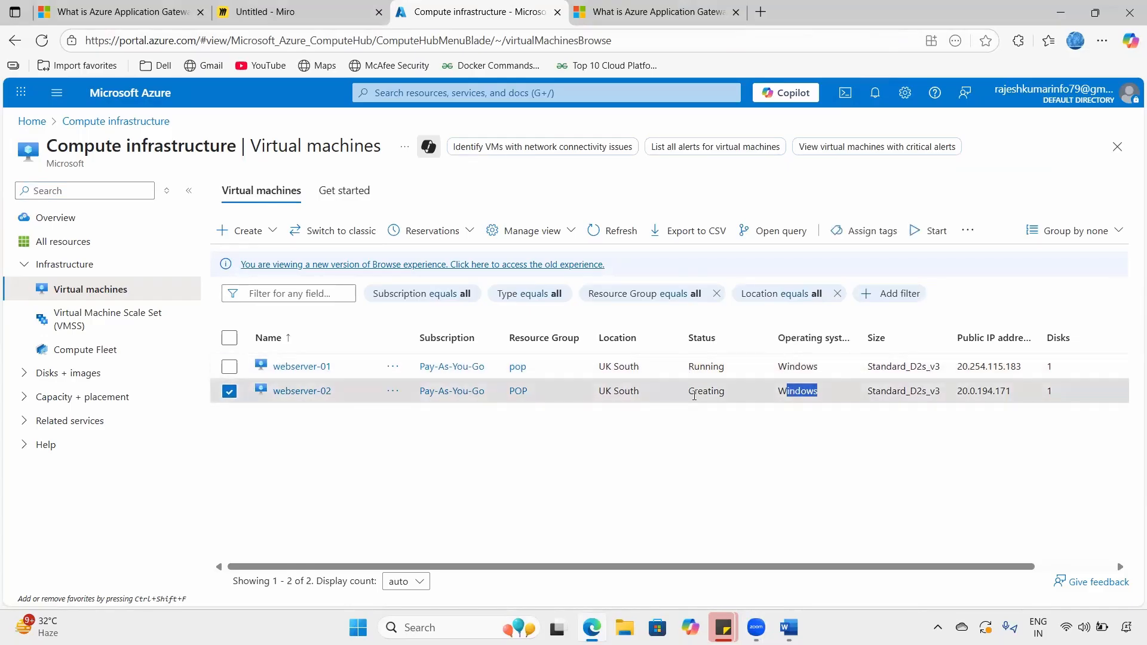
pyautogui.moveTo(688, 391); pyautogui.dragTo(723, 399)
pyautogui.click(696, 379)
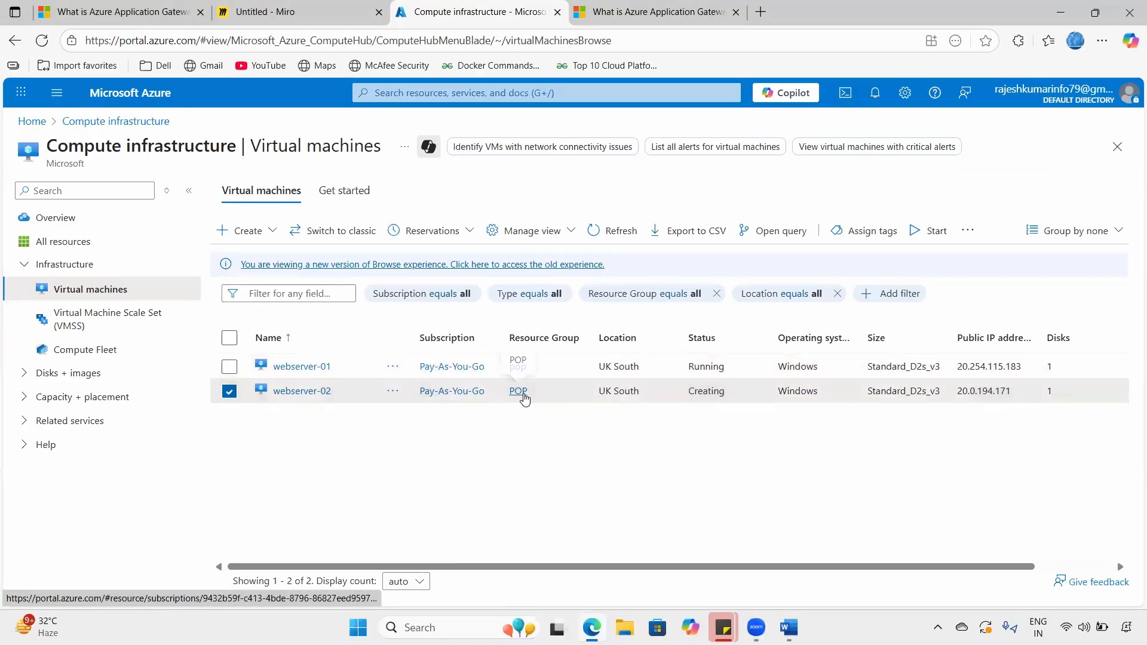
pyautogui.moveTo(876, 367); pyautogui.dragTo(941, 403)
pyautogui.click(1007, 367)
pyautogui.moveTo(1009, 366); pyautogui.dragTo(977, 392)
pyautogui.click(758, 474)
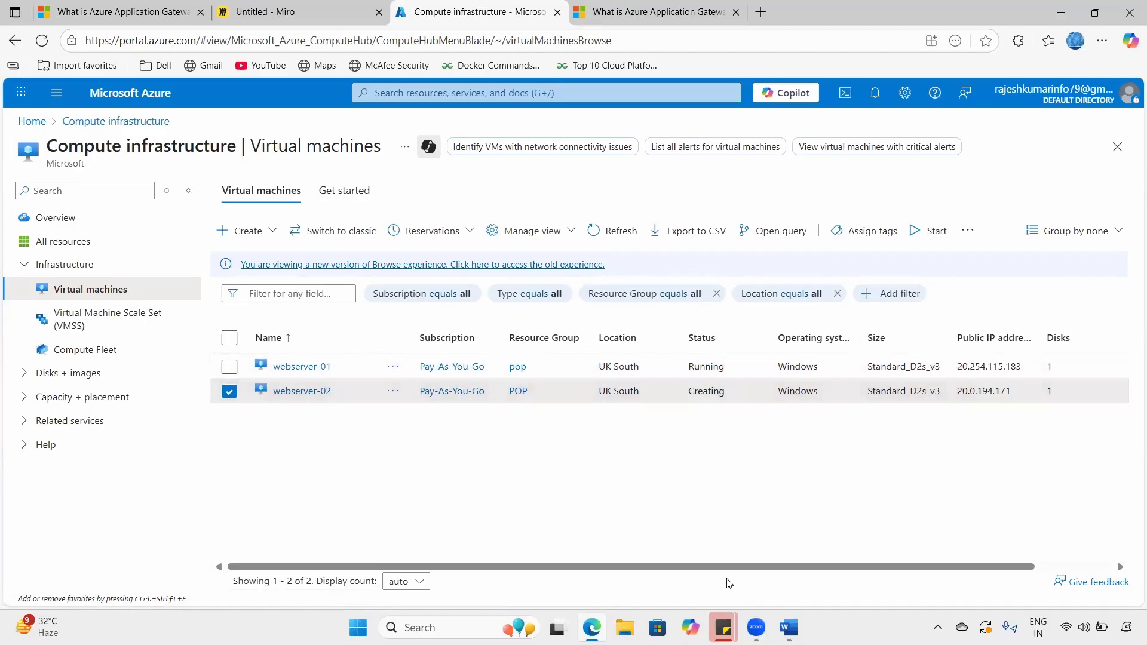
# - Switch to the Miro board and review the notes on the two web servers and the IIS web server role
pyautogui.click(323, 11)
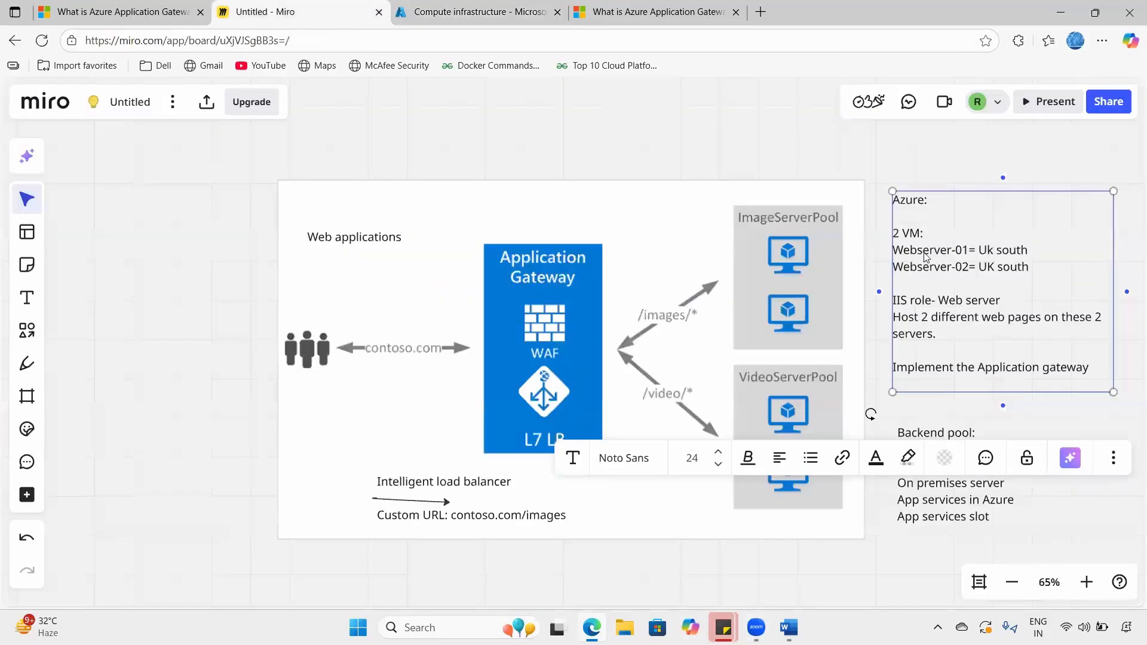
pyautogui.click(1029, 273)
pyautogui.moveTo(900, 299); pyautogui.dragTo(1007, 299)
pyautogui.click(1014, 302)
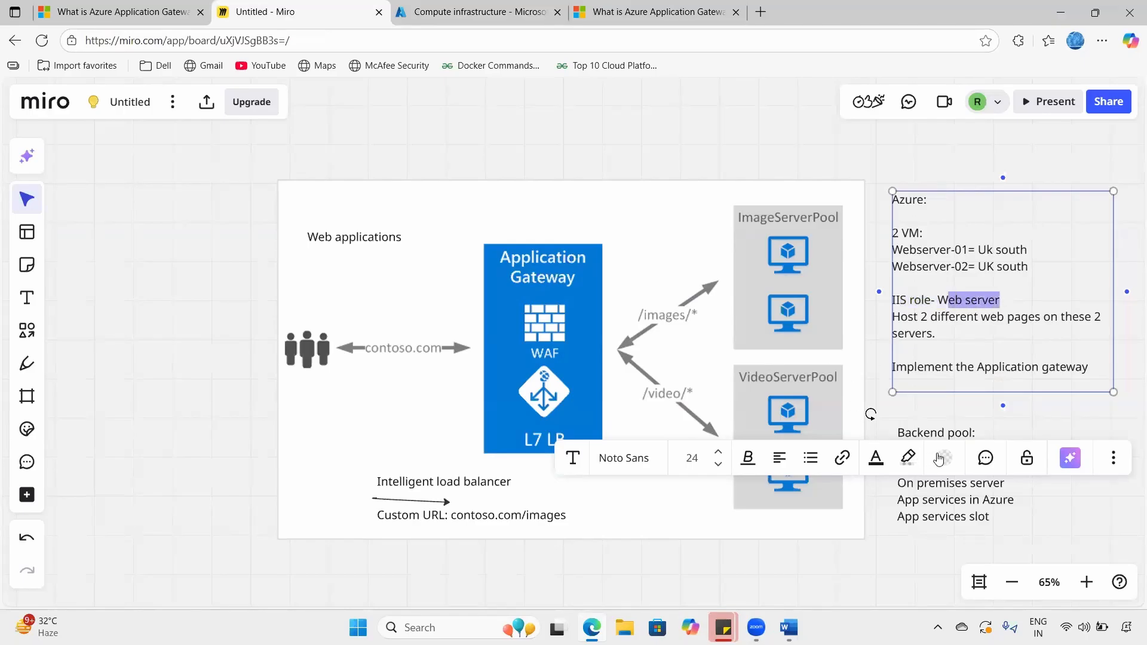
pyautogui.click(1107, 464)
pyautogui.click(1113, 459)
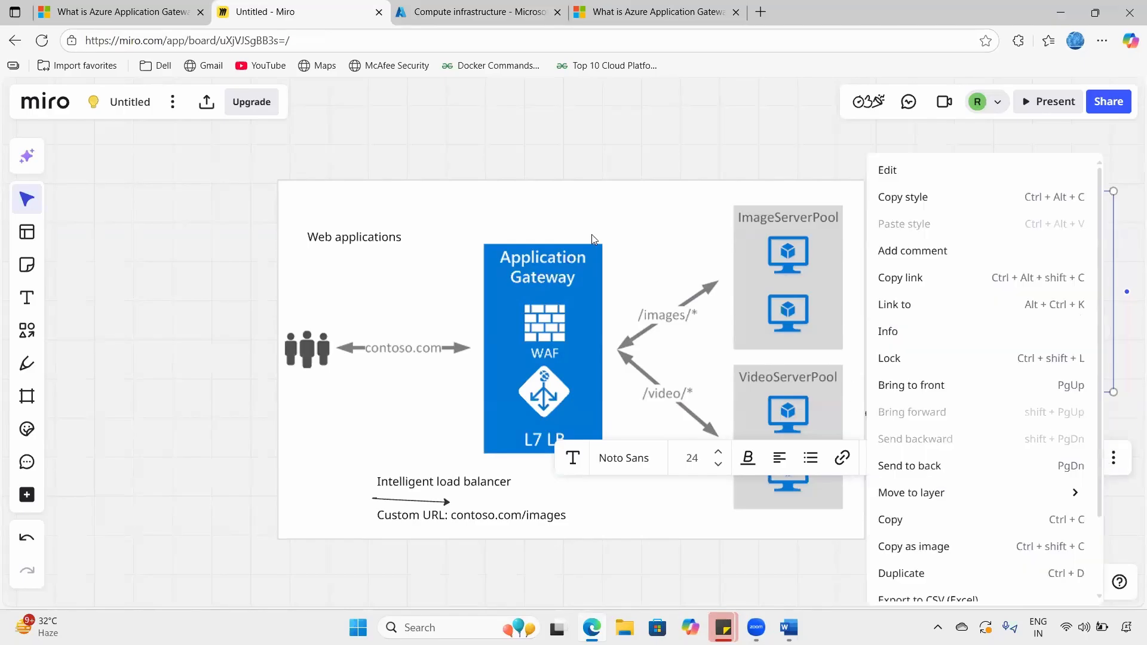
pyautogui.click(545, 151)
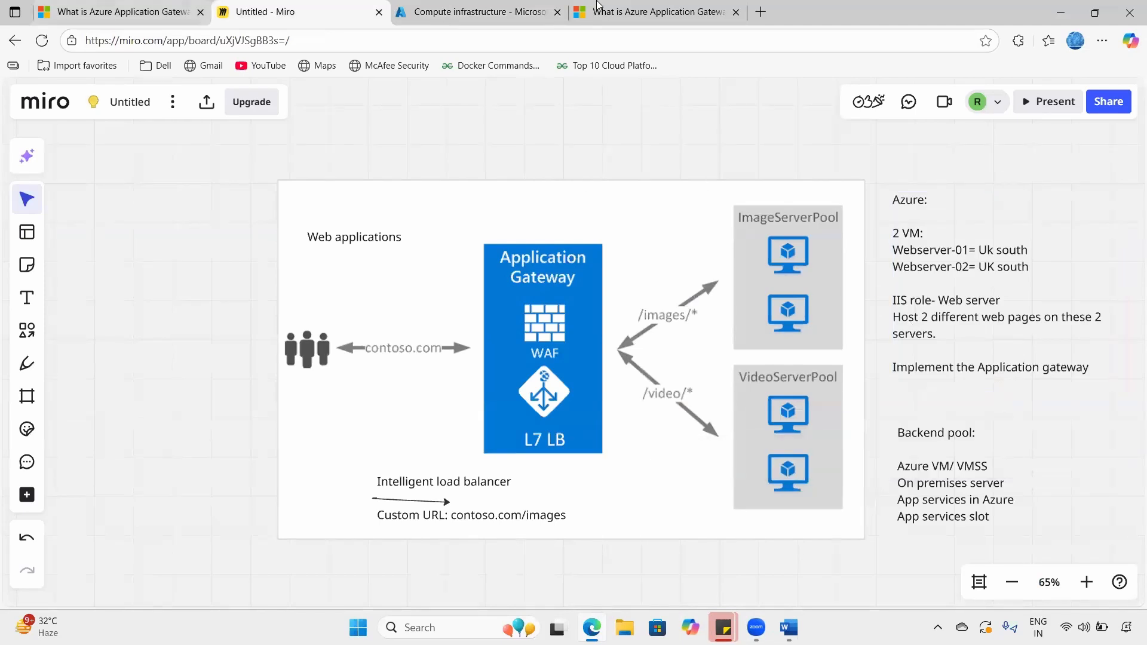
# - Return to the virtual machines list in the Azure portal and clear the selection of webserver-02
pyautogui.click(538, 11)
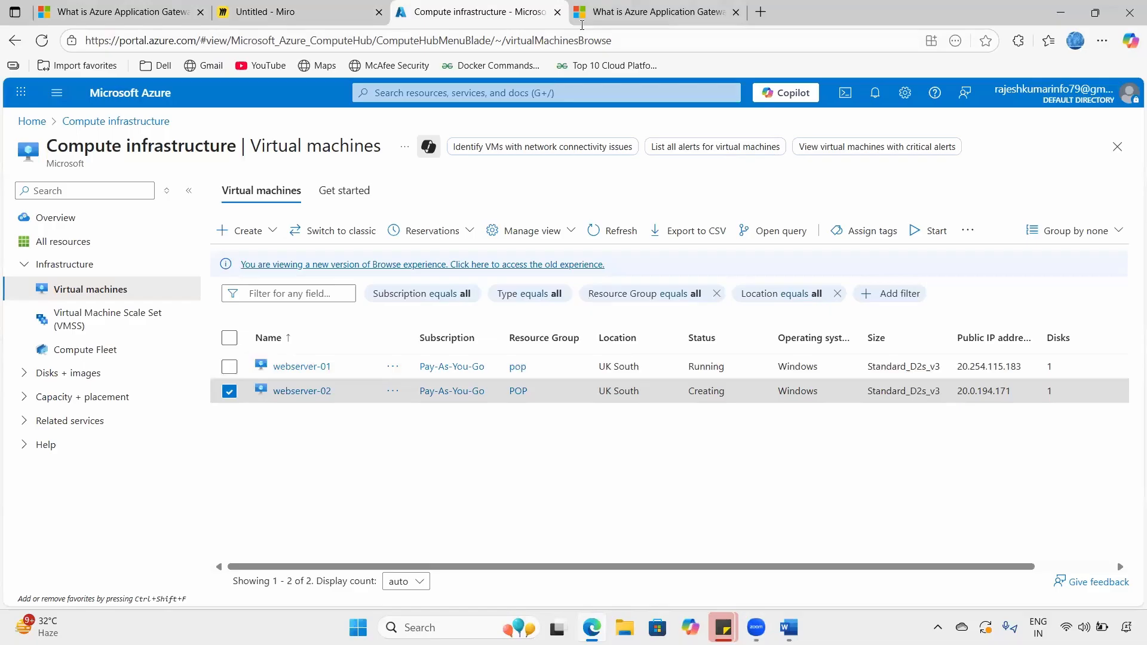
pyautogui.click(582, 25)
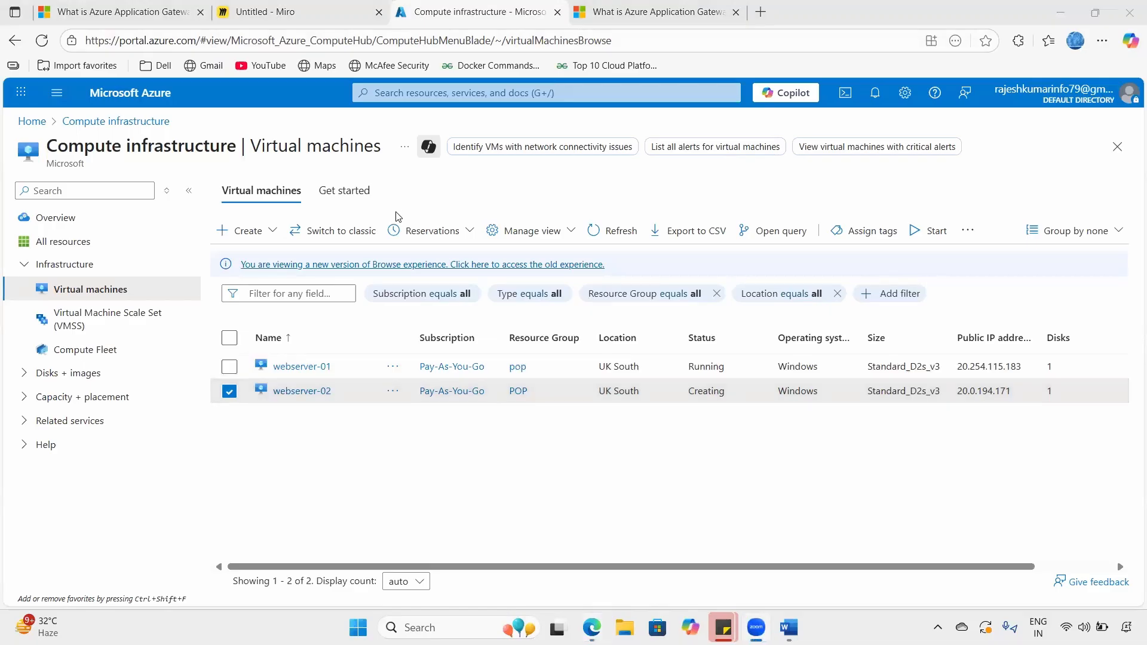
pyautogui.click(229, 394)
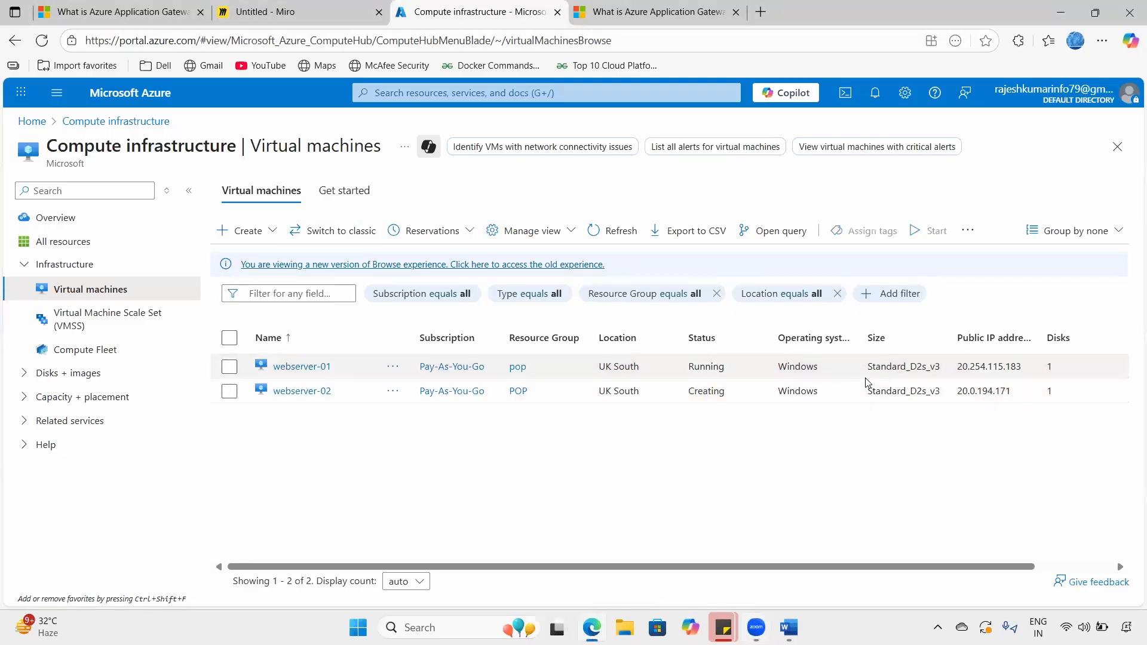
# - Open the connection page of webserver-01, download its native RDP file, keep the file and open it
pyautogui.click(307, 368)
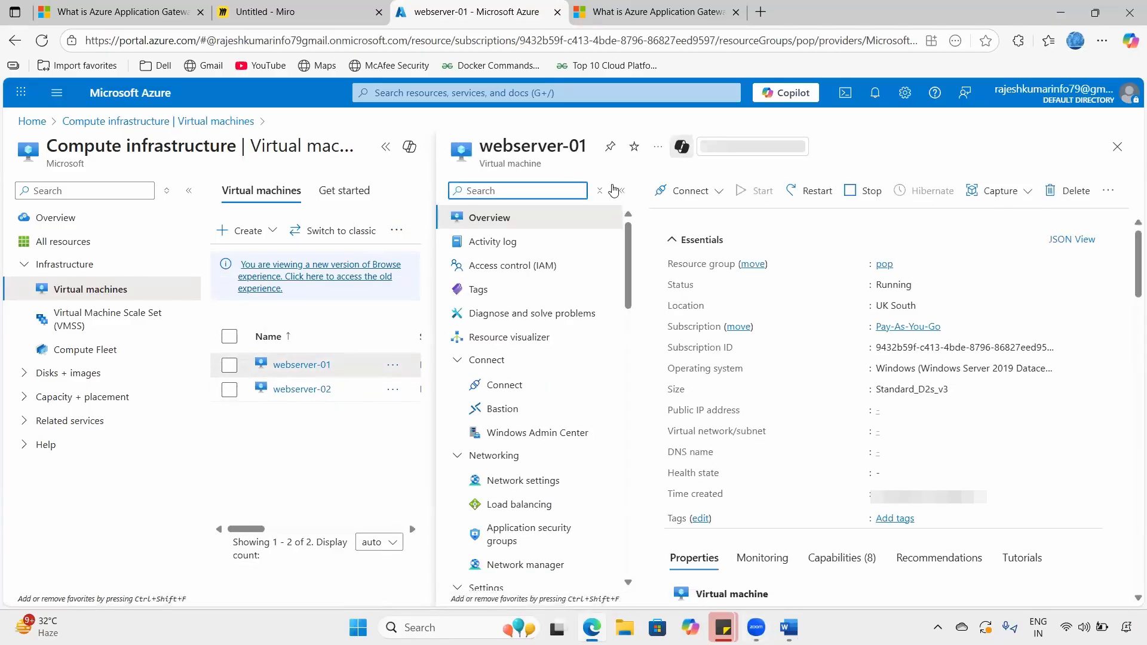
pyautogui.click(386, 147)
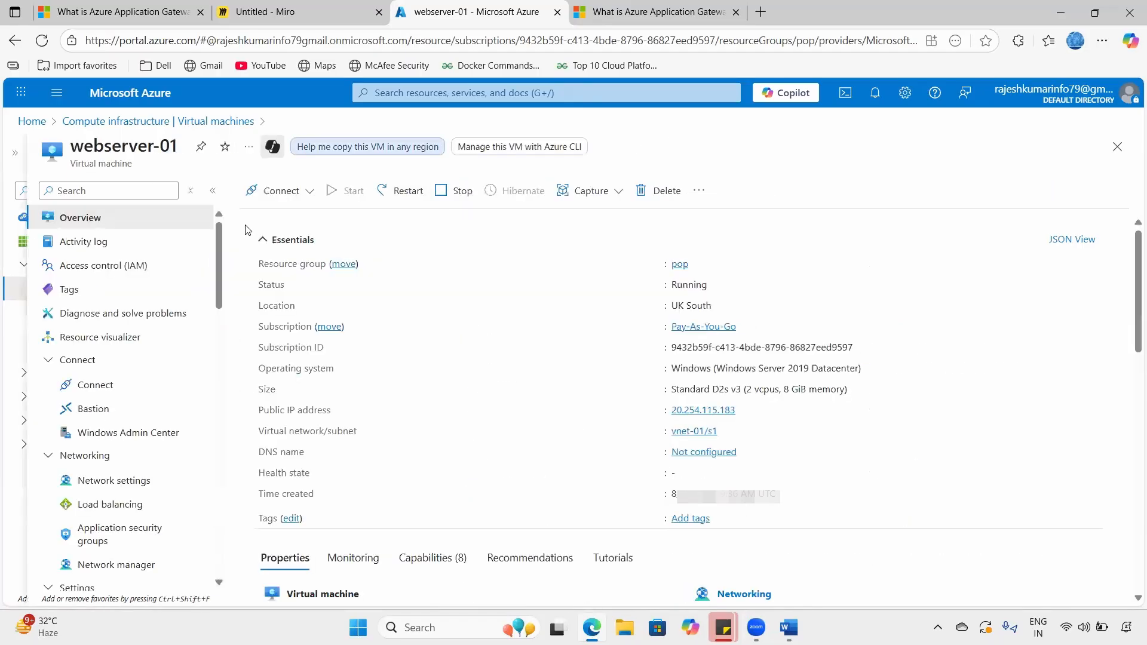
pyautogui.click(309, 191)
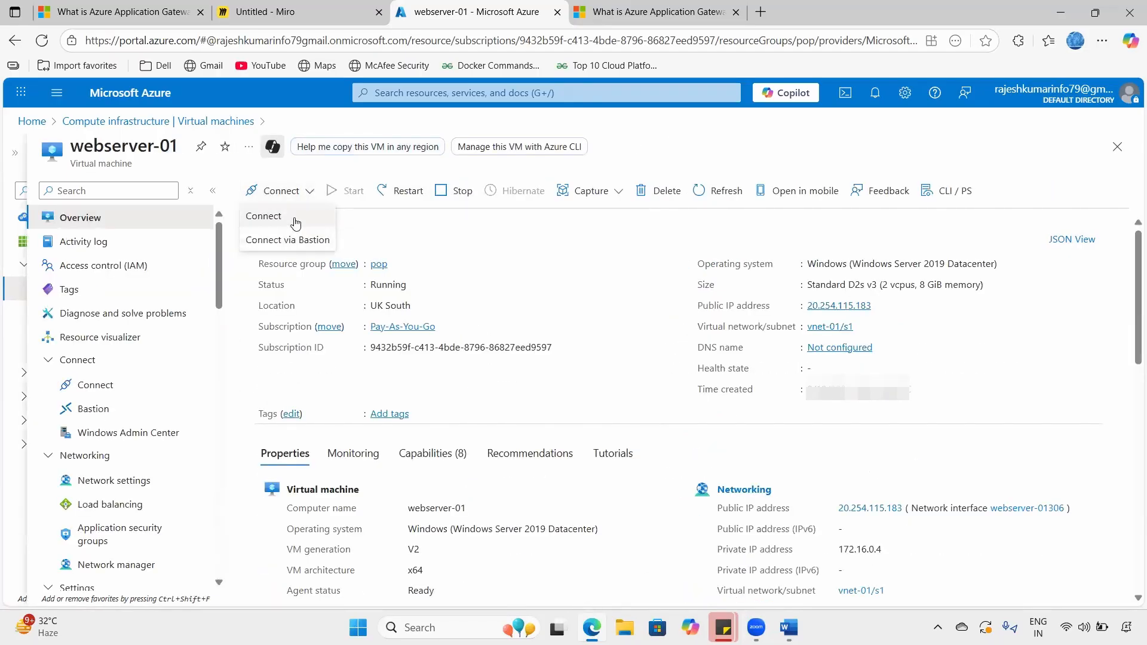
pyautogui.click(264, 217)
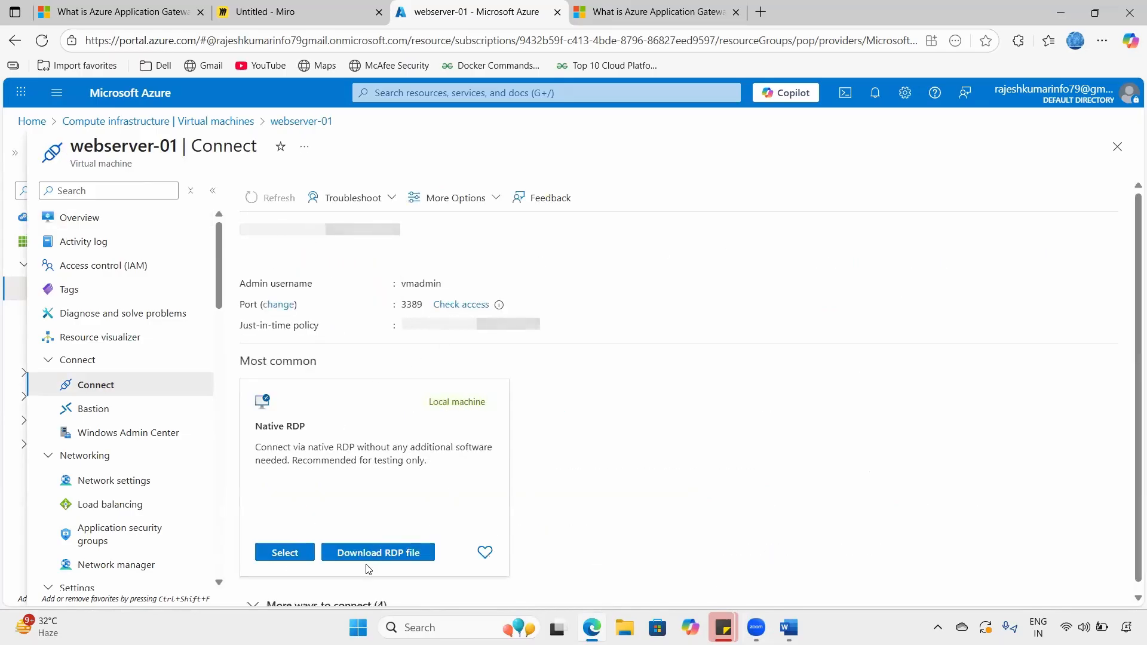
pyautogui.click(365, 557)
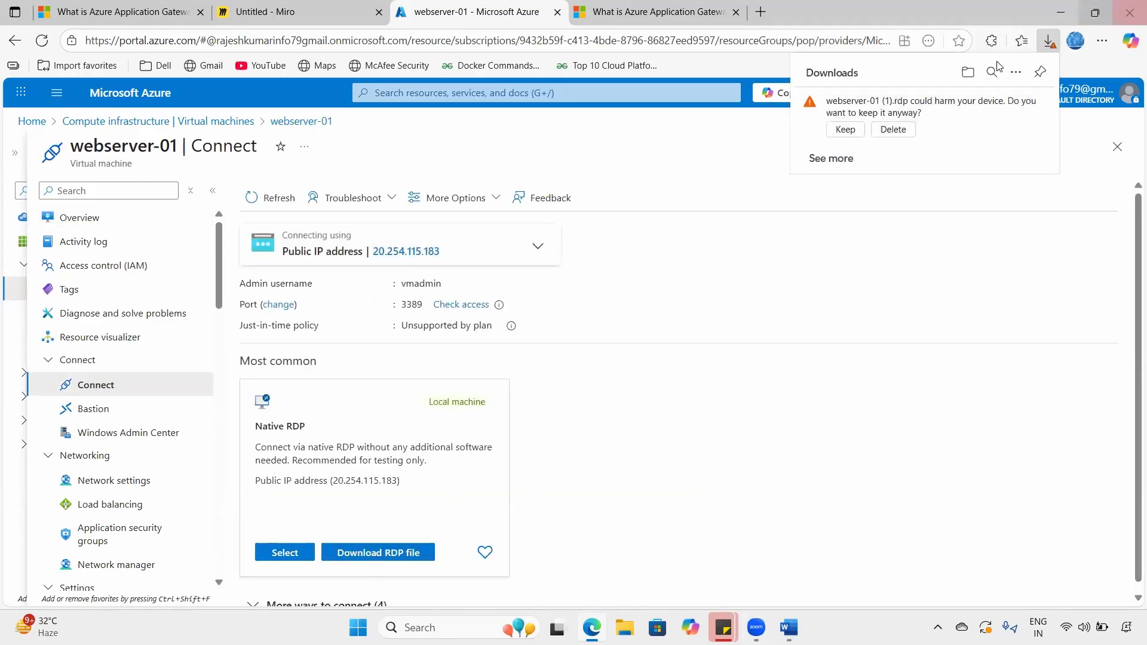
pyautogui.click(833, 133)
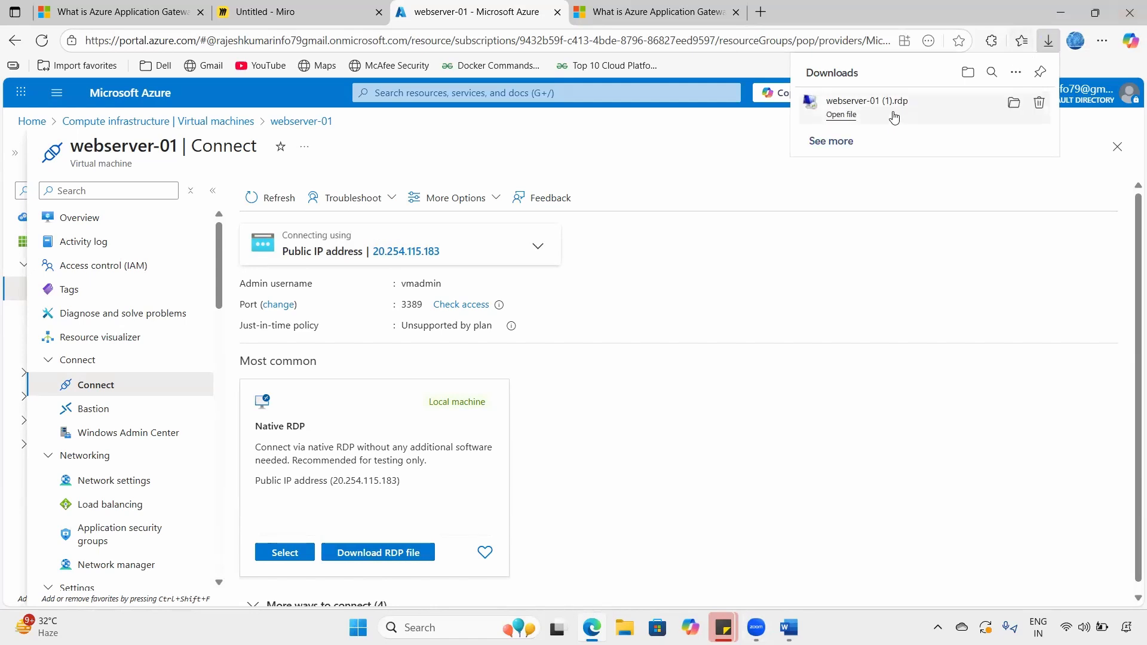
pyautogui.click(905, 111)
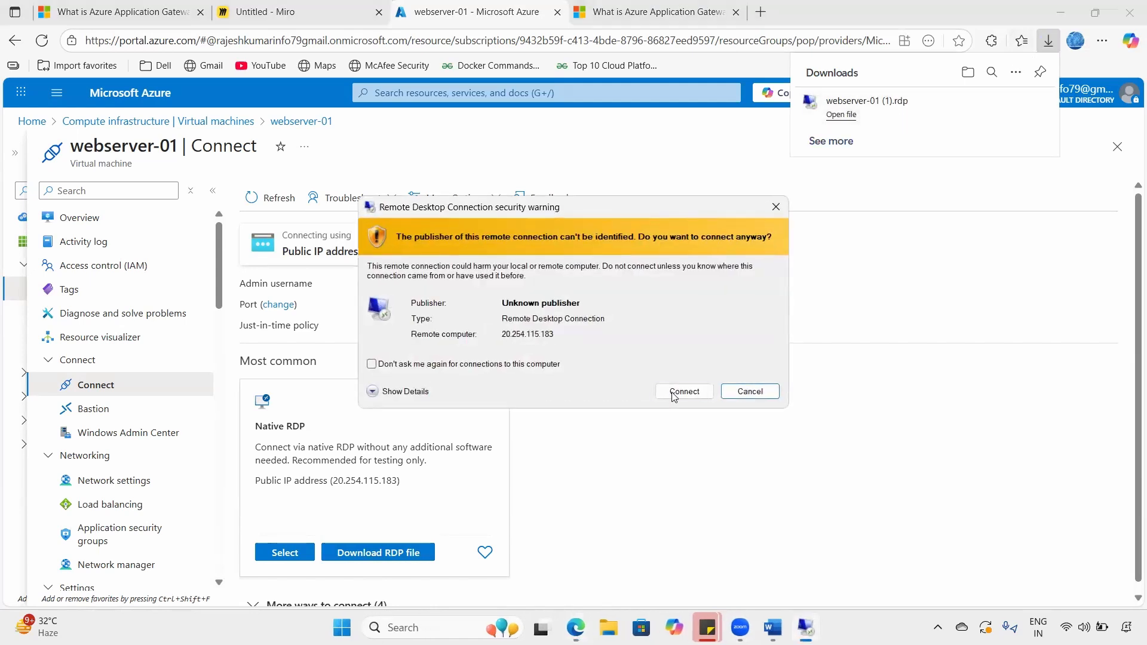
# - Connect to webserver-01 with the administrator password, accept the certificate warning and take the remote session out of full screen
pyautogui.click(677, 386)
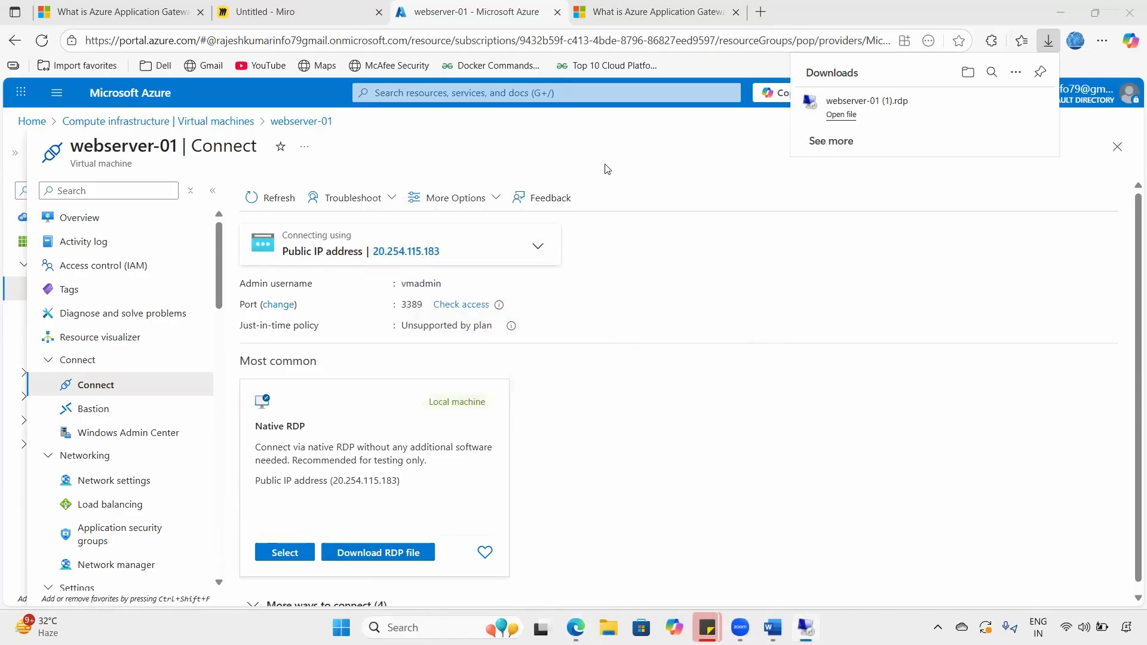
pyautogui.write('•••••')
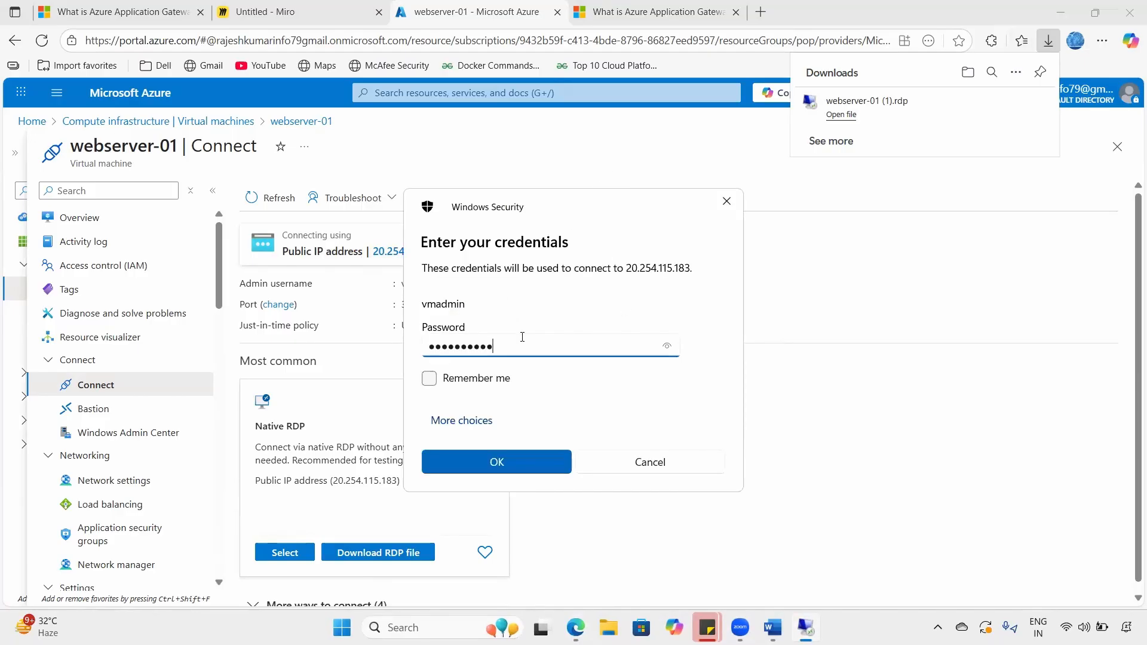
pyautogui.click(503, 458)
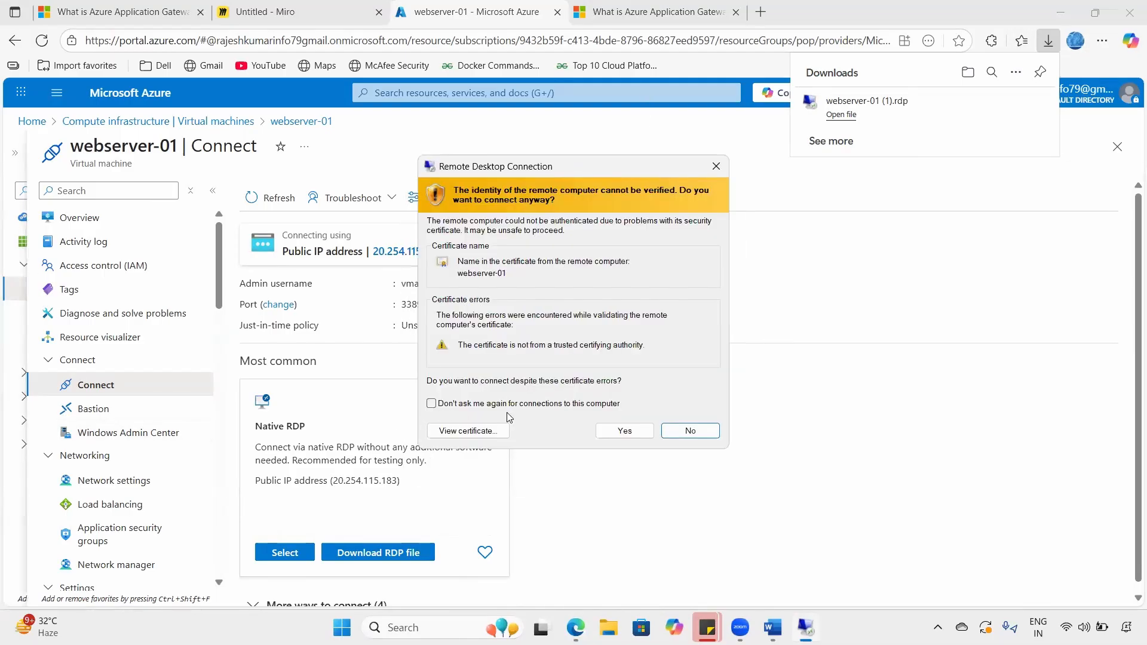
pyautogui.click(597, 432)
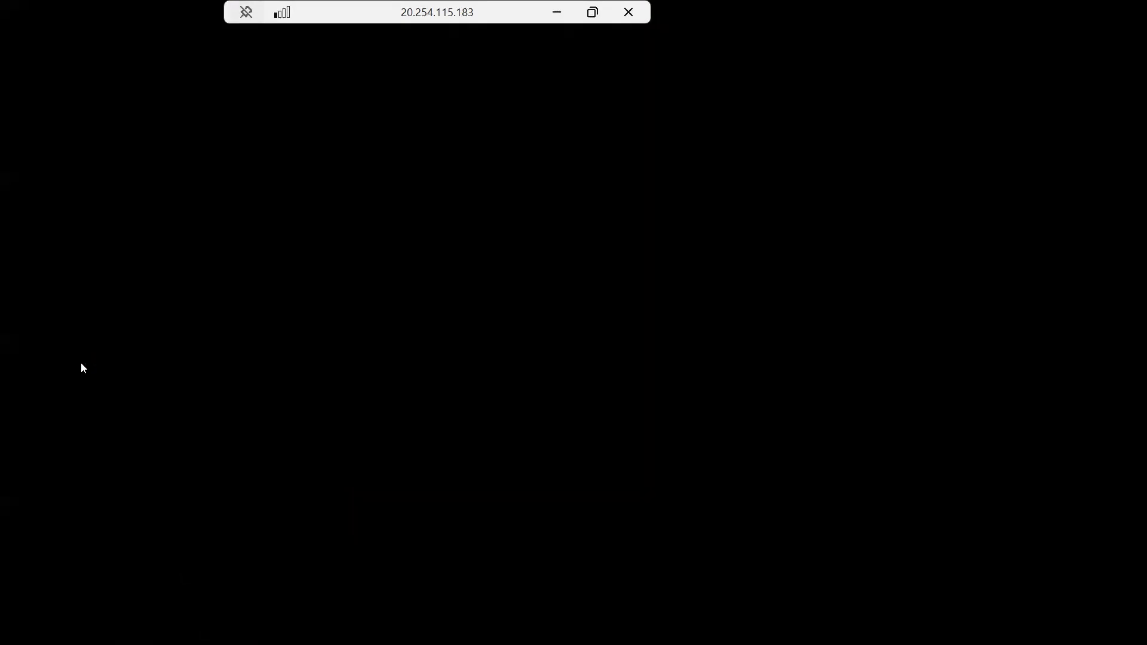
pyautogui.doubleClick(367, 5)
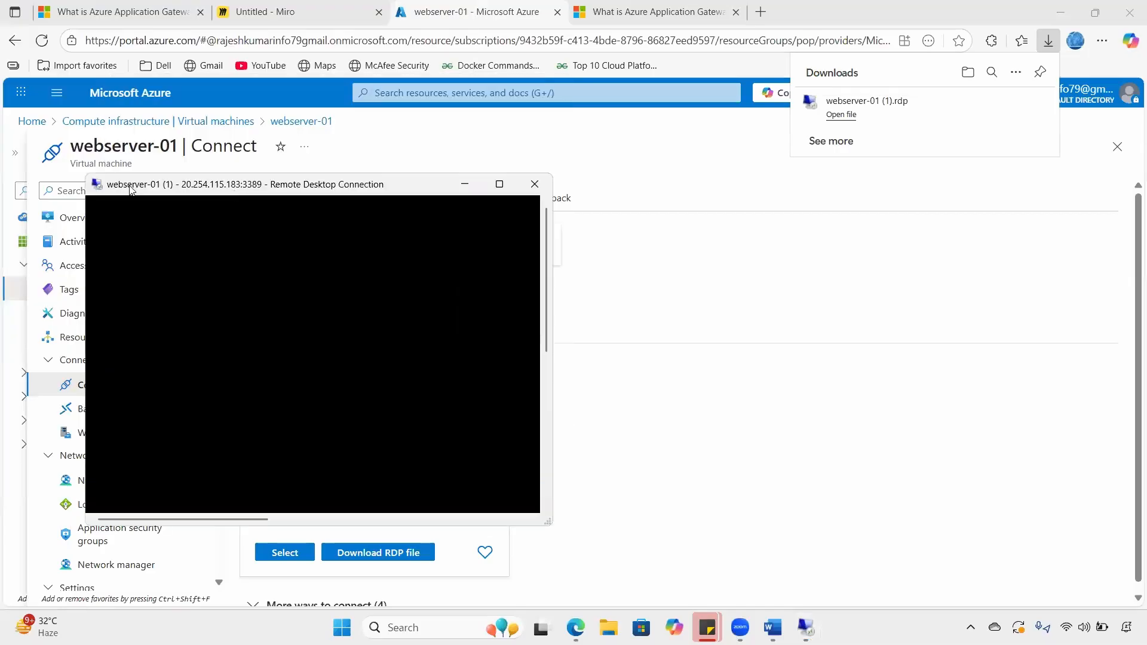
# - Go back to the virtual machines list in the Azure portal and open the connection page of webserver-02
pyautogui.click(668, 320)
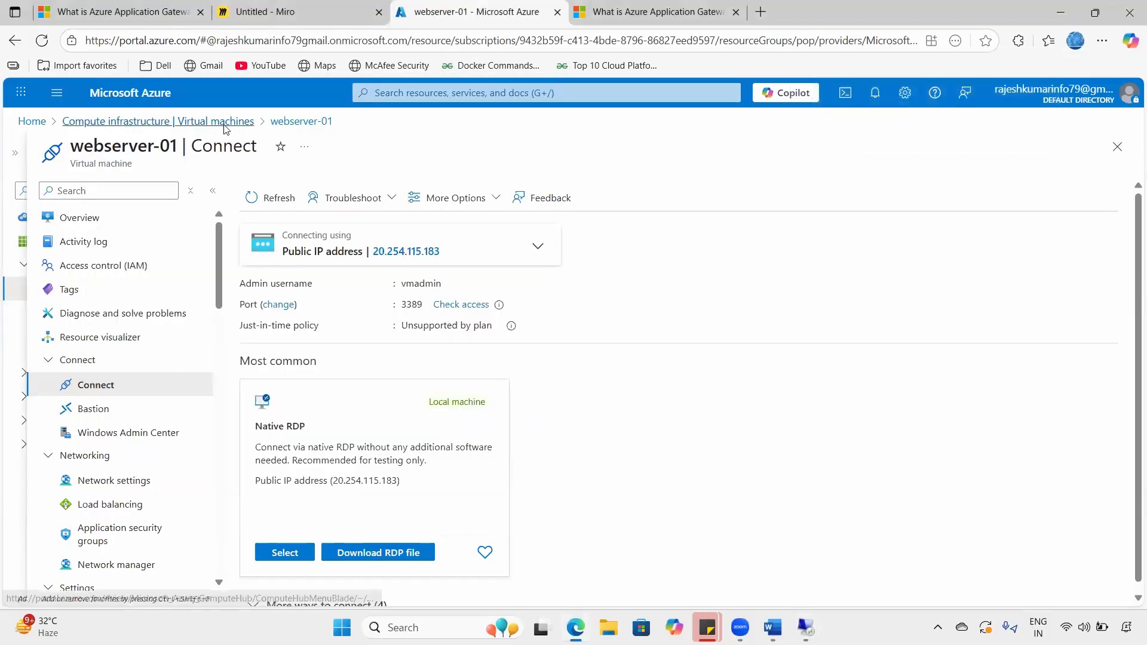
pyautogui.click(157, 122)
pyautogui.click(317, 392)
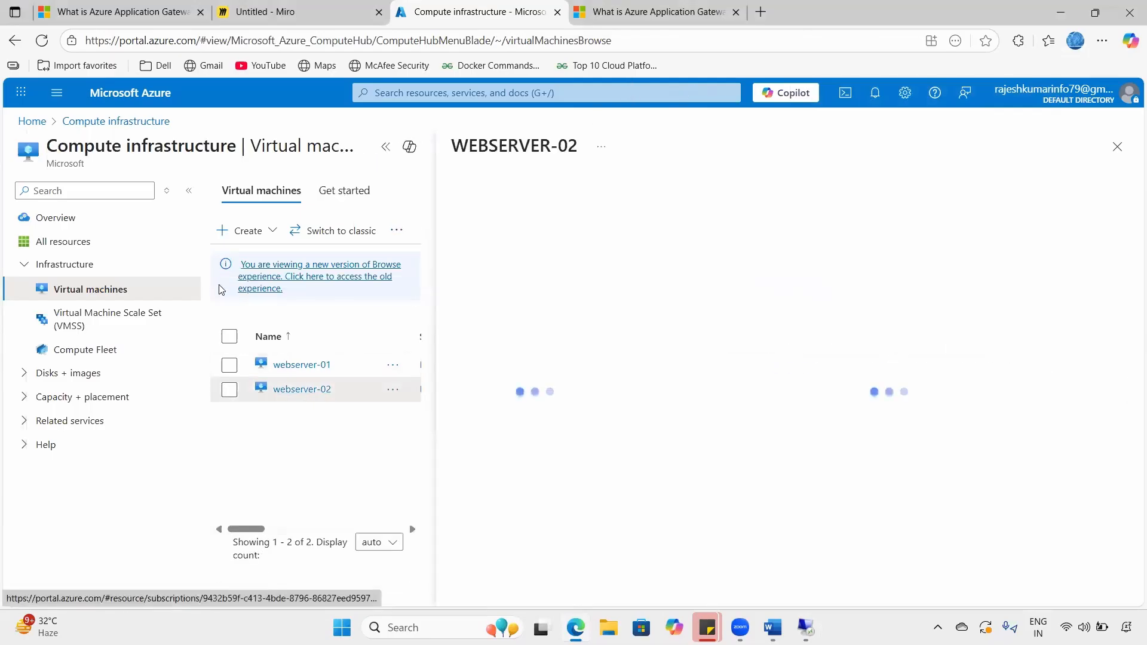
pyautogui.click(309, 192)
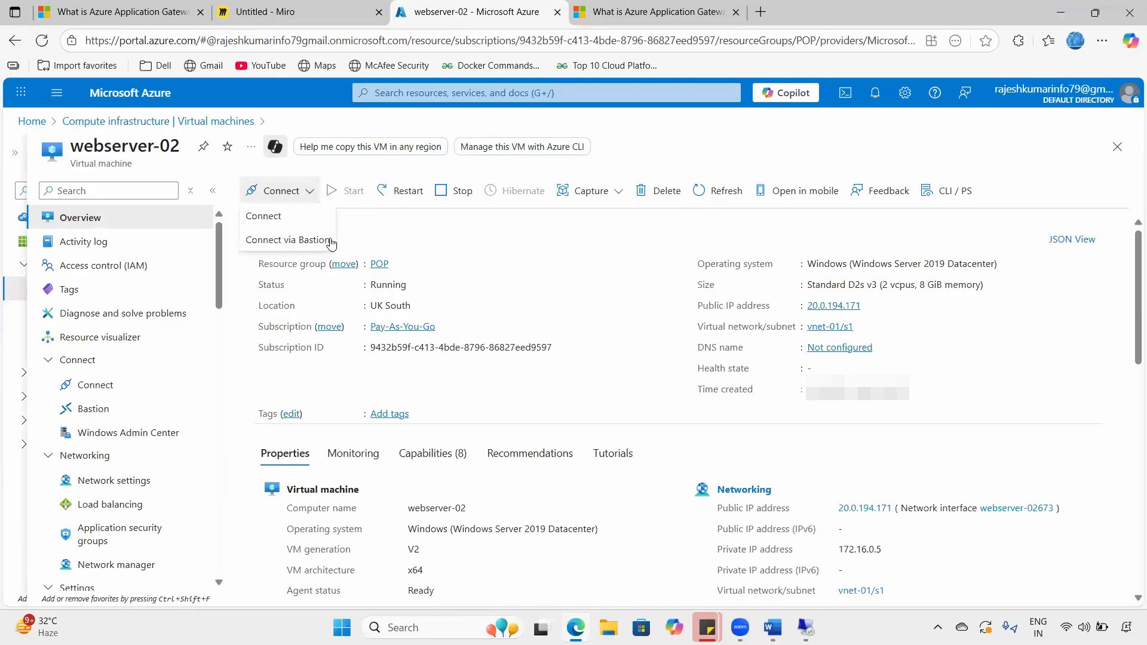
pyautogui.click(278, 217)
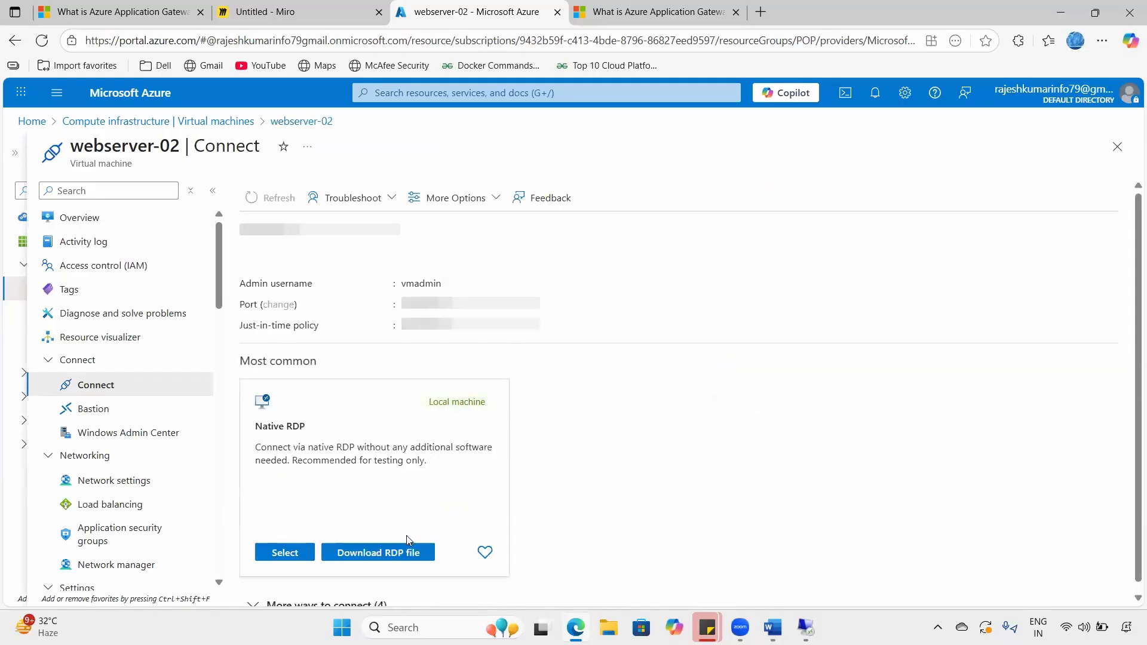
# - Try to connect to webserver-02 with its downloaded RDP file and dismiss the connection message
pyautogui.click(418, 551)
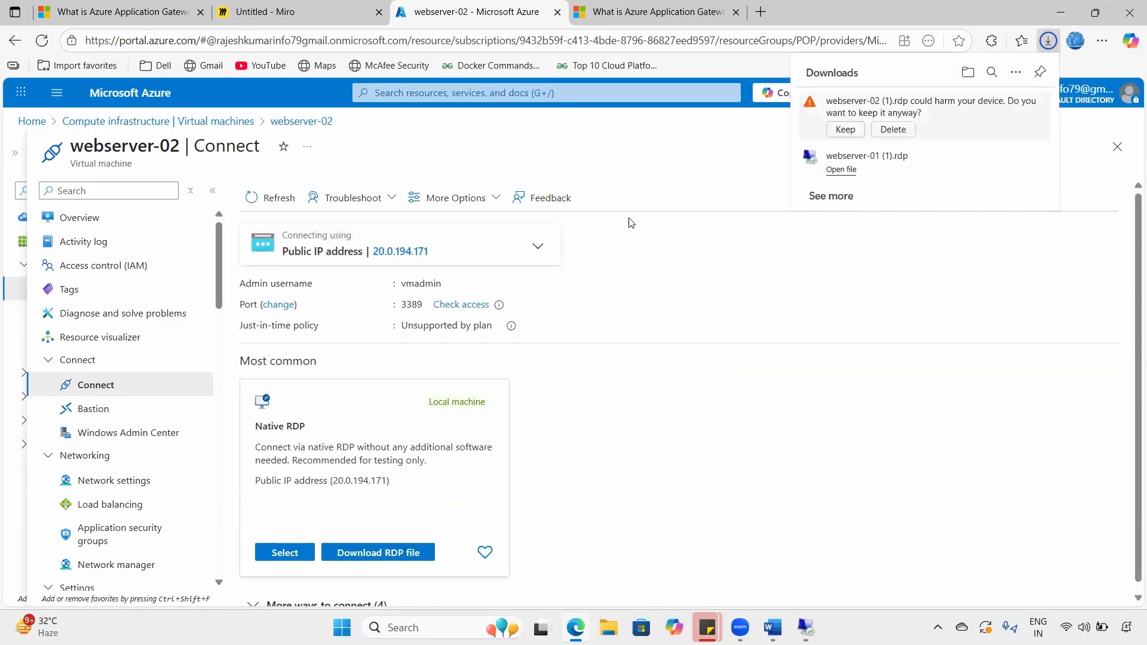
pyautogui.click(867, 101)
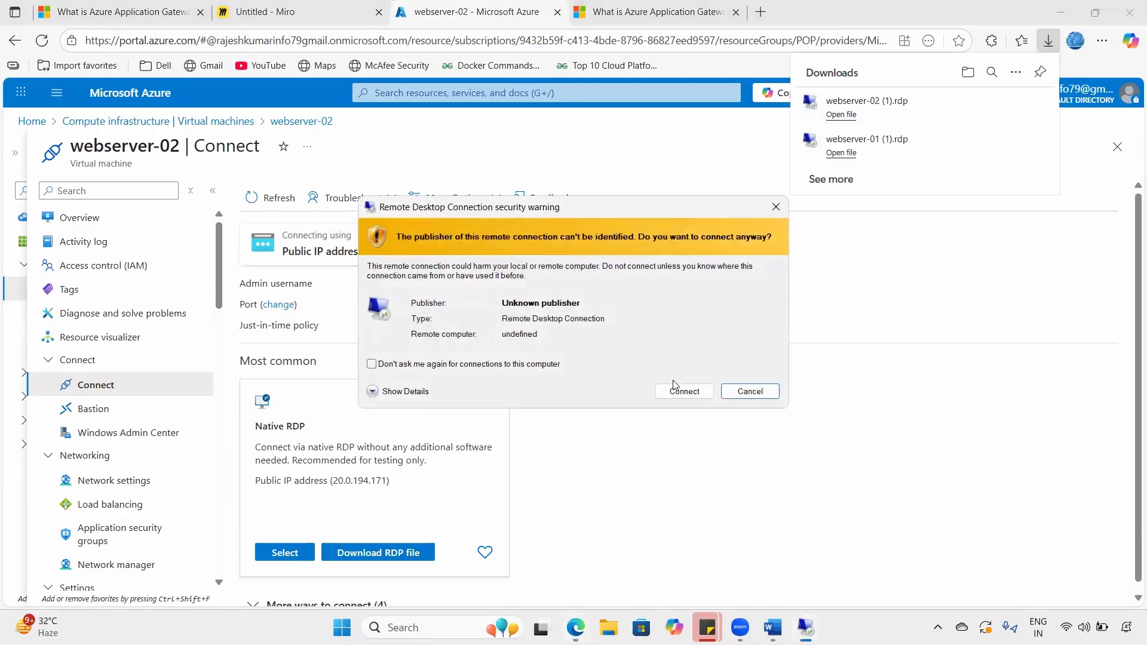
pyautogui.click(676, 389)
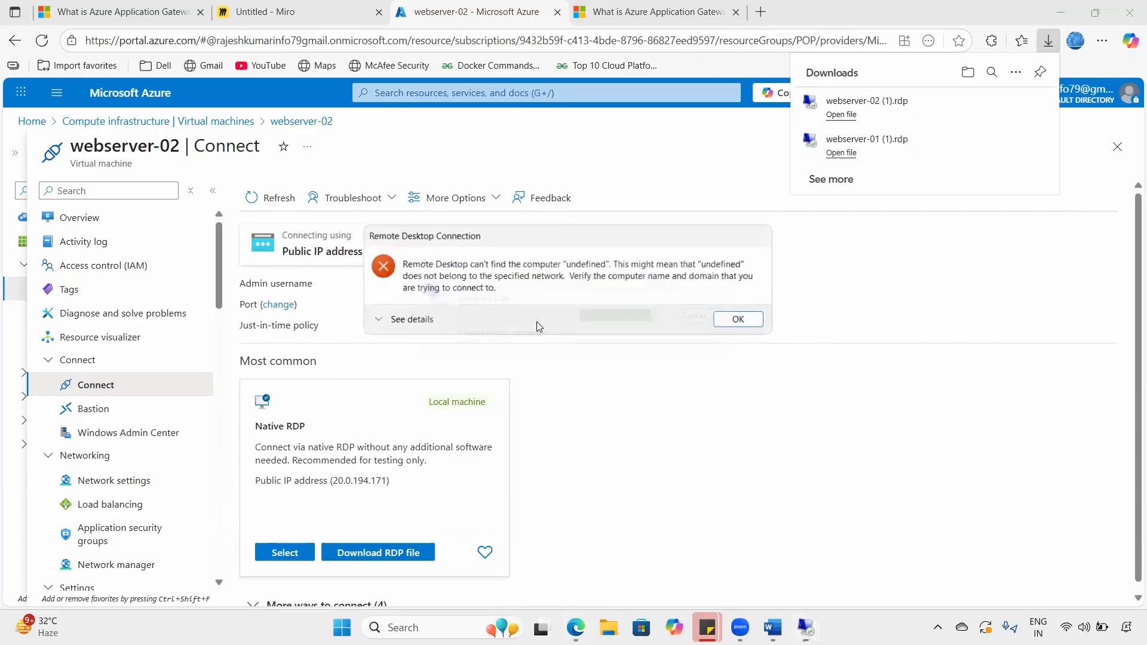
pyautogui.click(739, 321)
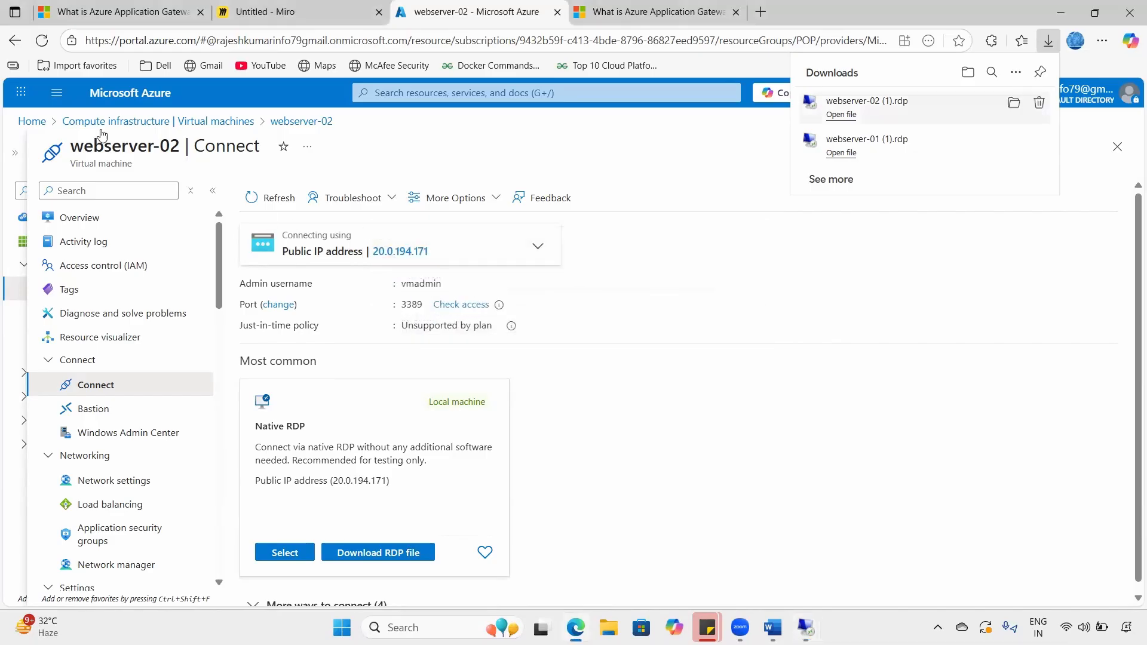
# - Reload the webserver-02 connection page, download a fresh RDP file, keep it and open it
pyautogui.click(42, 41)
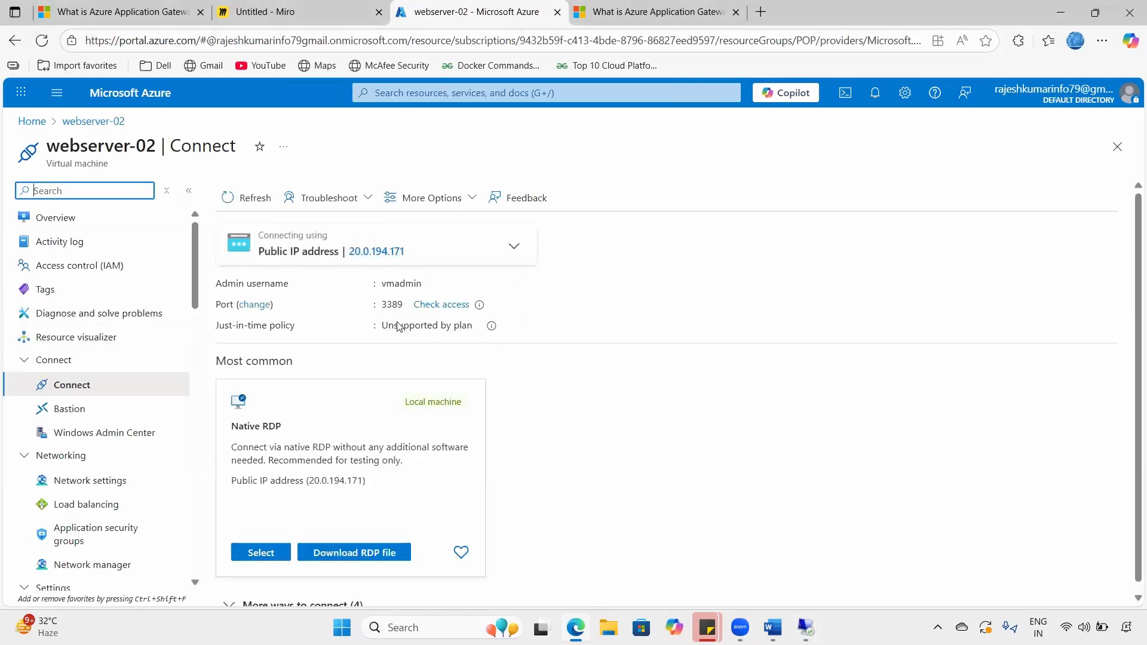
pyautogui.click(355, 553)
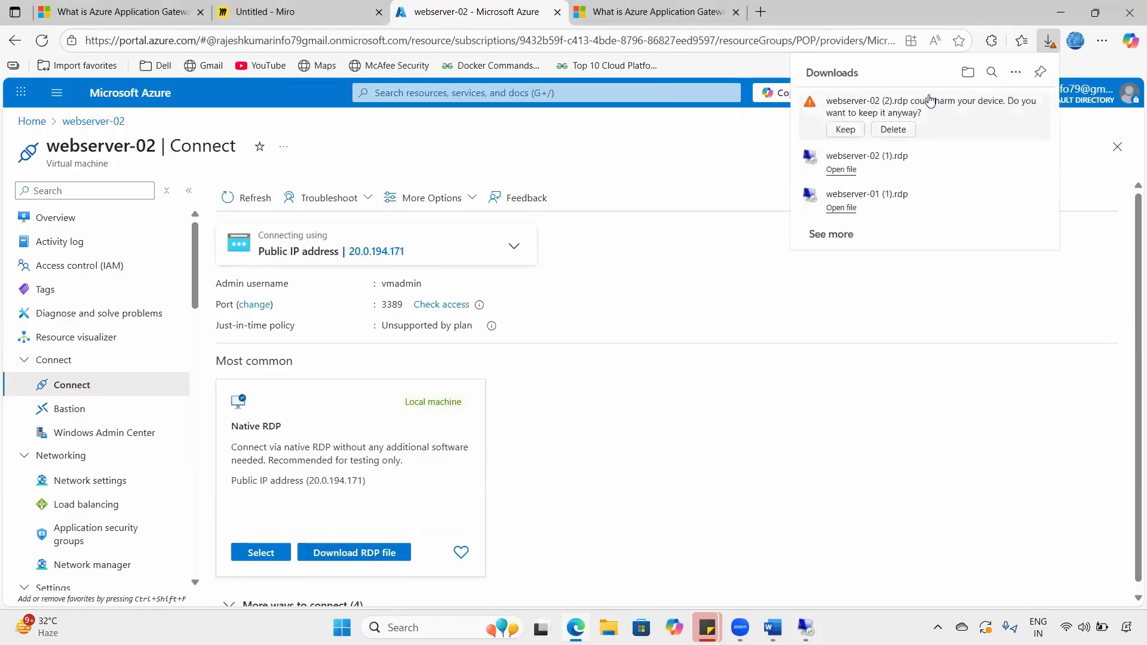
pyautogui.click(845, 130)
pyautogui.click(869, 113)
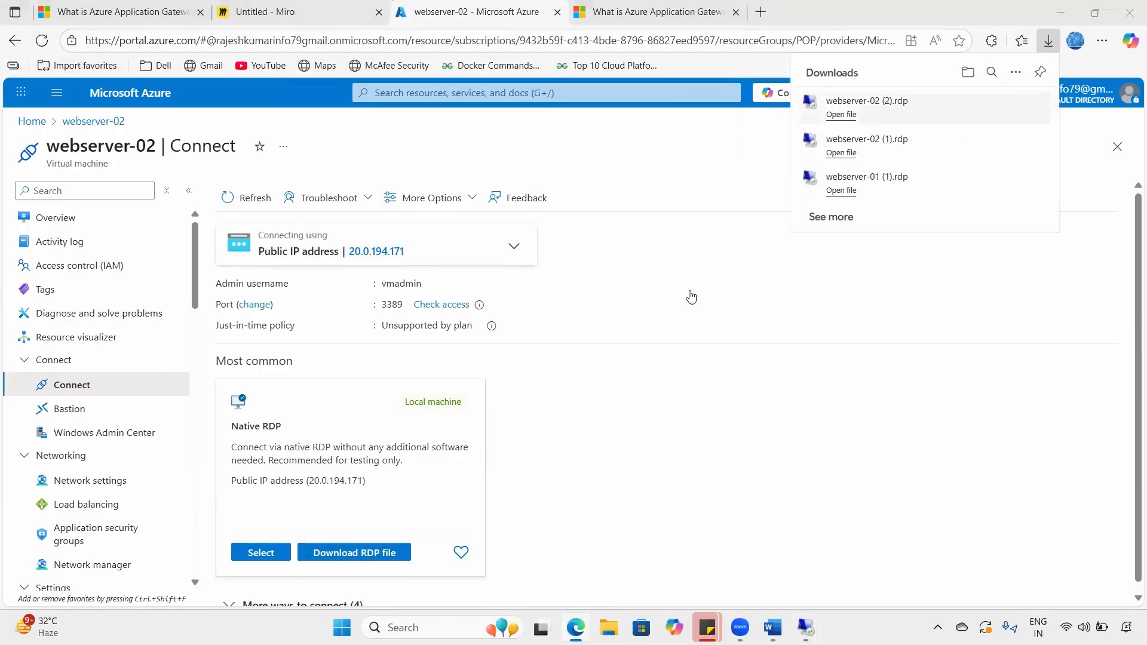
# - Connect to webserver-02 with the administrator password and accept the certificate warning
pyautogui.click(683, 396)
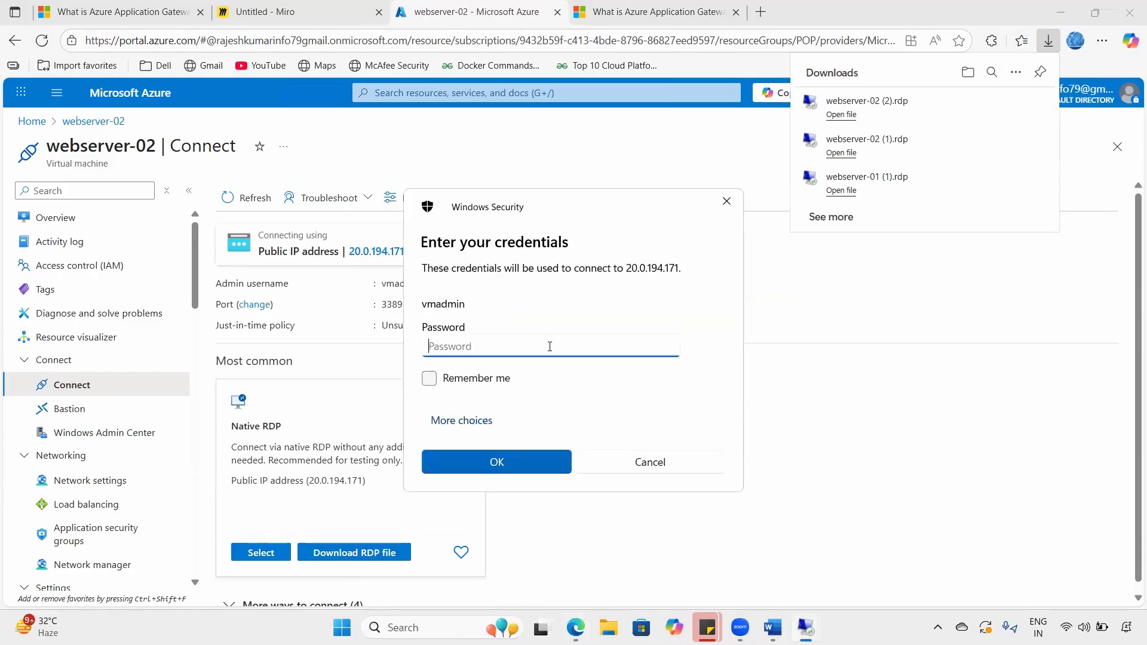
pyautogui.write('••••••••')
pyautogui.click(512, 468)
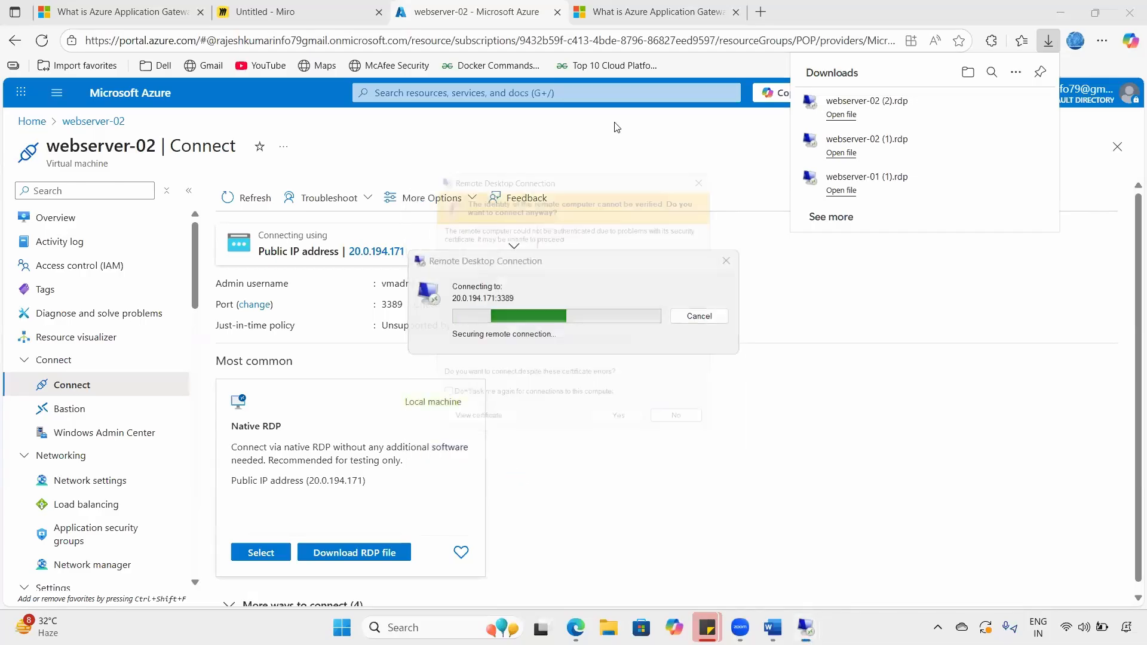
pyautogui.click(649, 431)
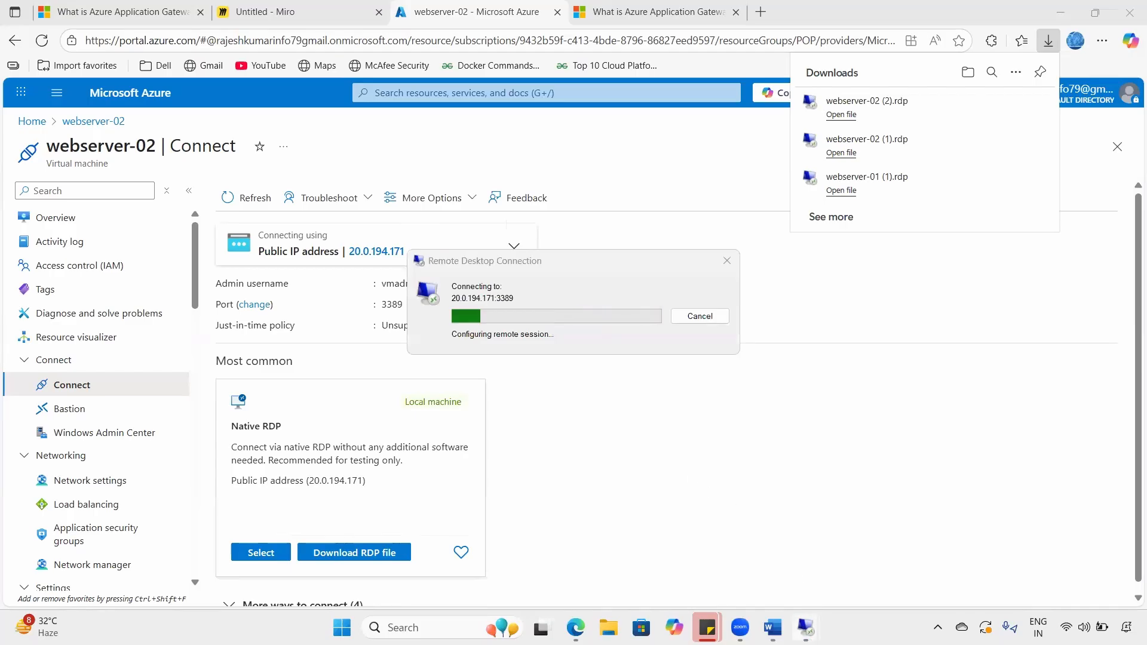
# - Take the webserver-02 session out of full screen, move its window aside and bring the webserver-01 session to the front
pyautogui.moveTo(806, 628)
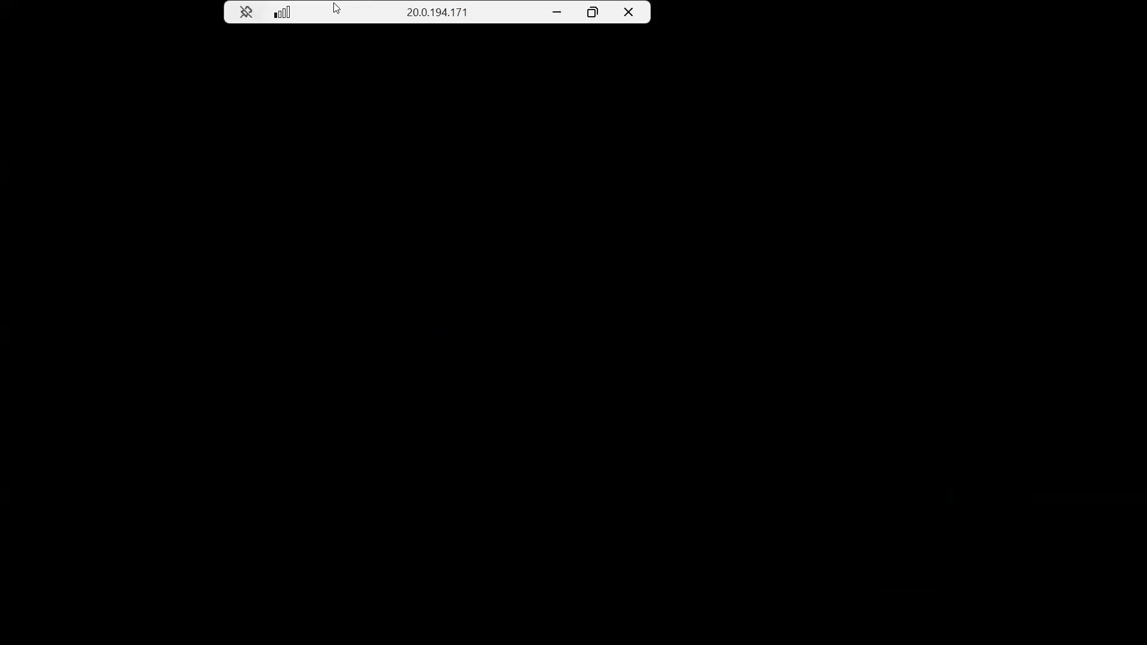
pyautogui.click(593, 12)
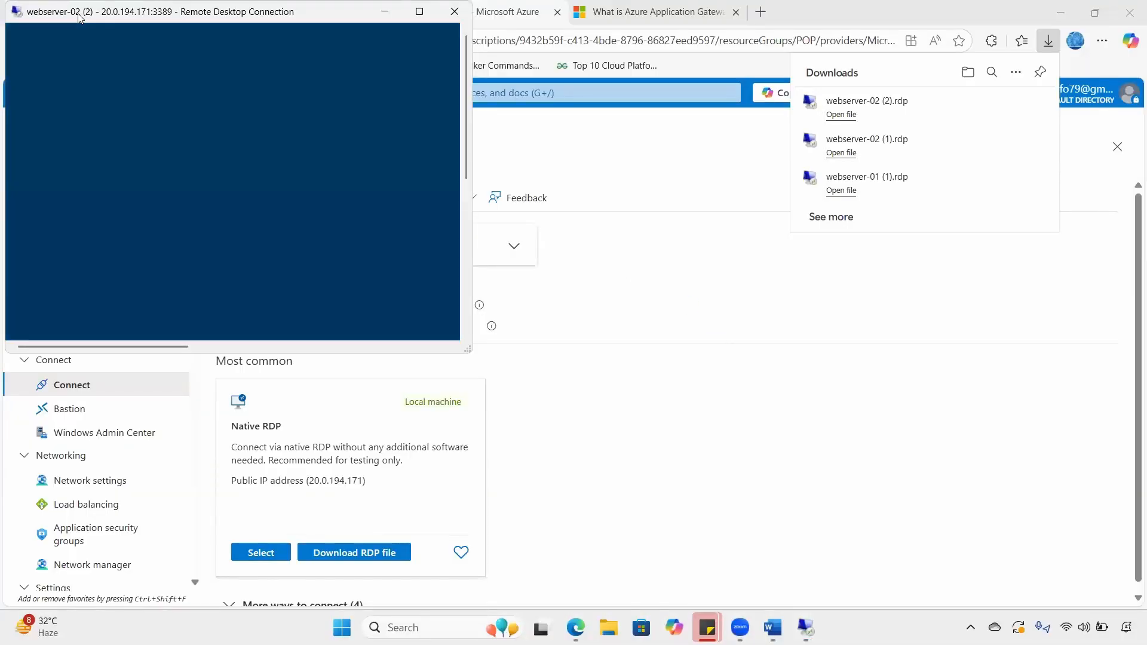
pyautogui.moveTo(78, 16); pyautogui.dragTo(565, 214)
pyautogui.moveTo(806, 628)
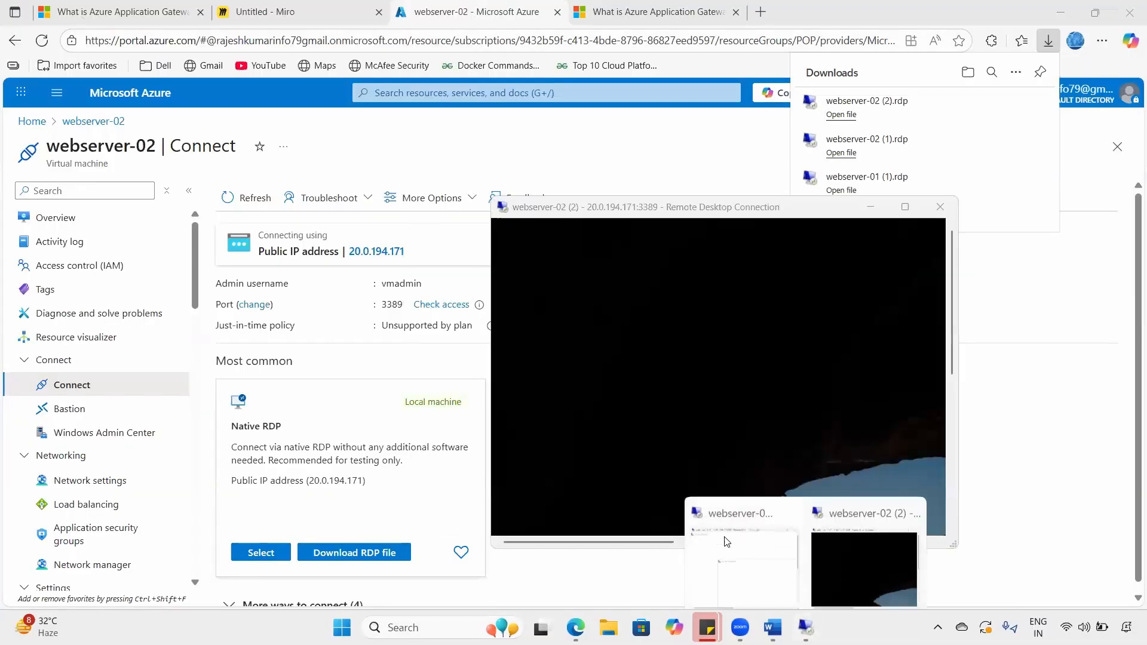
pyautogui.click(727, 541)
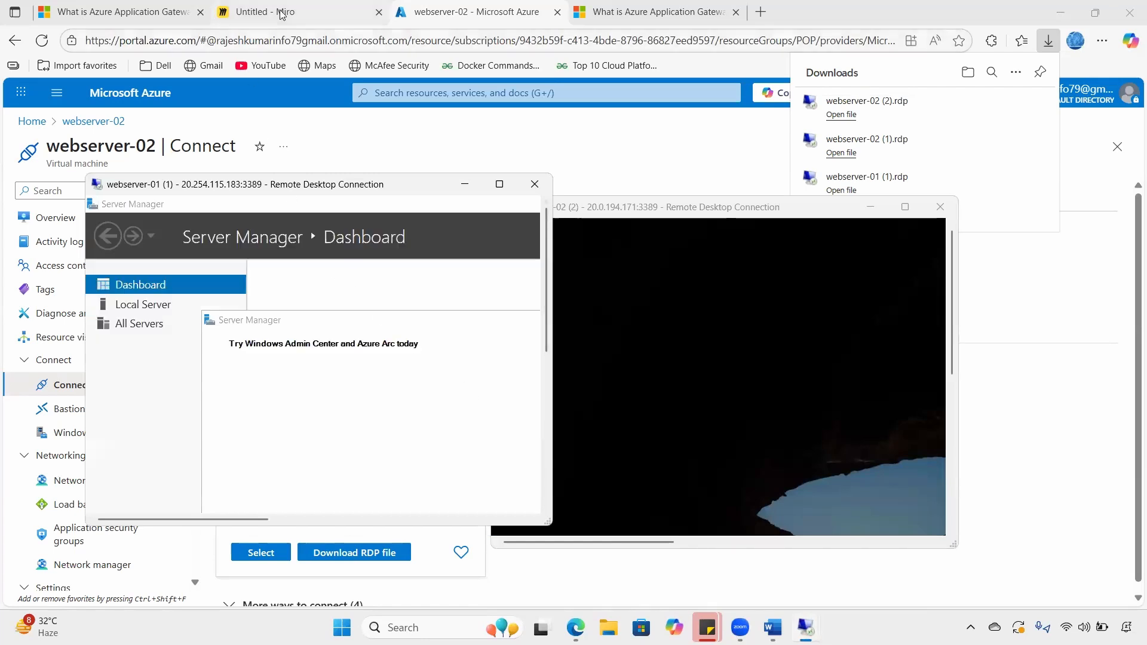
# - Switch to the Miro board and move the Azure notes text block slightly closer to the Application Gateway diagram
pyautogui.click(281, 13)
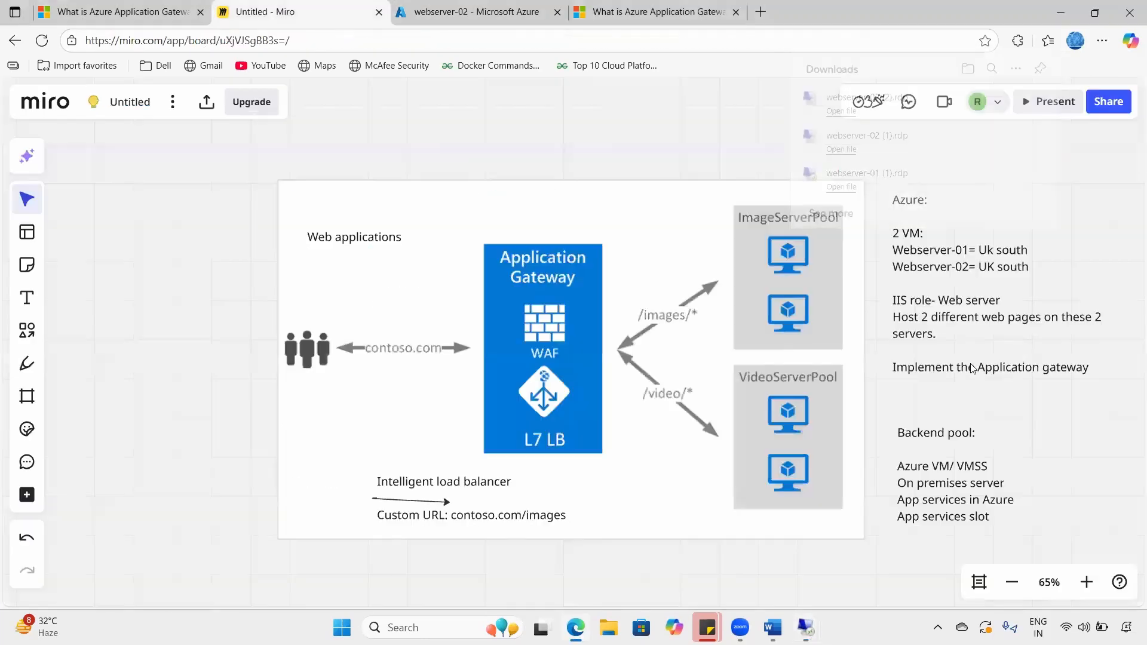
pyautogui.click(907, 321)
pyautogui.moveTo(895, 315); pyautogui.dragTo(879, 312)
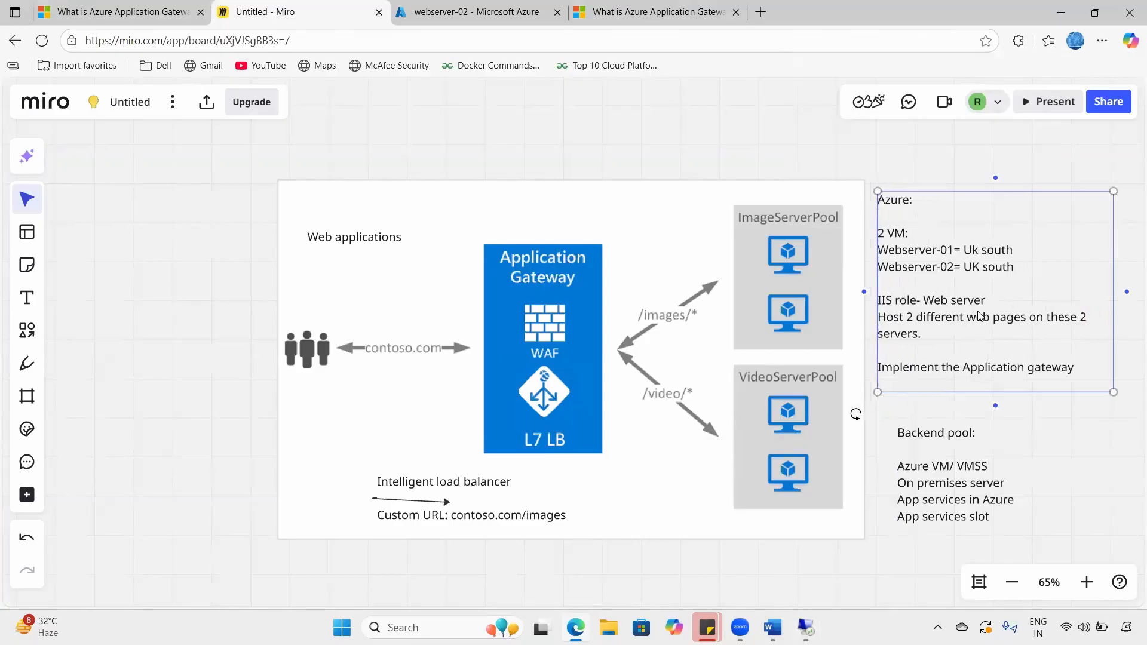
# - Review the IIS role and web page hosting lines in the Azure notes on the Miro board
pyautogui.click(979, 315)
pyautogui.moveTo(986, 300); pyautogui.dragTo(877, 300)
pyautogui.moveTo(934, 330); pyautogui.dragTo(883, 315)
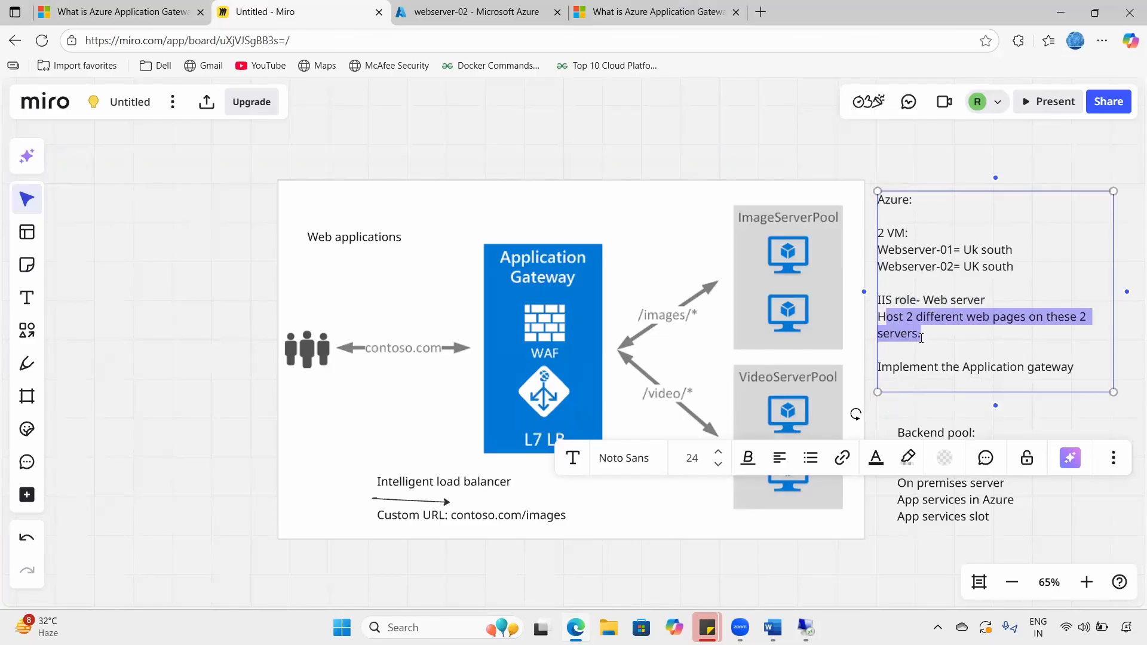
pyautogui.click(921, 338)
pyautogui.moveTo(905, 320); pyautogui.dragTo(933, 338)
pyautogui.moveTo(923, 299); pyautogui.dragTo(992, 297)
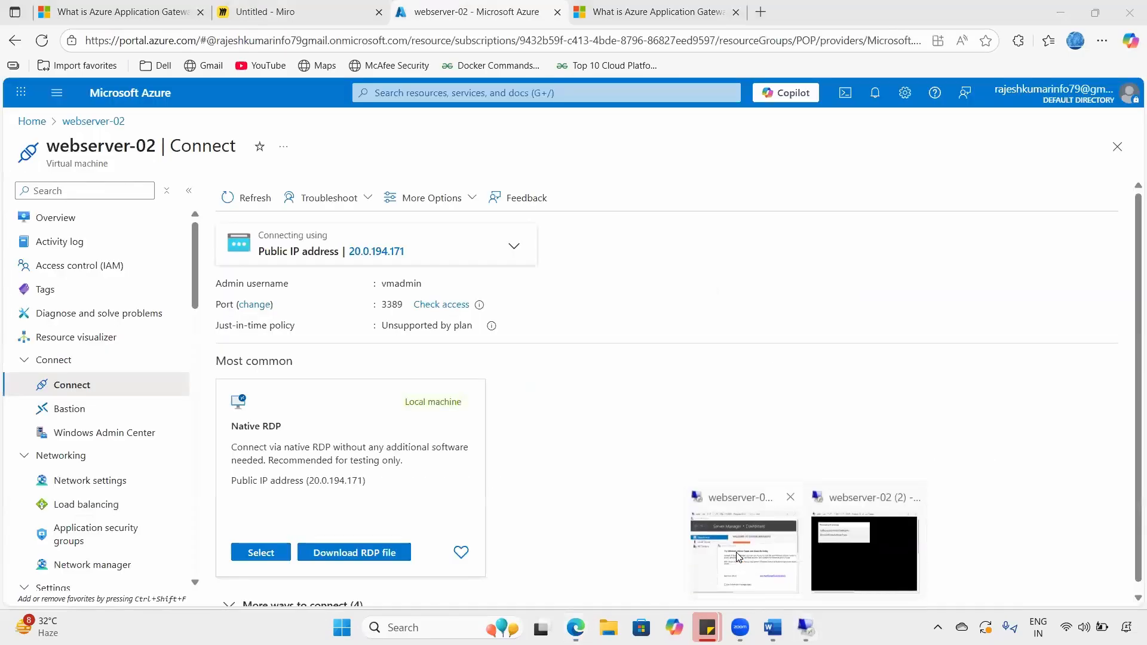
# - Bring the webserver-01 session to full screen and dismiss the Windows Admin Center message in Server Manager
pyautogui.click(739, 557)
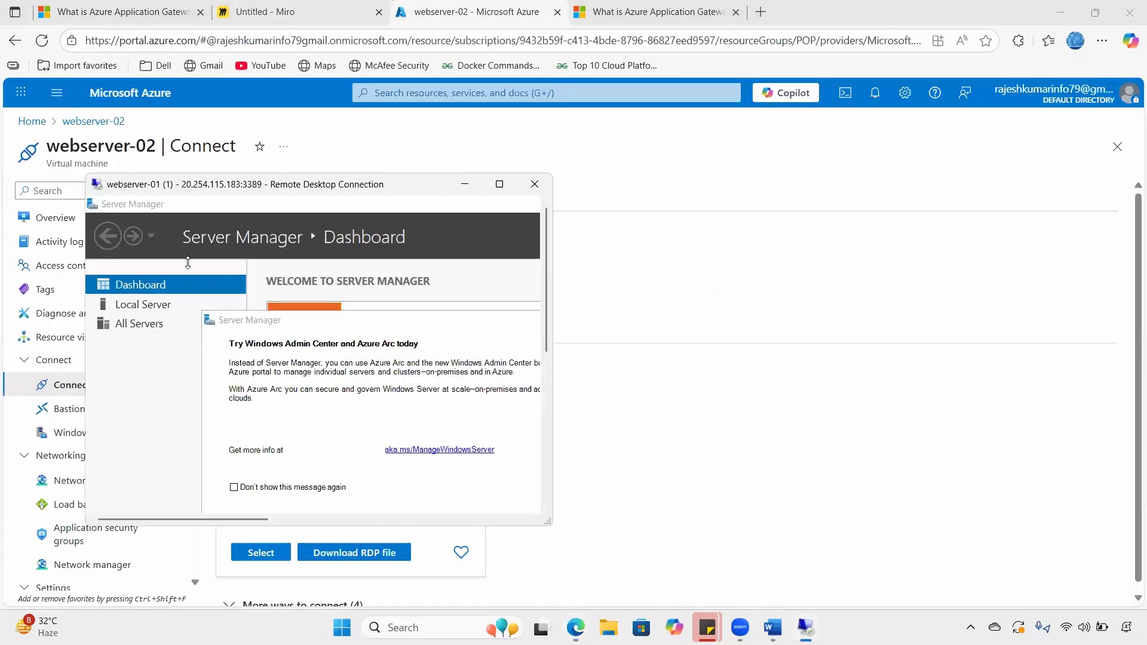
pyautogui.doubleClick(182, 190)
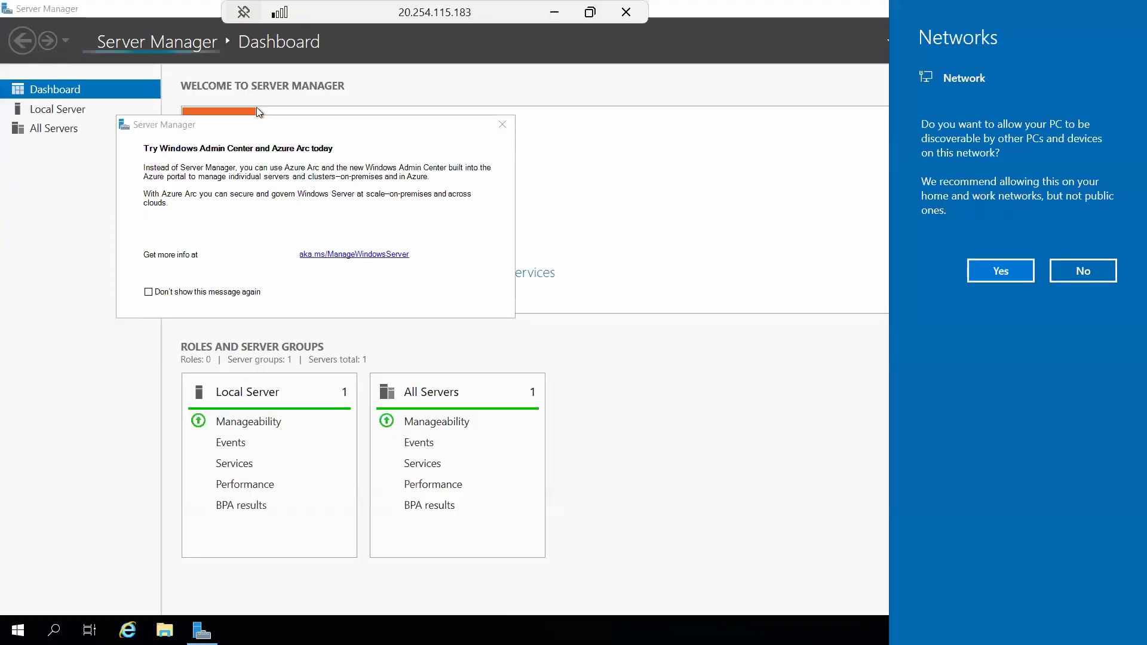
pyautogui.click(503, 124)
pyautogui.click(502, 124)
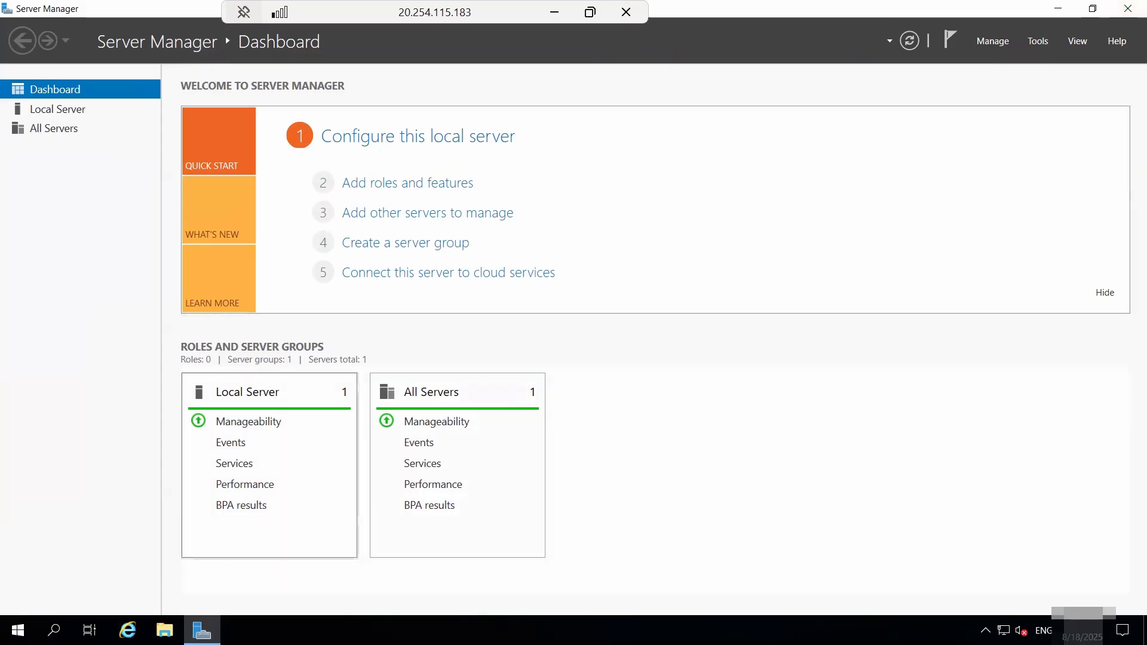
pyautogui.click(17, 630)
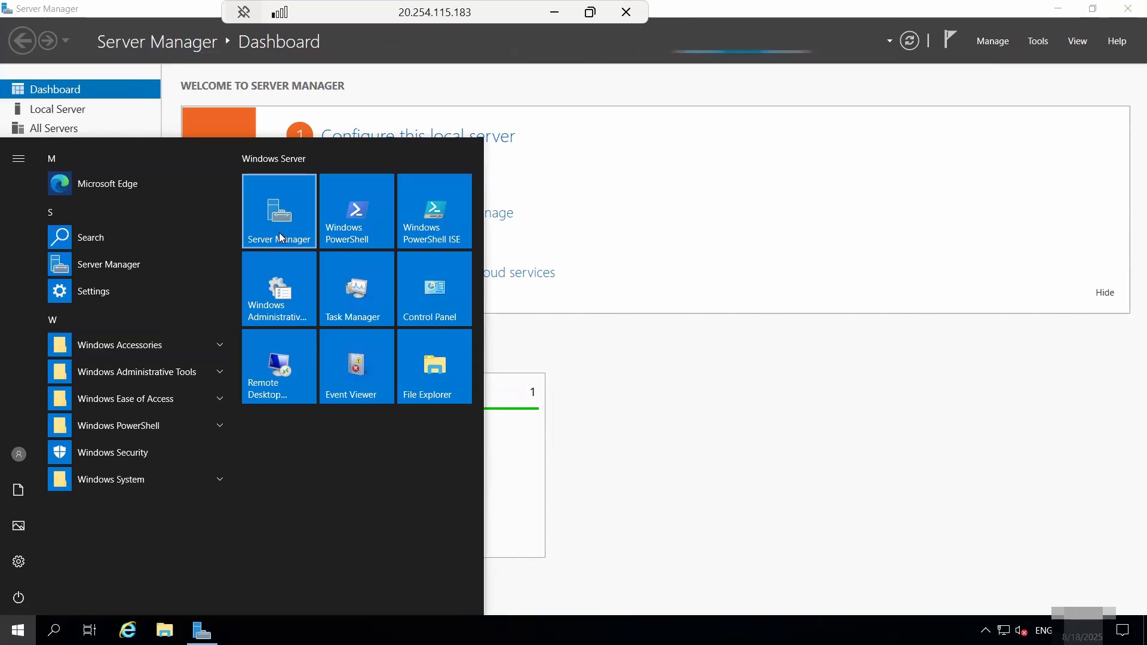
pyautogui.click(755, 430)
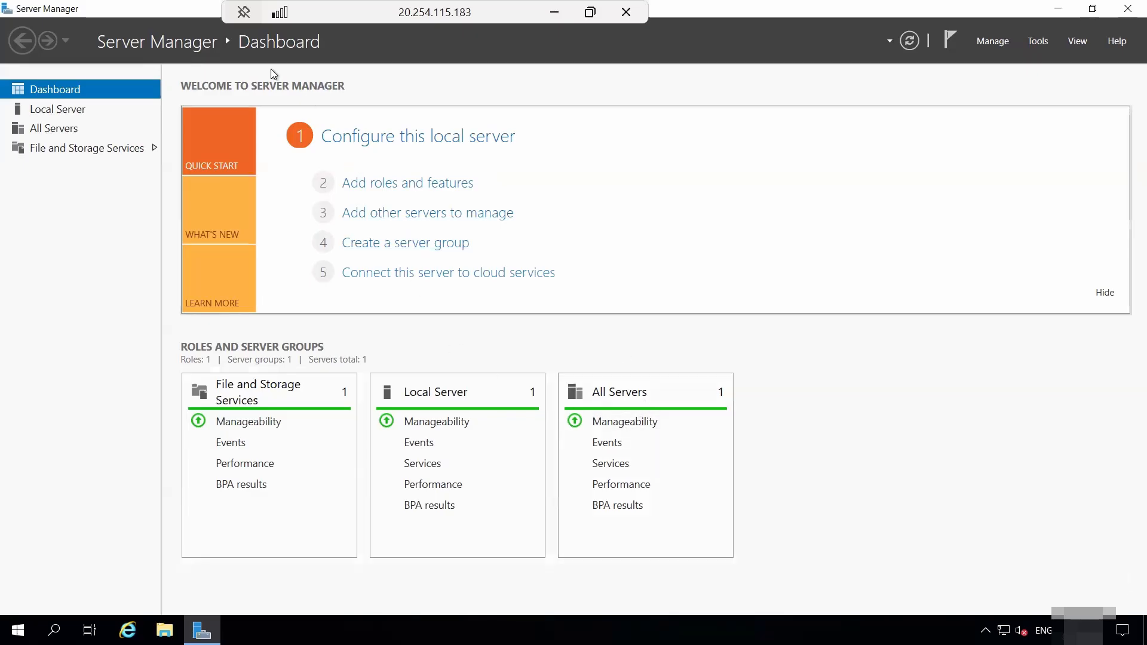
# - Start a role-based installation on webserver-01 and select the Web Server (IIS) role with its management tools
pyautogui.click(385, 186)
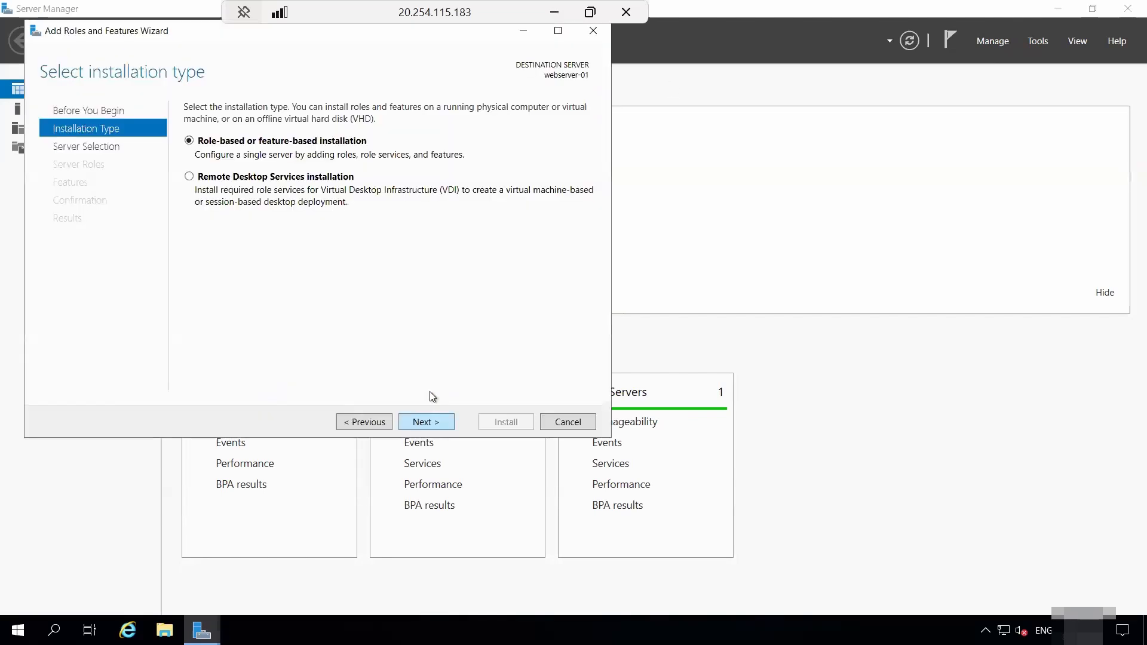
pyautogui.click(436, 421)
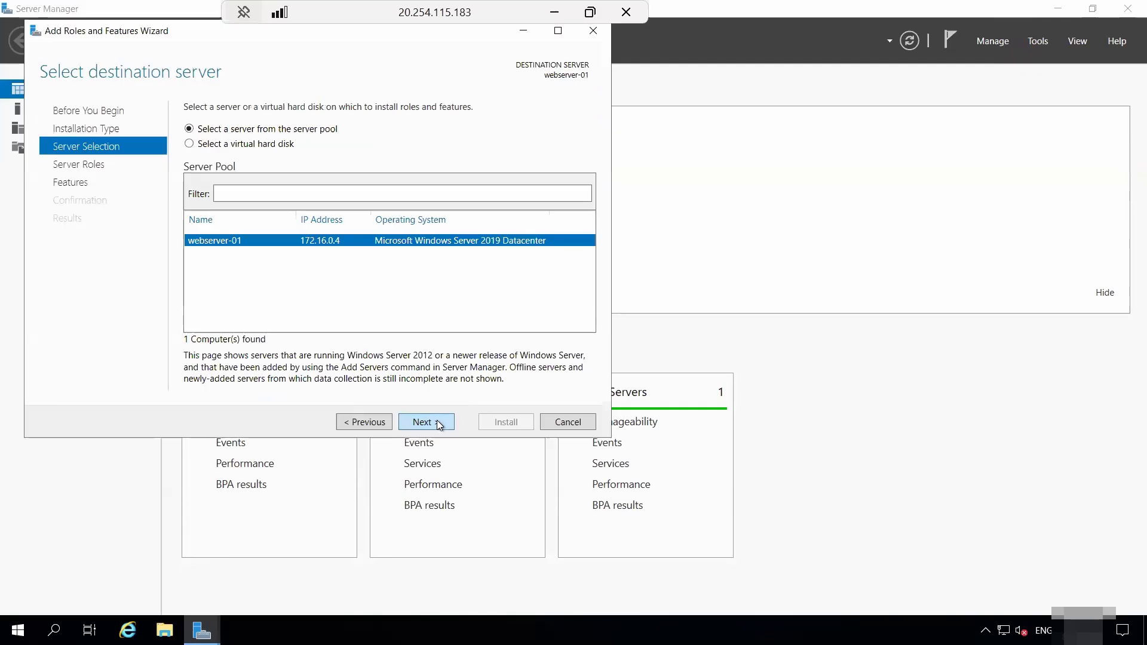
pyautogui.click(437, 421)
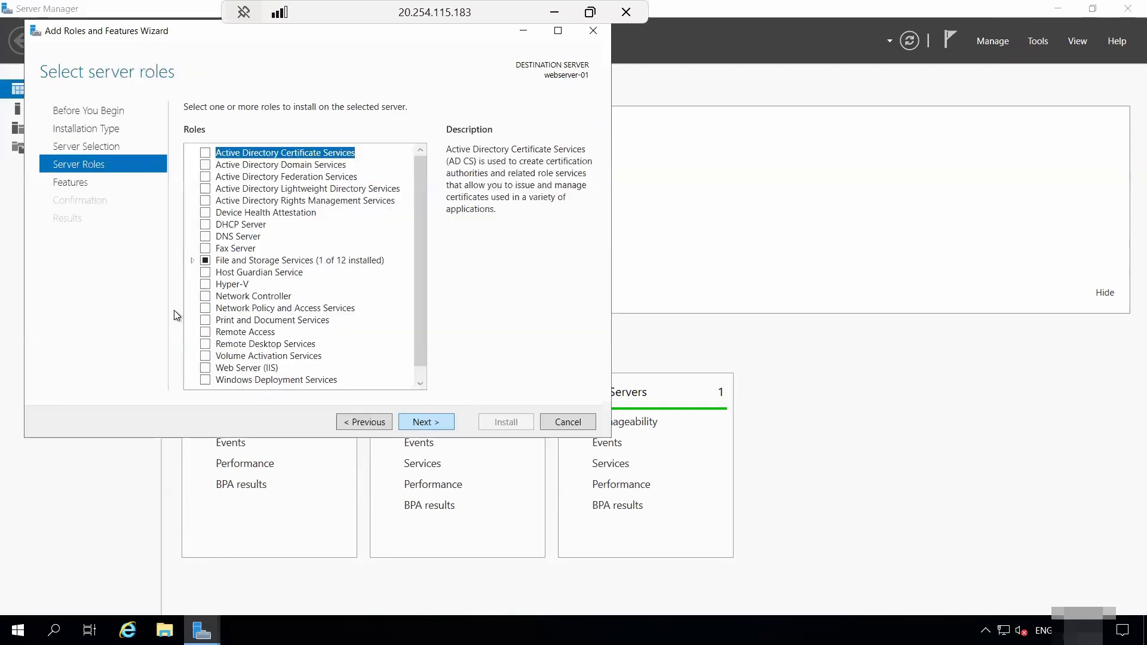
pyautogui.click(206, 368)
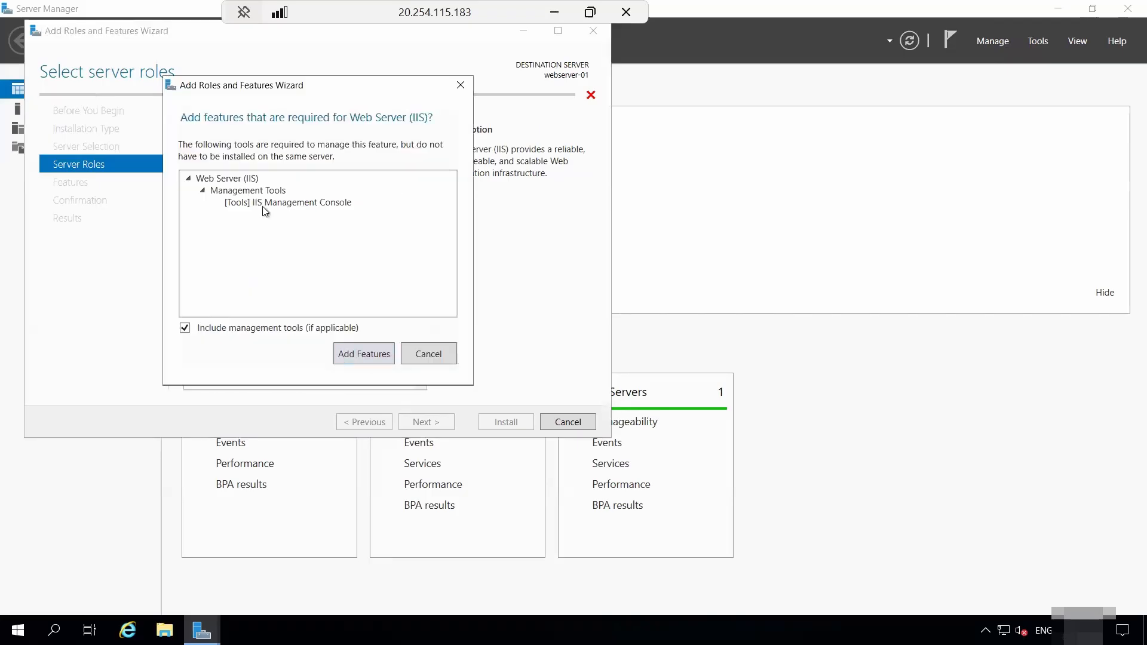
pyautogui.click(350, 356)
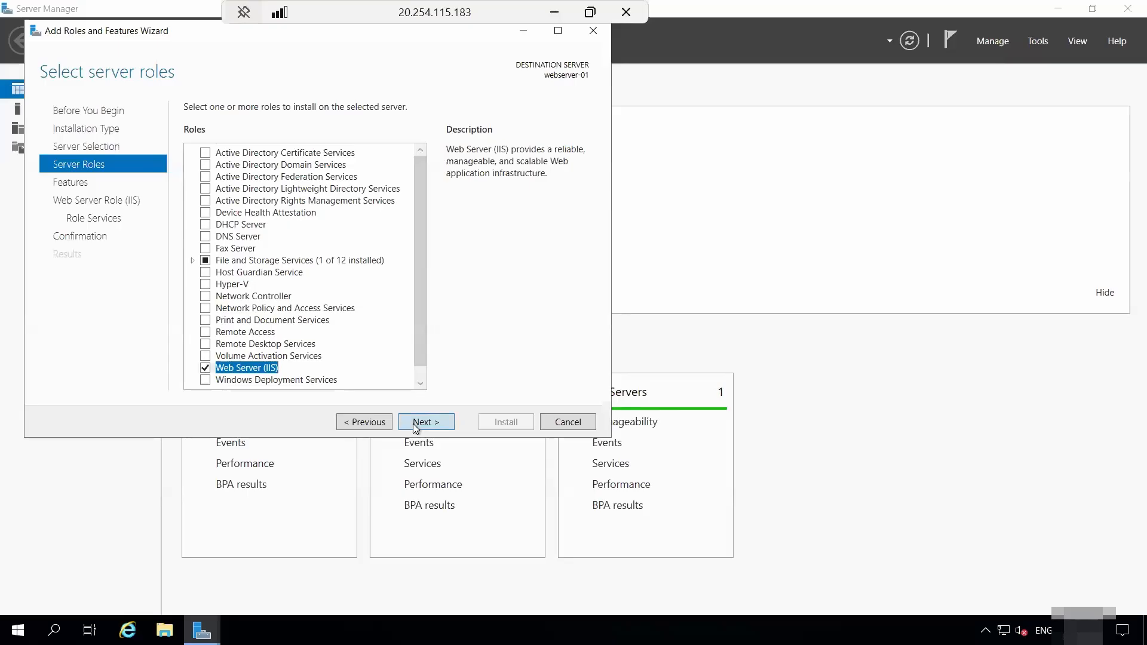
# - Keep the default features and role services and start the Web Server (IIS) installation on webserver-01
pyautogui.click(413, 424)
pyautogui.click(413, 425)
pyautogui.click(413, 425)
pyautogui.click(414, 424)
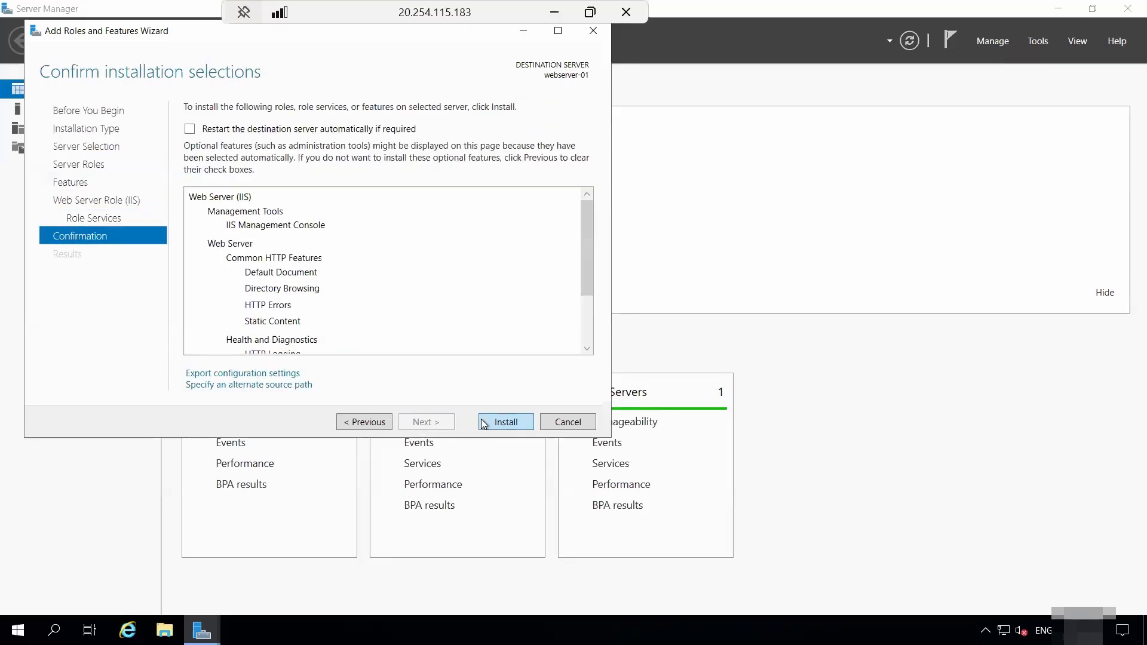
pyautogui.click(484, 423)
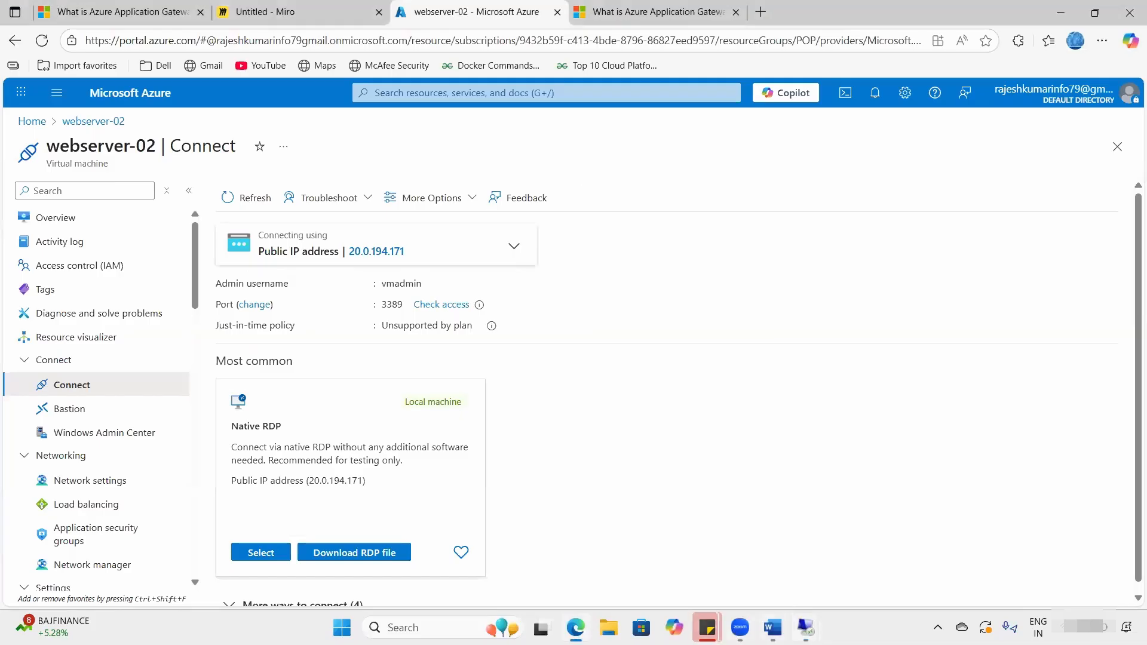
# - Switch to the webserver-02 session in full screen and dismiss its Windows Admin Center message
pyautogui.click(806, 627)
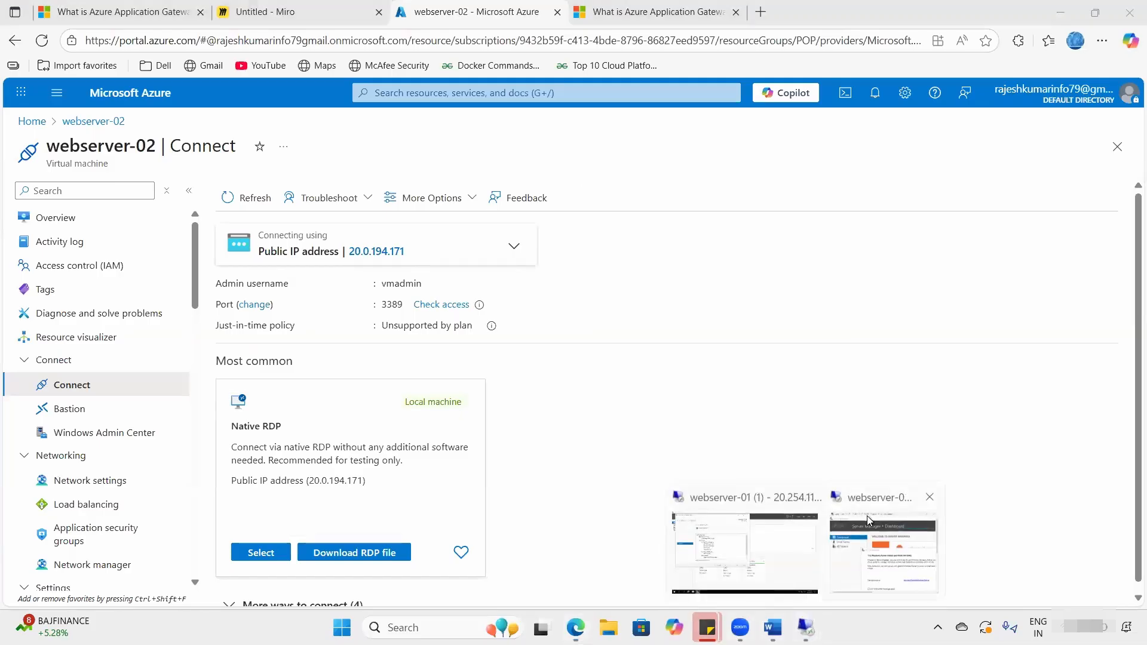
pyautogui.click(867, 516)
pyautogui.doubleClick(562, 209)
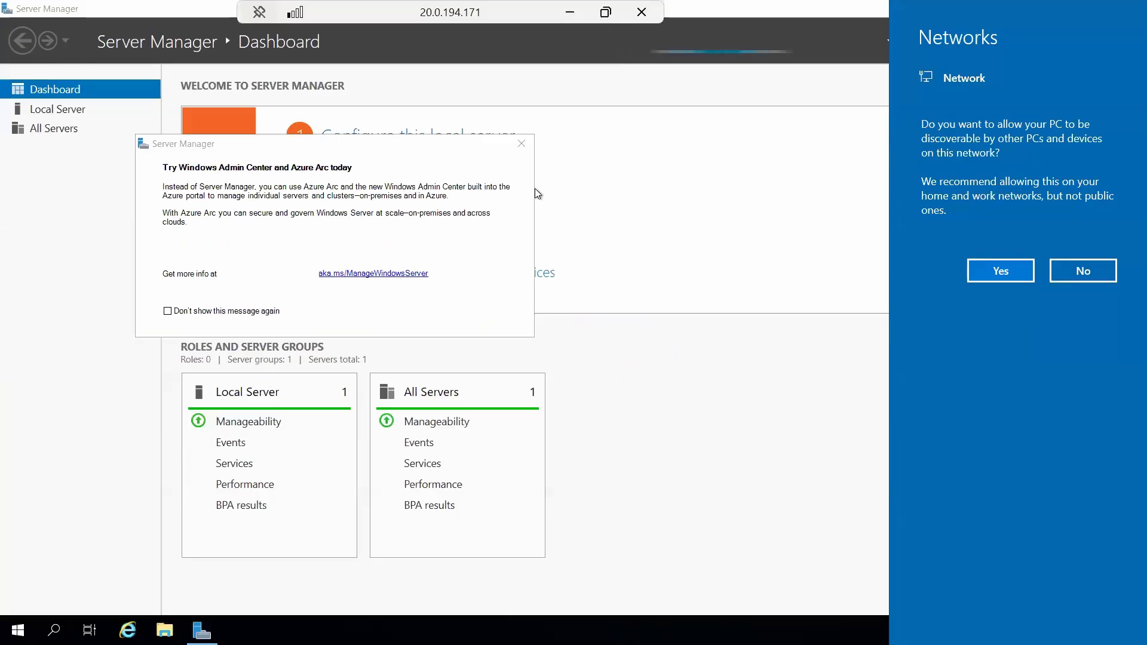
pyautogui.click(523, 141)
pyautogui.click(522, 142)
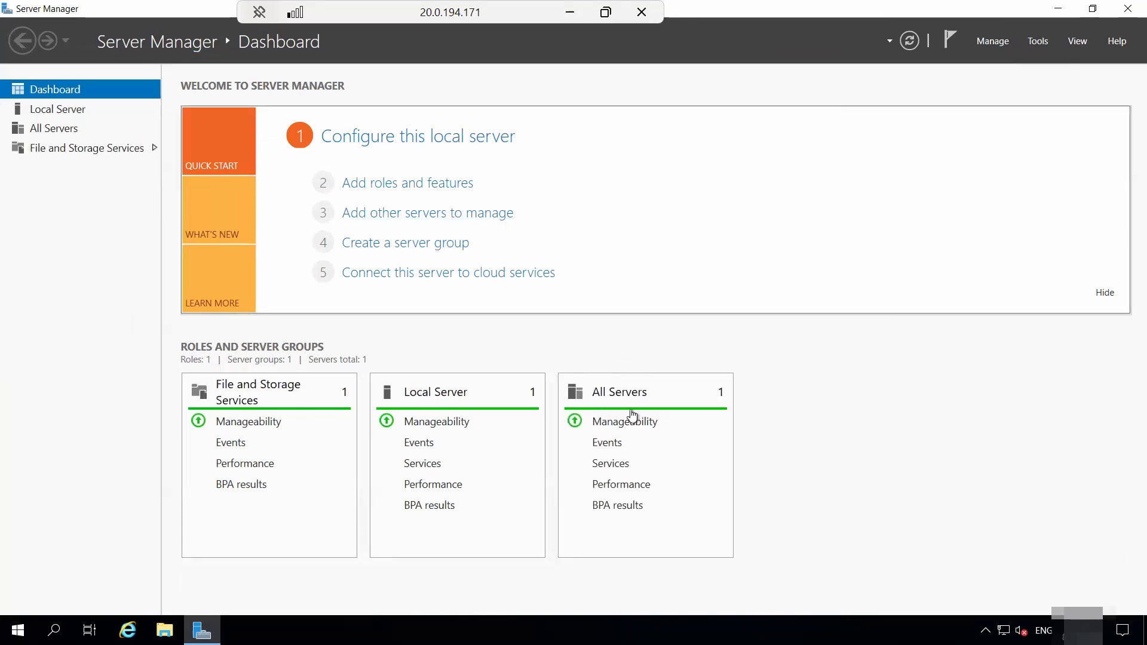
# - Start a role-based installation on webserver-02 and add the Web Server (IIS) role with its management tools
pyautogui.click(372, 187)
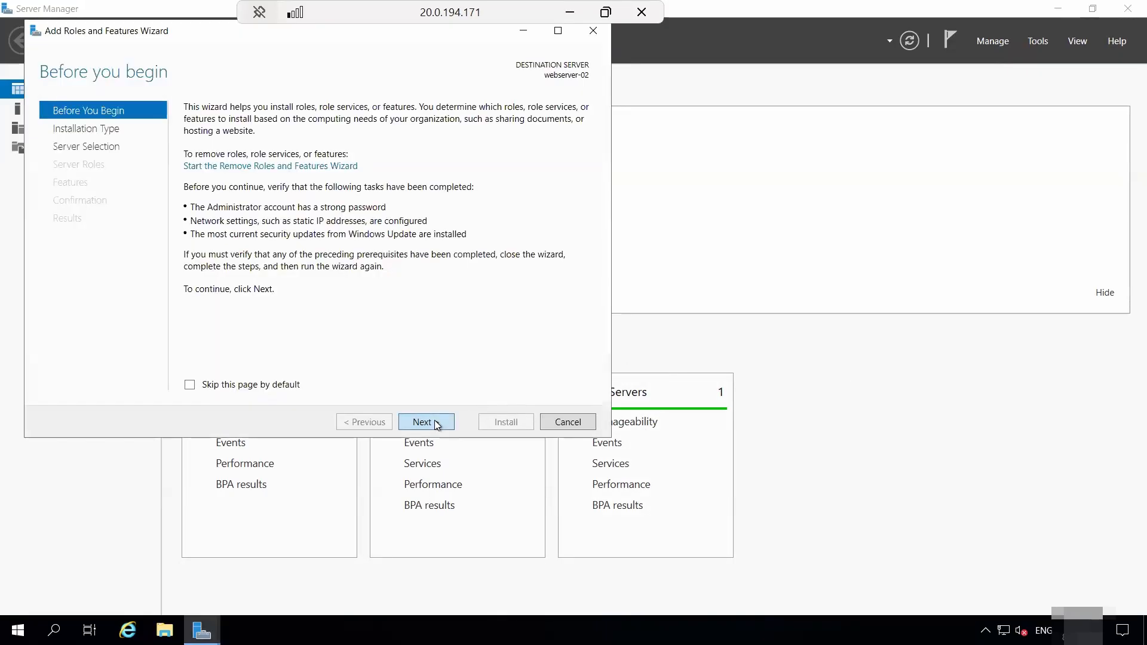
pyautogui.click(436, 425)
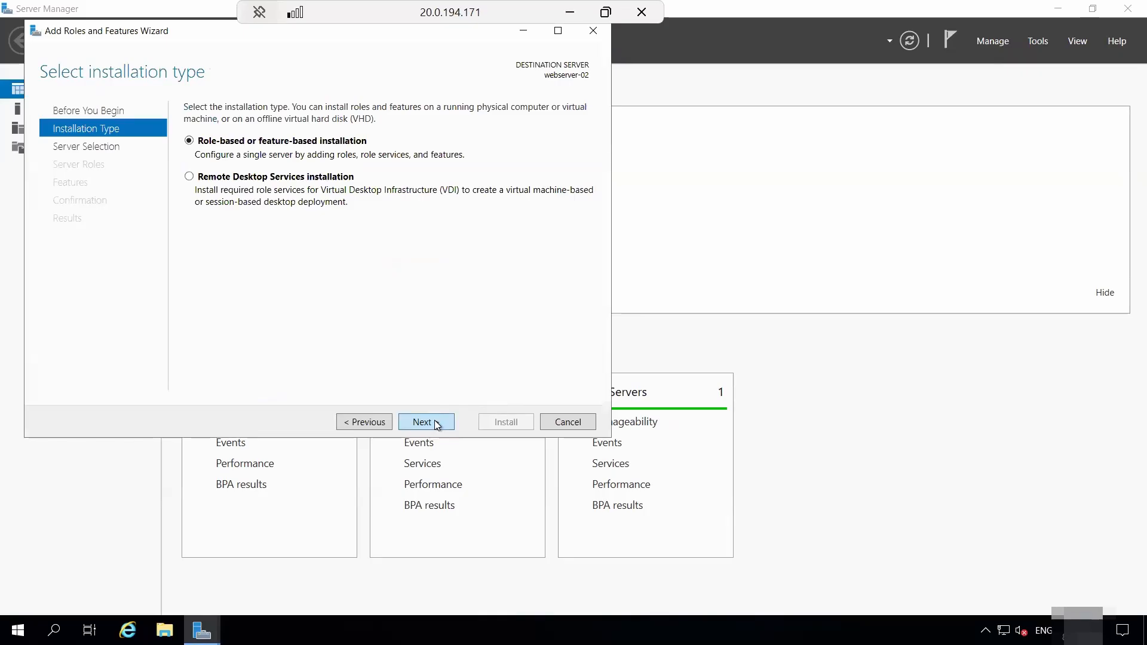
pyautogui.click(437, 425)
pyautogui.click(436, 425)
pyautogui.click(205, 367)
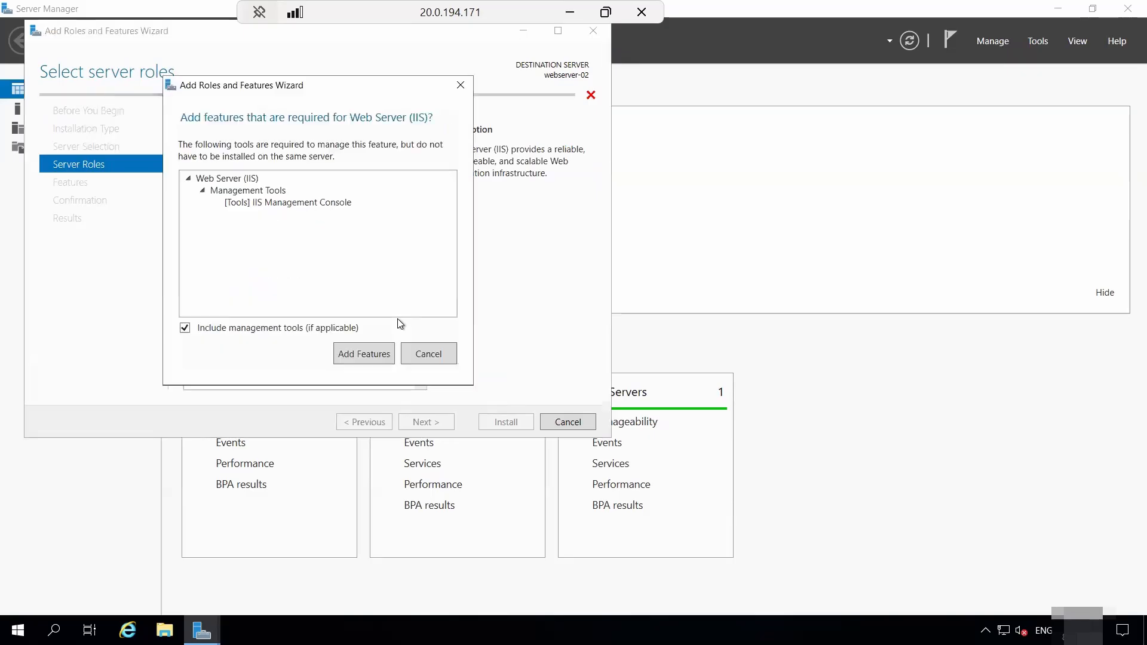
pyautogui.click(366, 358)
# - Accept the default features and role services and start the Web Server (IIS) installation on webserver-02
pyautogui.click(409, 423)
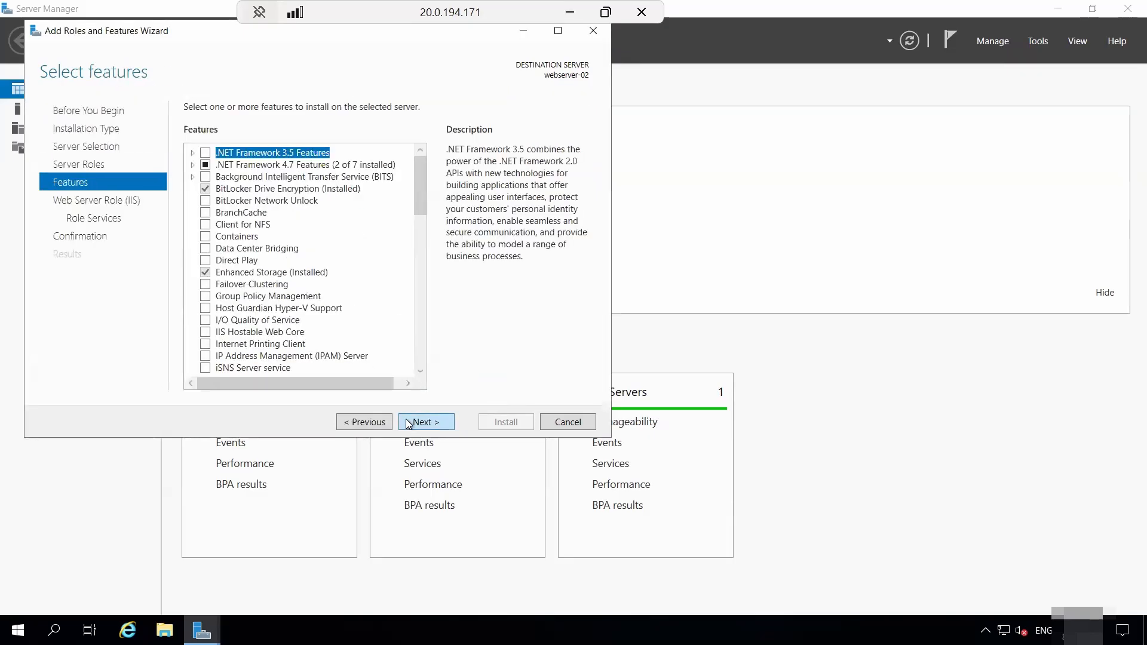
pyautogui.click(409, 423)
pyautogui.click(409, 423)
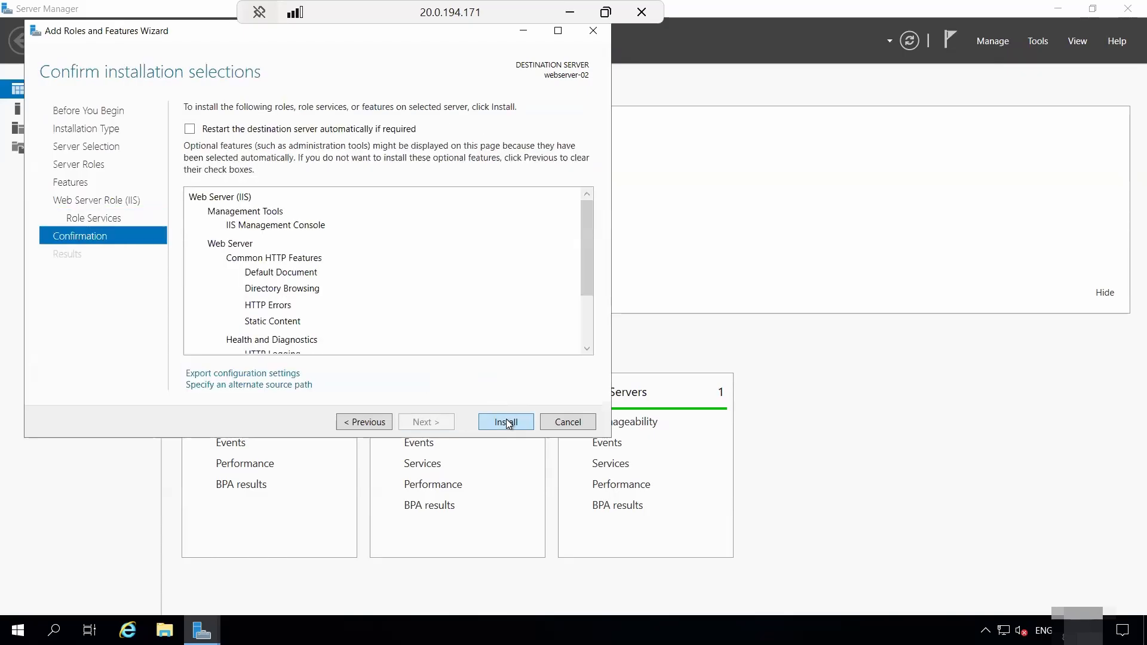
pyautogui.click(507, 423)
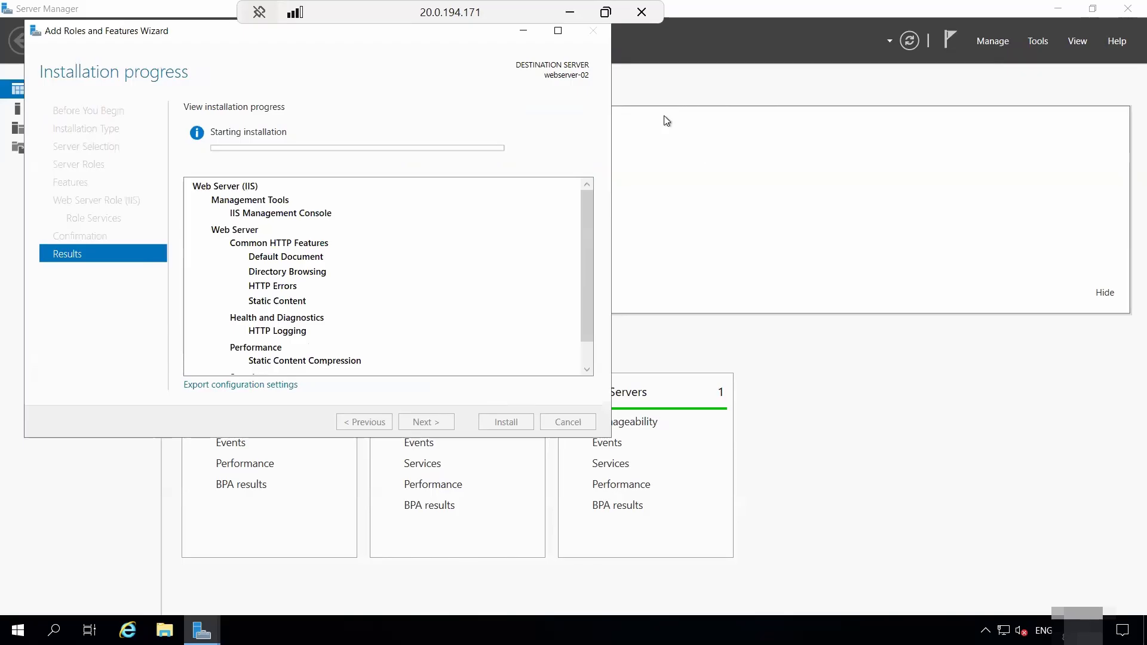
# - Take both server sessions out of full screen and place their windows side by side to monitor the installations
pyautogui.doubleClick(370, 12)
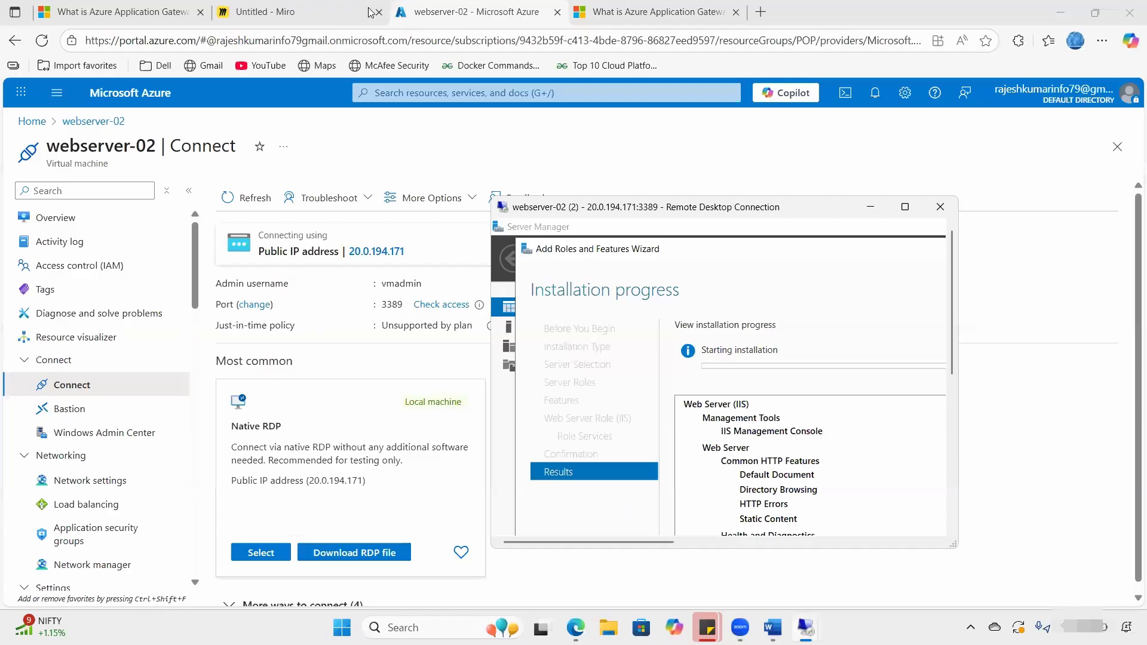
pyautogui.moveTo(805, 628)
pyautogui.click(687, 520)
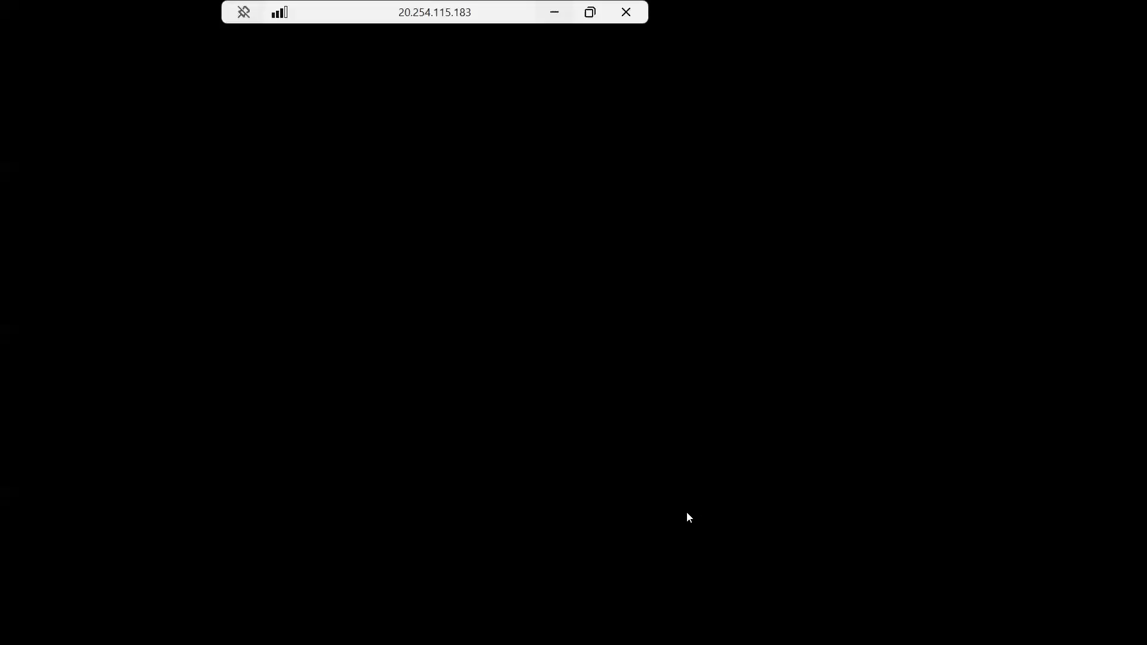
pyautogui.doubleClick(338, 11)
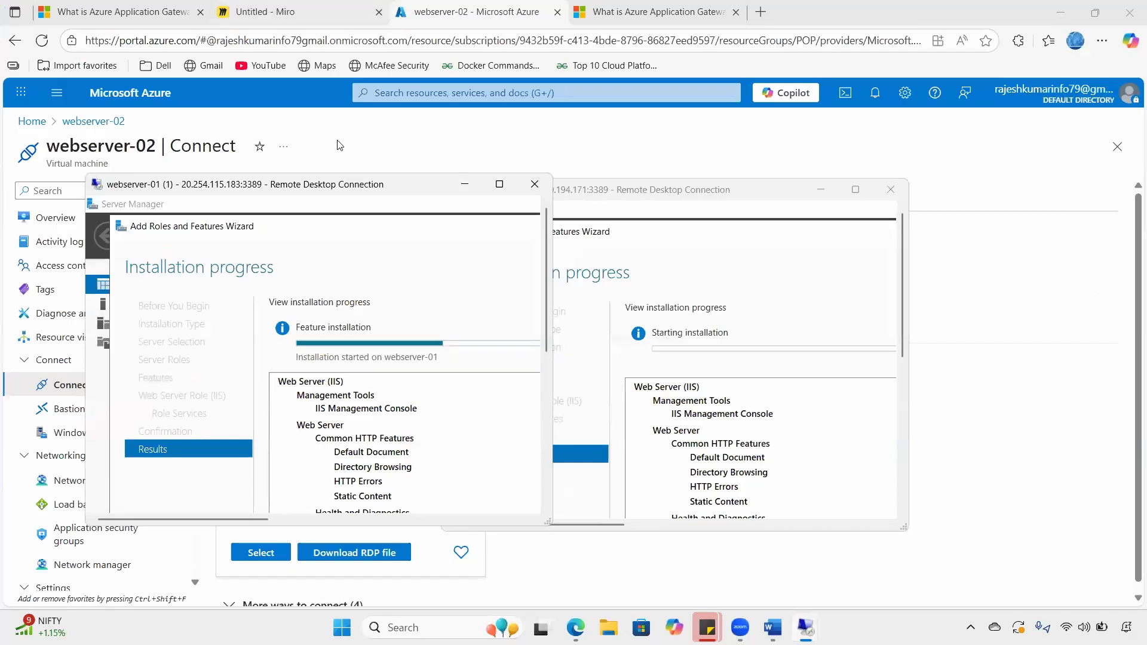
pyautogui.moveTo(625, 188); pyautogui.dragTo(728, 176)
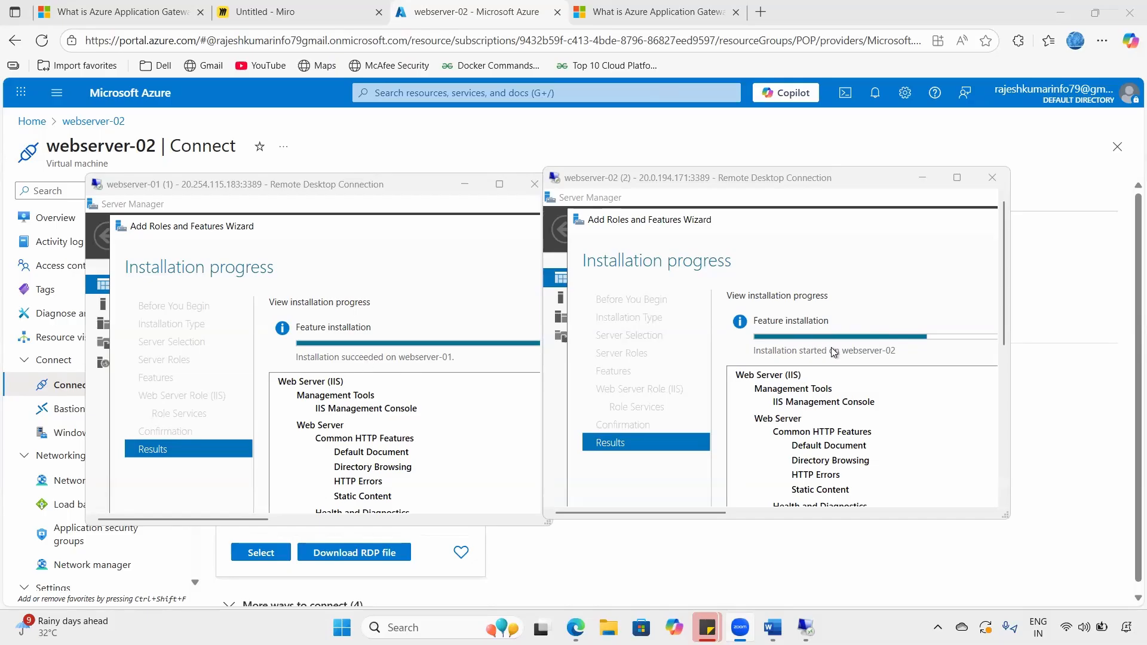
pyautogui.click(808, 359)
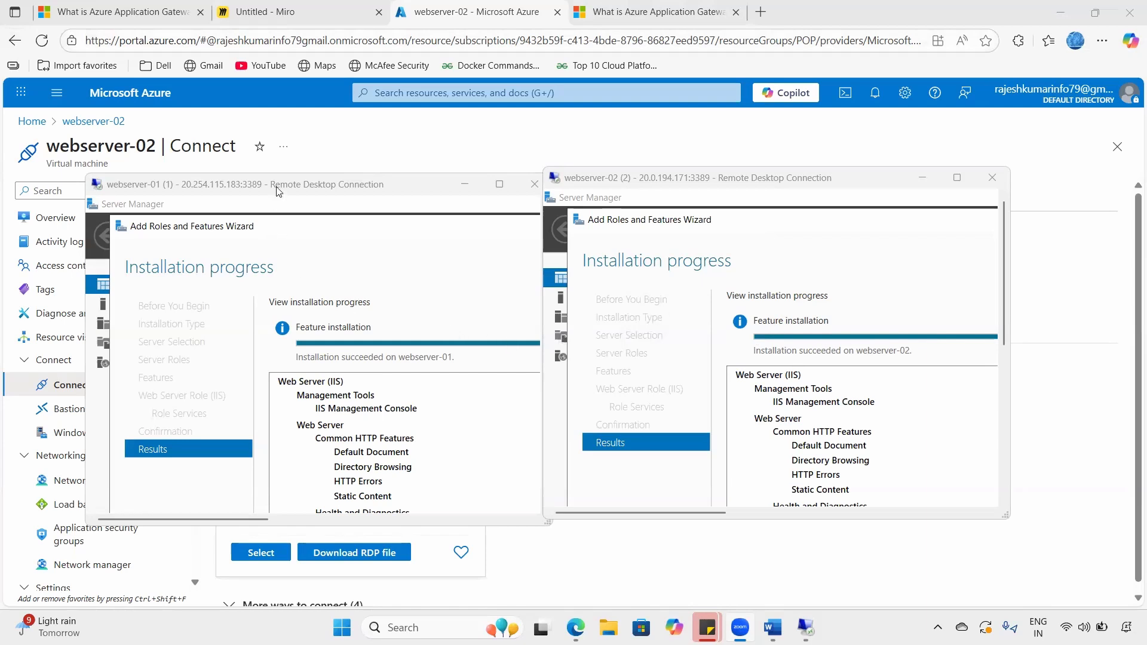
# - Return the webserver-01 session to full screen and close the Add Roles and Features wizard
pyautogui.doubleClick(171, 189)
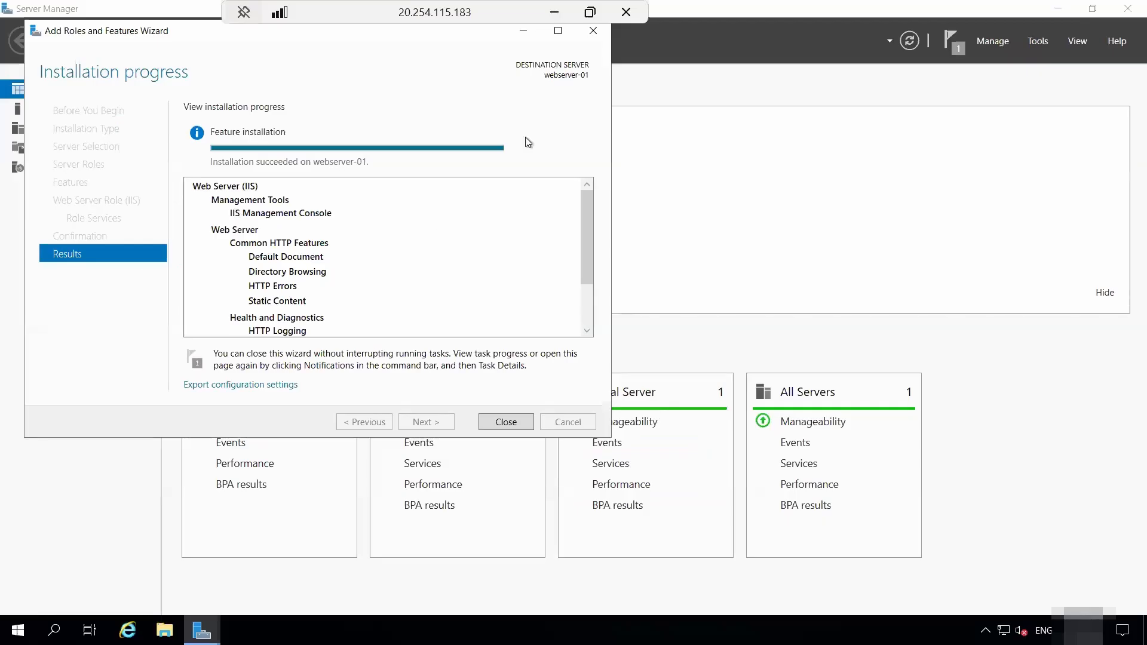
pyautogui.hotkey('ctrl', '2')
pyautogui.moveTo(313, 172); pyautogui.dragTo(376, 173)
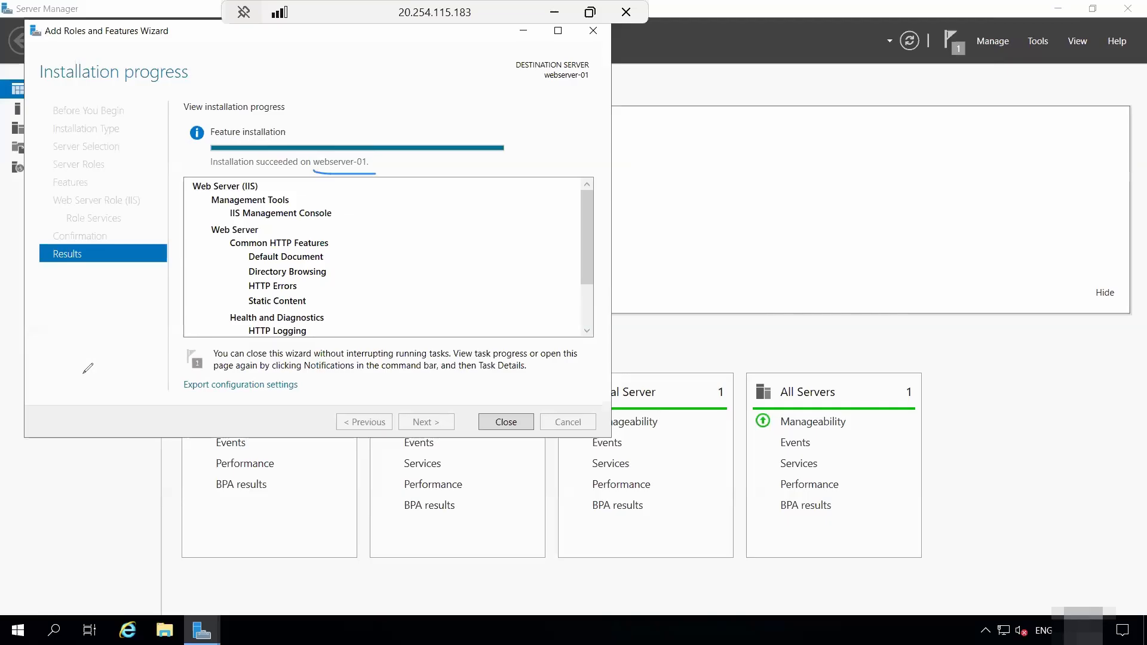
pyautogui.press('Escape')
pyautogui.click(507, 422)
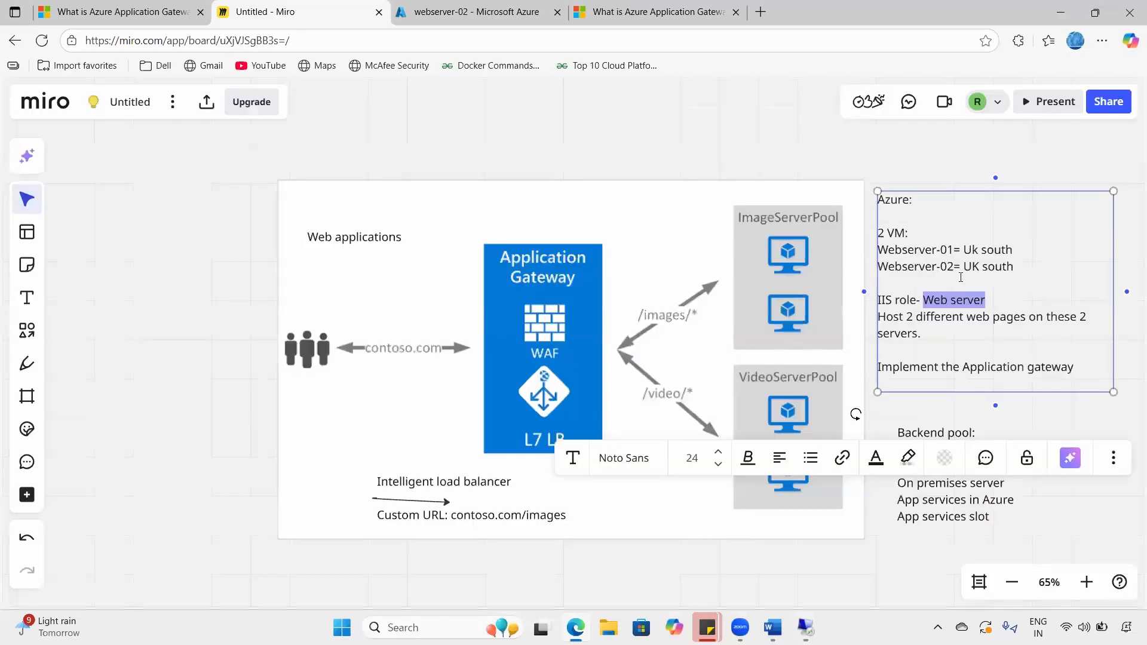
# - In the Miro Azure notes, append "- Images" to the Webserver-01 line and "- Videos" to the Webserver-02 line
pyautogui.click(1002, 286)
pyautogui.write('- Images')
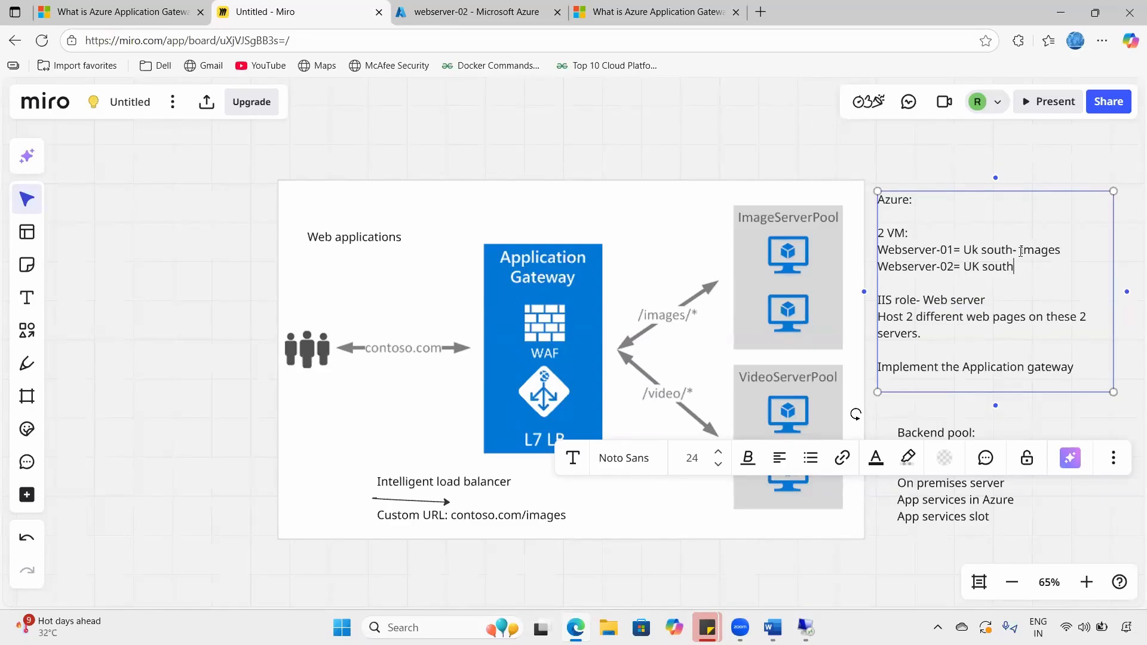
pyautogui.moveTo(1052, 247); pyautogui.dragTo(1079, 248)
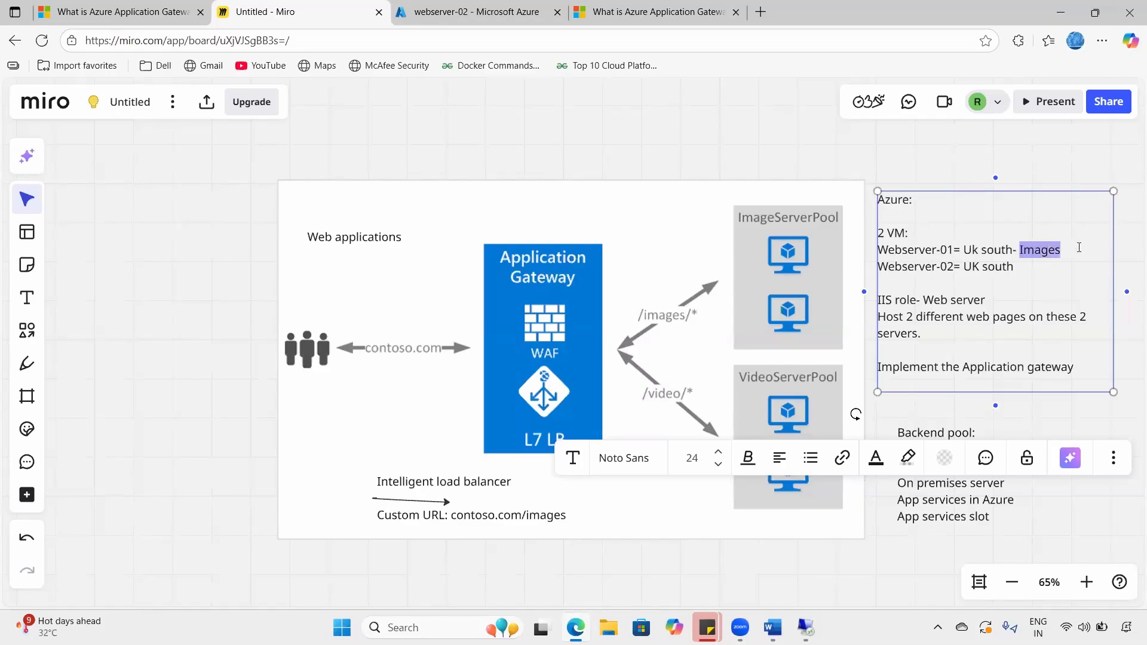
pyautogui.click(1036, 270)
pyautogui.write('Vie')
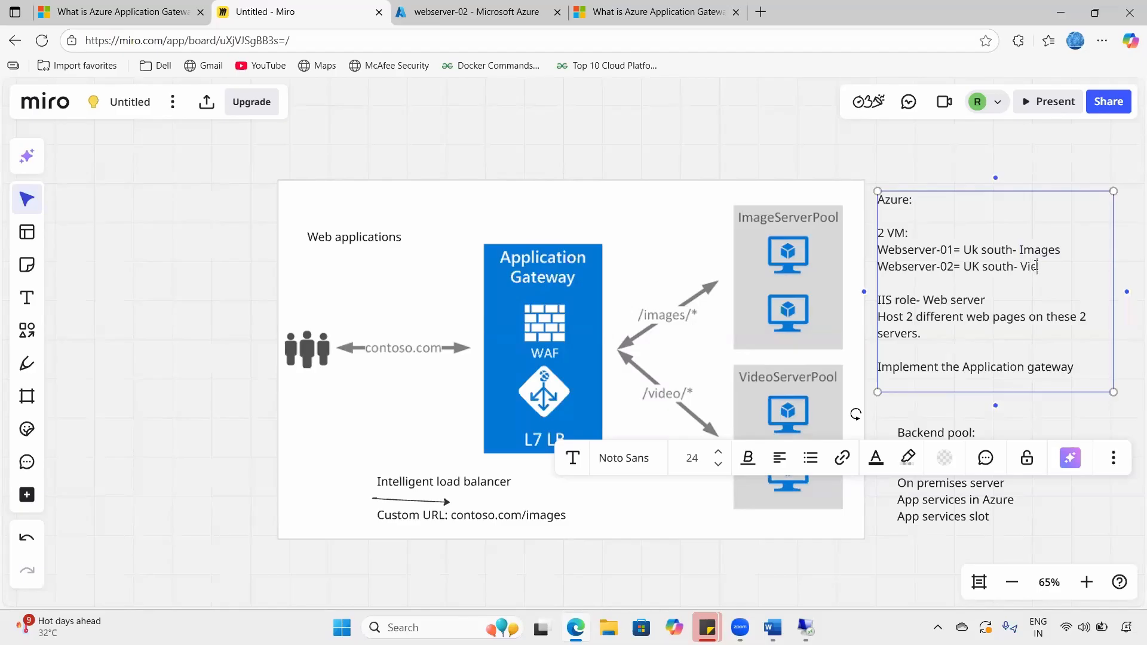
pyautogui.write('eos')
pyautogui.press('Escape')
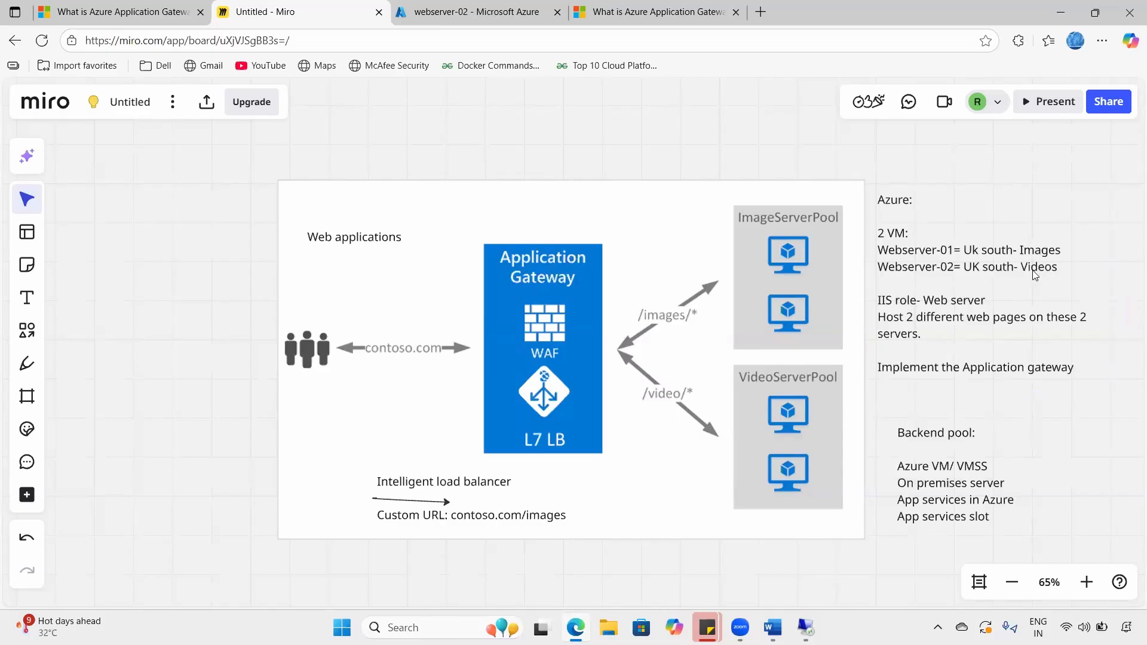
# - Deselect the Azure notes in Miro, switch to the webserver-01 remote session, and close Server Manager there
pyautogui.click(1040, 269)
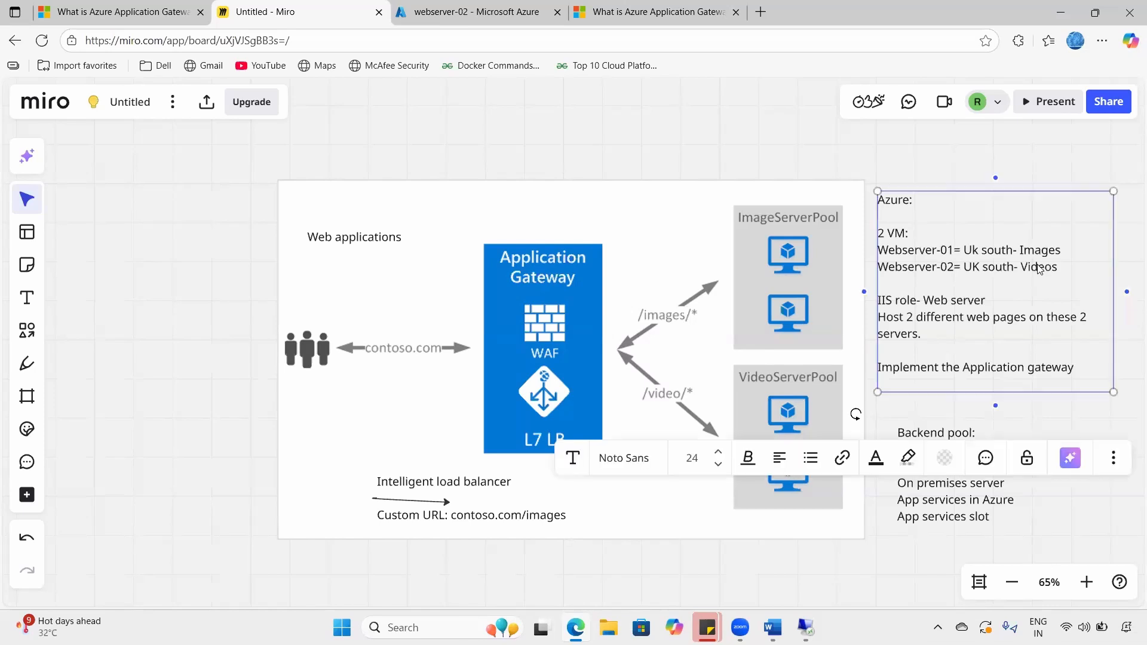
pyautogui.click(746, 171)
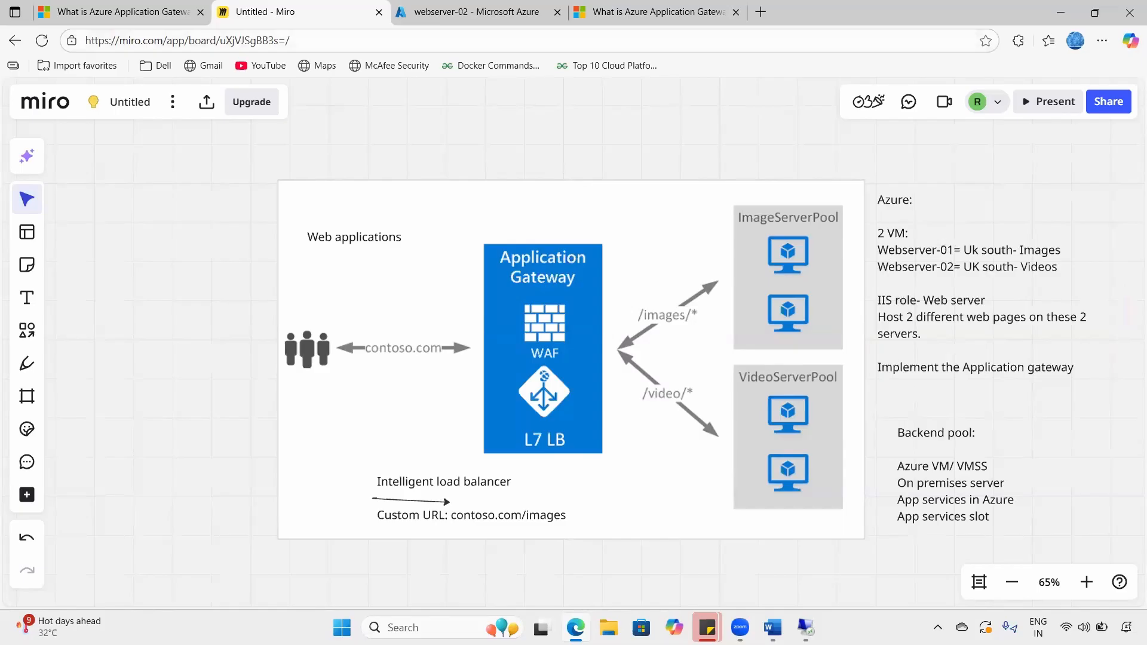
pyautogui.moveTo(802, 623)
pyautogui.click(748, 575)
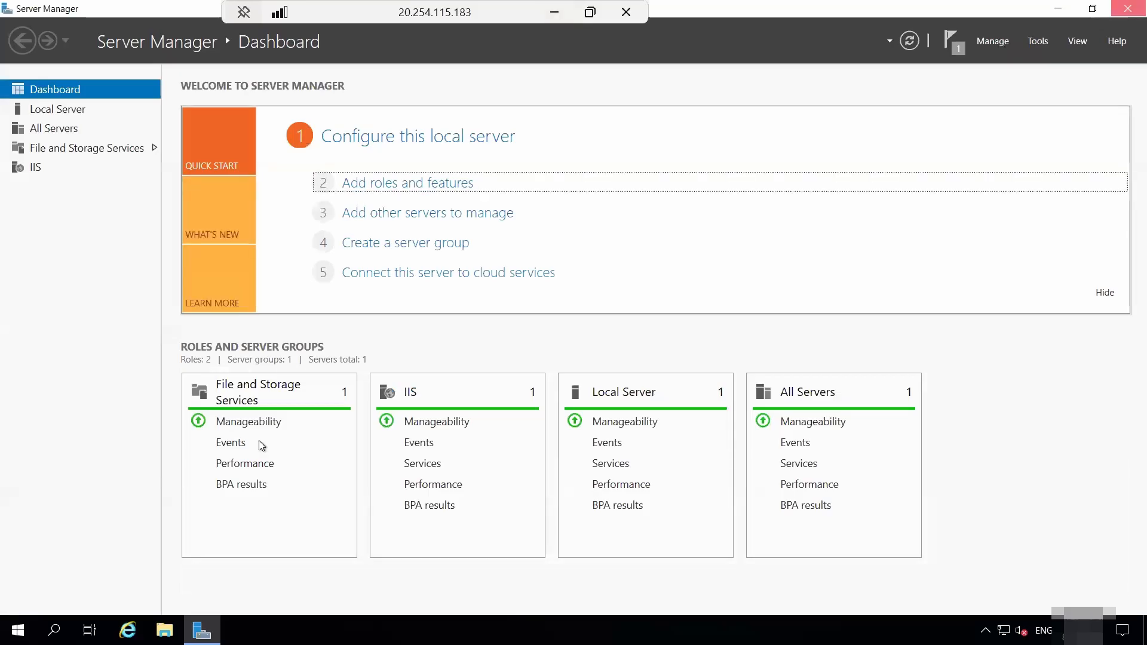
pyautogui.hotkey('alt', 'F4')
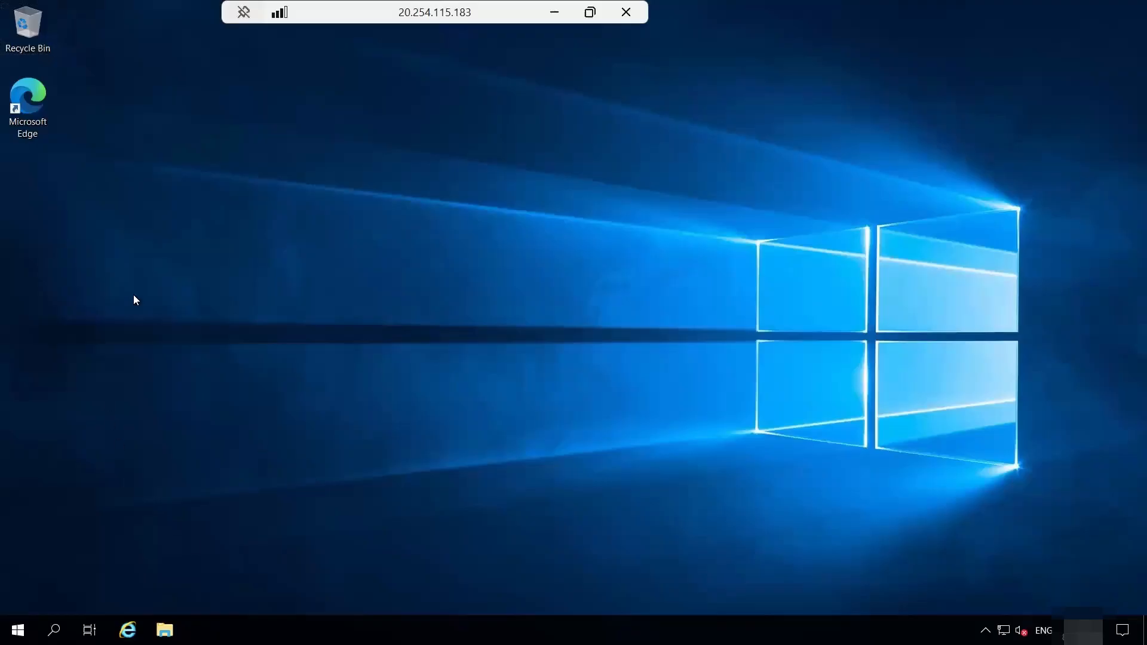
# - Open the wwwroot folder inside C:\inetpub in File Explorer on webserver-01
pyautogui.press('super+e')
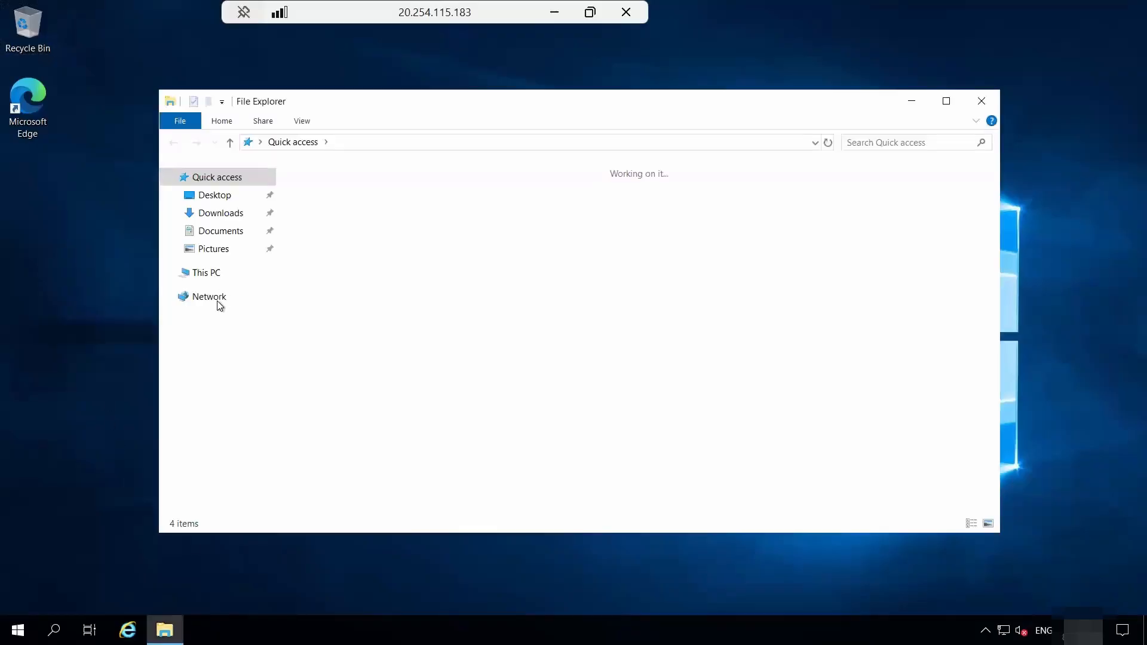
pyautogui.click(216, 273)
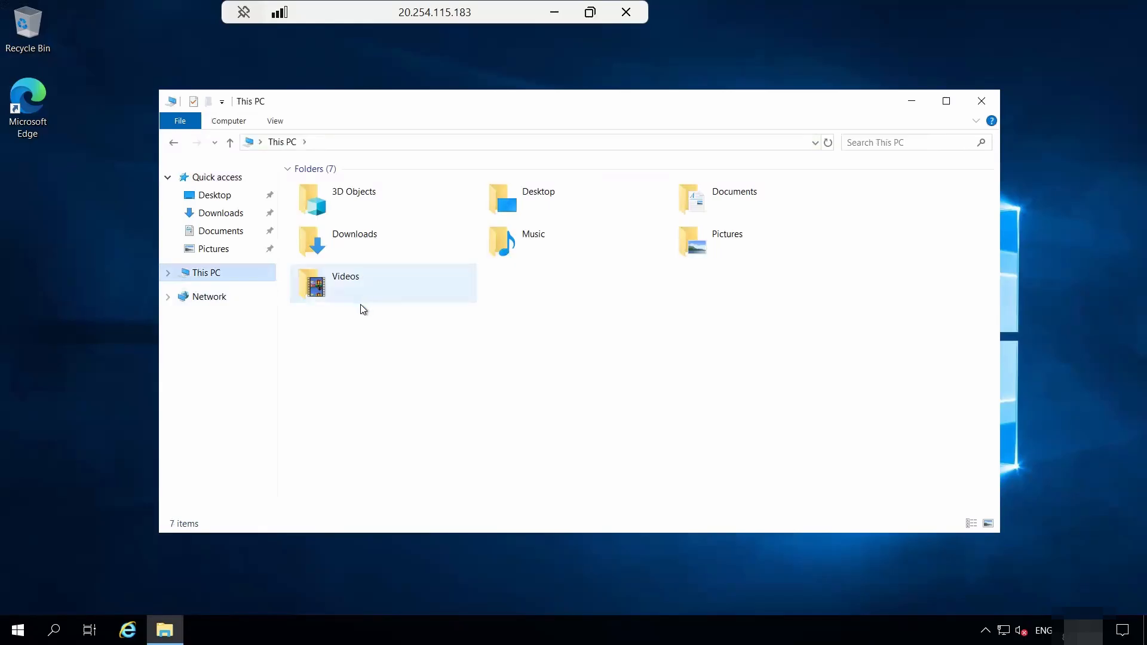
pyautogui.doubleClick(361, 335)
pyautogui.click(343, 188)
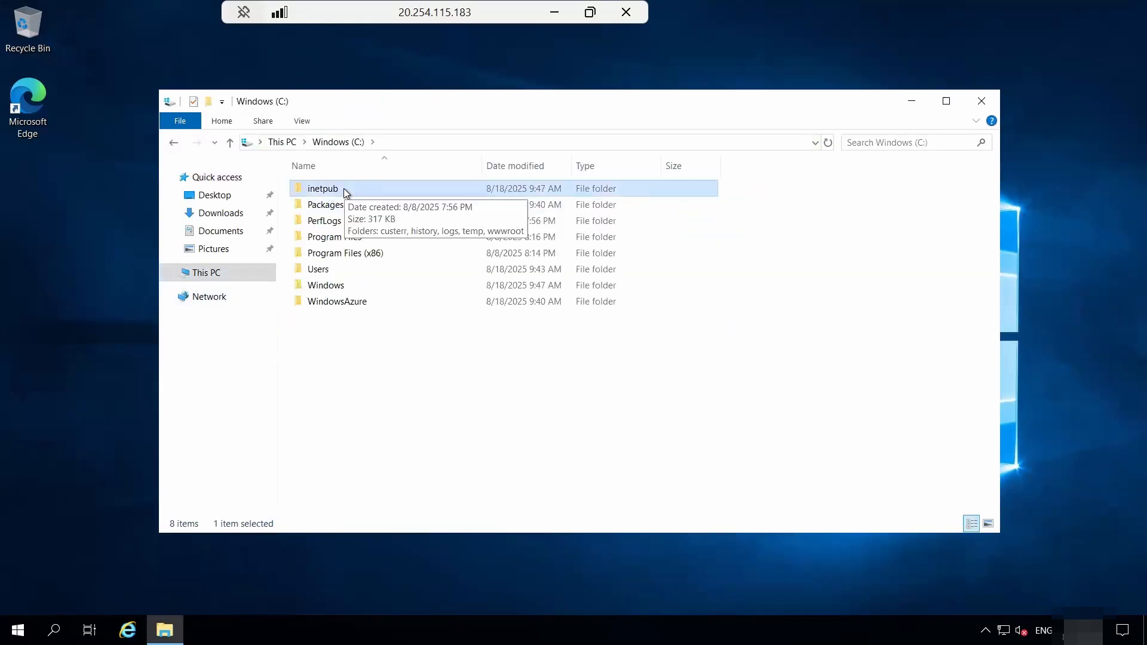
pyautogui.doubleClick(343, 189)
pyautogui.click(335, 255)
pyautogui.doubleClick(336, 254)
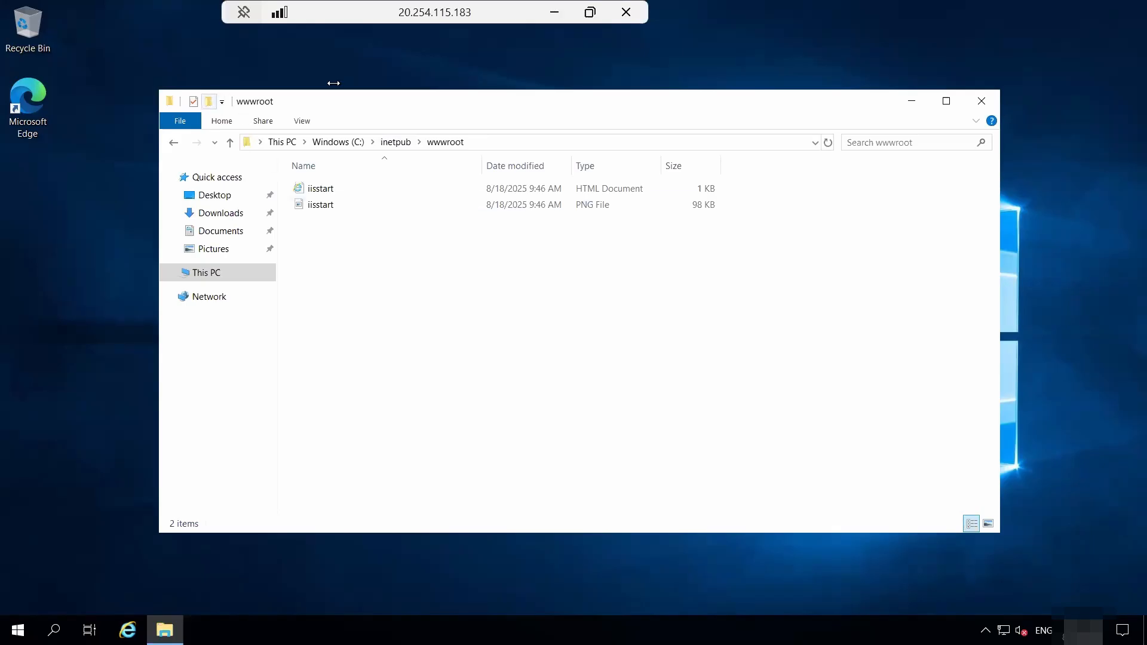
# - Handwrite the annotation "Website = [multiple pages]" over the wwwroot folder window
pyautogui.moveTo(389, 281)
pyautogui.mouseDown()
pyautogui.moveTo(453, 266)
pyautogui.moveTo(504, 302)
pyautogui.mouseUp()
pyautogui.moveTo(509, 247); pyautogui.dragTo(556, 302)
pyautogui.moveTo(572, 251); pyautogui.dragTo(573, 288)
pyautogui.moveTo(578, 276); pyautogui.dragTo(661, 251)
pyautogui.moveTo(656, 266)
pyautogui.mouseDown()
pyautogui.moveTo(818, 227)
pyautogui.moveTo(835, 229)
pyautogui.moveTo(839, 247)
pyautogui.mouseUp()
pyautogui.moveTo(828, 198); pyautogui.dragTo(859, 234)
pyautogui.moveTo(861, 219)
pyautogui.mouseDown()
pyautogui.moveTo(878, 197)
pyautogui.moveTo(883, 222)
pyautogui.mouseUp()
pyautogui.moveTo(835, 274); pyautogui.dragTo(857, 345)
pyautogui.moveTo(866, 299)
pyautogui.mouseDown()
pyautogui.moveTo(909, 272)
pyautogui.moveTo(892, 324)
pyautogui.mouseUp()
pyautogui.moveTo(909, 278); pyautogui.dragTo(917, 299)
pyautogui.moveTo(694, 206); pyautogui.dragTo(694, 273)
pyautogui.moveTo(901, 182); pyautogui.dragTo(997, 381)
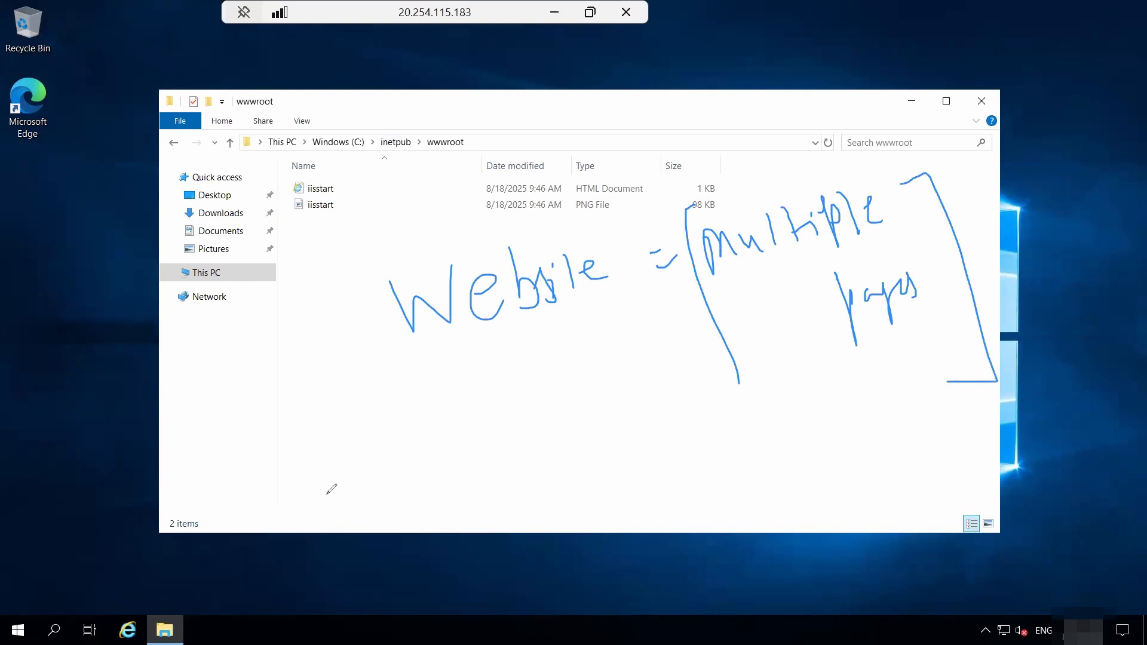
pyautogui.moveTo(446, 355); pyautogui.dragTo(472, 333)
# - Leave the webserver-01 session and load the learn.microsoft.com home page in the browser tab showing the Application Gateway article
pyautogui.click(554, 12)
pyautogui.click(474, 9)
pyautogui.click(603, 11)
pyautogui.click(322, 41)
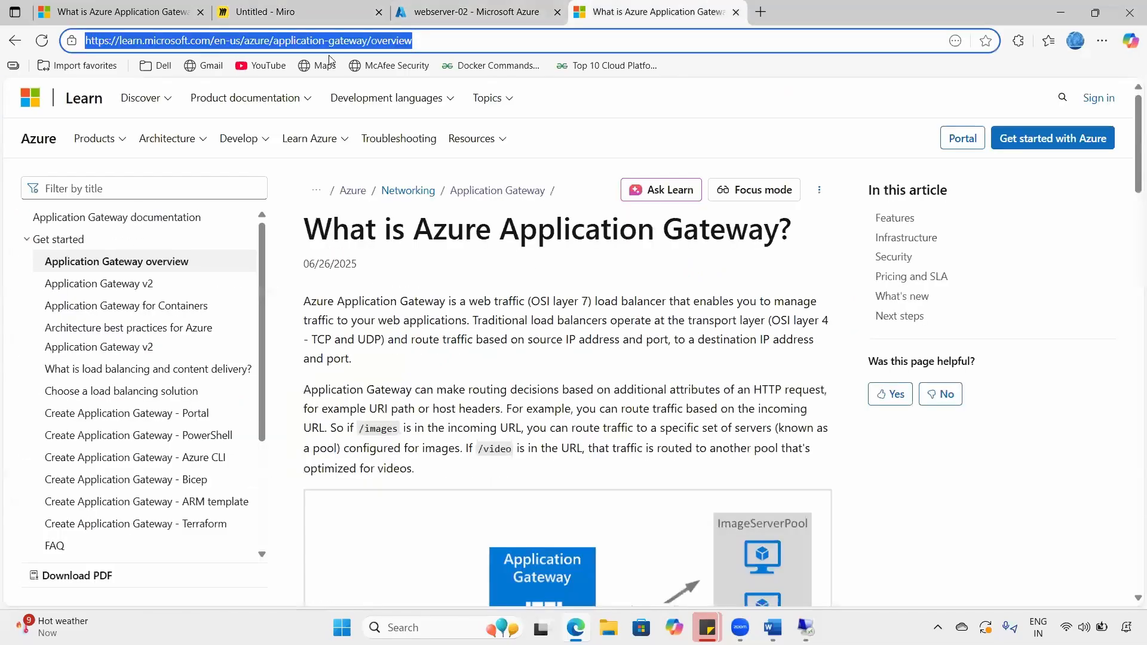
pyautogui.write('learn')
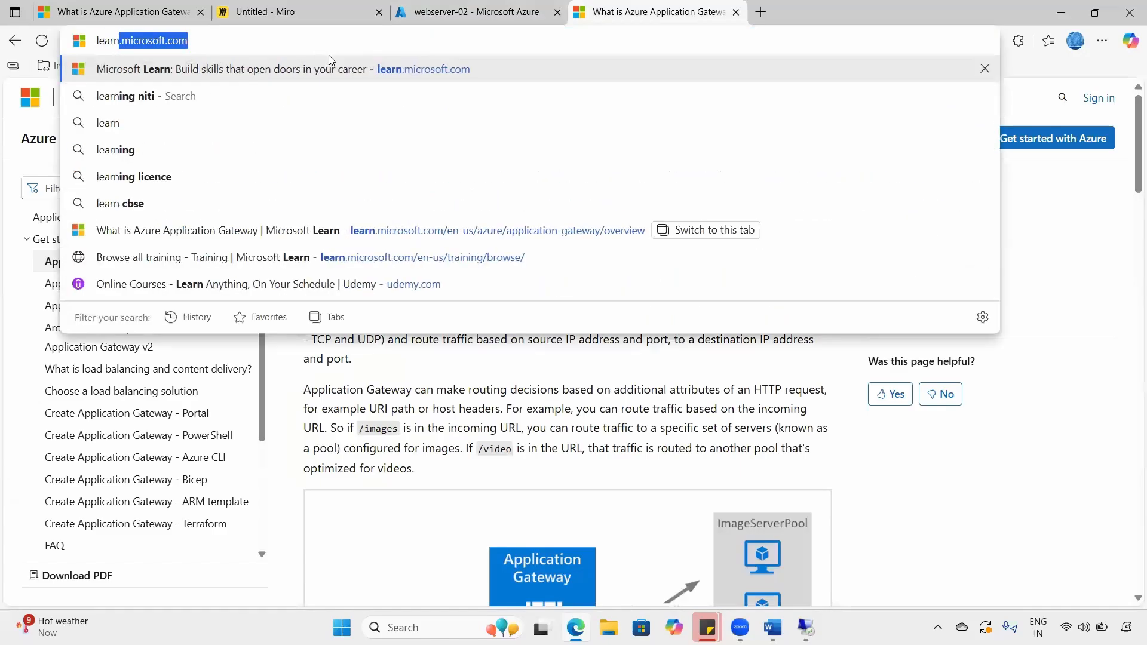
pyautogui.press('Return')
# - Open the Azure documentation from the Microsoft Learn home page and go to Application Gateway under the Networking products
pyautogui.scroll(-5, 410, 469)
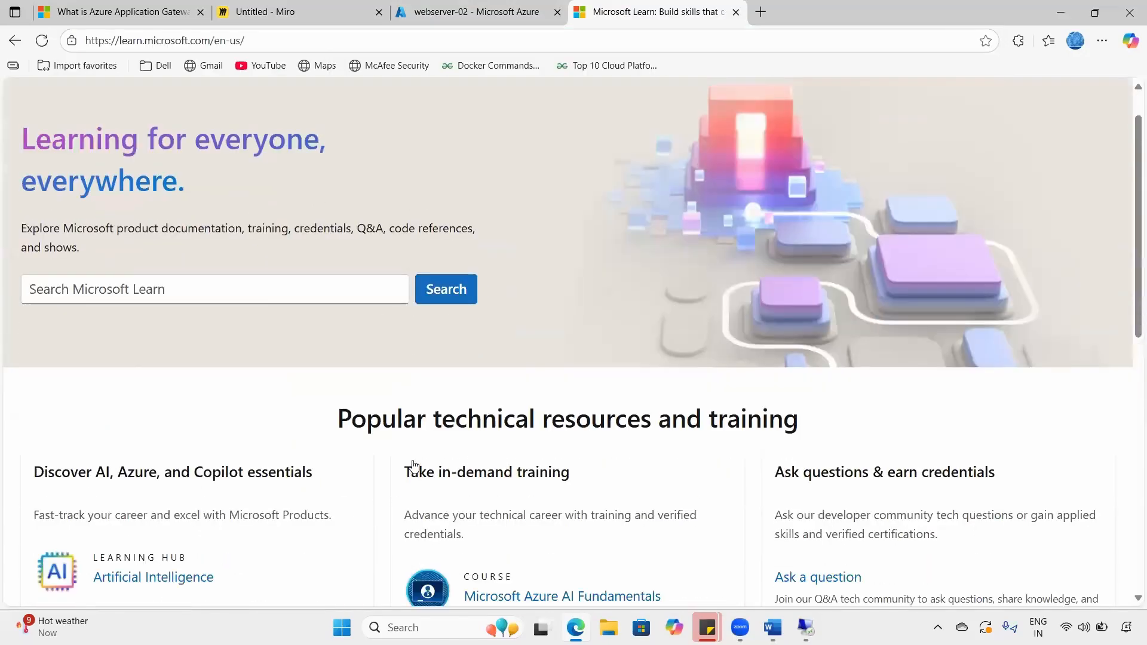
pyautogui.scroll(-1, 119, 333)
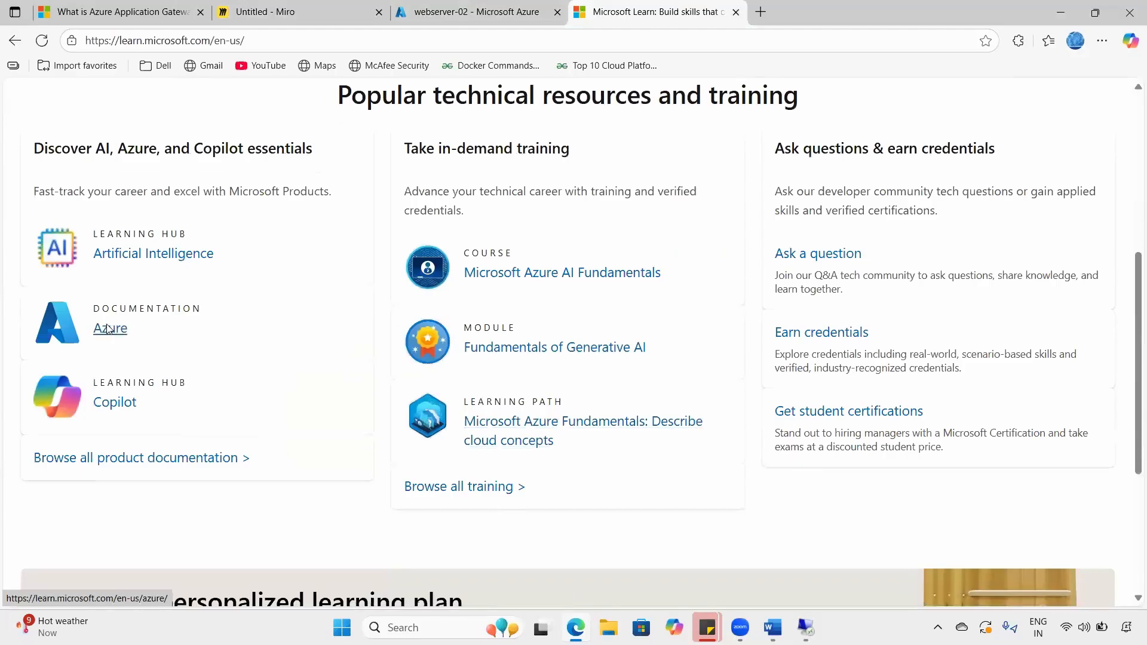
pyautogui.click(112, 330)
pyautogui.scroll(-6, 226, 361)
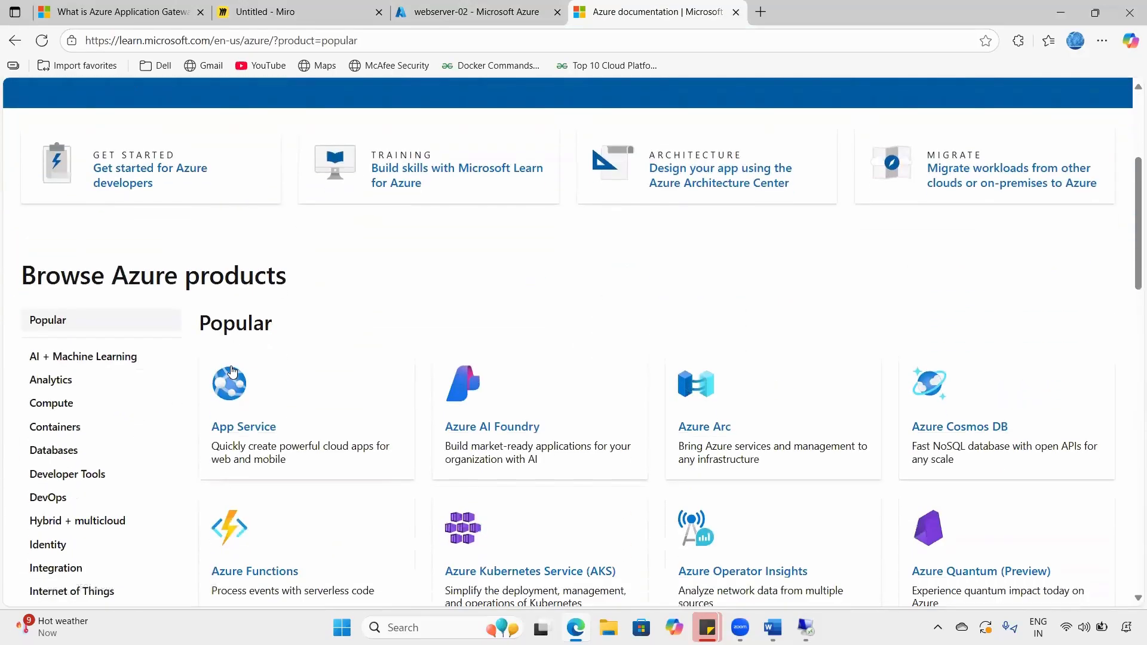
pyautogui.scroll(-1, 179, 464)
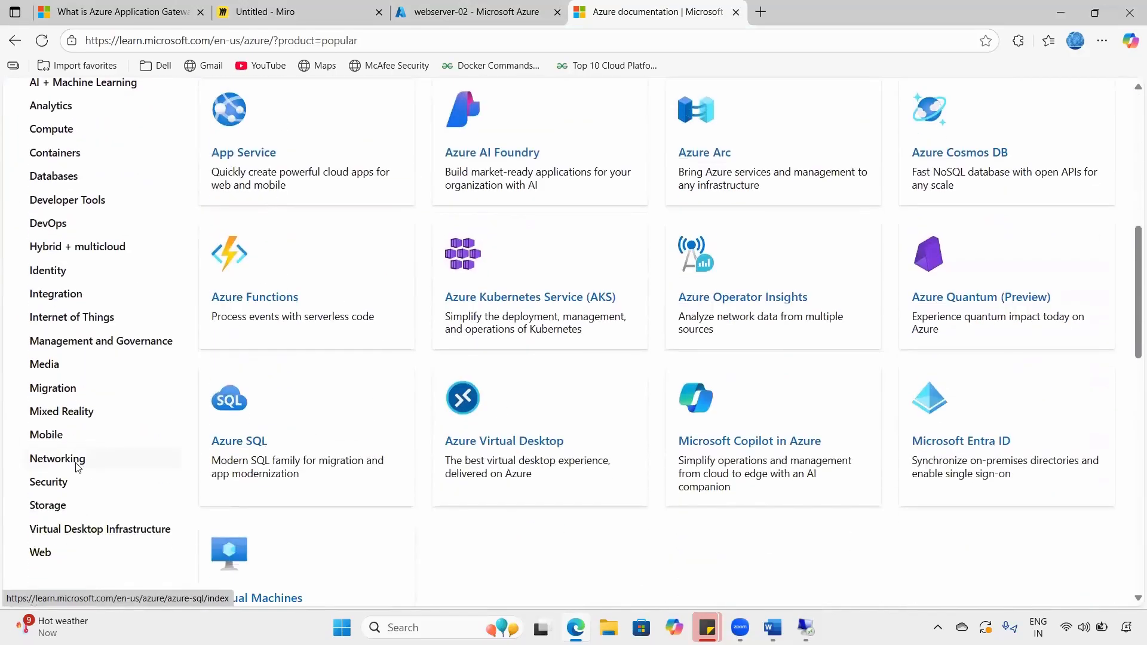
pyautogui.click(77, 464)
pyautogui.scroll(2, 418, 366)
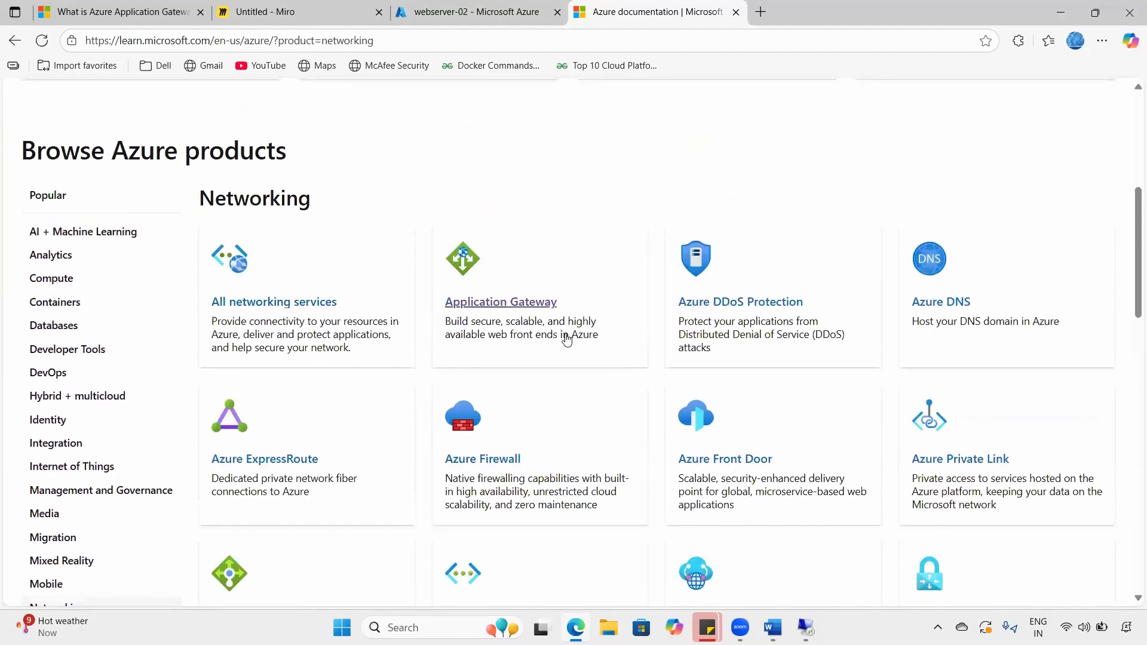
pyautogui.click(521, 303)
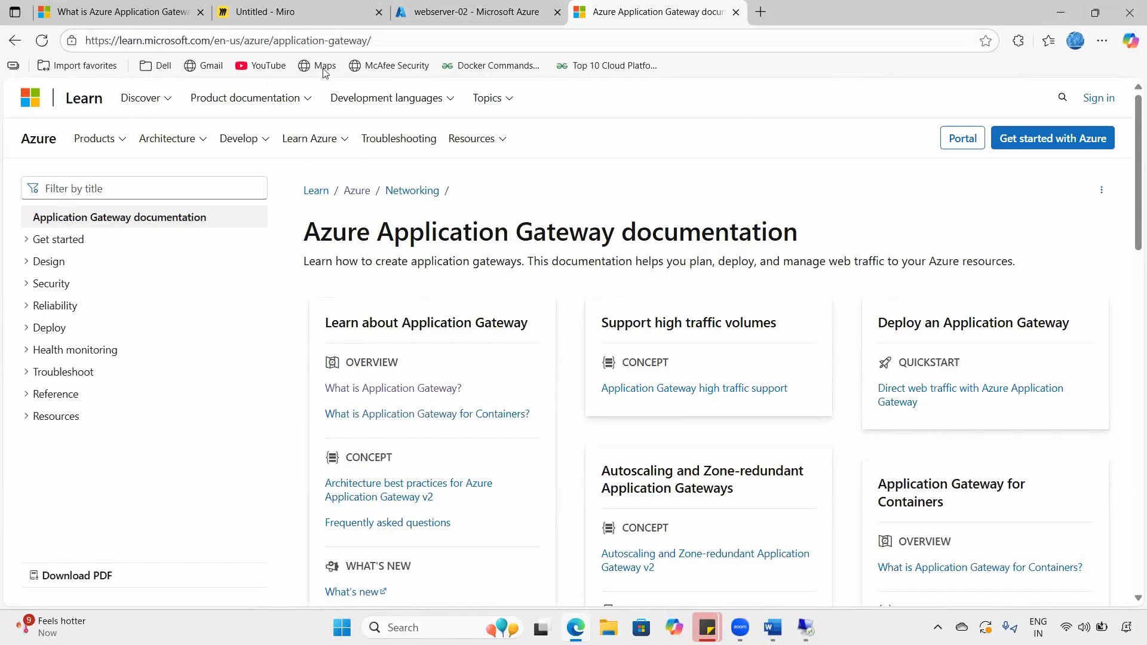
# - Highlight the domain, the path, and the whole URL of the Application Gateway documentation page in turn
pyautogui.hotkey('ctrl', 'l')
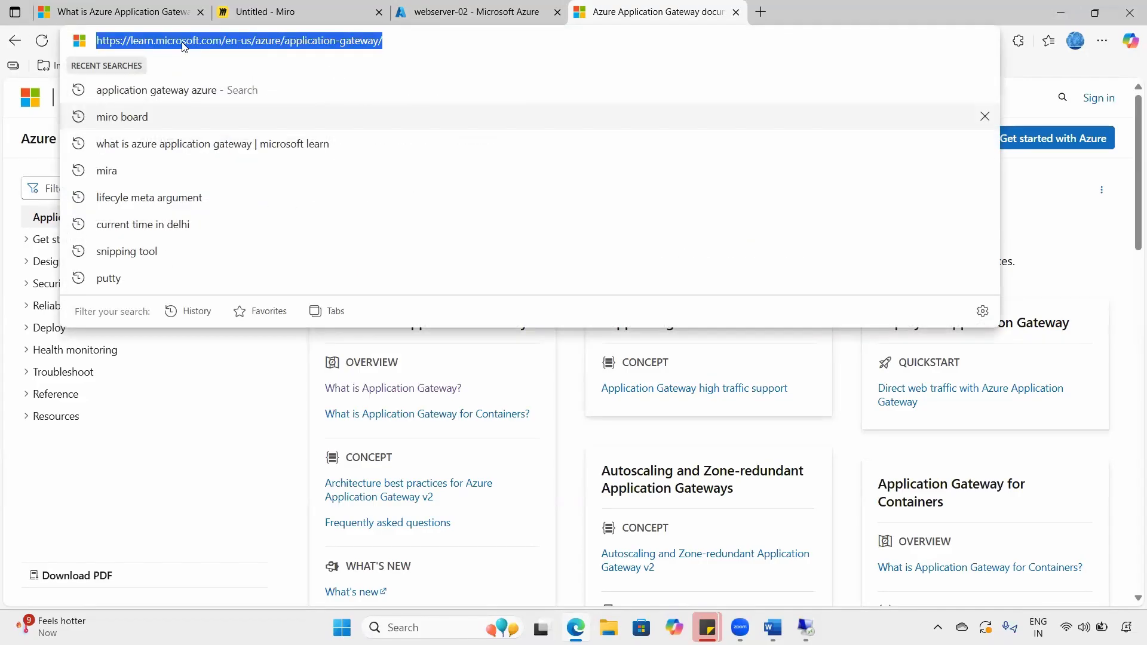
pyautogui.click(225, 42)
pyautogui.moveTo(226, 42); pyautogui.dragTo(128, 40)
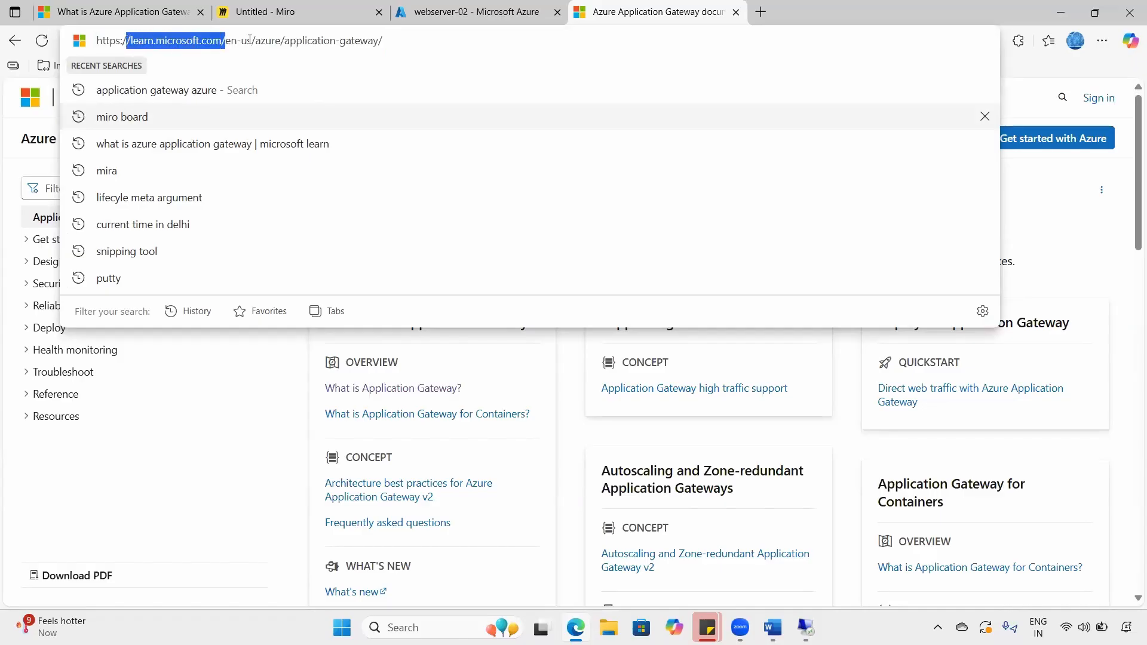
pyautogui.click(226, 40)
pyautogui.moveTo(226, 40); pyautogui.dragTo(383, 40)
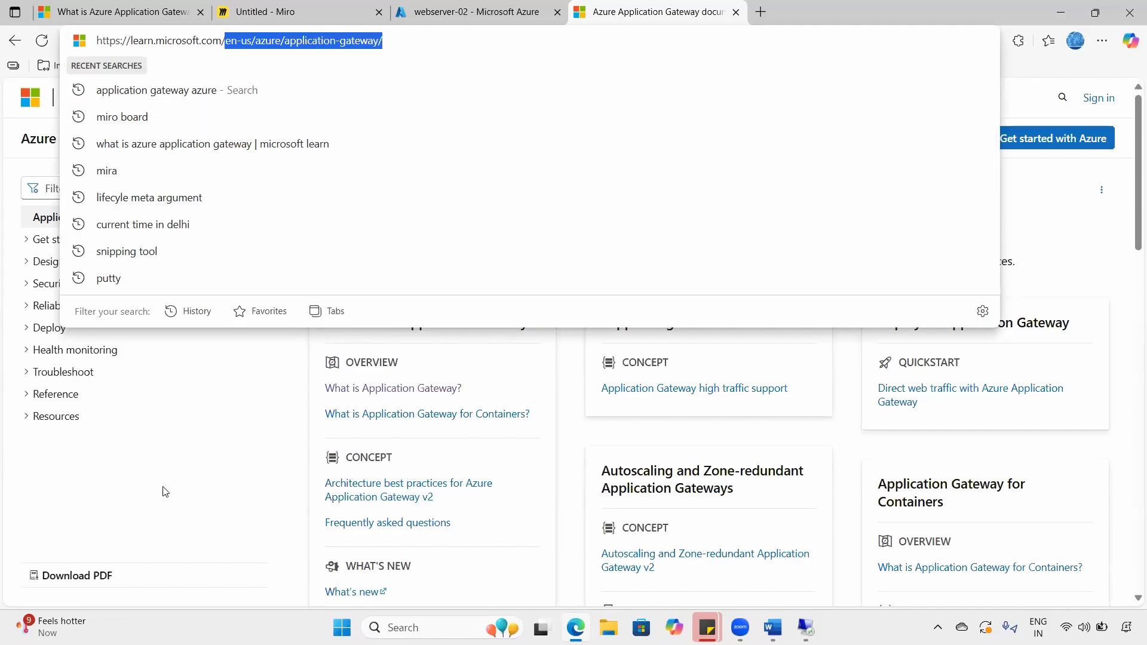
pyautogui.moveTo(385, 41); pyautogui.dragTo(71, 45)
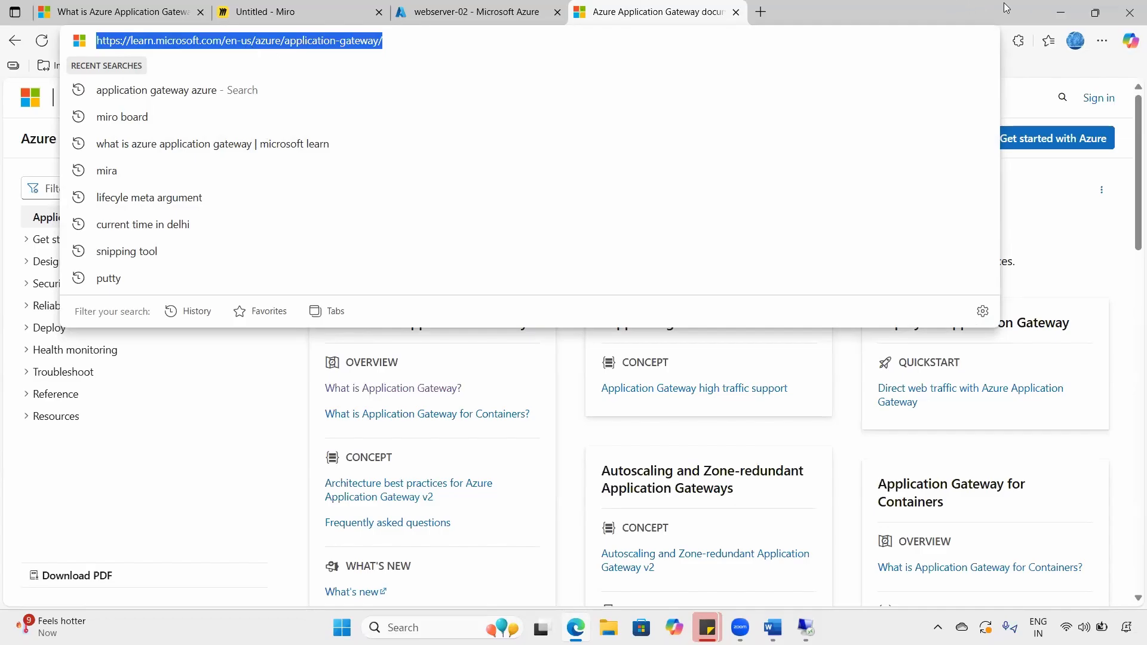
pyautogui.click(963, 10)
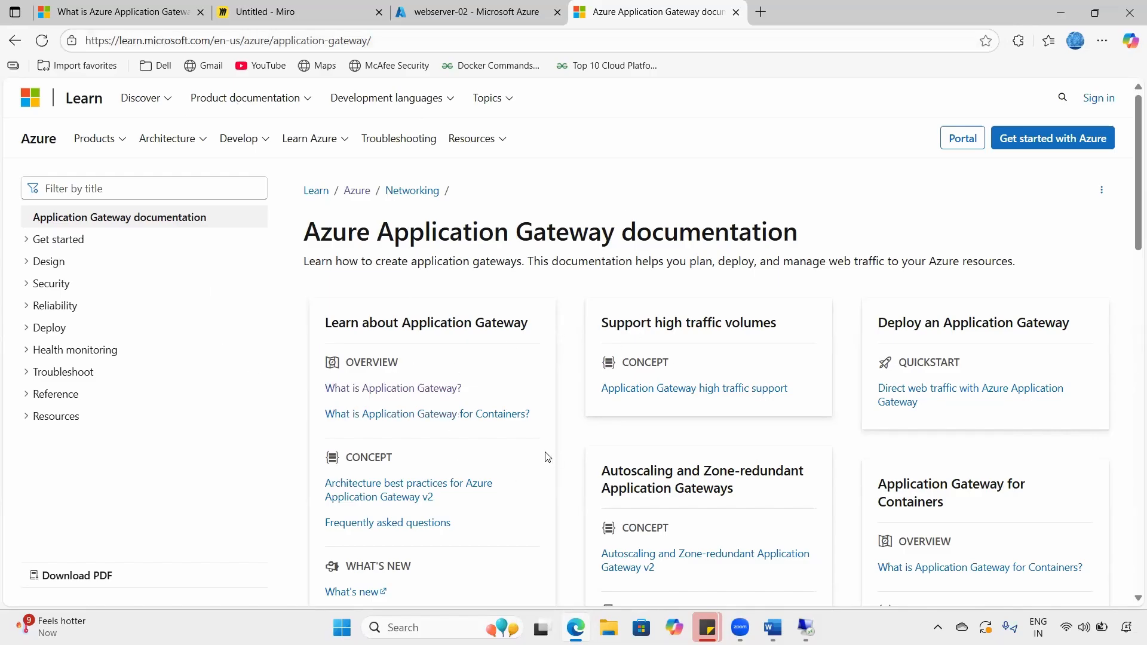
# - Open the "What is Application Gateway?" article and highlight its full URL before minimizing the browser
pyautogui.click(377, 389)
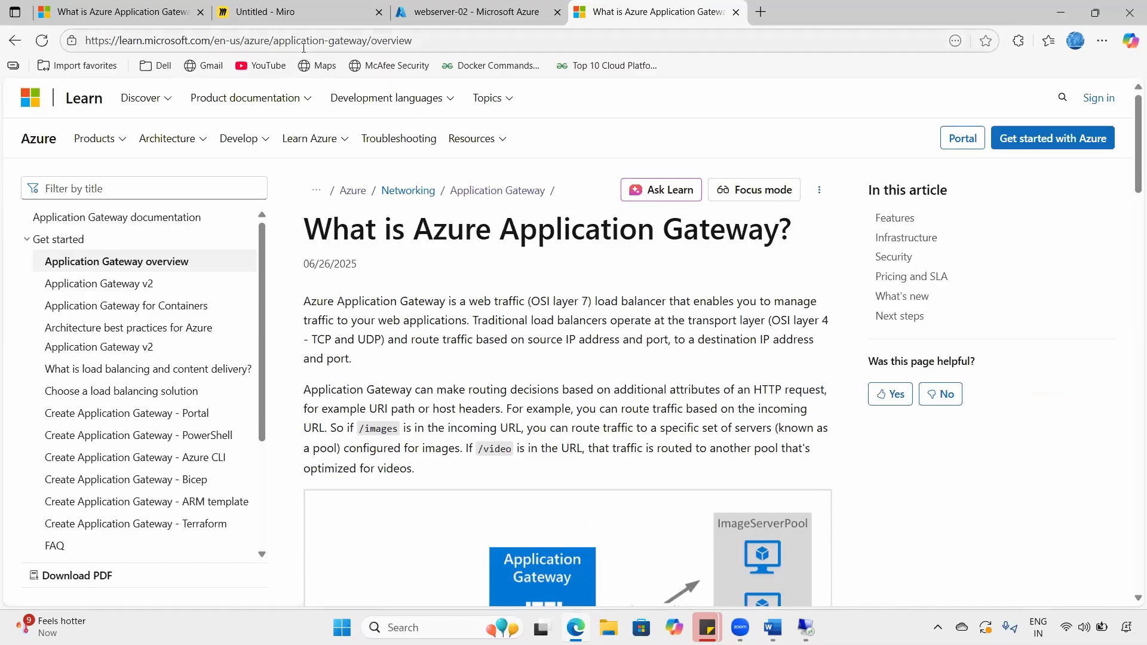
pyautogui.hotkey('ctrl', 'l')
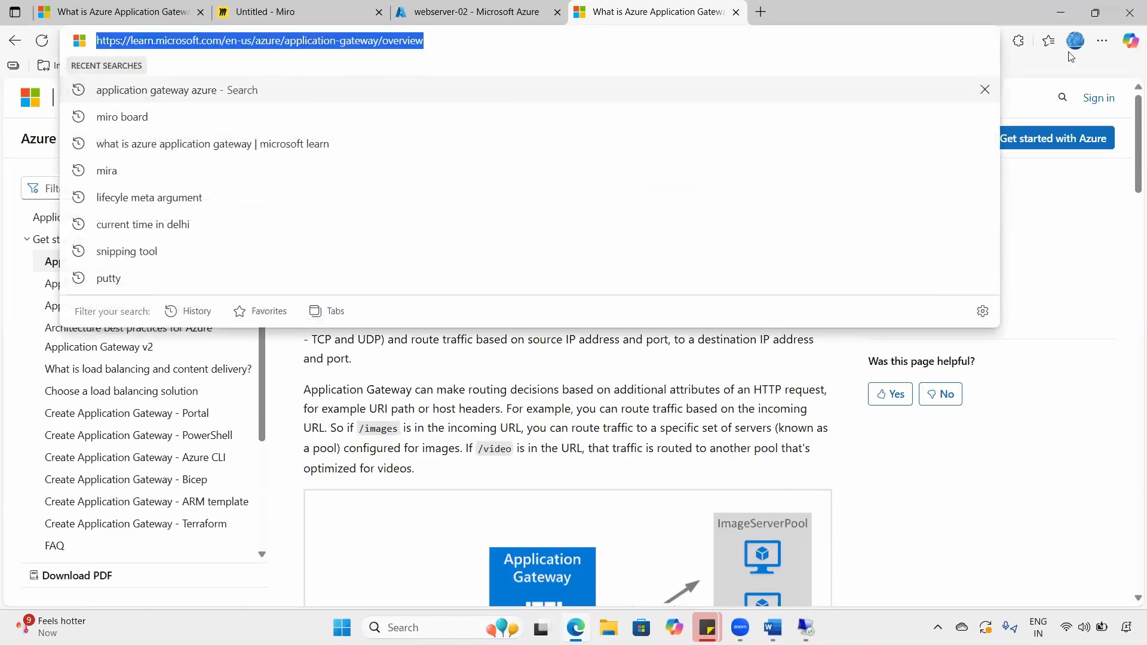
pyautogui.click(1064, 18)
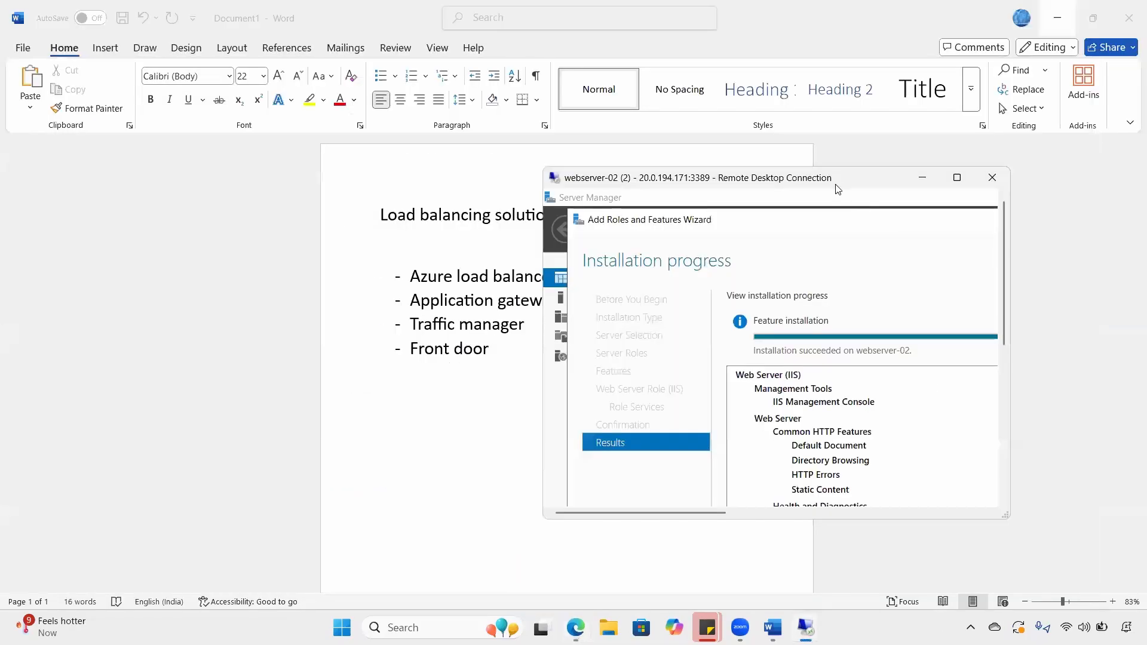
# - Return to the webserver-01 session, create a folder named "images" in wwwroot, and open it
pyautogui.moveTo(805, 628)
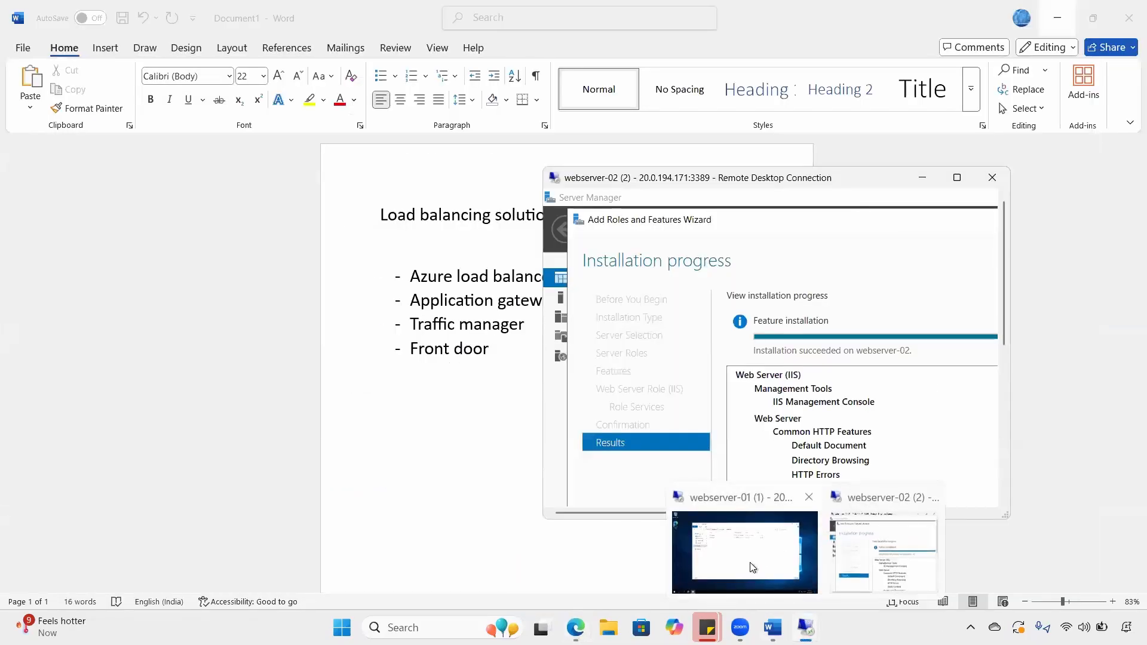
pyautogui.click(743, 551)
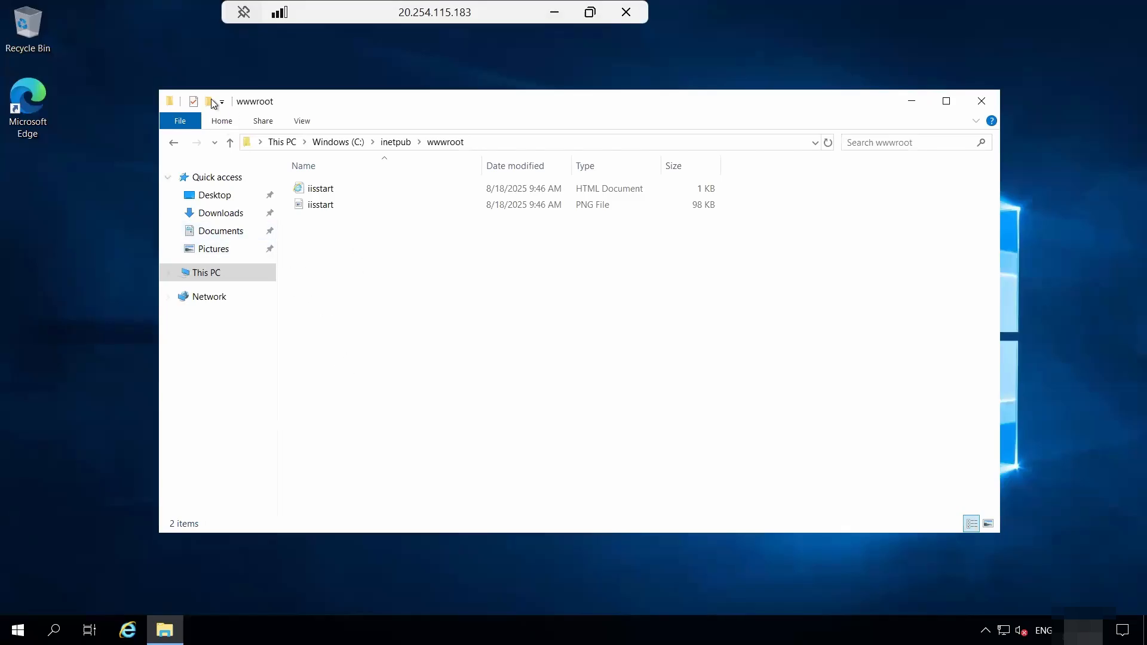
pyautogui.hotkey('ctrl', 'shift', 'n')
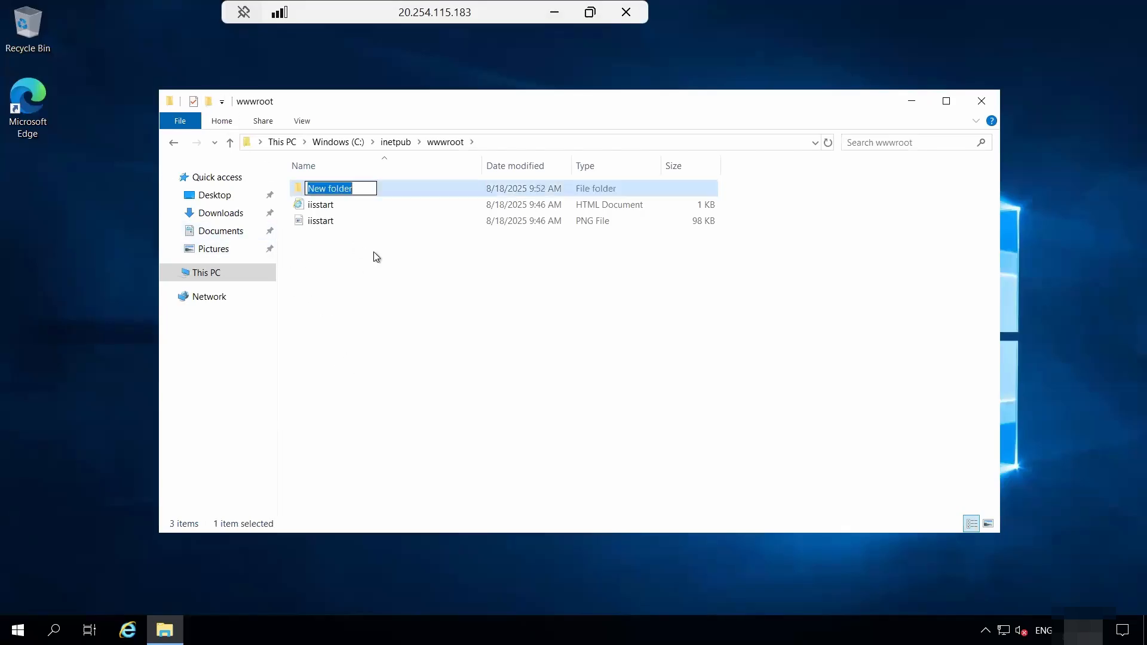
pyautogui.write('images')
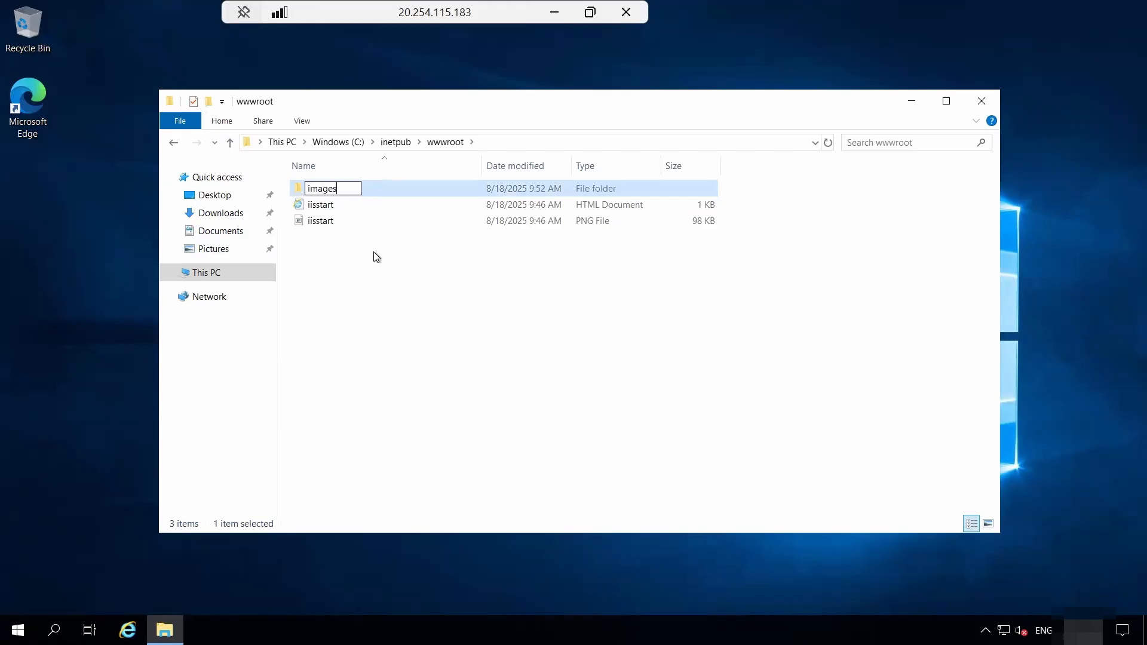
pyautogui.press('Return')
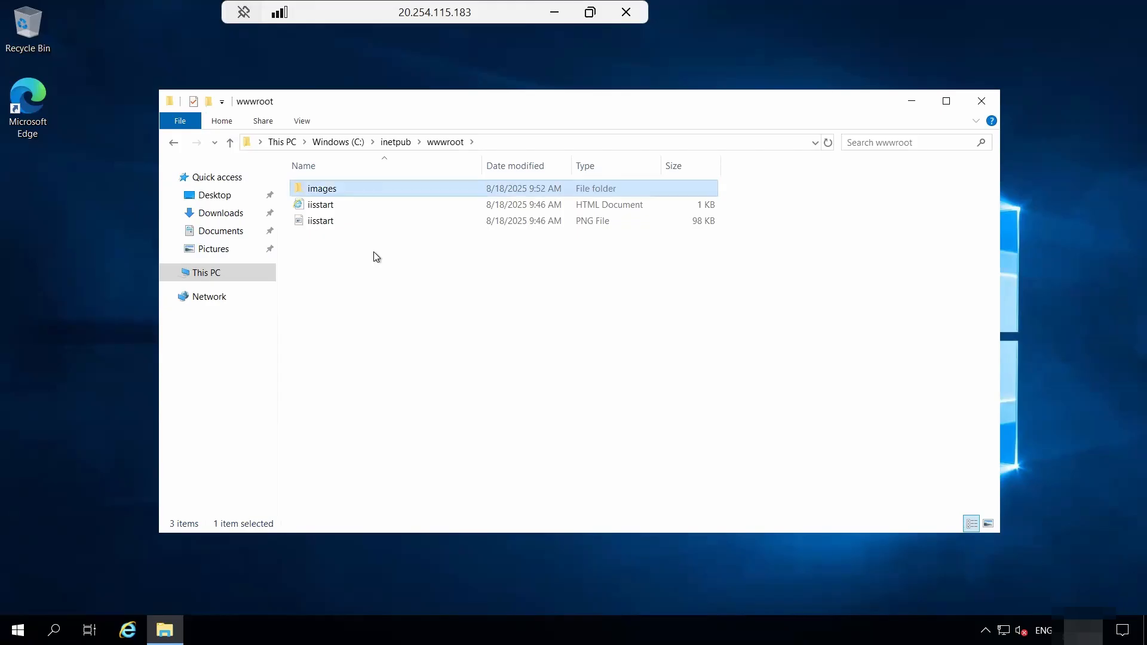
pyautogui.press('Return')
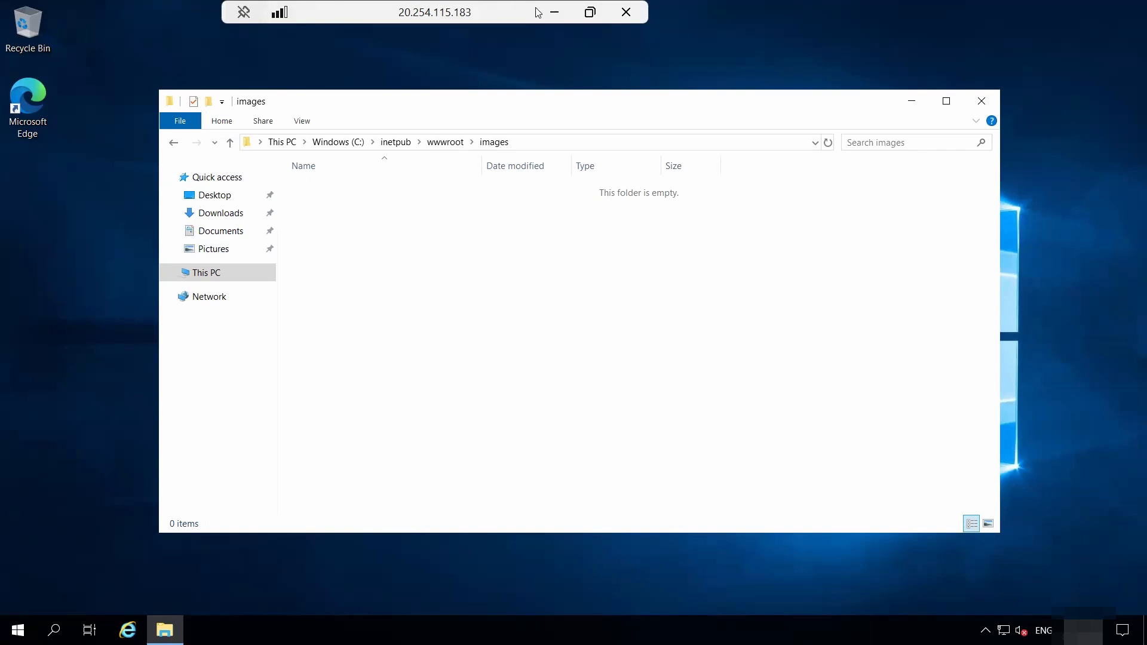
# - Minimize the webserver-01 session, return to the Application Gateway overview article in the browser, and select its URL
pyautogui.click(550, 12)
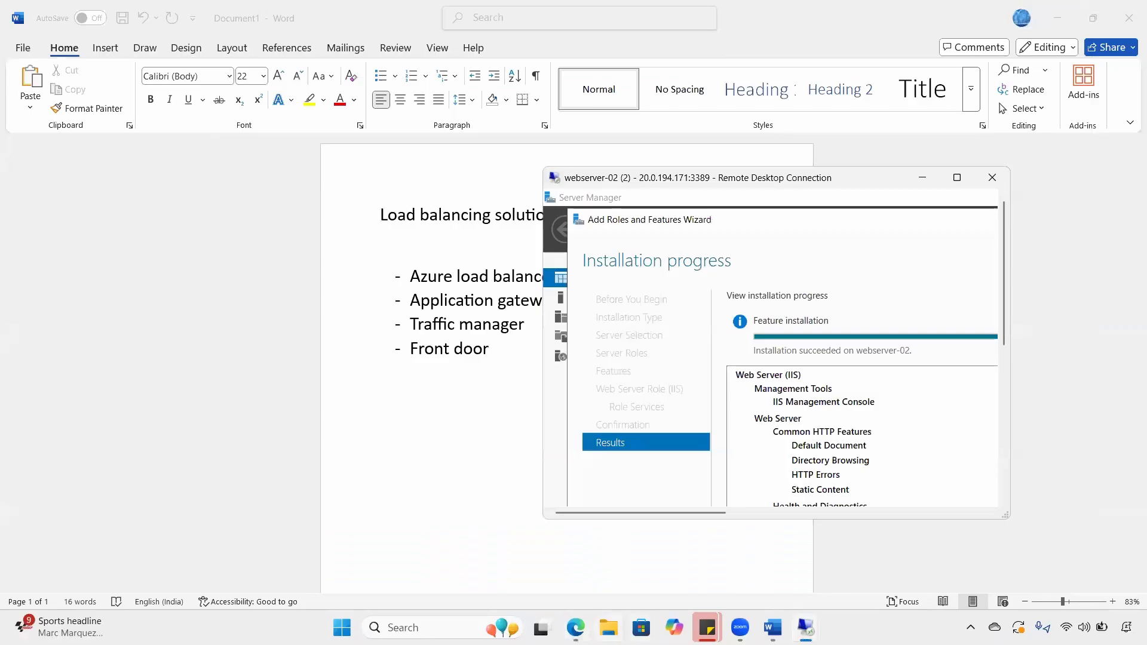
pyautogui.click(576, 628)
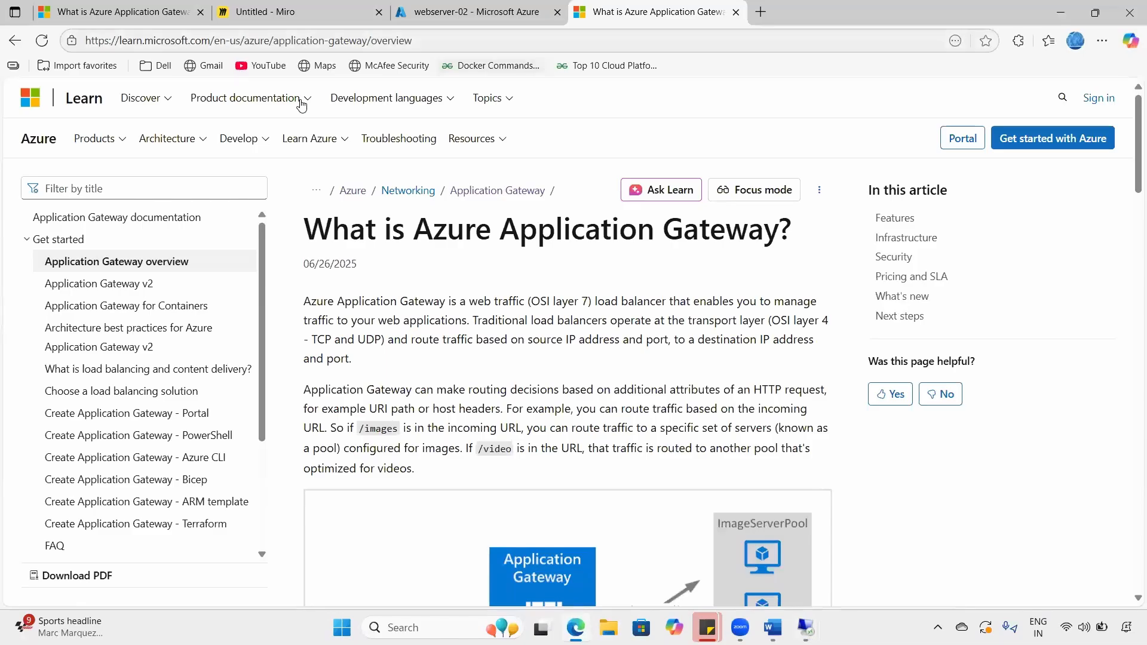
pyautogui.hotkey('ctrl', 'shift', 'Tab')
pyautogui.click(571, 9)
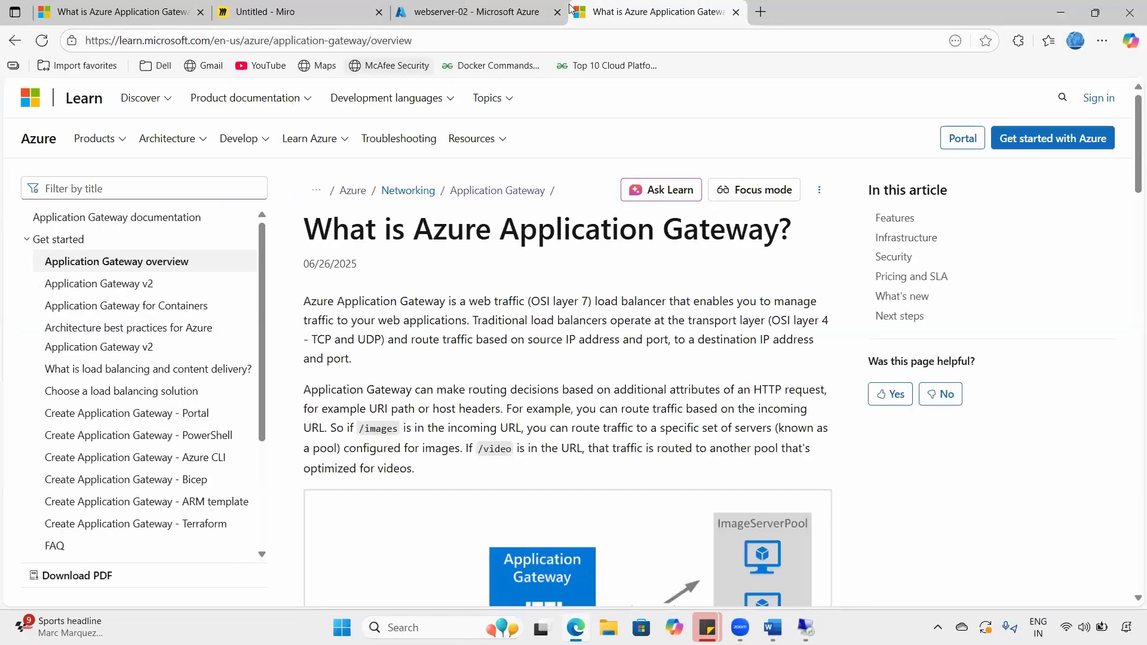
pyautogui.click(242, 40)
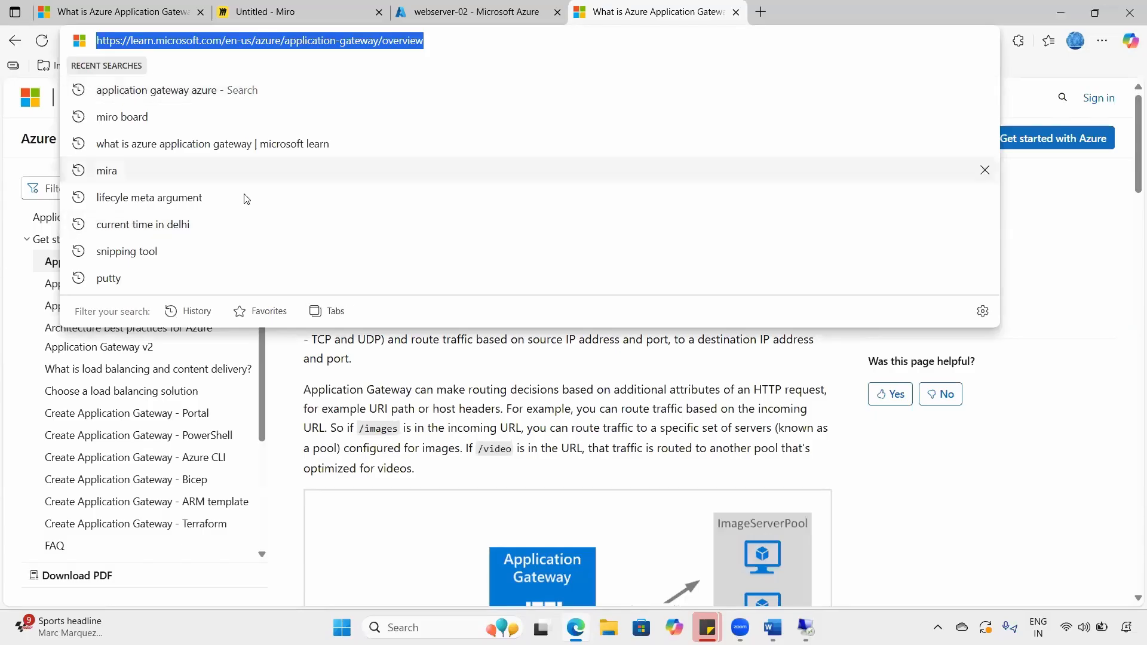
# - Return to the webserver-01 session, open Notepad, and write "<h1> This is my Images web page hosted on Webserver-01 <h1/>"
pyautogui.moveTo(807, 627)
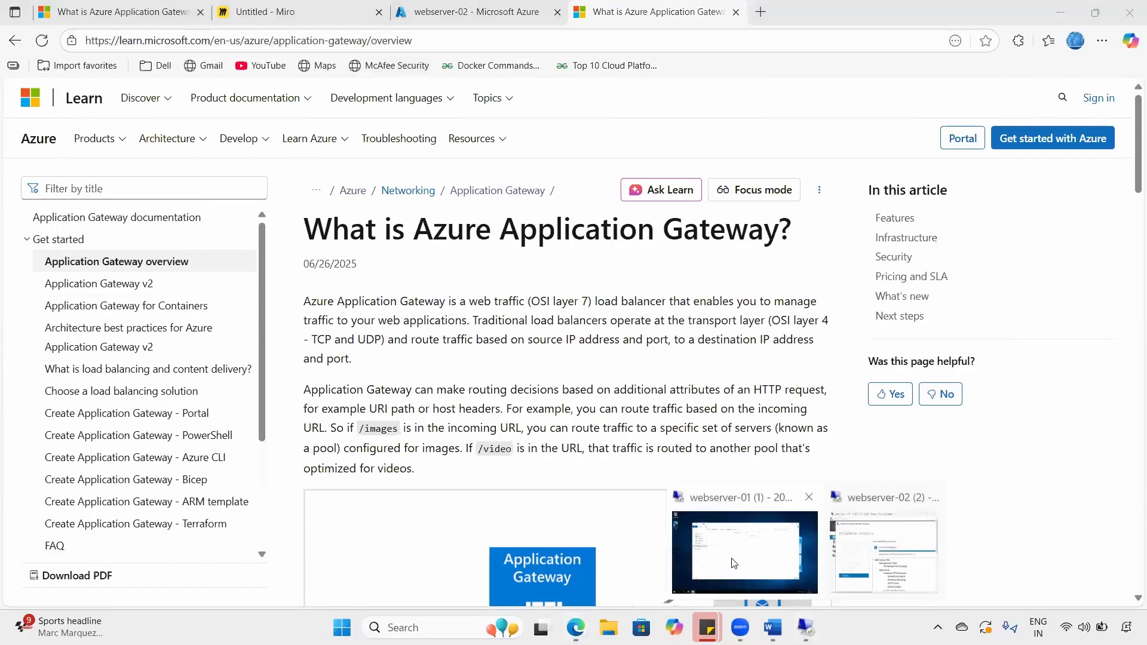
pyautogui.click(735, 562)
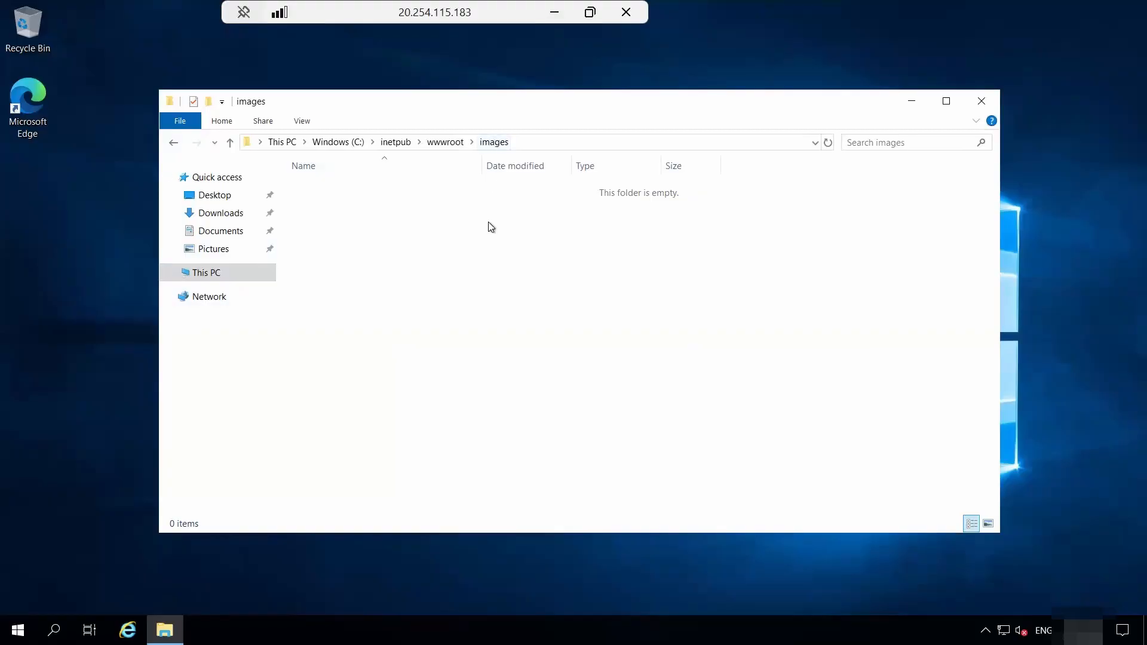
pyautogui.press('super+r')
pyautogui.write('inetmgr')
pyautogui.press('Return')
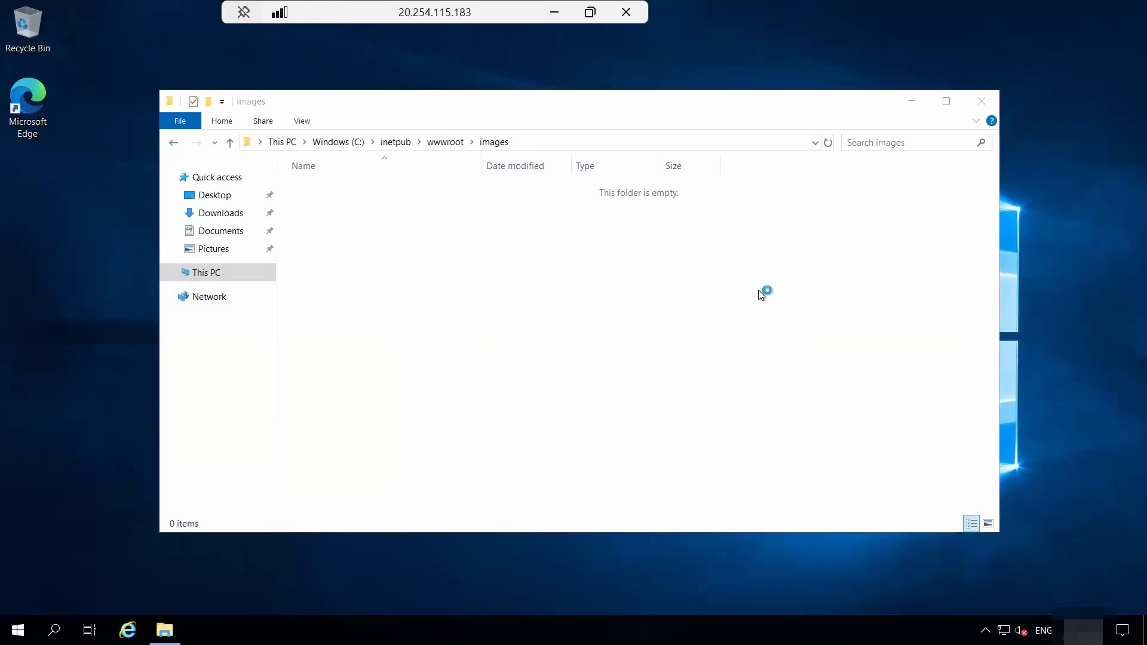
pyautogui.write('<h1')
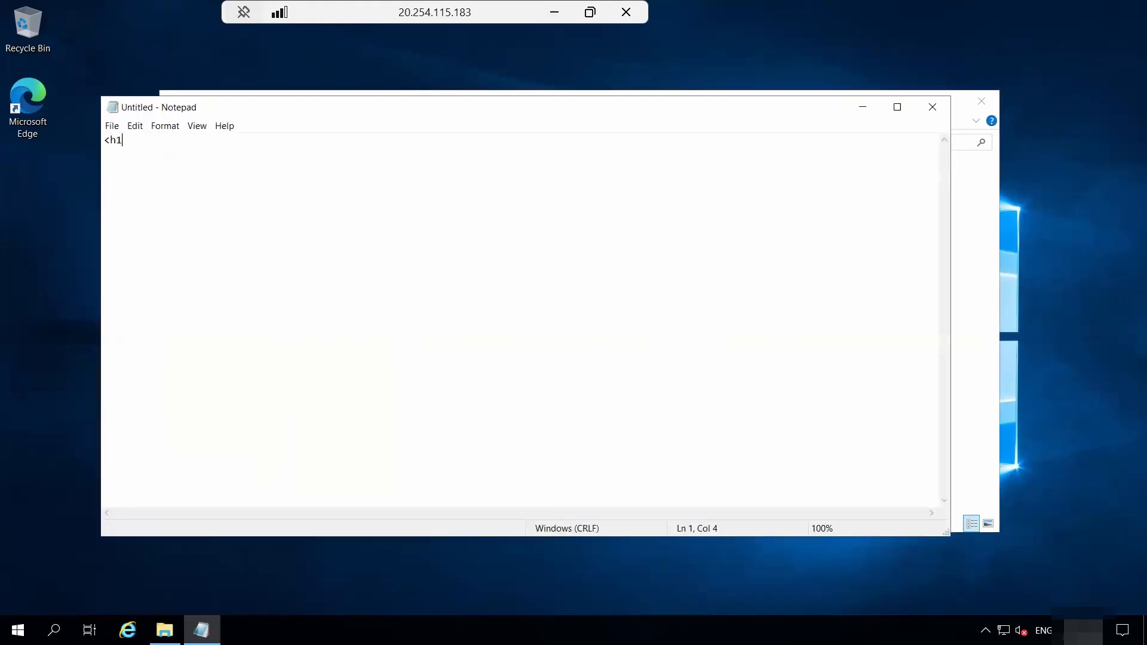
pyautogui.write('> This is my Images web page')
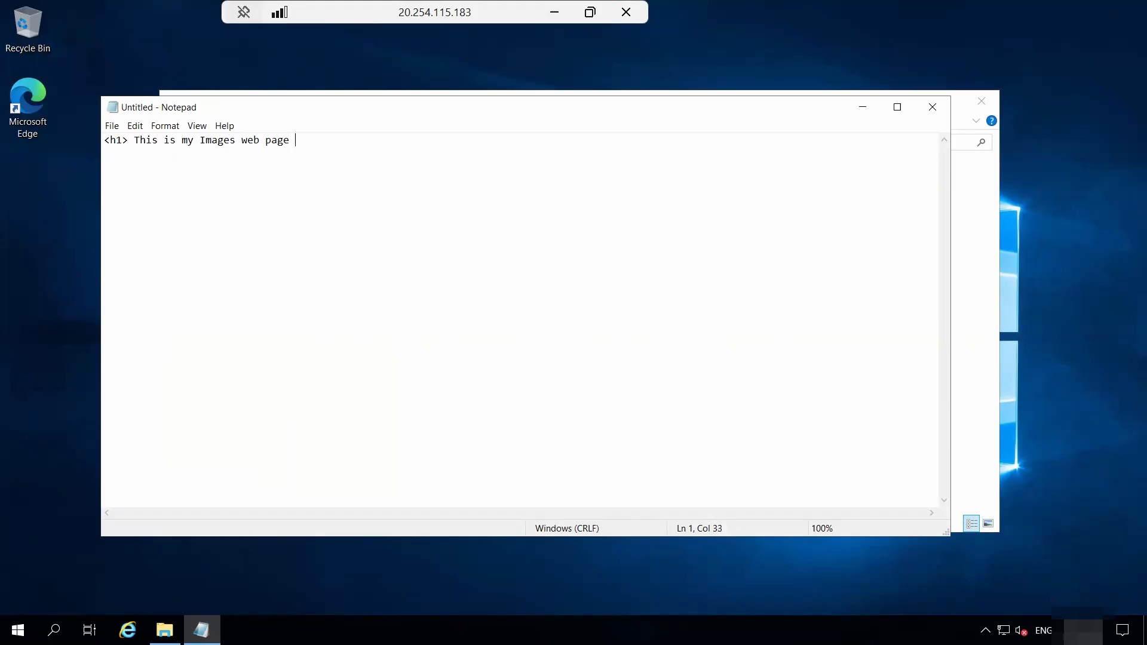
pyautogui.write('hosted on Webserver-01 <h1/>')
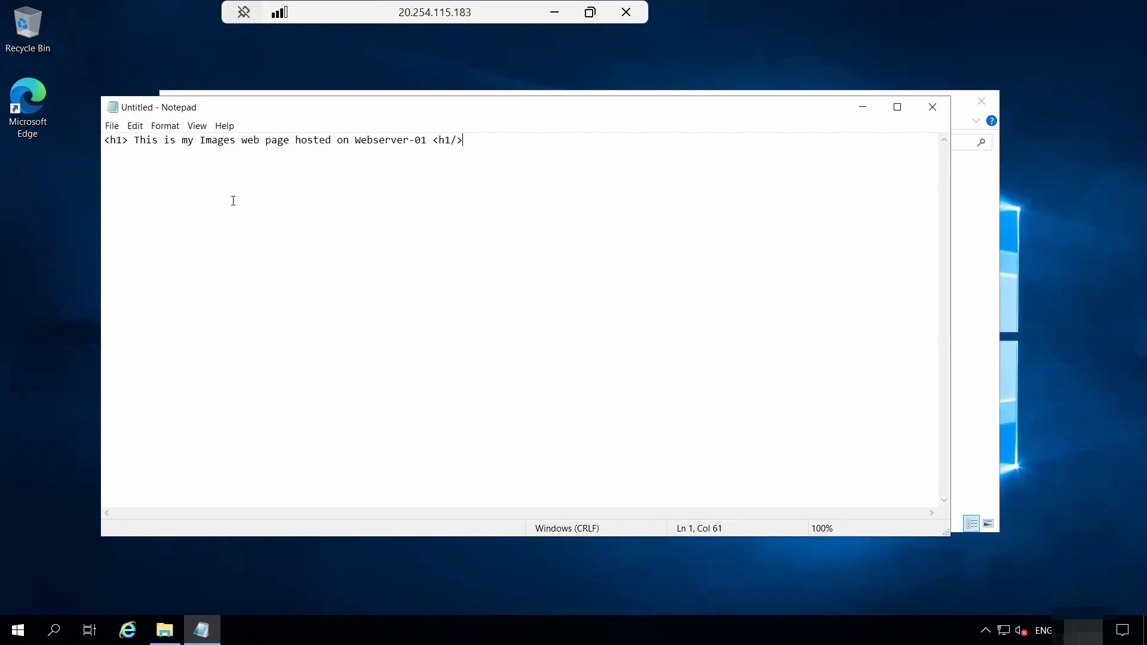
# - Save the page as default.html with file type All Files in C:\inetpub\wwwroot\images
pyautogui.click(112, 128)
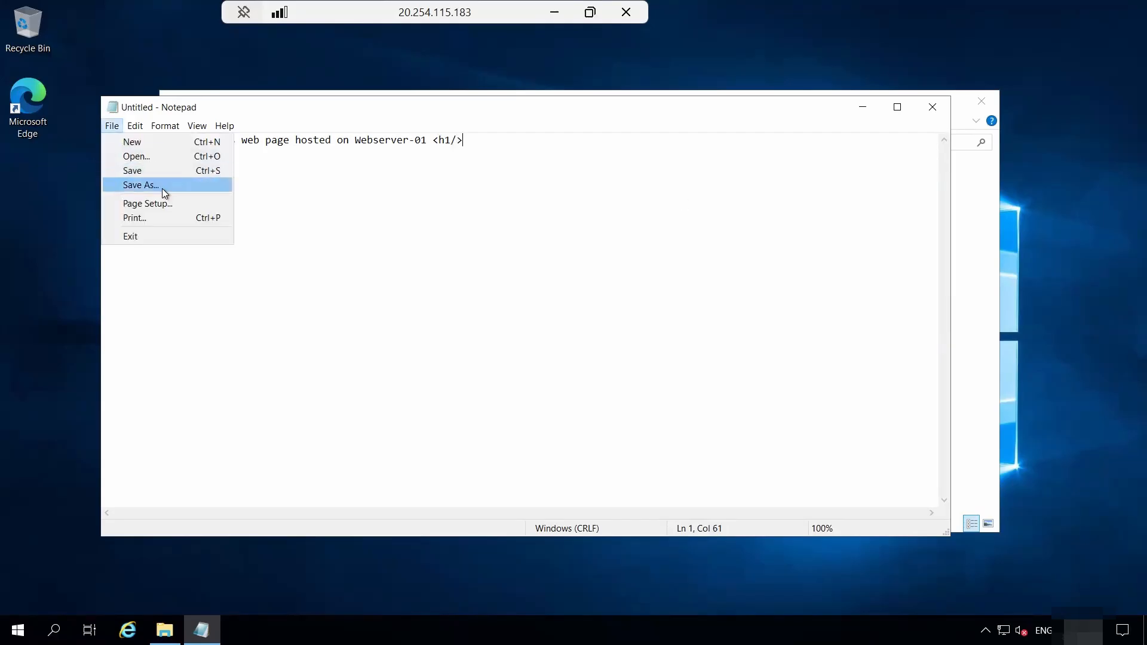
pyautogui.click(163, 188)
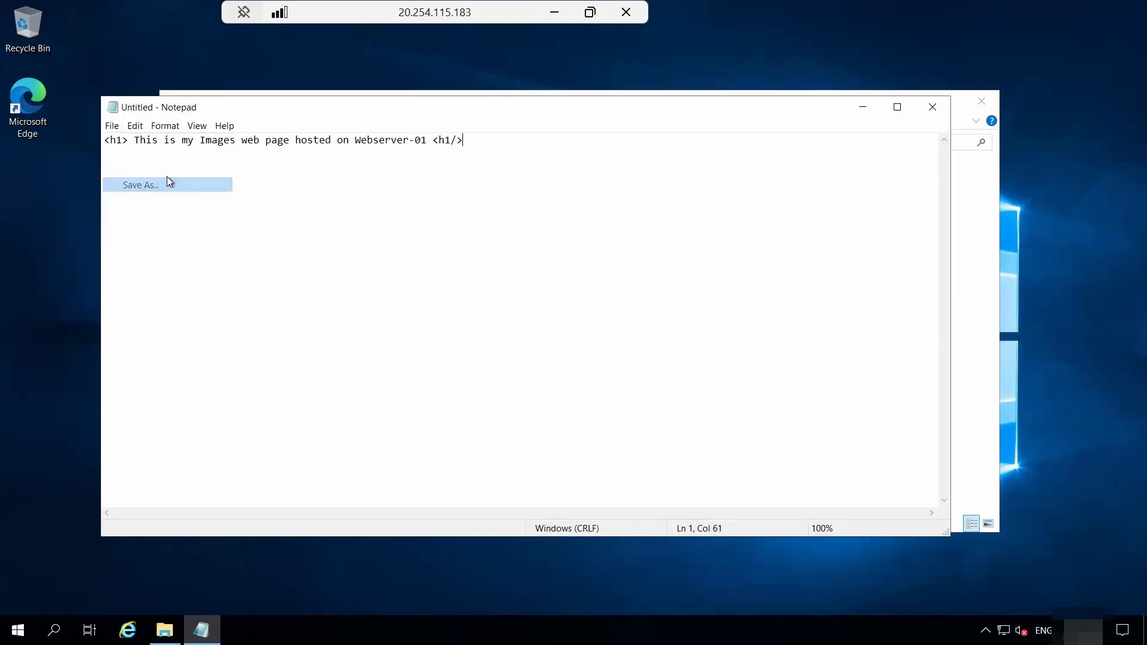
pyautogui.click(173, 324)
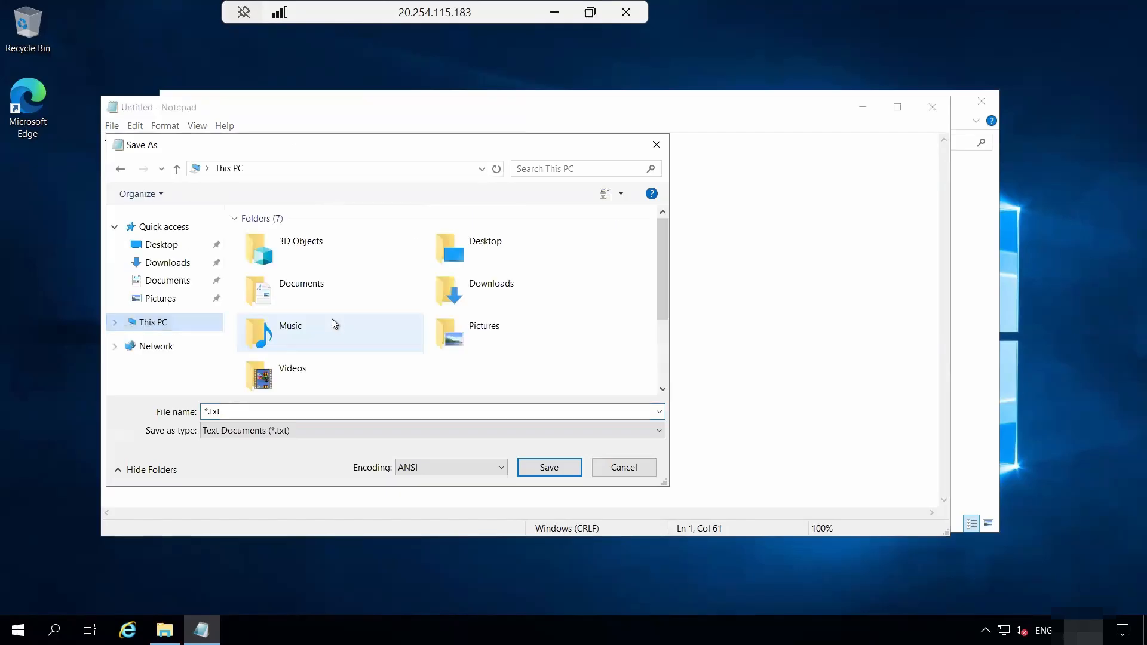
pyautogui.scroll(-2, 331, 329)
pyautogui.doubleClick(320, 328)
pyautogui.doubleClick(281, 238)
pyautogui.doubleClick(275, 305)
pyautogui.click(285, 242)
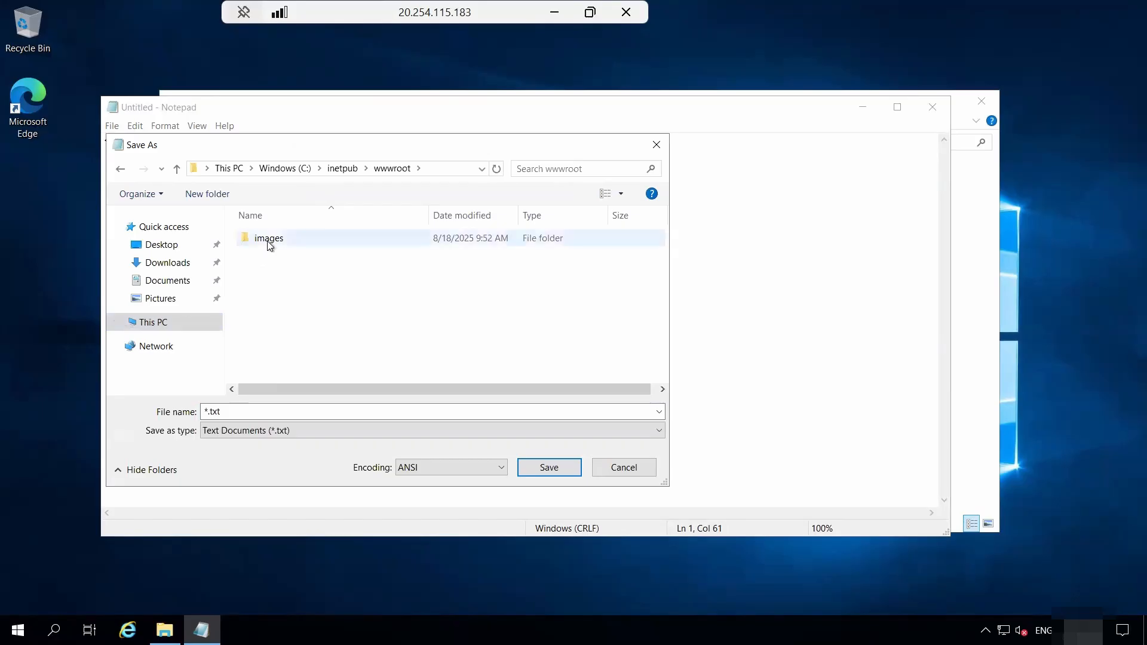
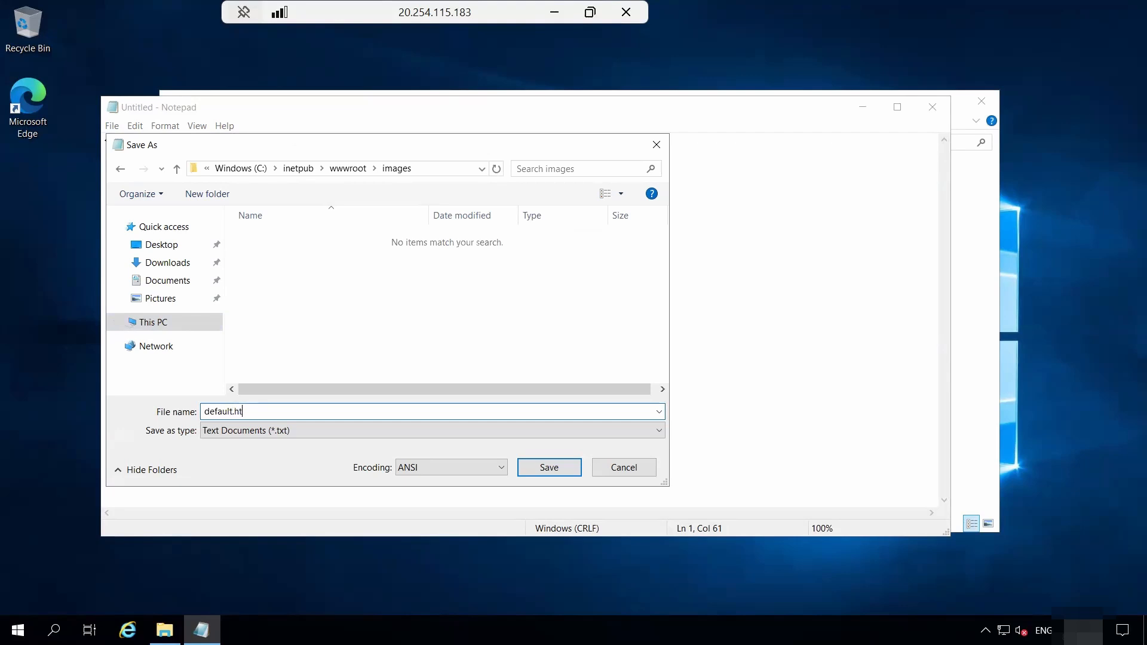
pyautogui.click(243, 437)
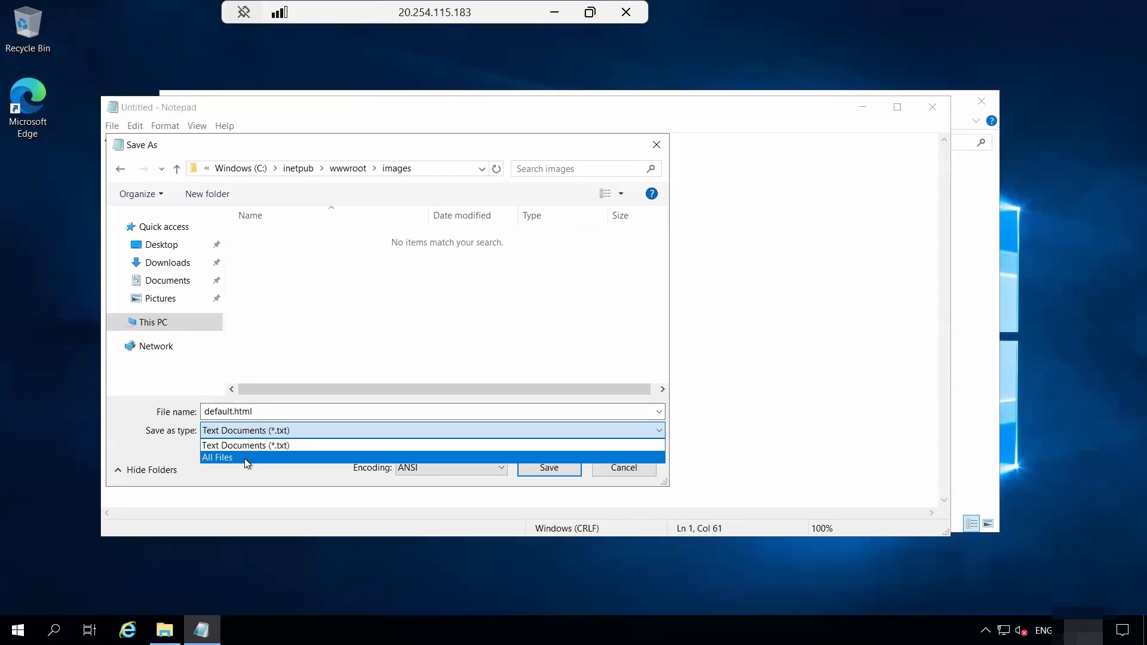
pyautogui.click(245, 458)
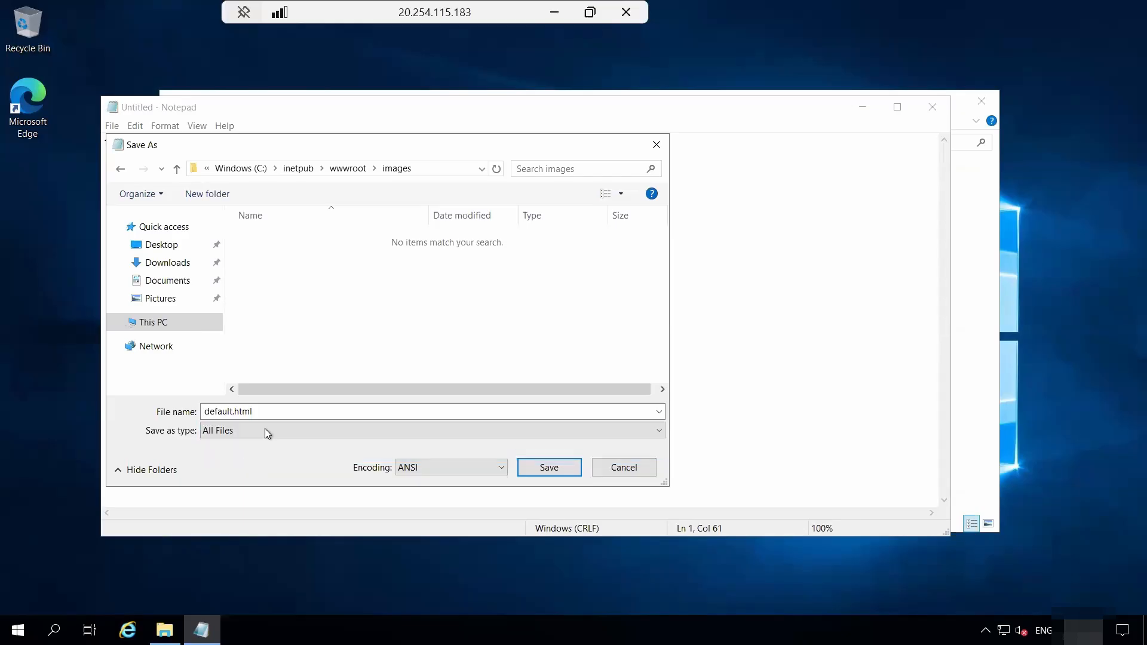
pyautogui.click(530, 463)
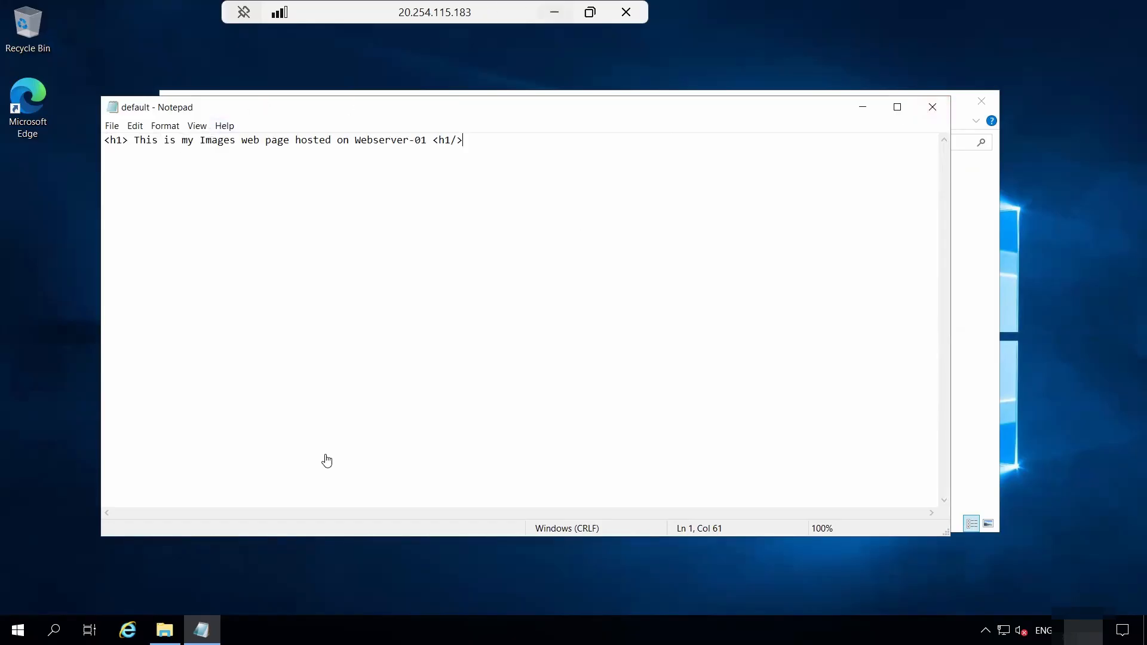
# - Minimize the webserver-01 session and highlight the Webserver-02 entry and its "Videos" label in the Miro board's plan
pyautogui.click(554, 7)
pyautogui.moveTo(806, 628)
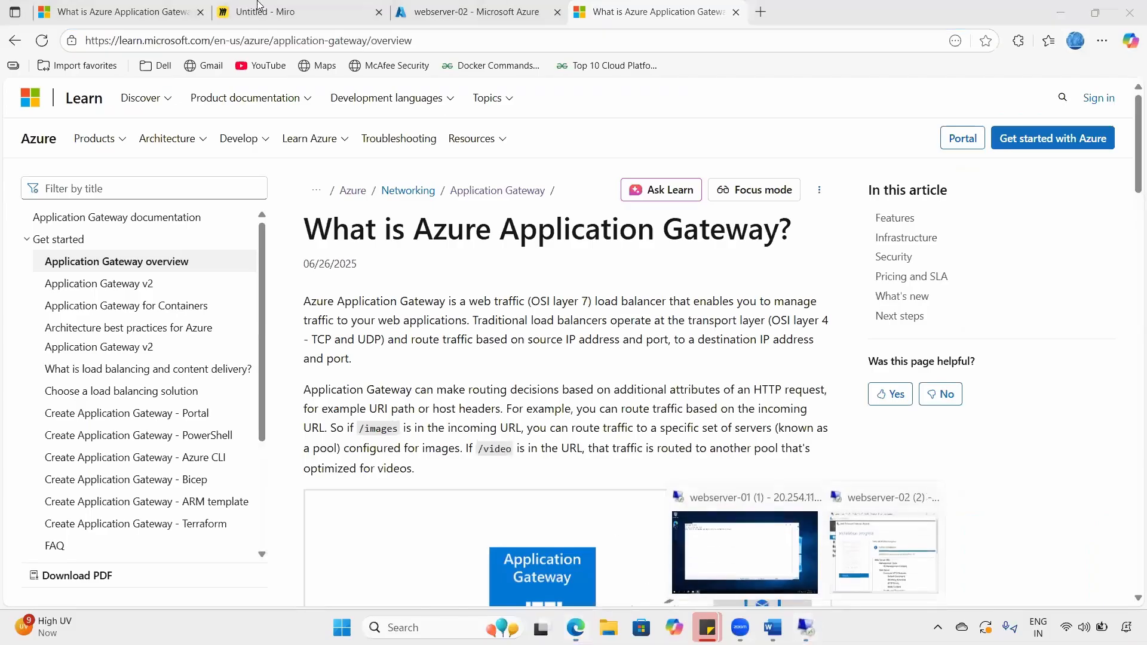
pyautogui.hotkey('ctrl', '2')
pyautogui.click(943, 270)
pyautogui.moveTo(919, 266); pyautogui.dragTo(1088, 267)
pyautogui.click(1068, 267)
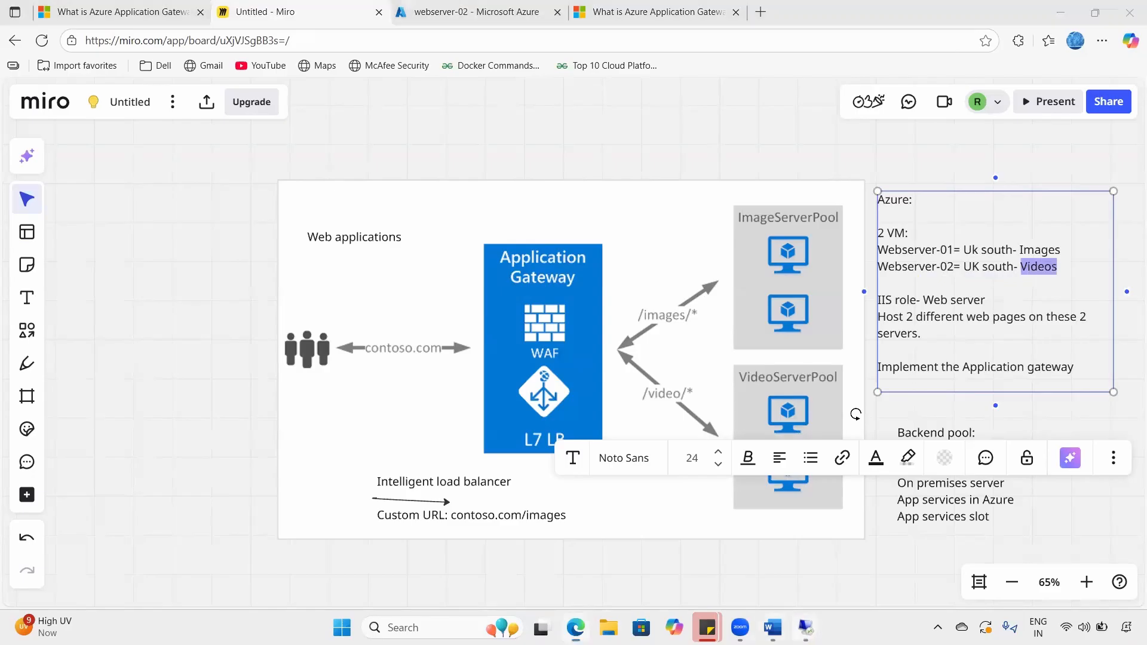
# - Switch to the webserver-02 session, maximize it, and close the finished role installation wizard and Server Manager
pyautogui.moveTo(806, 627)
pyautogui.click(747, 574)
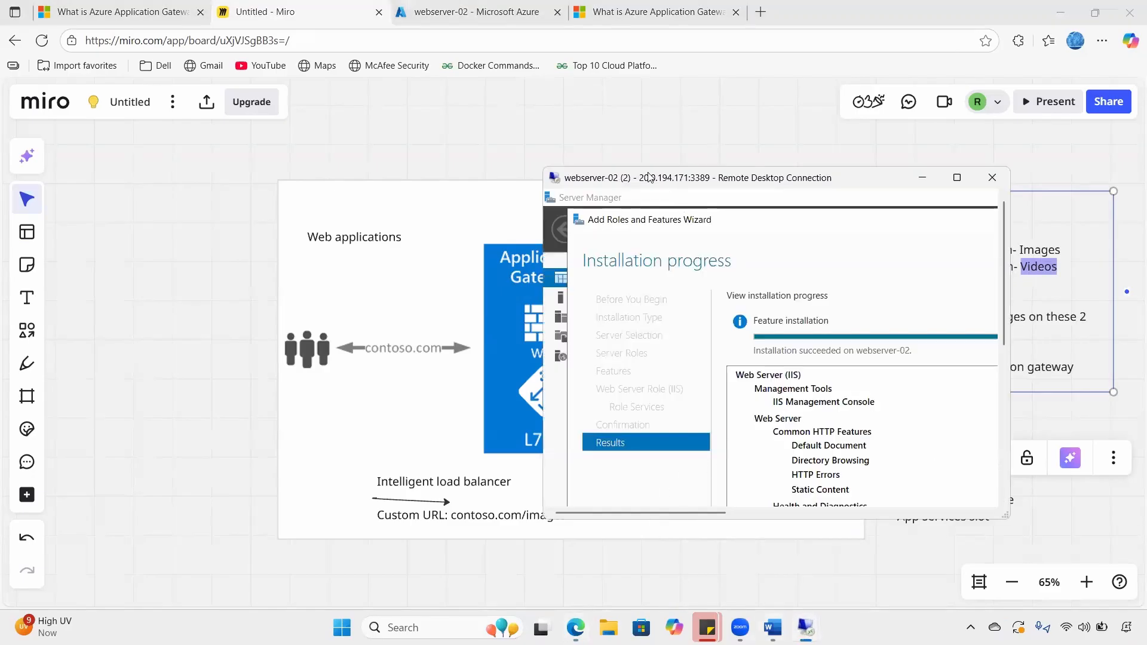
pyautogui.doubleClick(613, 178)
pyautogui.click(505, 422)
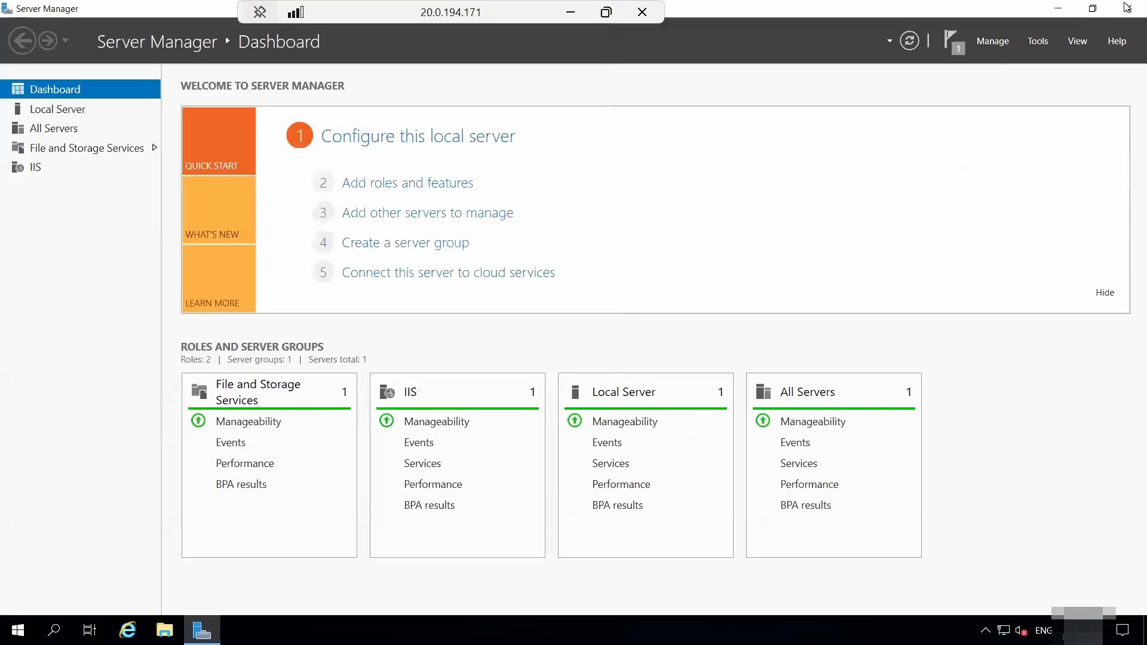
pyautogui.hotkey('alt', 'F4')
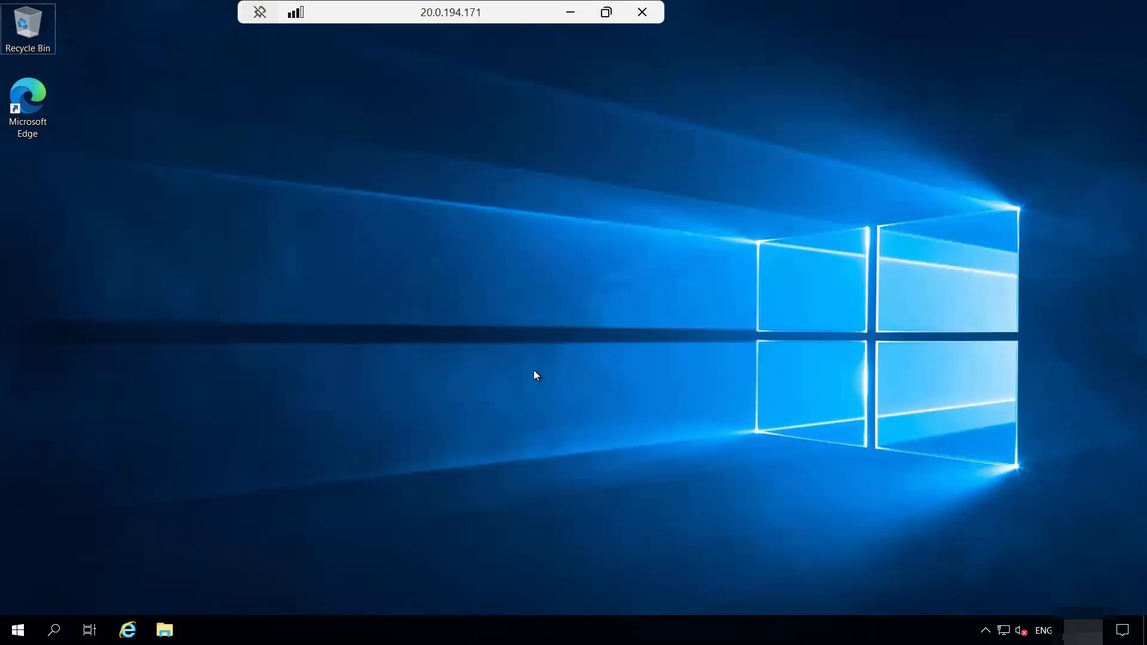
# - Open Notepad on webserver-02 and write "<h1> This is my video web page hosted on webserver-02 <h1/>"
pyautogui.press('super+r')
pyautogui.write('notepad')
pyautogui.press('Return')
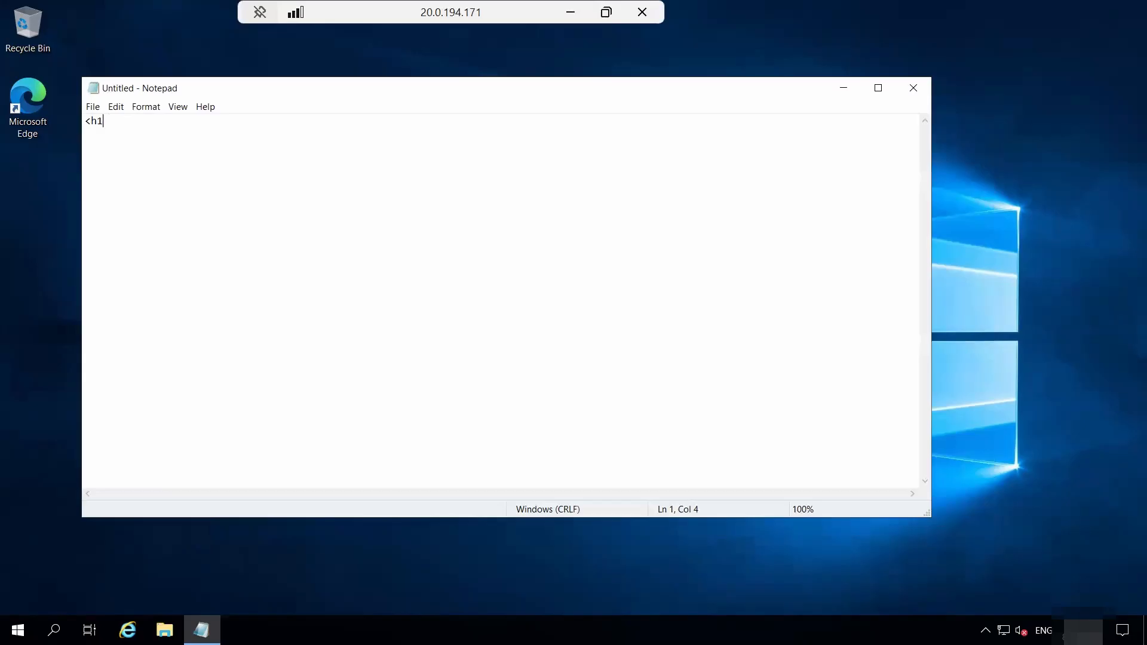
pyautogui.write('<h1> This is my video web page hosted on webserver')
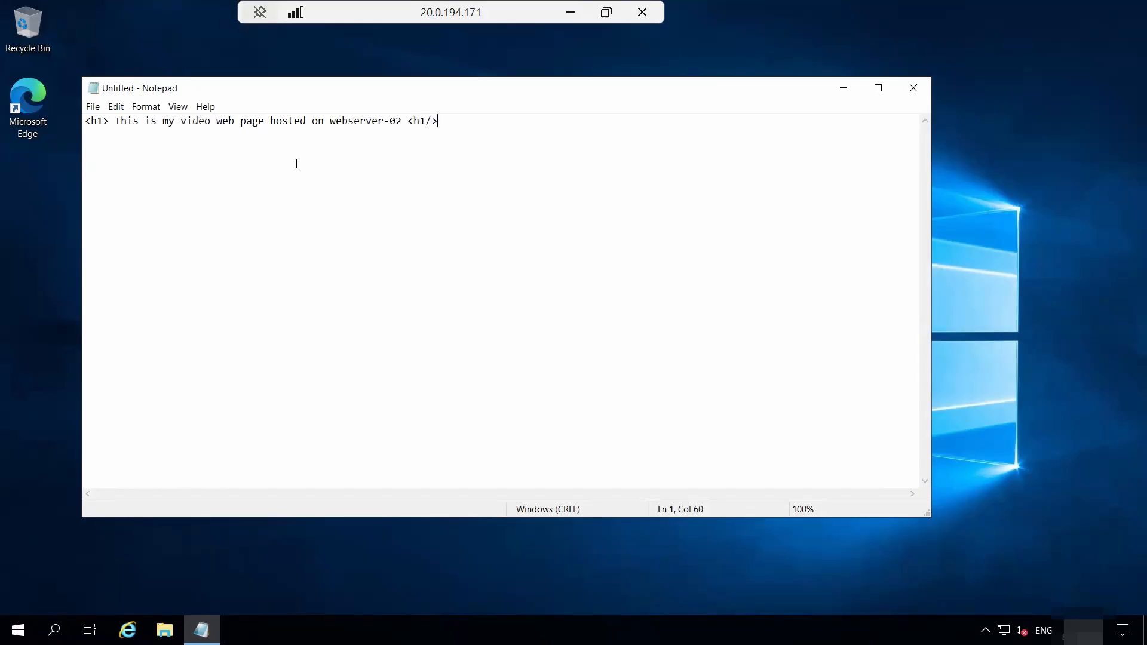
# - Save the video page as the default HTML file, type All Files, in C:\inetpub\wwwroot, and minimize the webserver-02 session
pyautogui.click(93, 106)
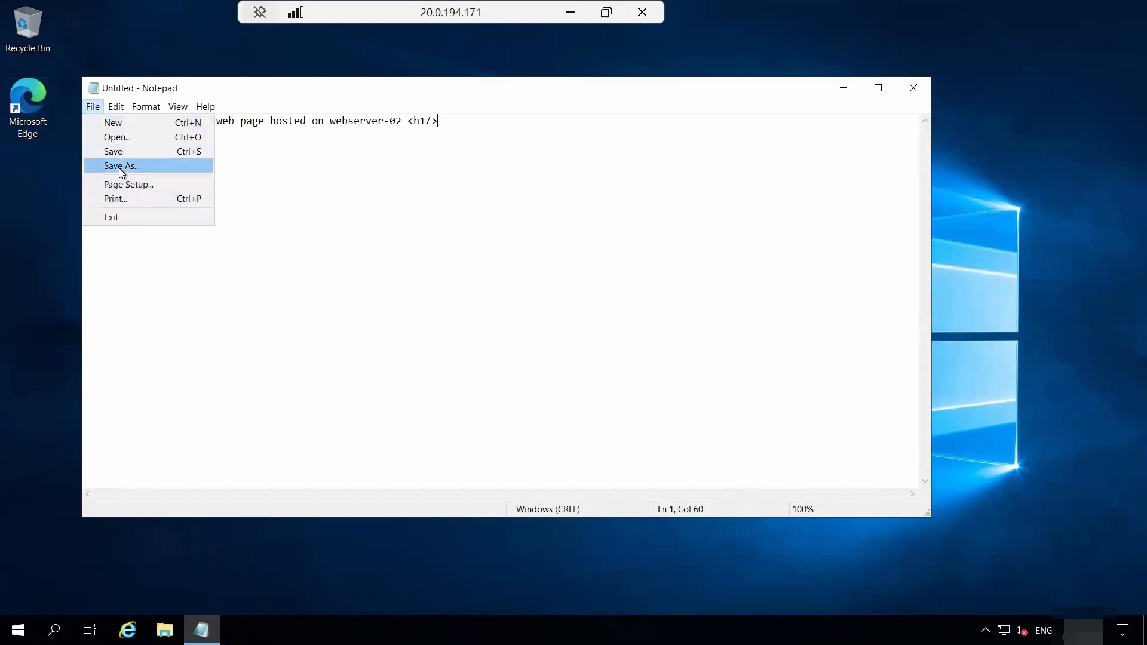
pyautogui.click(120, 166)
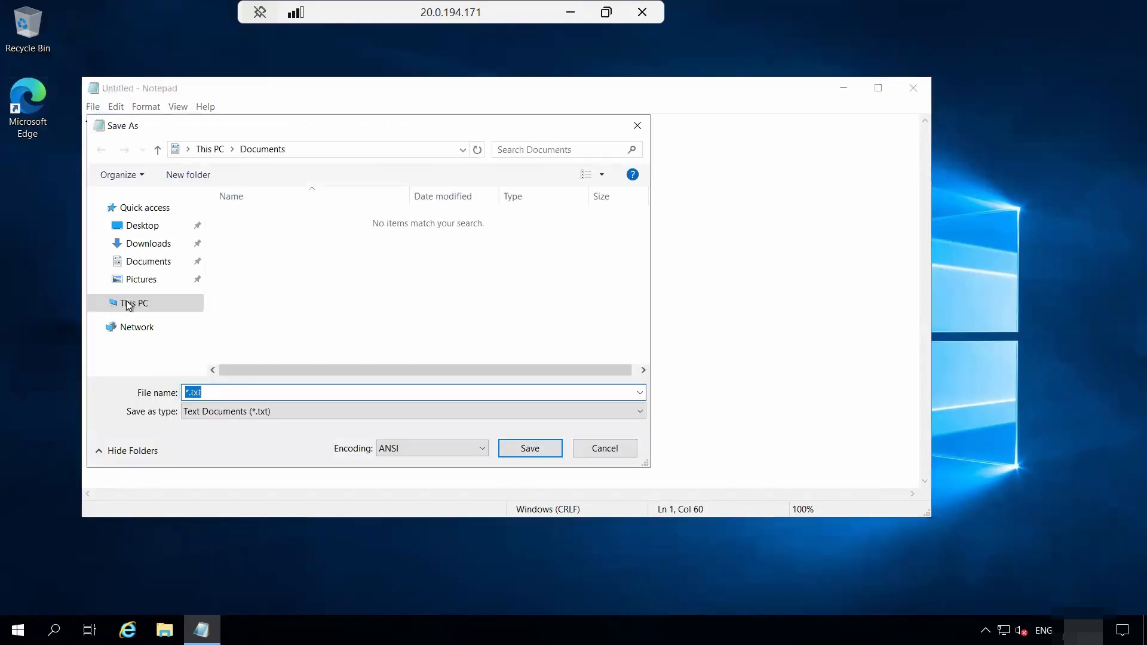
pyautogui.click(154, 302)
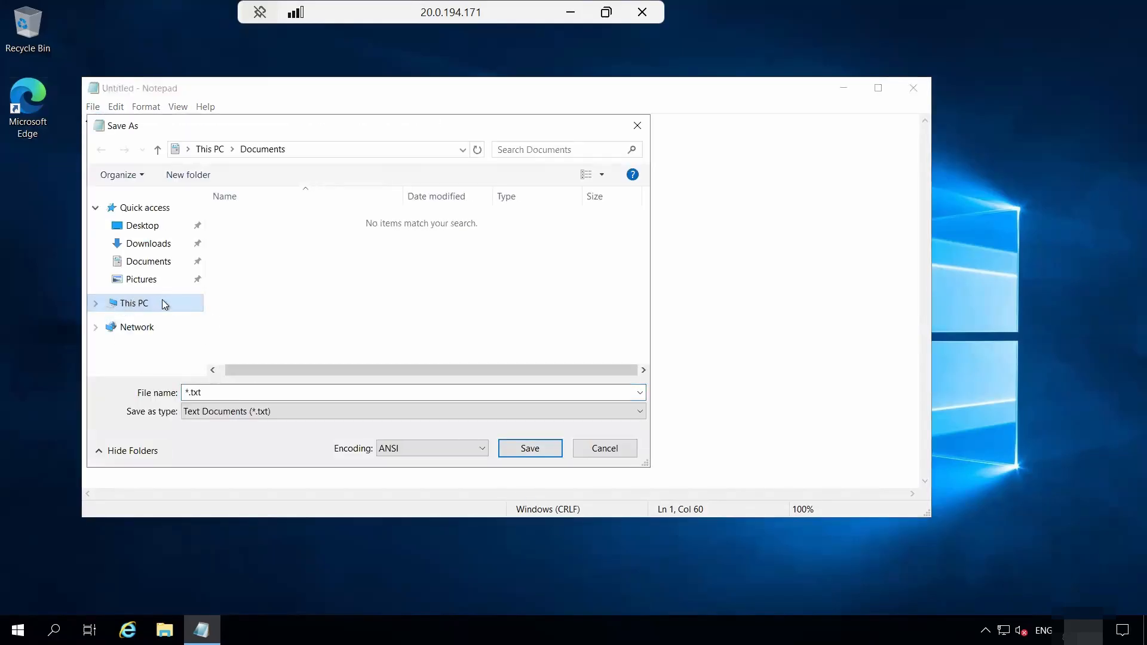
pyautogui.scroll(-2, 296, 299)
pyautogui.doubleClick(296, 299)
pyautogui.doubleClick(271, 221)
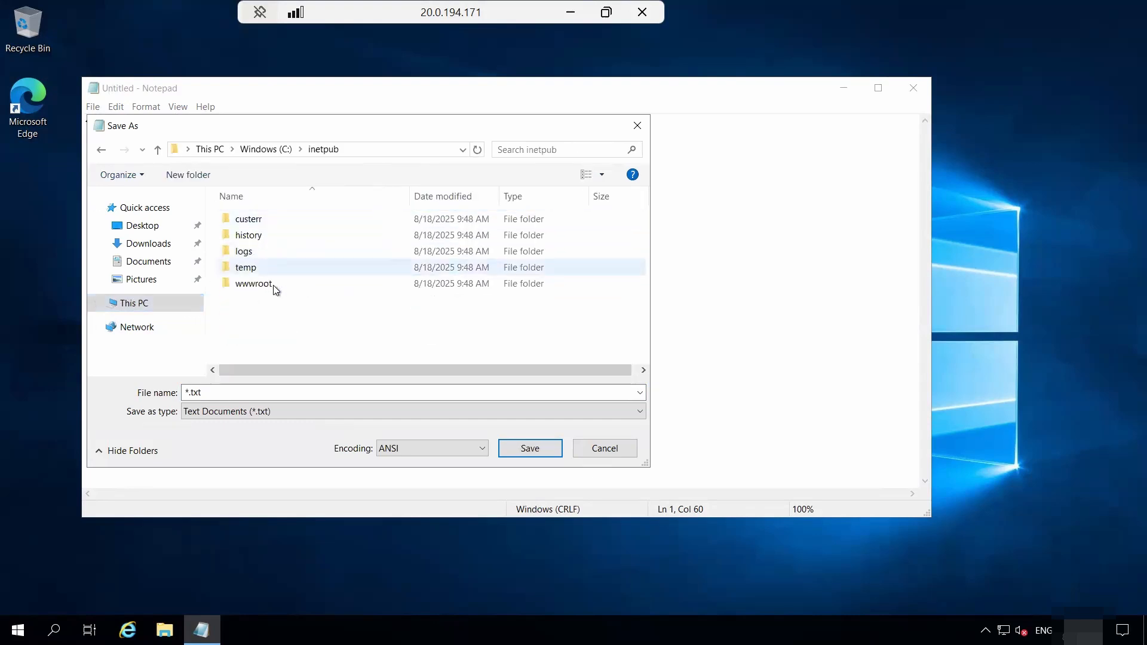
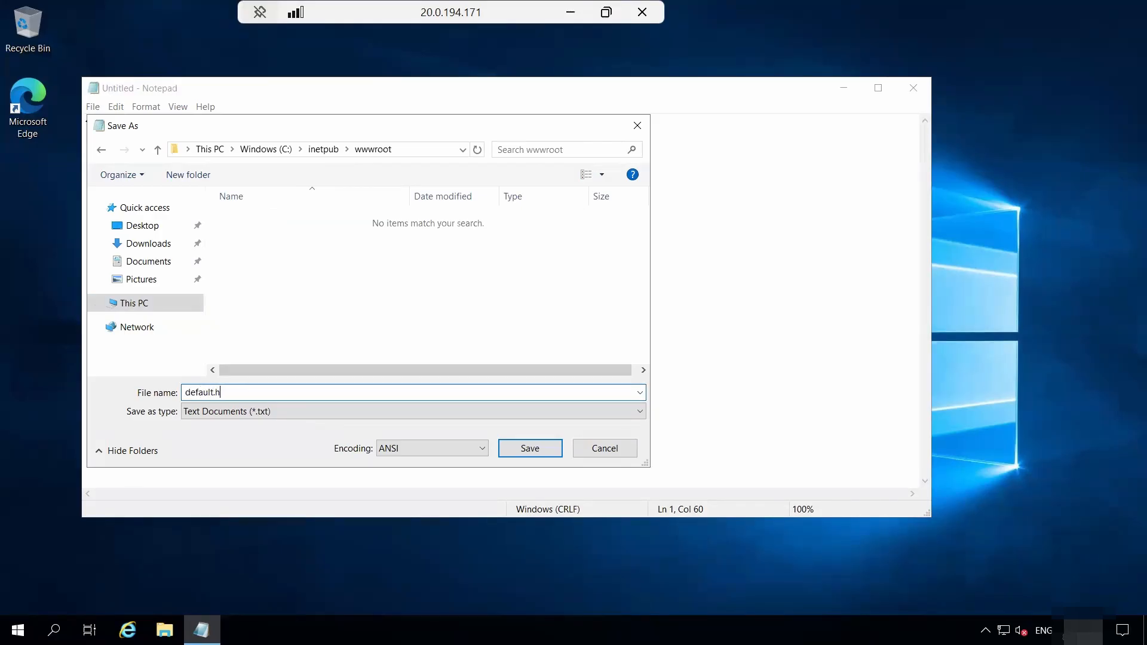
pyautogui.click(257, 411)
pyautogui.click(232, 439)
pyautogui.click(519, 447)
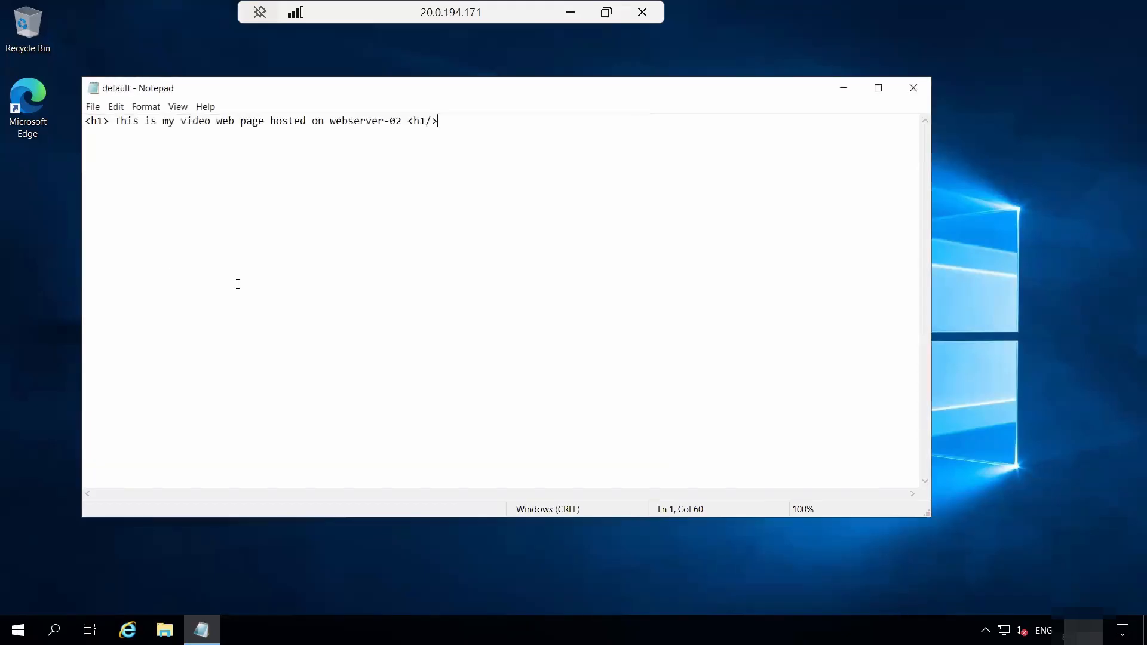
pyautogui.click(571, 12)
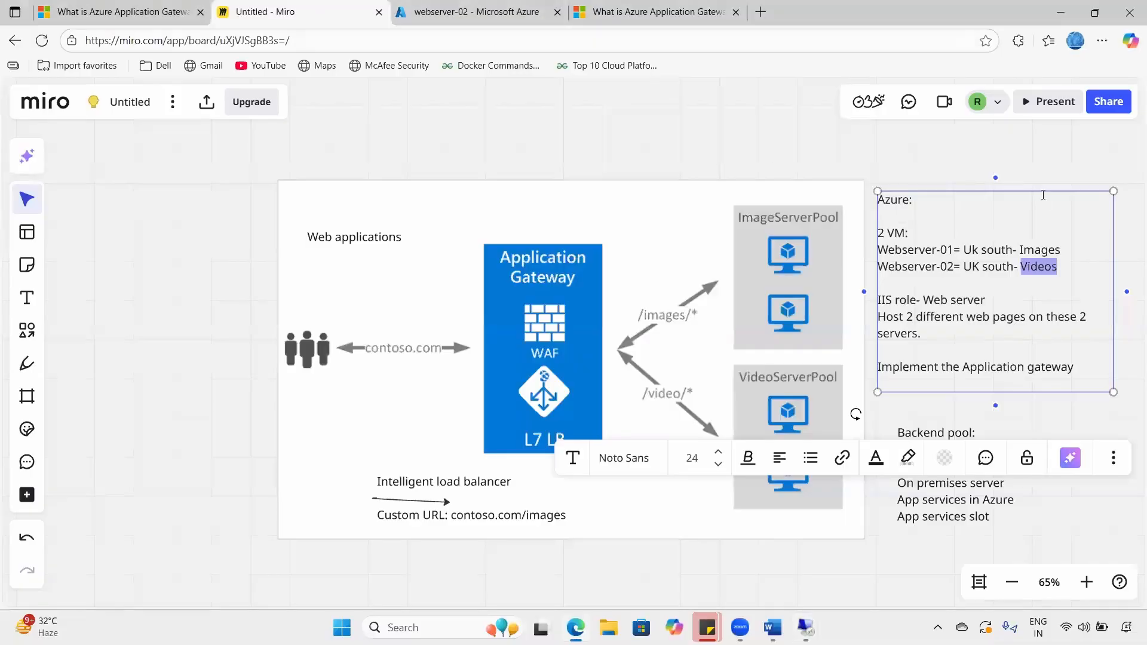
# - Close the Application Gateway article tab and open webserver-01's overview from the virtual machines list in the Azure portal
pyautogui.moveTo(923, 334); pyautogui.dragTo(882, 227)
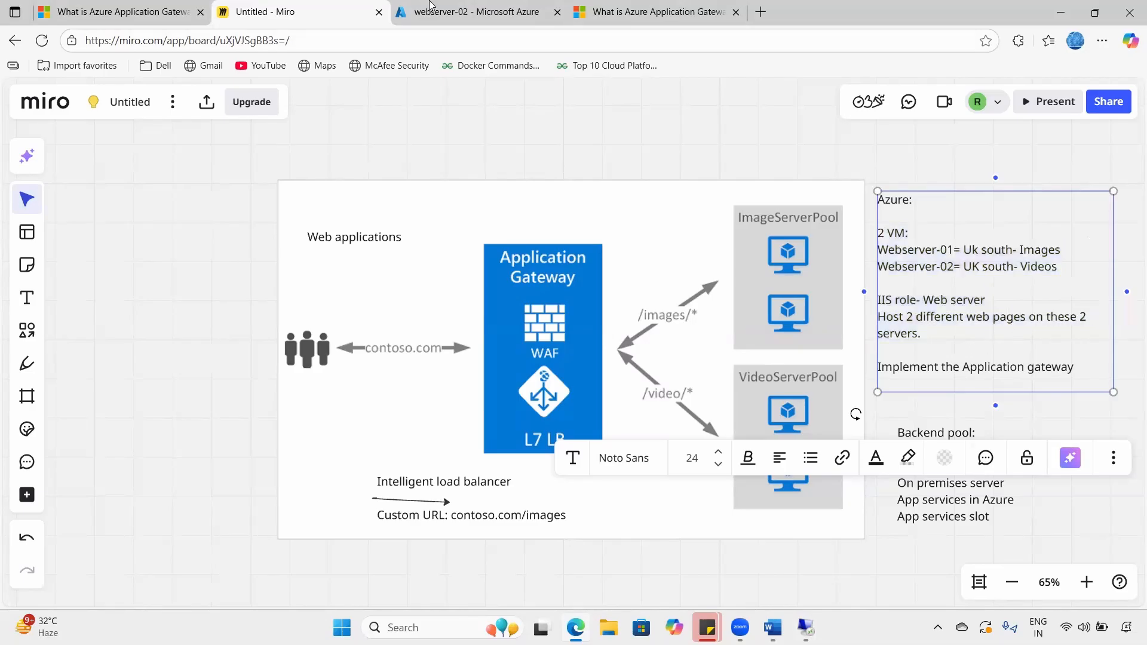
pyautogui.hotkey('ctrl', 'Tab')
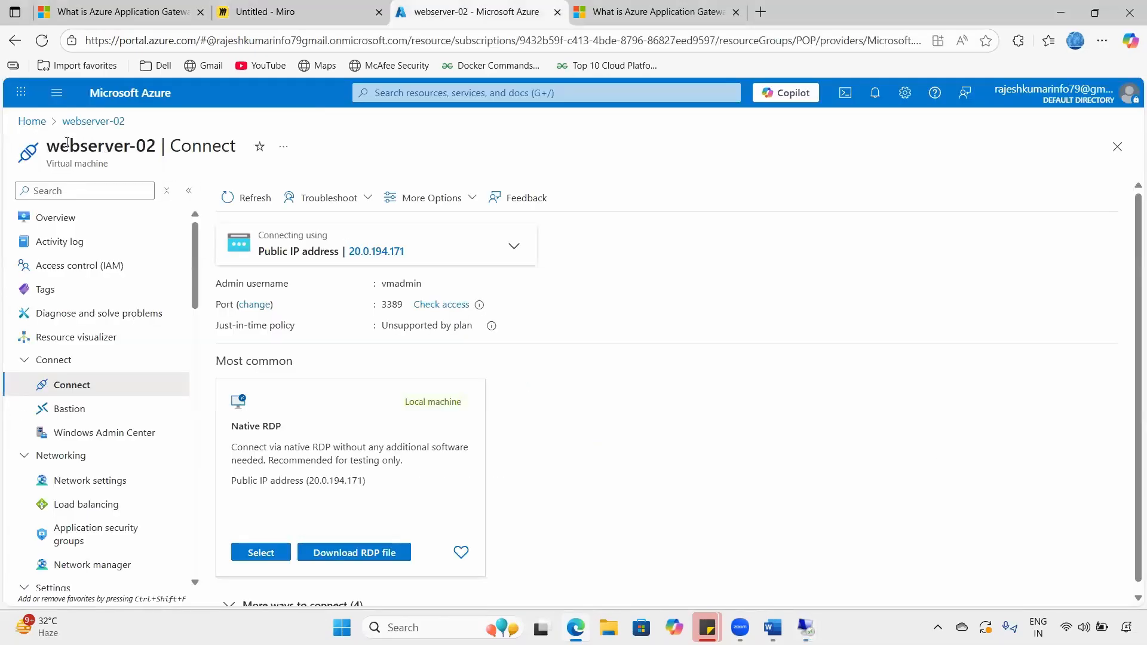
pyautogui.click(736, 12)
pyautogui.click(117, 93)
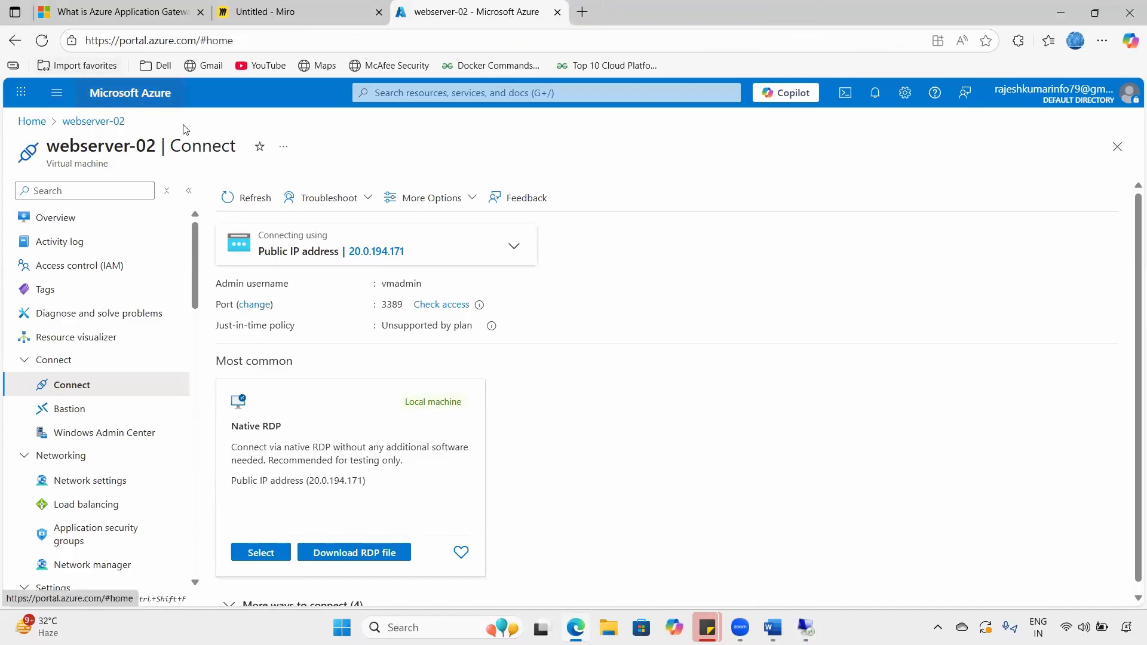
pyautogui.click(287, 191)
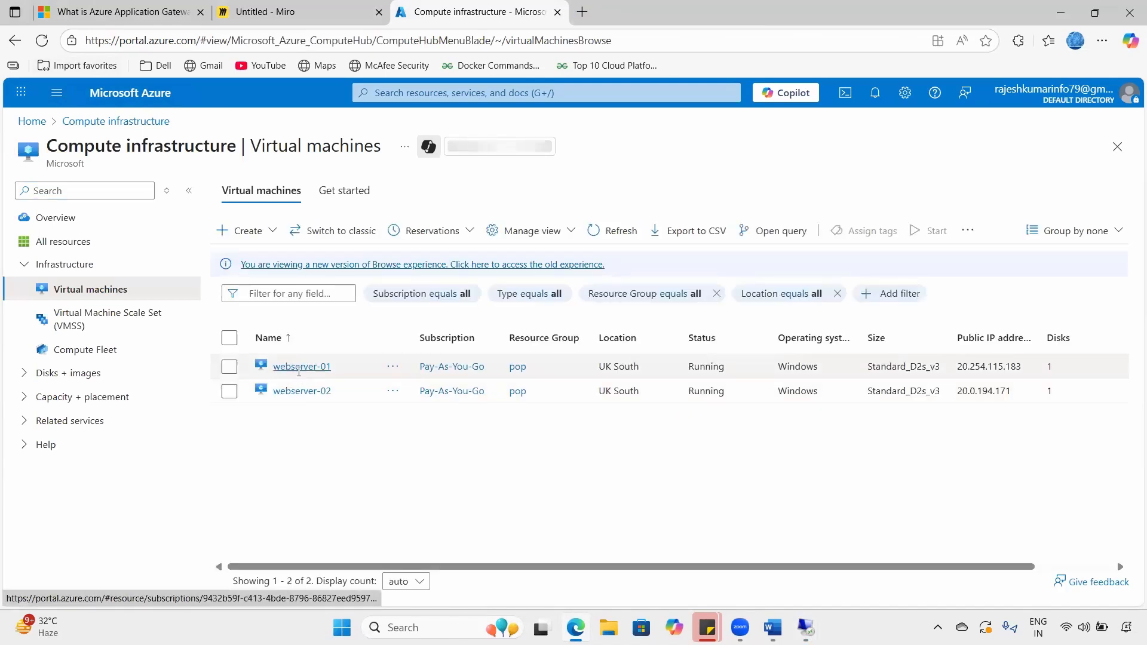
pyautogui.click(300, 375)
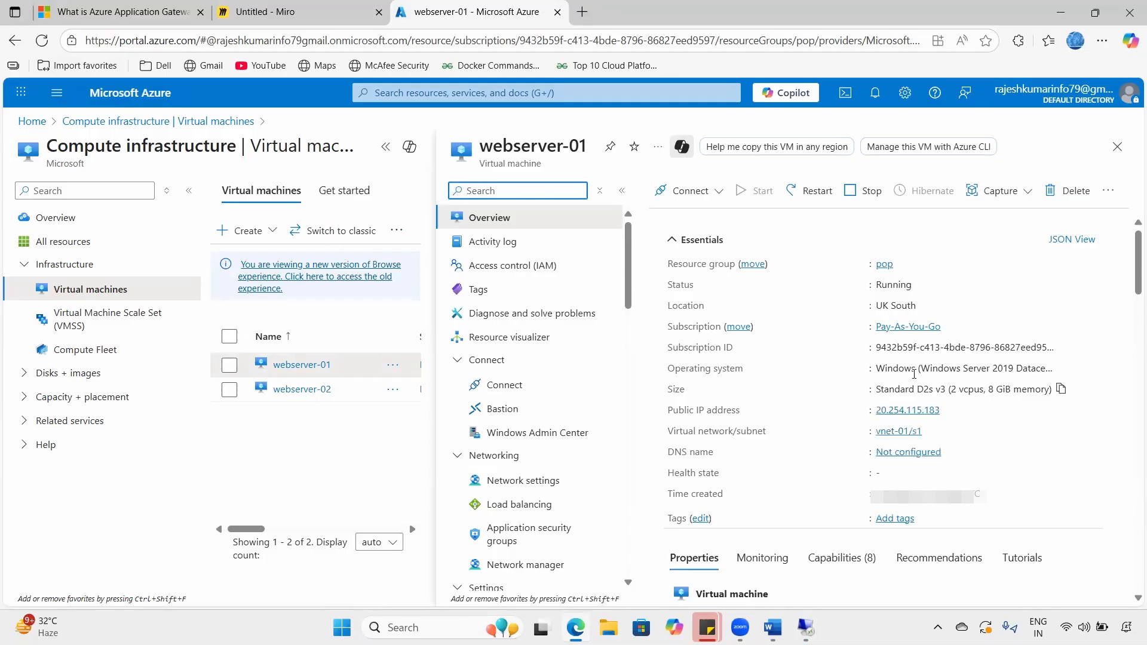
# - Copy webserver-01's public IP address from its overview and open 20.254.115.183/default.html in a new browser tab
pyautogui.click(949, 410)
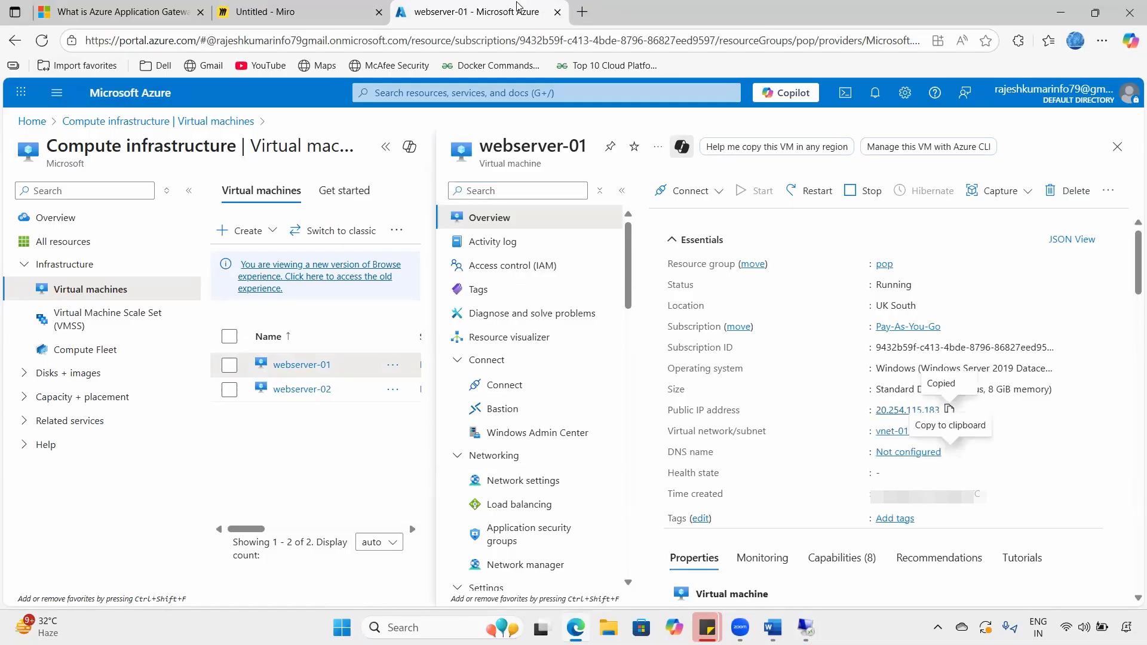
pyautogui.click(583, 12)
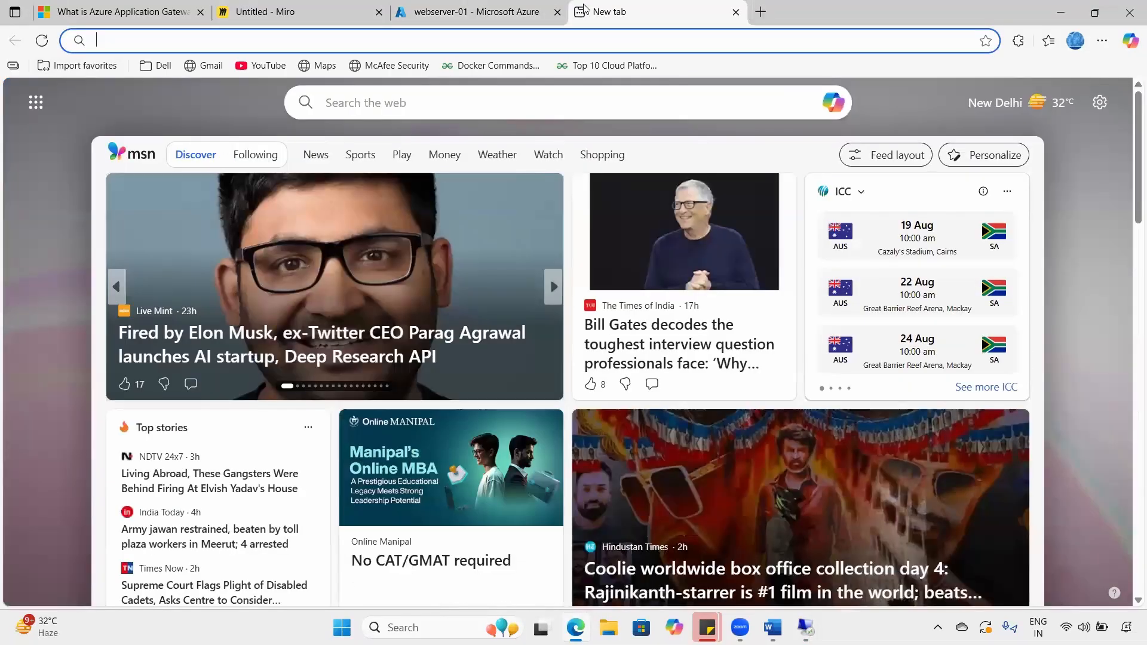
pyautogui.hotkey('ctrl', 'v')
pyautogui.write('/default')
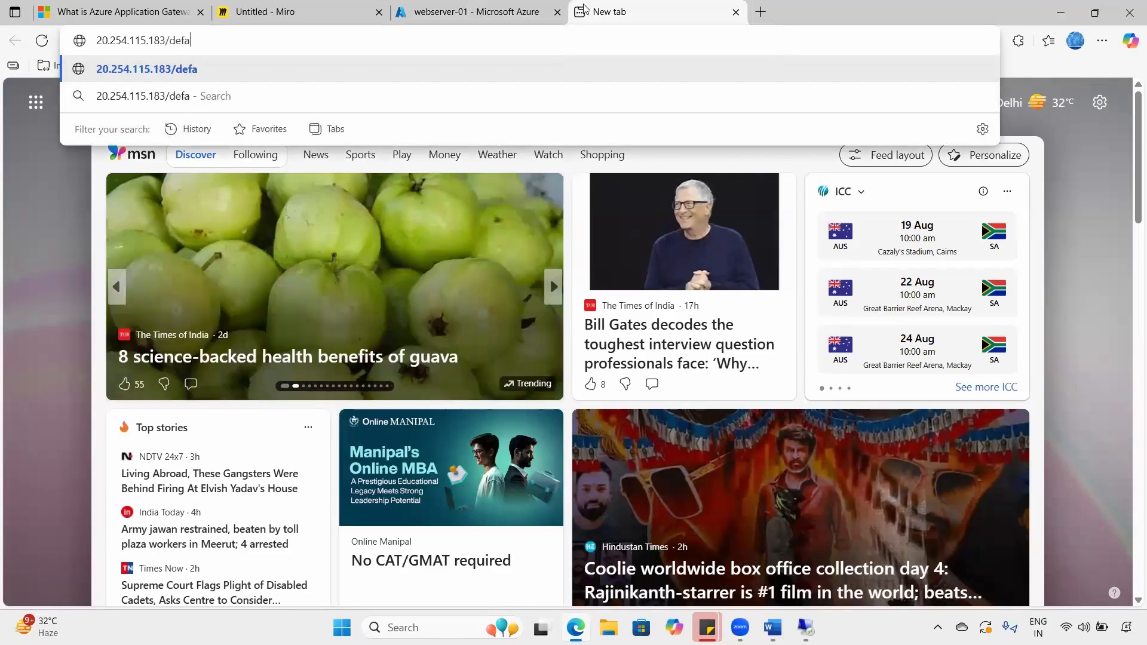
pyautogui.press('BackSpace')
pyautogui.press('BackSpace')
pyautogui.press('BackSpace')
pyautogui.write('ult.html')
pyautogui.press('Return')
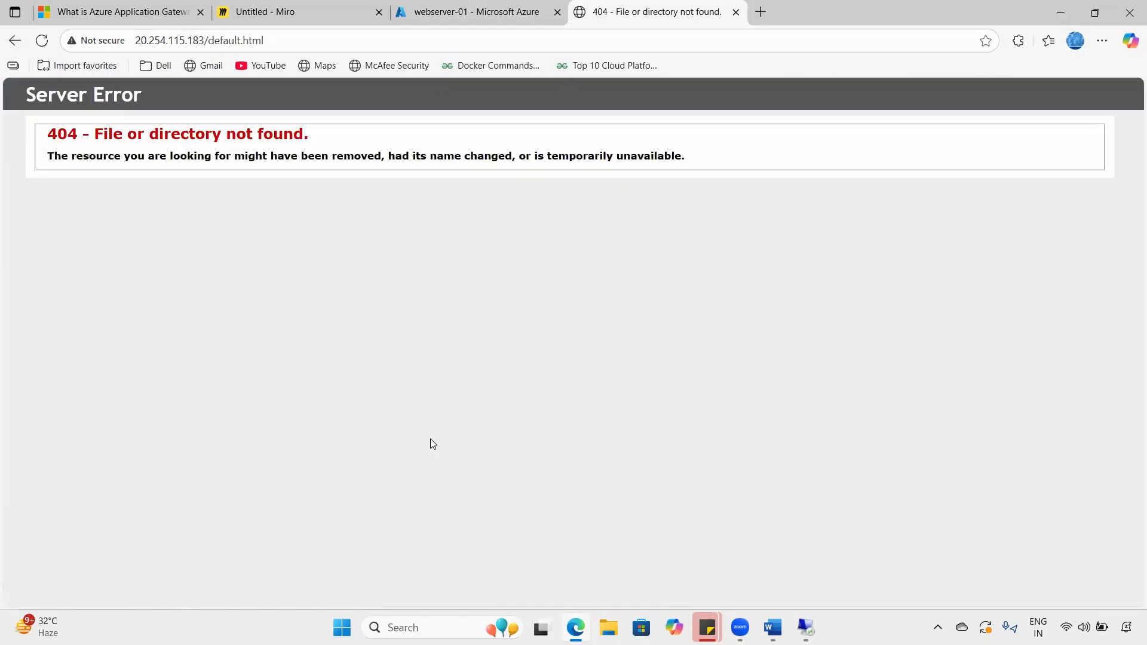
# - Correct the address to 20.254.115.183/images/default.html, load it, and check the heading of webserver-01's images page
pyautogui.click(334, 36)
pyautogui.click(333, 36)
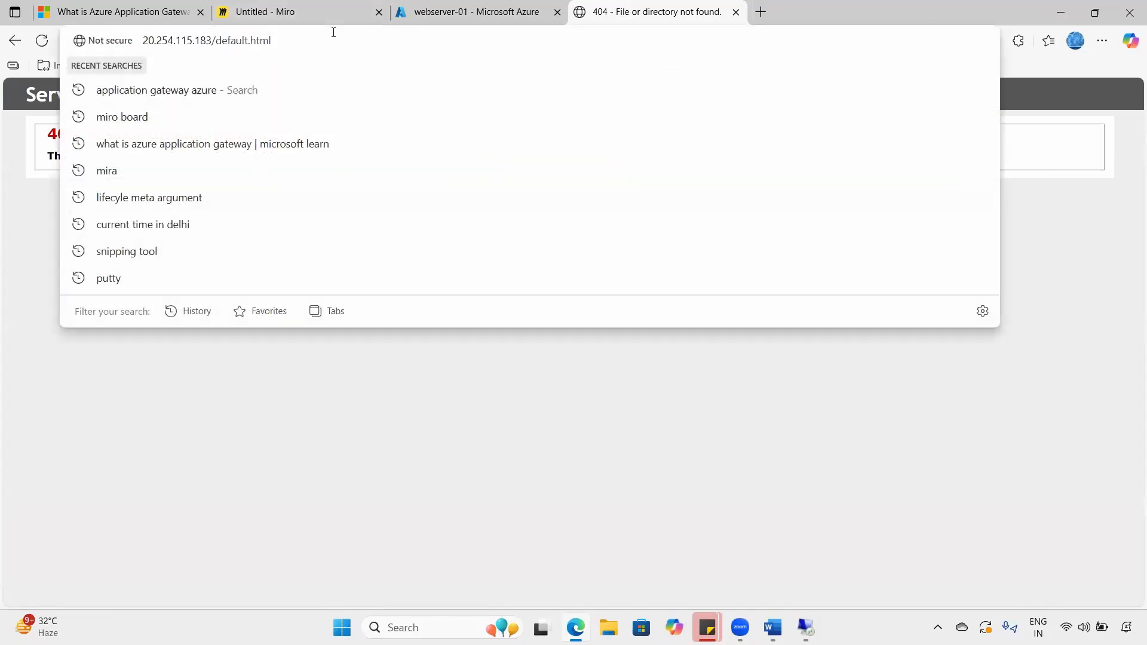
pyautogui.press('BackSpace')
pyautogui.press('BackSpace')
pyautogui.press('BackSpace')
pyautogui.press('BackSpace')
pyautogui.press('BackSpace')
pyautogui.press('BackSpace')
pyautogui.press('BackSpace')
pyautogui.press('BackSpace')
pyautogui.press('BackSpace')
pyautogui.press('BackSpace')
pyautogui.press('BackSpace')
pyautogui.press('BackSpace')
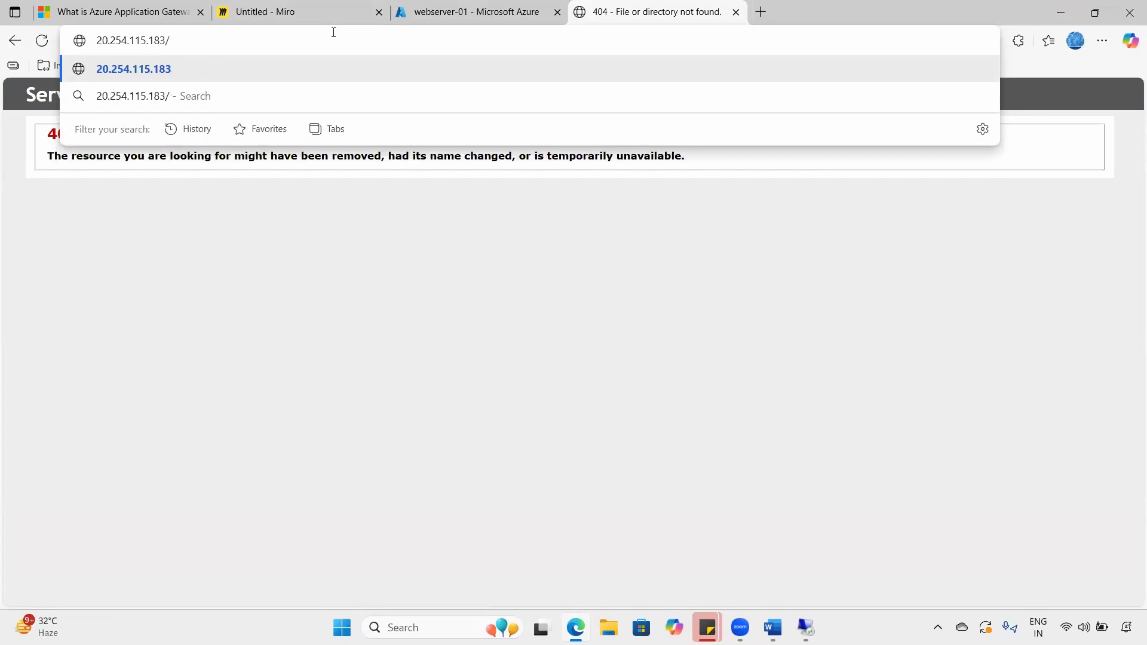
pyautogui.click(472, 12)
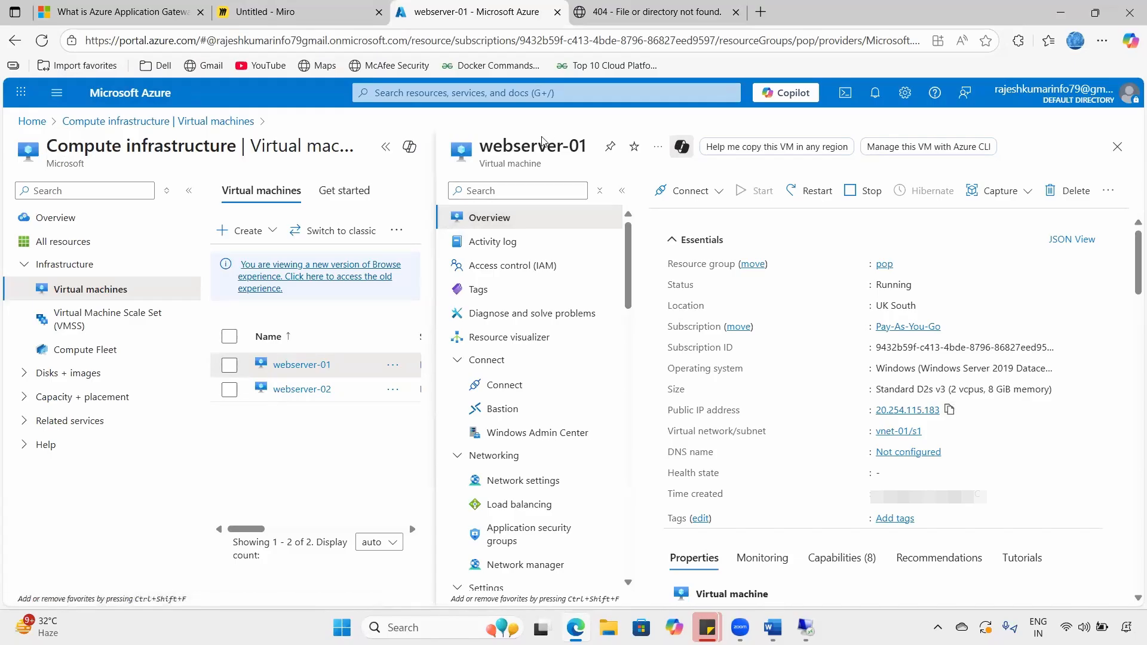
pyautogui.tripleClick(594, 144)
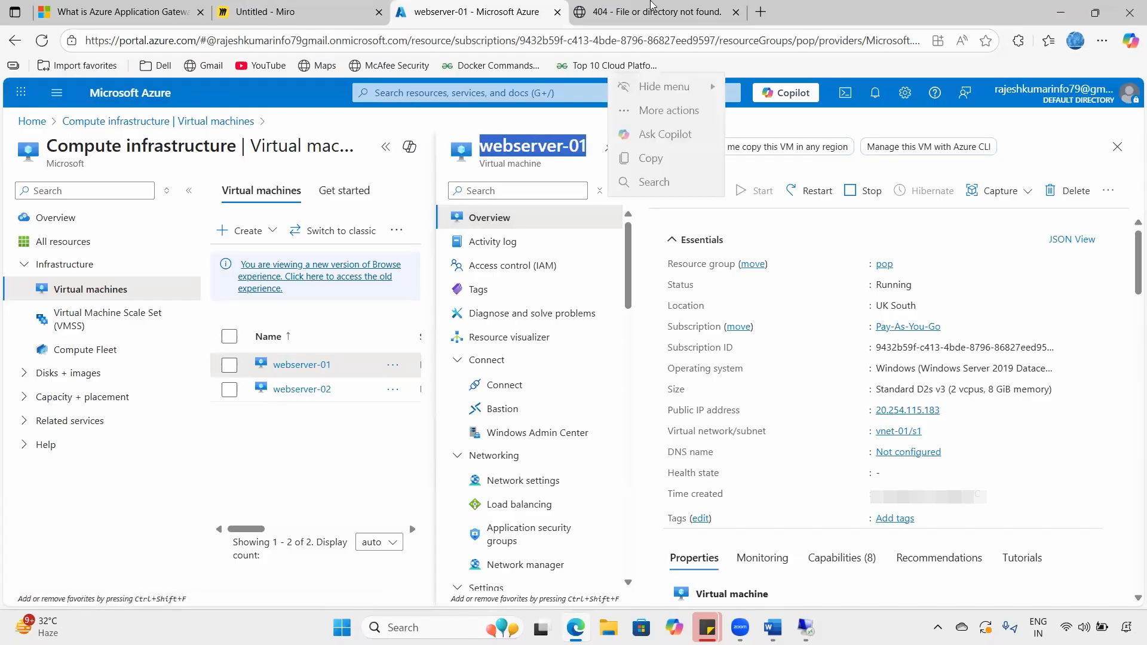
pyautogui.click(652, 9)
pyautogui.write('images')
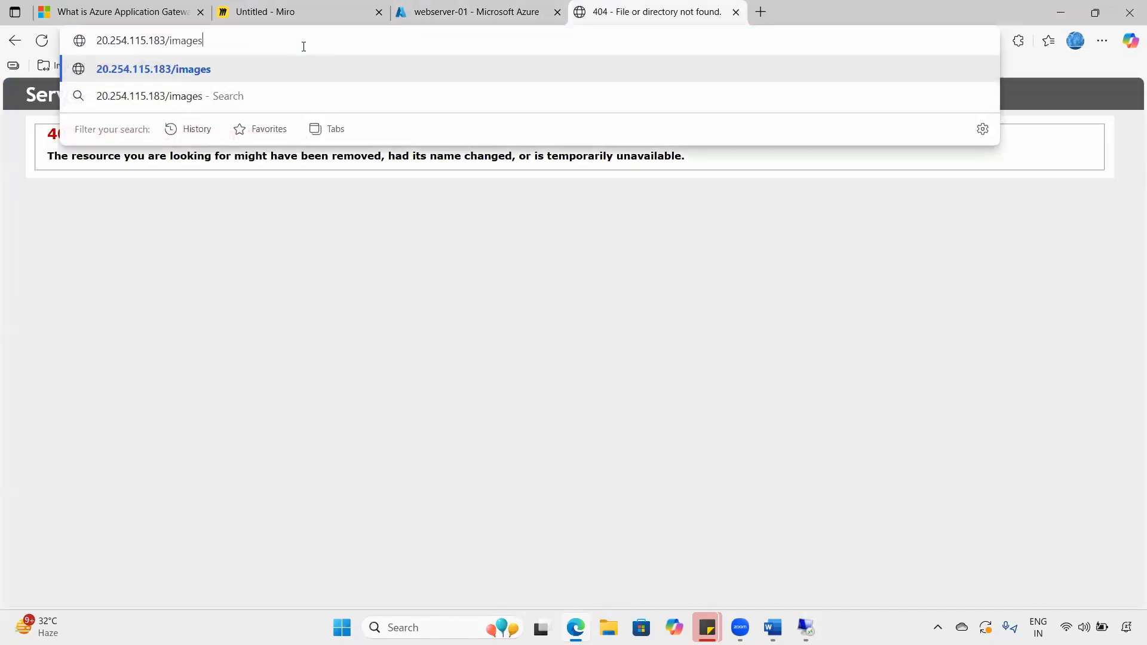
pyautogui.write('/default')
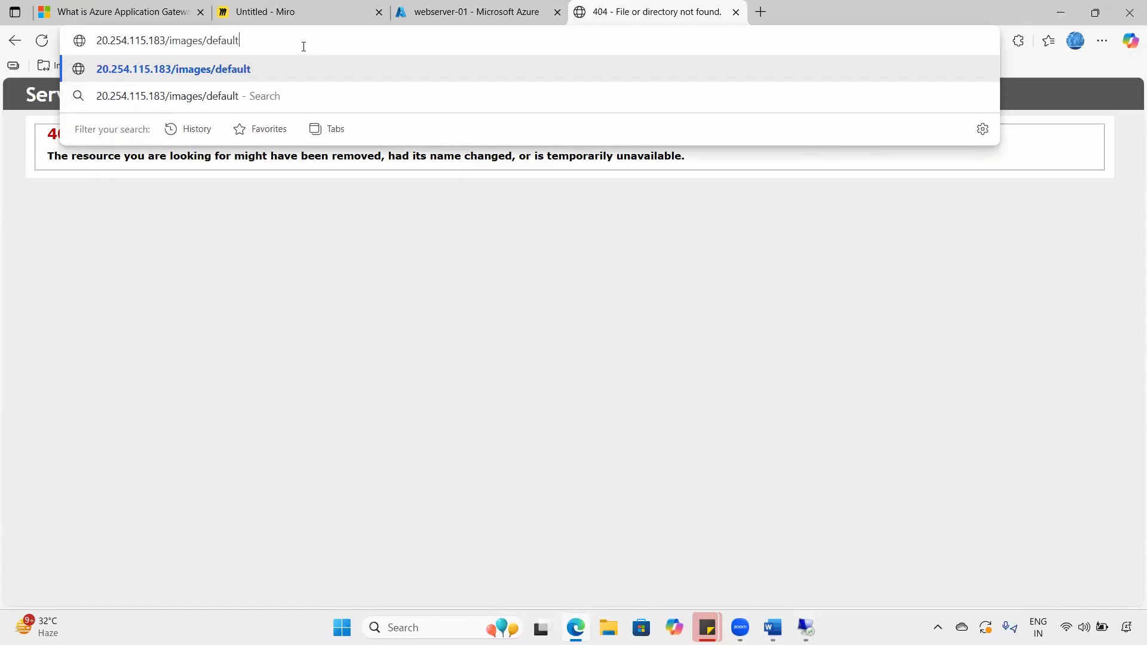
pyautogui.write('.html')
pyautogui.press('Return')
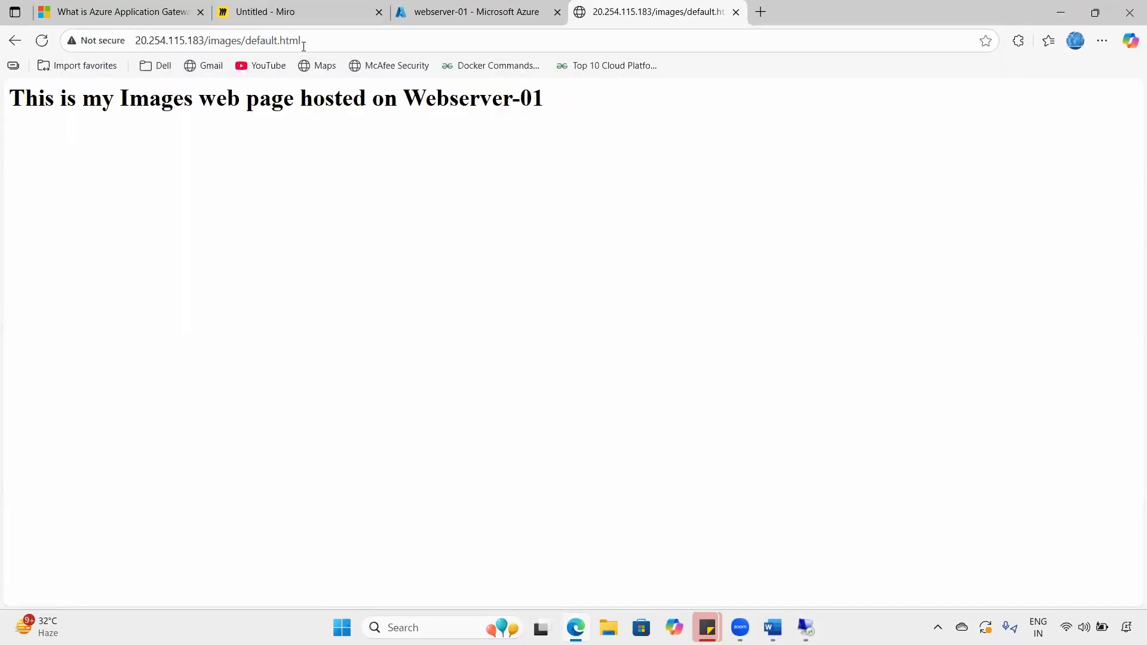
pyautogui.moveTo(85, 99); pyautogui.dragTo(577, 124)
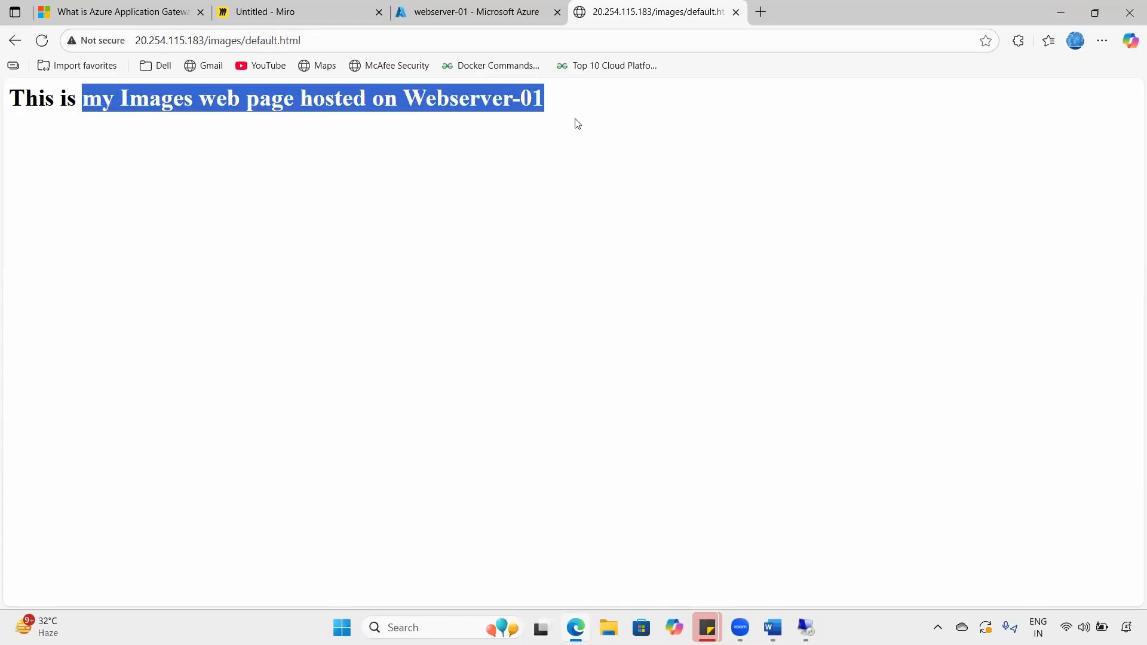
pyautogui.moveTo(174, 102); pyautogui.dragTo(457, 122)
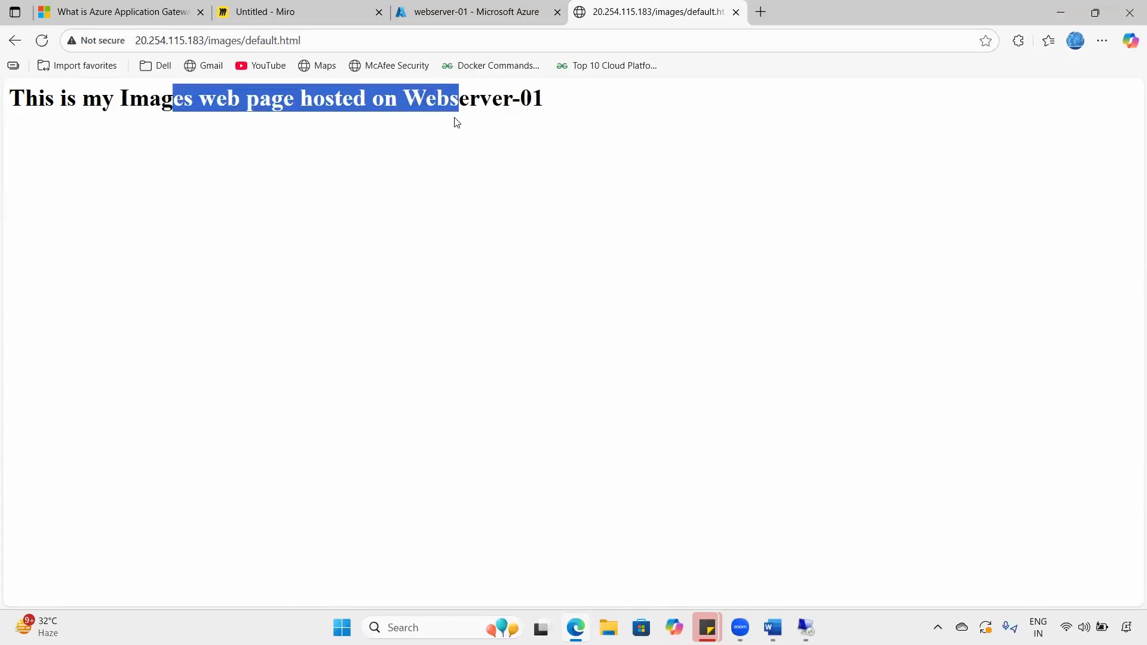
# - Copy webserver-02's public IP address from the Azure portal and open 20.0.194.171/videos/default.html in a new browser tab
pyautogui.hotkey('ctrl', 'shift', 'Tab')
pyautogui.click(299, 389)
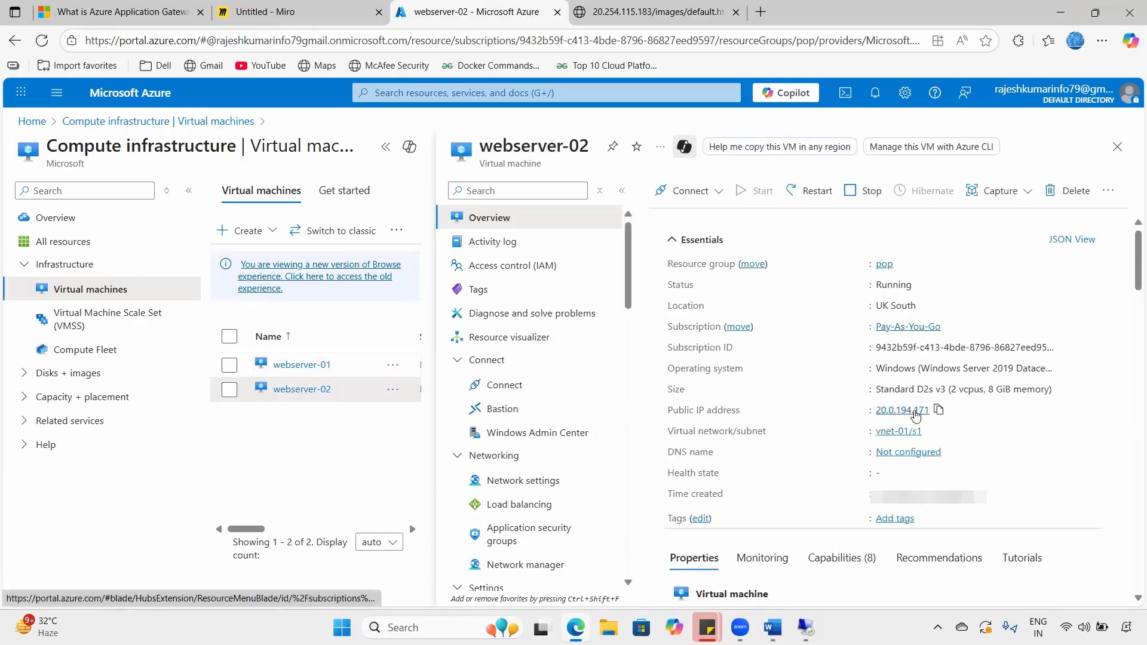
pyautogui.click(938, 412)
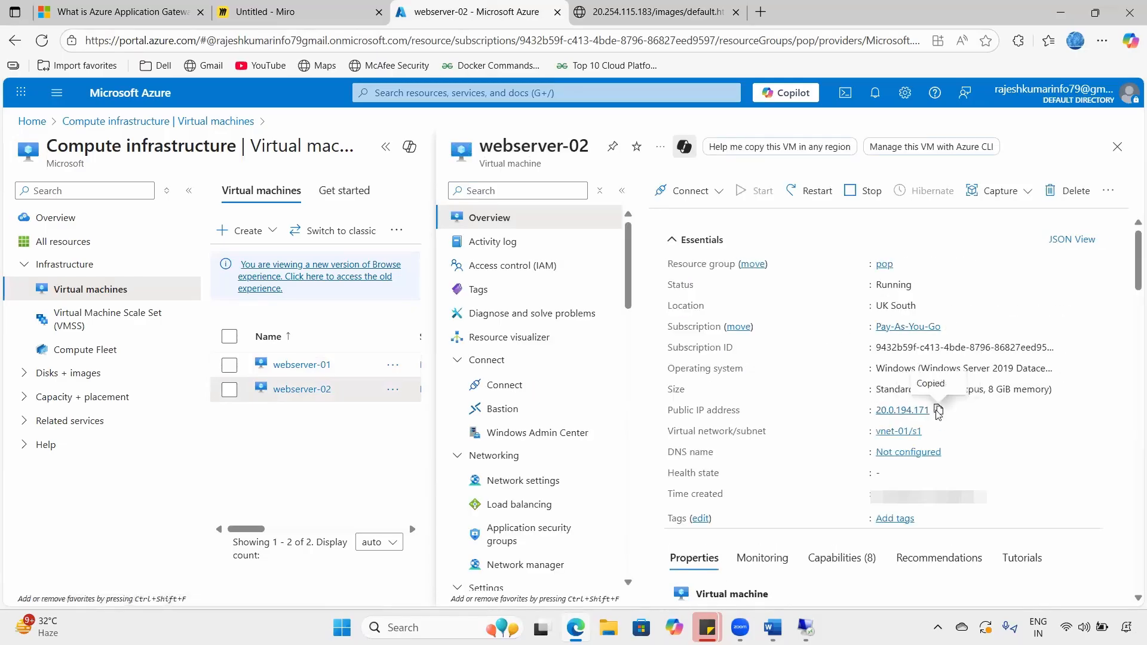
pyautogui.click(768, 5)
pyautogui.hotkey('ctrl', 'v')
pyautogui.write('/')
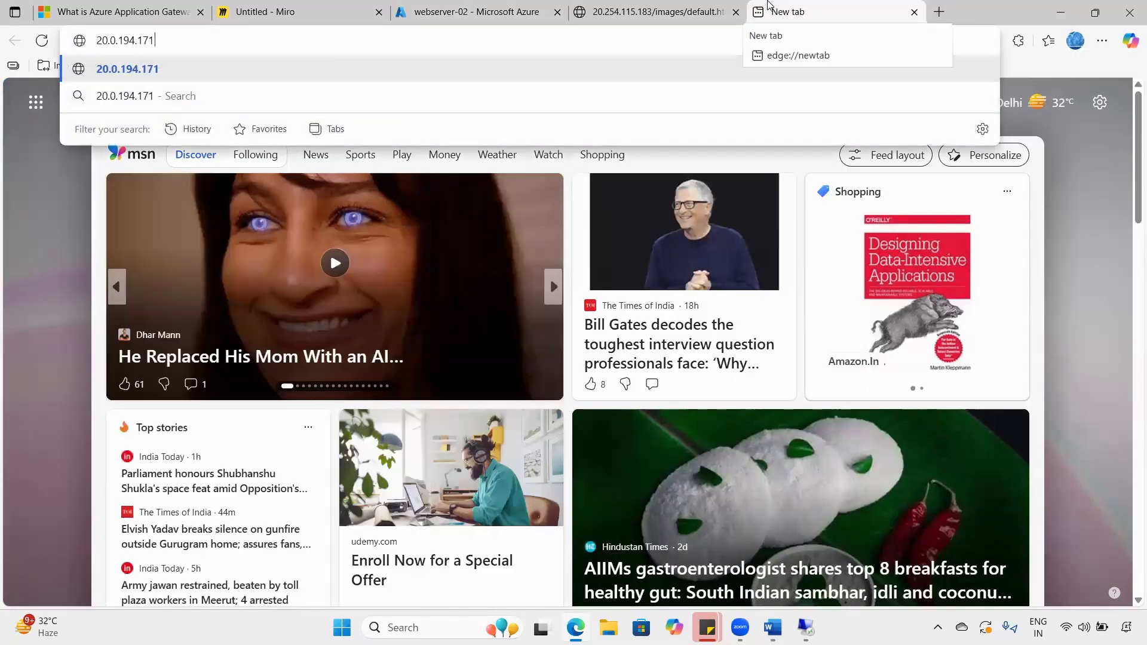
pyautogui.write('videos')
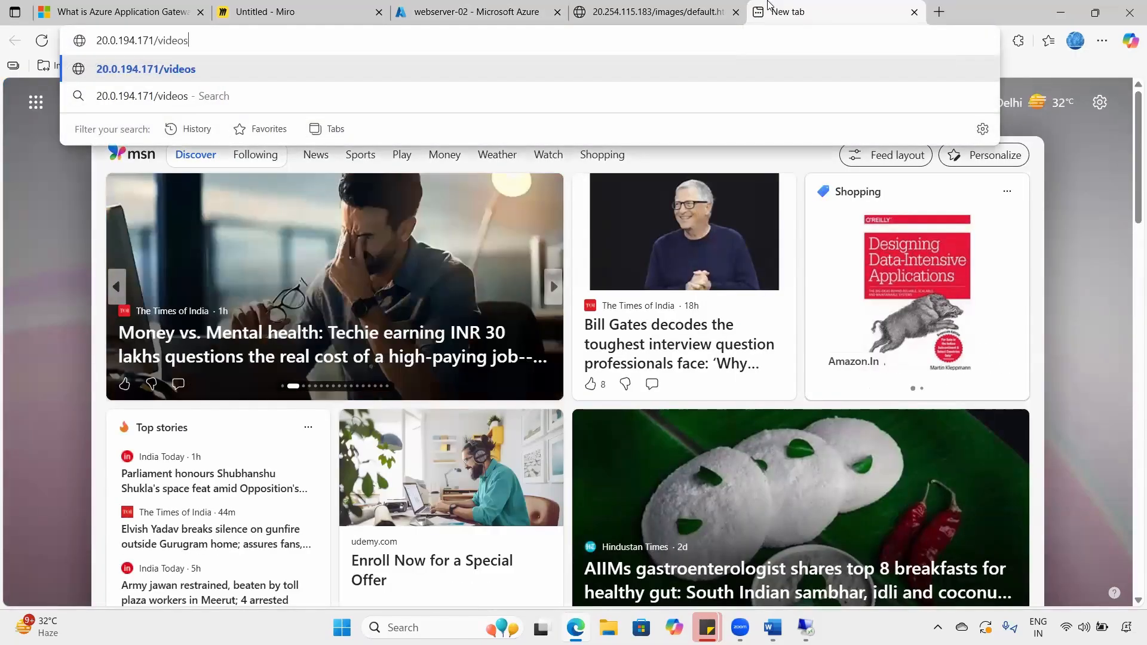
pyautogui.write('/default.htmll')
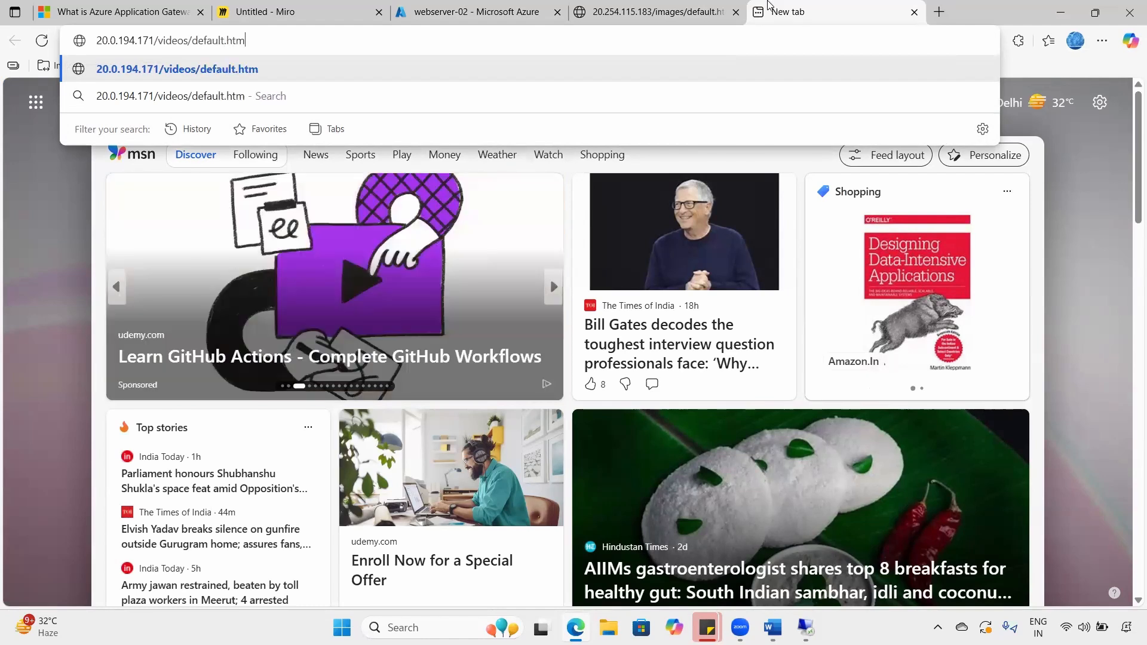
pyautogui.press('Return')
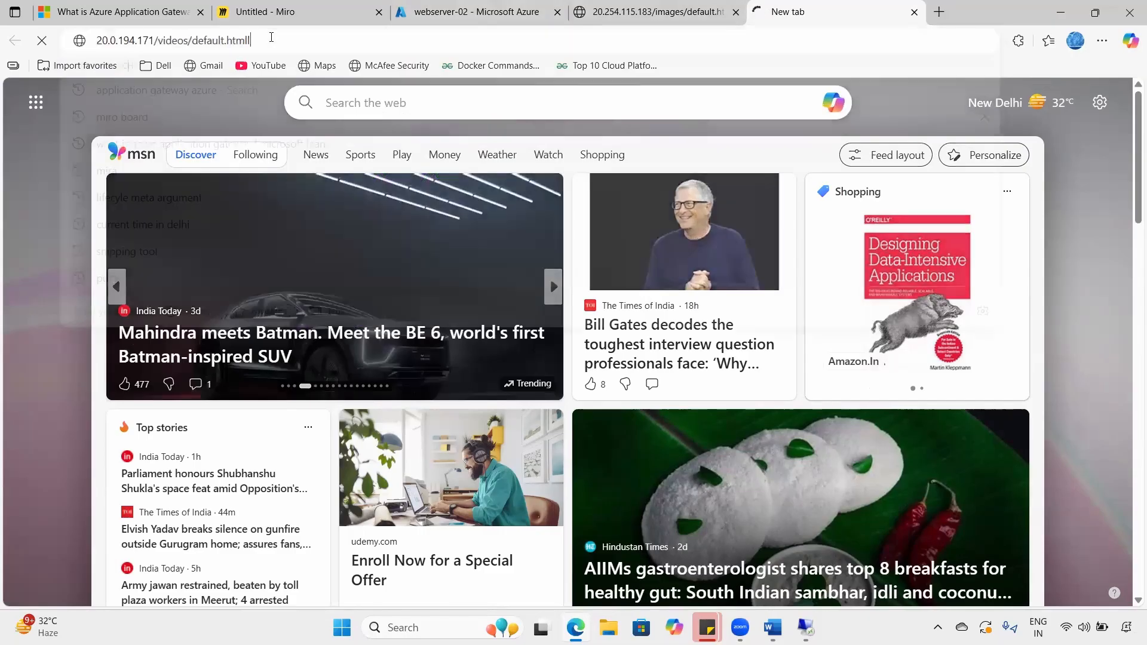
pyautogui.click(272, 40)
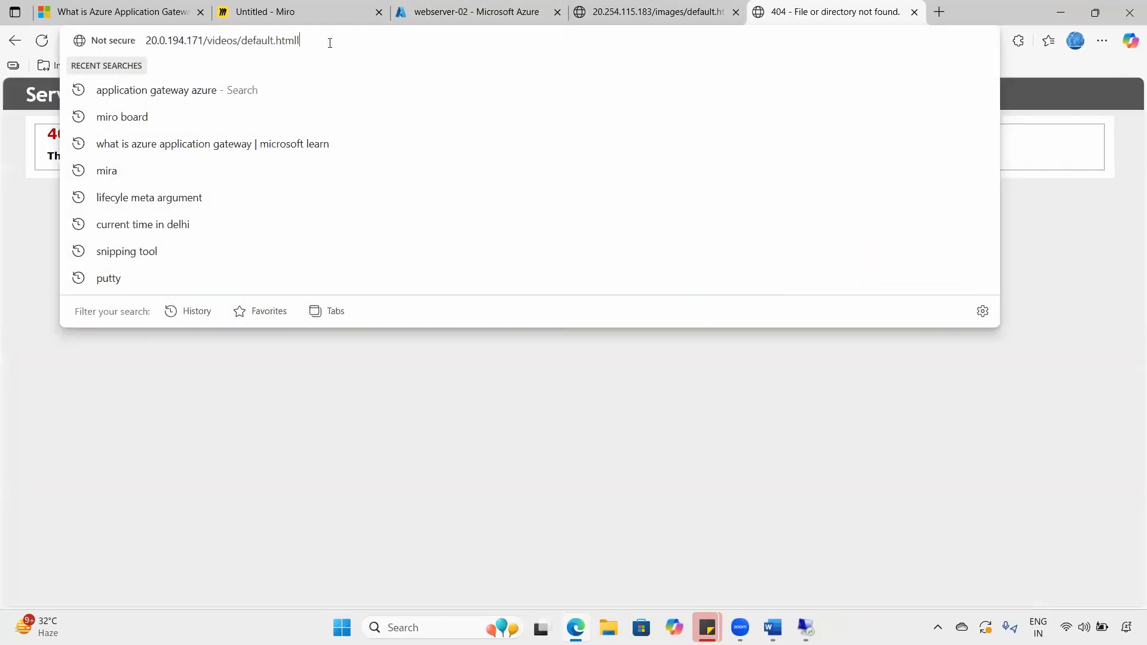
pyautogui.press('BackSpace')
pyautogui.press('Return')
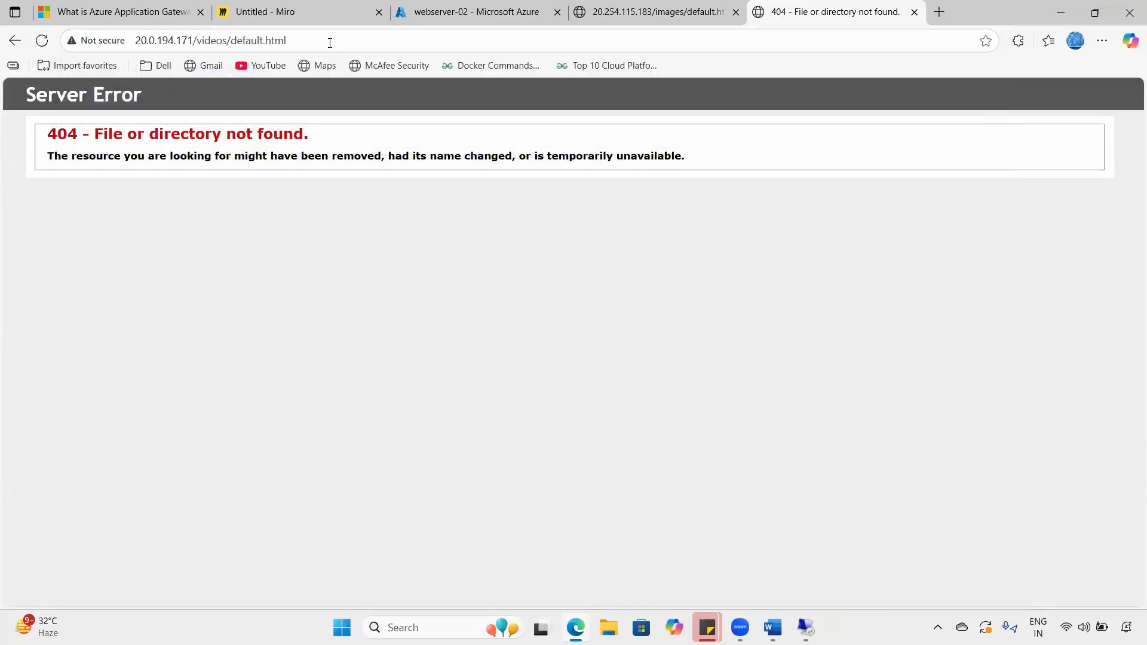
# - Reload the videos page and compare its address with the public IP on webserver-02's overview
pyautogui.click(330, 42)
pyautogui.click(41, 41)
pyautogui.click(325, 45)
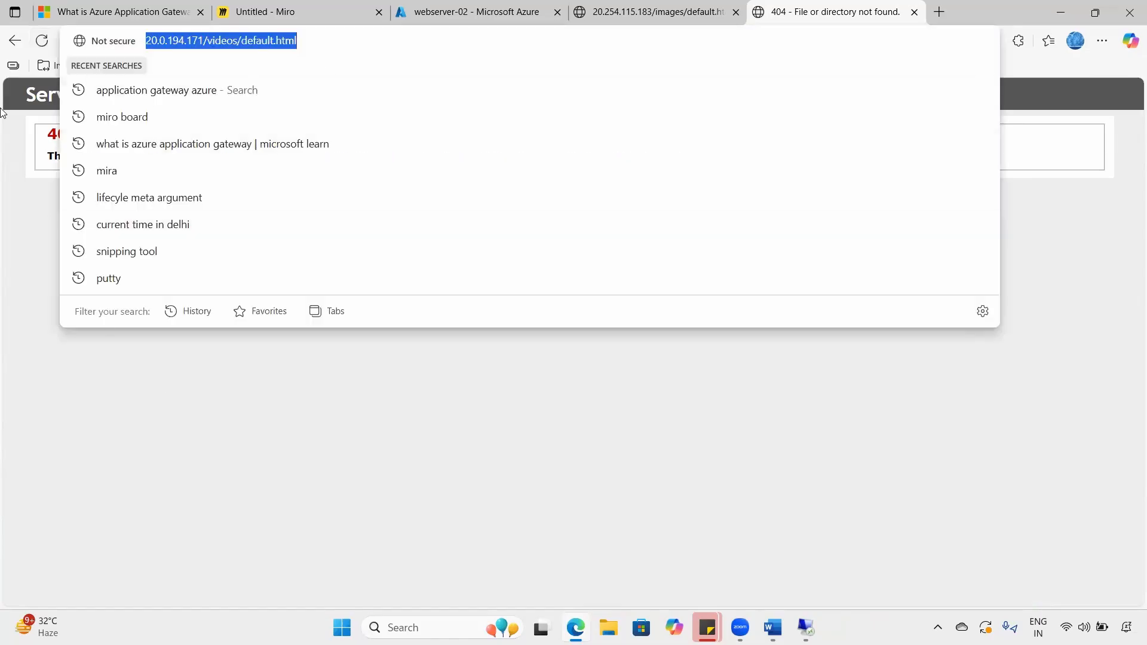
pyautogui.click(42, 41)
pyautogui.click(331, 46)
pyautogui.press('Return')
pyautogui.click(501, 7)
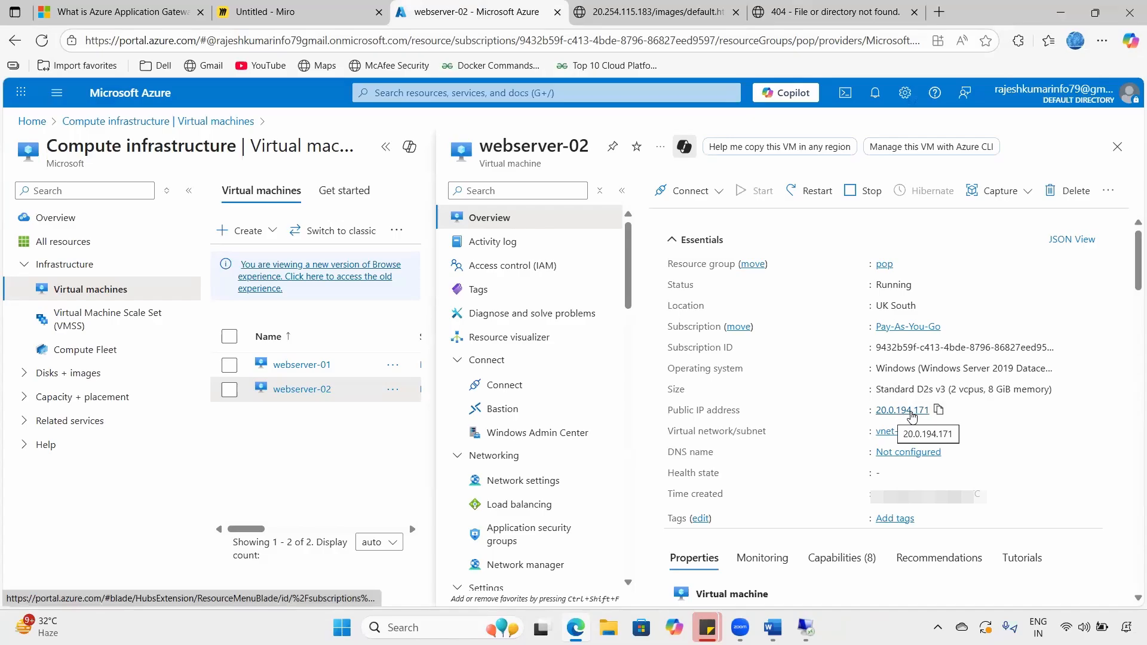
pyautogui.click(798, 11)
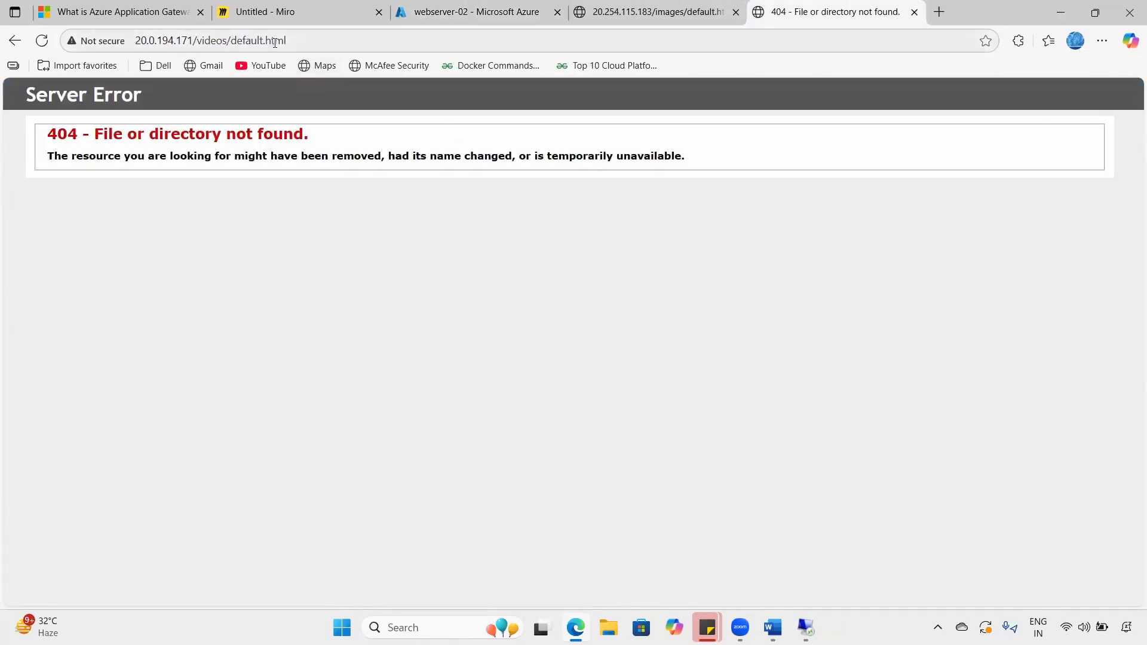
# - Switch to the webserver-02 remote session and inspect the contents of C:\inetpub\wwwroot in File Explorer
pyautogui.moveTo(807, 627)
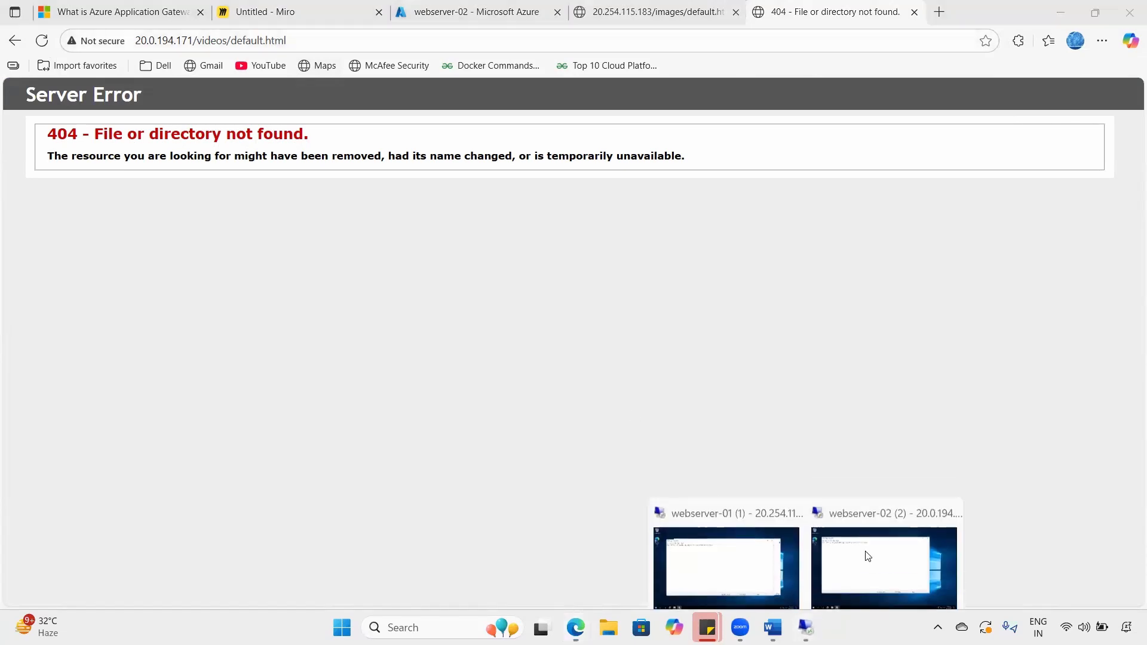
pyautogui.click(869, 556)
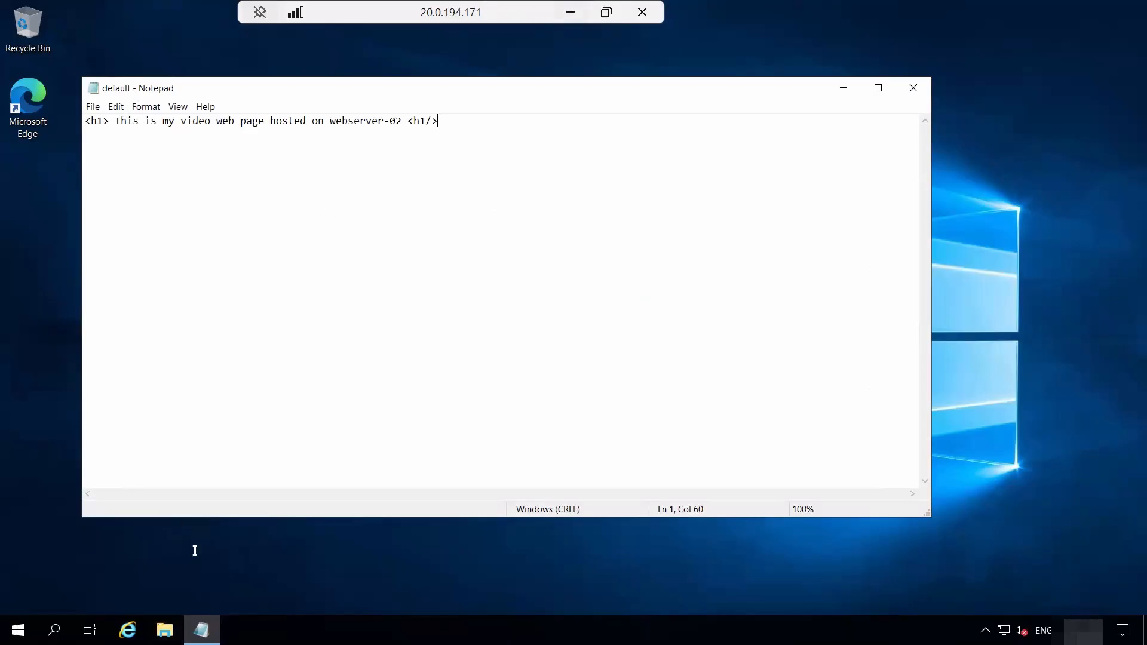
pyautogui.click(165, 630)
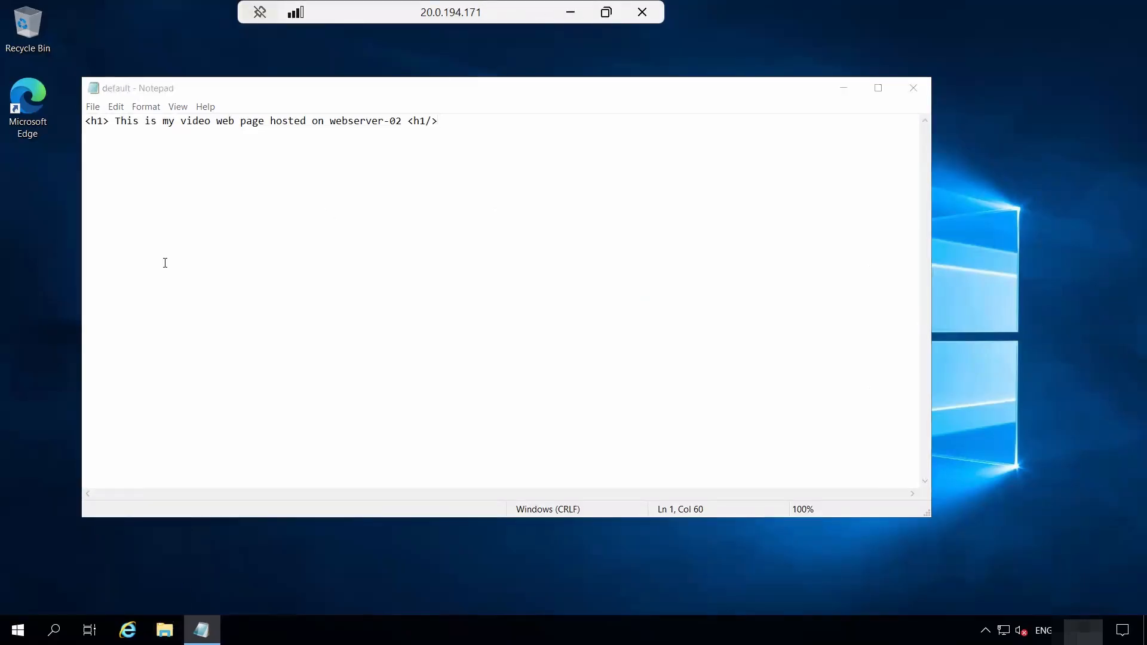
pyautogui.click(206, 273)
pyautogui.click(371, 345)
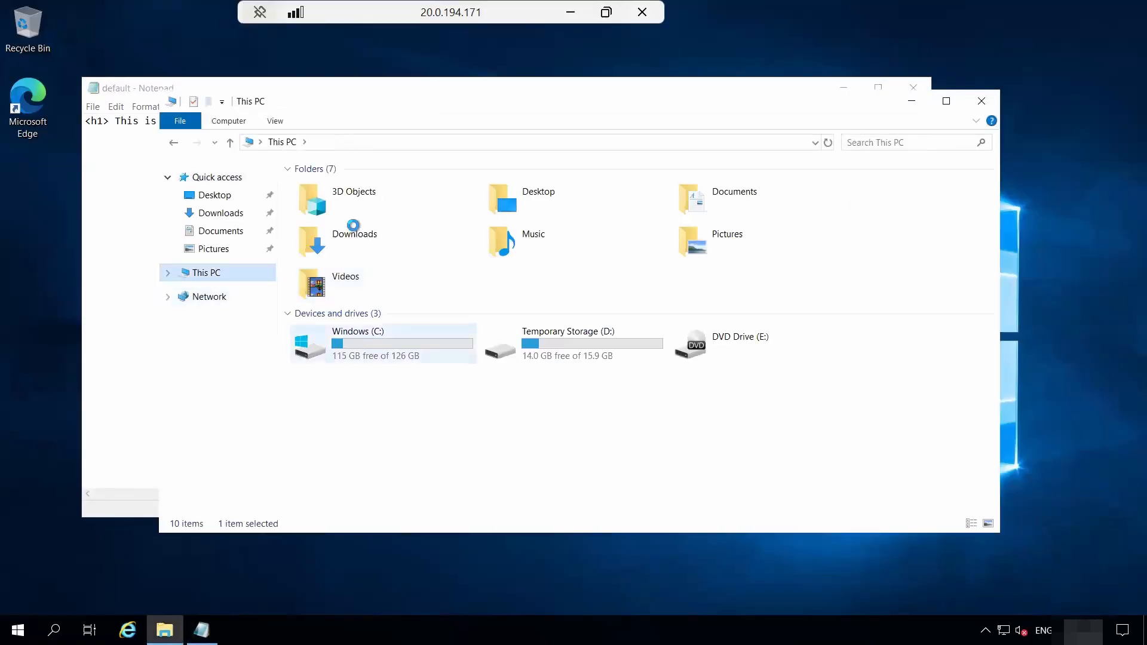
pyautogui.doubleClick(341, 189)
pyautogui.doubleClick(315, 250)
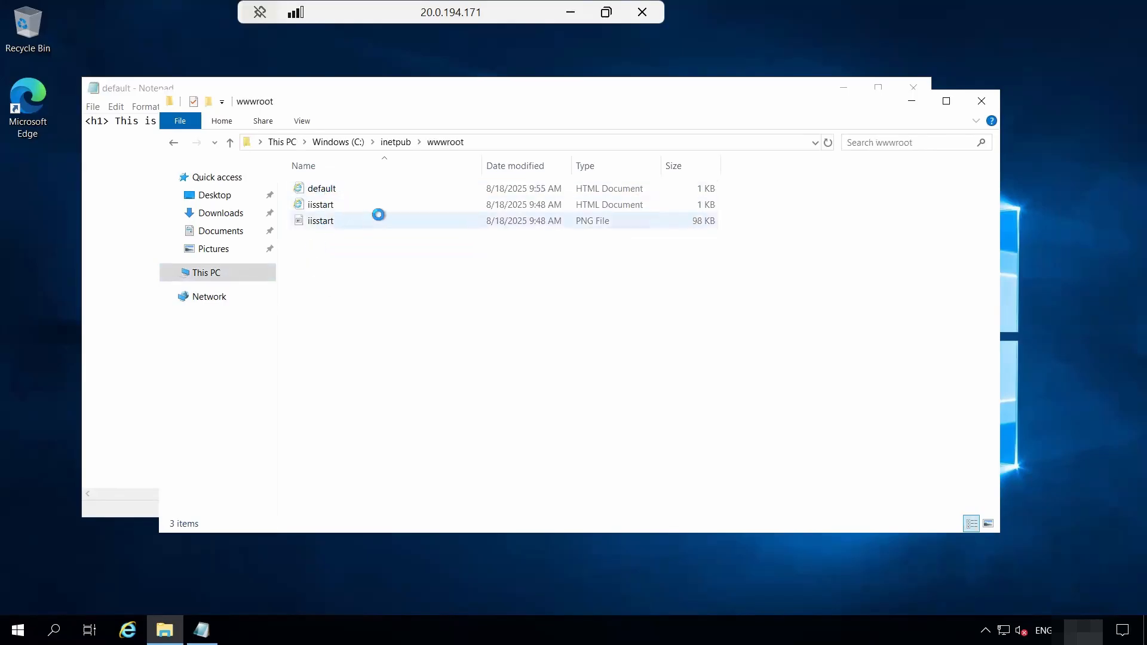
# - Start saving the open video page in Notepad under a new location and browse to C:\inetpub\wwwroot
pyautogui.click(127, 89)
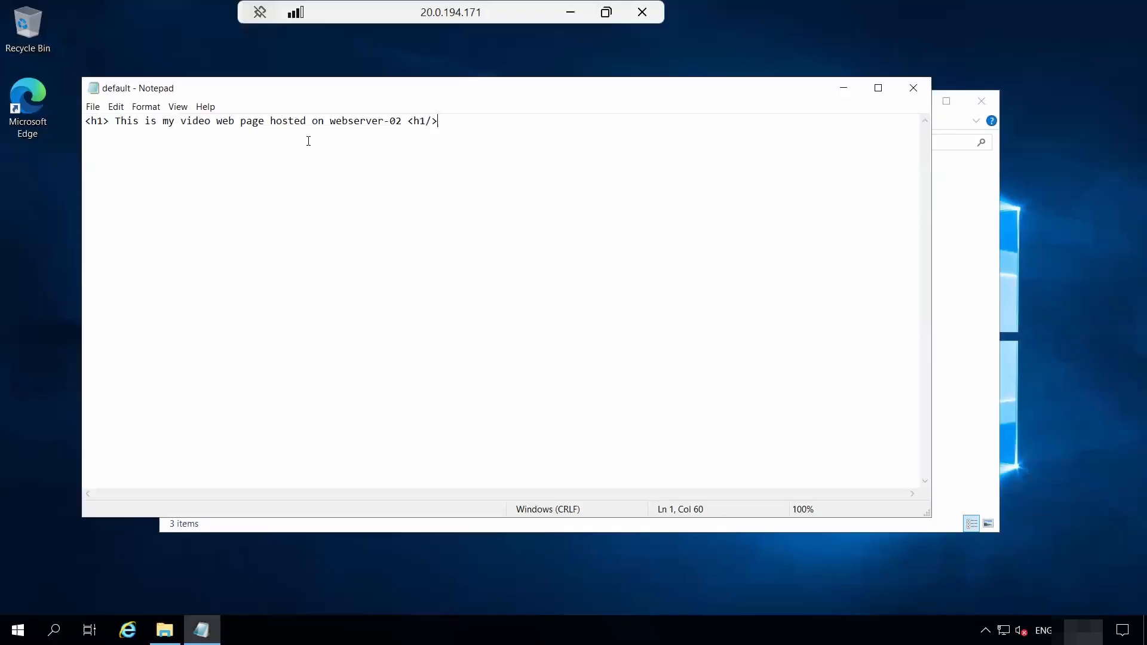
pyautogui.click(93, 107)
pyautogui.click(131, 165)
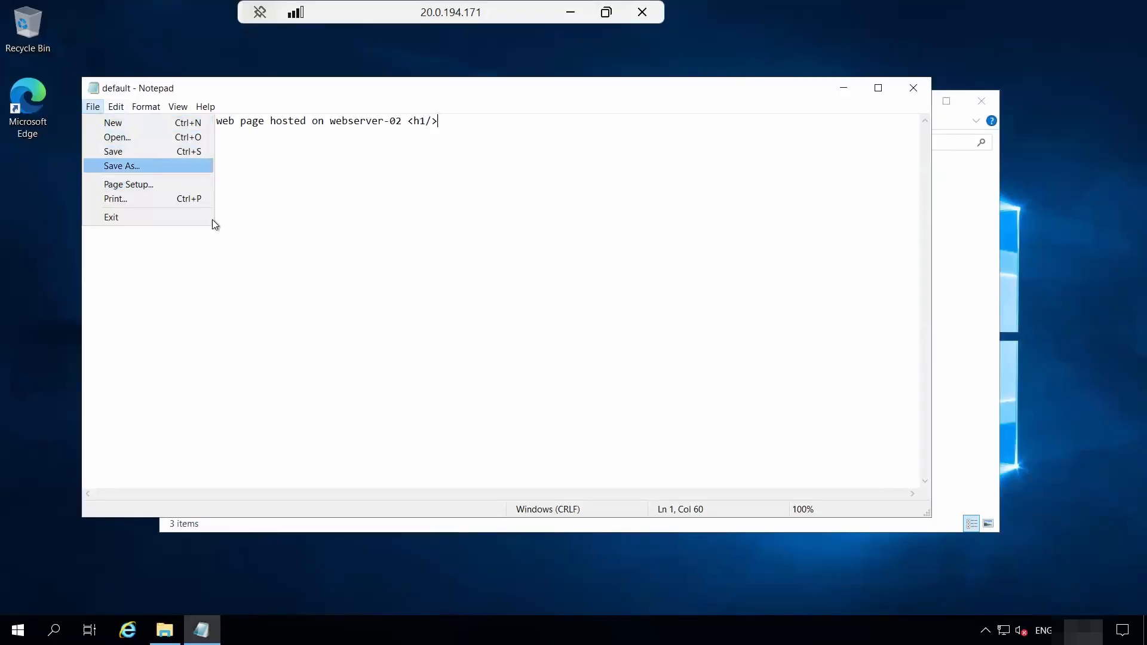
pyautogui.click(179, 304)
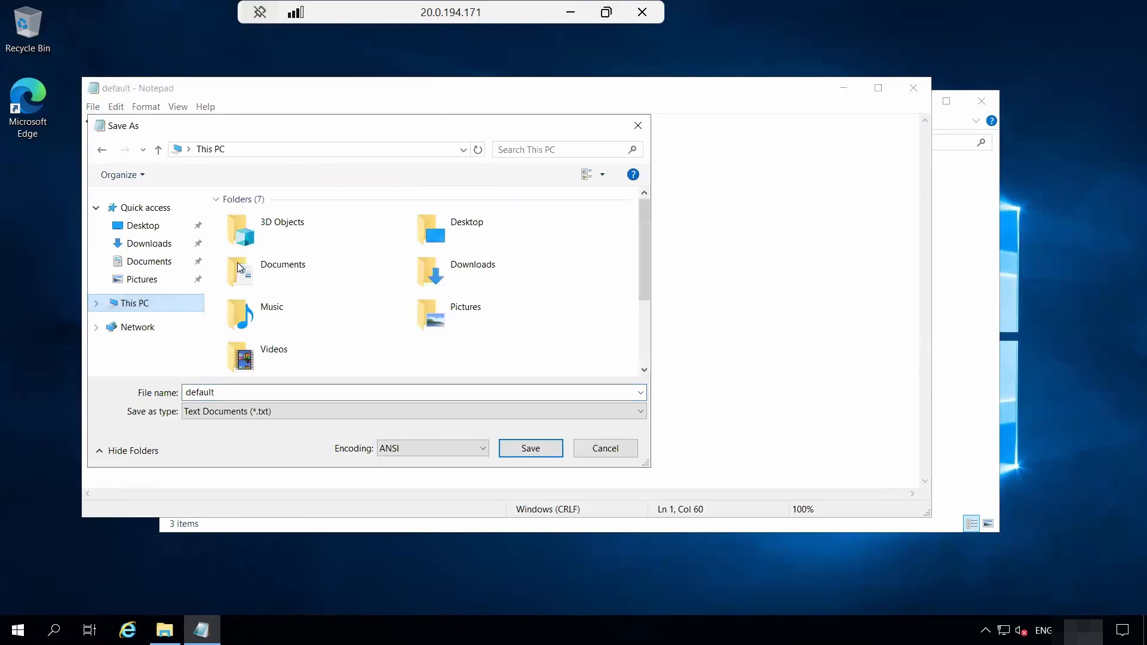
pyautogui.scroll(-2, 287, 302)
pyautogui.doubleClick(297, 311)
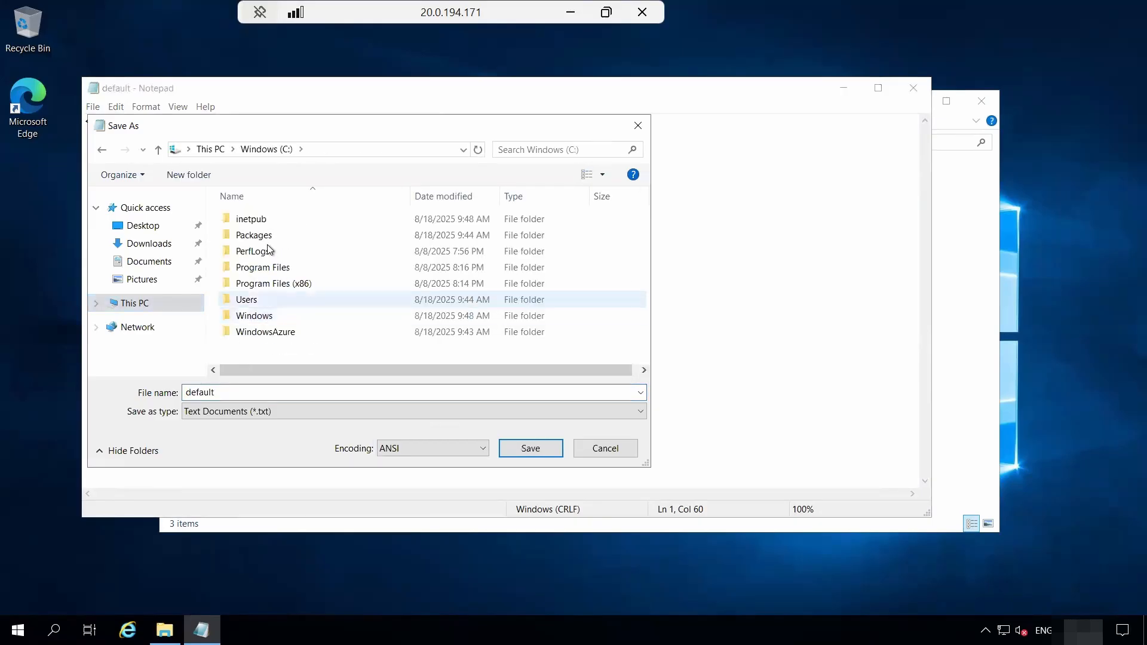
pyautogui.doubleClick(269, 219)
pyautogui.doubleClick(266, 283)
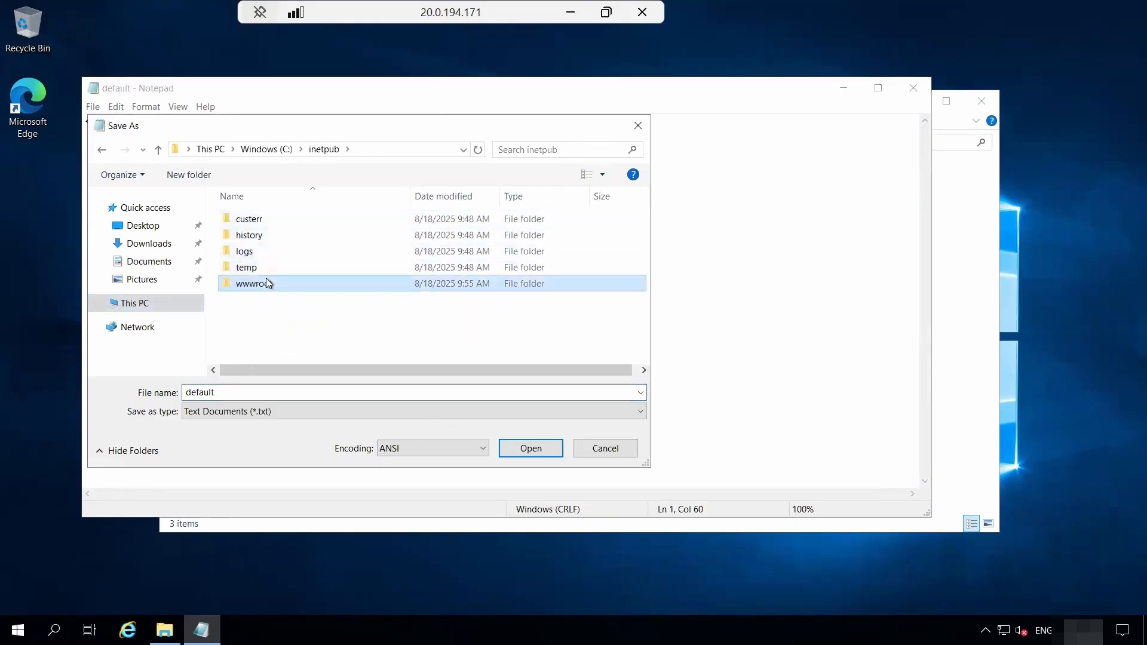
# - Create a folder named videos inside wwwroot and open it as the save location
pyautogui.click(197, 174)
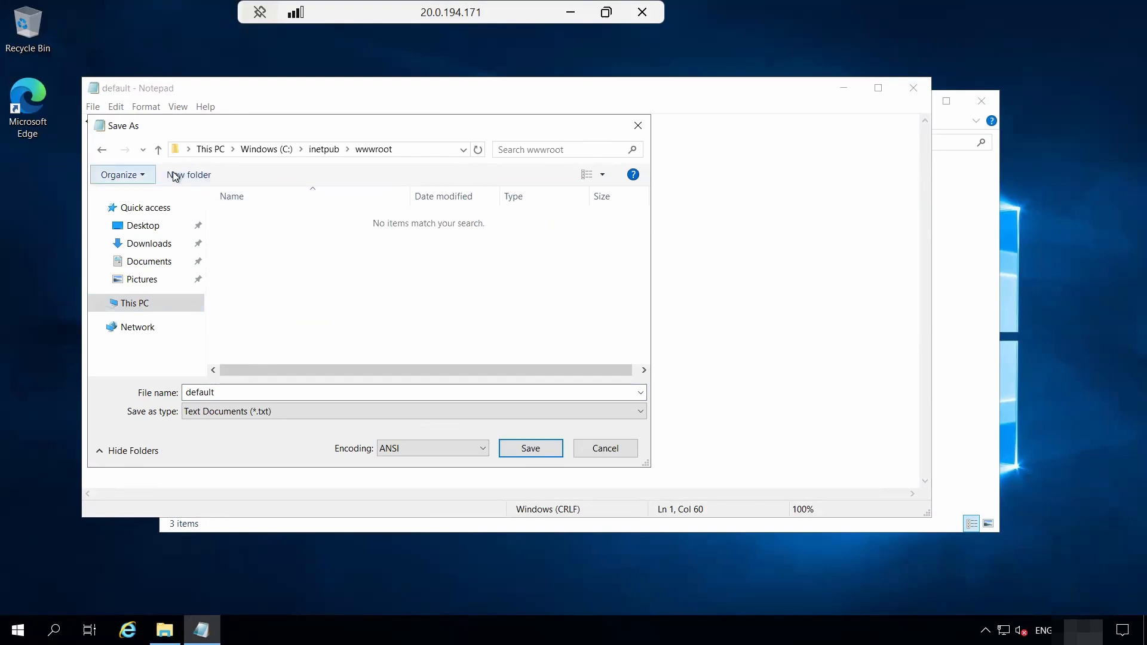
pyautogui.write('videos')
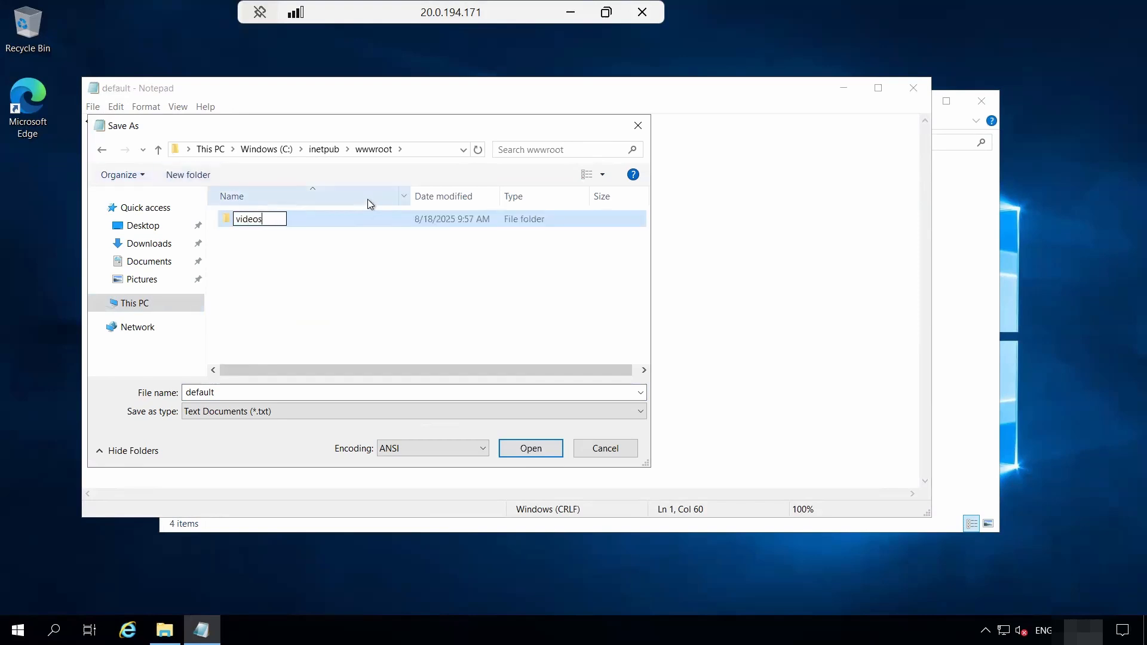
pyautogui.press('Return')
pyautogui.press('Return')
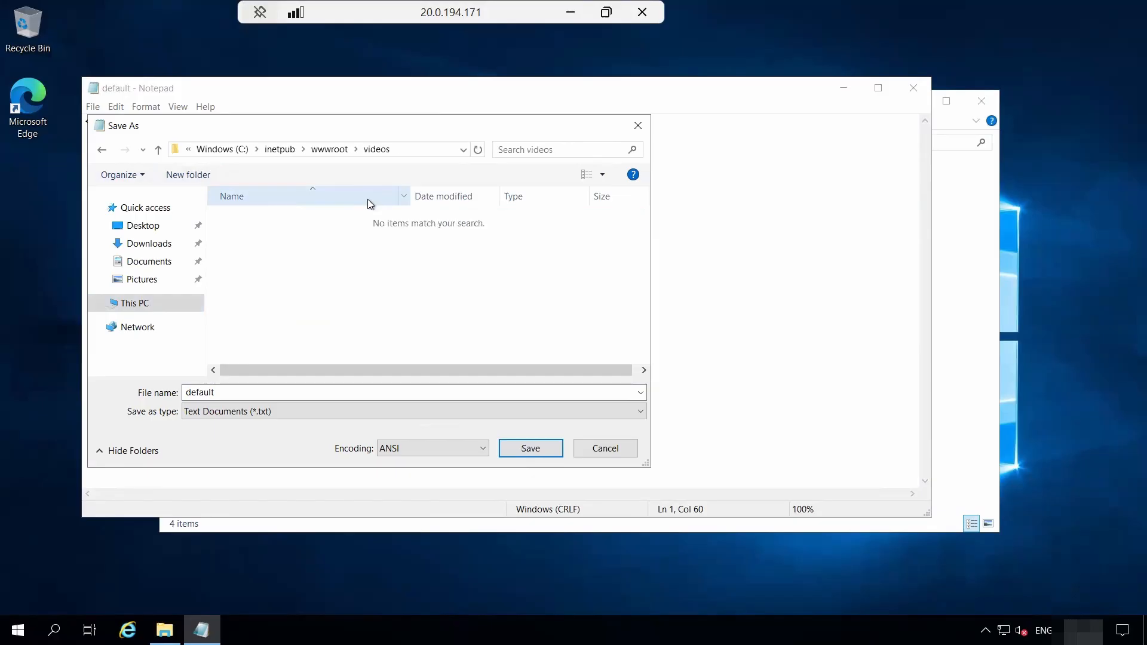
# - Save the video page as default.html in the videos folder
pyautogui.doubleClick(246, 391)
pyautogui.write('default.html')
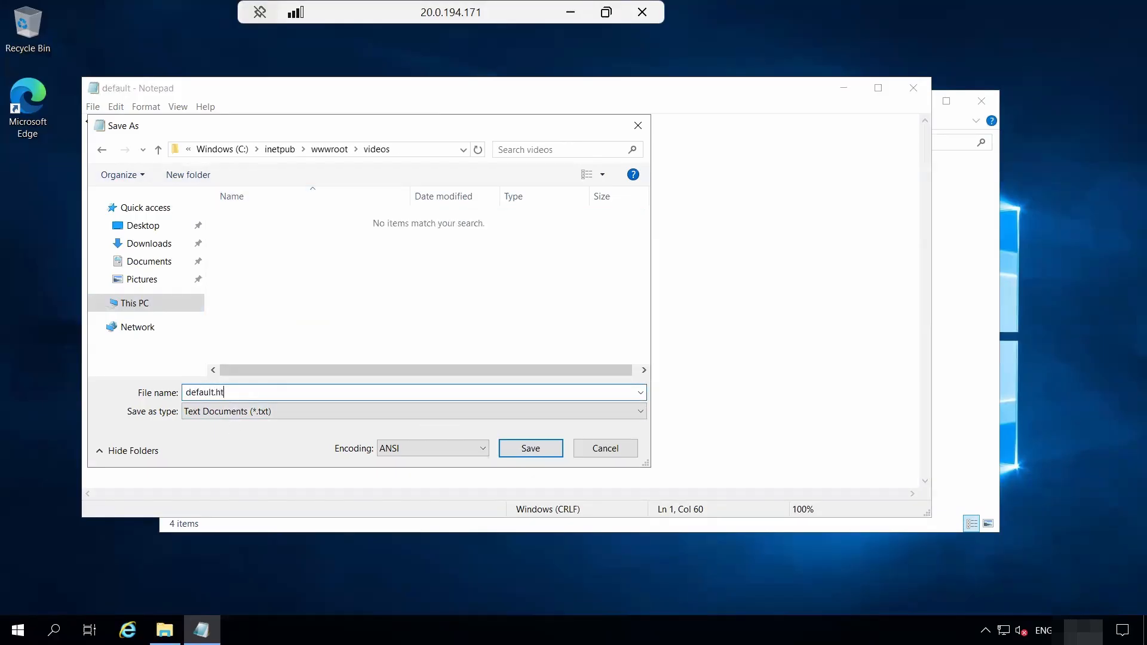
pyautogui.click(249, 414)
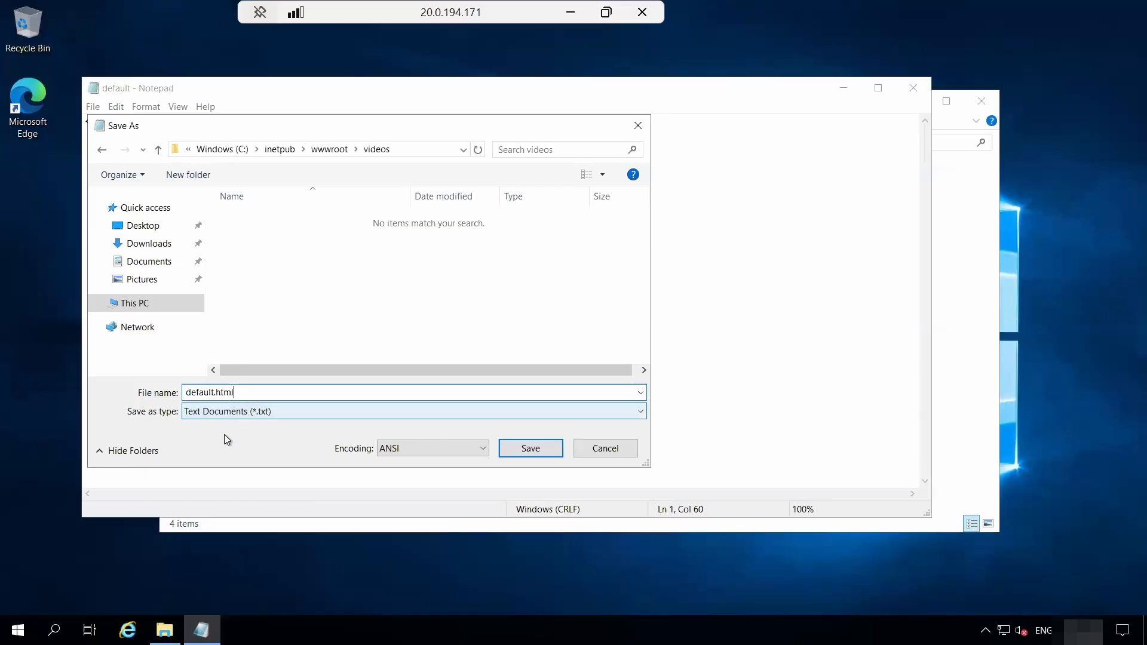
pyautogui.click(411, 440)
pyautogui.click(531, 449)
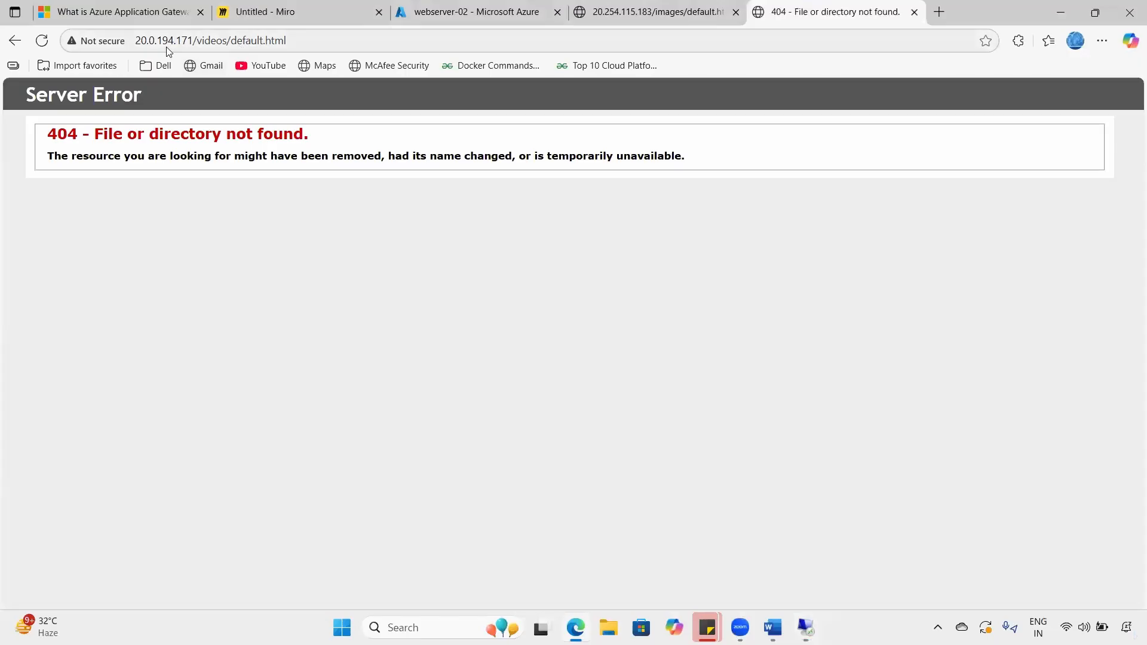
# - Switch to the browser, reload 20.0.194.171/videos/default.html and check the heading of webserver-02's page
pyautogui.click(168, 41)
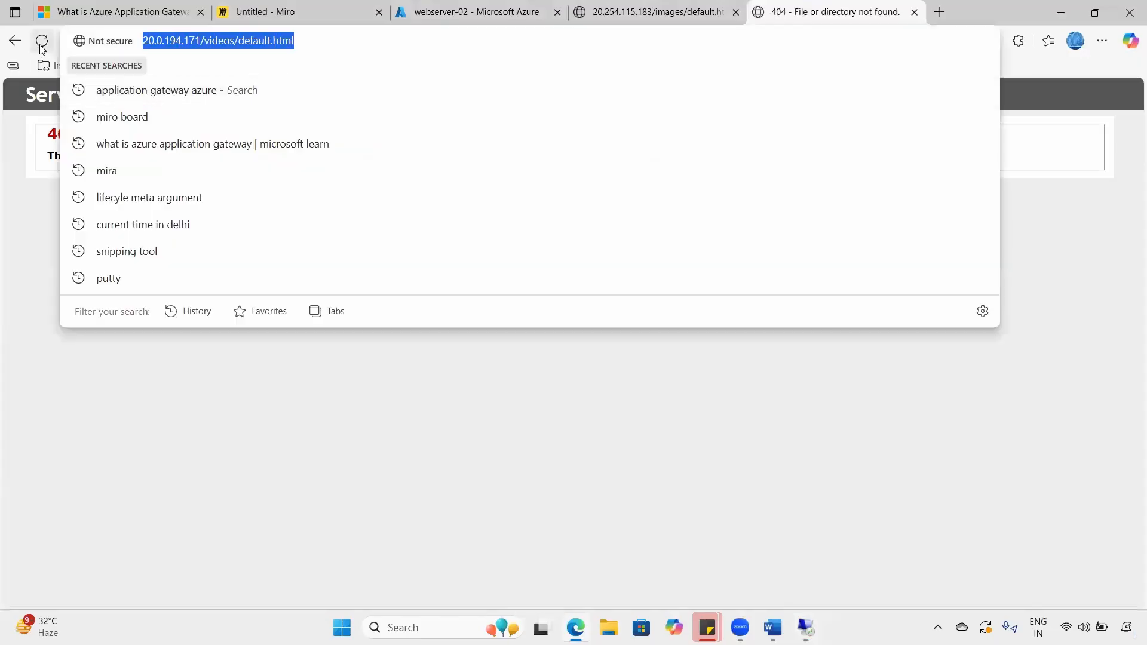
pyautogui.click(41, 41)
pyautogui.moveTo(282, 101); pyautogui.dragTo(440, 134)
pyautogui.click(472, 310)
# - Compare the heading of webserver-01's images page with the heading of webserver-02's videos page
pyautogui.hotkey('ctrl', 'shift', 'Tab')
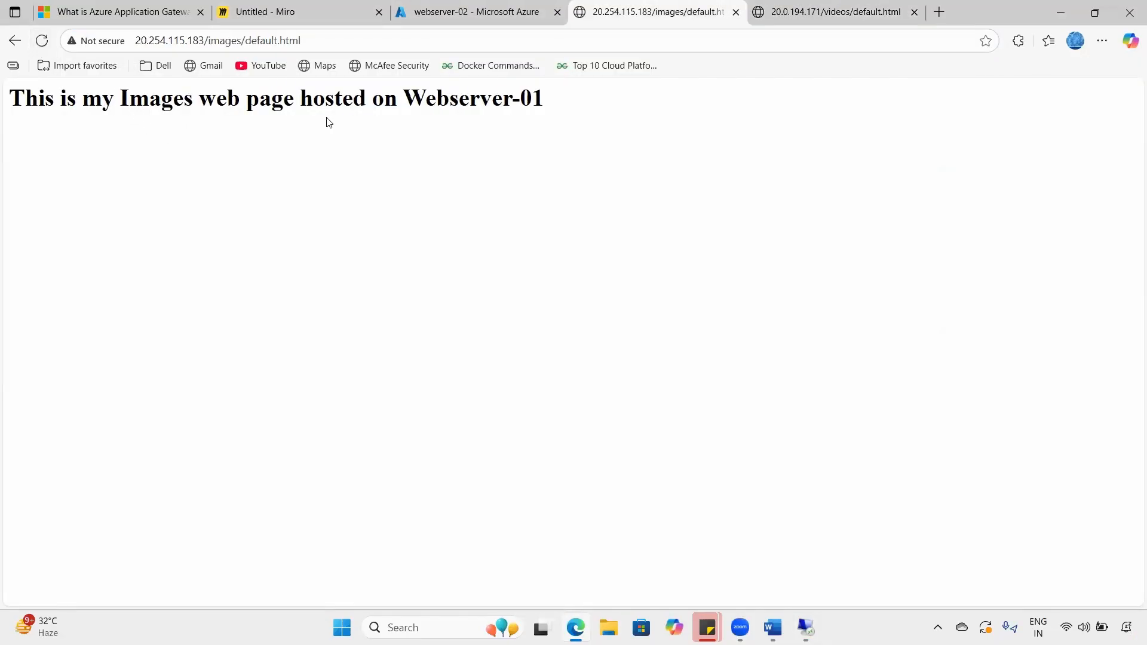
pyautogui.moveTo(103, 98); pyautogui.dragTo(568, 120)
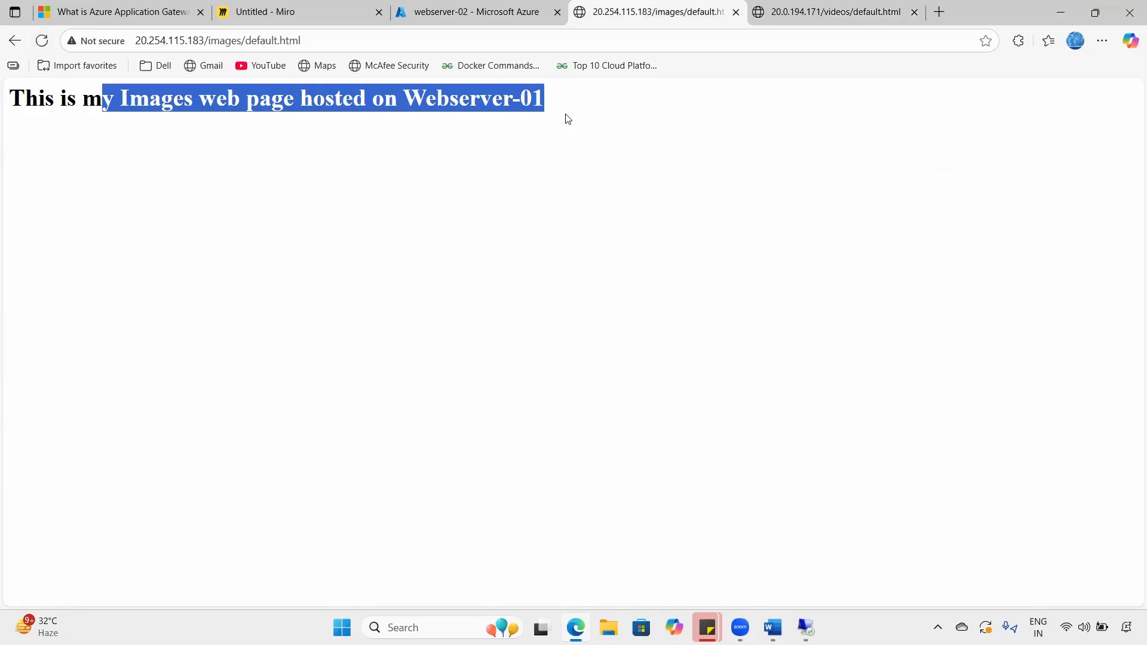
pyautogui.click(607, 85)
pyautogui.hotkey('ctrl', 'Tab')
pyautogui.moveTo(209, 100); pyautogui.dragTo(379, 100)
pyautogui.moveTo(185, 100); pyautogui.dragTo(199, 100)
pyautogui.moveTo(521, 100); pyautogui.dragTo(265, 100)
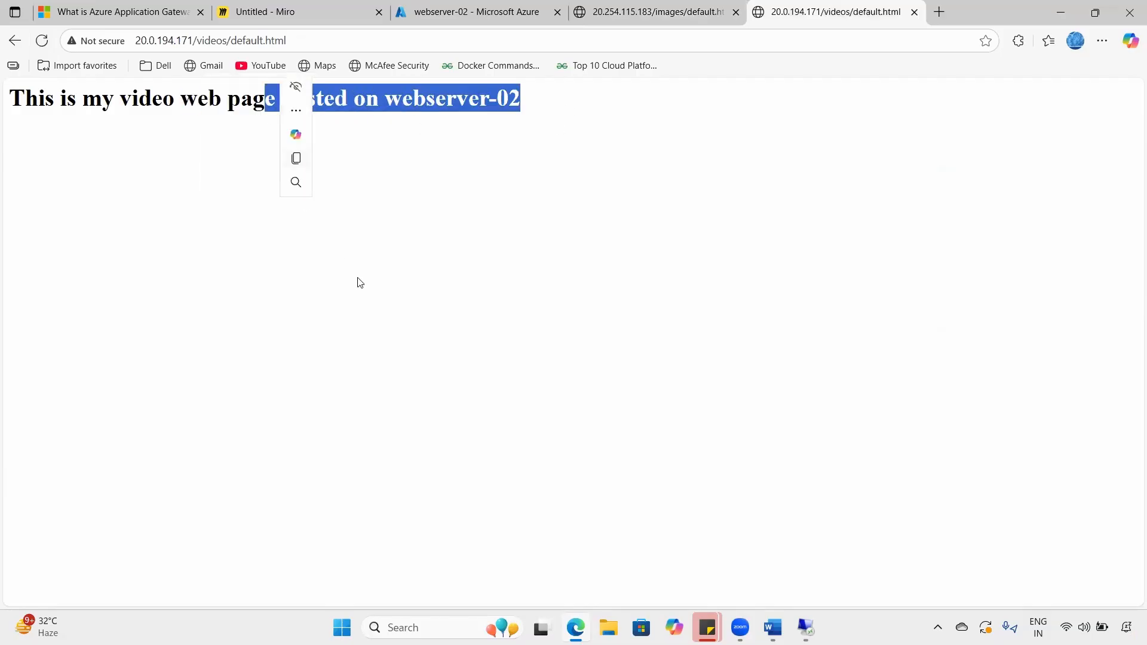
# - Review the task notes on the Miro board, from the two web servers to the Application gateway line
pyautogui.click(658, 10)
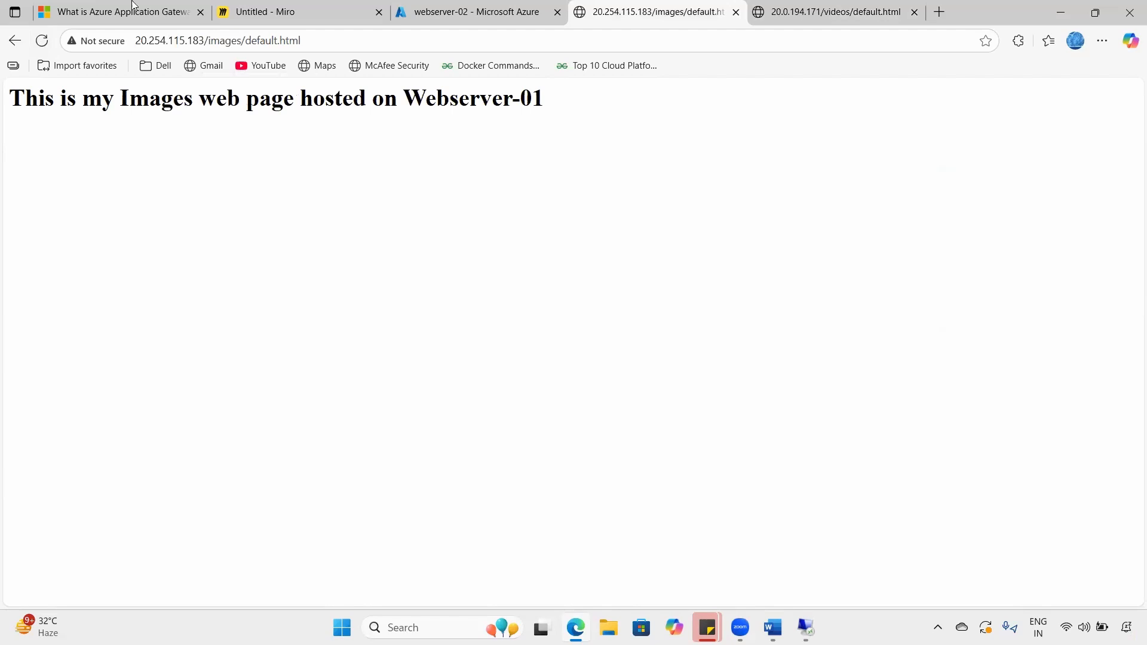
pyautogui.click(256, 8)
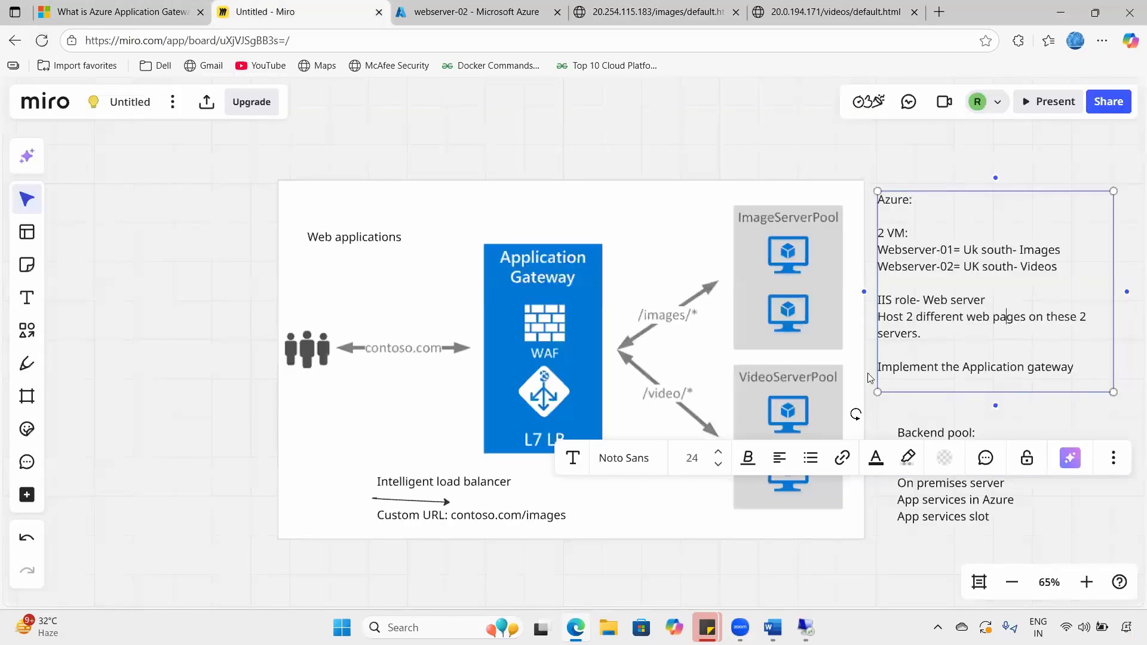
pyautogui.hotkey('shift', 'Up')
pyautogui.hotkey('shift', 'Up')
pyautogui.hotkey('shift', 'Up')
pyautogui.hotkey('shift', 'Up')
pyautogui.hotkey('shift', 'Up')
pyautogui.hotkey('shift', 'Up')
pyautogui.hotkey('shift', 'Up')
pyautogui.moveTo(900, 358); pyautogui.dragTo(1056, 366)
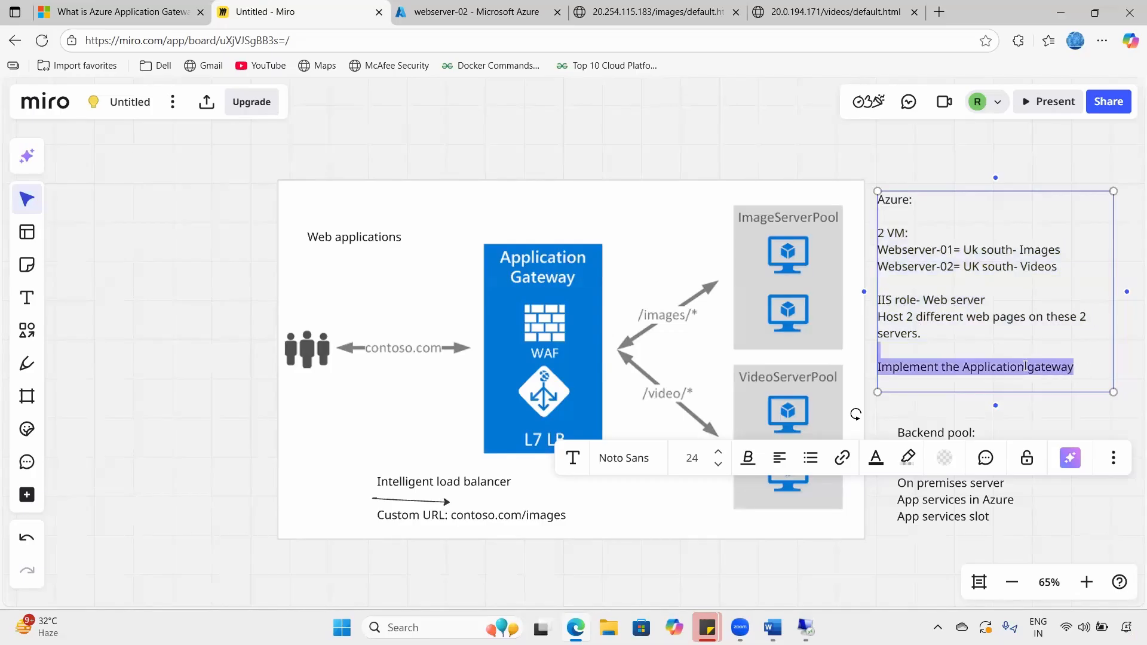
pyautogui.click(238, 447)
# - Close the browser tabs with the images and videos test pages
pyautogui.click(665, 13)
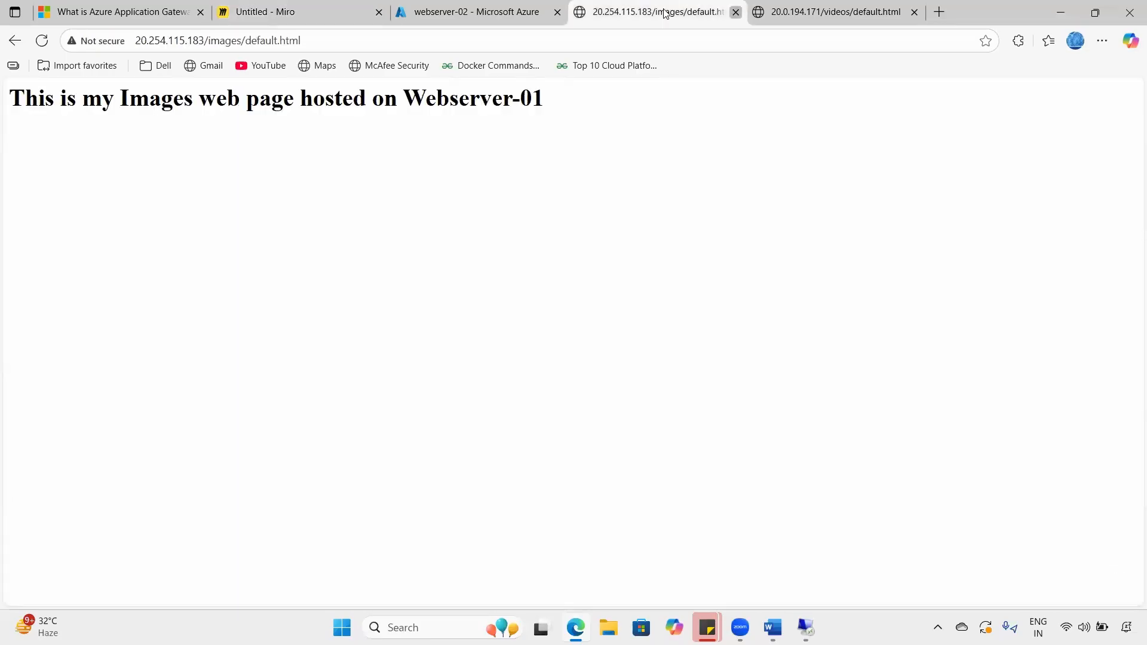
pyautogui.hotkey('ctrl', 'w')
pyautogui.hotkey('ctrl', 'w')
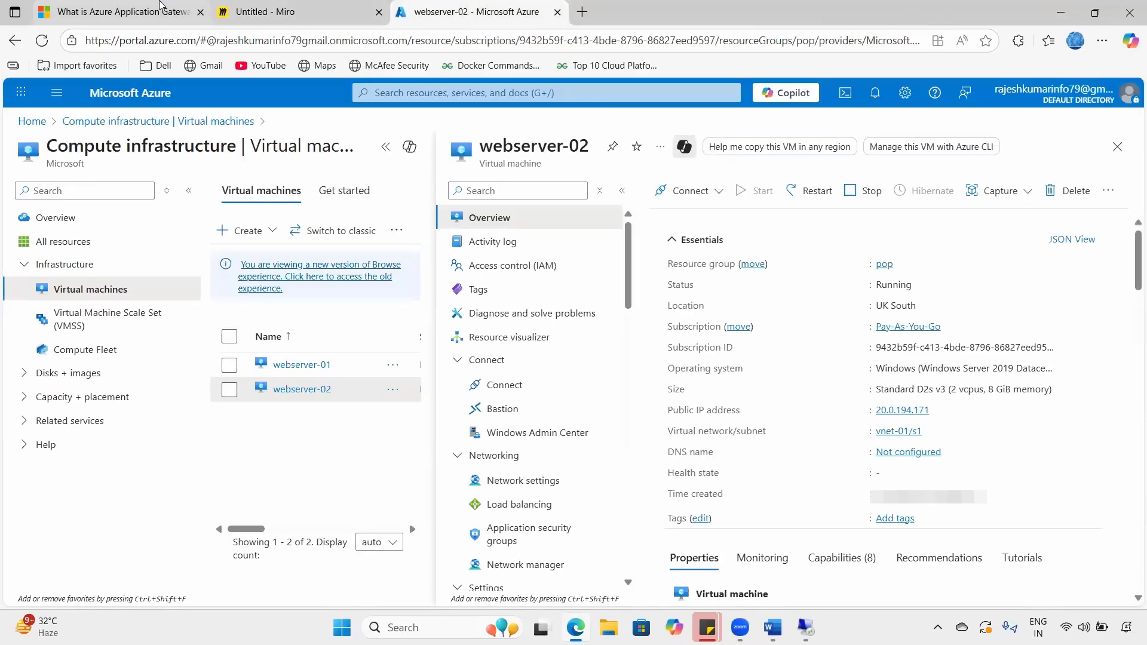
# - From the Azure portal home, search for application gateway and open the Application gateways service
pyautogui.click(162, 95)
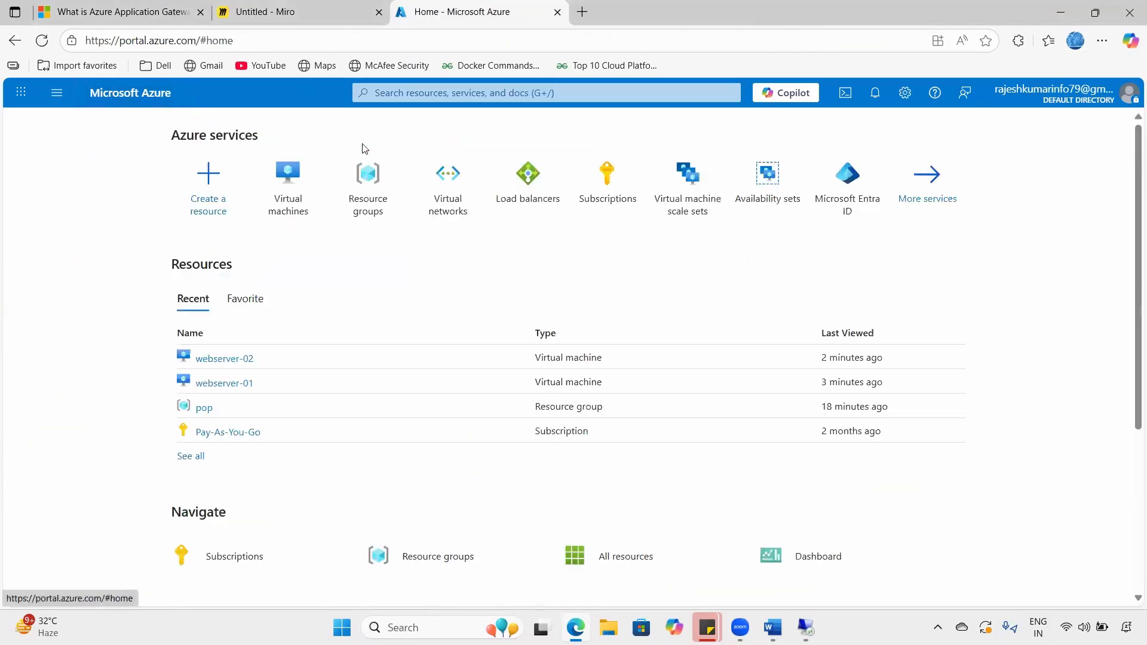
pyautogui.click(389, 93)
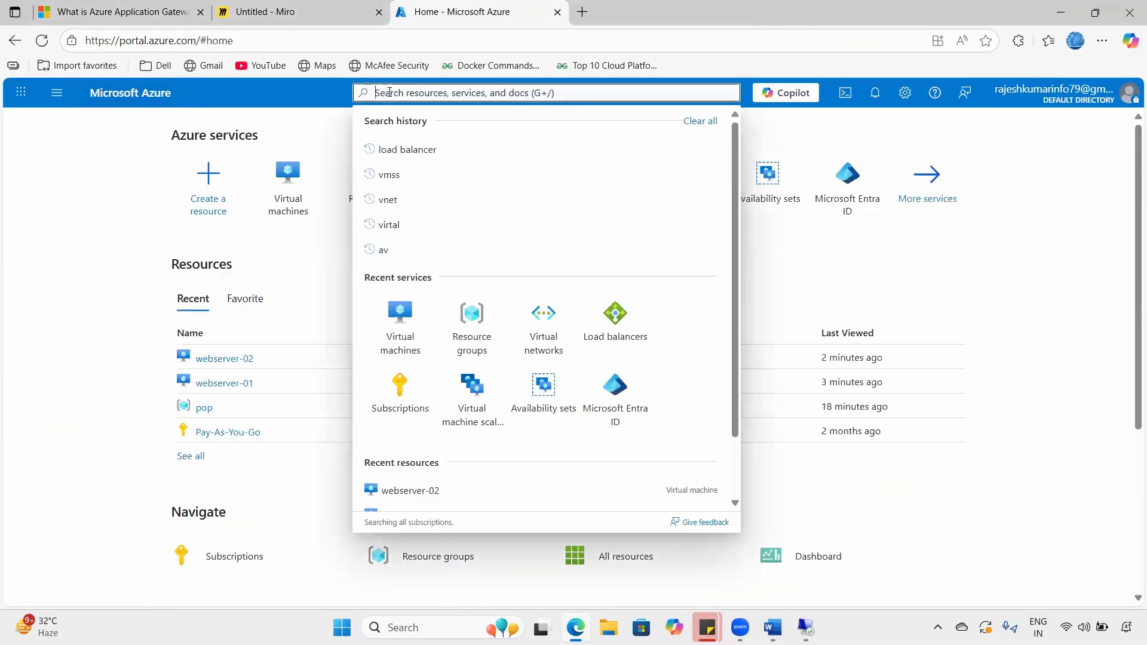
pyautogui.write('applic')
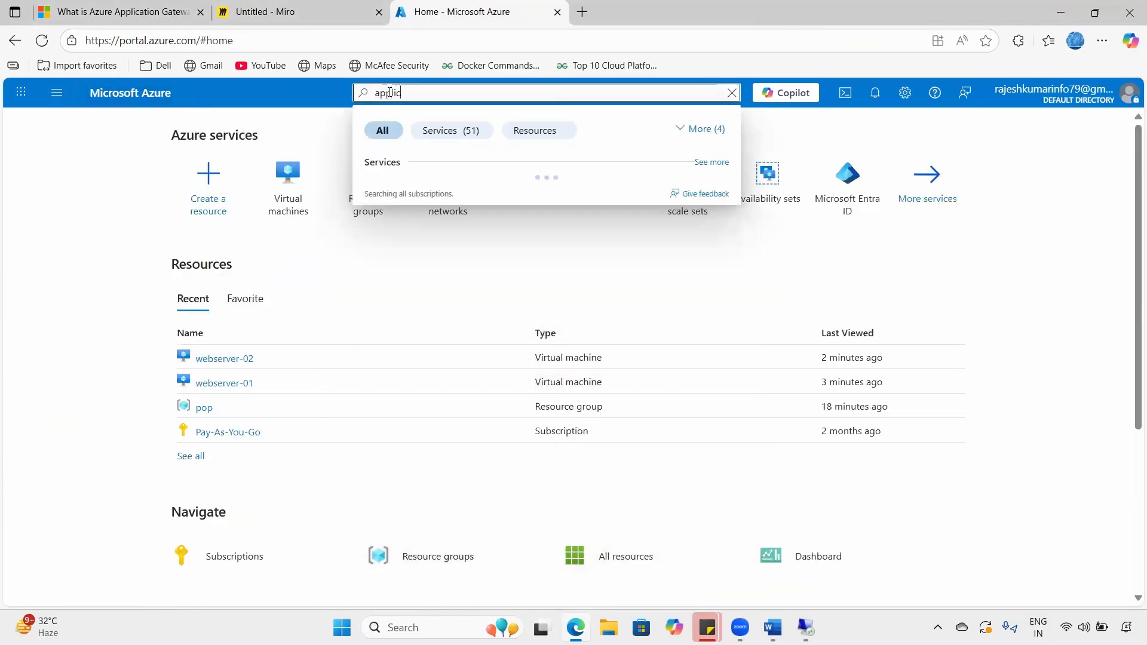
pyautogui.write('ation gateway')
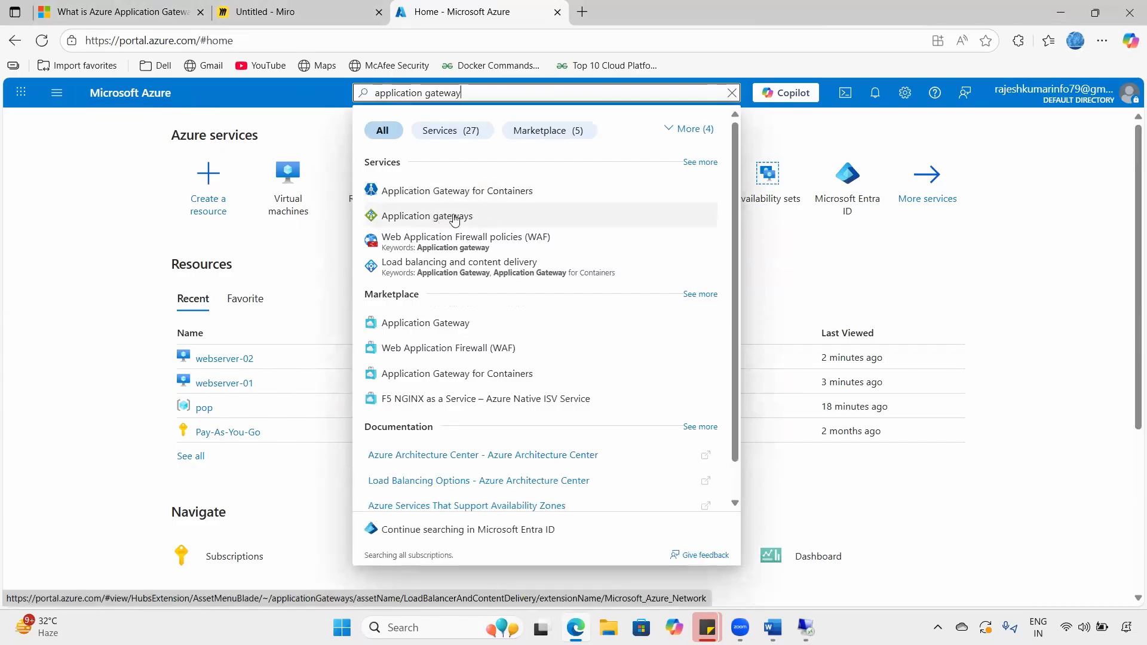
pyautogui.click(454, 220)
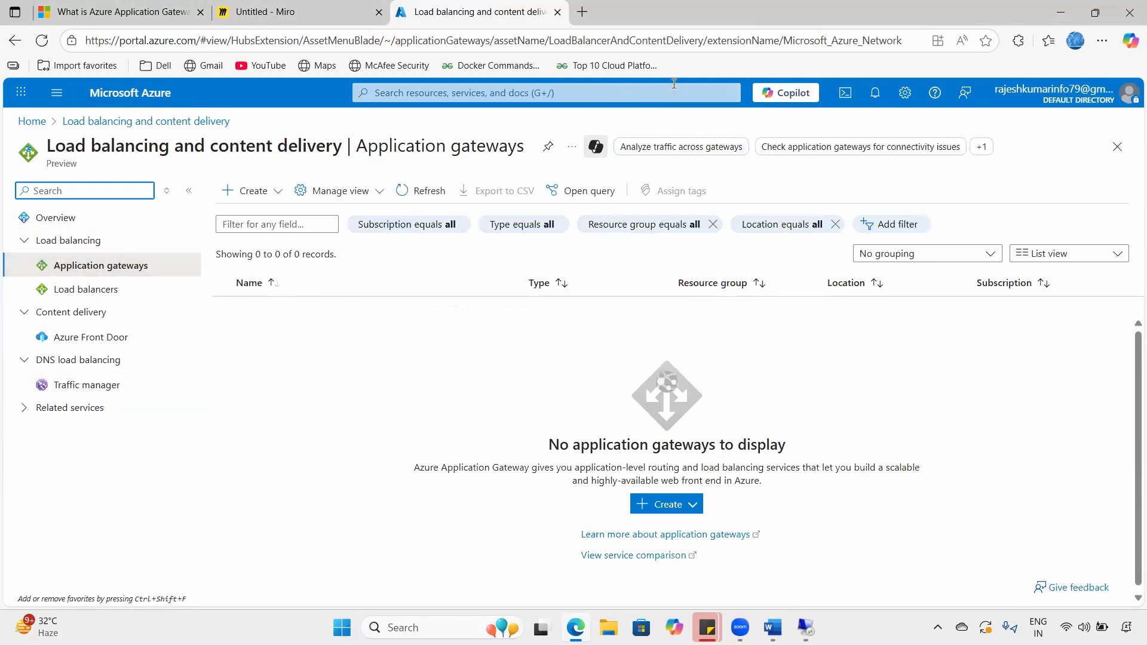
pyautogui.moveTo(176, 251); pyautogui.dragTo(131, 290)
pyautogui.moveTo(130, 338); pyautogui.dragTo(162, 315)
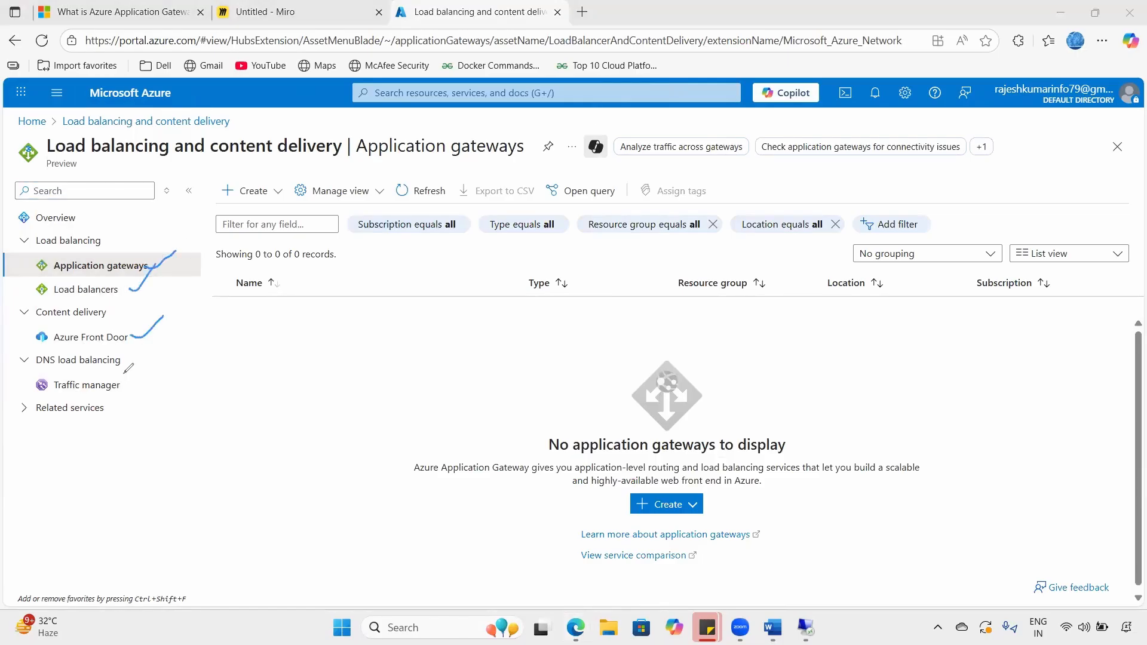
pyautogui.moveTo(123, 387); pyautogui.dragTo(154, 376)
pyautogui.moveTo(60, 293)
pyautogui.mouseDown()
pyautogui.moveTo(127, 280)
pyautogui.moveTo(59, 276)
pyautogui.moveTo(71, 285)
pyautogui.mouseUp()
pyautogui.moveTo(157, 259); pyautogui.dragTo(198, 244)
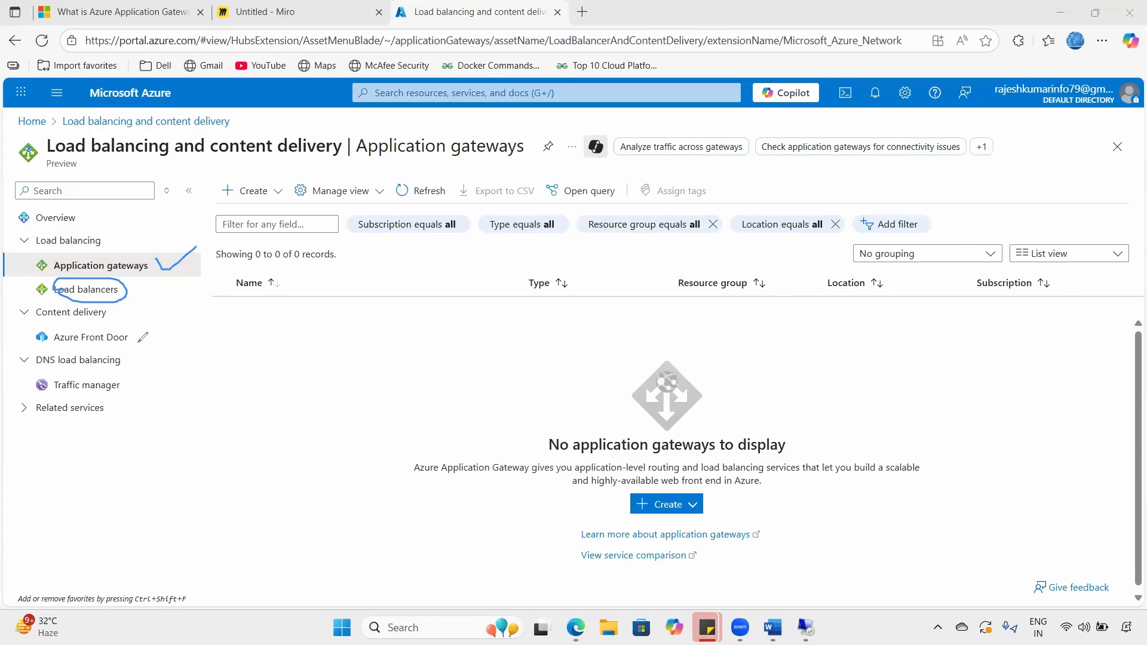
pyautogui.moveTo(138, 339); pyautogui.dragTo(123, 385)
pyautogui.press('Escape')
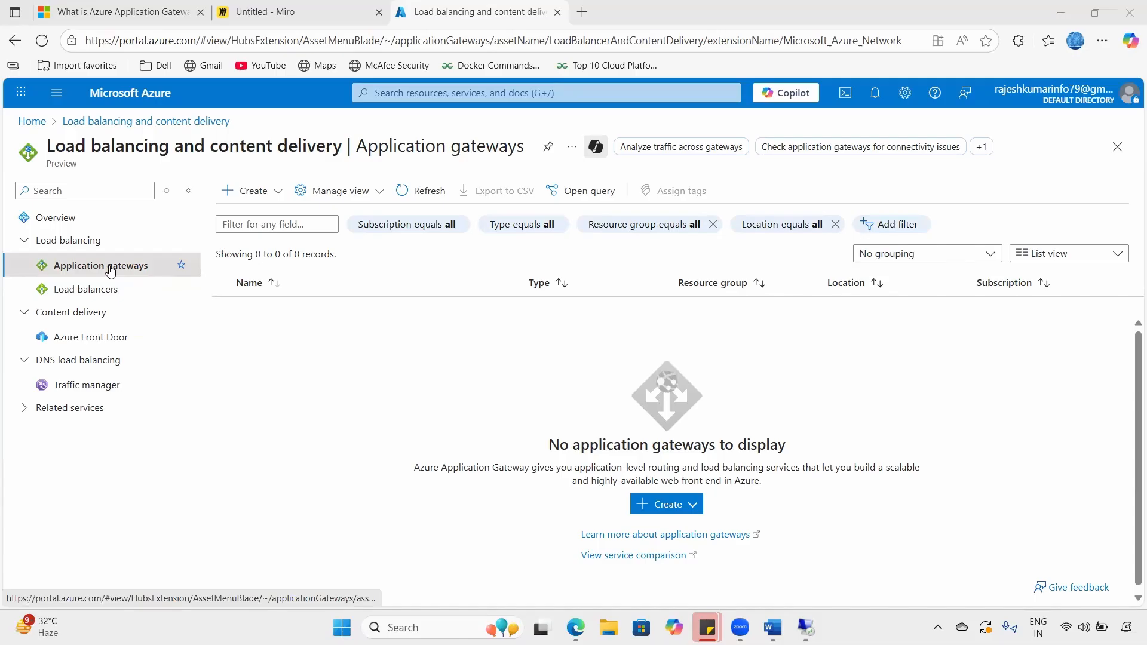
# - Look over the gateway types offered for creation and review the Backend pool notes on the Miro board
pyautogui.click(278, 197)
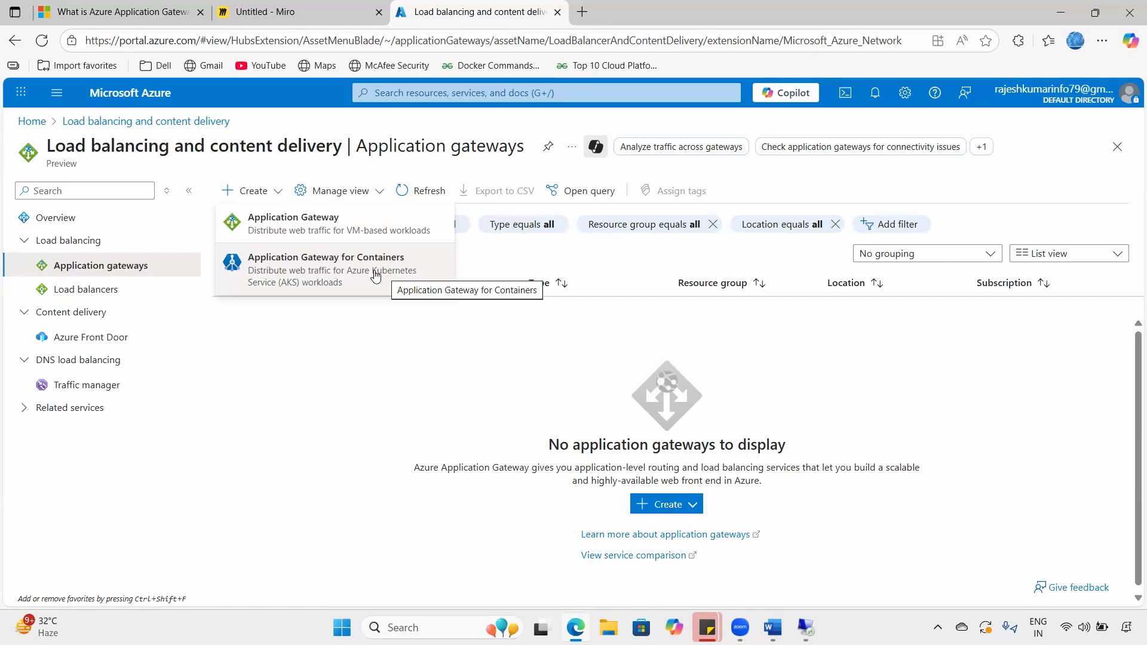
pyautogui.click(305, 11)
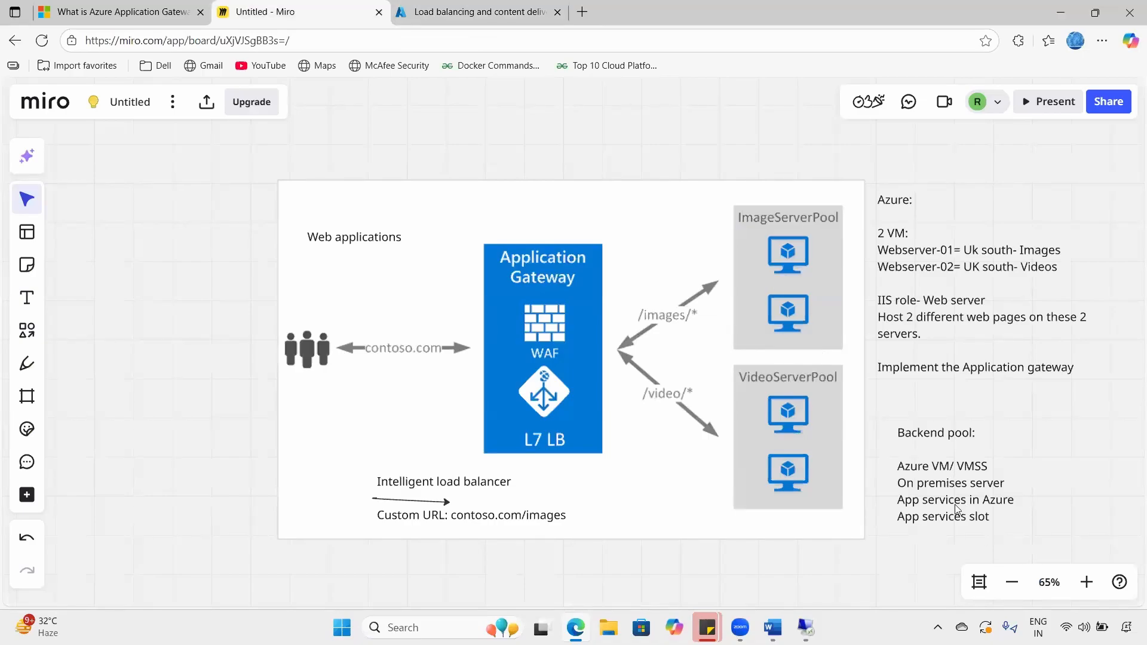
pyautogui.click(456, 6)
pyautogui.click(263, 6)
pyautogui.click(994, 456)
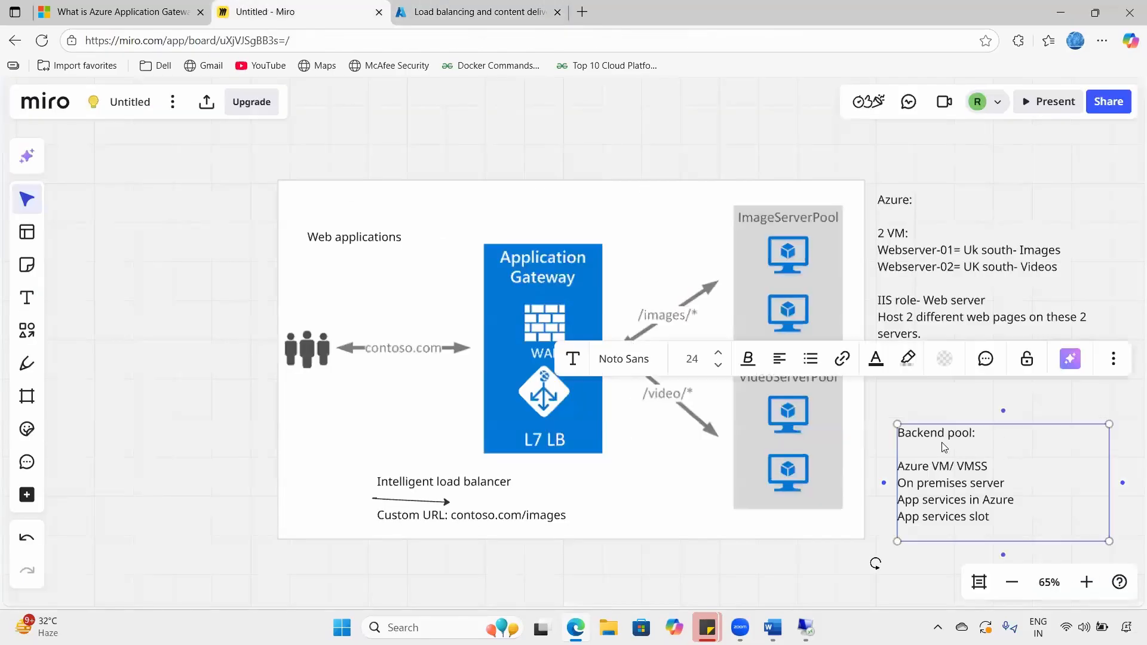
pyautogui.click(992, 516)
pyautogui.moveTo(995, 513); pyautogui.dragTo(606, 291)
pyautogui.hotkey('ctrl', 'Tab')
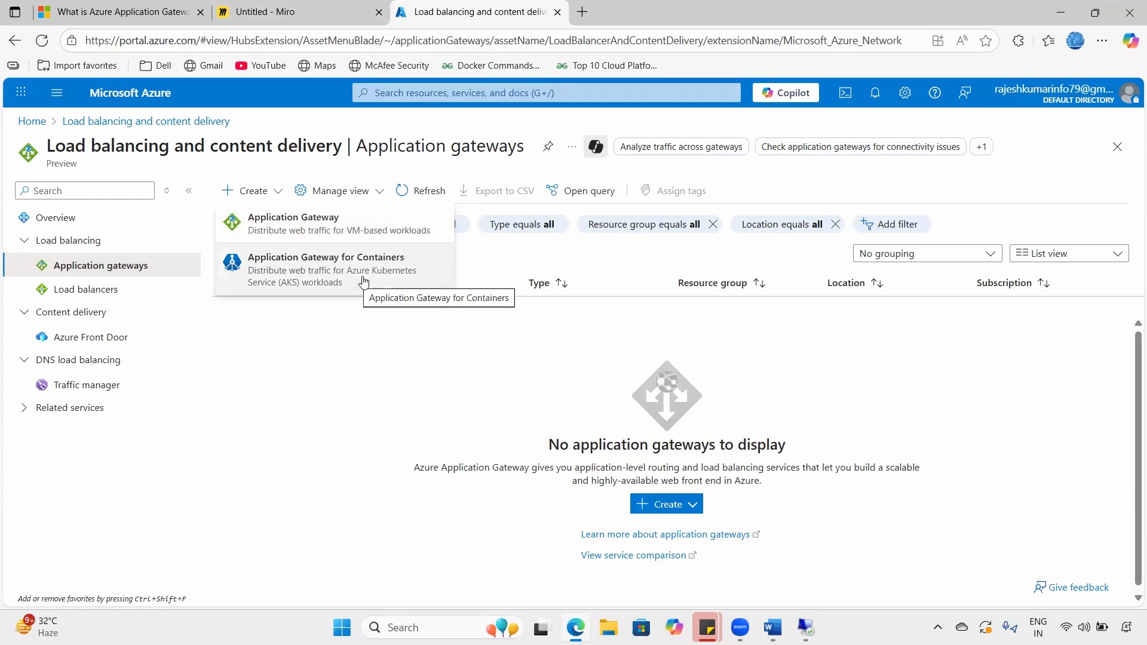
# - Start creating an Application Gateway for VM-based workloads with subscription Pay-As-You-Go and resource group pop
pyautogui.click(303, 221)
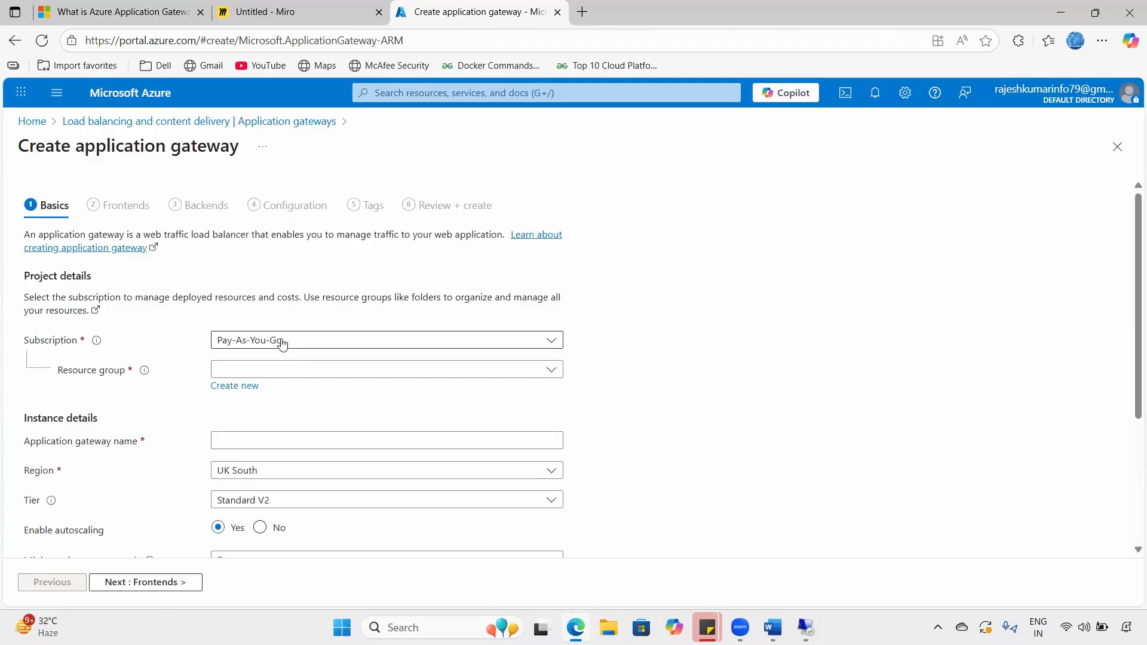
pyautogui.click(282, 345)
pyautogui.click(263, 389)
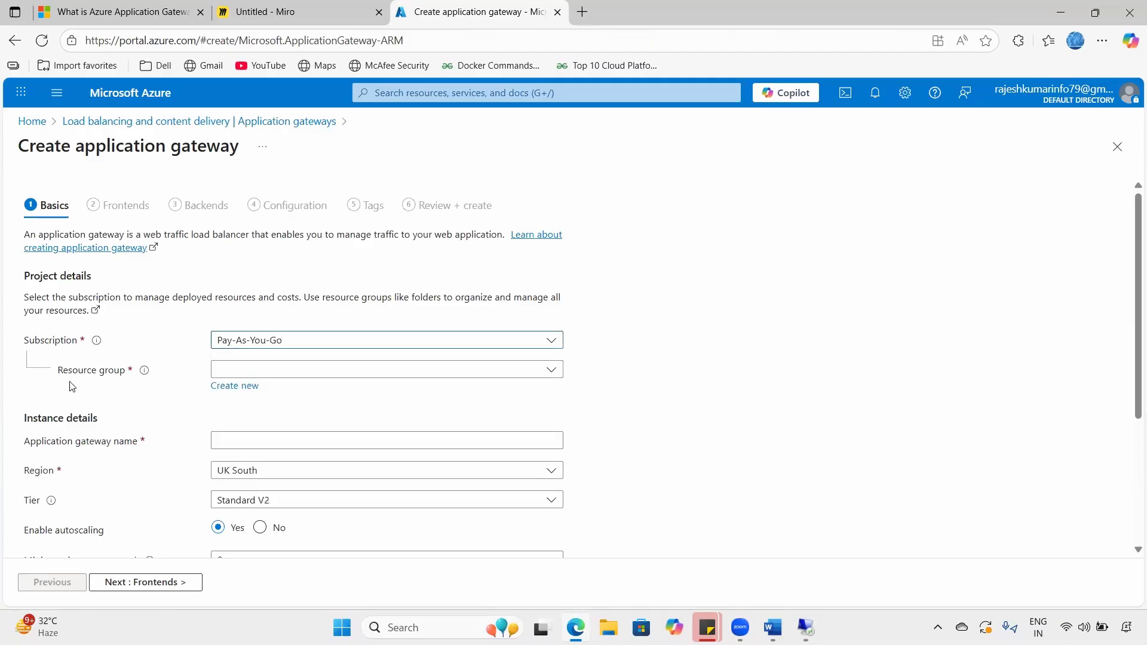
pyautogui.click(280, 372)
pyautogui.click(248, 448)
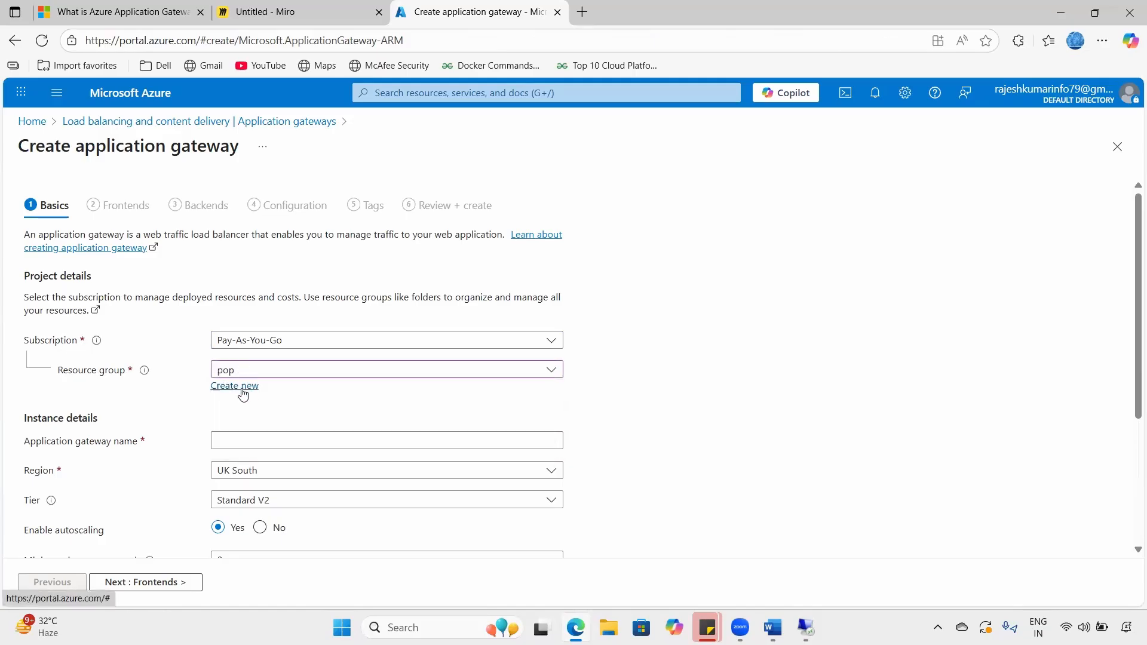
# - Name the application gateway appgw-01 and keep UK South as its region
pyautogui.scroll(-2, 295, 410)
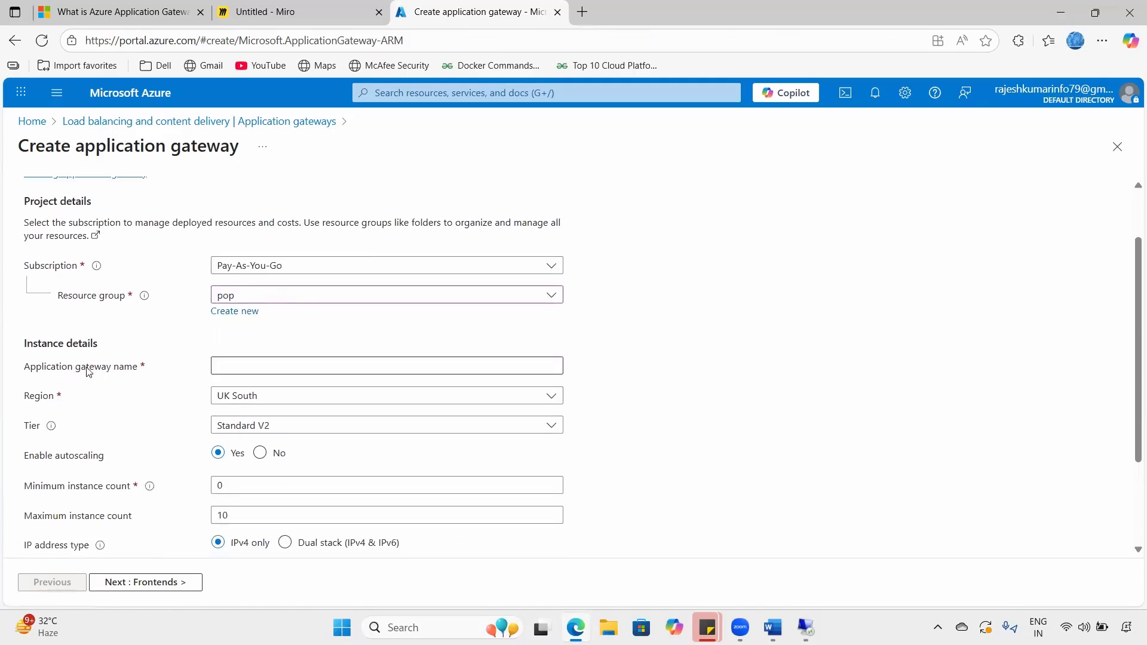
pyautogui.moveTo(73, 371); pyautogui.dragTo(146, 375)
pyautogui.click(151, 376)
pyautogui.tripleClick(151, 376)
pyautogui.click(259, 362)
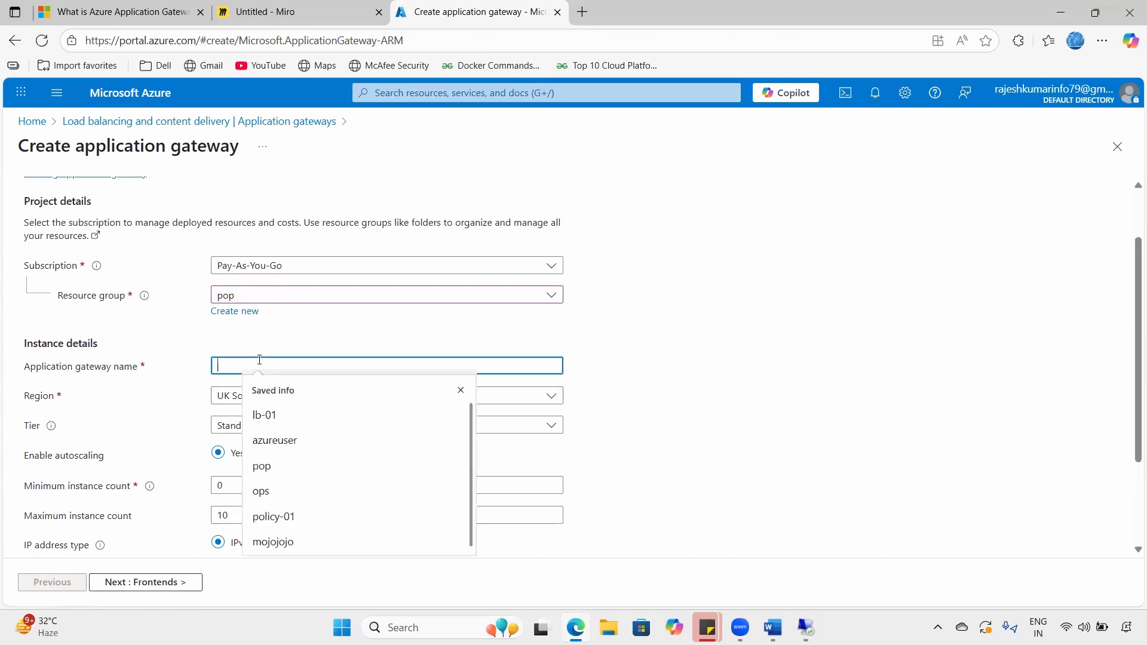
pyautogui.write('appgw-01')
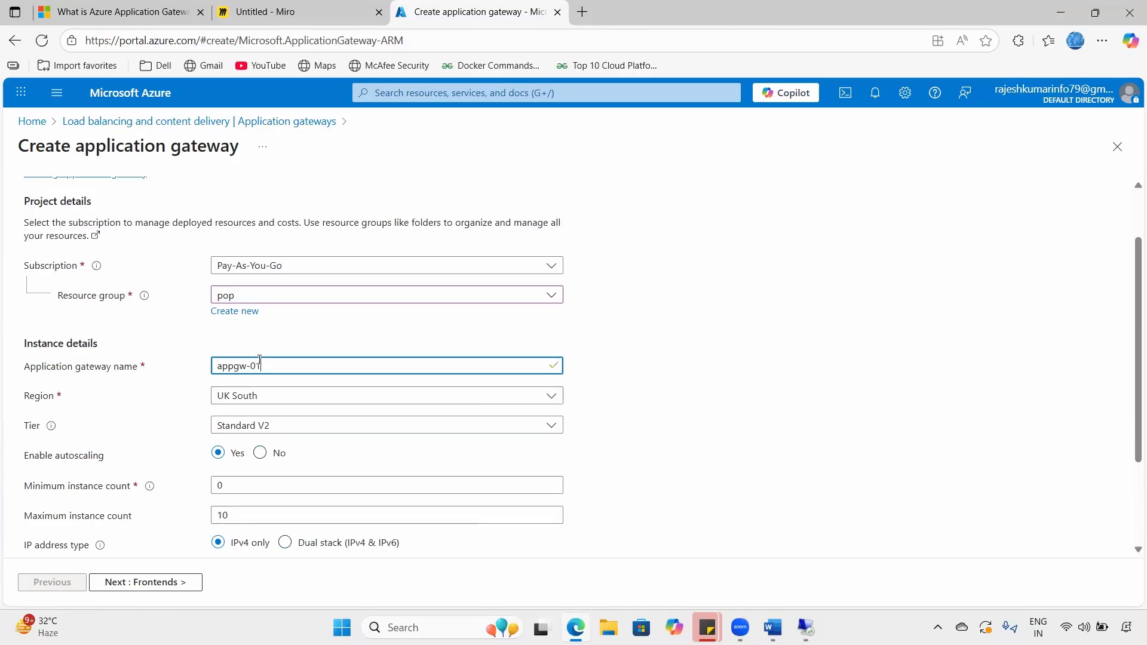
pyautogui.click(290, 400)
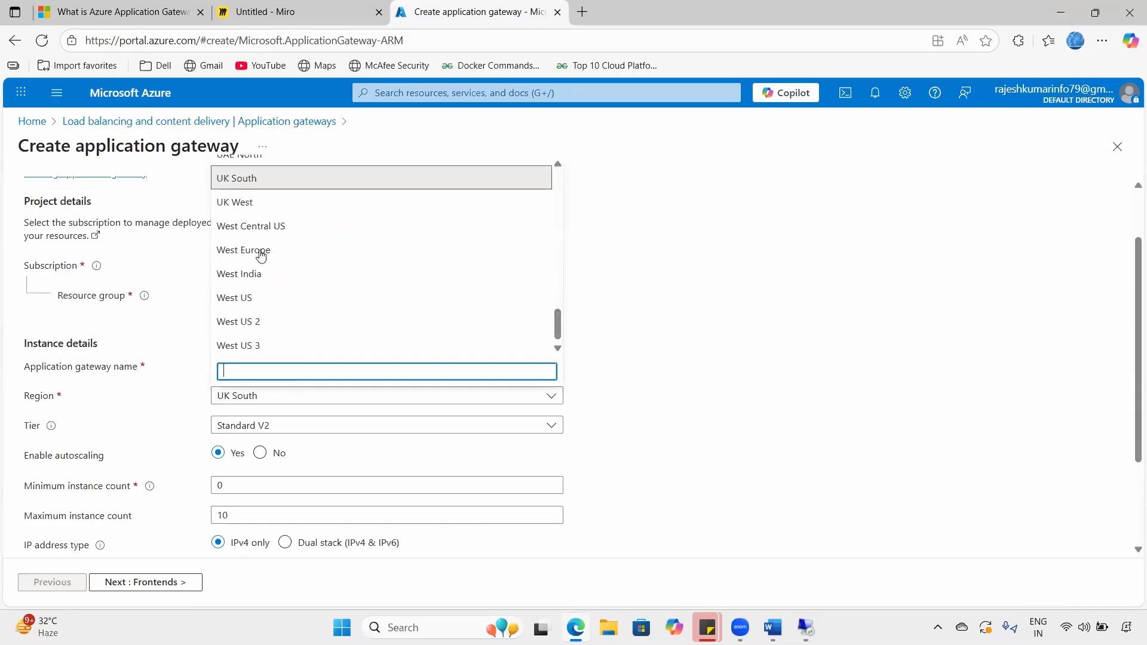
pyautogui.click(285, 410)
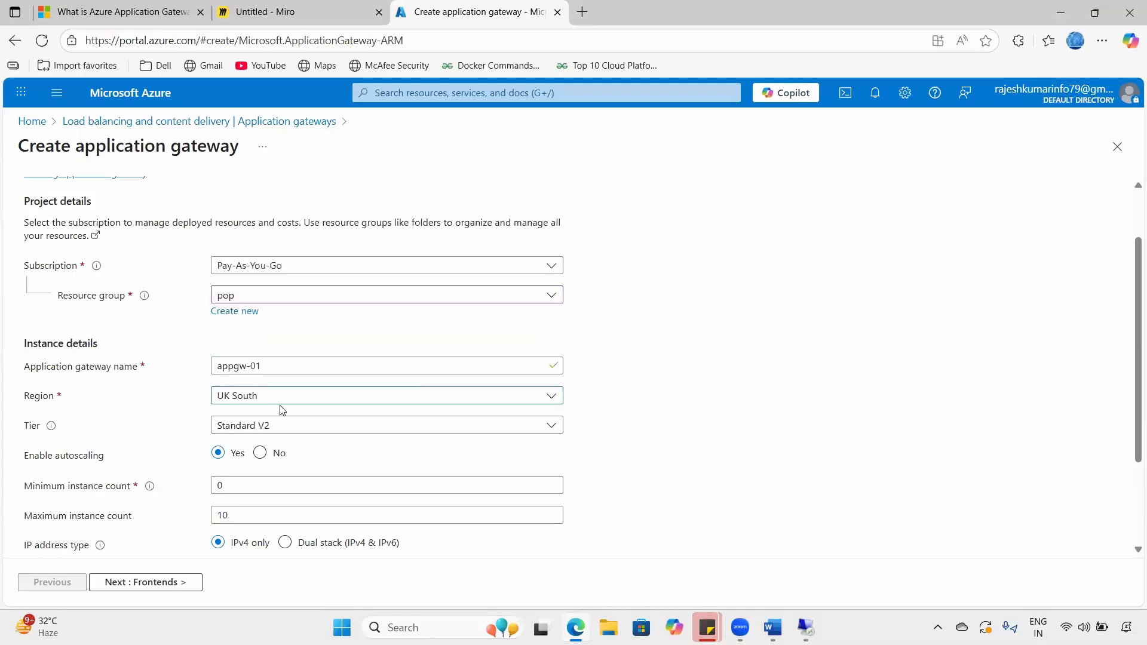
# - Review the available gateway tiers Basic, Standard V2 and WAF V2, paying attention to the WAF V2 option
pyautogui.doubleClick(31, 425)
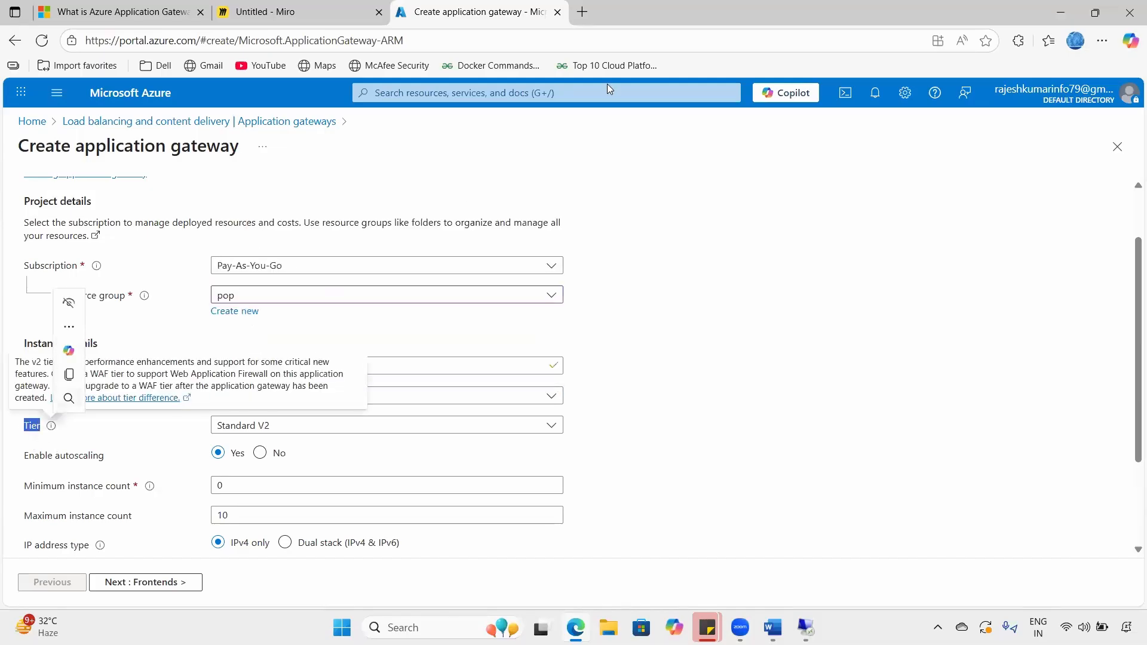
pyautogui.click(455, 425)
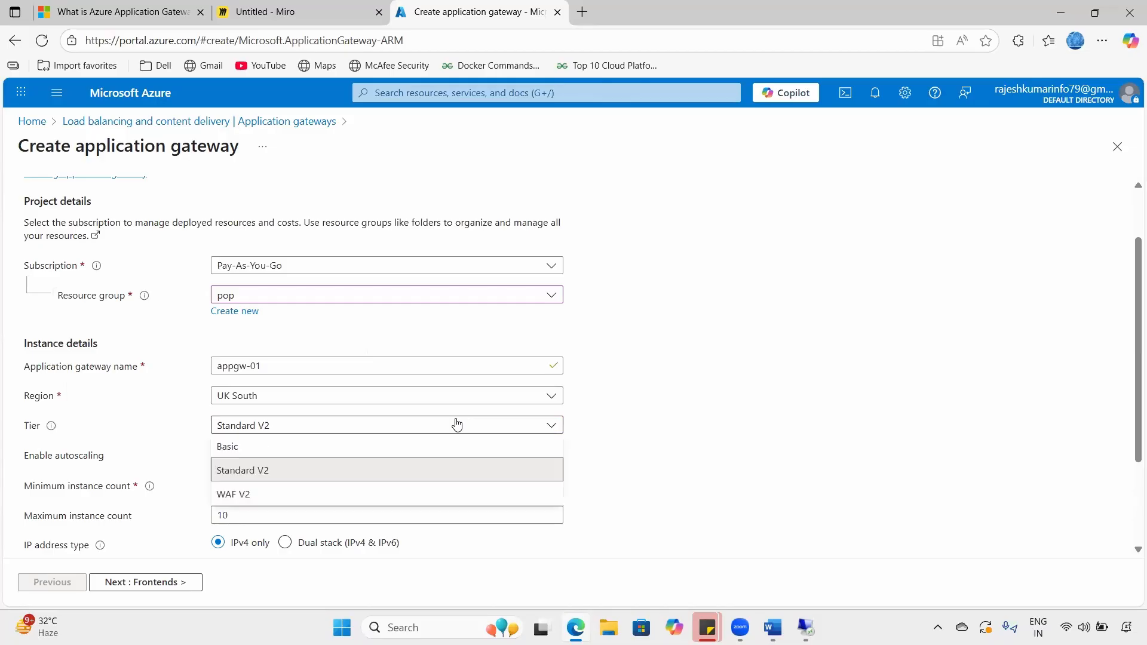
pyautogui.click(673, 84)
pyautogui.moveTo(224, 433)
pyautogui.mouseDown()
pyautogui.moveTo(213, 435)
pyautogui.moveTo(217, 499)
pyautogui.moveTo(261, 512)
pyautogui.moveTo(280, 445)
pyautogui.moveTo(224, 425)
pyautogui.moveTo(306, 429)
pyautogui.moveTo(322, 453)
pyautogui.mouseUp()
pyautogui.moveTo(274, 493); pyautogui.dragTo(281, 500)
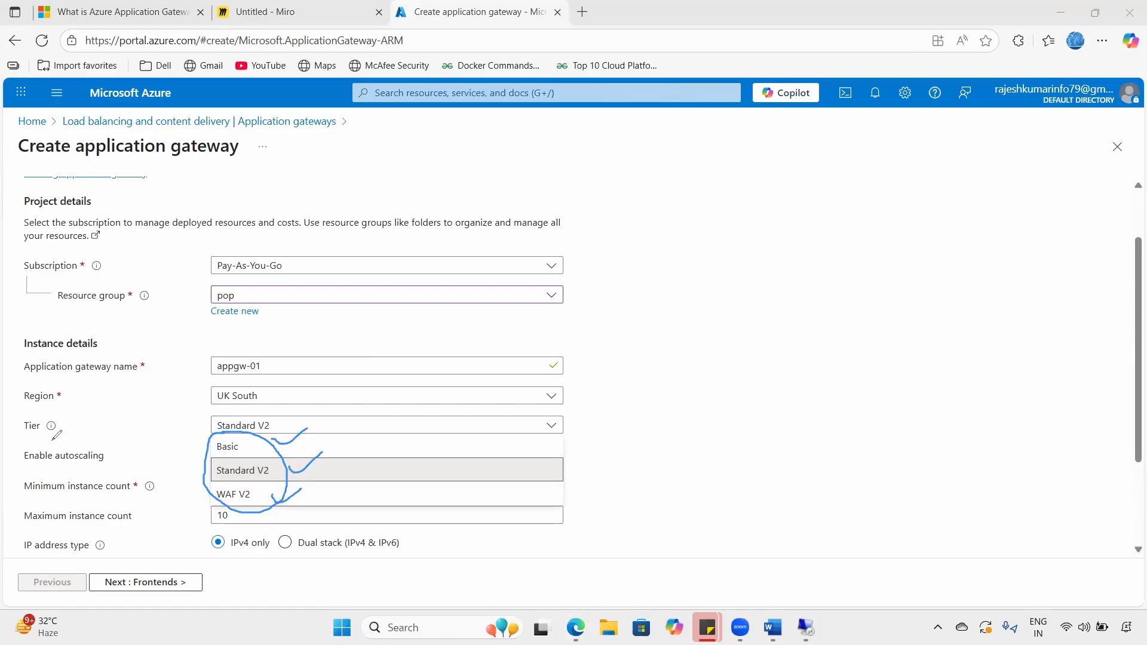
pyautogui.moveTo(216, 486)
pyautogui.mouseDown()
pyautogui.moveTo(223, 501)
pyautogui.moveTo(266, 496)
pyautogui.moveTo(253, 481)
pyautogui.moveTo(226, 482)
pyautogui.mouseUp()
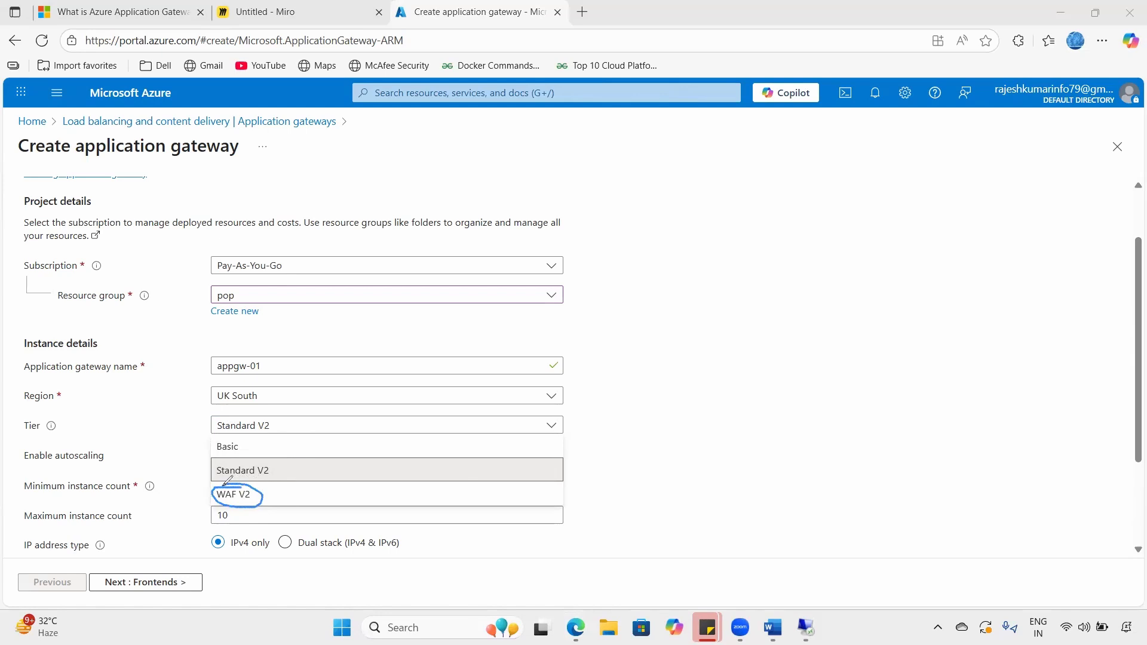
pyautogui.moveTo(290, 501); pyautogui.dragTo(380, 495)
pyautogui.moveTo(420, 468)
pyautogui.mouseDown()
pyautogui.moveTo(463, 489)
pyautogui.moveTo(473, 475)
pyautogui.mouseUp()
pyautogui.moveTo(476, 484)
pyautogui.mouseDown()
pyautogui.moveTo(475, 451)
pyautogui.moveTo(497, 465)
pyautogui.moveTo(496, 443)
pyautogui.moveTo(482, 487)
pyautogui.moveTo(517, 469)
pyautogui.mouseUp()
pyautogui.moveTo(477, 420)
pyautogui.mouseDown()
pyautogui.moveTo(490, 480)
pyautogui.moveTo(539, 424)
pyautogui.moveTo(573, 438)
pyautogui.moveTo(583, 408)
pyautogui.mouseUp()
pyautogui.moveTo(596, 400)
pyautogui.mouseDown()
pyautogui.moveTo(604, 395)
pyautogui.moveTo(598, 439)
pyautogui.moveTo(612, 438)
pyautogui.mouseUp()
pyautogui.moveTo(583, 461); pyautogui.dragTo(618, 452)
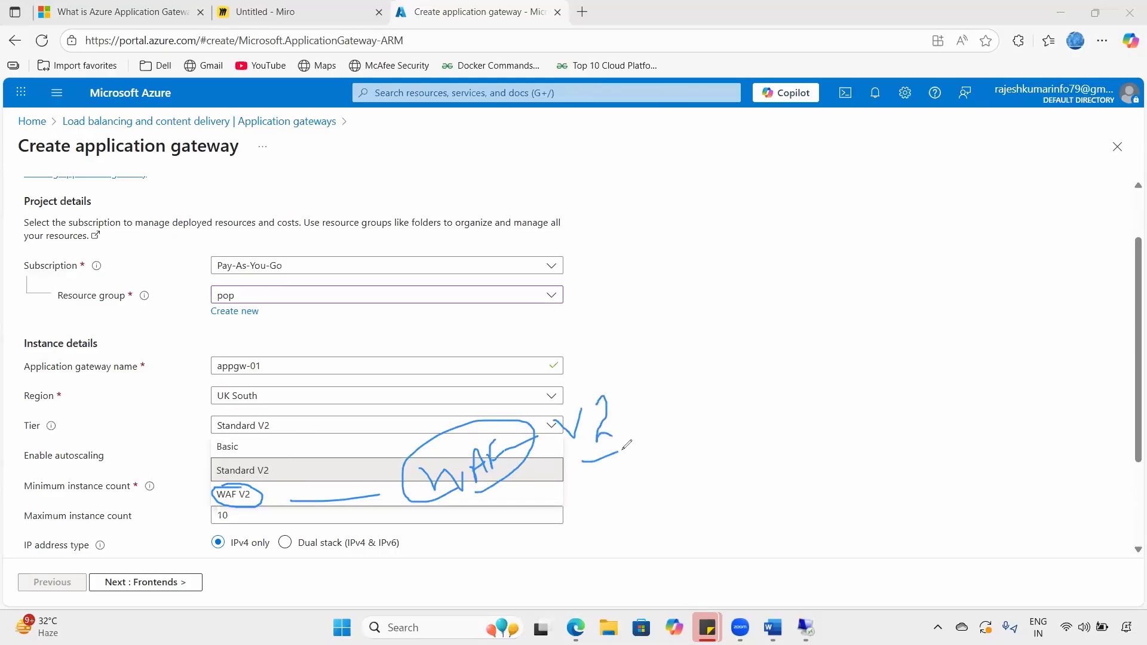
pyautogui.moveTo(398, 458)
pyautogui.mouseDown()
pyautogui.moveTo(274, 488)
pyautogui.moveTo(296, 496)
pyautogui.mouseUp()
pyautogui.moveTo(181, 506); pyautogui.dragTo(206, 487)
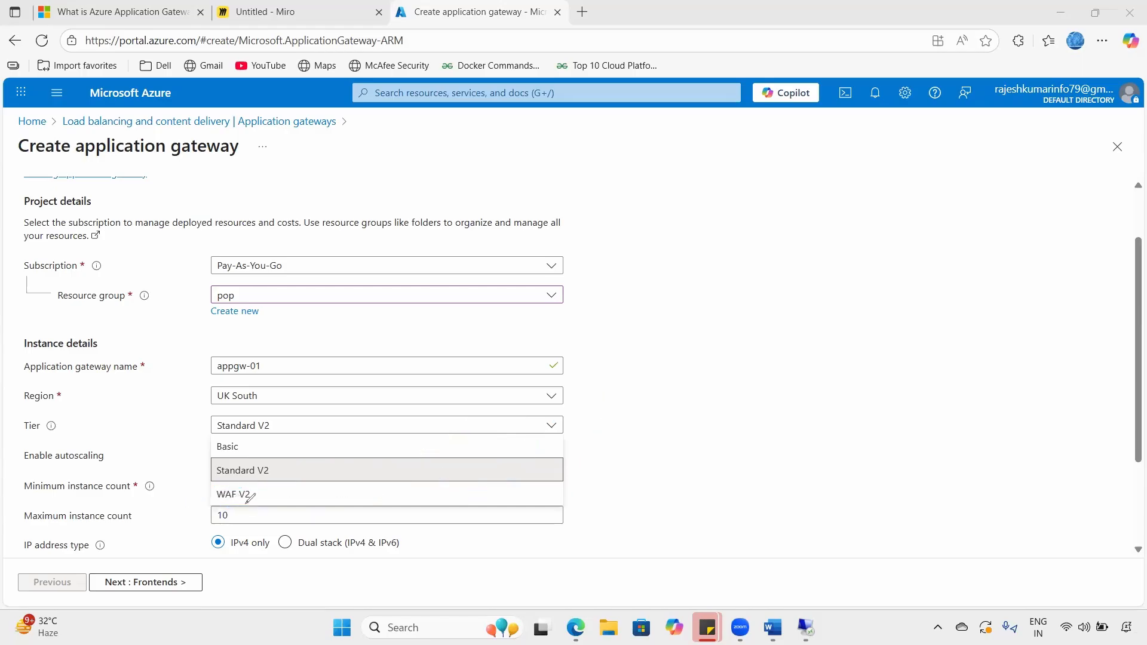
pyautogui.moveTo(263, 488); pyautogui.dragTo(267, 505)
pyautogui.moveTo(251, 445)
pyautogui.mouseDown()
pyautogui.moveTo(206, 440)
pyautogui.moveTo(202, 472)
pyautogui.moveTo(264, 485)
pyautogui.moveTo(252, 436)
pyautogui.moveTo(203, 445)
pyautogui.mouseUp()
# - Switch the tier to Basic and try the Dual stack IP address type before restoring IPv4 only
pyautogui.click(252, 448)
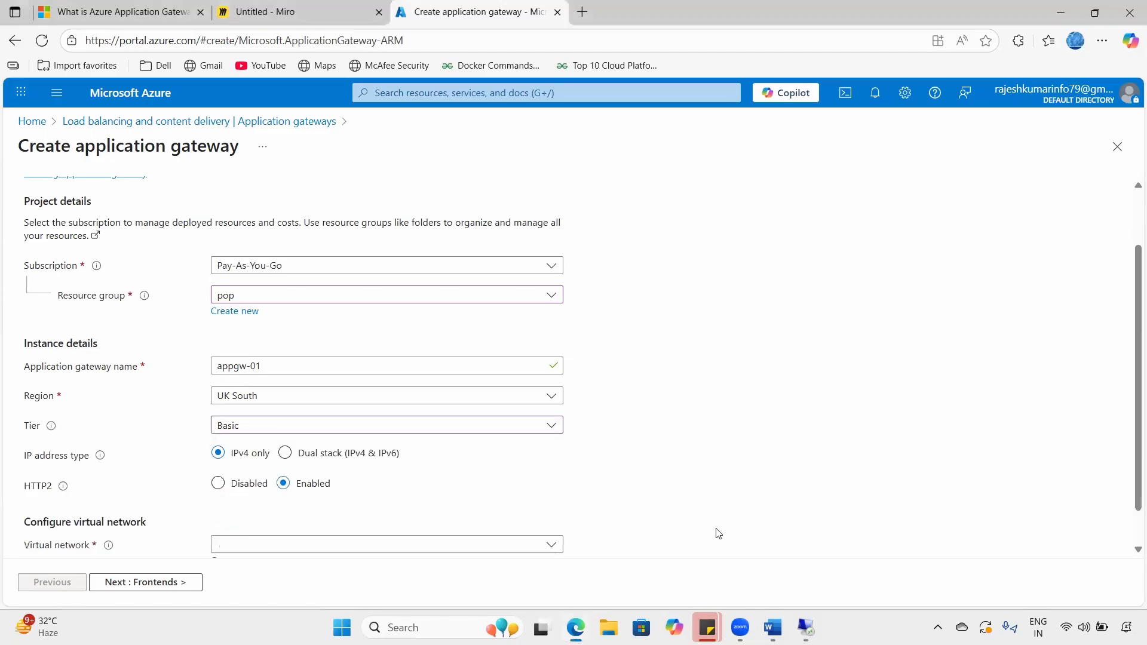
pyautogui.moveTo(34, 462); pyautogui.dragTo(93, 457)
pyautogui.click(248, 457)
pyautogui.moveTo(238, 455); pyautogui.dragTo(302, 457)
pyautogui.click(303, 470)
pyautogui.click(298, 458)
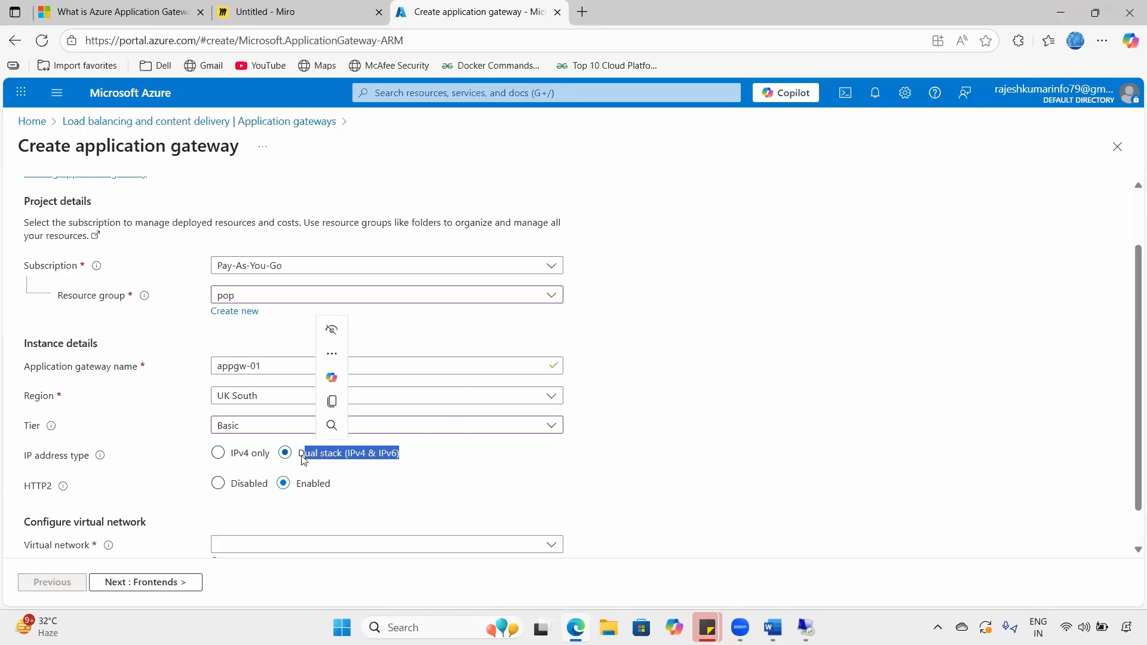
pyautogui.click(226, 453)
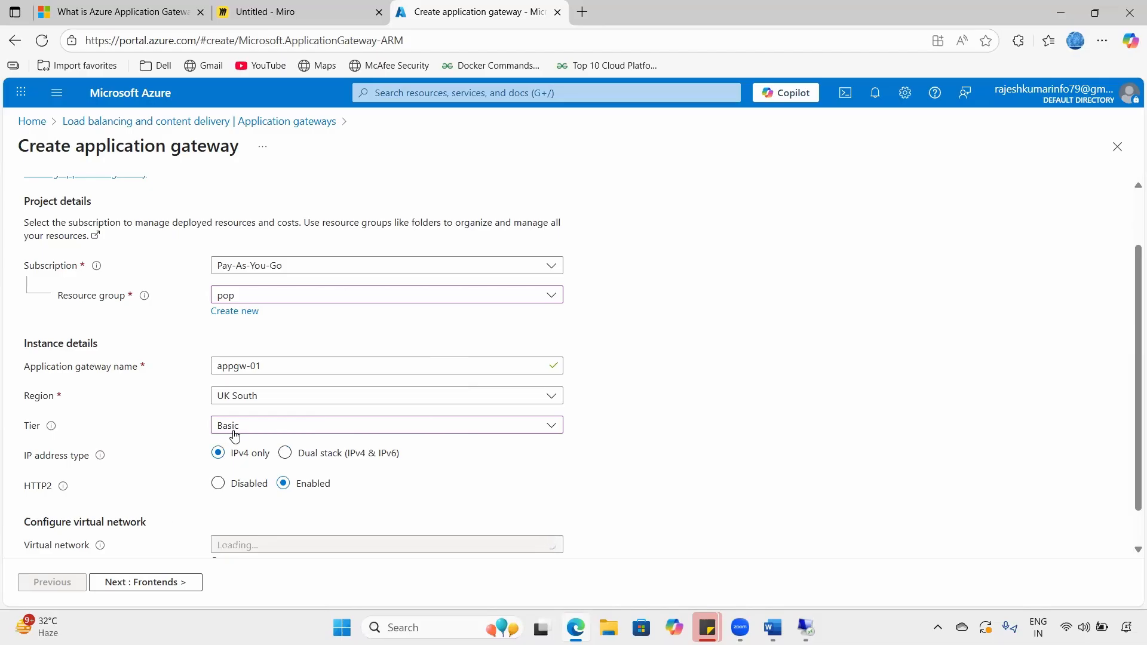
pyautogui.doubleClick(38, 426)
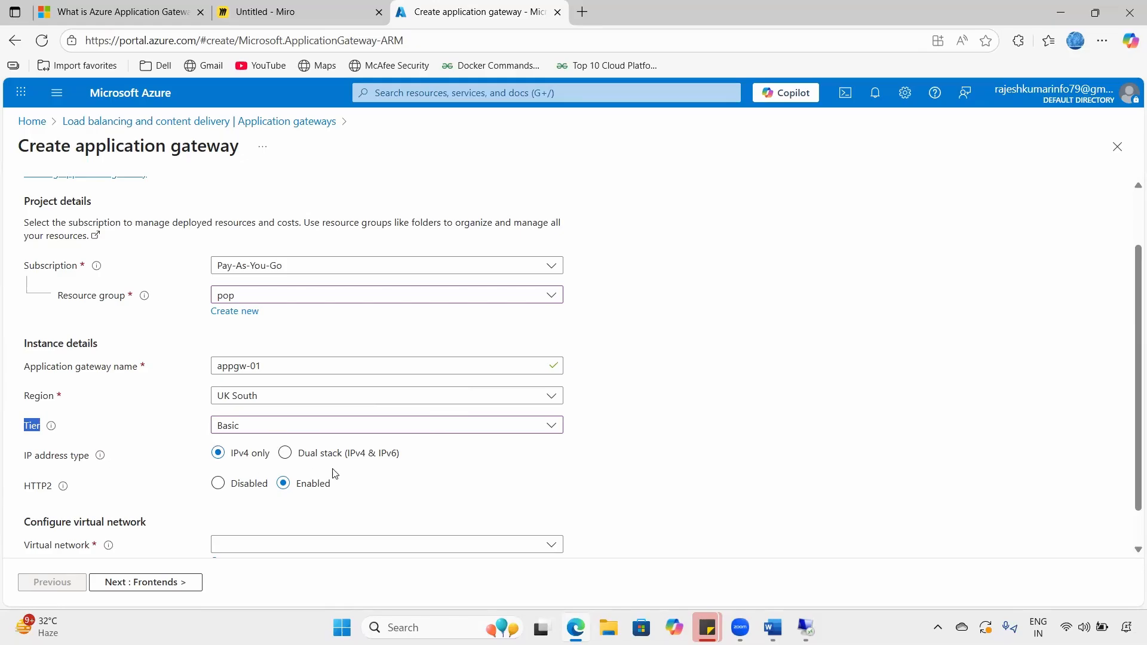
# - Check the HTTP2 setting and set the gateway tier to Standard V2
pyautogui.moveTo(19, 490); pyautogui.dragTo(64, 492)
pyautogui.moveTo(64, 493)
pyautogui.click(28, 484)
pyautogui.moveTo(28, 484); pyautogui.dragTo(52, 485)
pyautogui.click(333, 426)
pyautogui.click(267, 472)
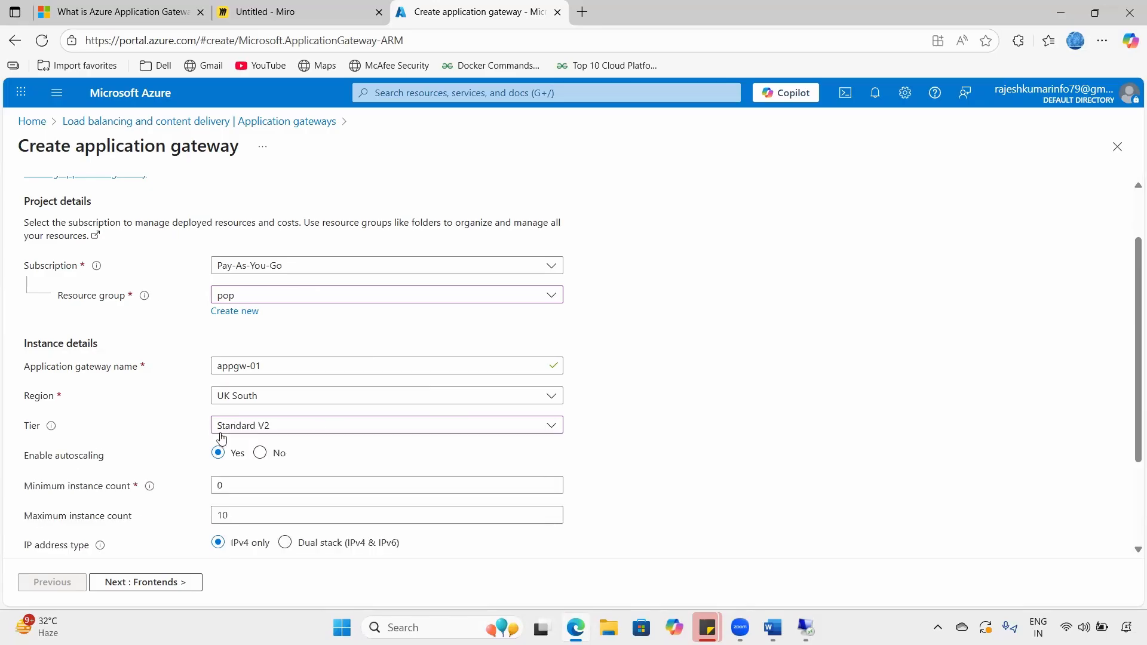
# - Examine the autoscaling option and the minimum instance count for the Standard V2 gateway
pyautogui.moveTo(26, 455); pyautogui.dragTo(118, 465)
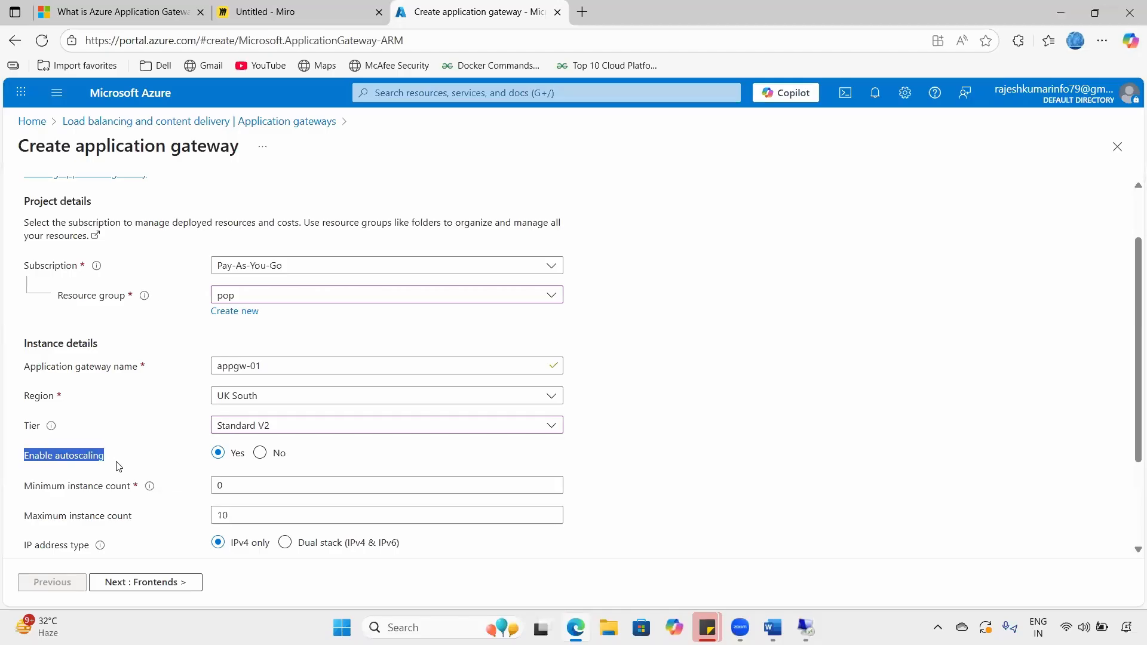
pyautogui.moveTo(66, 456); pyautogui.dragTo(122, 466)
pyautogui.click(597, 489)
pyautogui.moveTo(75, 145); pyautogui.dragTo(249, 147)
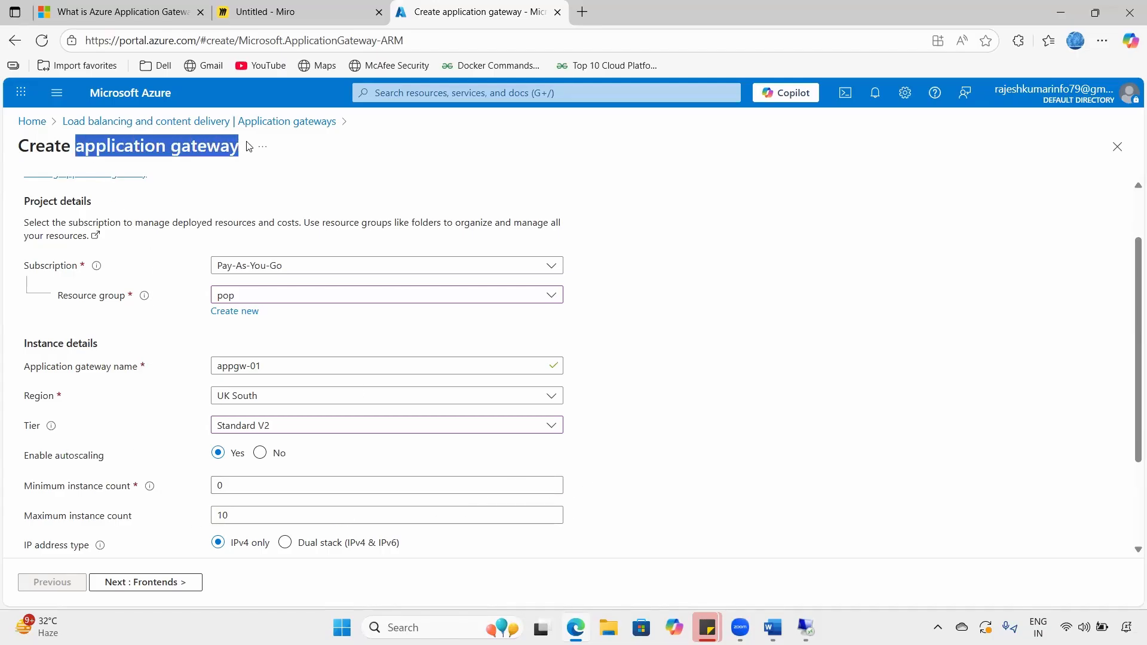
pyautogui.moveTo(95, 146); pyautogui.dragTo(245, 147)
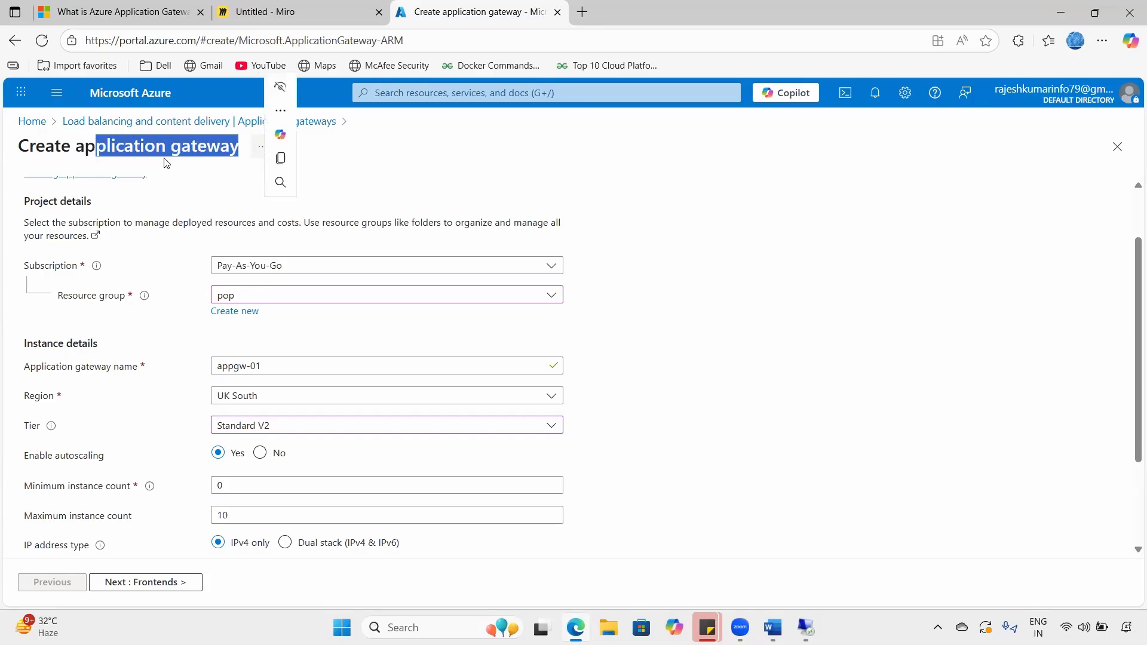
pyautogui.moveTo(85, 149); pyautogui.dragTo(238, 178)
pyautogui.moveTo(59, 461); pyautogui.dragTo(117, 465)
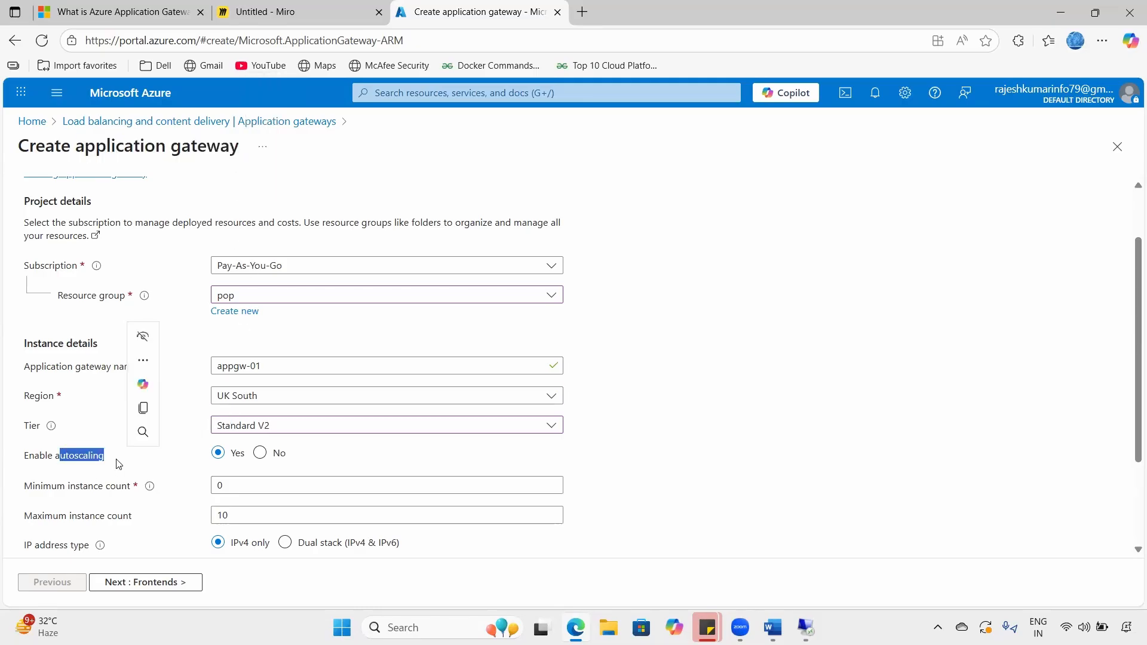
pyautogui.click(222, 455)
pyautogui.moveTo(245, 481); pyautogui.dragTo(85, 489)
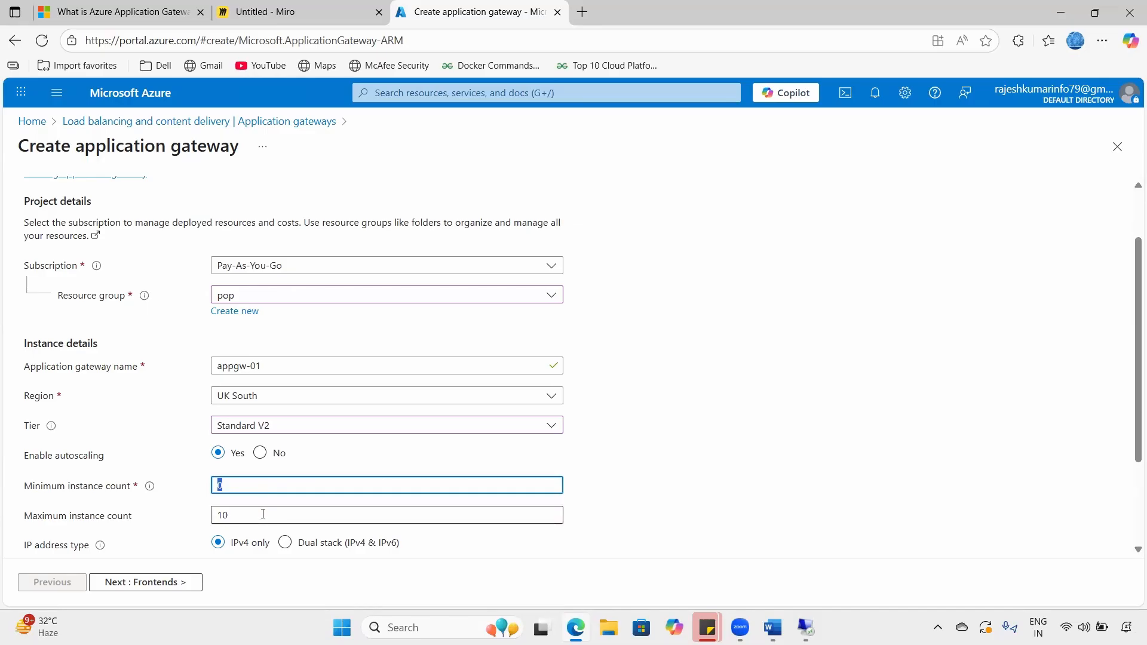
# - Try a maximum instance count of 1000, then set it to 125
pyautogui.doubleClick(261, 514)
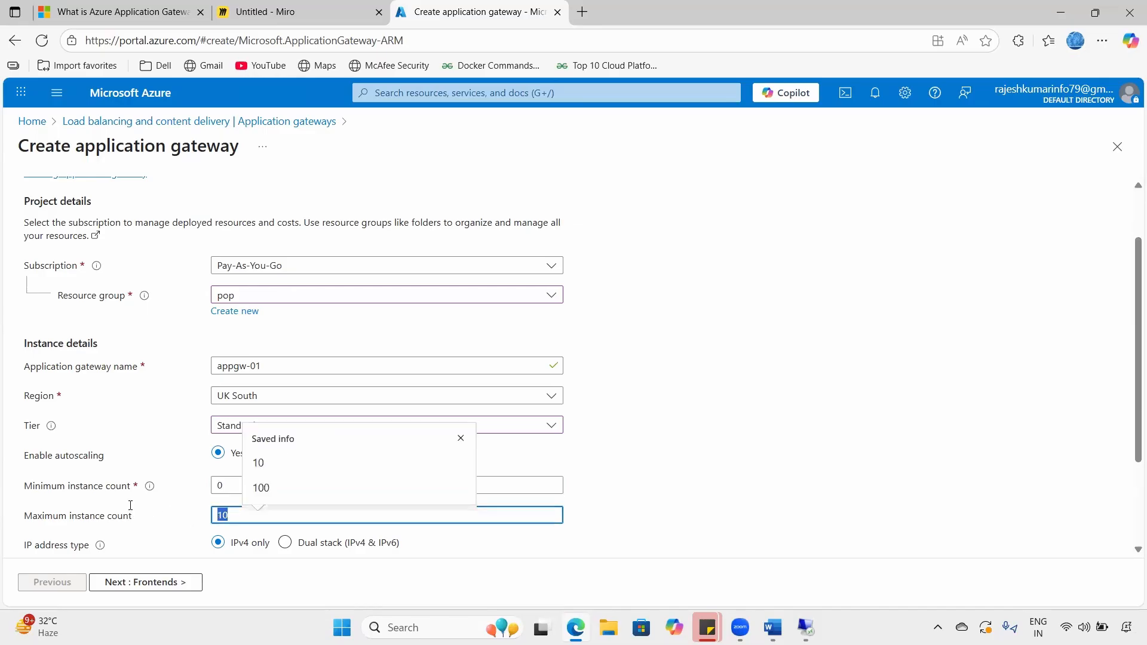
pyautogui.write('1000')
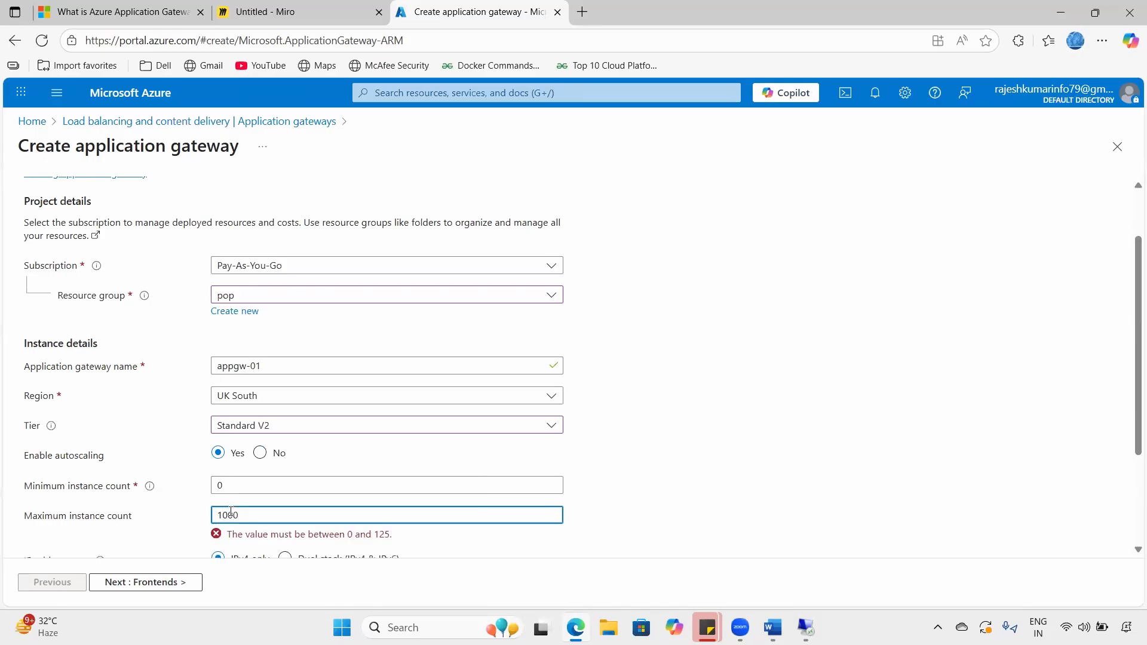
pyautogui.press('BackSpace')
pyautogui.press('BackSpace')
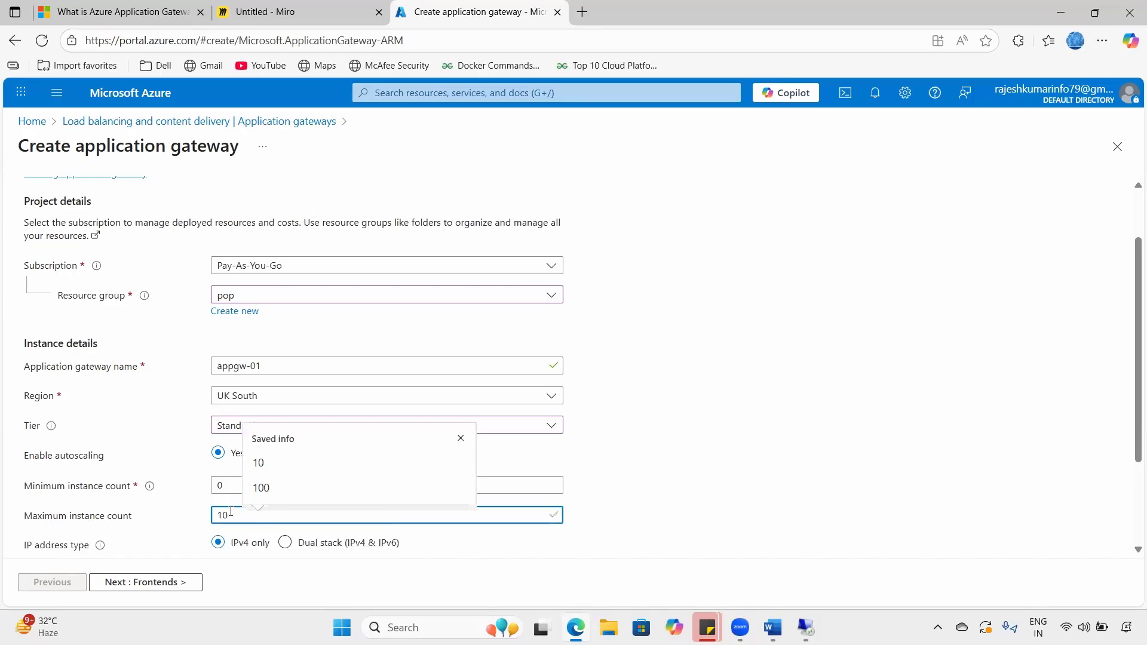
pyautogui.write('25')
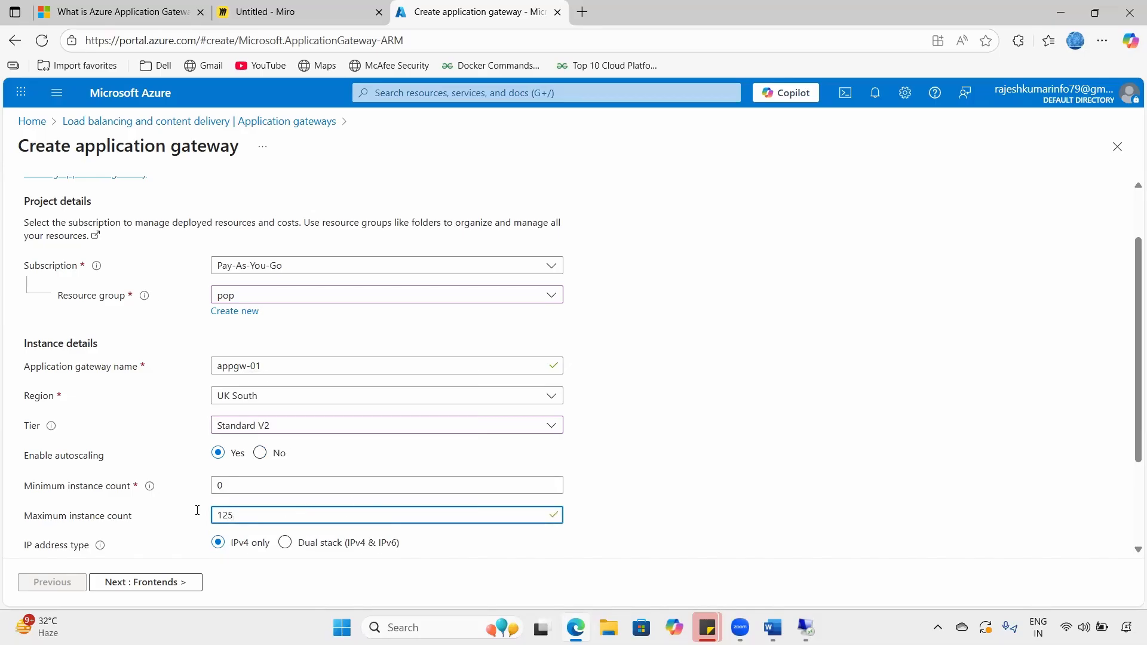
pyautogui.moveTo(125, 148); pyautogui.dragTo(221, 150)
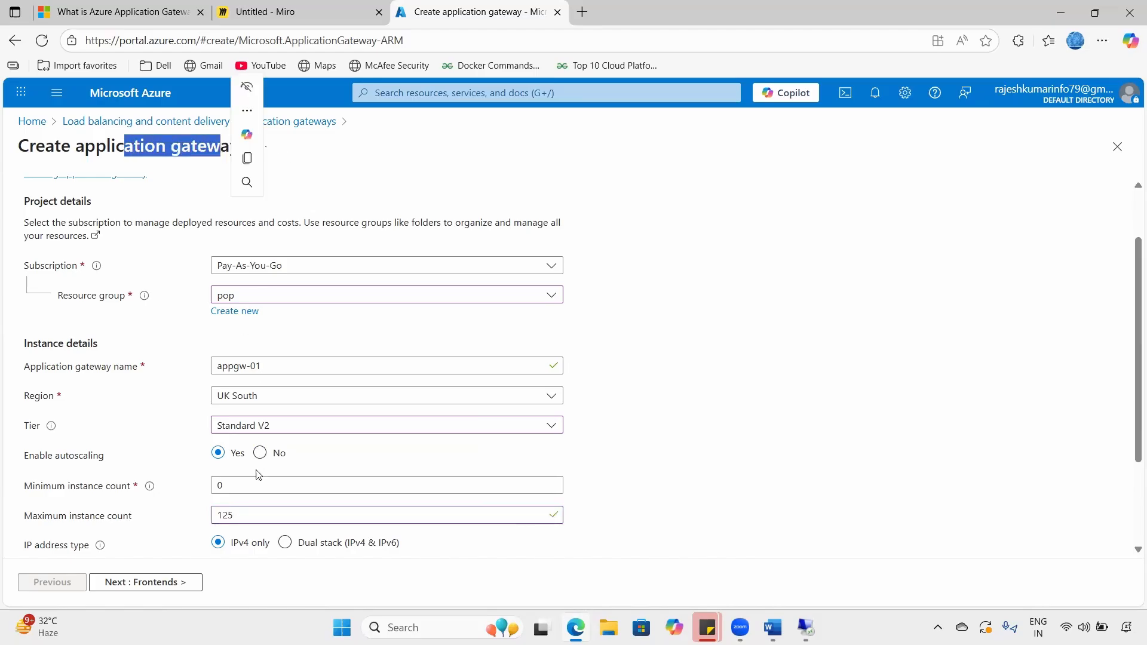
pyautogui.moveTo(284, 515); pyautogui.dragTo(206, 518)
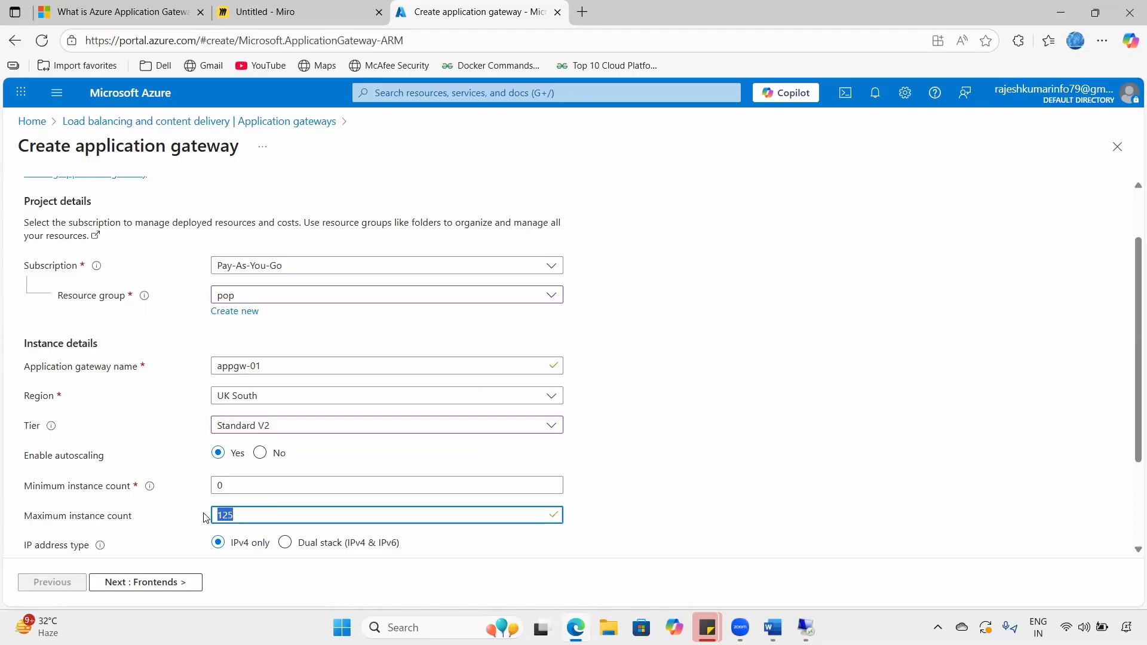
# - Switch the tier to Basic to compare its settings, then return it to Standard V2
pyautogui.click(260, 428)
pyautogui.click(249, 446)
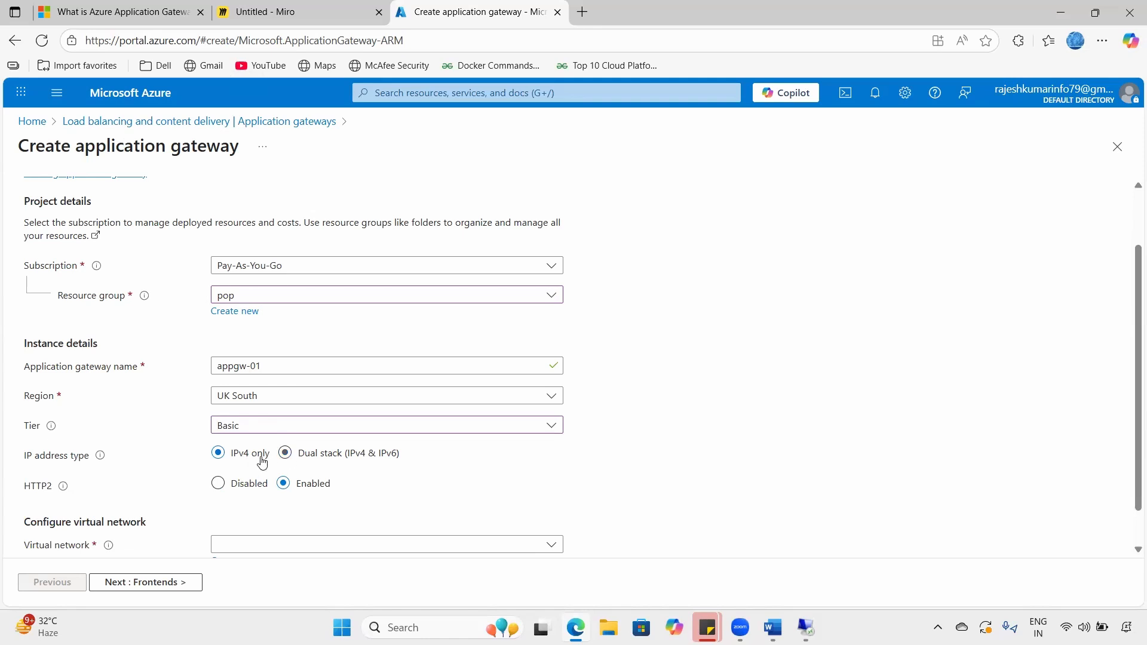
pyautogui.click(251, 430)
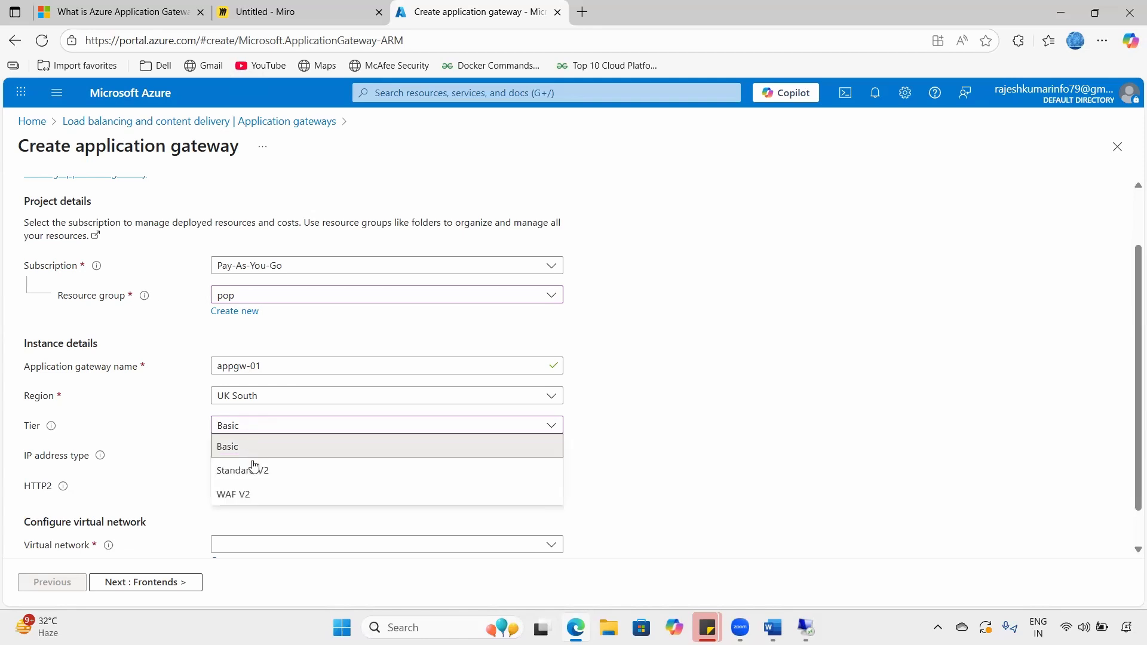
pyautogui.click(257, 469)
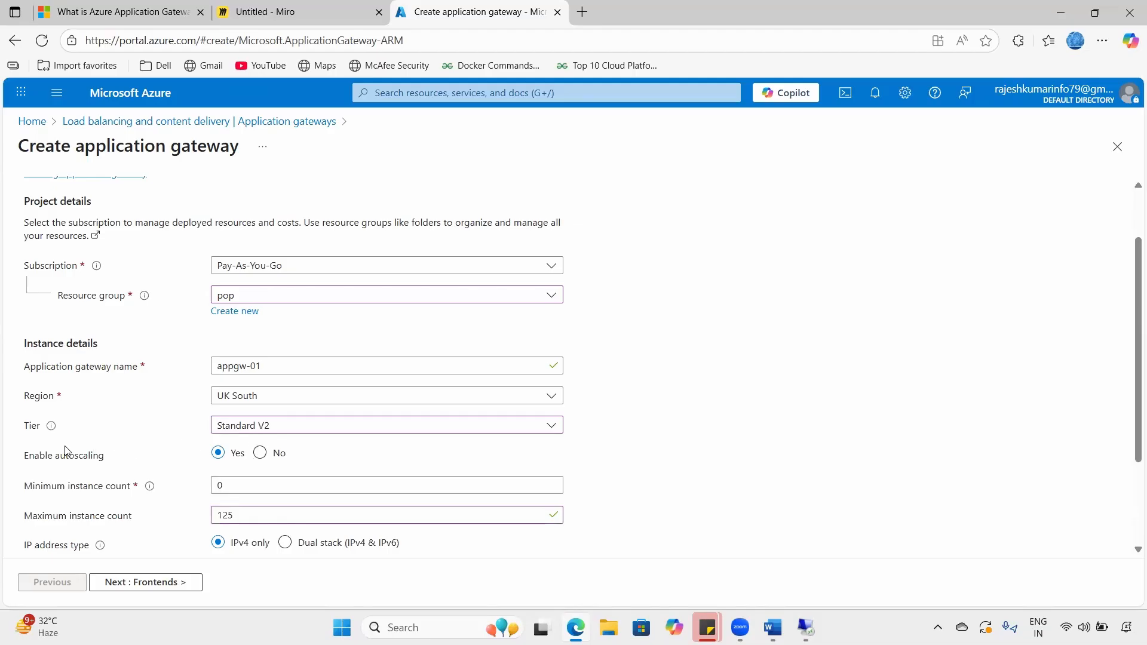
pyautogui.click(251, 430)
pyautogui.click(685, 443)
# - Turn autoscaling off to check the instance count option, then turn it back on
pyautogui.moveTo(35, 456); pyautogui.dragTo(121, 462)
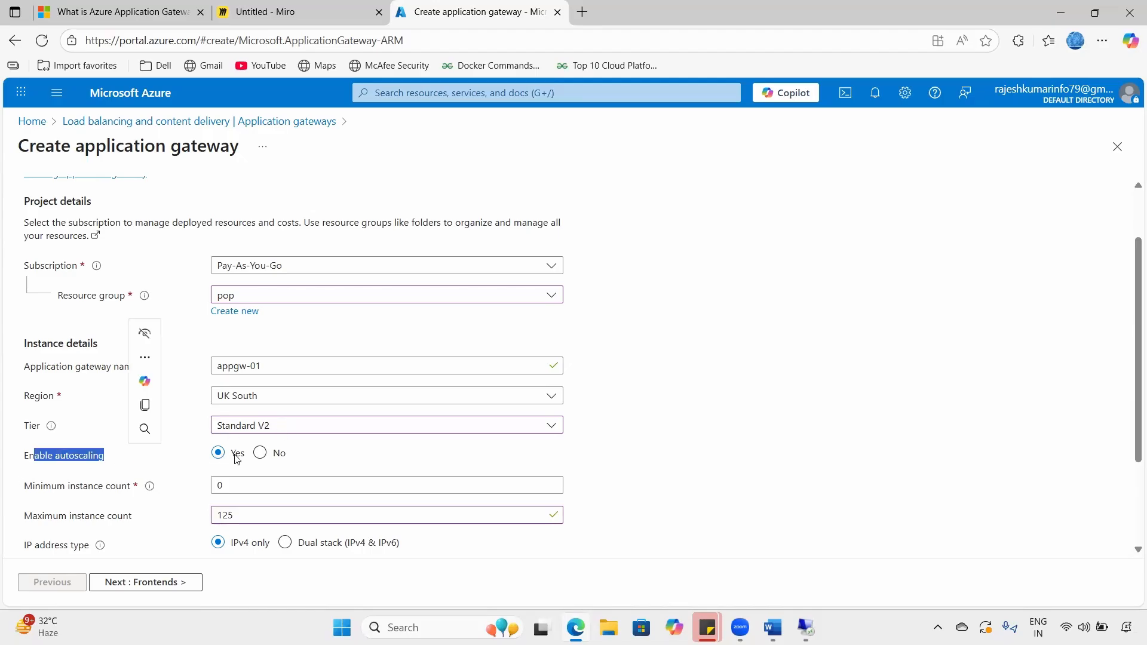
pyautogui.click(260, 453)
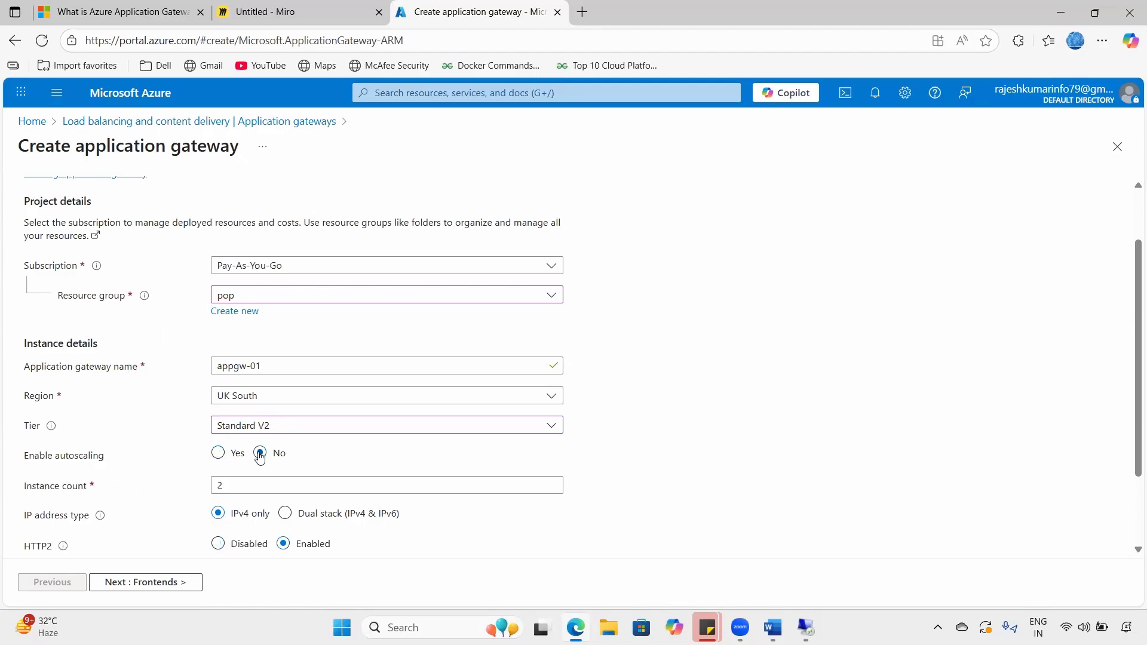
pyautogui.click(218, 454)
pyautogui.press('Tab')
pyautogui.press('Tab')
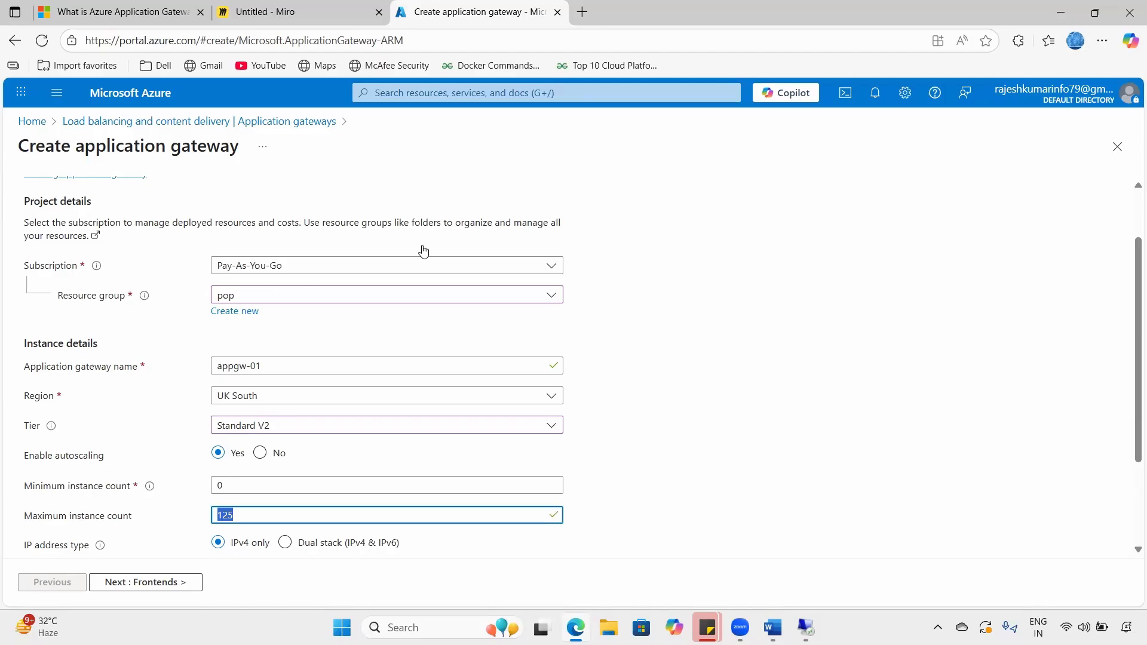
# - Disable autoscaling and set the instance count to 1
pyautogui.click(272, 456)
pyautogui.press('Tab')
pyautogui.write('1')
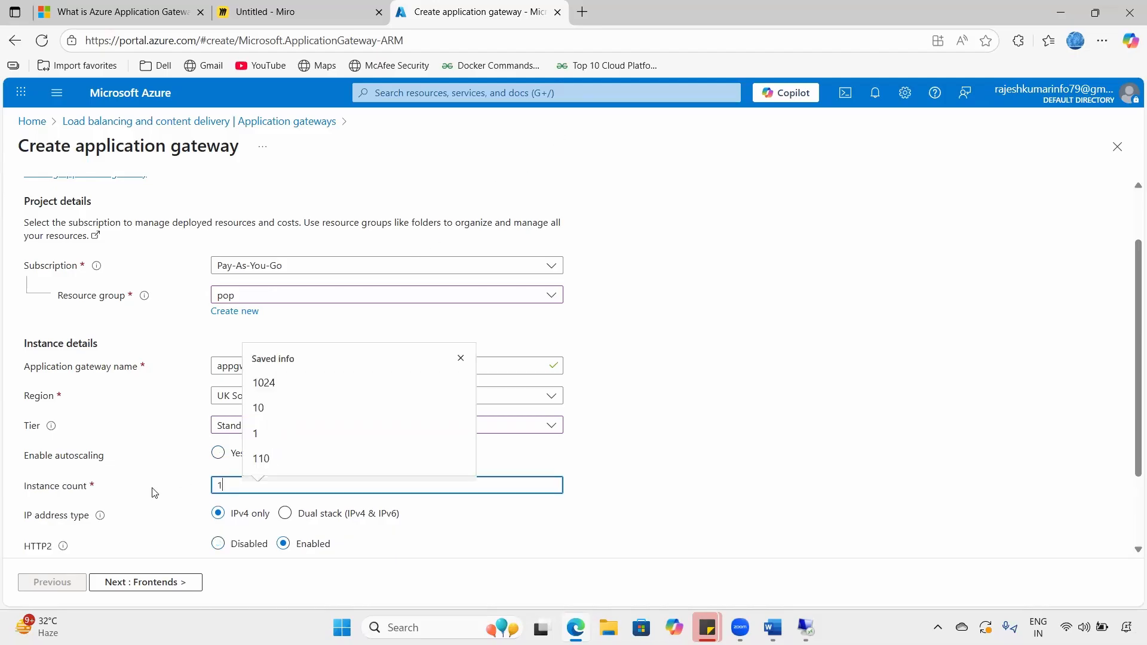
pyautogui.click(880, 382)
pyautogui.scroll(-1, 236, 508)
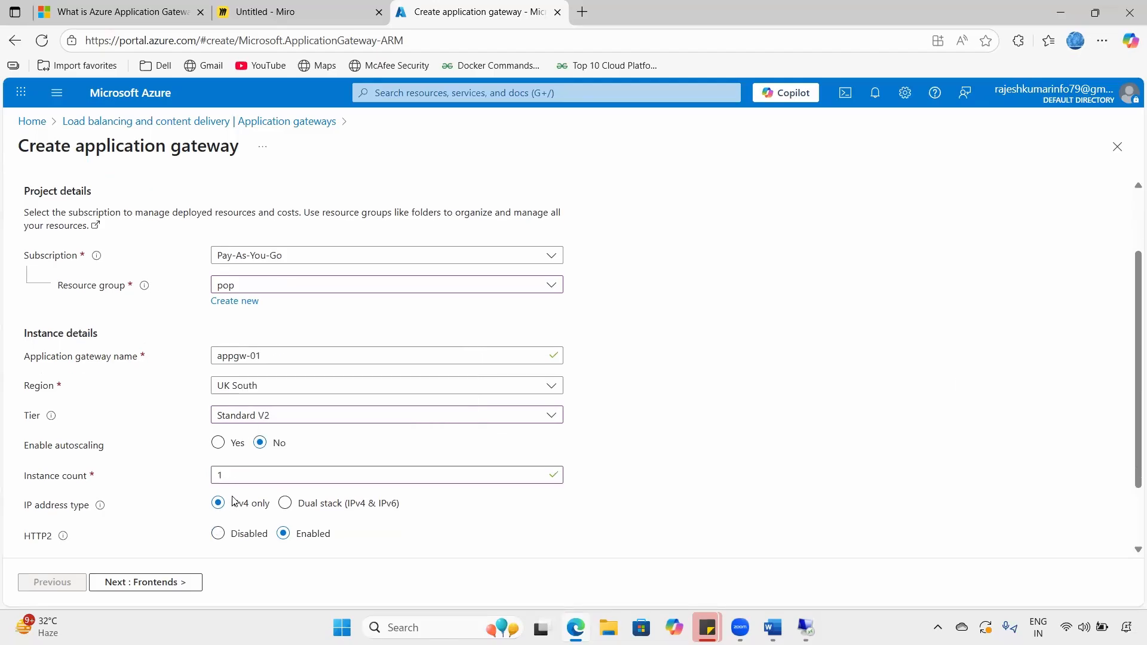
# - Review the gateway's IP address type and HTTP2 settings under the instance details
pyautogui.moveTo(44, 443); pyautogui.dragTo(76, 443)
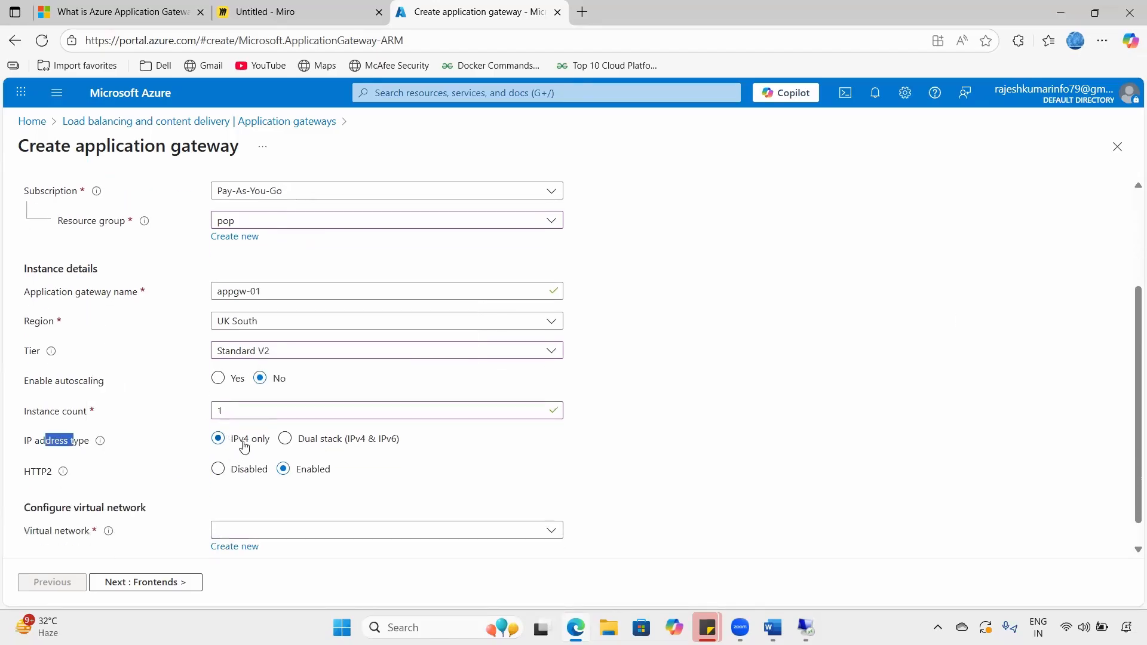
pyautogui.moveTo(232, 441); pyautogui.dragTo(277, 442)
pyautogui.click(249, 459)
pyautogui.doubleClick(42, 477)
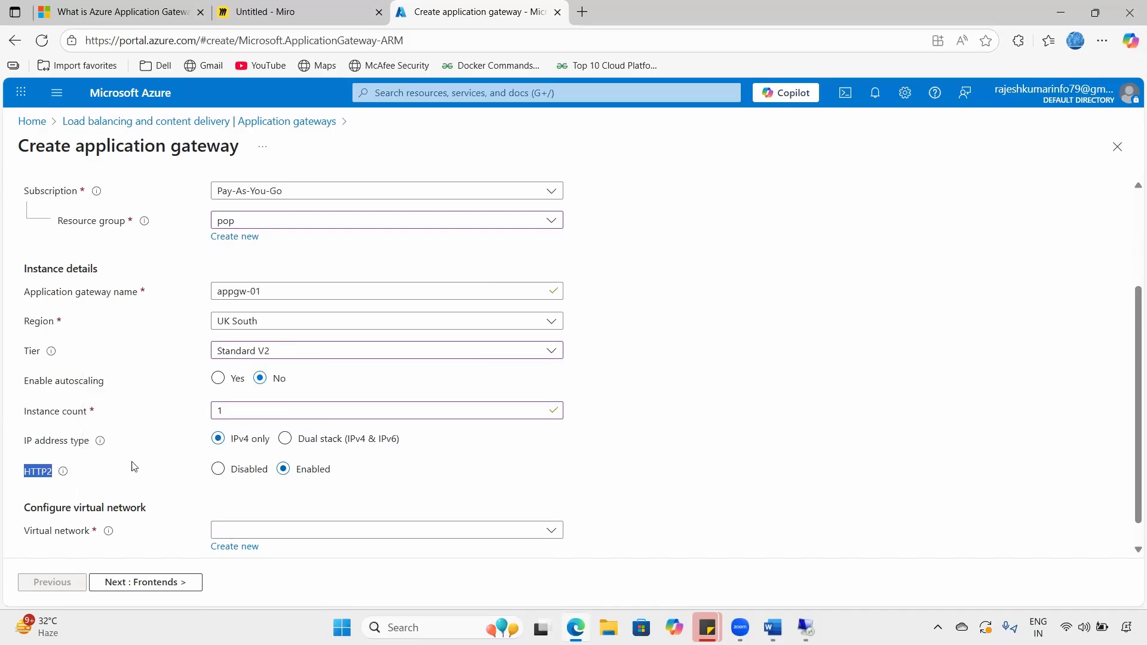
pyautogui.click(141, 476)
pyautogui.scroll(-1, 90, 490)
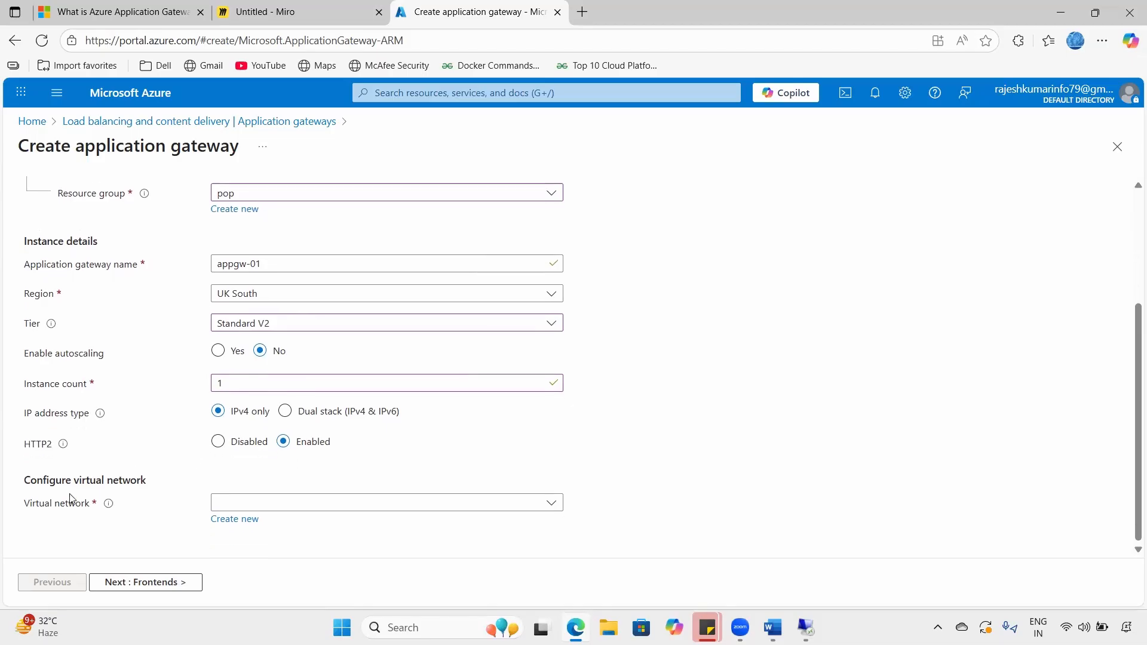
# - Select vnet-01 as the virtual network for the application gateway
pyautogui.moveTo(20, 506); pyautogui.dragTo(95, 515)
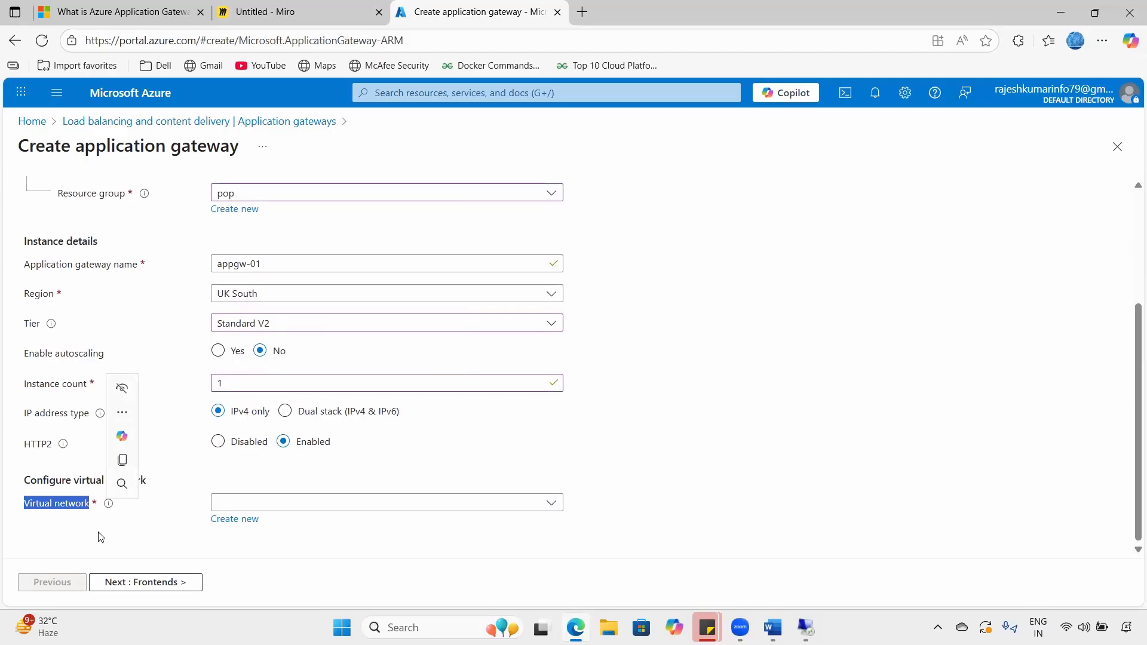
pyautogui.moveTo(111, 144); pyautogui.dragTo(253, 151)
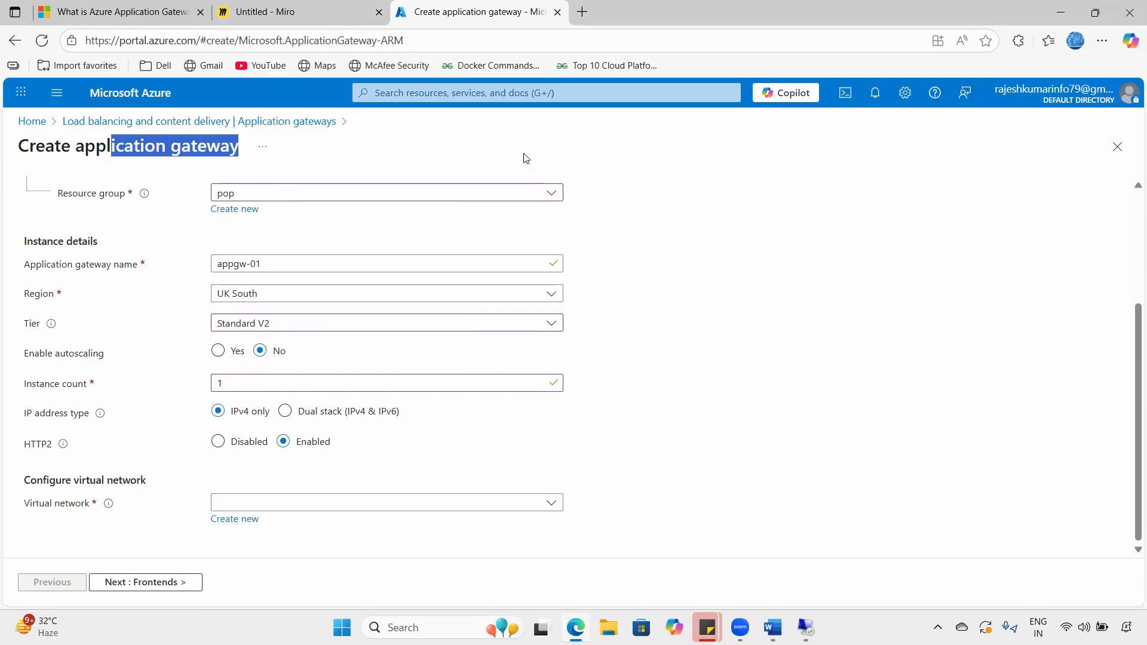
pyautogui.click(115, 145)
pyautogui.moveTo(25, 504); pyautogui.dragTo(89, 512)
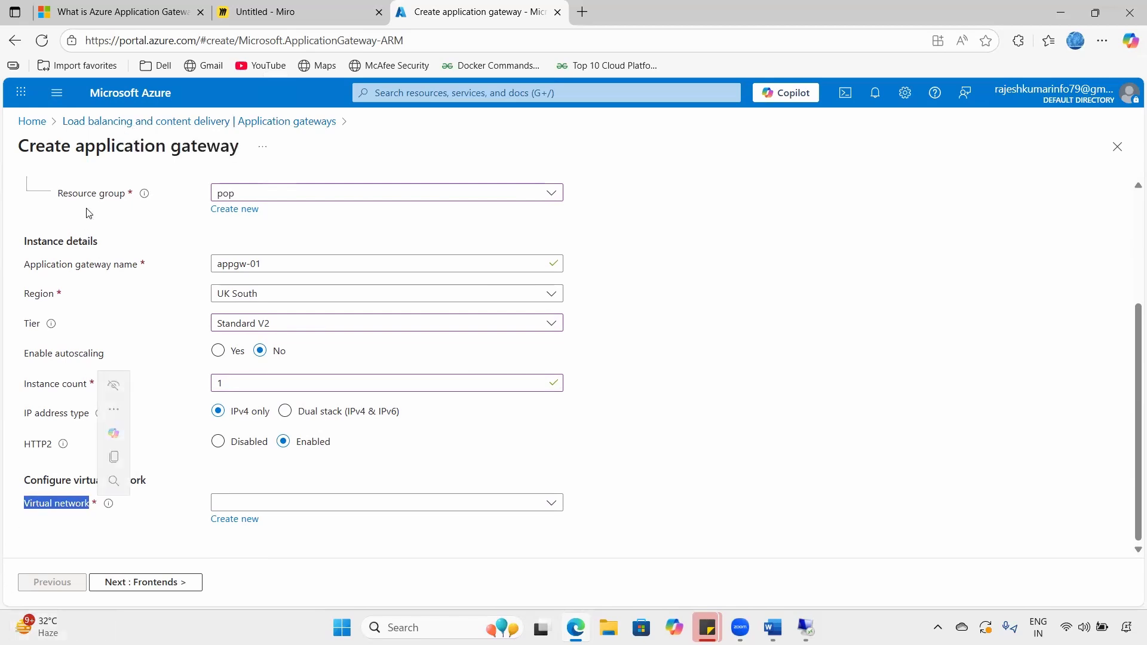
pyautogui.click(366, 505)
pyautogui.click(240, 578)
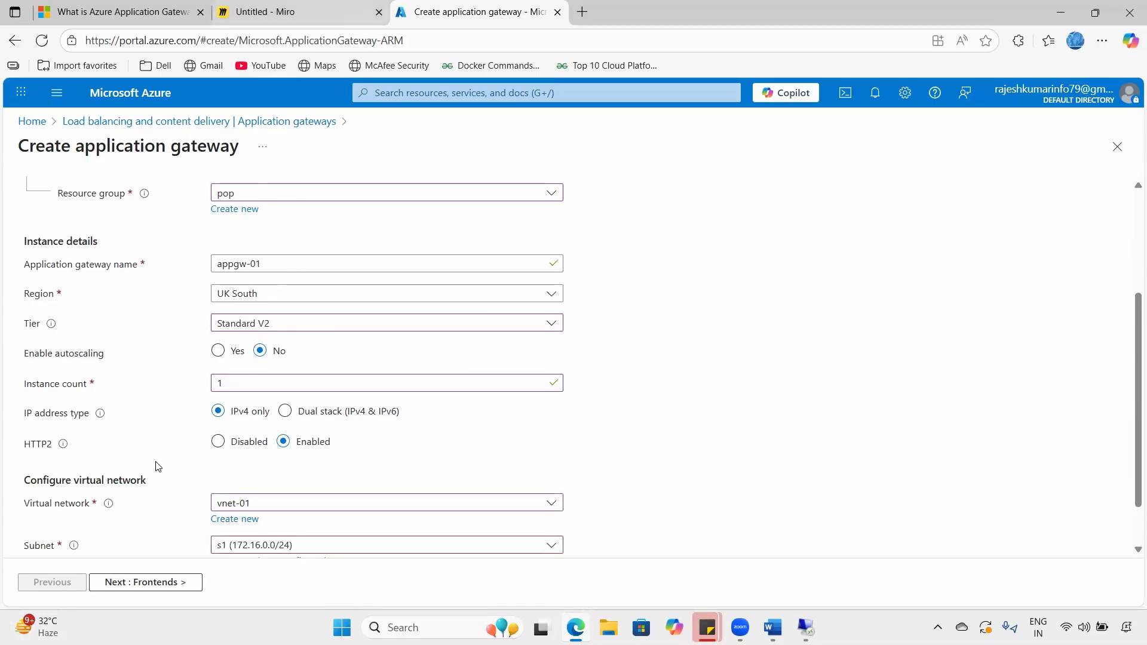
# - Examine the subnet setting and its information tip on which subnets the gateway can use
pyautogui.scroll(-1, 180, 454)
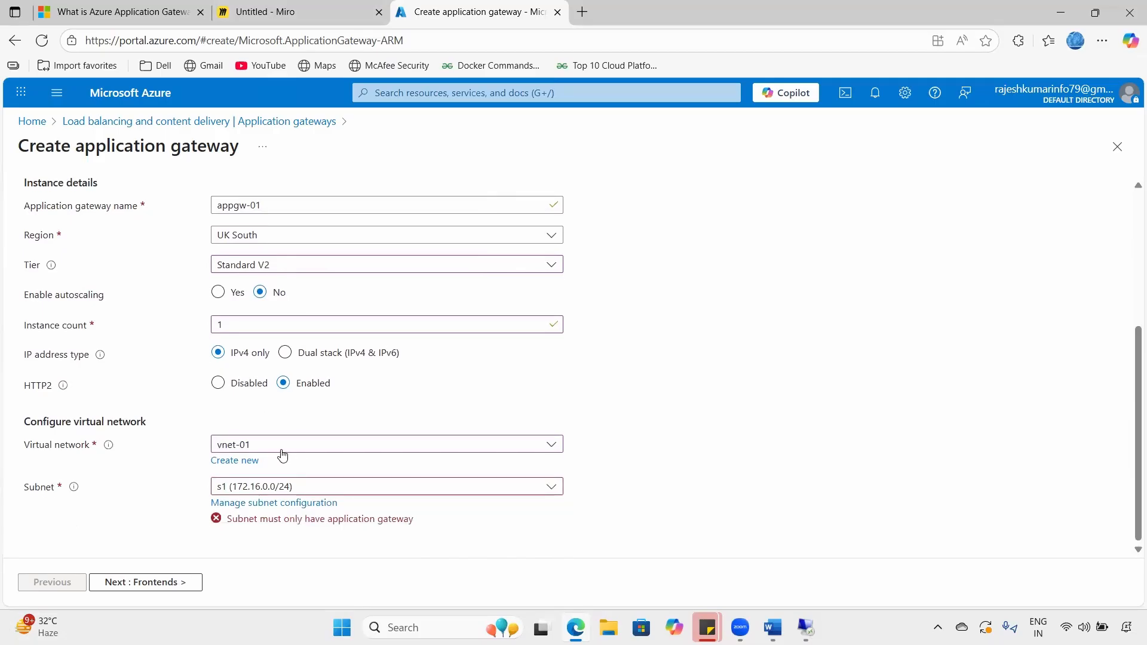
pyautogui.moveTo(28, 487); pyautogui.dragTo(55, 487)
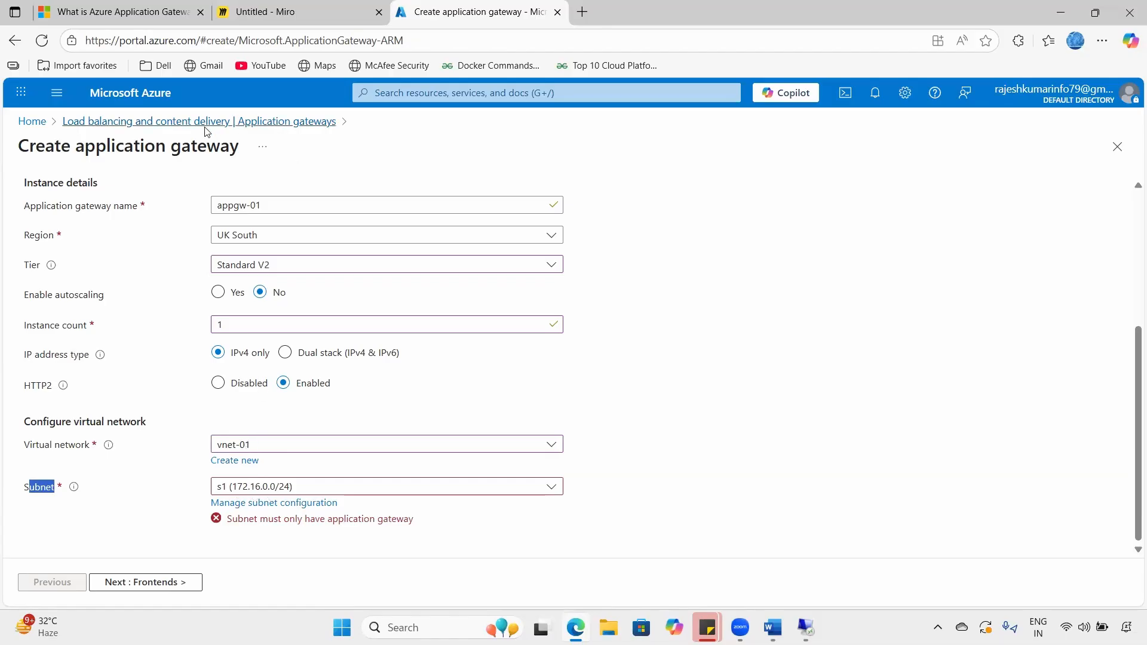
pyautogui.moveTo(77, 155); pyautogui.dragTo(241, 153)
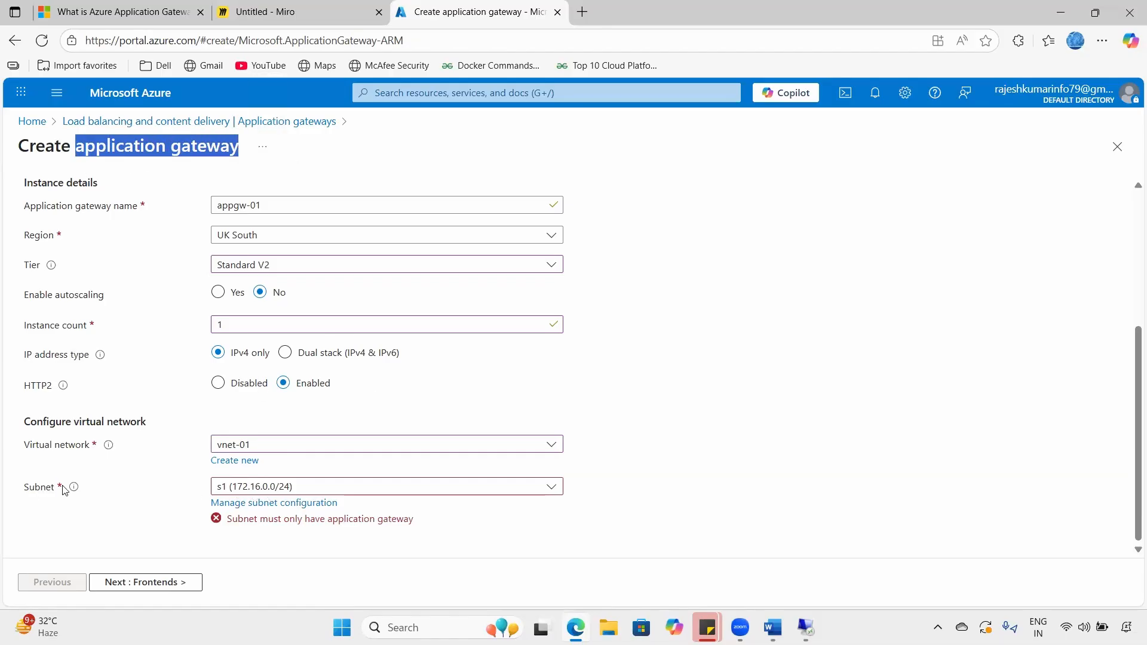
pyautogui.moveTo(63, 488); pyautogui.dragTo(29, 488)
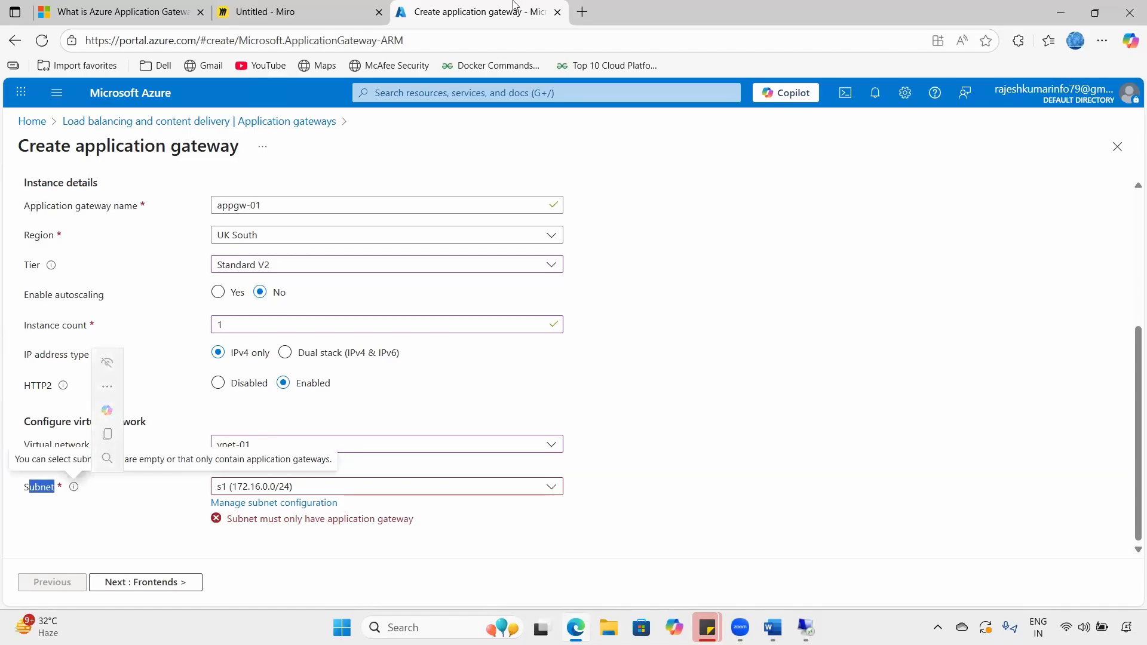
# - Duplicate the portal page in a second browser tab and show the subnets of virtual network vnet-01 there, highlighting s1
pyautogui.rightClick(488, 11)
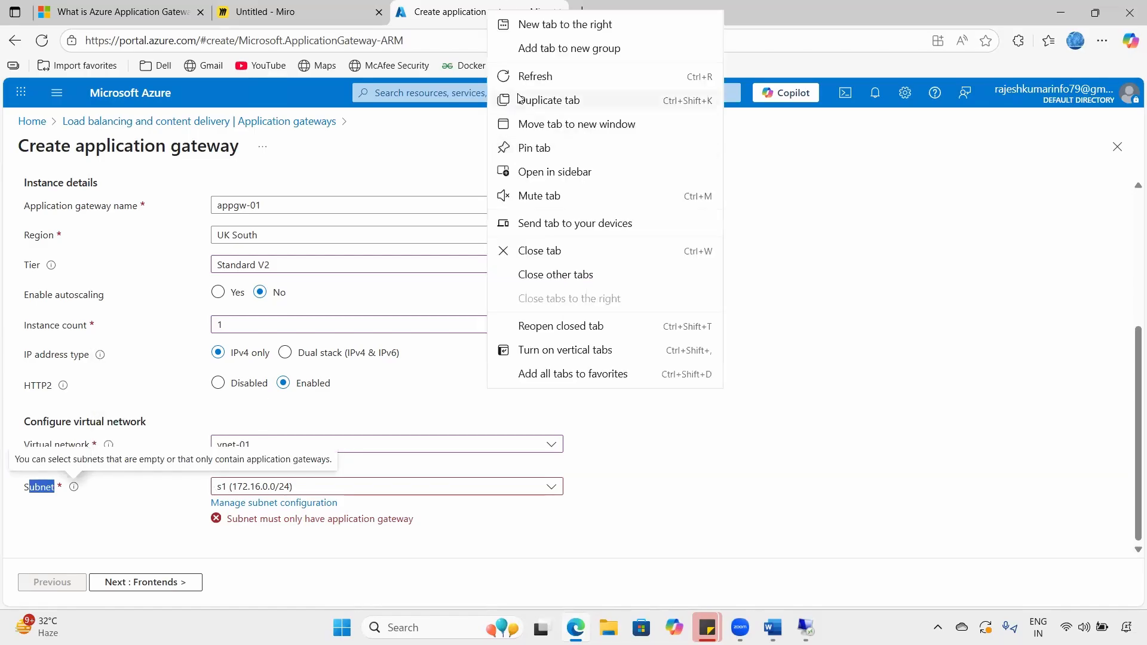
pyautogui.click(549, 100)
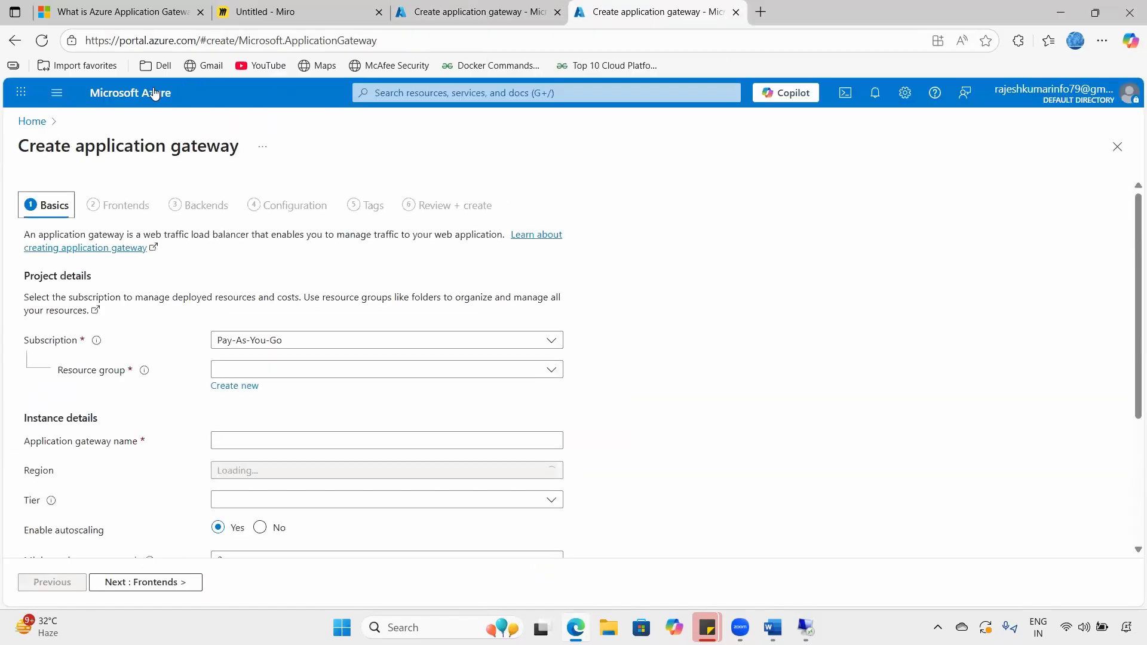
pyautogui.click(154, 92)
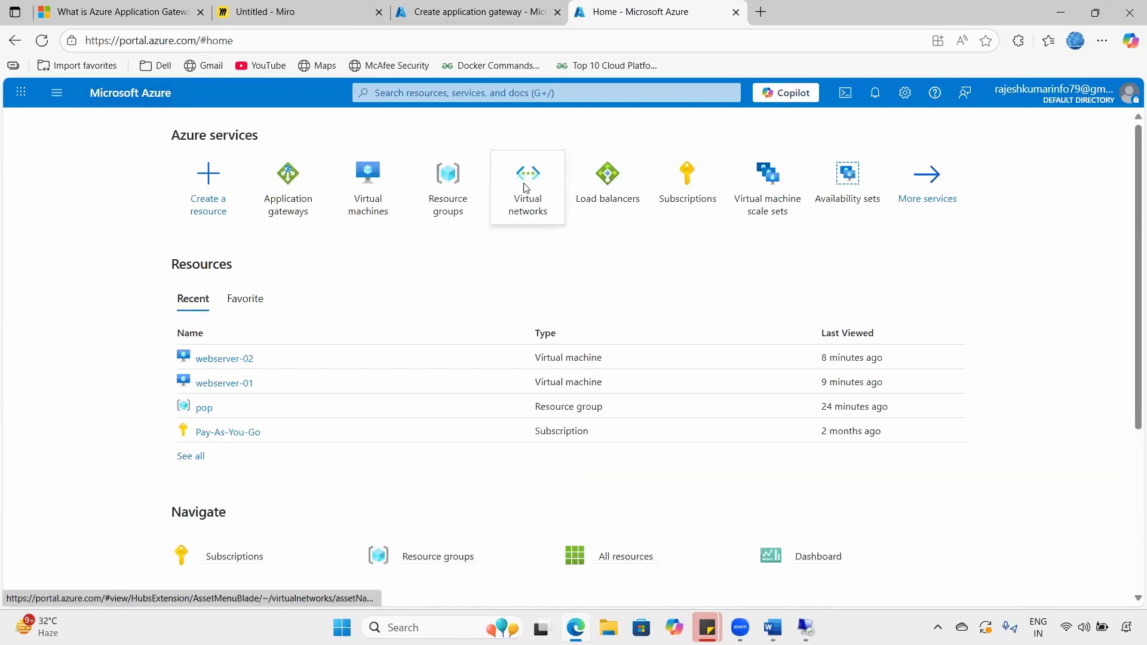
pyautogui.click(526, 188)
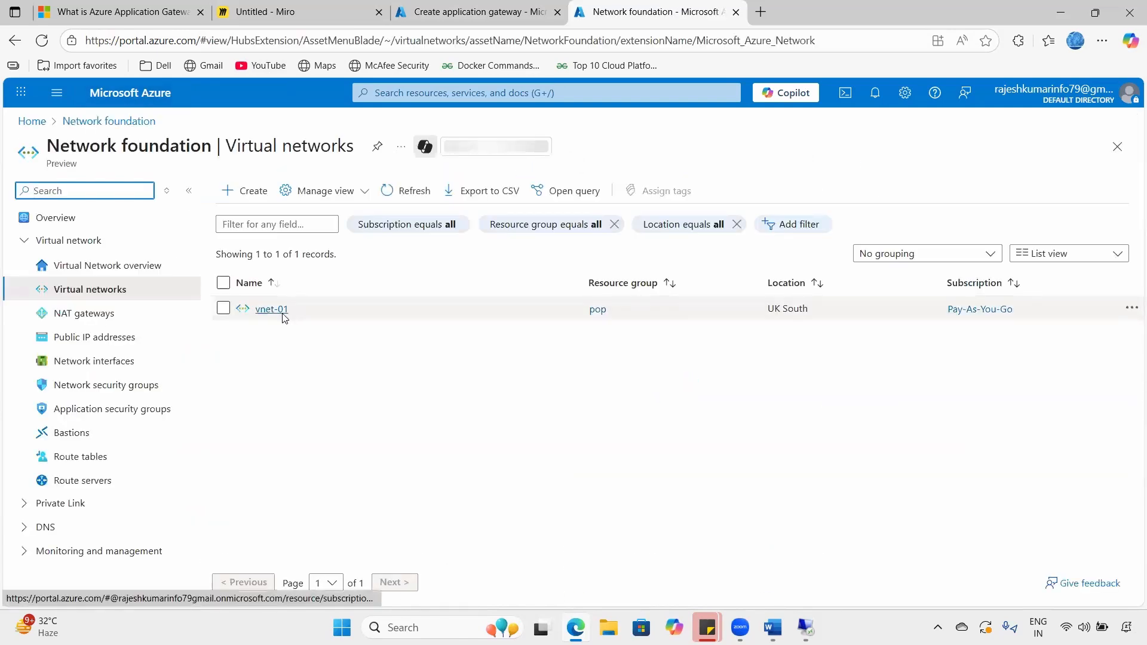
pyautogui.click(282, 313)
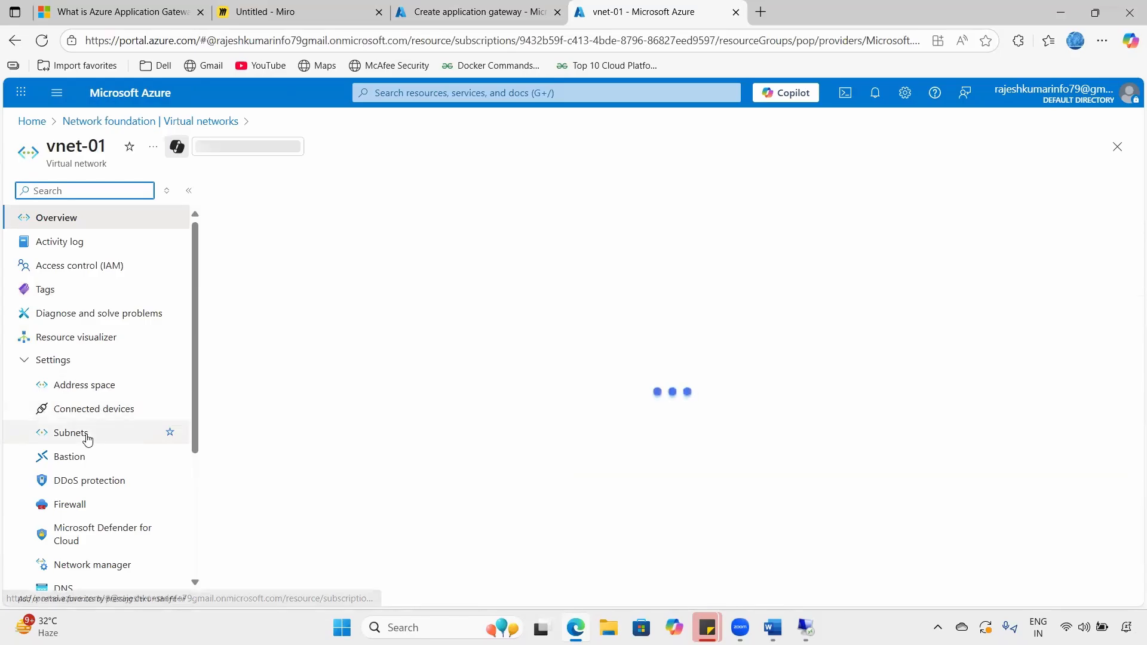
pyautogui.click(88, 435)
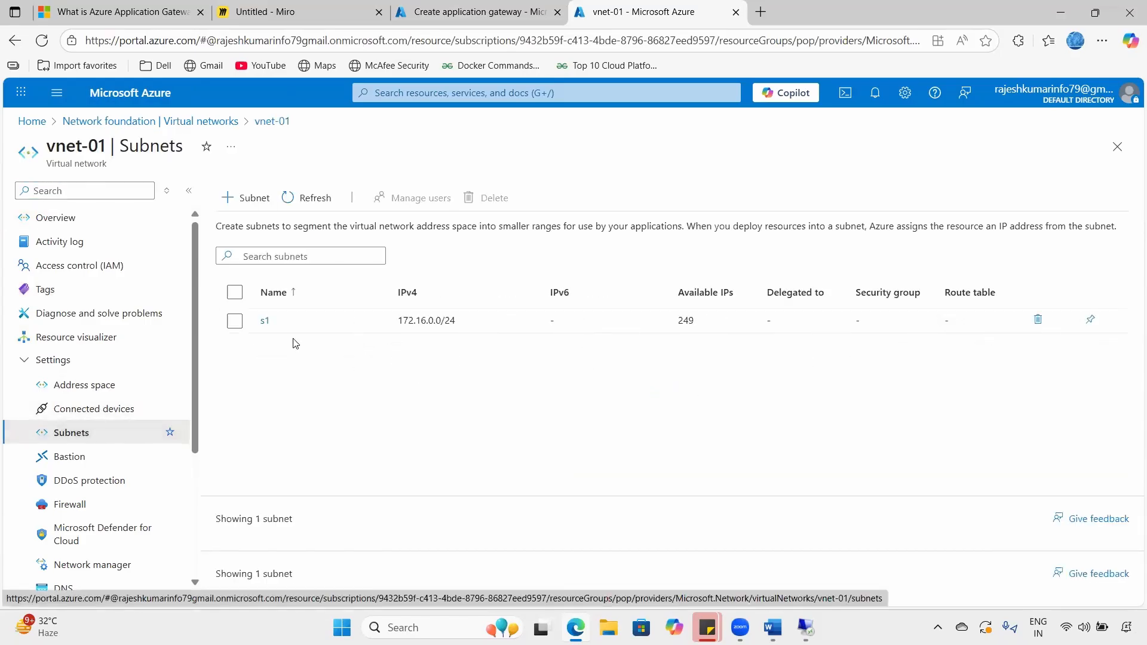
pyautogui.click(260, 321)
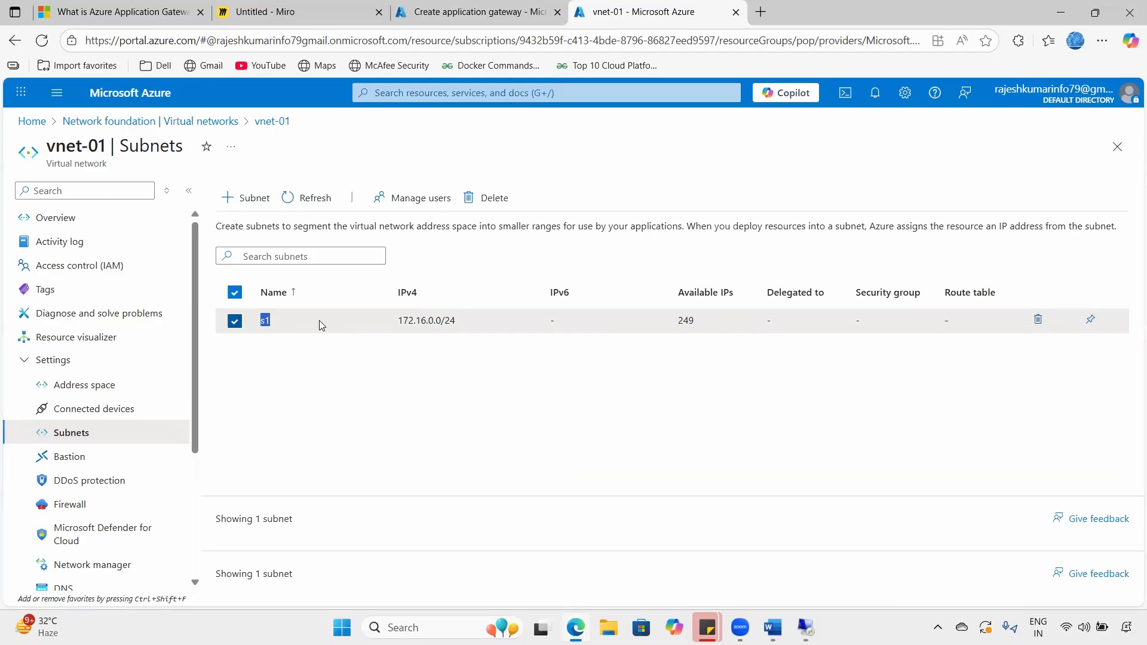
# - Check which subnet vnet-01's connected web server interfaces use, and return to the network's subnet list
pyautogui.click(120, 408)
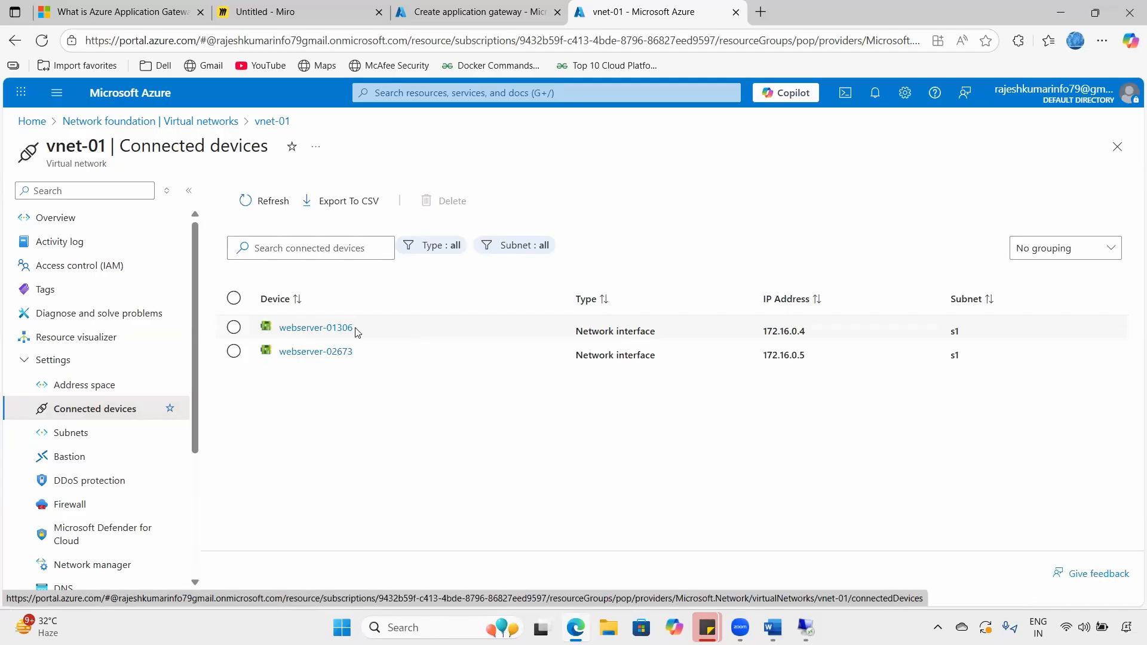
pyautogui.moveTo(357, 333); pyautogui.dragTo(278, 328)
pyautogui.moveTo(392, 353); pyautogui.dragTo(256, 363)
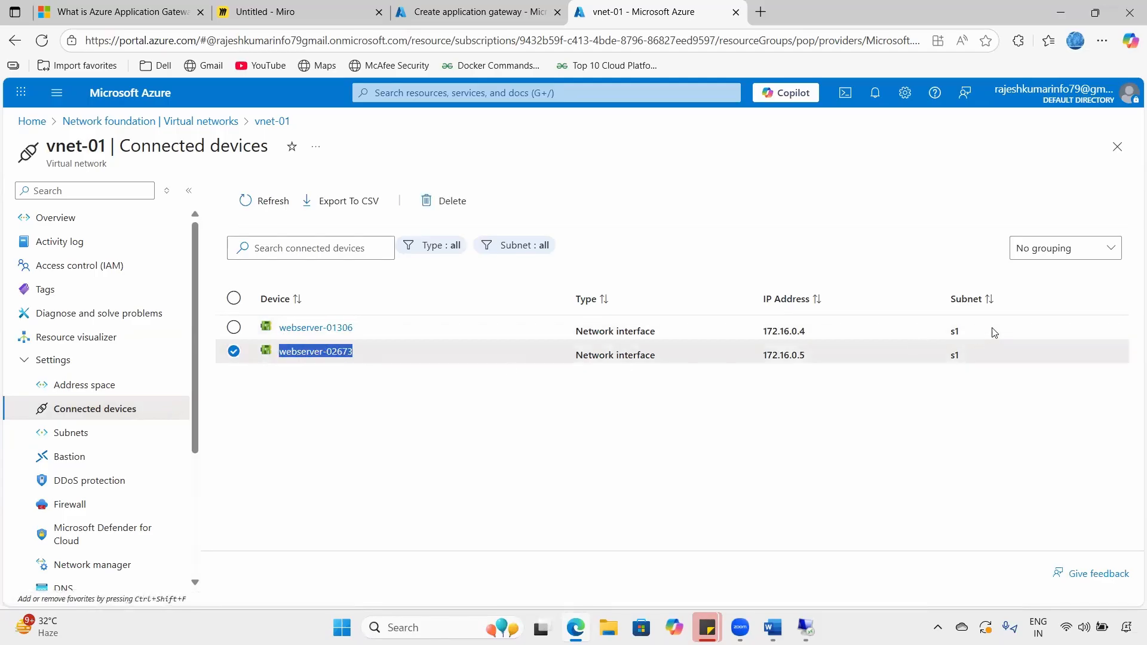
pyautogui.moveTo(965, 333)
pyautogui.mouseDown()
pyautogui.moveTo(945, 333)
pyautogui.moveTo(944, 352)
pyautogui.moveTo(947, 332)
pyautogui.moveTo(966, 355)
pyautogui.mouseUp()
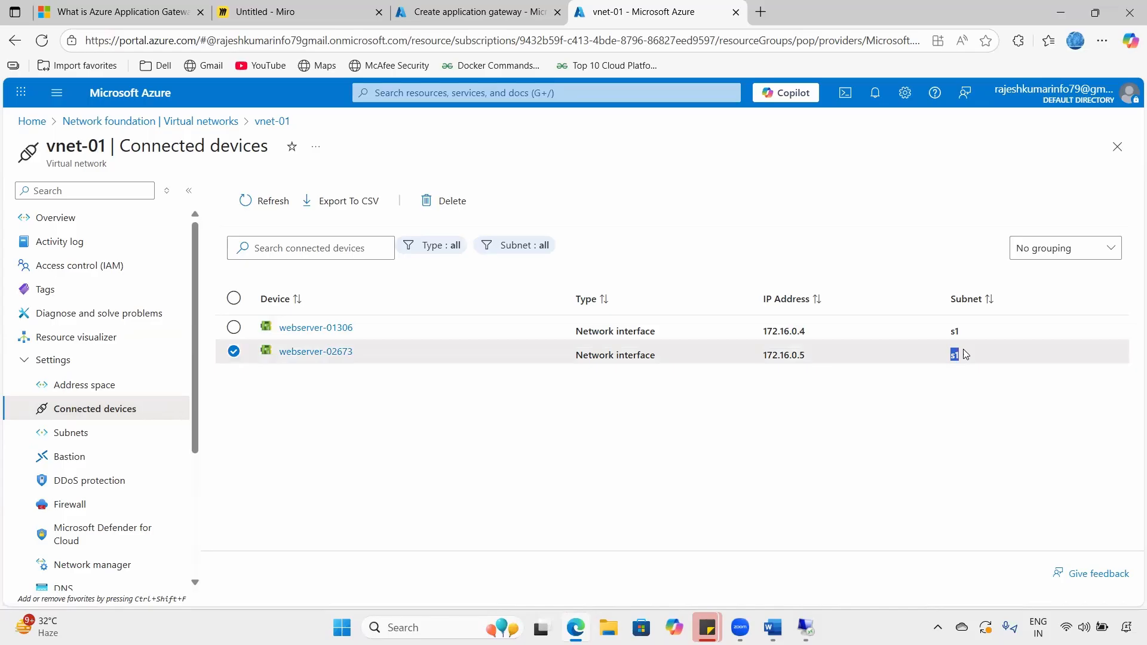
pyautogui.click(113, 437)
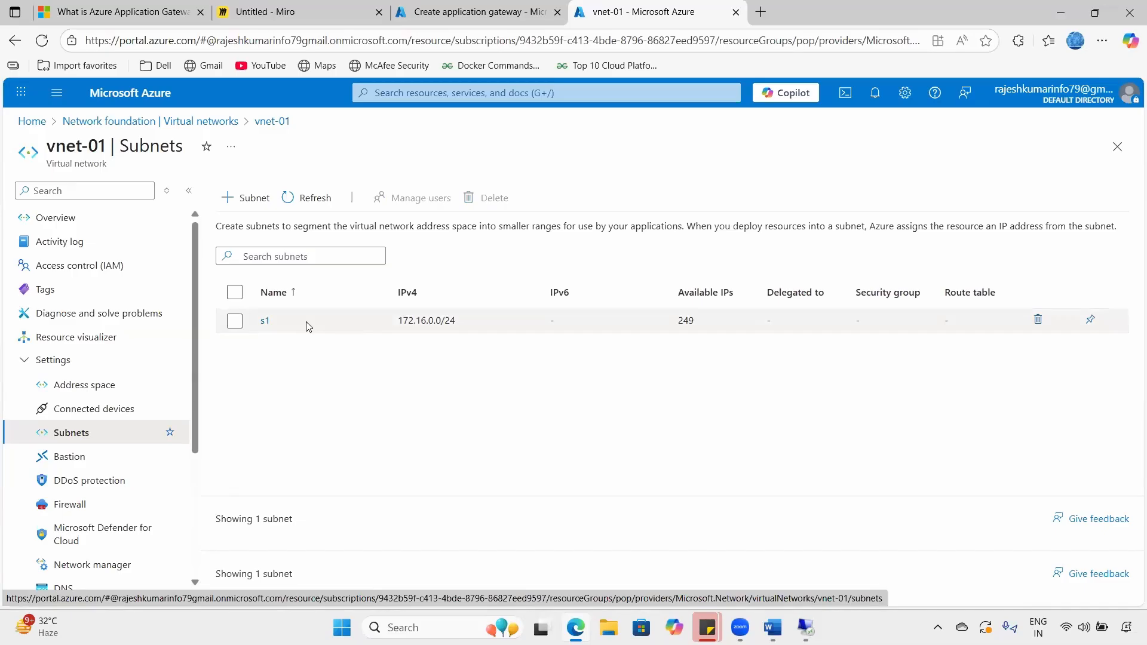
# - Return to the application gateway form and read the validation message below the selected subnet
pyautogui.click(518, 8)
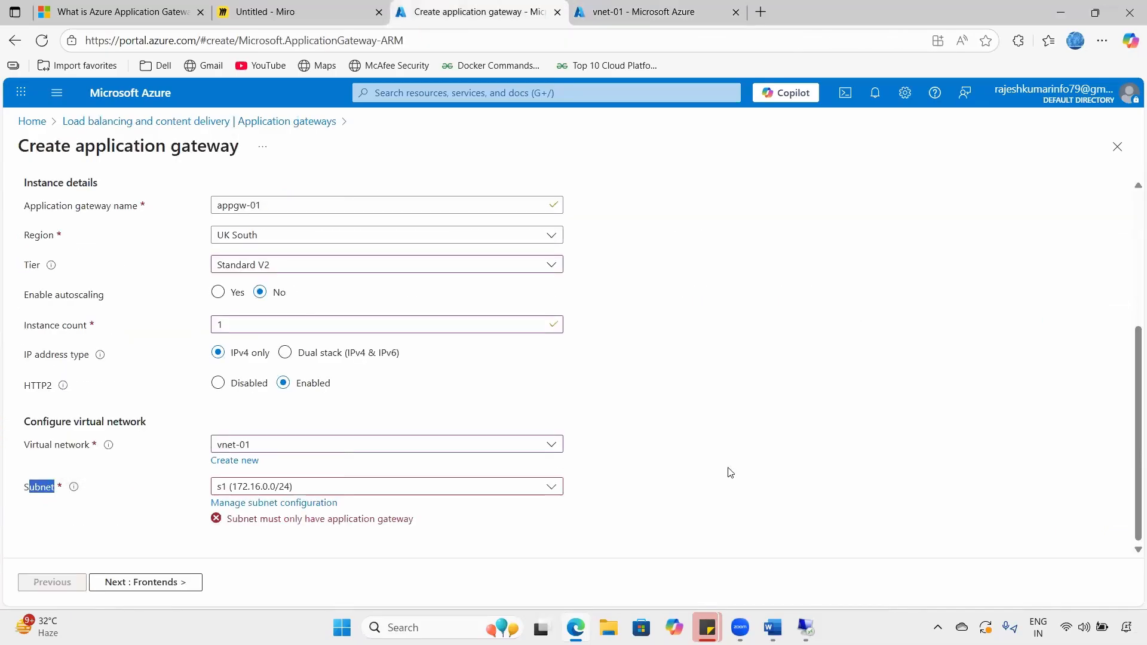
pyautogui.click(316, 546)
pyautogui.moveTo(274, 519); pyautogui.dragTo(419, 513)
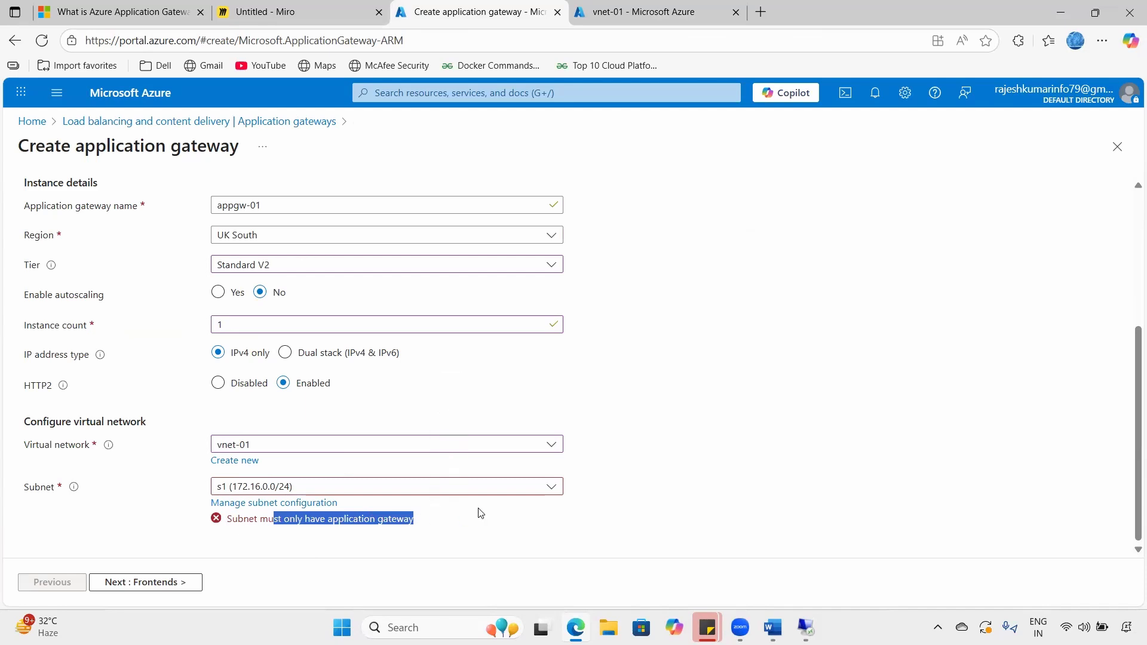
pyautogui.moveTo(85, 146); pyautogui.dragTo(239, 146)
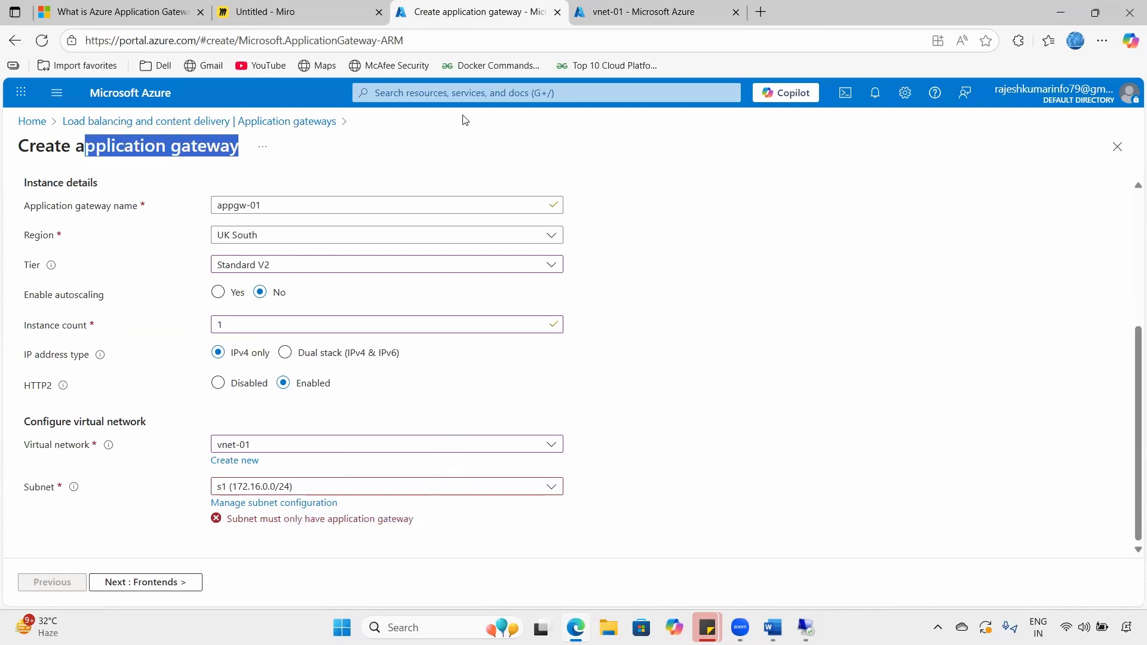
# - Mark up the gateway form with an arrow from subnet s1 to the gateway name and a circled VM's note, then clear the ink
pyautogui.click(576, 84)
pyautogui.moveTo(203, 492)
pyautogui.mouseDown()
pyautogui.moveTo(246, 474)
pyautogui.moveTo(183, 195)
pyautogui.moveTo(197, 207)
pyautogui.mouseUp()
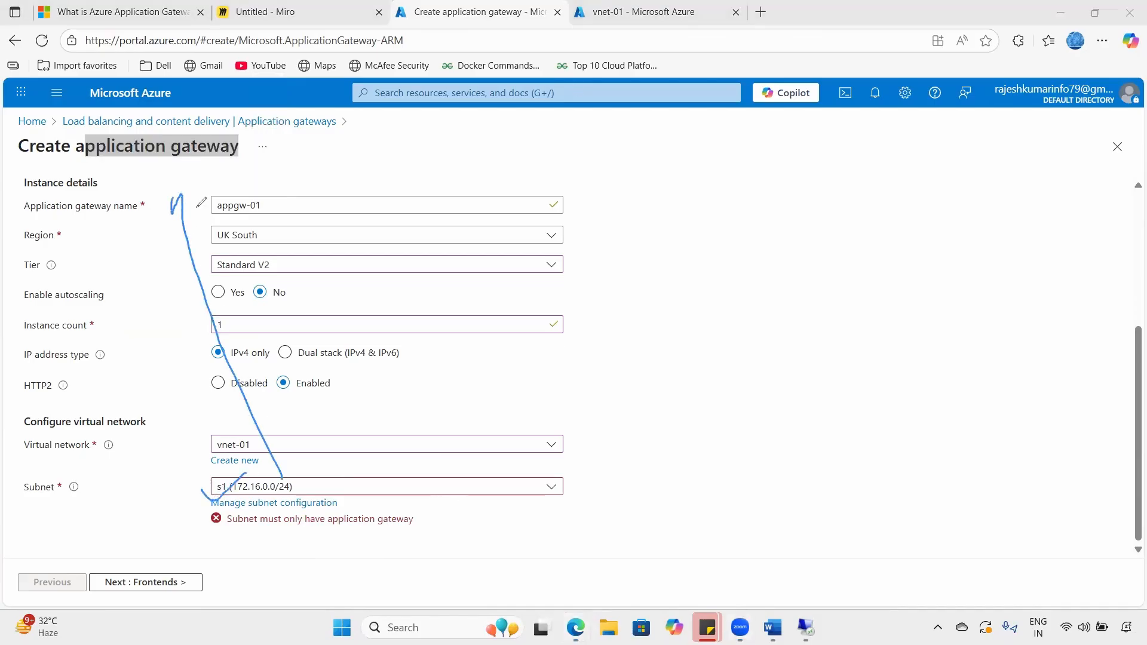
pyautogui.moveTo(317, 473)
pyautogui.mouseDown()
pyautogui.moveTo(257, 477)
pyautogui.moveTo(263, 508)
pyautogui.moveTo(310, 478)
pyautogui.moveTo(361, 481)
pyautogui.mouseUp()
pyautogui.moveTo(378, 463)
pyautogui.mouseDown()
pyautogui.moveTo(389, 474)
pyautogui.moveTo(432, 412)
pyautogui.moveTo(475, 407)
pyautogui.moveTo(413, 491)
pyautogui.mouseUp()
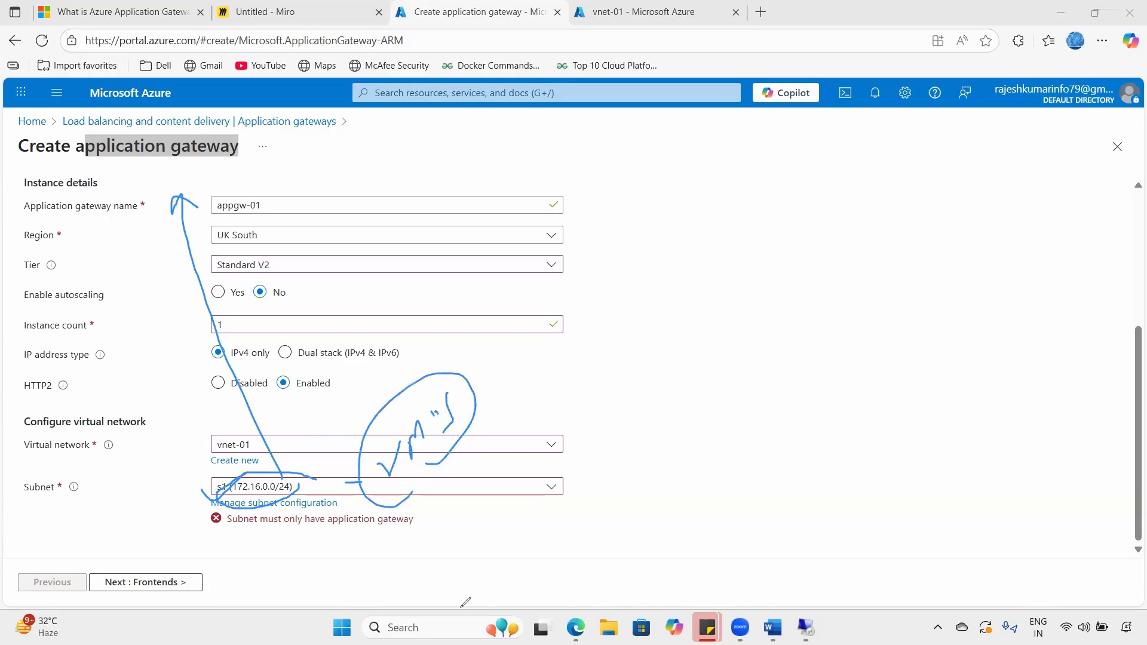
pyautogui.moveTo(150, 172); pyautogui.dragTo(174, 164)
pyautogui.click(69, 432)
pyautogui.moveTo(206, 441); pyautogui.dragTo(250, 413)
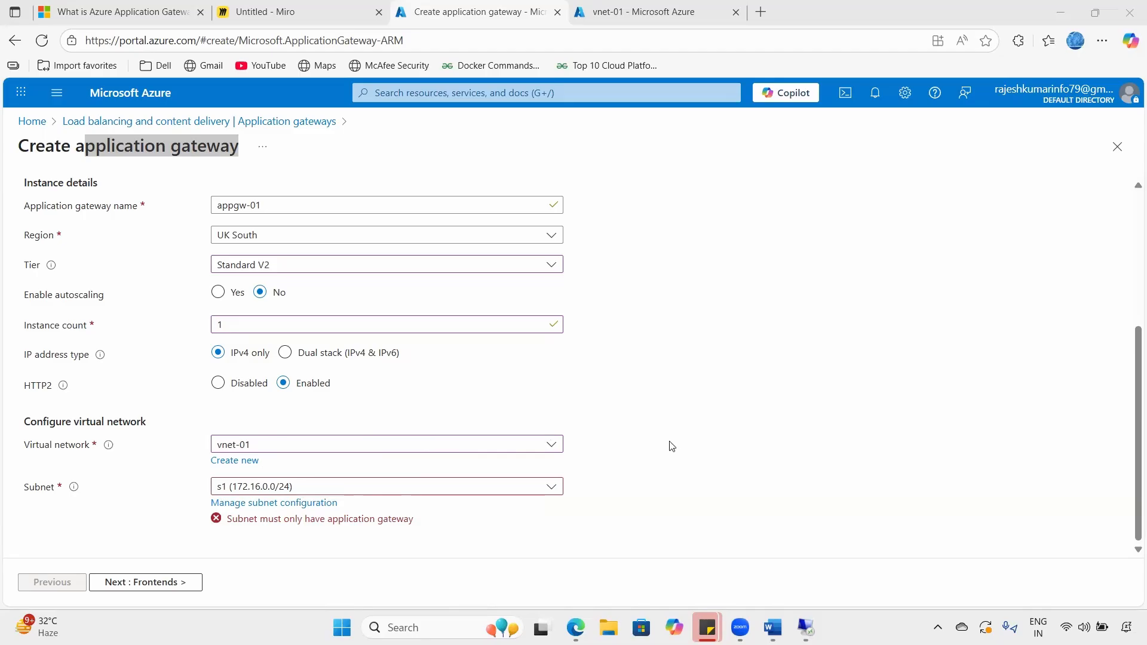
# - Compare the gateway form's subnet requirement with vnet-01's existing subnet list, ending back on the form
pyautogui.click(111, 174)
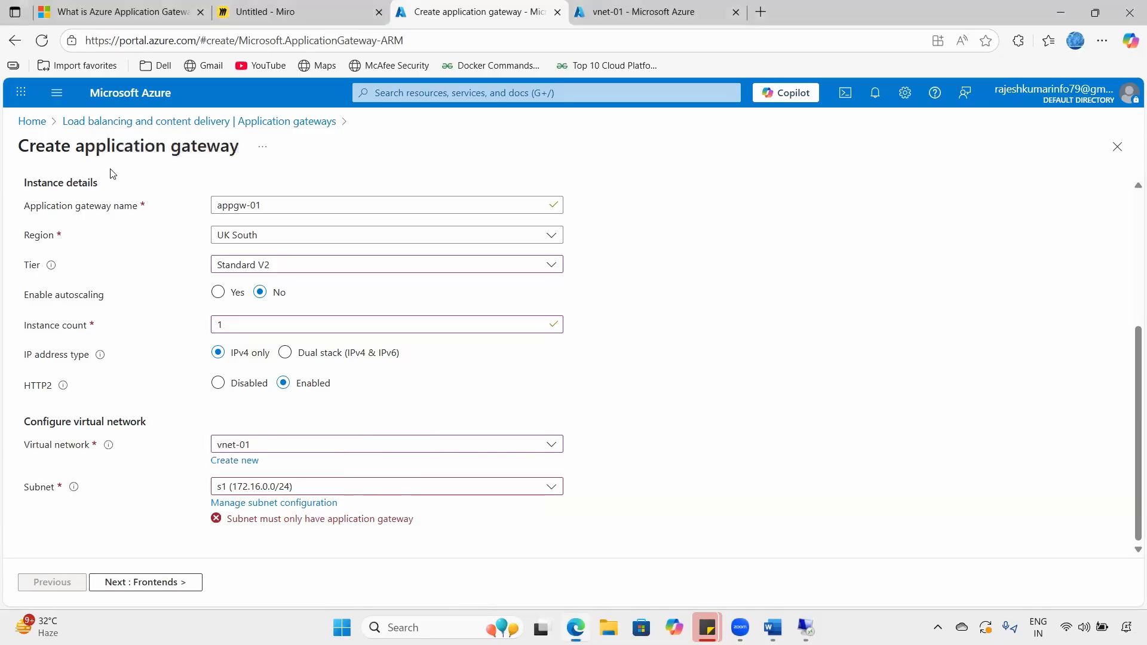
pyautogui.moveTo(106, 149); pyautogui.dragTo(239, 149)
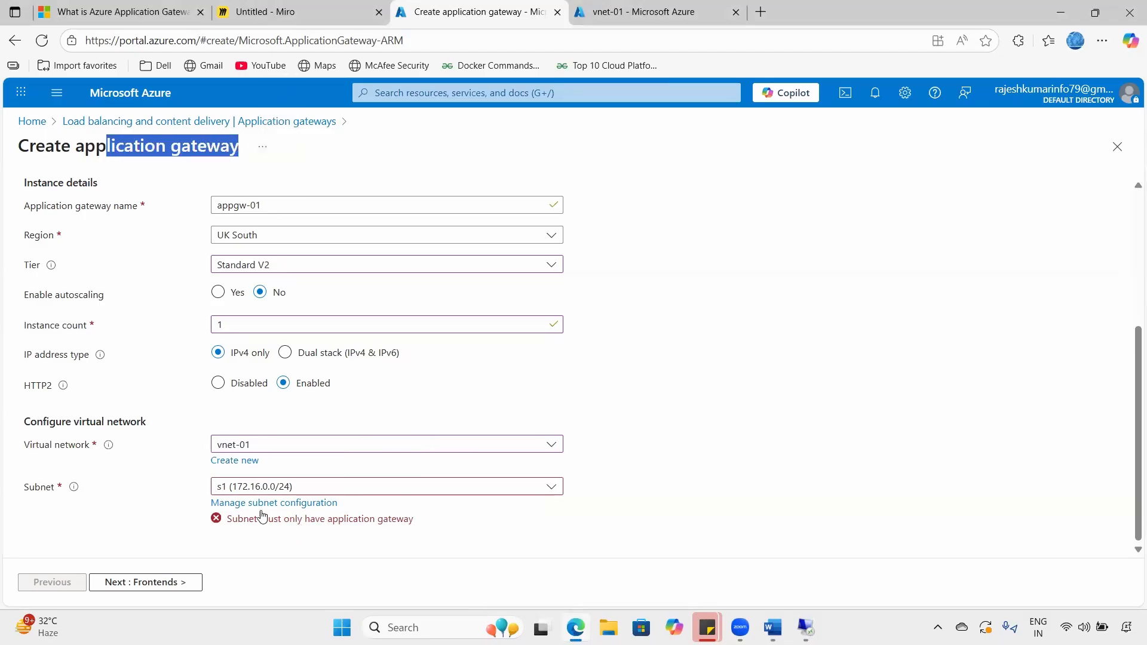
pyautogui.click(285, 507)
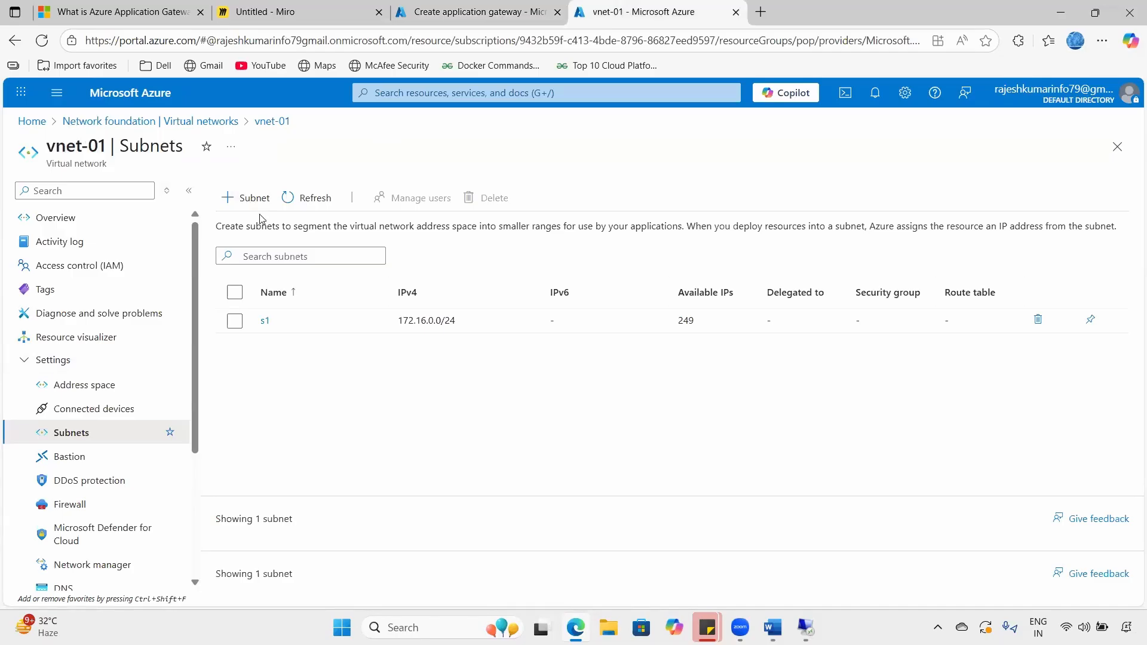
pyautogui.hotkey('ctrl', 'shift', 'Tab')
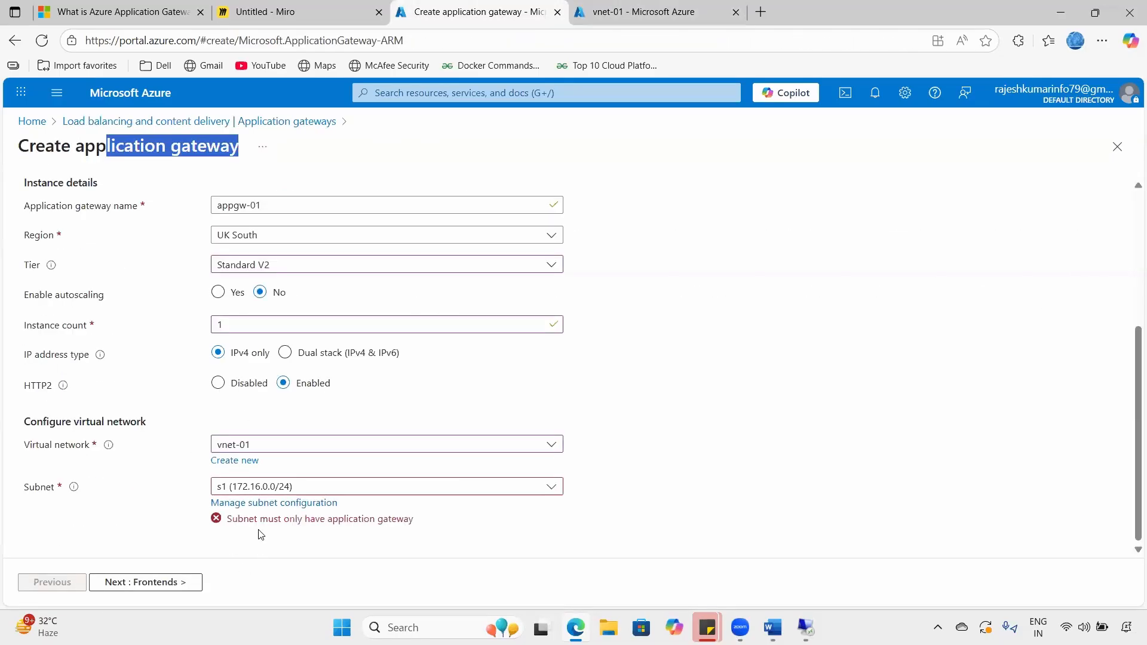
# - From the gateway's subnet configuration, add a default-purpose subnet named appgatewaysubnet to vnet-01 with the range 172.16.1.0/24
pyautogui.click(285, 504)
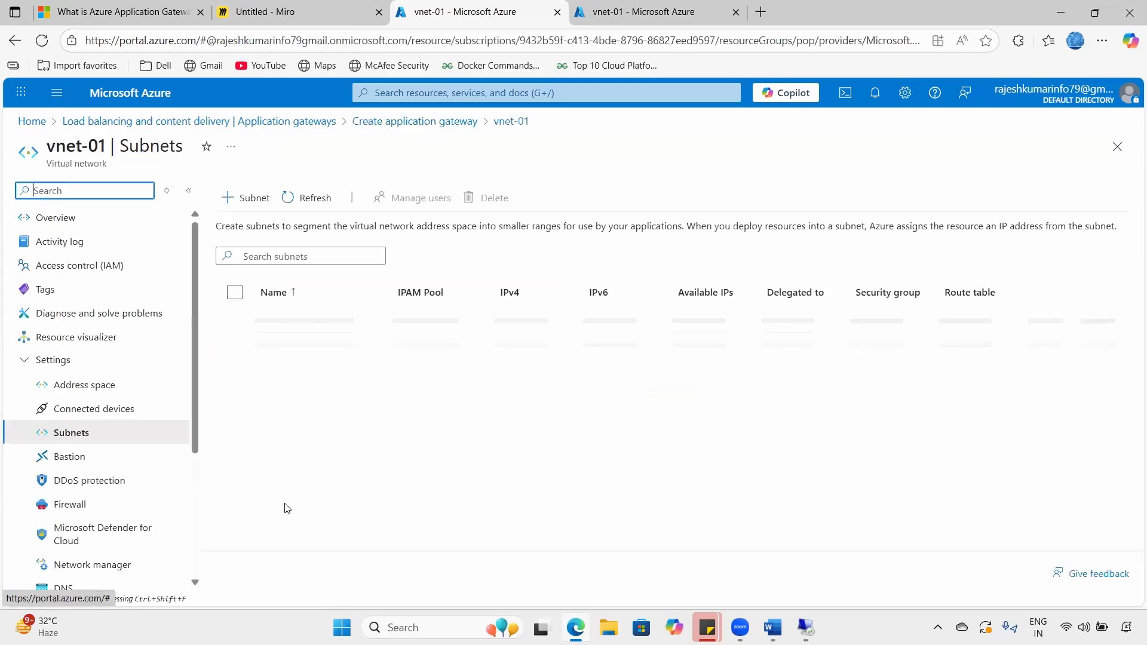
pyautogui.moveTo(66, 141); pyautogui.dragTo(127, 172)
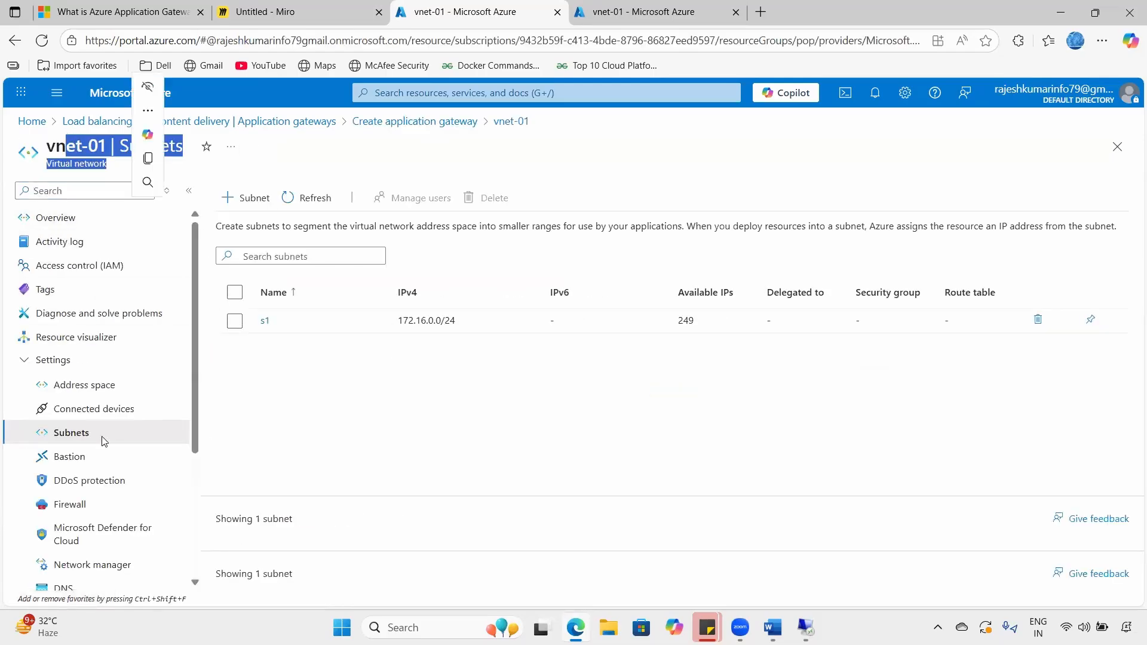
pyautogui.click(263, 198)
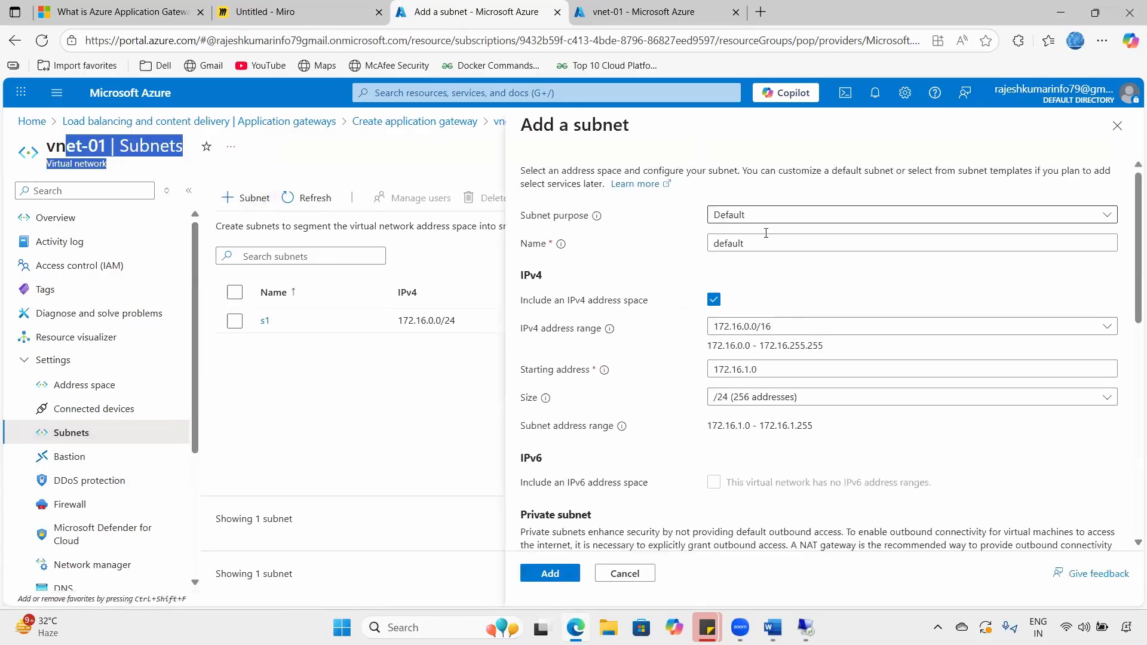
pyautogui.click(751, 216)
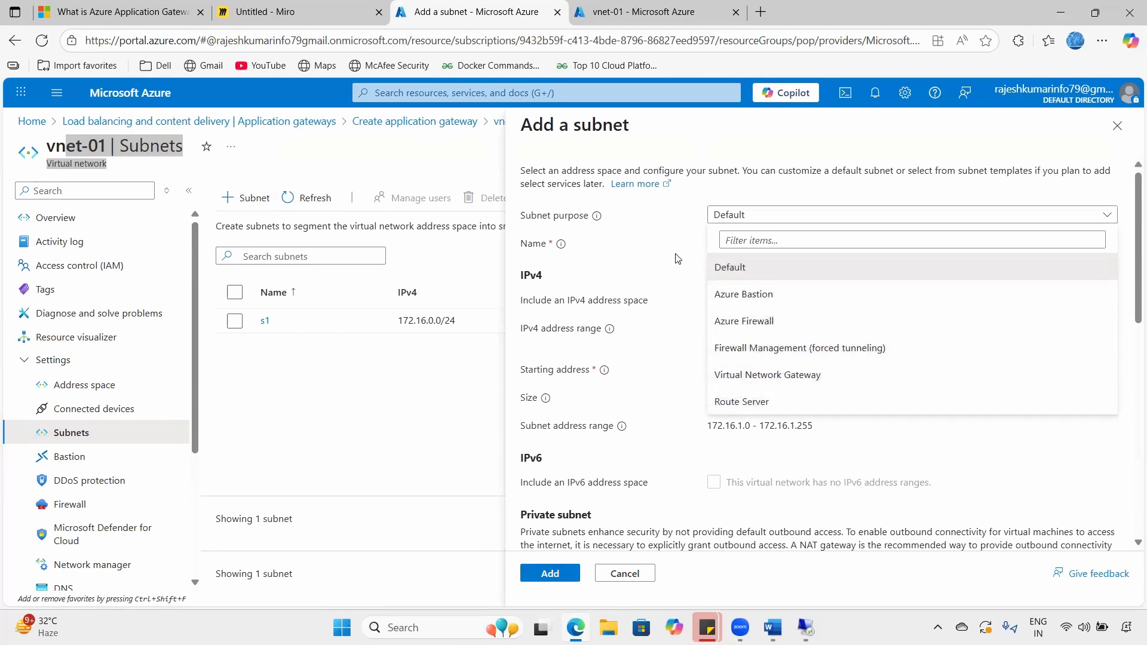
pyautogui.click(741, 219)
pyautogui.press('Tab')
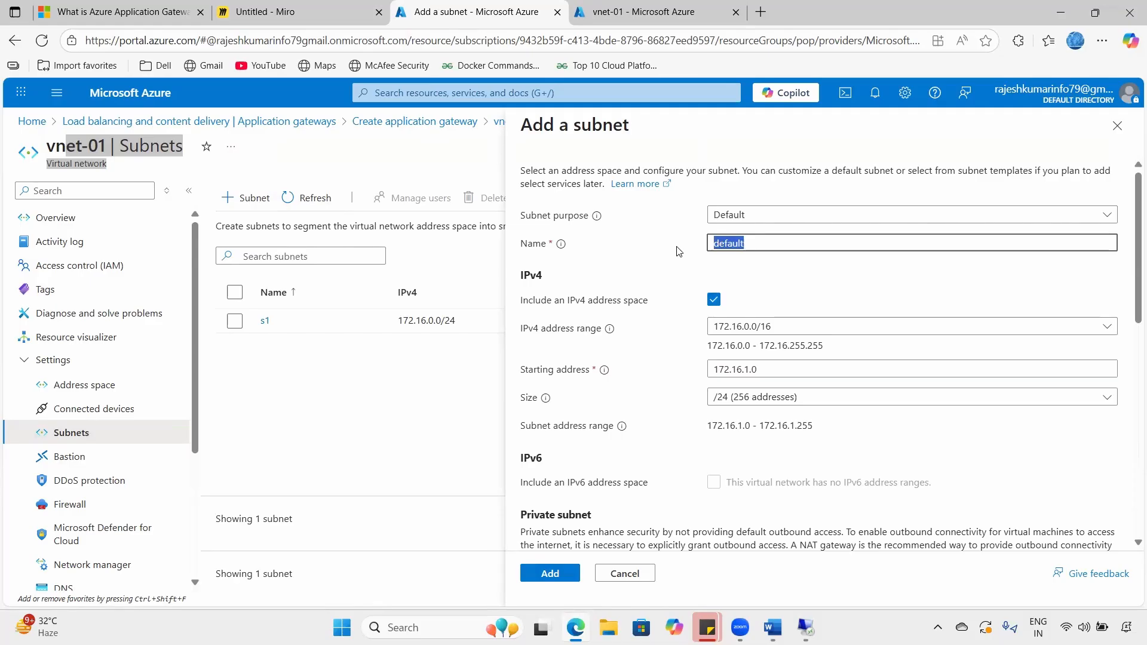
pyautogui.write('app')
pyautogui.scroll(-2, 776, 412)
pyautogui.scroll(2, 778, 418)
pyautogui.scroll(-4, 778, 419)
pyautogui.scroll(3, 765, 417)
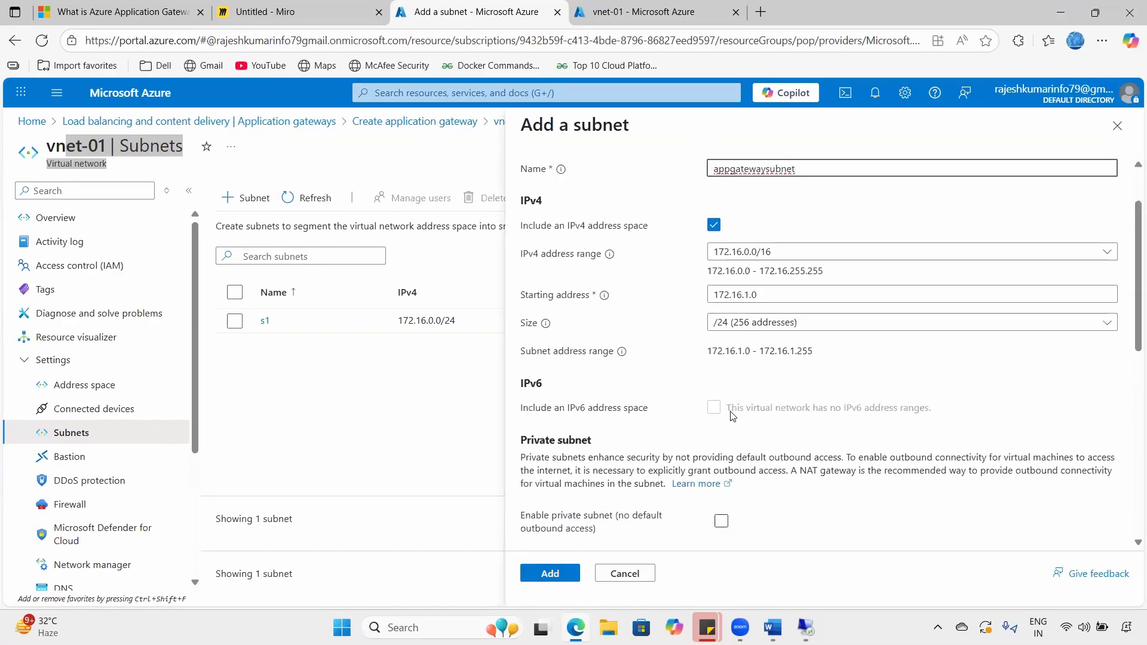
pyautogui.scroll(-5, 735, 413)
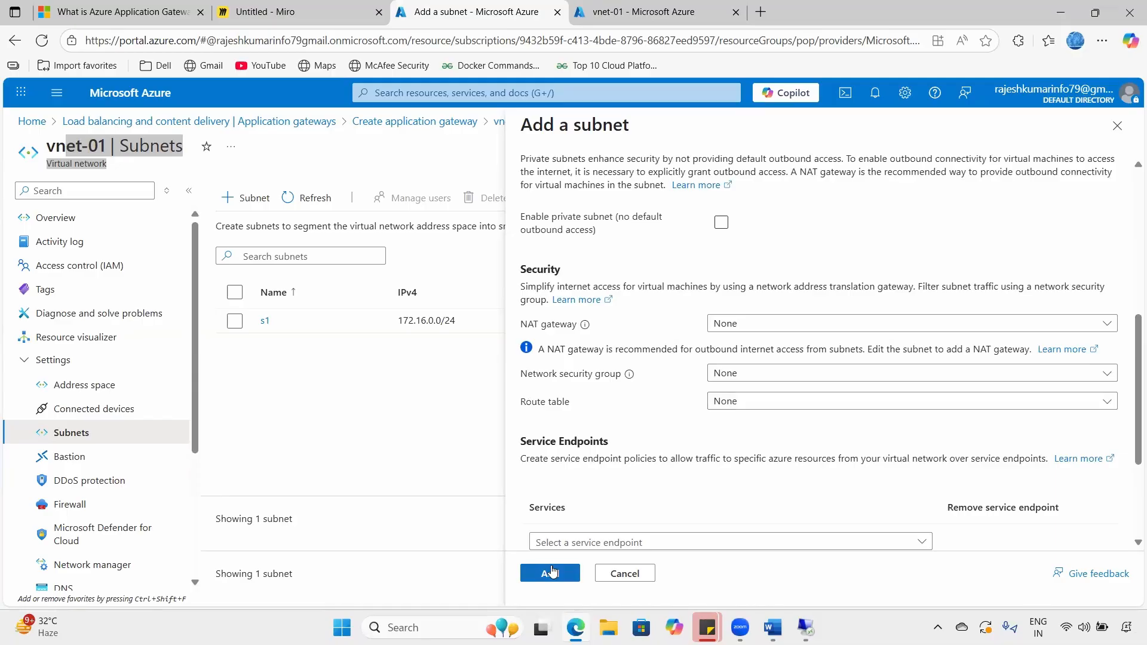
pyautogui.click(551, 573)
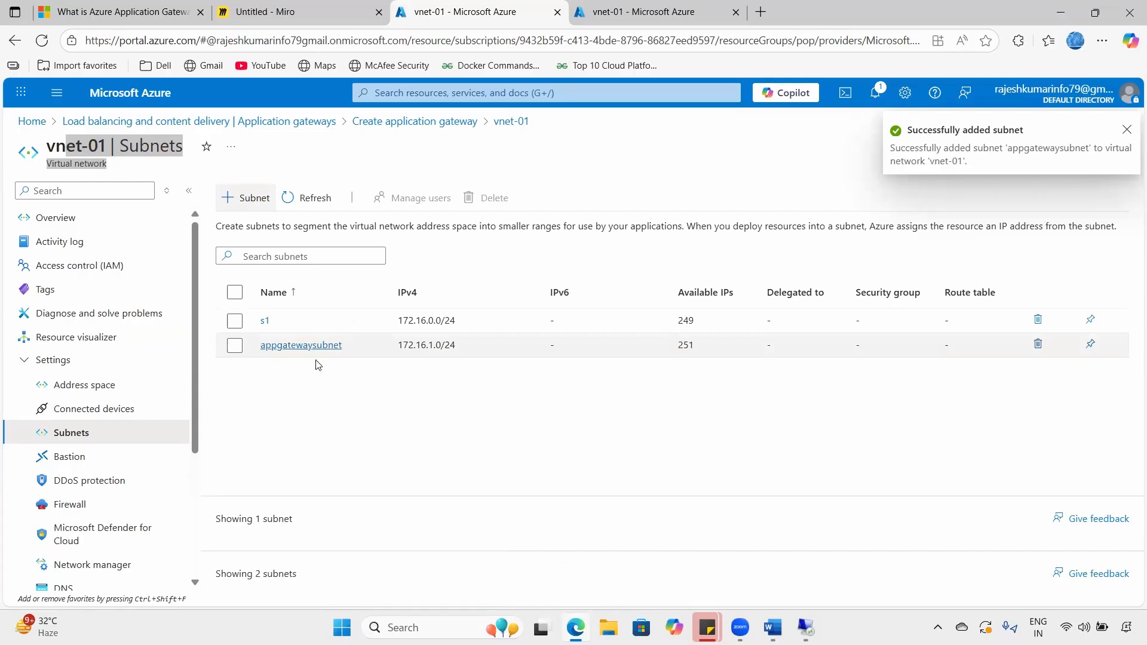
# - Return to the application gateway creation, assign appgatewaysubnet (172.16.1.0/24) as its subnet, and proceed to the Frontends settings
pyautogui.click(408, 123)
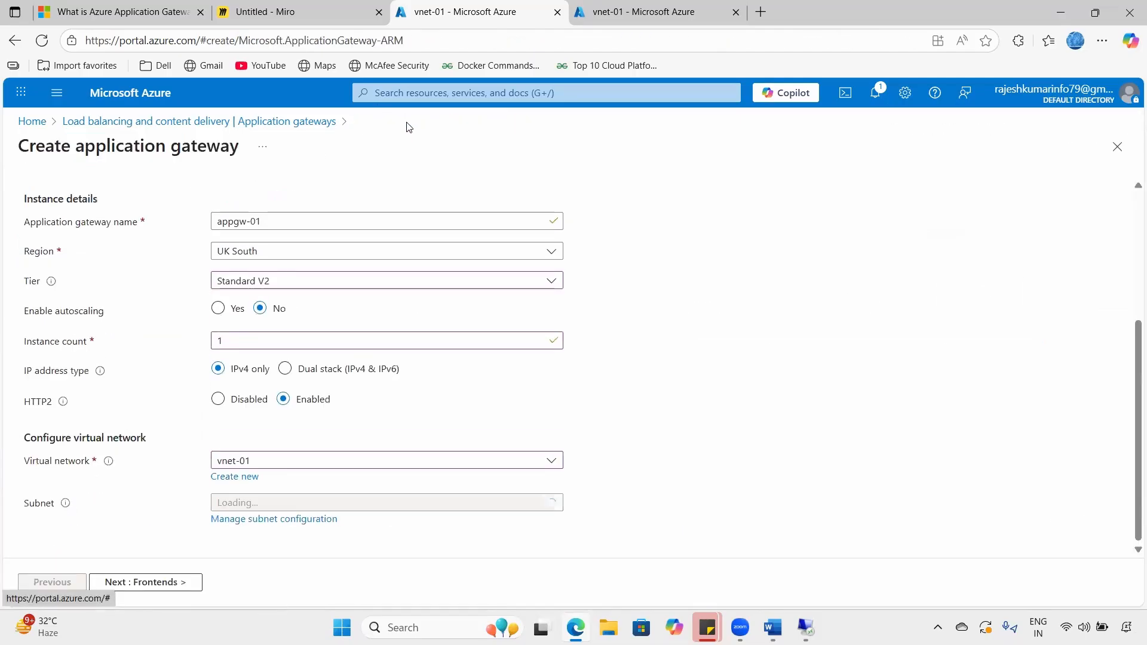
pyautogui.click(295, 491)
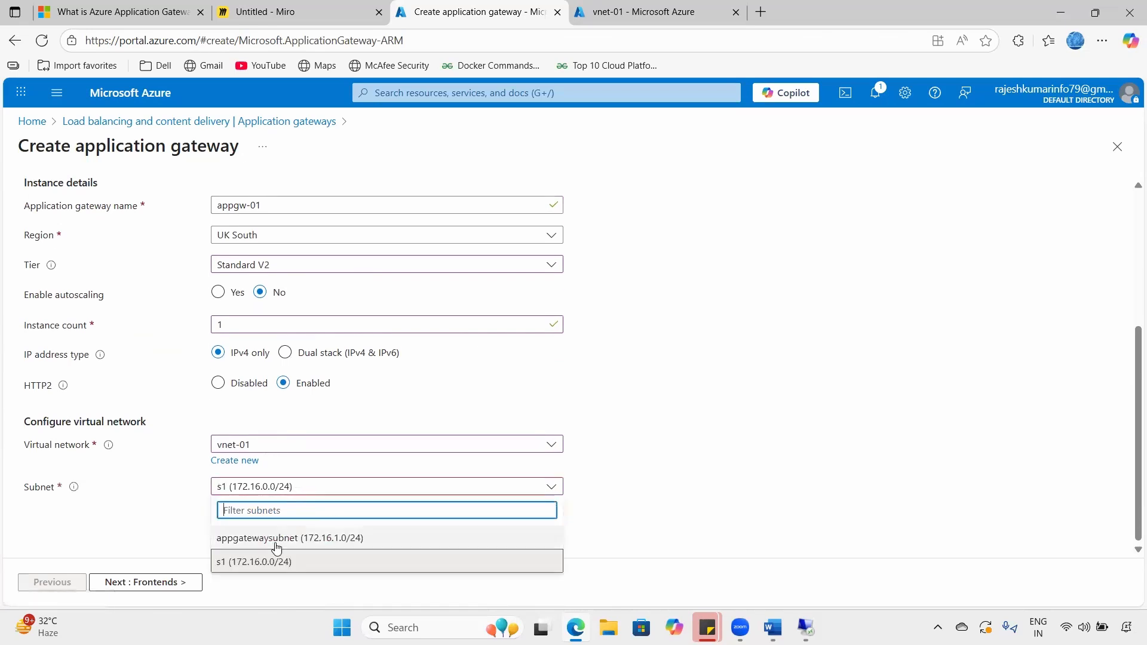
pyautogui.click(251, 541)
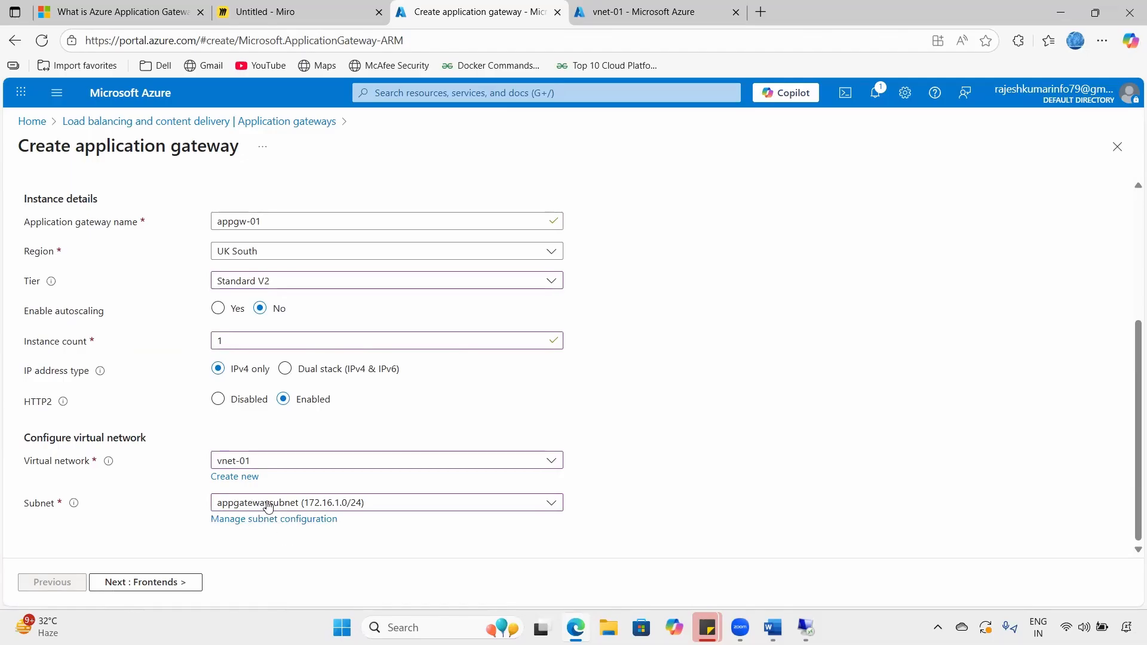
pyautogui.click(119, 590)
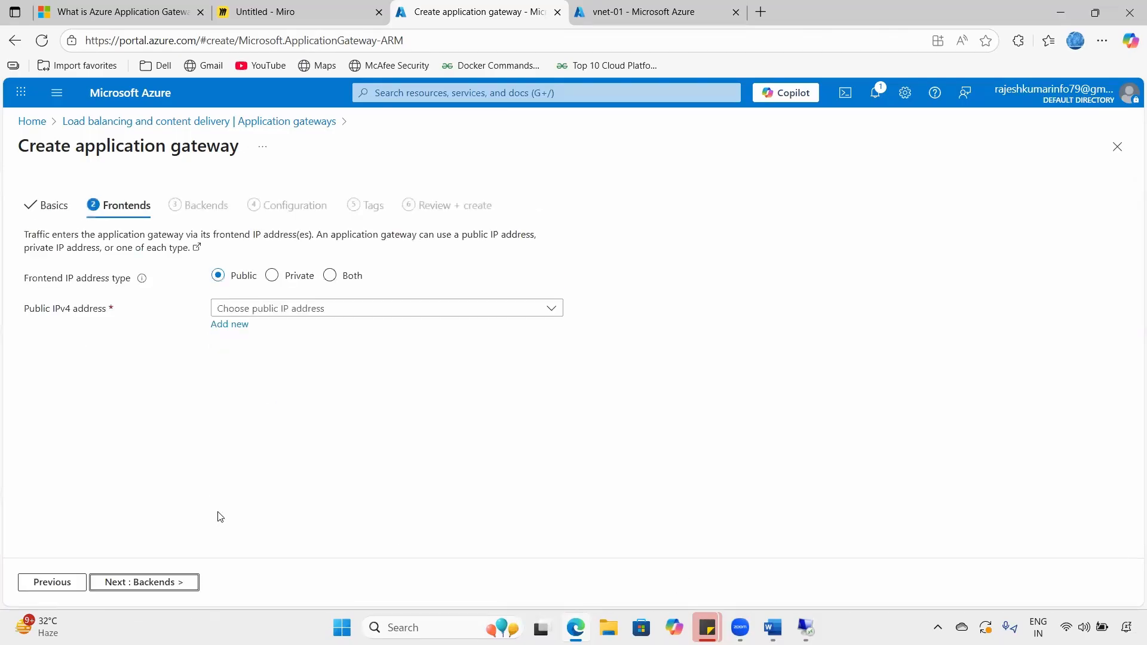
# - Switch to the Miro board, sketch the users' route through a cloud to the Application Gateway's frontend IP, and clear the sketch
pyautogui.moveTo(95, 145); pyautogui.dragTo(221, 147)
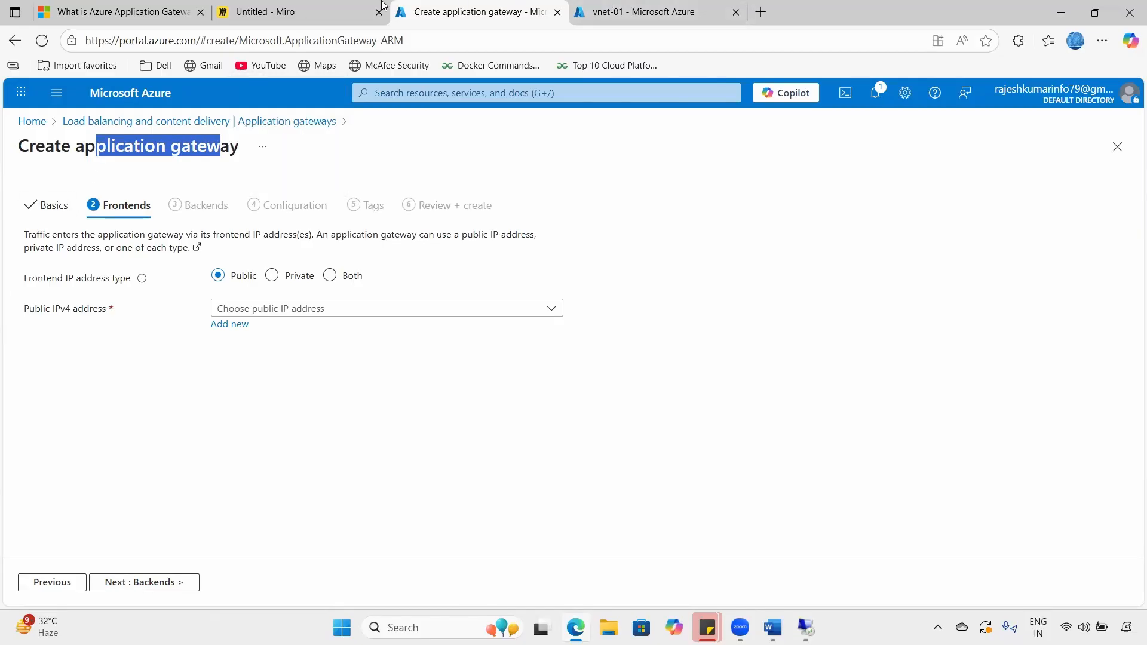
pyautogui.click(333, 12)
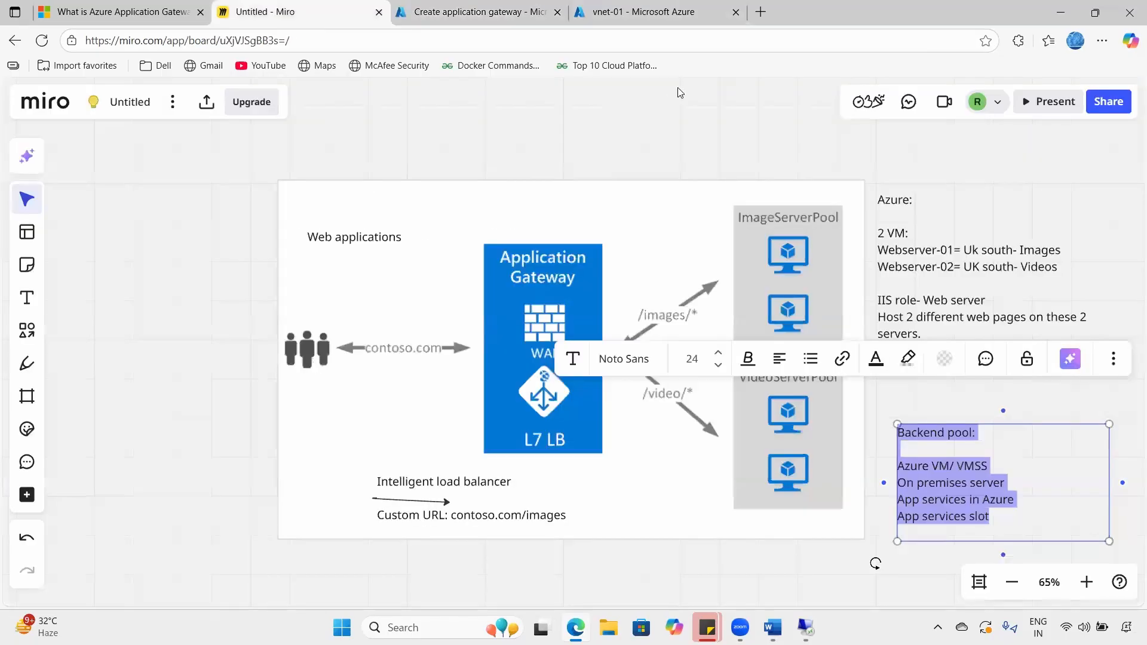
pyautogui.moveTo(200, 372); pyautogui.dragTo(252, 353)
pyautogui.moveTo(294, 327)
pyautogui.mouseDown()
pyautogui.moveTo(332, 262)
pyautogui.moveTo(349, 255)
pyautogui.mouseUp()
pyautogui.moveTo(342, 360)
pyautogui.mouseDown()
pyautogui.moveTo(280, 345)
pyautogui.moveTo(298, 372)
pyautogui.mouseUp()
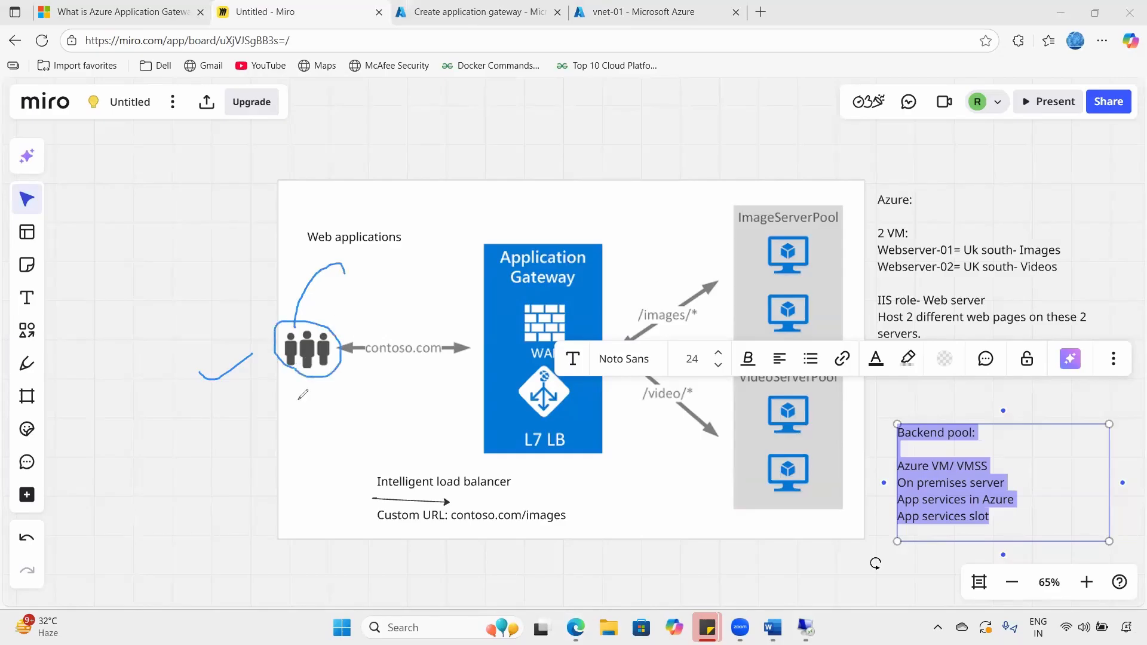
pyautogui.moveTo(357, 282)
pyautogui.mouseDown()
pyautogui.moveTo(380, 287)
pyautogui.moveTo(365, 316)
pyautogui.moveTo(427, 296)
pyautogui.moveTo(417, 280)
pyautogui.mouseUp()
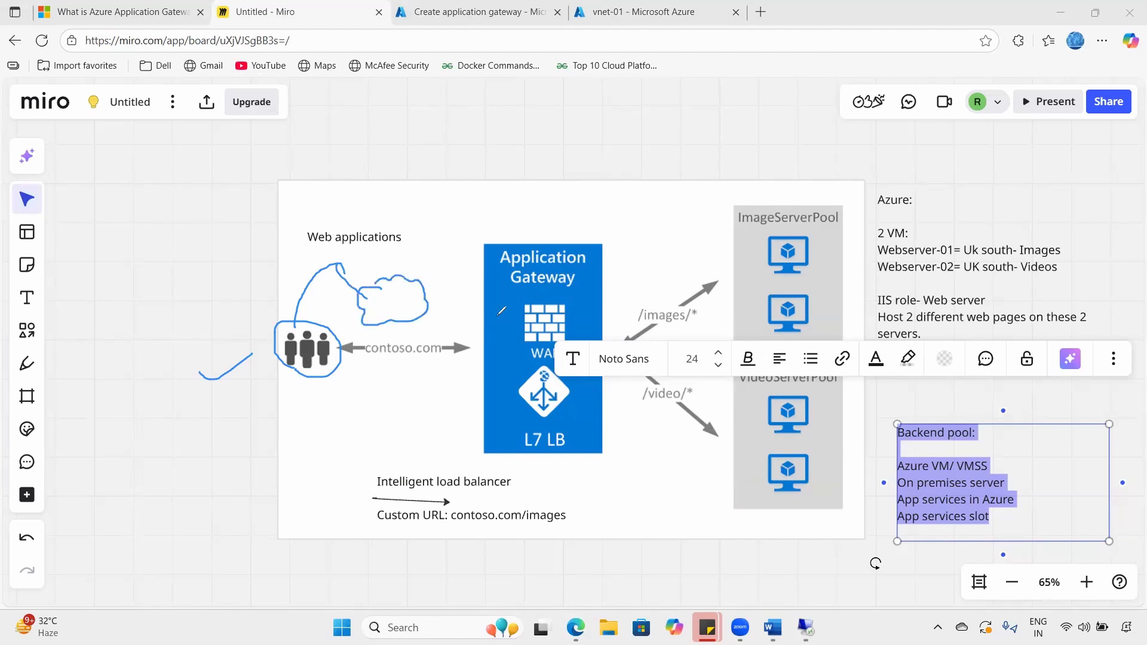
pyautogui.moveTo(522, 332)
pyautogui.mouseDown()
pyautogui.moveTo(478, 281)
pyautogui.moveTo(412, 281)
pyautogui.moveTo(429, 300)
pyautogui.mouseUp()
pyautogui.moveTo(433, 244)
pyautogui.mouseDown()
pyautogui.moveTo(439, 225)
pyautogui.moveTo(432, 245)
pyautogui.mouseUp()
pyautogui.moveTo(451, 229); pyautogui.dragTo(468, 232)
pyautogui.moveTo(517, 311)
pyautogui.mouseDown()
pyautogui.moveTo(537, 140)
pyautogui.moveTo(552, 176)
pyautogui.mouseUp()
pyautogui.moveTo(578, 149)
pyautogui.mouseDown()
pyautogui.moveTo(589, 179)
pyautogui.moveTo(634, 139)
pyautogui.moveTo(689, 141)
pyautogui.mouseUp()
pyautogui.moveTo(638, 169)
pyautogui.mouseDown()
pyautogui.moveTo(658, 184)
pyautogui.moveTo(685, 163)
pyautogui.mouseUp()
pyautogui.moveTo(645, 206); pyautogui.dragTo(681, 194)
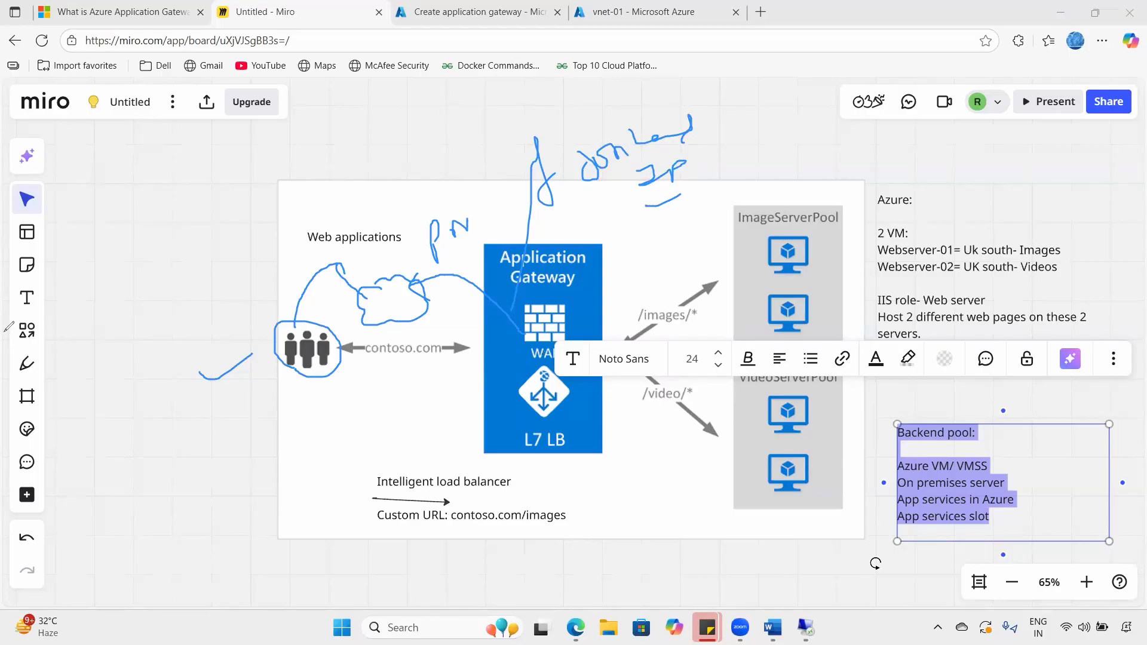
pyautogui.click(49, 536)
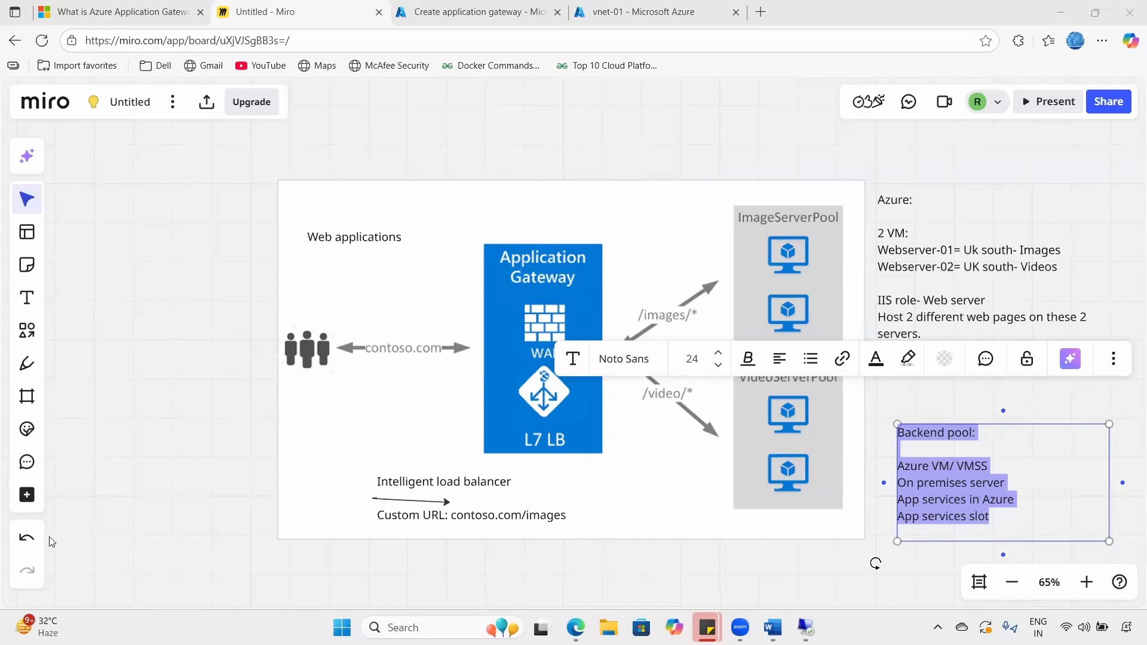
# - Back in the Azure portal, try the Private and Both frontend IP address types and restore Public
pyautogui.hotkey('ctrl', 'Tab')
pyautogui.click(291, 277)
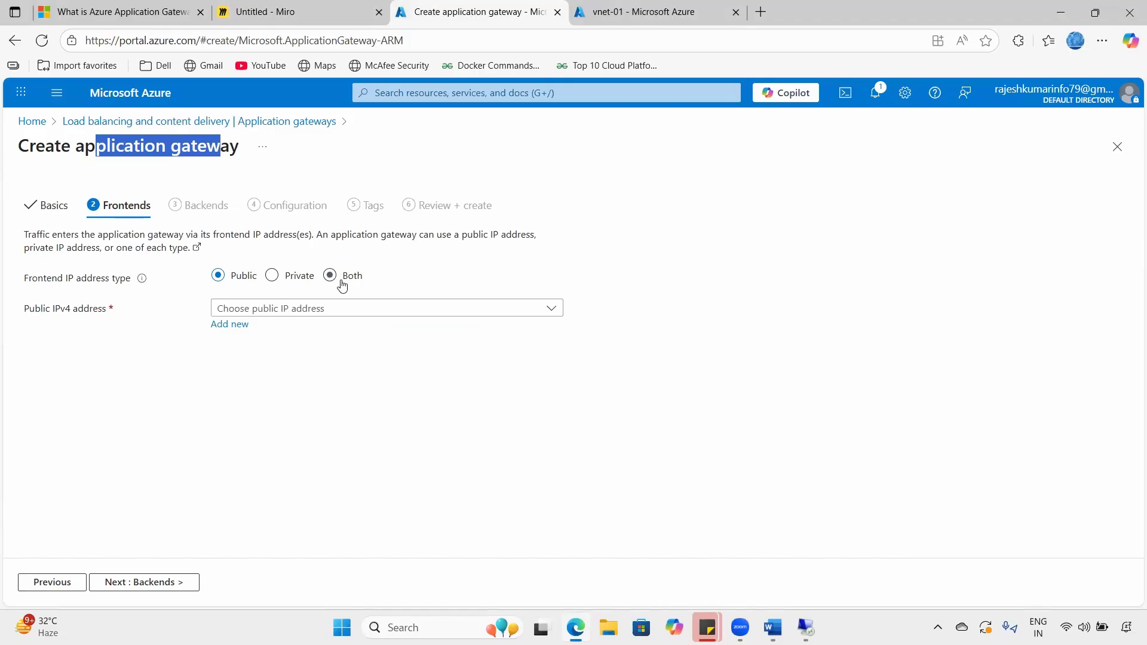
pyautogui.click(288, 283)
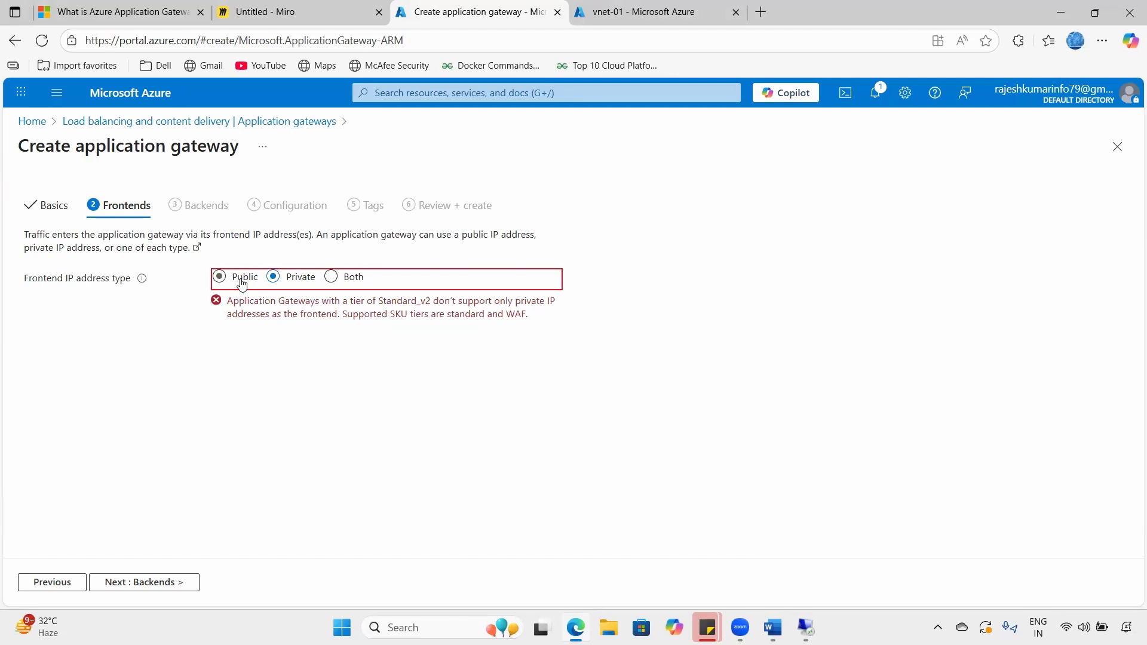
pyautogui.click(334, 285)
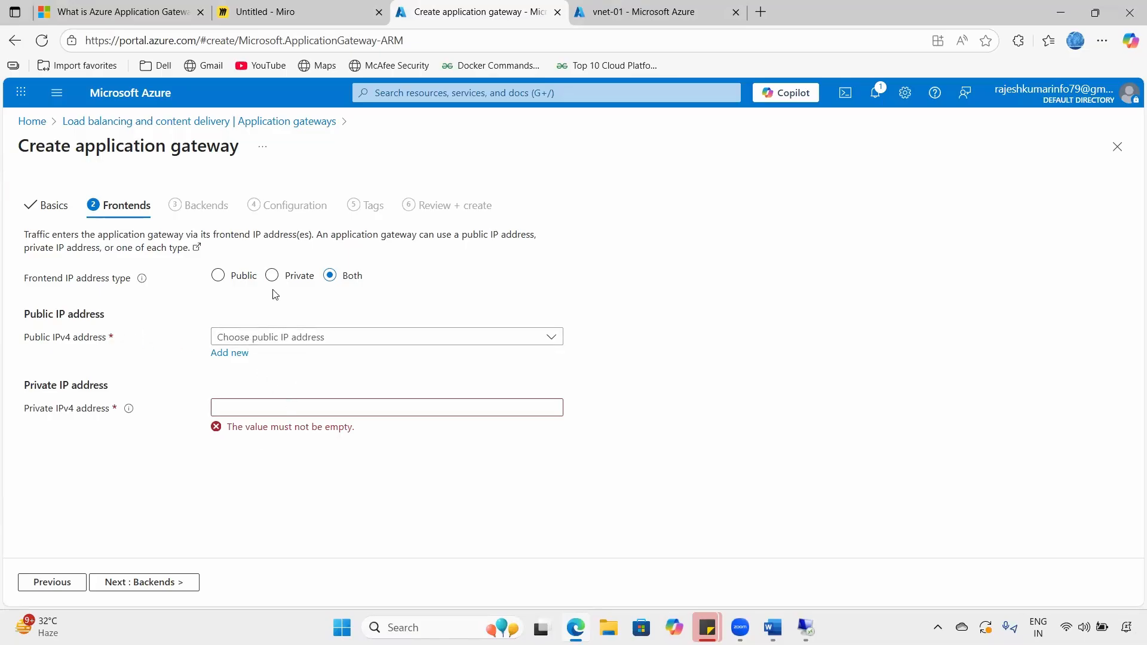
pyautogui.click(219, 276)
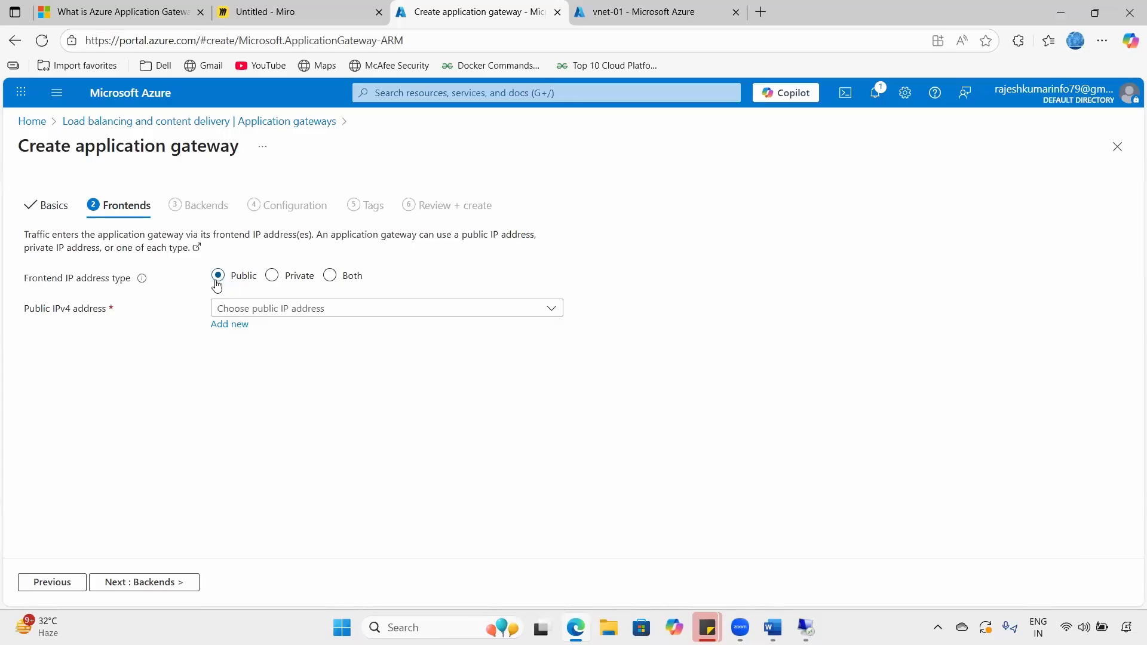
pyautogui.click(285, 279)
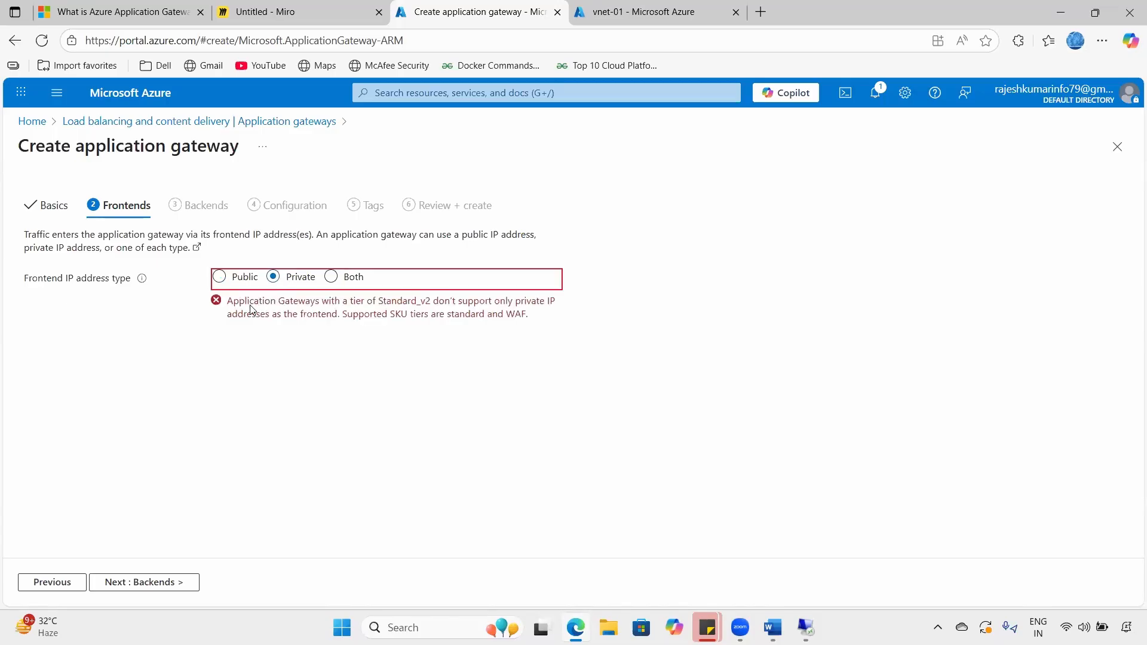
pyautogui.click(333, 279)
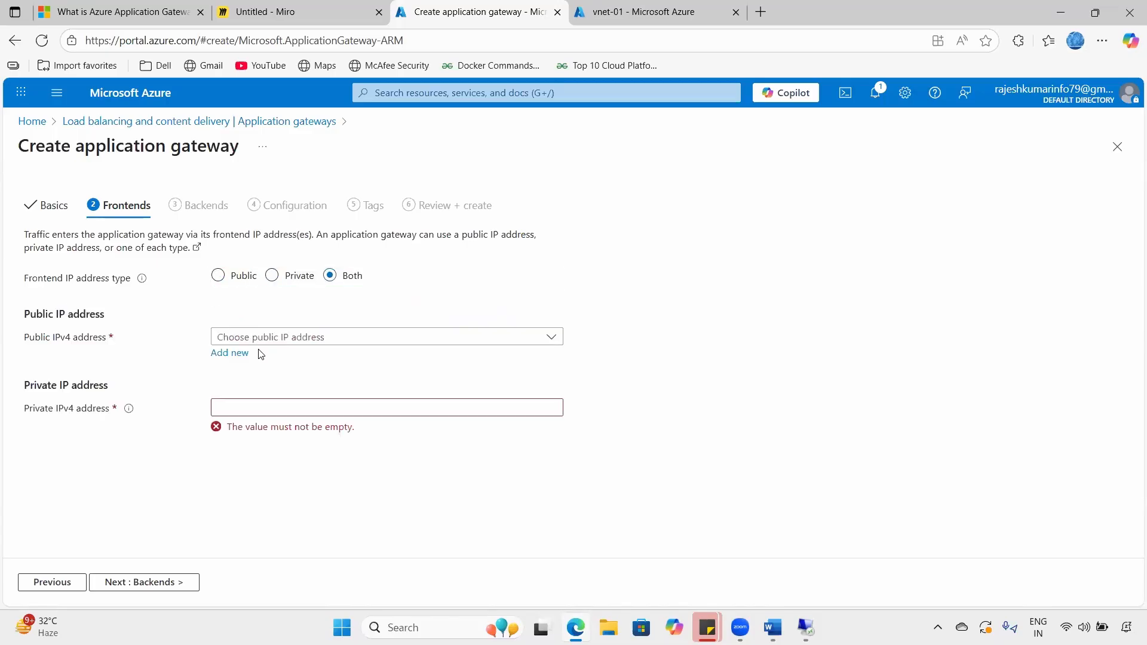
pyautogui.moveTo(25, 317); pyautogui.dragTo(145, 329)
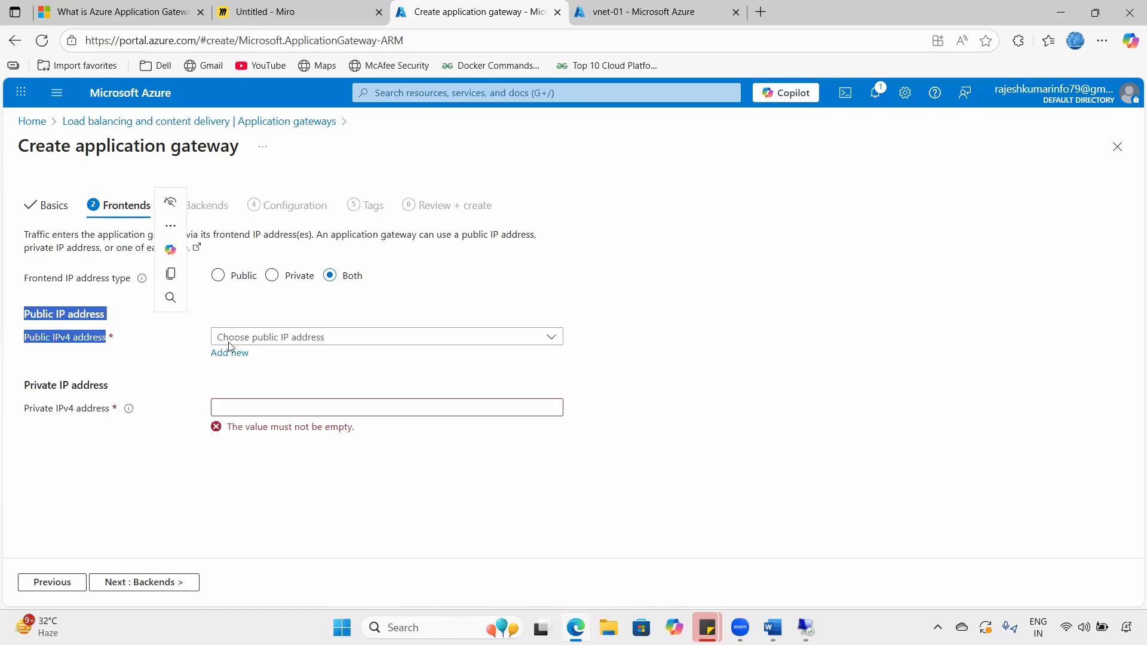
pyautogui.moveTo(25, 386); pyautogui.dragTo(149, 389)
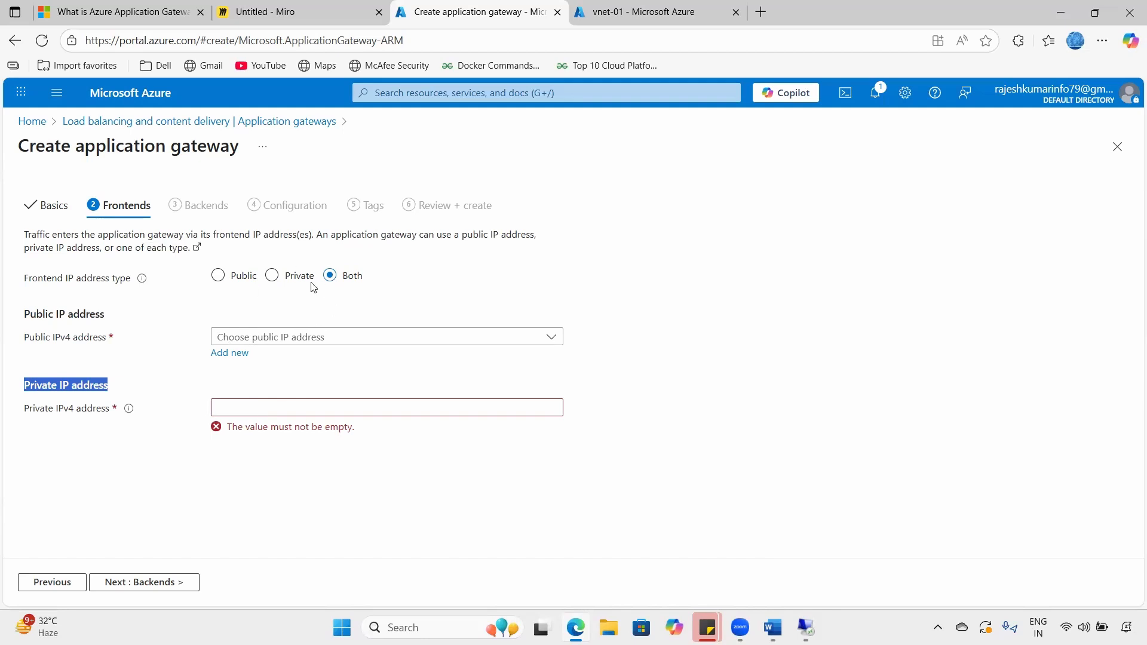
pyautogui.click(238, 279)
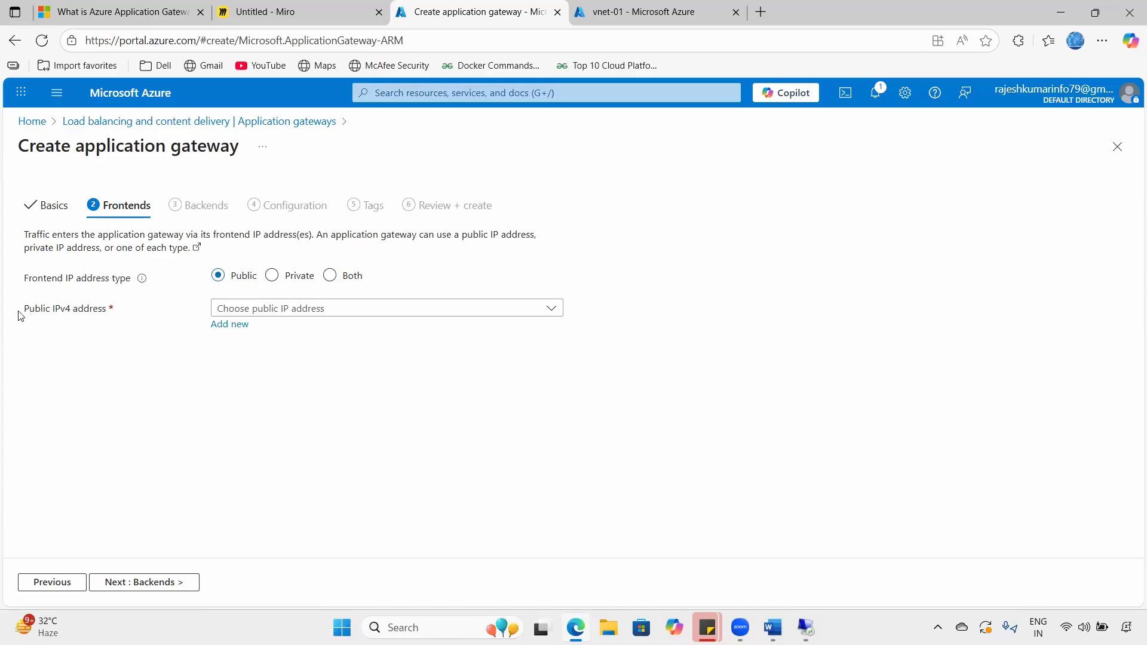
# - Check which existing public IPv4 addresses are offered for the gateway's frontend, without choosing one
pyautogui.moveTo(19, 312); pyautogui.dragTo(109, 313)
pyautogui.click(365, 310)
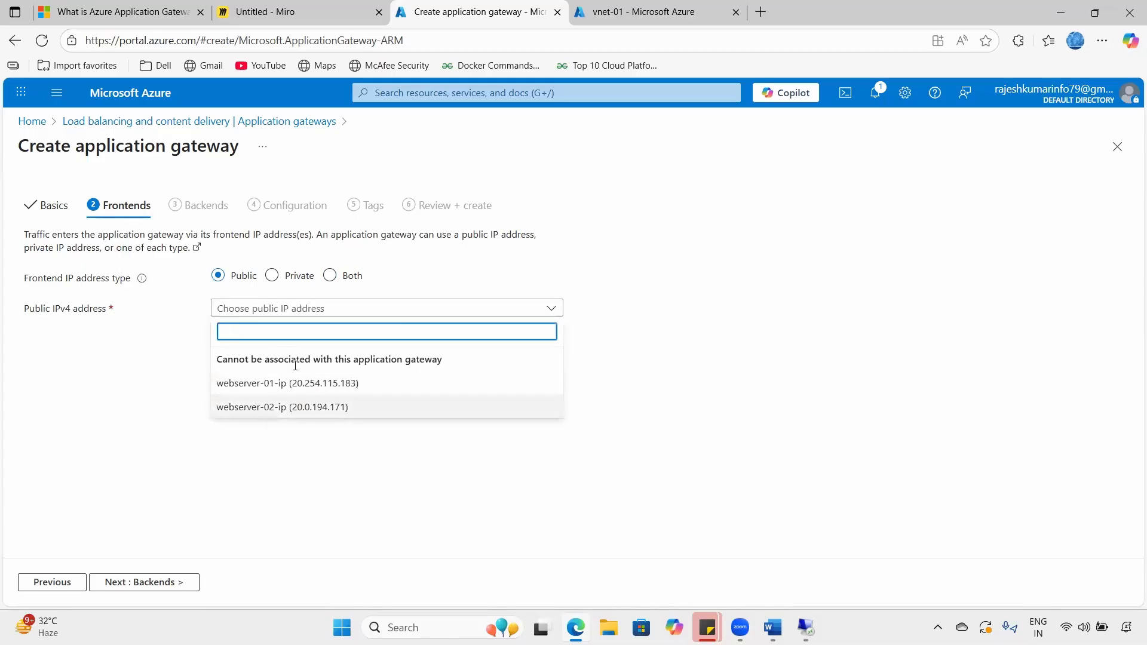
pyautogui.moveTo(239, 359); pyautogui.dragTo(335, 359)
pyautogui.moveTo(423, 355); pyautogui.dragTo(450, 361)
pyautogui.click(709, 425)
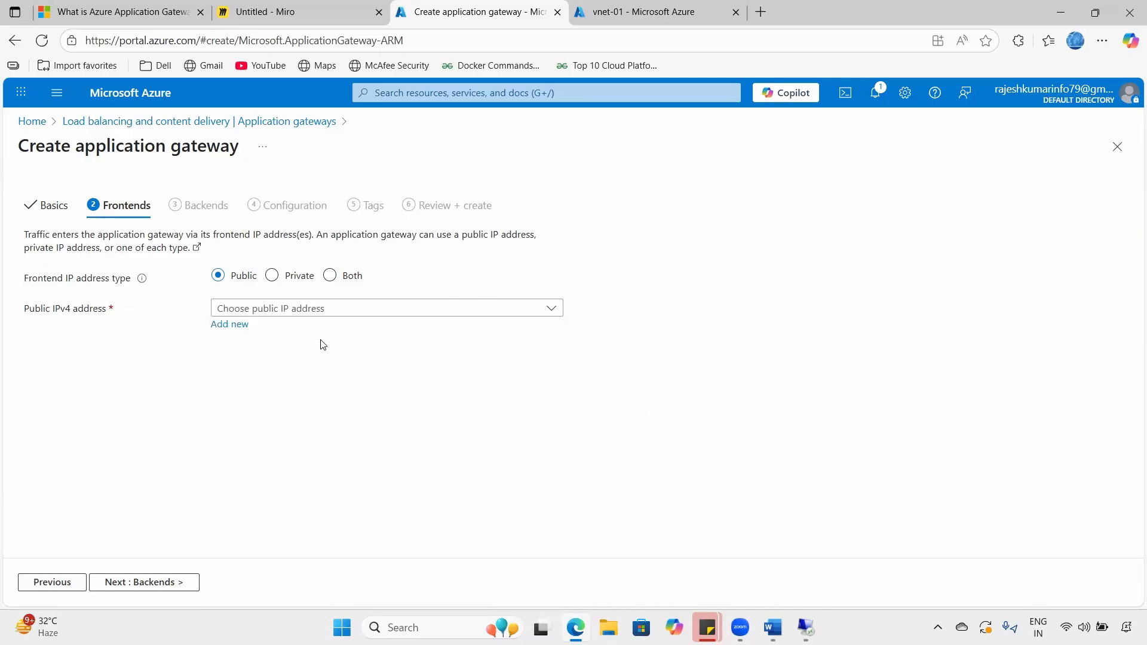
# - Add a new public IPv4 address named pipofappgw for the frontend and proceed to the Backends settings
pyautogui.click(240, 327)
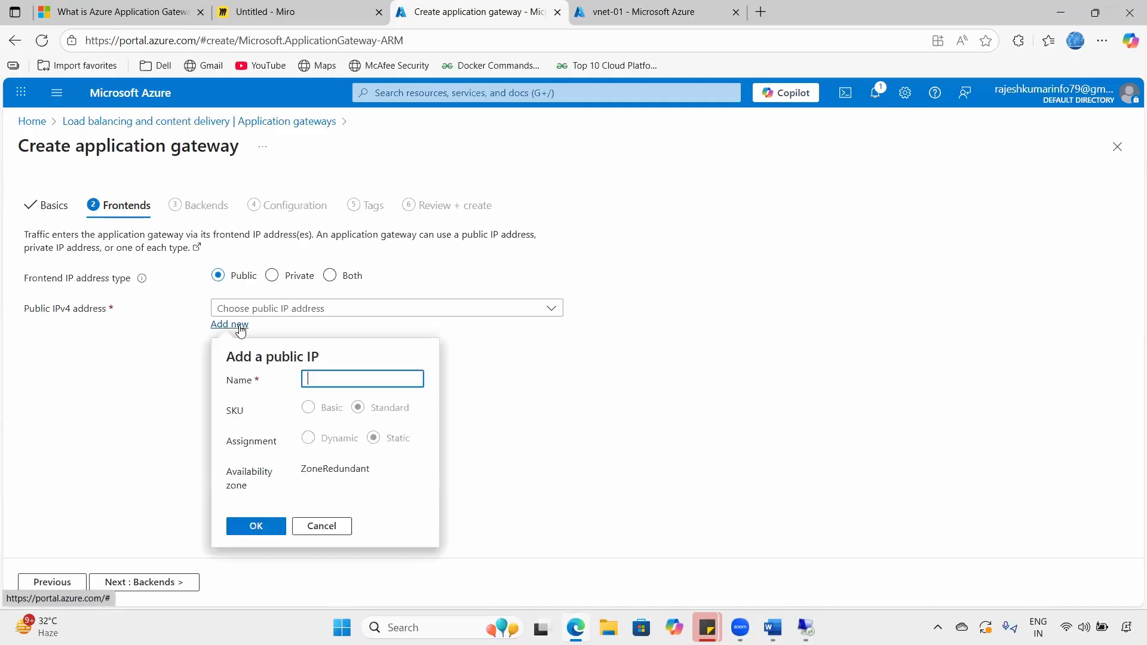
pyautogui.click(321, 376)
pyautogui.write('p')
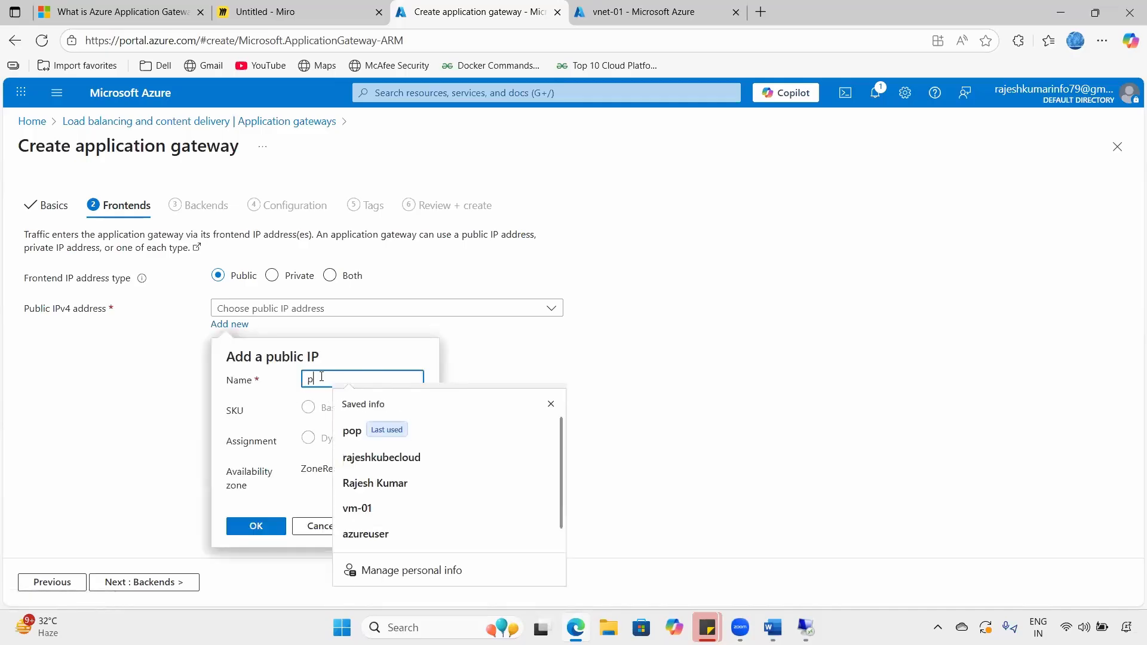
pyautogui.write('ipofappw')
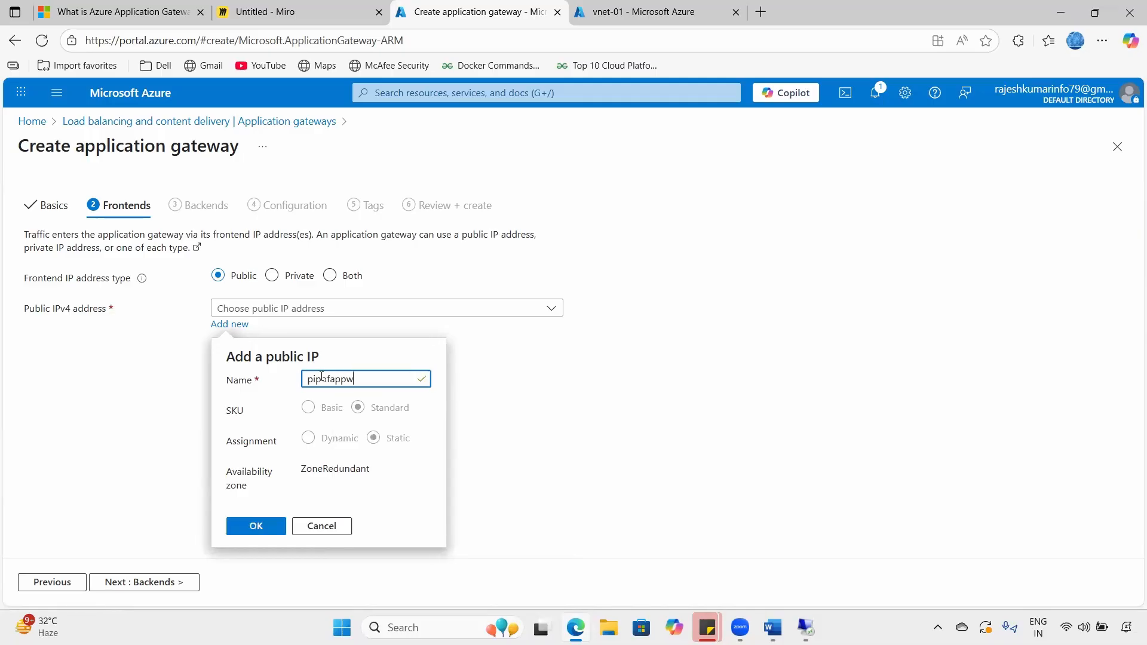
pyautogui.click(234, 521)
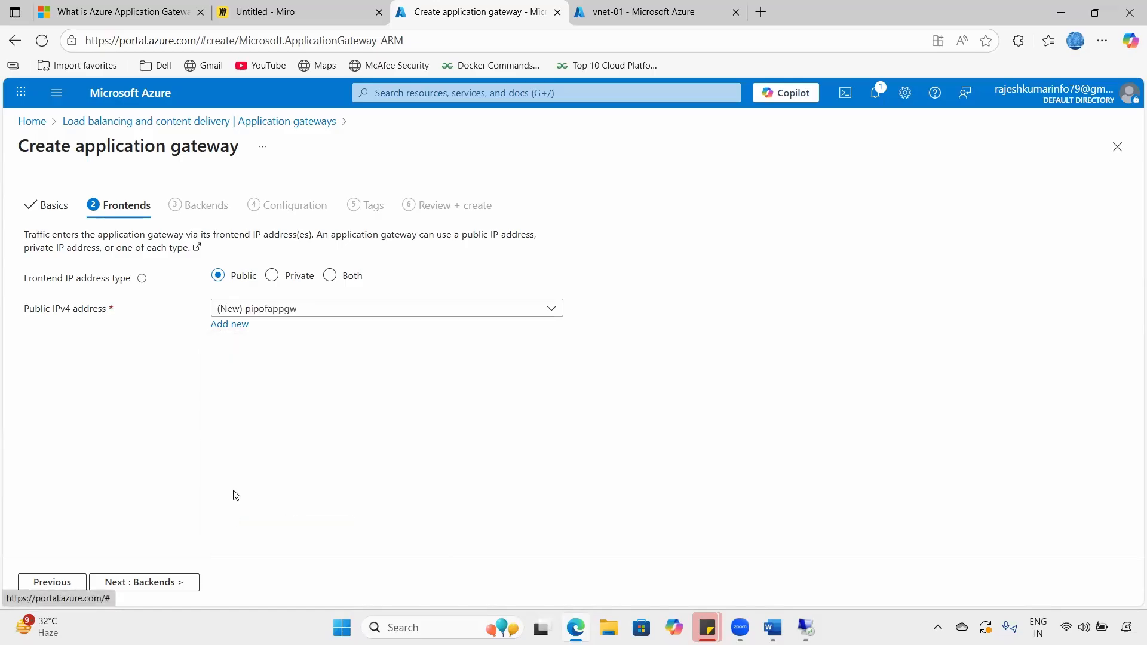
pyautogui.click(128, 583)
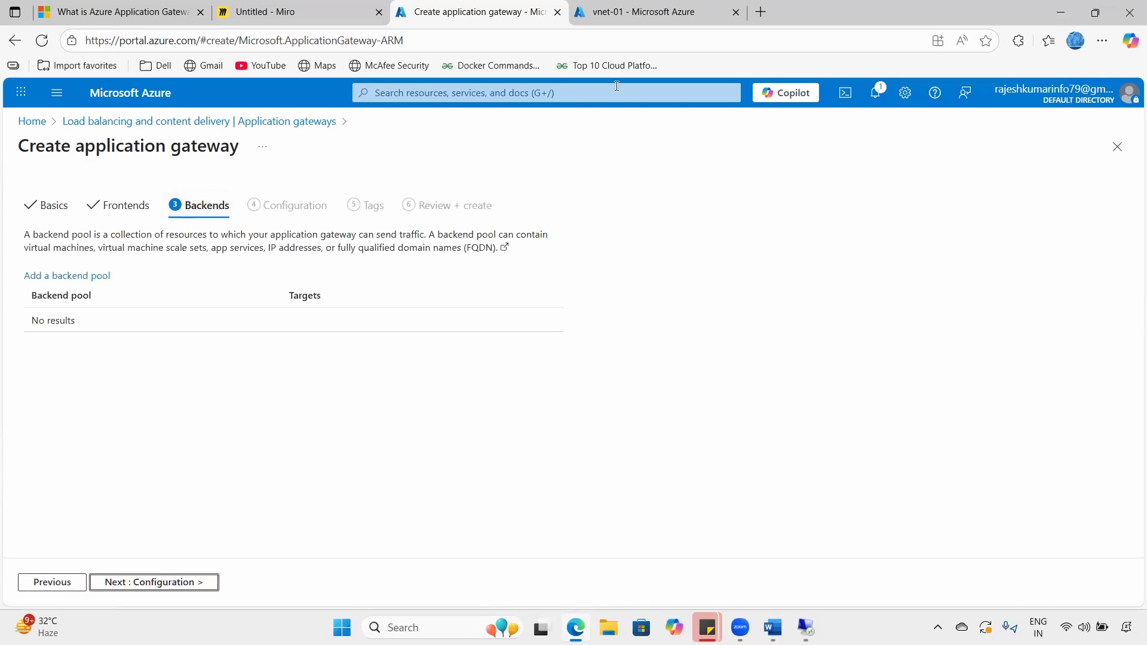
pyautogui.moveTo(206, 199)
pyautogui.mouseDown()
pyautogui.moveTo(355, 174)
pyautogui.moveTo(382, 157)
pyautogui.moveTo(434, 159)
pyautogui.mouseUp()
pyautogui.moveTo(431, 144); pyautogui.dragTo(441, 158)
pyautogui.moveTo(447, 139); pyautogui.dragTo(455, 171)
pyautogui.moveTo(410, 190); pyautogui.dragTo(475, 175)
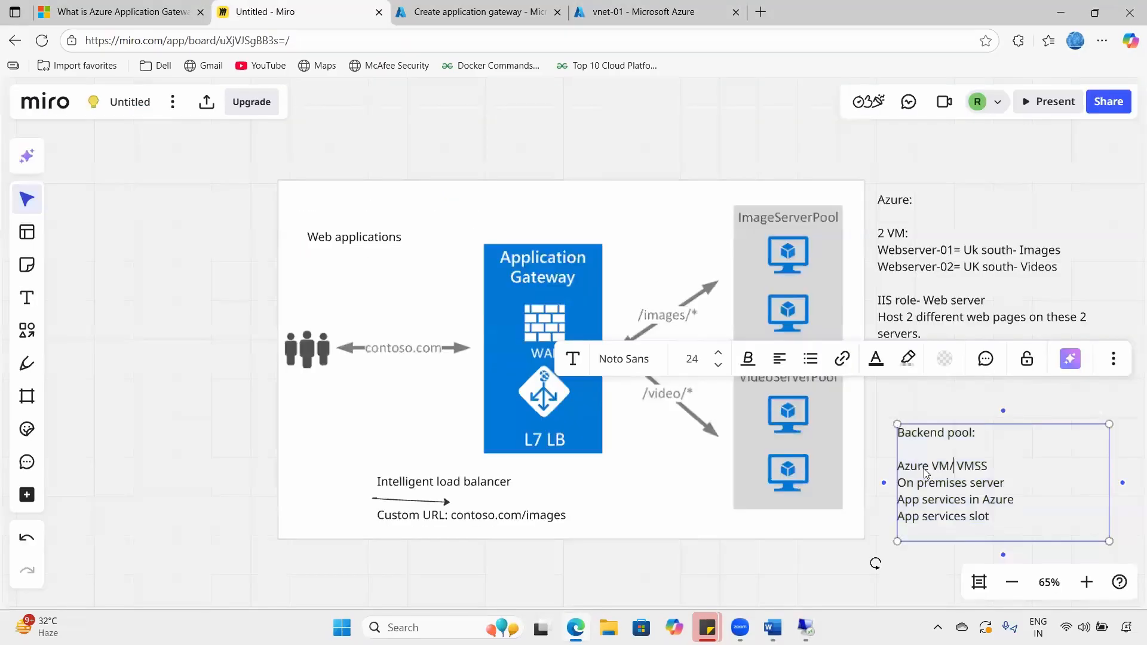
# - Review the backend pool target types in the Miro note, from Azure VM/VMSS and on-premises servers to App services and slots
pyautogui.moveTo(906, 466)
pyautogui.mouseDown()
pyautogui.moveTo(998, 467)
pyautogui.moveTo(955, 470)
pyautogui.moveTo(1019, 488)
pyautogui.mouseUp()
pyautogui.moveTo(921, 500); pyautogui.dragTo(1017, 514)
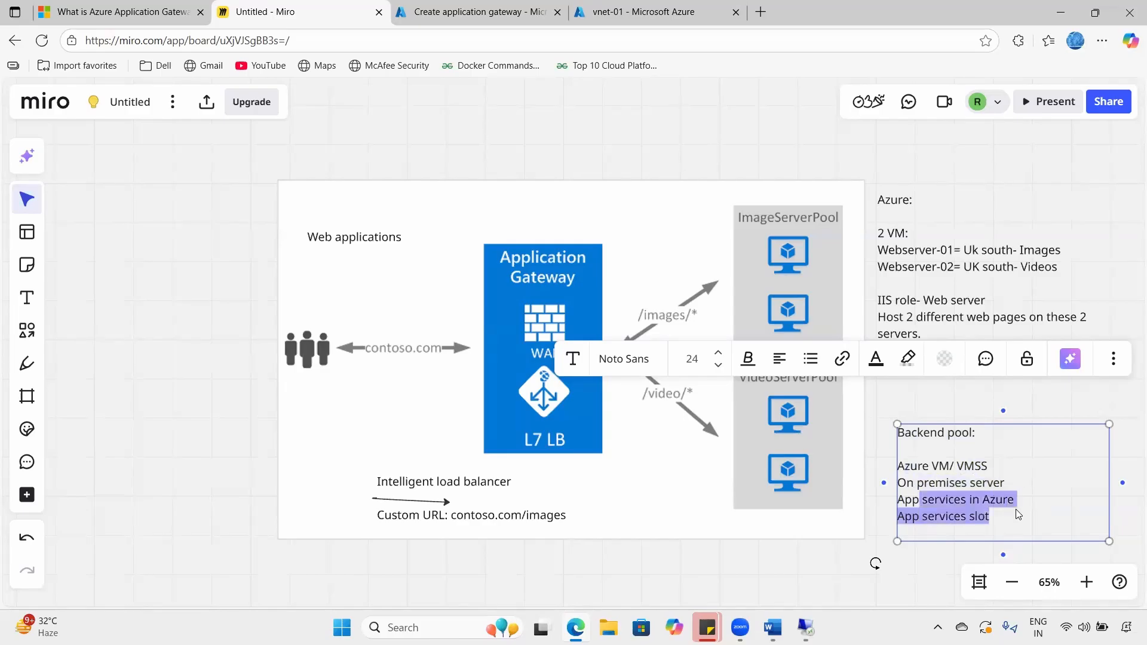
pyautogui.click(977, 526)
# - In the Azure portal, start a new backend pool named bp-01 and choose IP address or FQDN as the target type
pyautogui.click(472, 11)
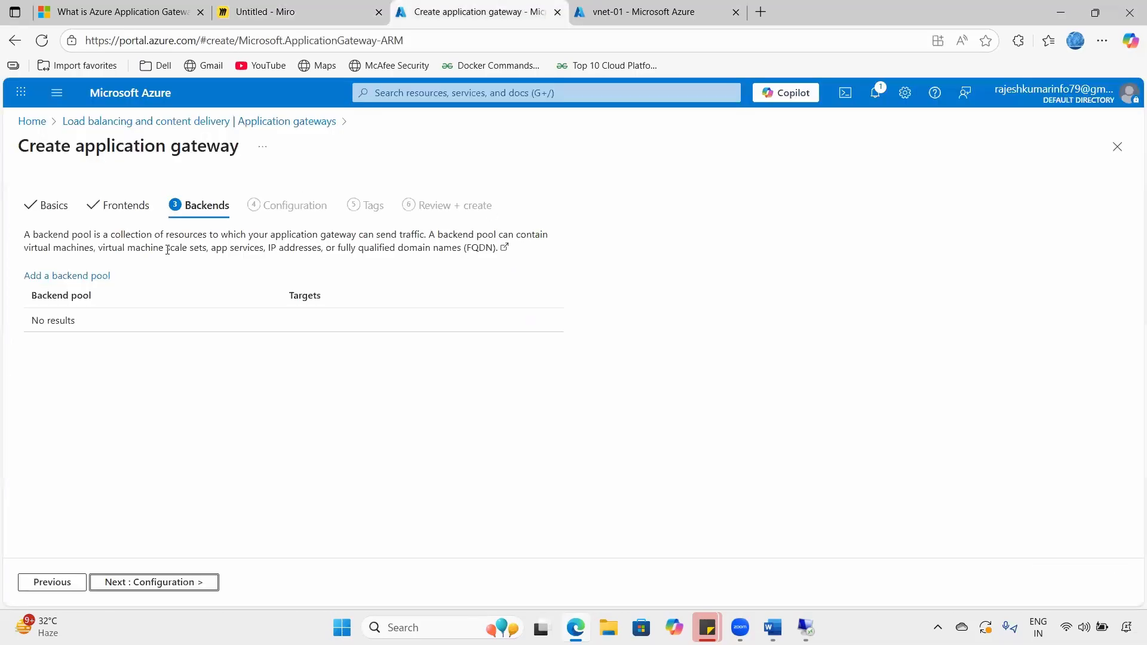
pyautogui.click(76, 277)
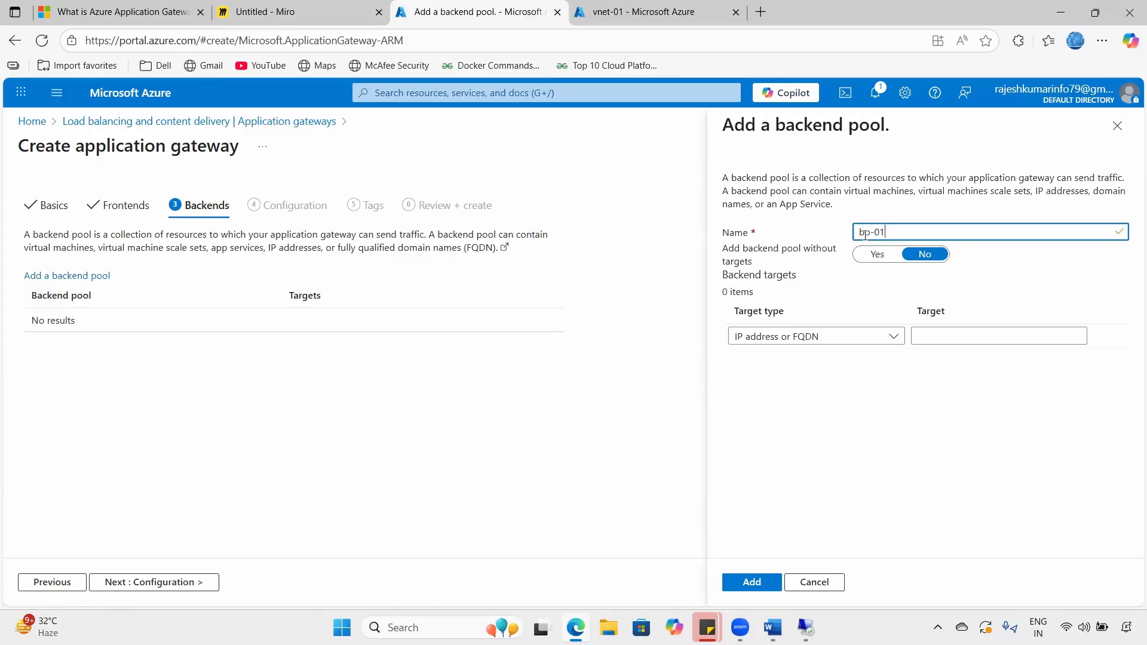
pyautogui.moveTo(739, 312); pyautogui.dragTo(817, 324)
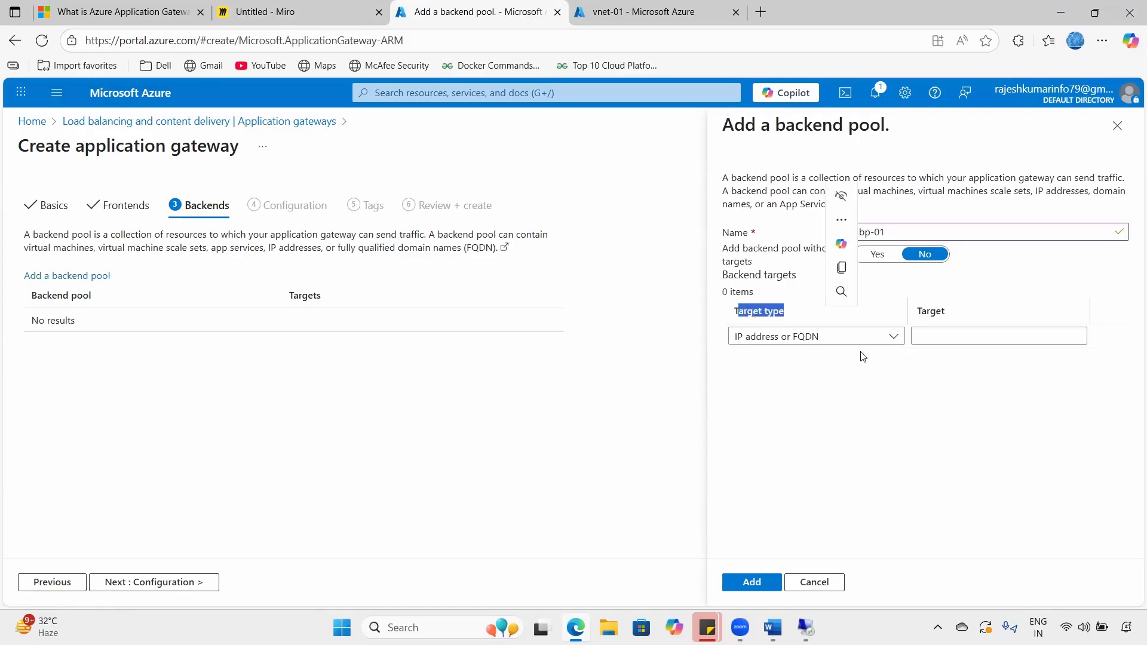
pyautogui.click(842, 296)
pyautogui.click(857, 345)
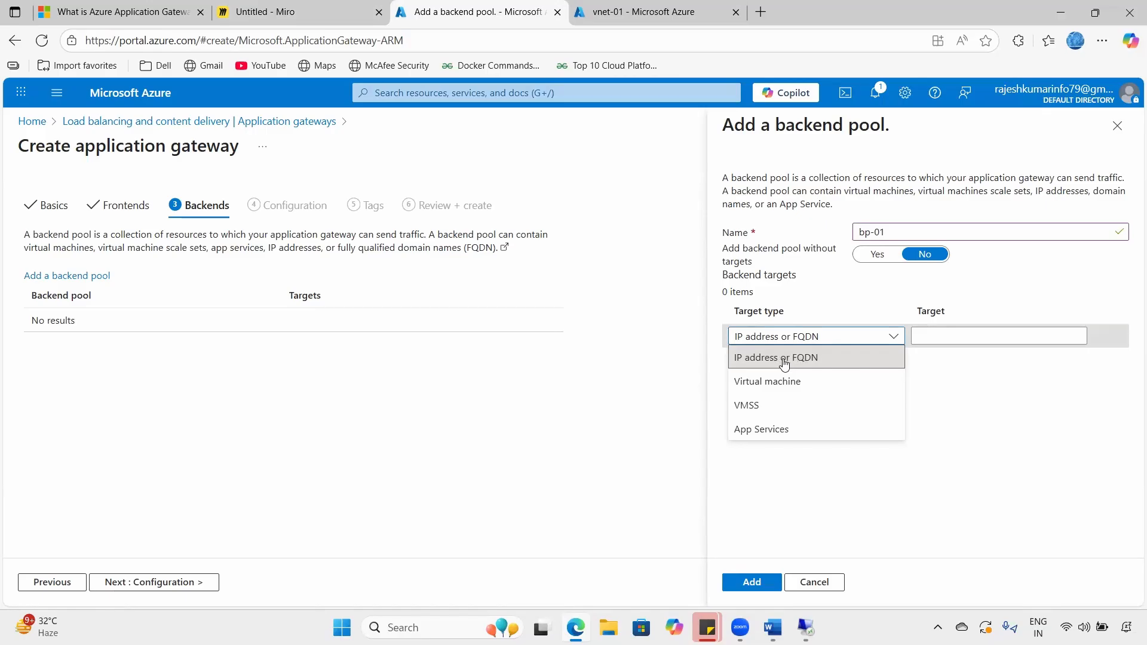
pyautogui.click(784, 361)
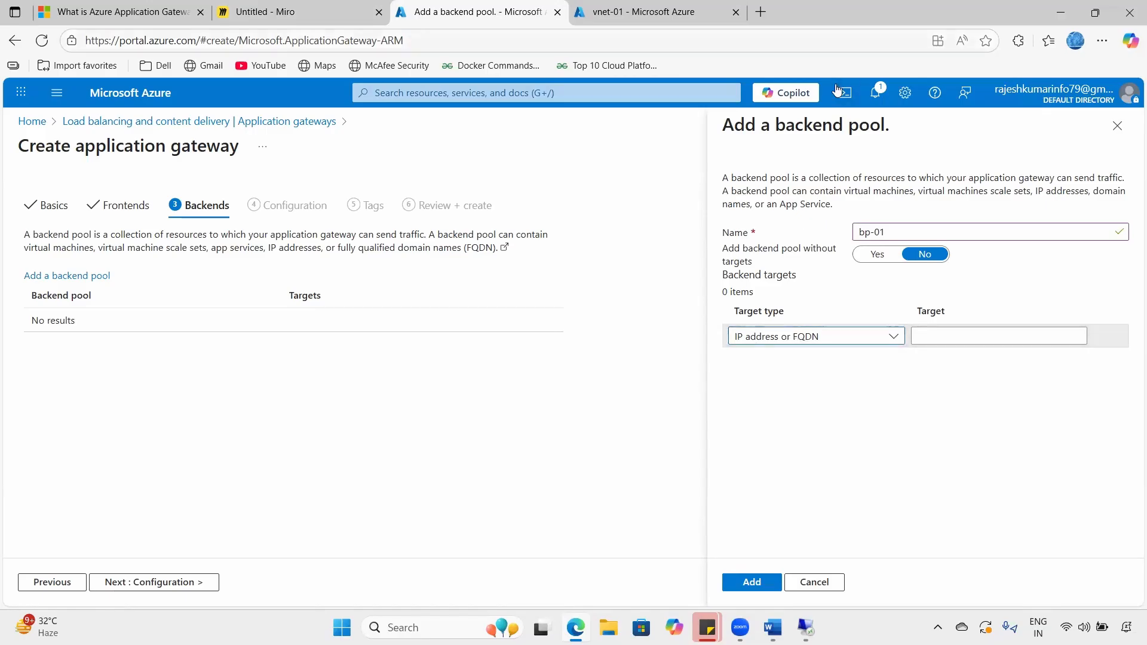
# - Check the on-premises server entry in the Miro board's backend pool note and return to the Azure portal
pyautogui.click(275, 12)
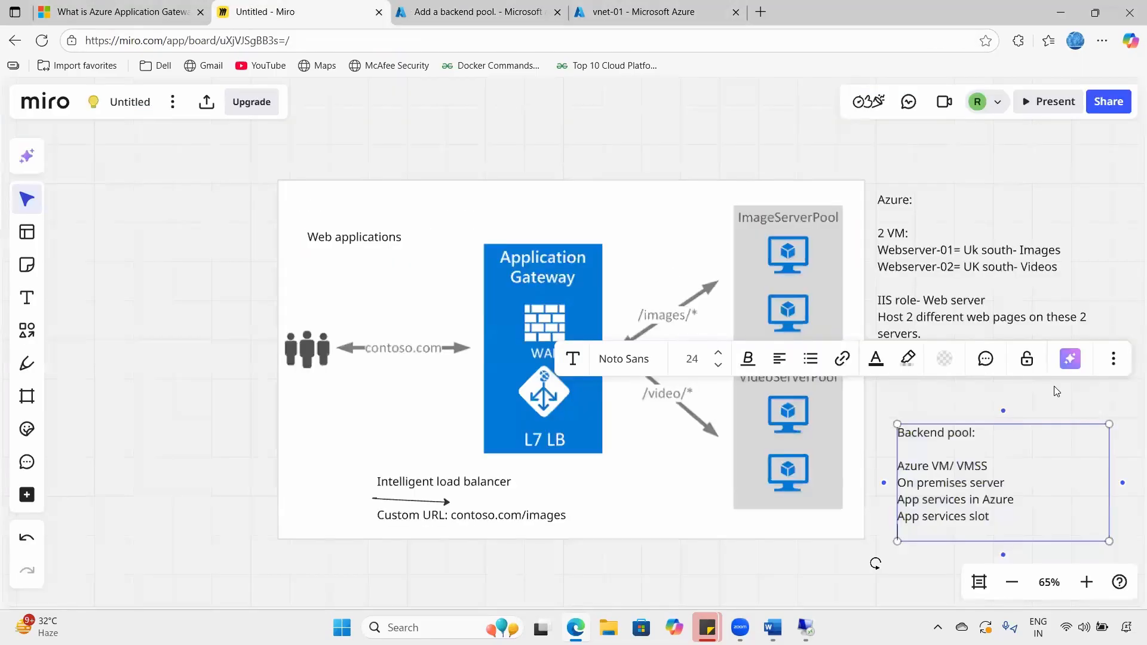
pyautogui.moveTo(917, 482); pyautogui.dragTo(1005, 483)
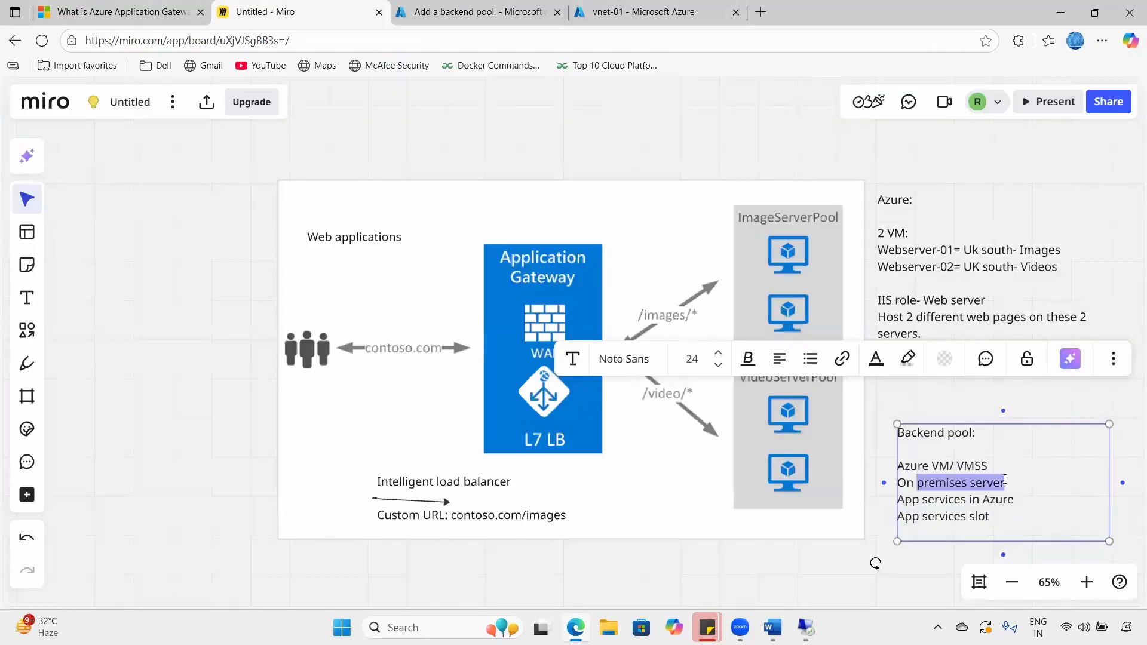
pyautogui.click(449, 12)
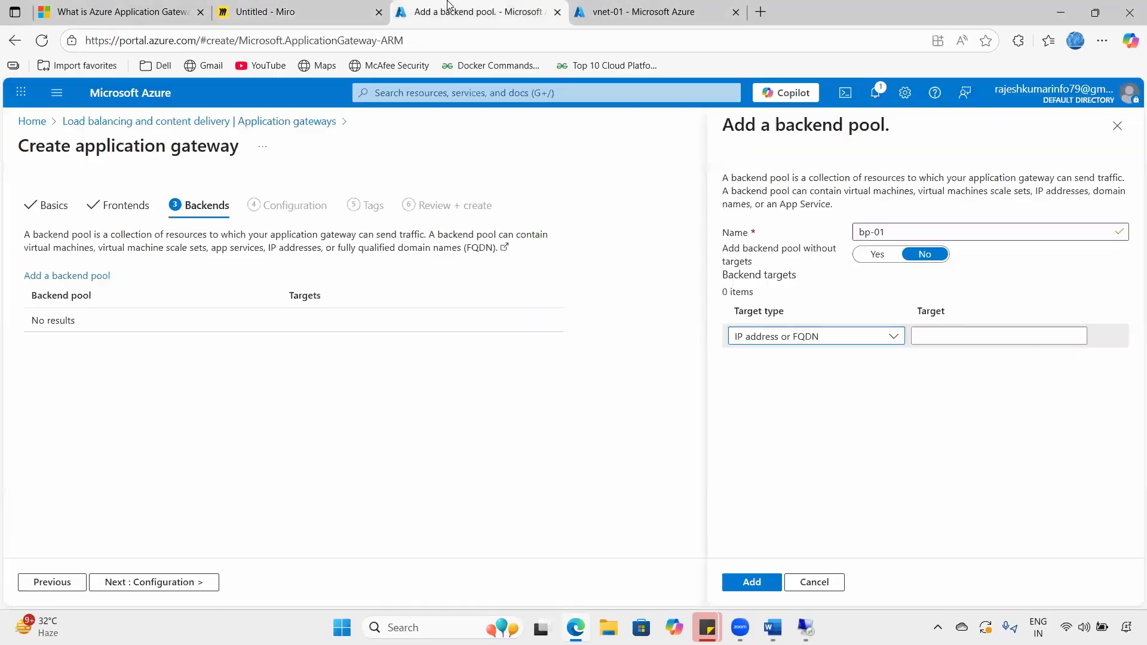
# - Try the Virtual machine, VMSS and App Services target types for the first target of bp-01
pyautogui.click(844, 340)
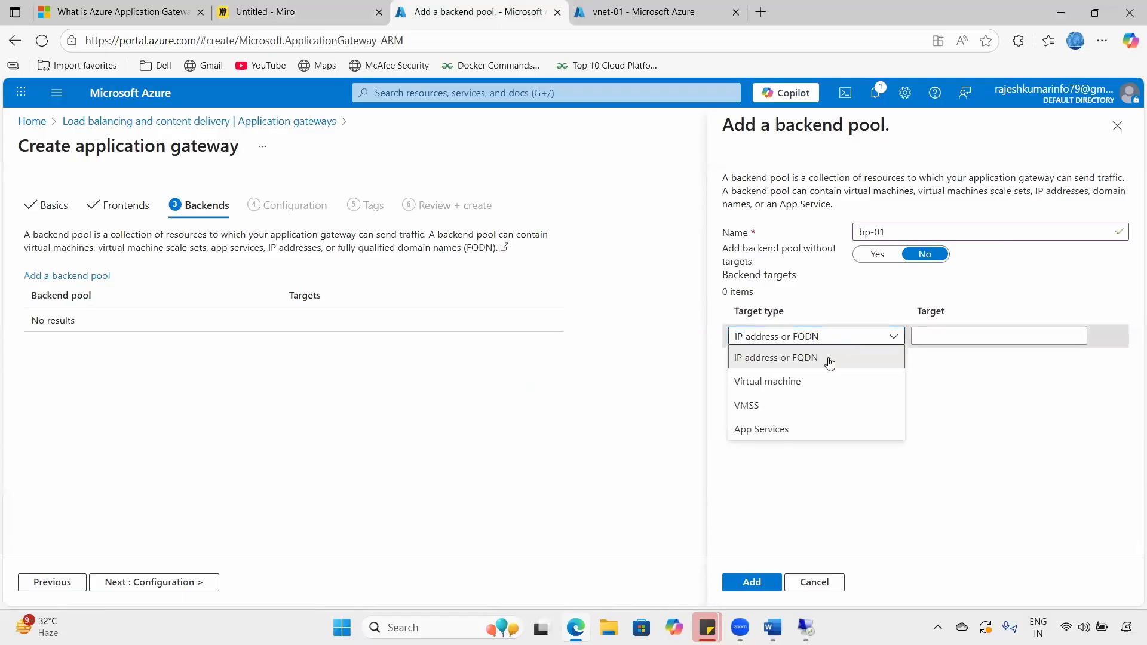
pyautogui.click(788, 383)
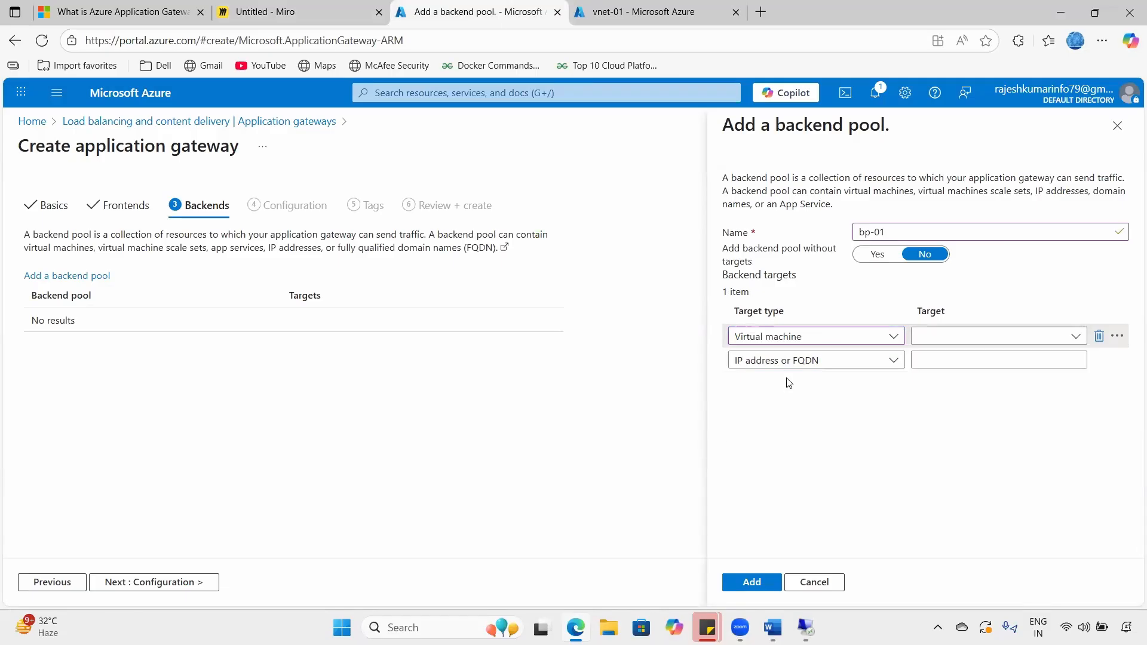
pyautogui.click(851, 339)
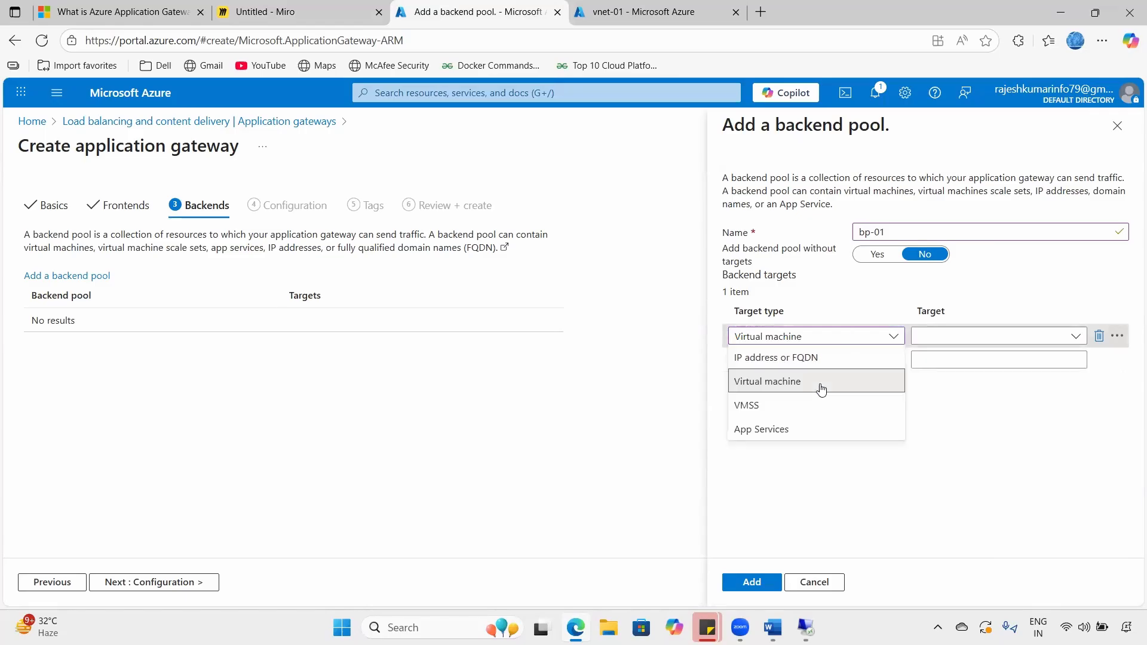
pyautogui.click(764, 407)
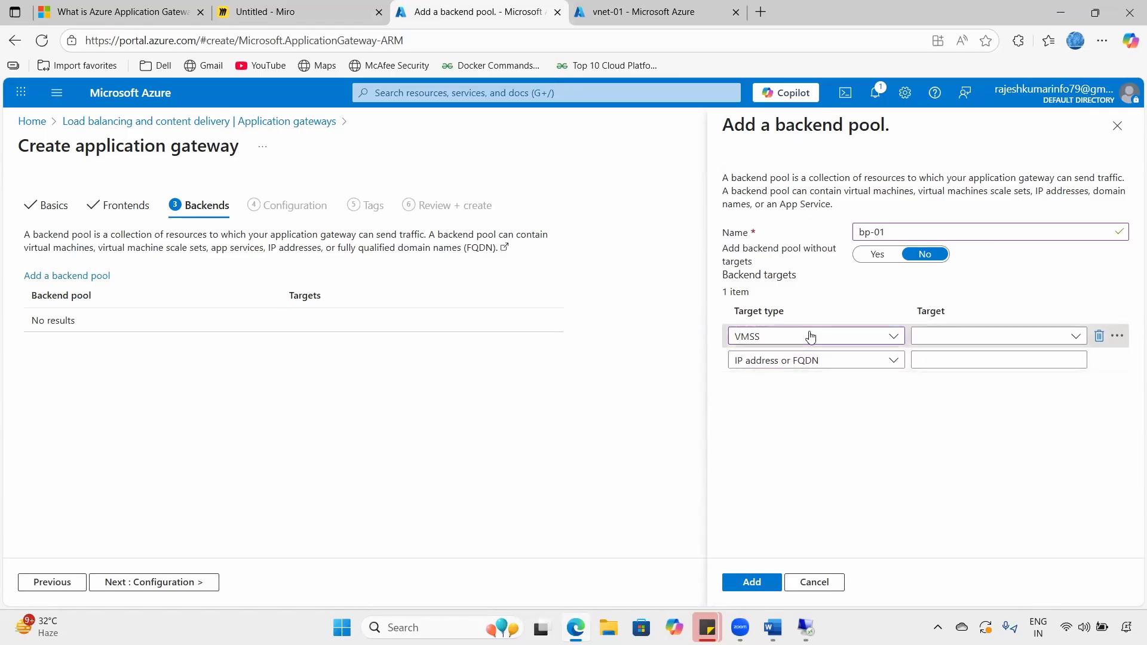
pyautogui.click(810, 337)
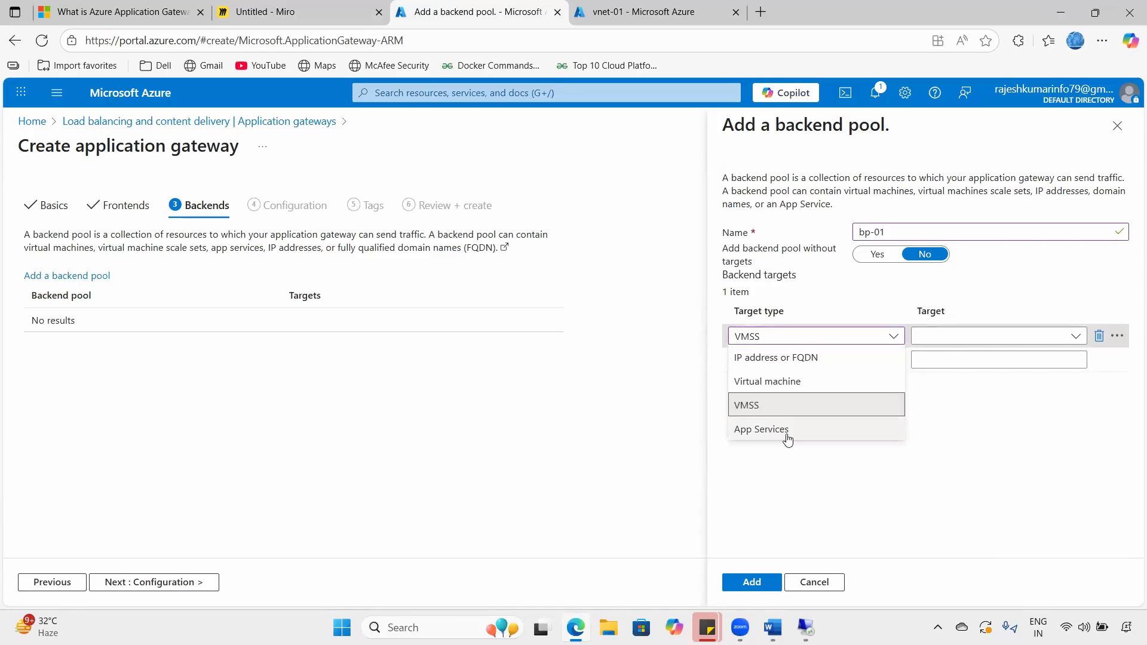
pyautogui.click(784, 432)
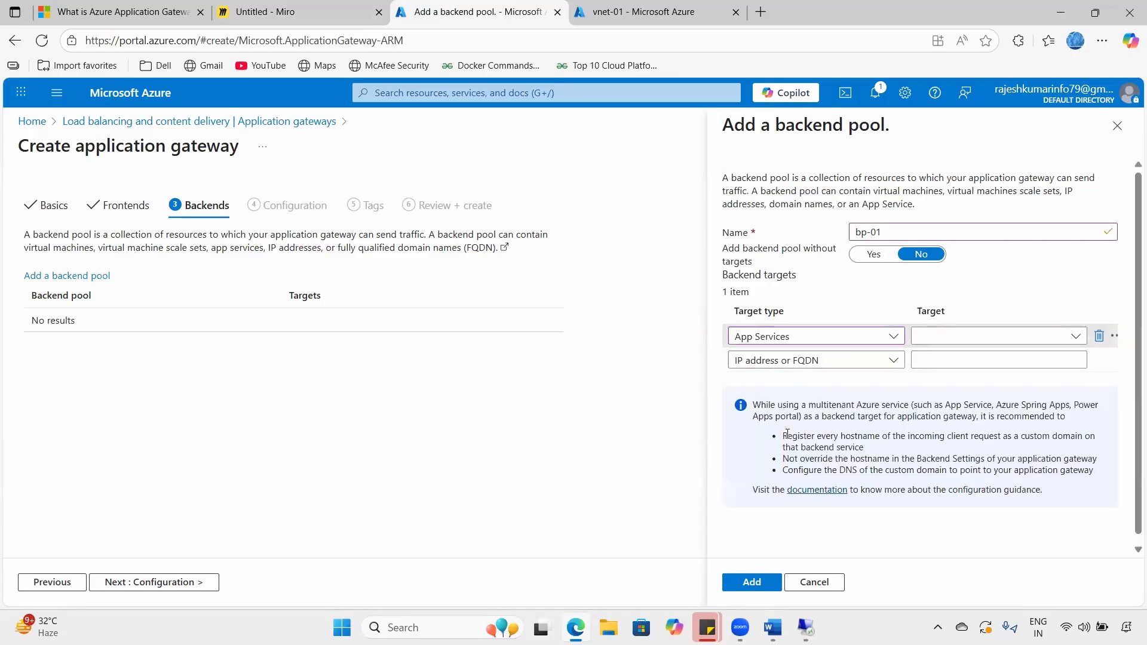
# - Set the first target of bp-01 to the virtual machine interface webserver-01306 (172.16.0.4)
pyautogui.click(811, 336)
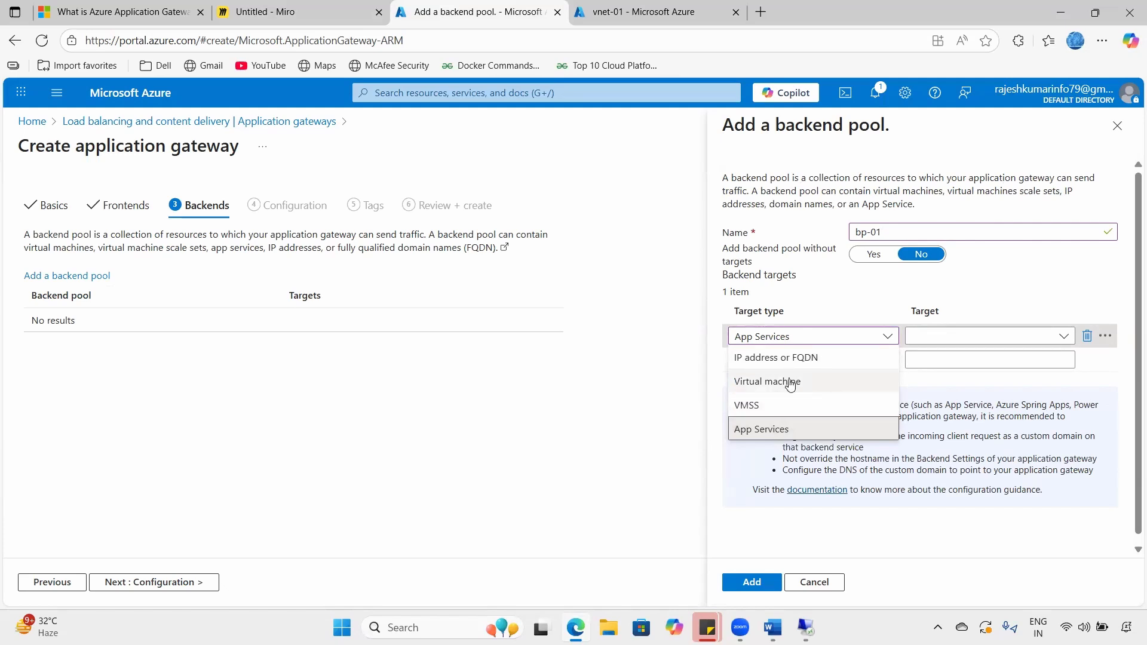
pyautogui.click(791, 385)
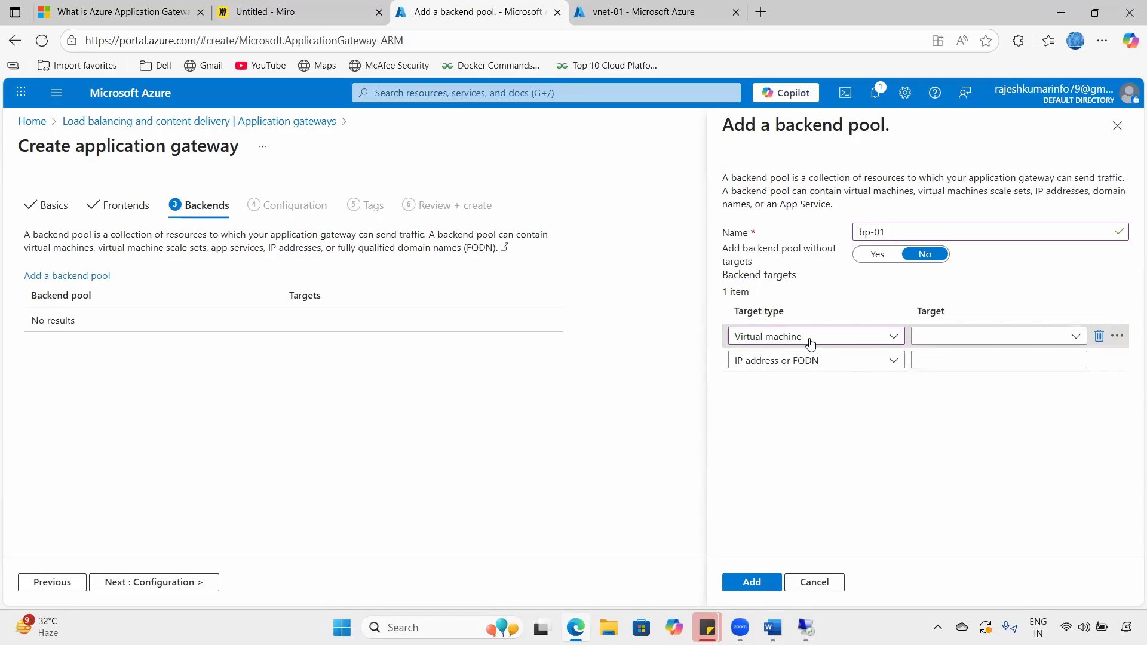
pyautogui.click(992, 336)
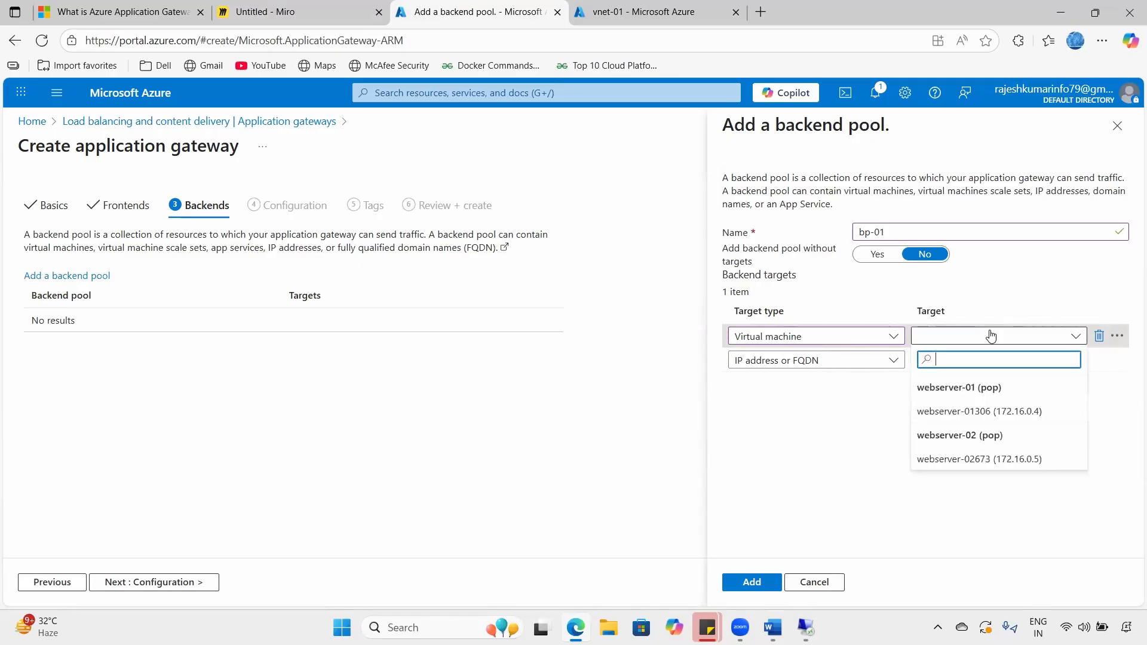
pyautogui.moveTo(938, 387); pyautogui.dragTo(1005, 388)
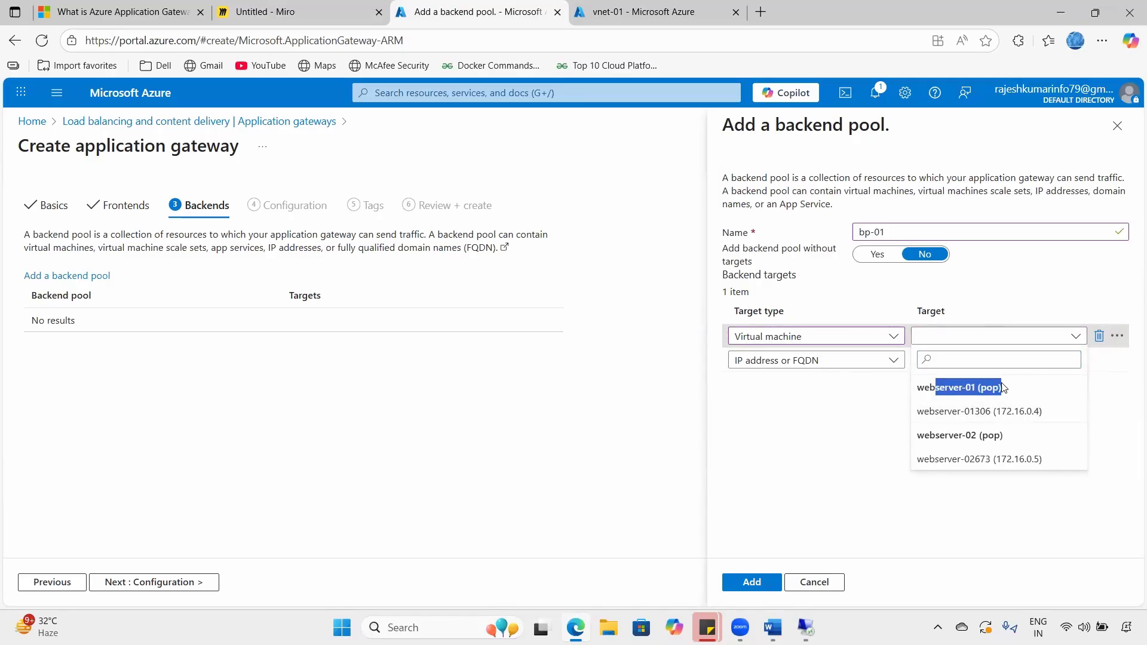
pyautogui.moveTo(930, 435); pyautogui.dragTo(1009, 442)
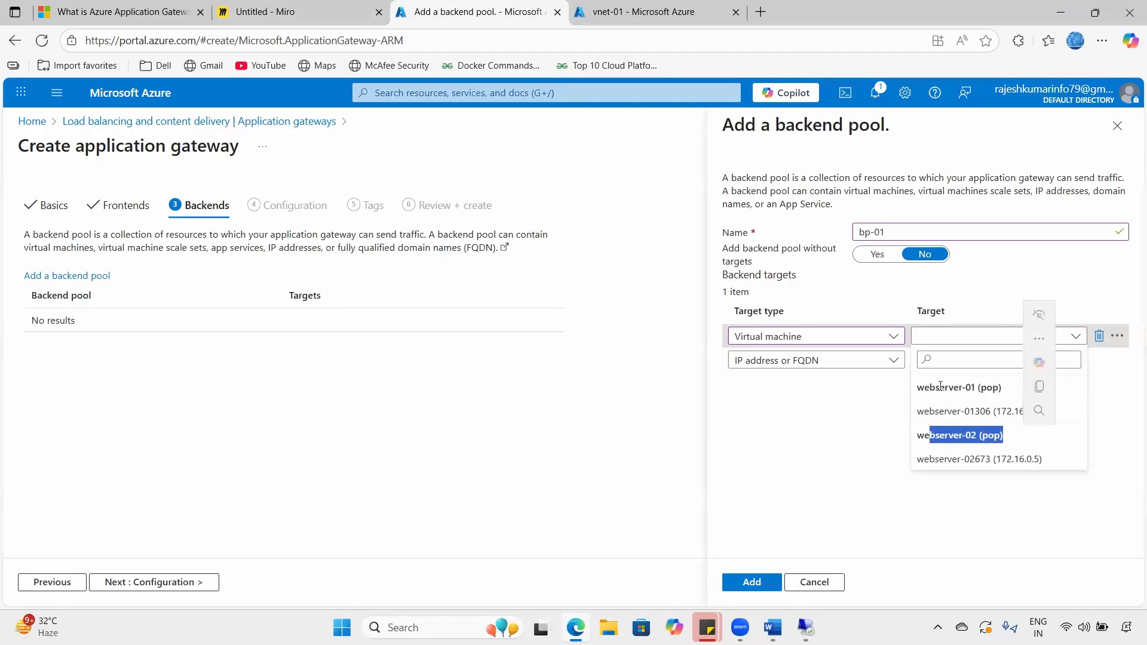
pyautogui.click(956, 411)
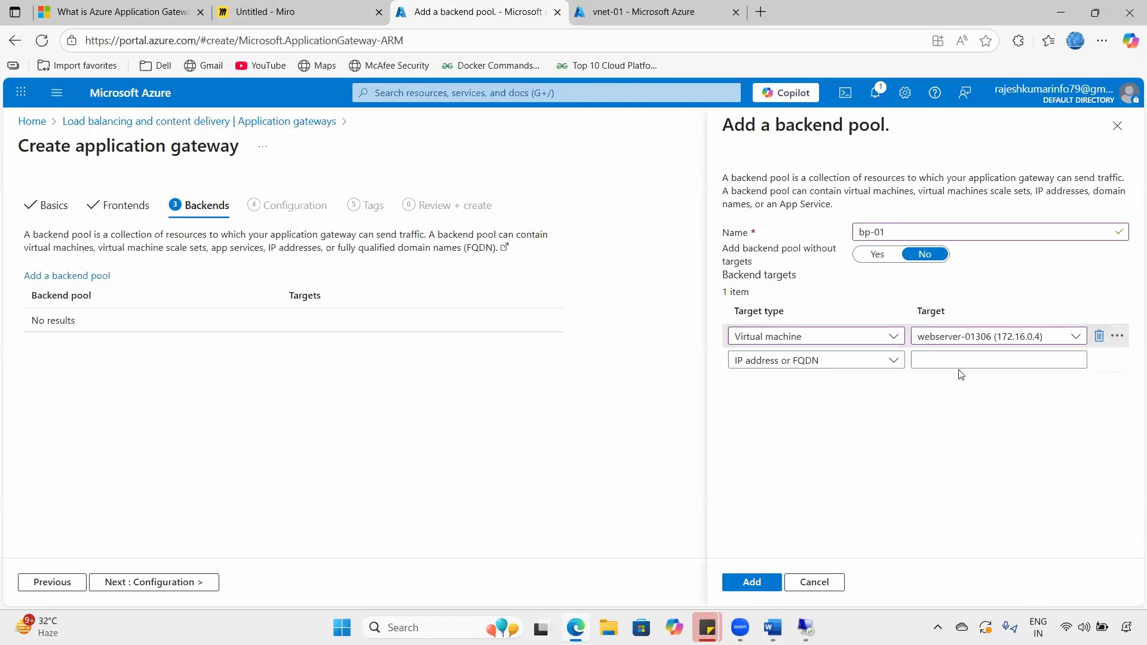
# - Add the virtual machine interface webserver-02673 (172.16.0.5) as the second target and save the backend pool bp-01
pyautogui.click(827, 364)
pyautogui.click(790, 404)
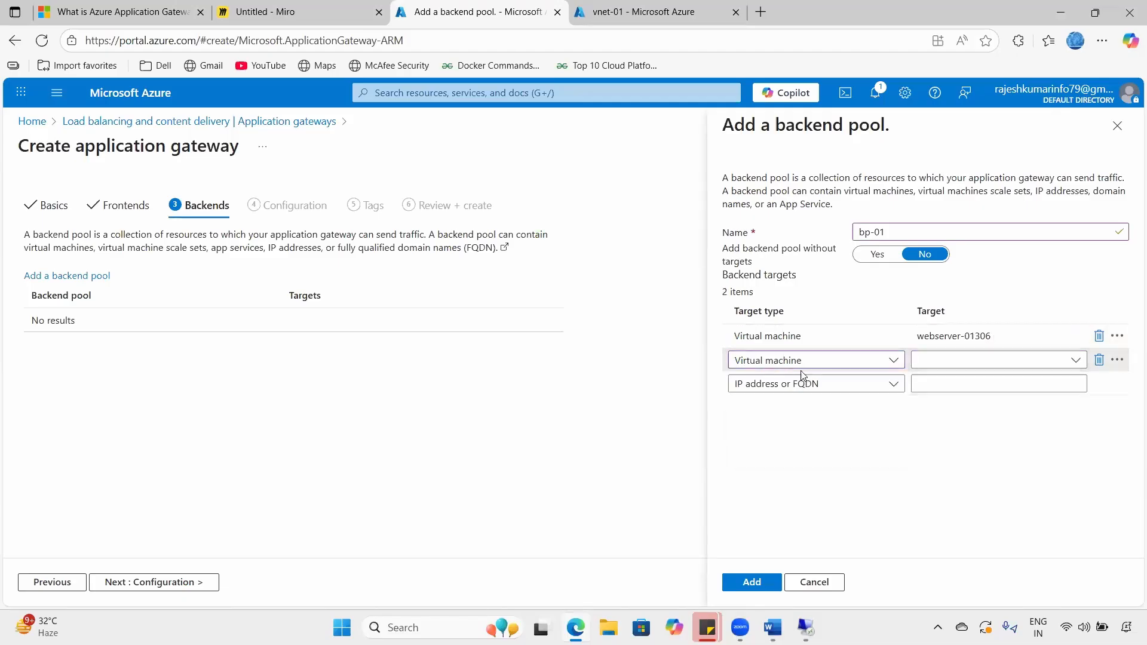
pyautogui.click(974, 366)
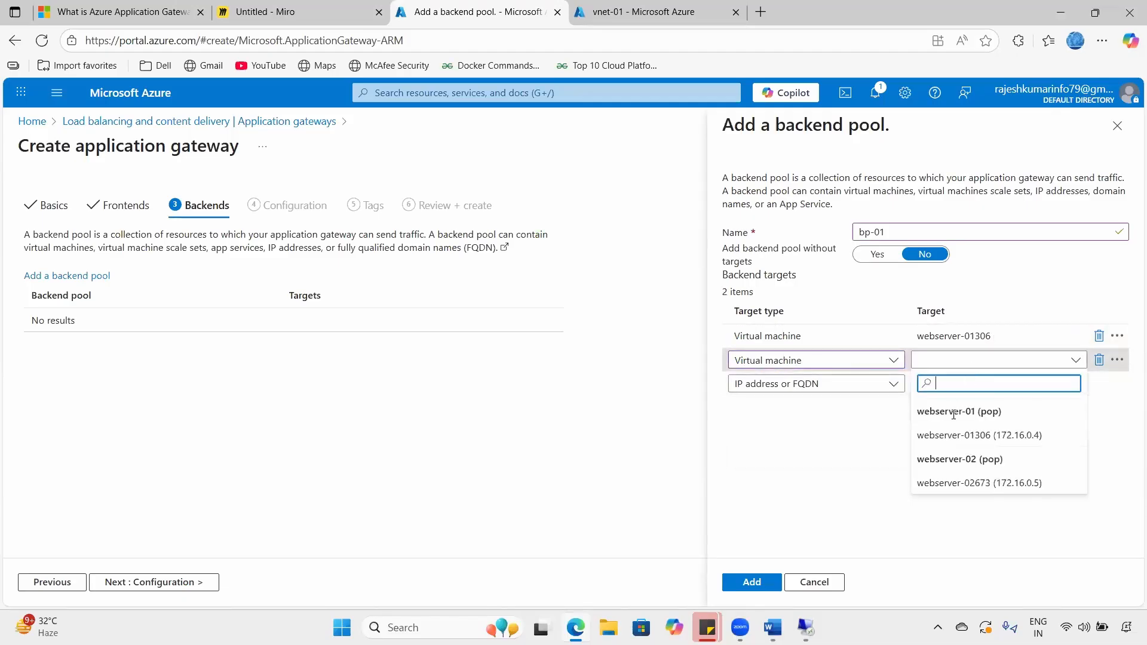
pyautogui.click(958, 480)
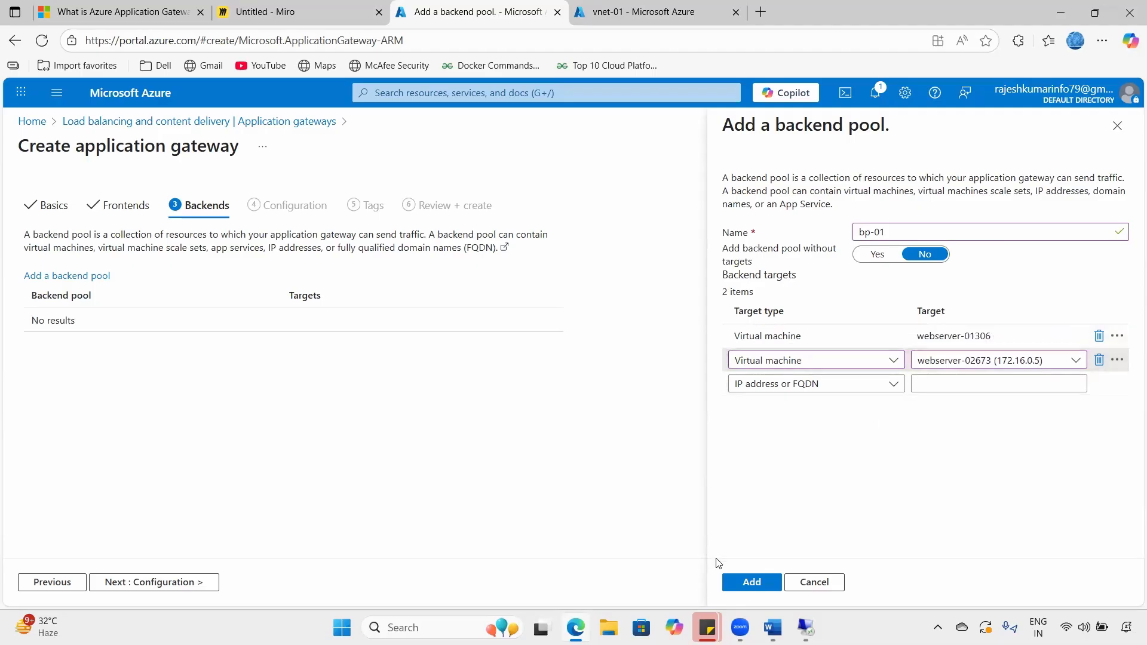
pyautogui.click(750, 587)
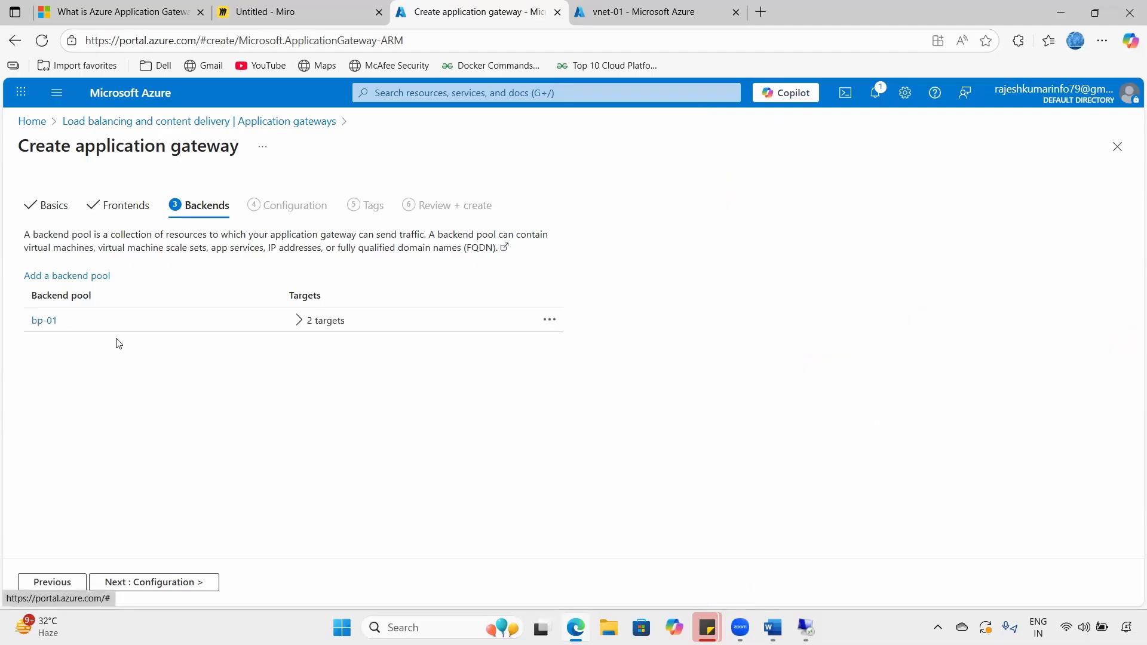
# - Expand bp-01 to check its web server targets and proceed to the Configuration settings
pyautogui.click(300, 321)
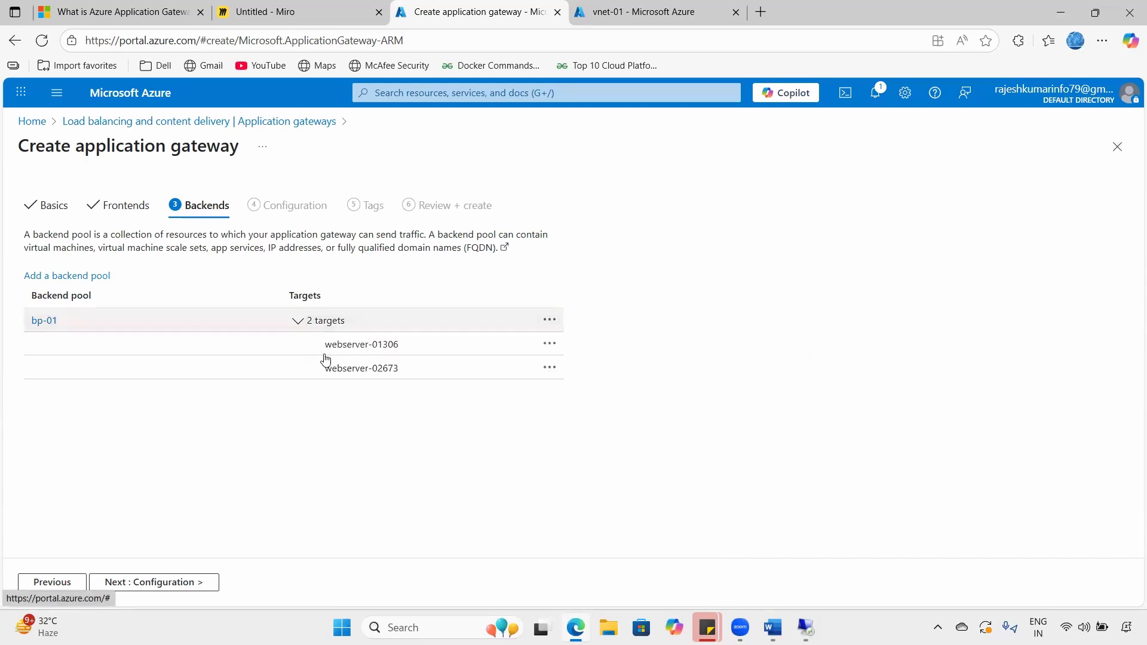
pyautogui.tripleClick(361, 345)
pyautogui.doubleClick(389, 369)
pyautogui.click(376, 475)
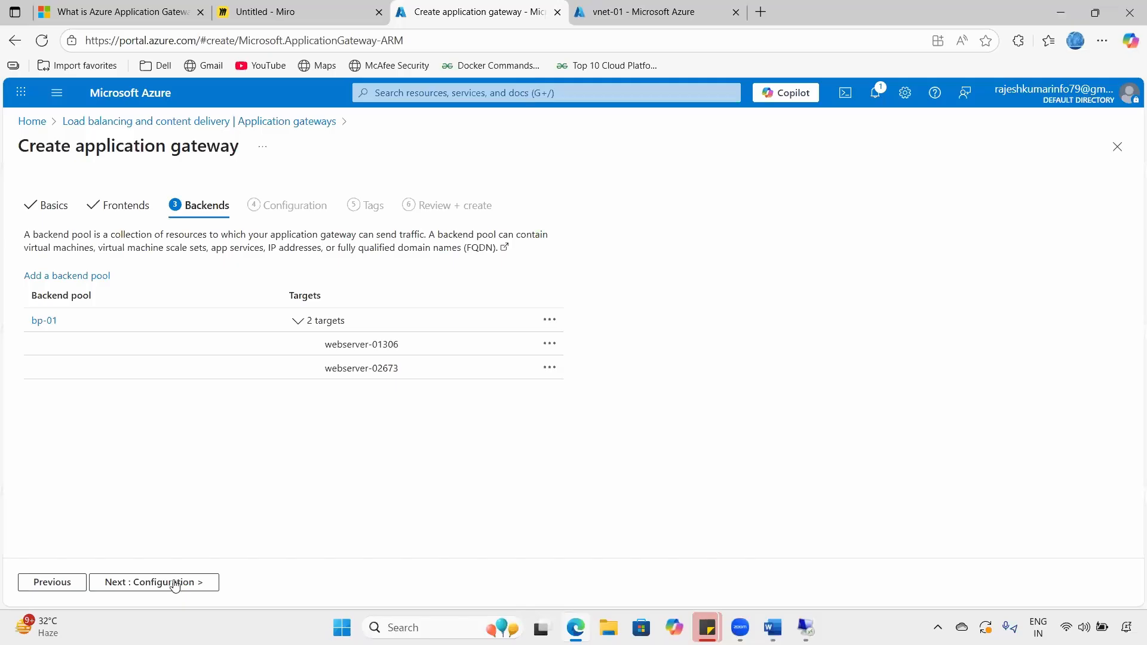
pyautogui.click(174, 582)
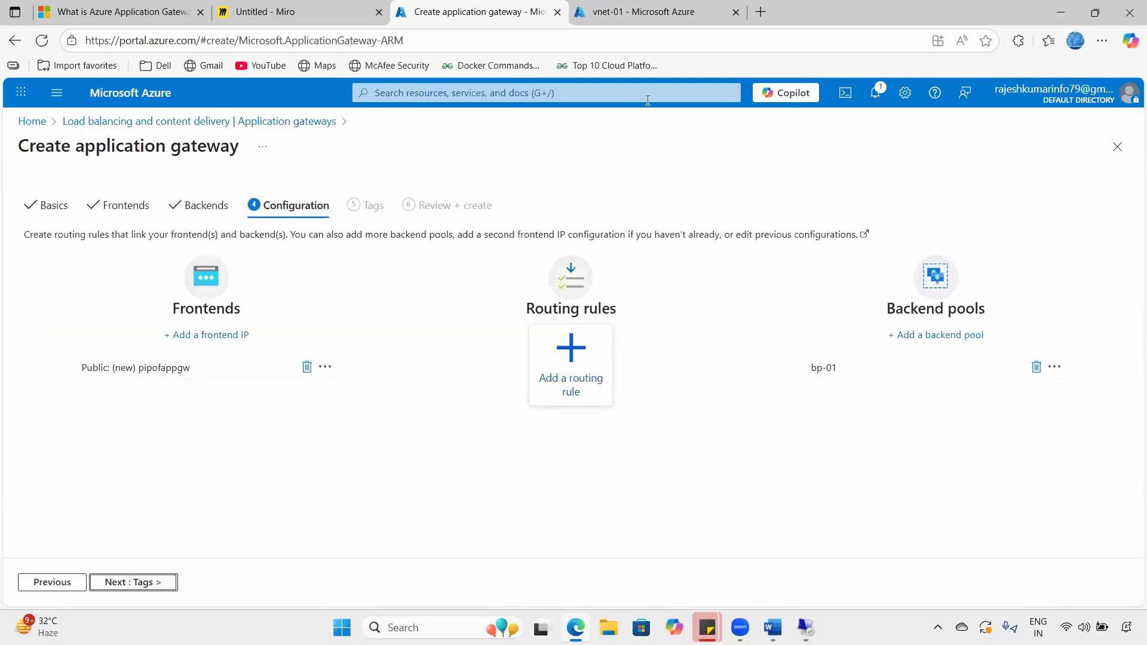
# - Circle the routing overview and the Frontends section, sketch a user's dashed arrow to the frontend, and switch to the Miro board
pyautogui.moveTo(254, 245)
pyautogui.mouseDown()
pyautogui.moveTo(666, 421)
pyautogui.moveTo(1028, 321)
pyautogui.moveTo(1022, 261)
pyautogui.mouseUp()
pyautogui.moveTo(796, 218); pyautogui.dragTo(210, 246)
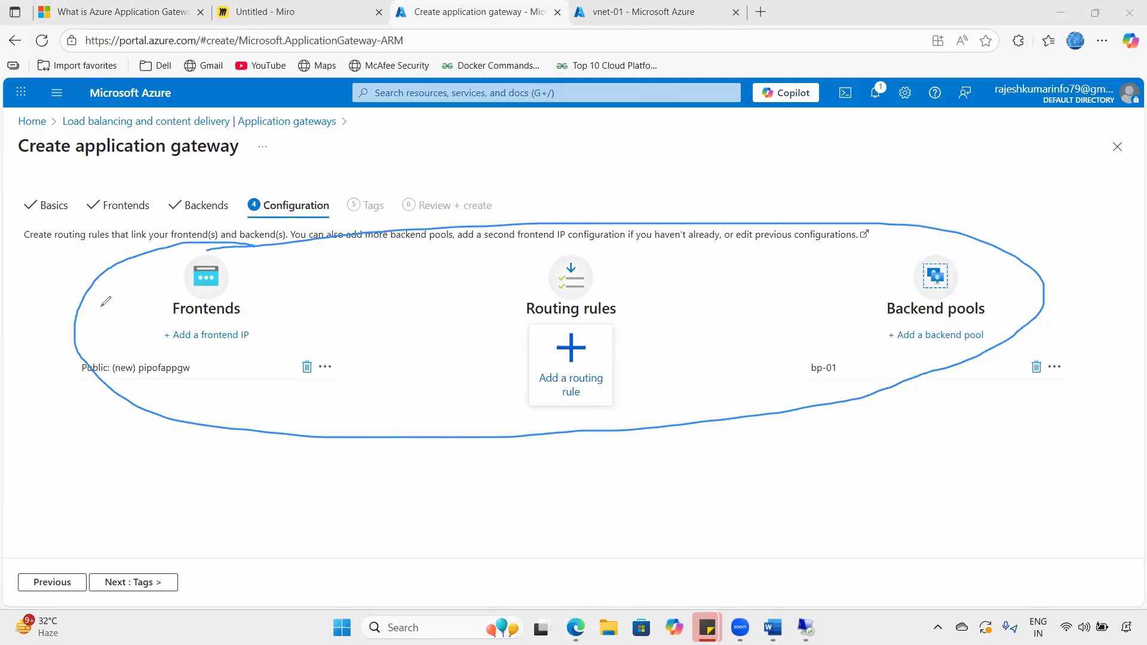
pyautogui.moveTo(233, 245)
pyautogui.mouseDown()
pyautogui.moveTo(129, 310)
pyautogui.moveTo(310, 321)
pyautogui.mouseUp()
pyautogui.moveTo(252, 218); pyautogui.dragTo(189, 234)
pyautogui.moveTo(71, 433)
pyautogui.mouseDown()
pyautogui.moveTo(78, 499)
pyautogui.moveTo(128, 374)
pyautogui.moveTo(162, 317)
pyautogui.moveTo(178, 316)
pyautogui.mouseUp()
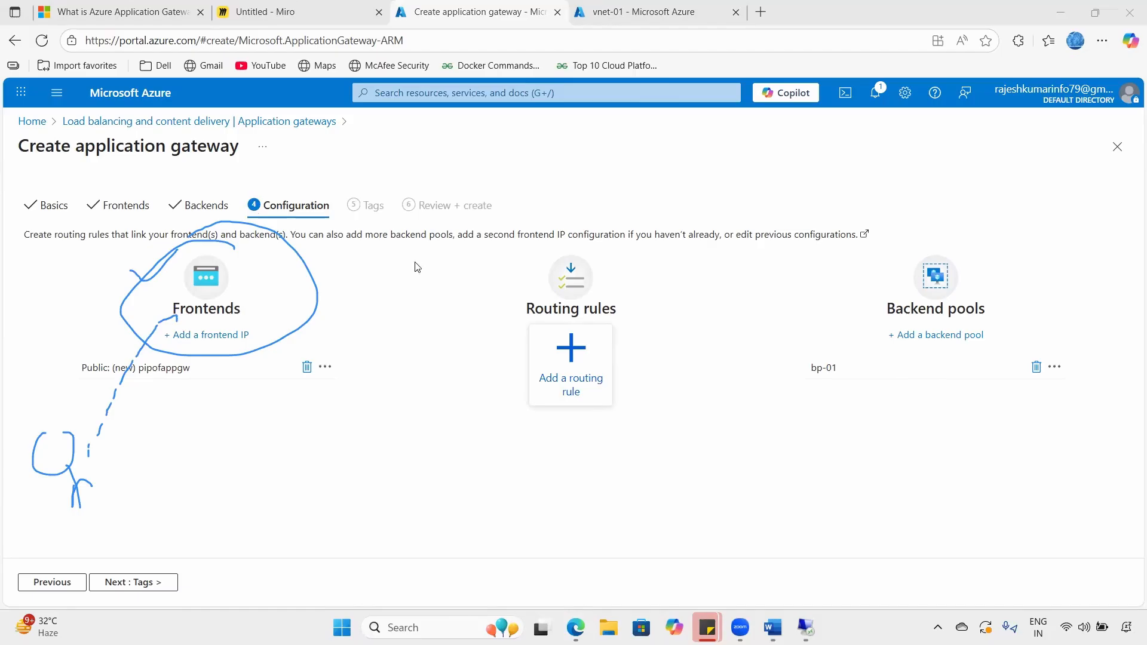
pyautogui.hotkey('ctrl', 'shift', 'Tab')
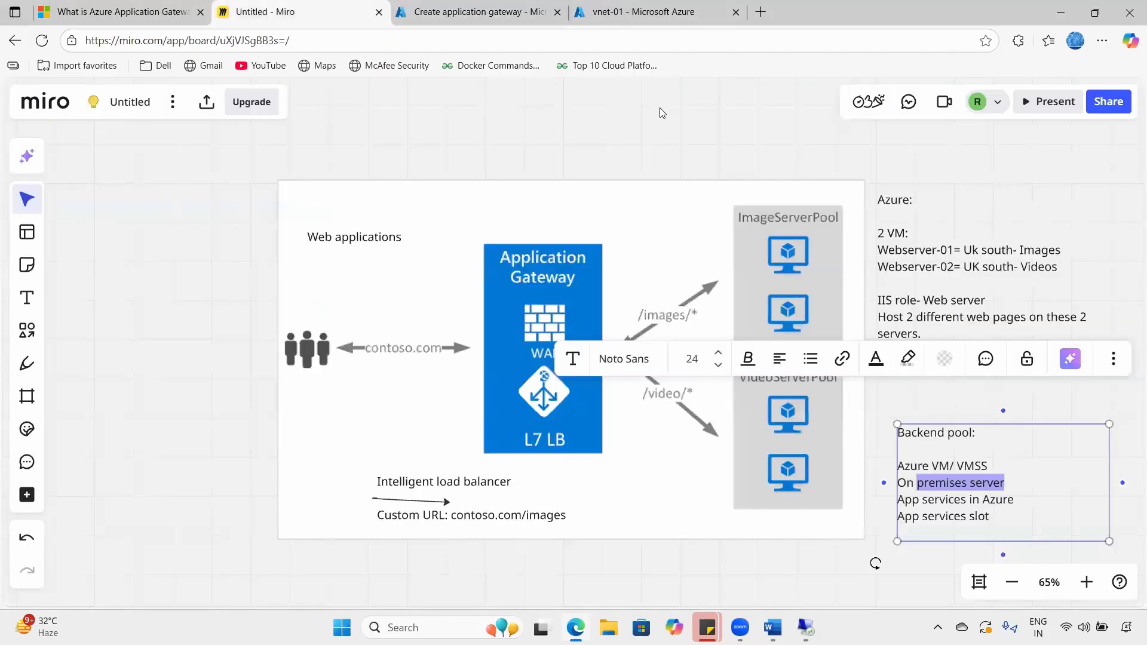
pyautogui.click(662, 113)
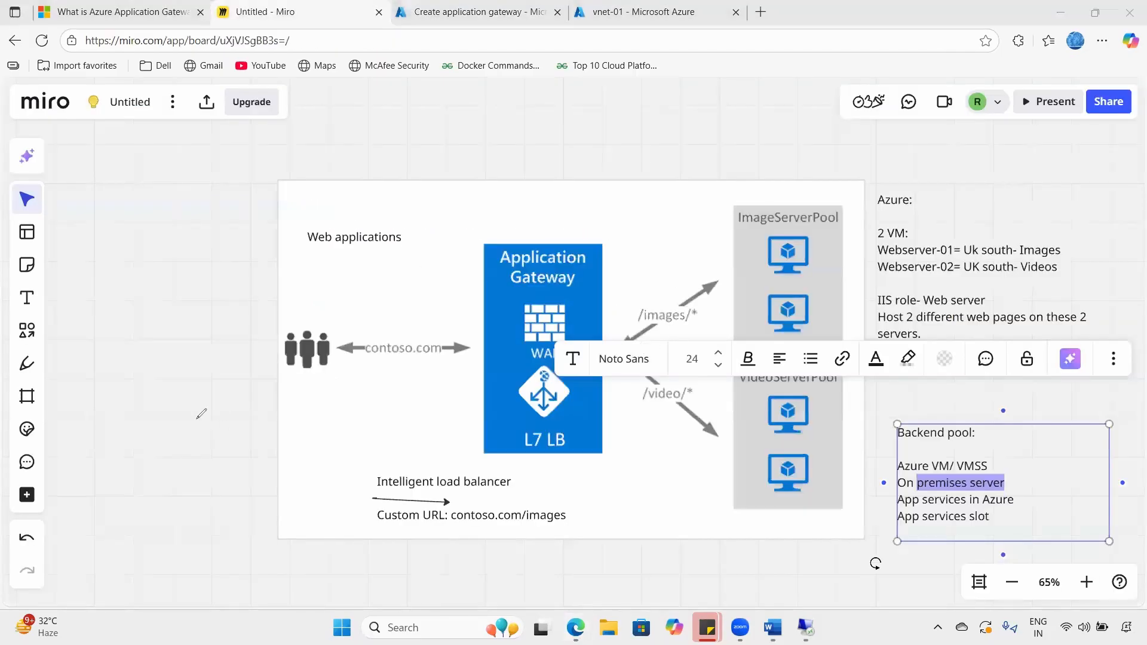
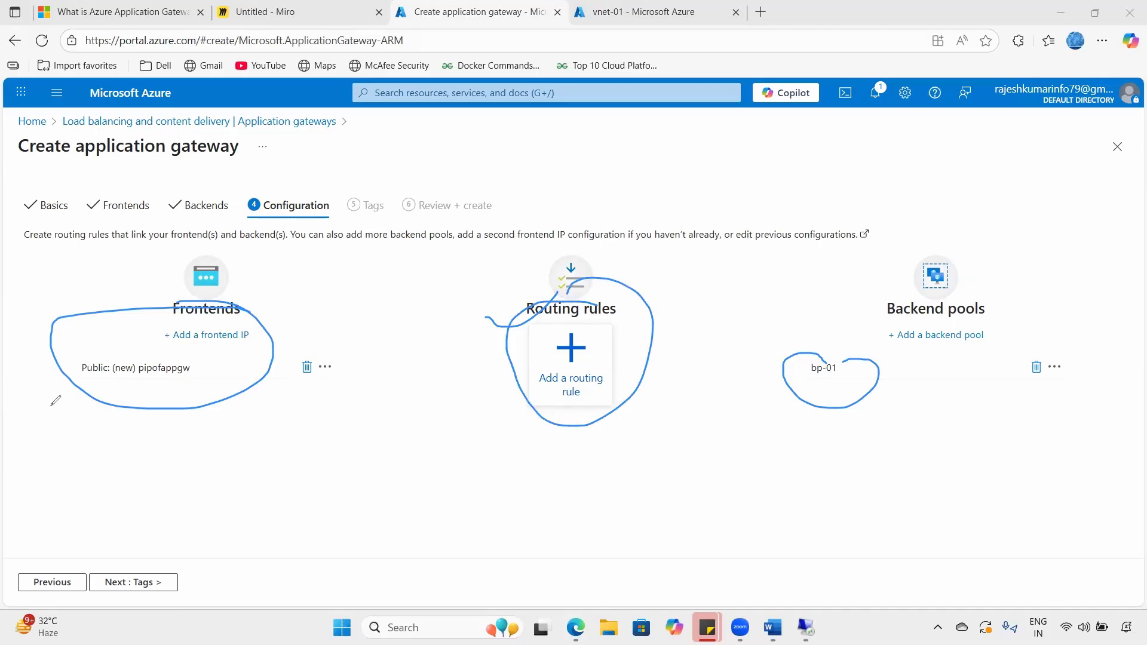
# - On the gateway's Configuration page in the Azure portal, start a new routing rule named rule-01
pyautogui.click(588, 367)
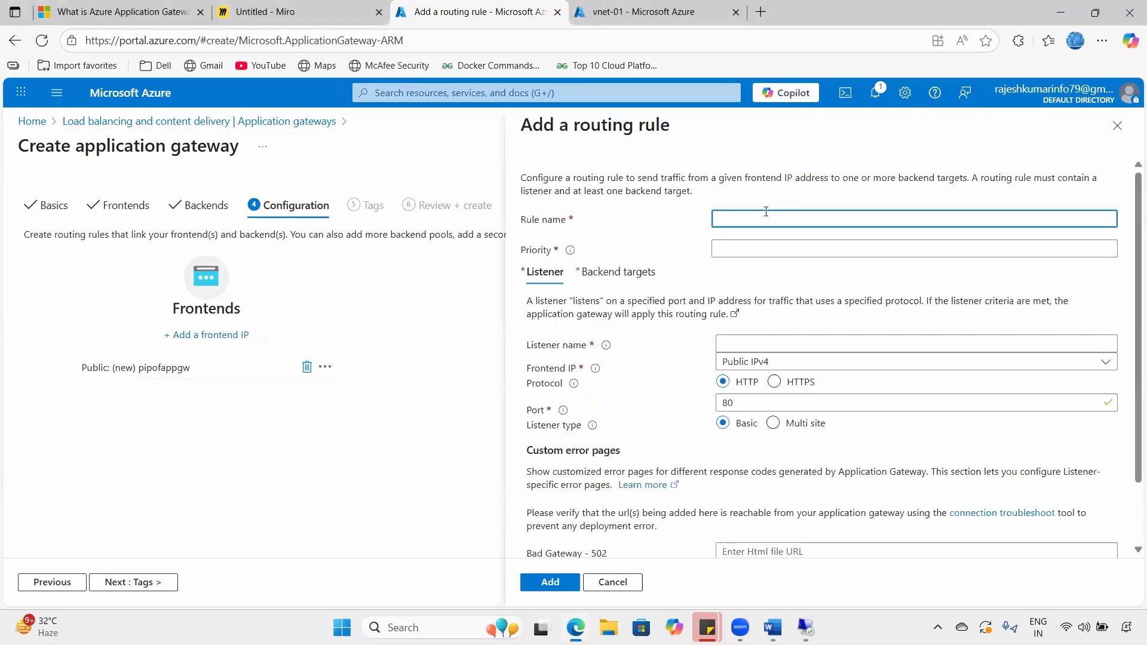
pyautogui.click(766, 211)
pyautogui.write('rule-01')
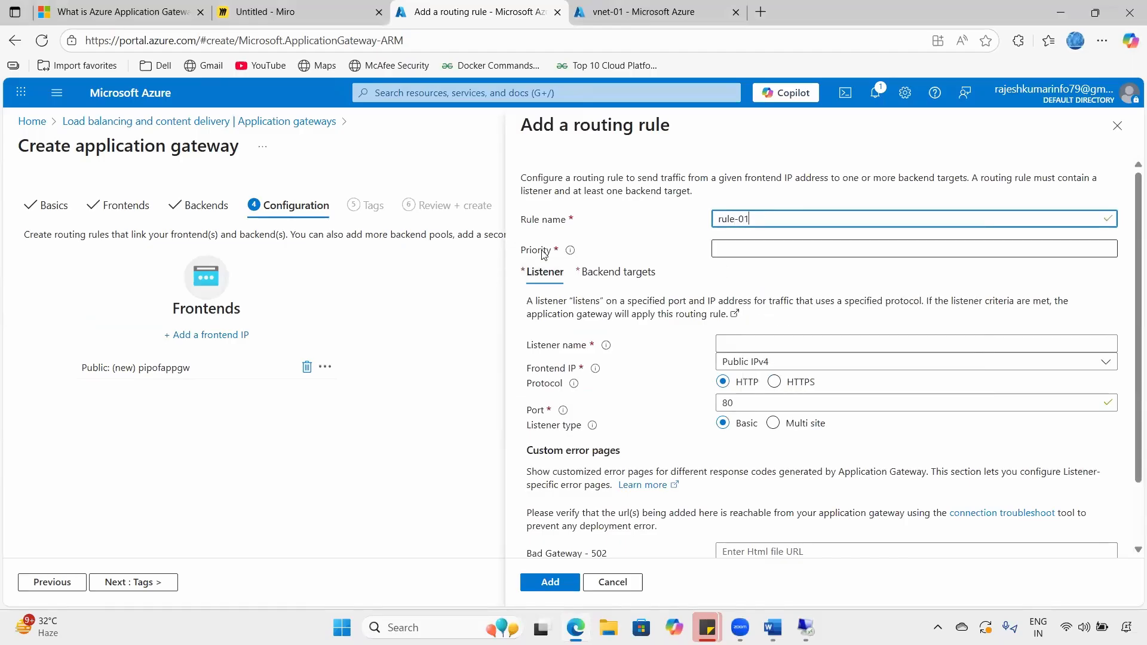
# - Read the Priority help, sketch the rule order 1, 2, 3, 10 with traffic arrows as a temporary annotation, and clear it
pyautogui.moveTo(571, 257)
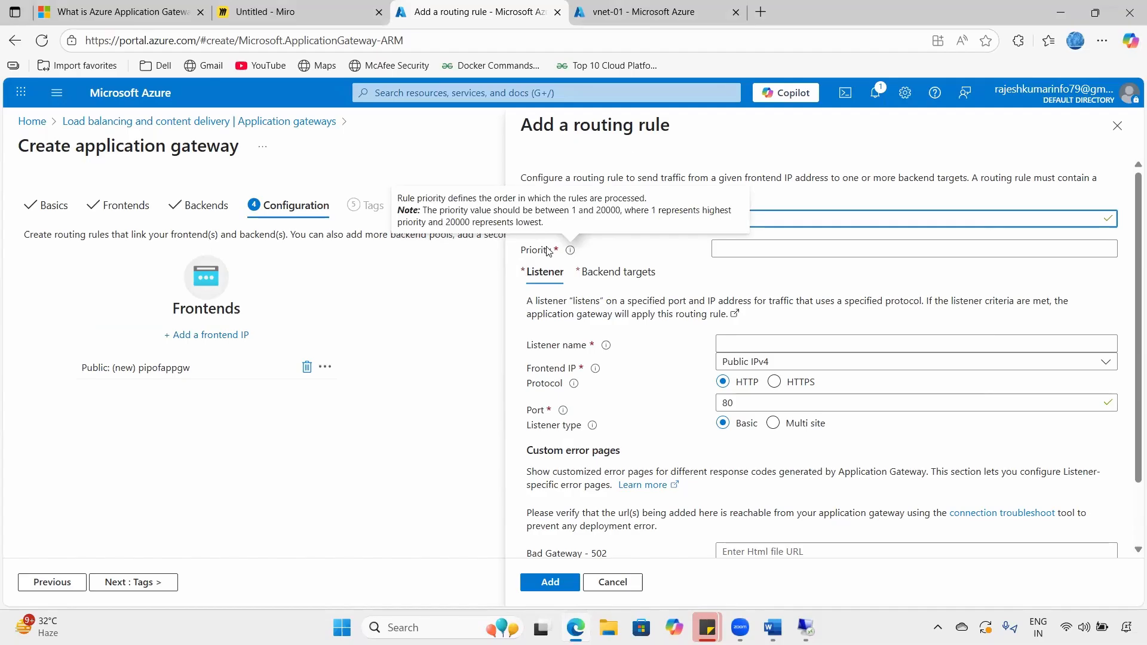
pyautogui.moveTo(434, 416)
pyautogui.mouseDown()
pyautogui.moveTo(457, 412)
pyautogui.moveTo(457, 544)
pyautogui.mouseUp()
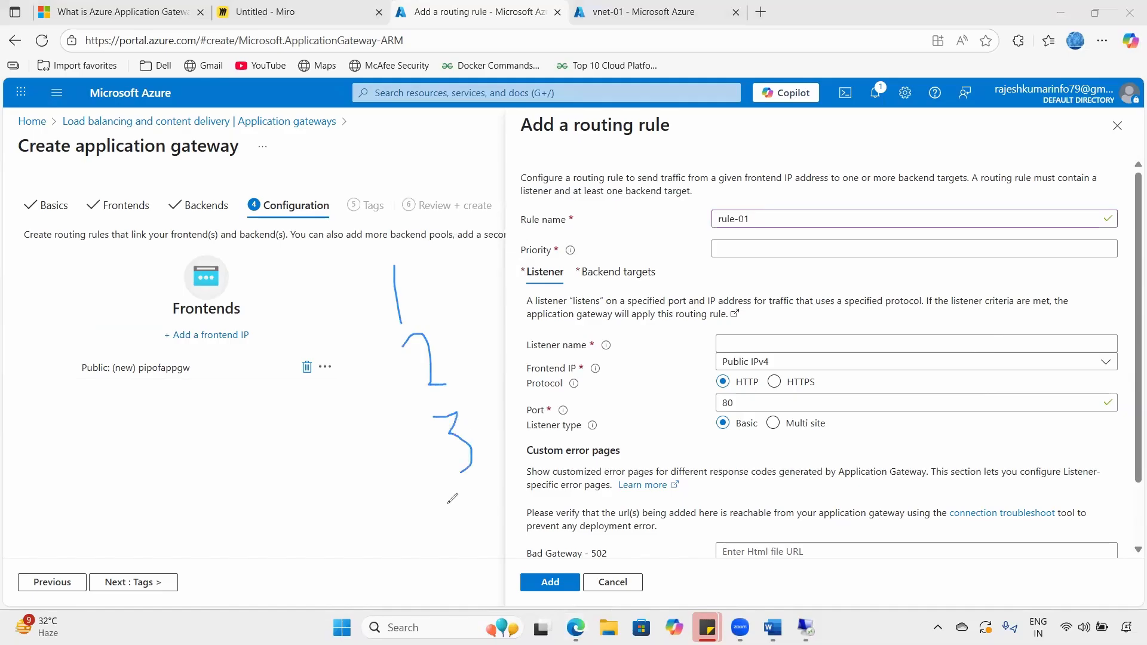
pyautogui.moveTo(475, 504)
pyautogui.mouseDown()
pyautogui.moveTo(467, 527)
pyautogui.moveTo(454, 485)
pyautogui.mouseUp()
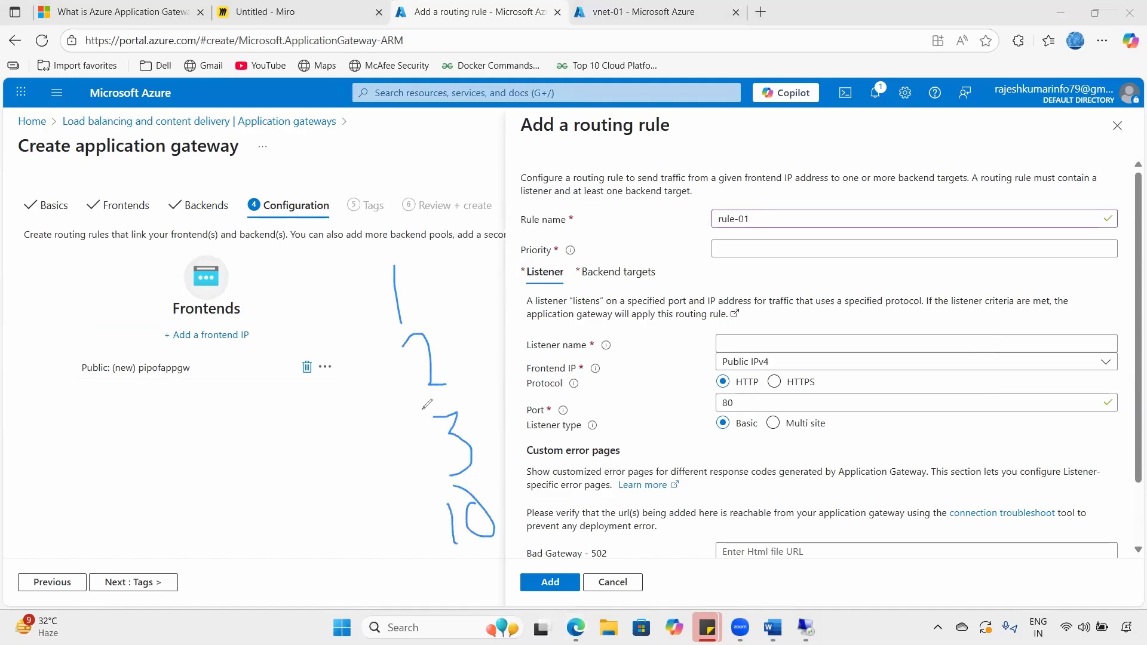
pyautogui.moveTo(261, 255)
pyautogui.mouseDown()
pyautogui.moveTo(375, 289)
pyautogui.moveTo(361, 307)
pyautogui.mouseUp()
pyautogui.moveTo(396, 263)
pyautogui.mouseDown()
pyautogui.moveTo(422, 326)
pyautogui.moveTo(421, 268)
pyautogui.moveTo(467, 238)
pyautogui.moveTo(411, 379)
pyautogui.moveTo(448, 325)
pyautogui.moveTo(413, 324)
pyautogui.mouseUp()
pyautogui.moveTo(453, 301); pyautogui.dragTo(474, 334)
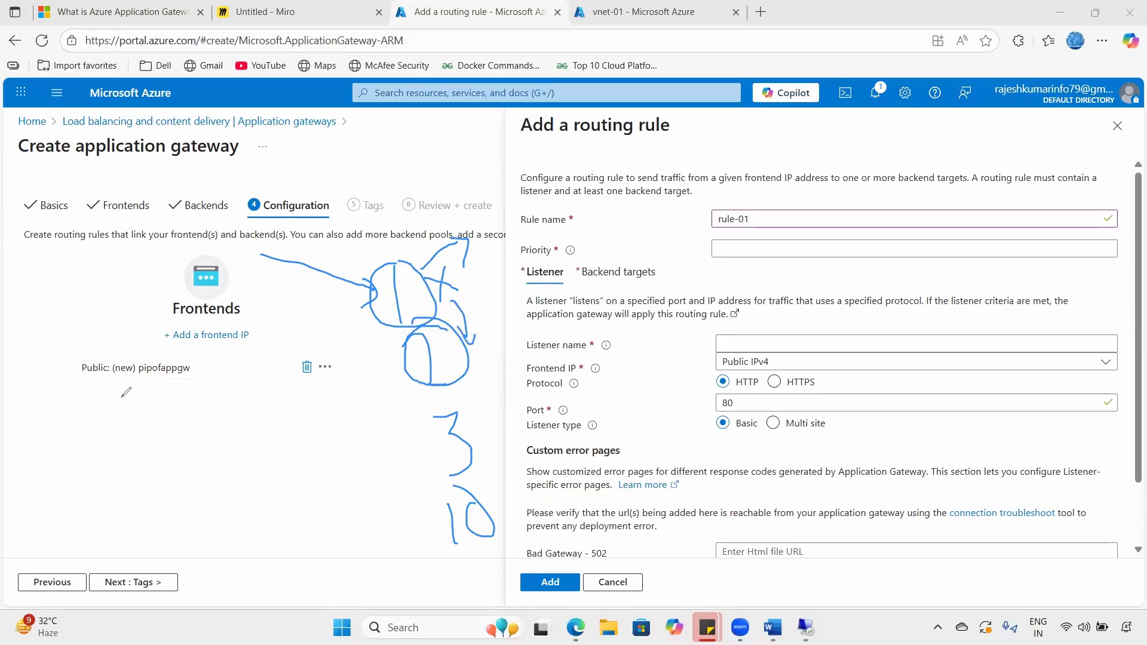
pyautogui.moveTo(341, 304)
pyautogui.mouseDown()
pyautogui.moveTo(374, 294)
pyautogui.moveTo(399, 307)
pyautogui.moveTo(391, 273)
pyautogui.moveTo(402, 292)
pyautogui.mouseUp()
pyautogui.press('Escape')
# - Set the priority of routing rule rule-01 to 1
pyautogui.moveTo(574, 257)
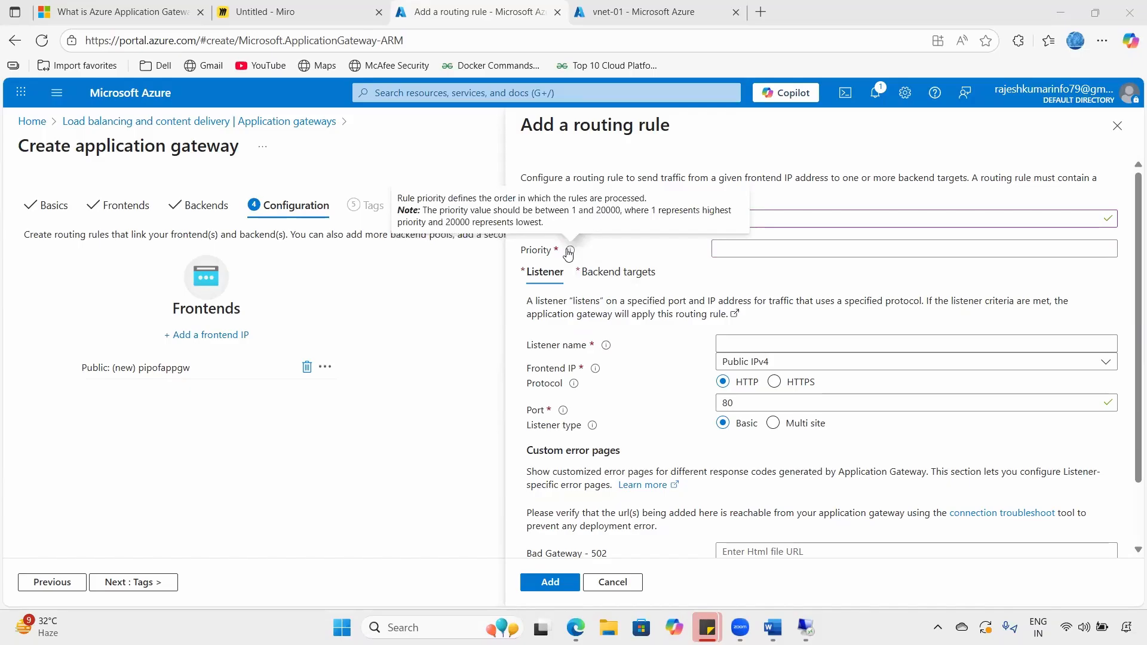
pyautogui.click(760, 242)
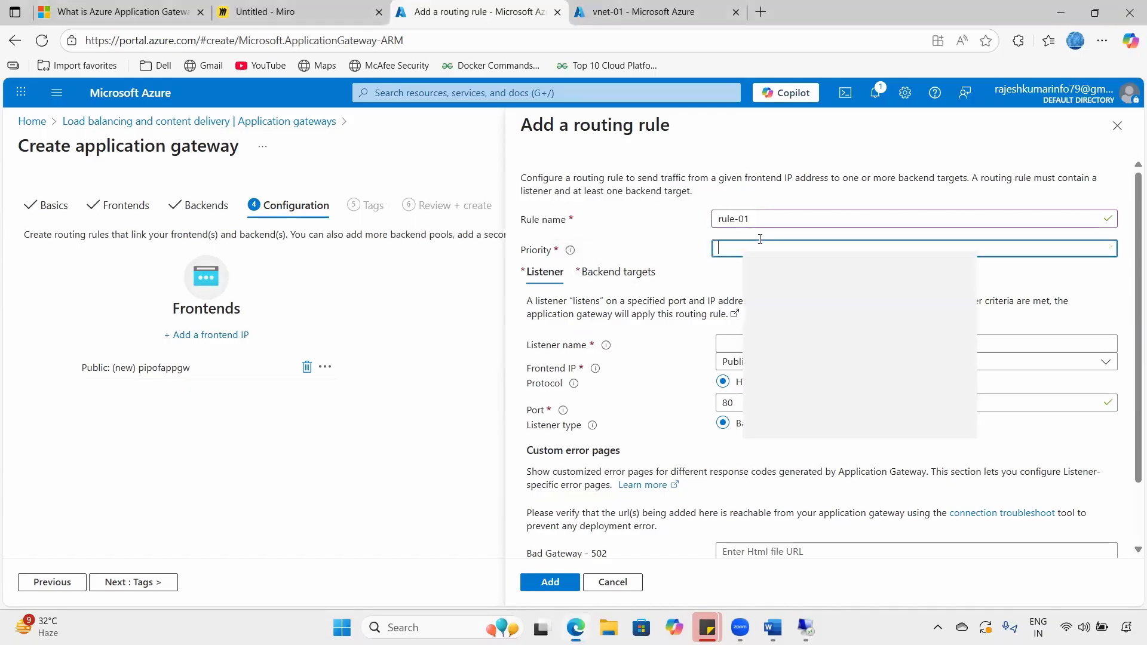
pyautogui.write('10.0.0.0/27')
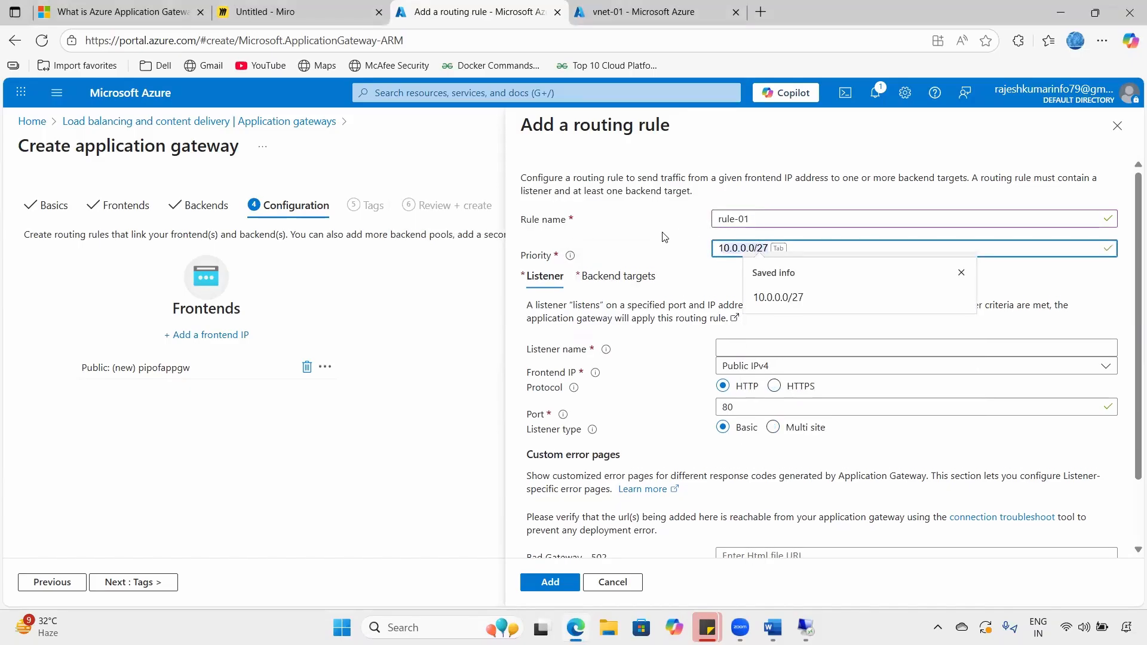
pyautogui.click(662, 233)
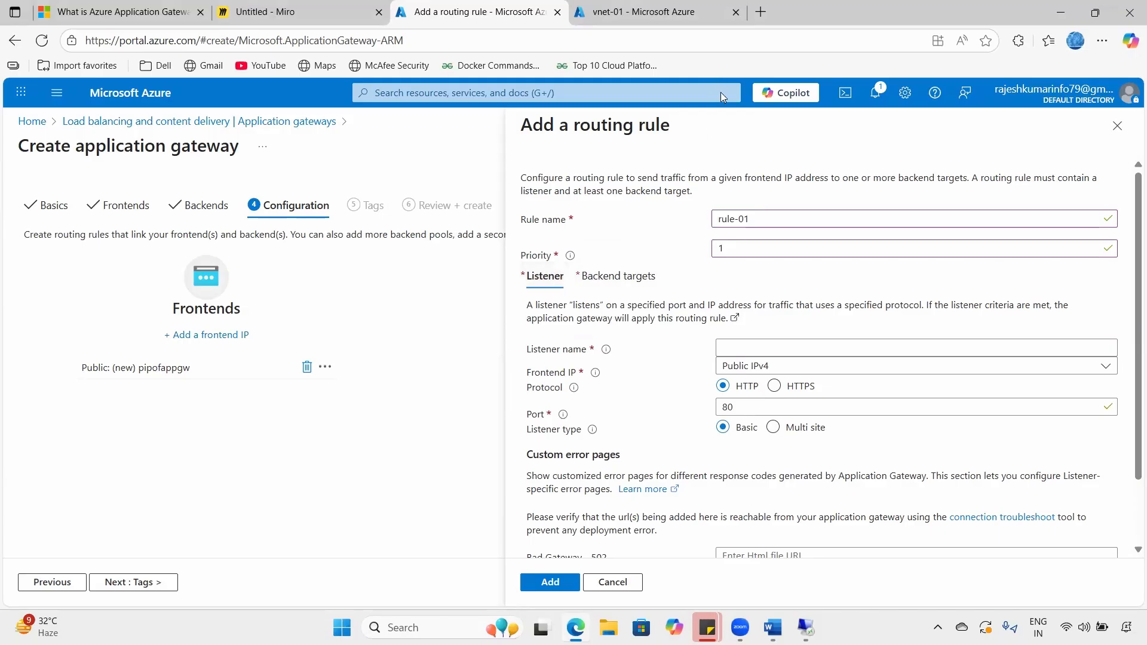
# - On the Miro board, circle the custom URL and sketch temporary arrows linking it to the gateway's L7 LB icon and a listener note
pyautogui.hotkey('ctrl', 'shift', 'Tab')
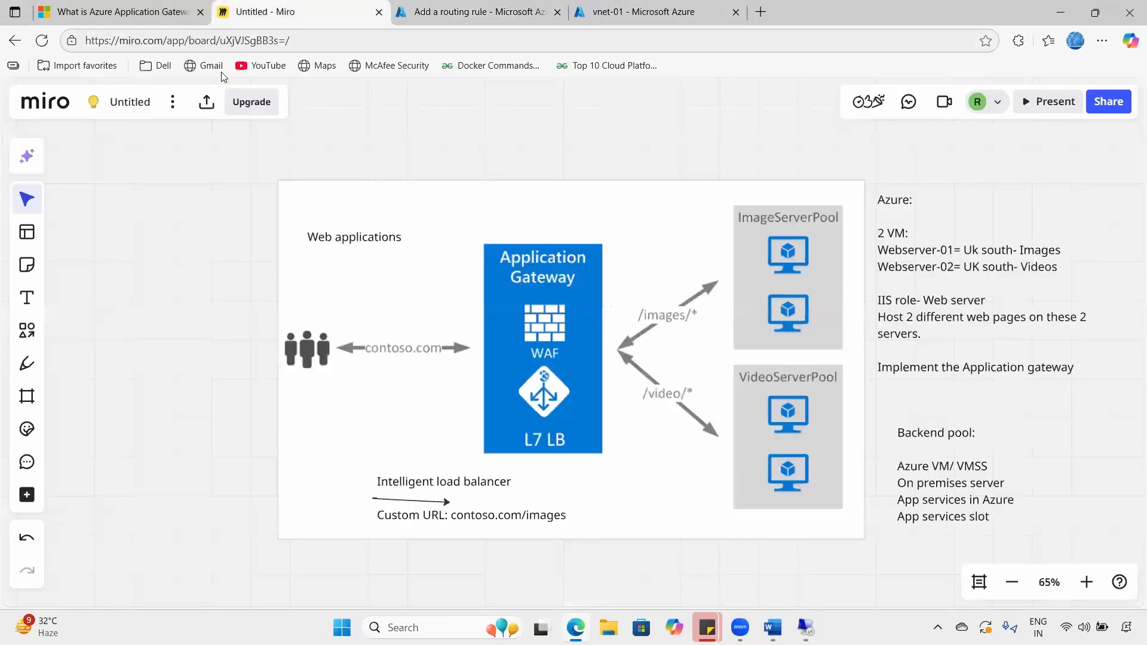
pyautogui.moveTo(469, 341); pyautogui.dragTo(488, 341)
pyautogui.moveTo(440, 273)
pyautogui.mouseDown()
pyautogui.moveTo(447, 341)
pyautogui.moveTo(445, 310)
pyautogui.mouseUp()
pyautogui.moveTo(456, 297)
pyautogui.mouseDown()
pyautogui.moveTo(461, 310)
pyautogui.moveTo(471, 290)
pyautogui.moveTo(483, 338)
pyautogui.mouseUp()
pyautogui.moveTo(485, 344); pyautogui.dragTo(519, 387)
pyautogui.moveTo(505, 404); pyautogui.dragTo(517, 399)
pyautogui.moveTo(244, 481); pyautogui.dragTo(304, 475)
pyautogui.moveTo(358, 518)
pyautogui.mouseDown()
pyautogui.moveTo(542, 534)
pyautogui.moveTo(562, 496)
pyautogui.moveTo(343, 535)
pyautogui.mouseUp()
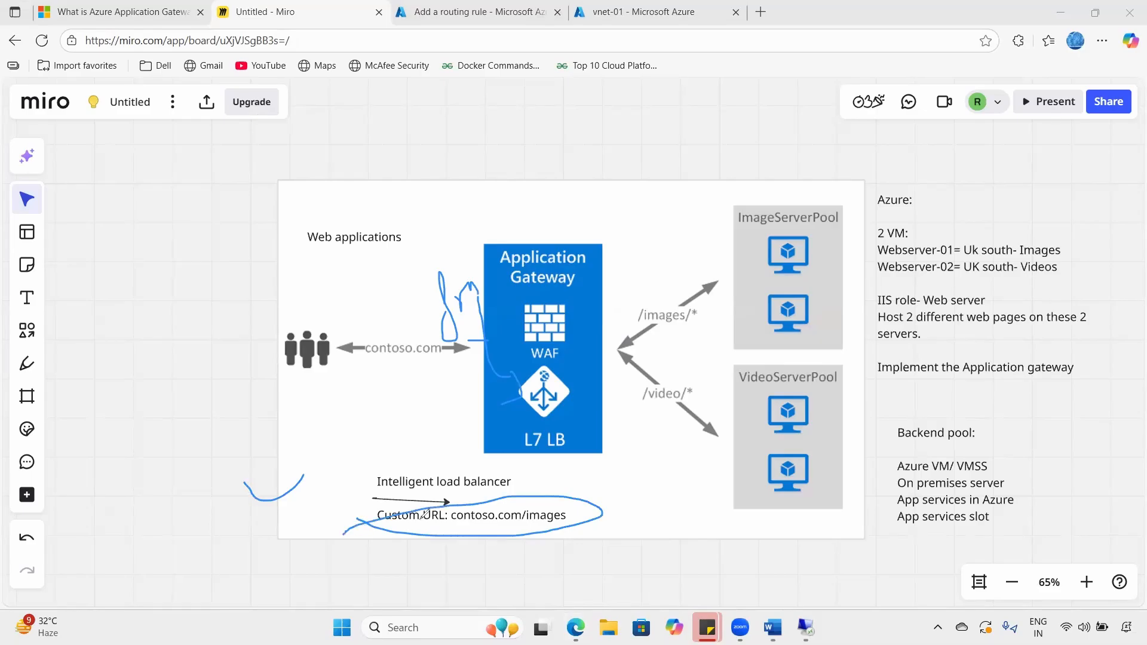
pyautogui.moveTo(394, 478)
pyautogui.mouseDown()
pyautogui.moveTo(411, 412)
pyautogui.moveTo(483, 400)
pyautogui.moveTo(482, 434)
pyautogui.mouseUp()
pyautogui.moveTo(534, 413); pyautogui.dragTo(648, 522)
pyautogui.moveTo(646, 482); pyautogui.dragTo(662, 512)
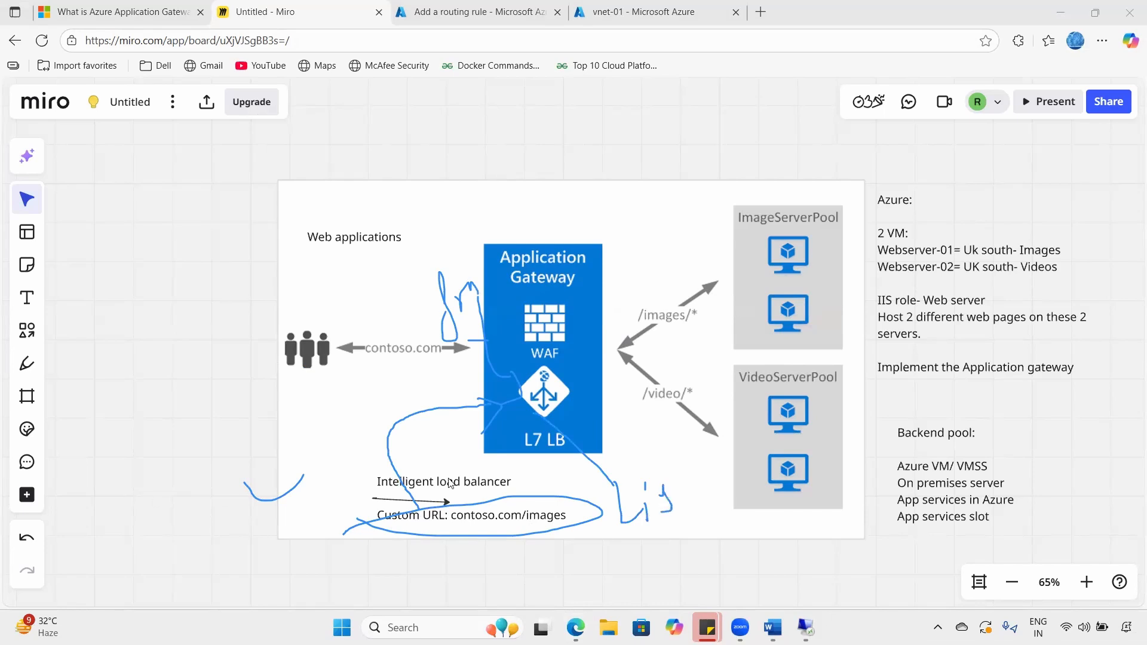
# - Add the text label "Listenser" just below the Application Gateway block in the diagram
pyautogui.click(26, 298)
pyautogui.click(565, 466)
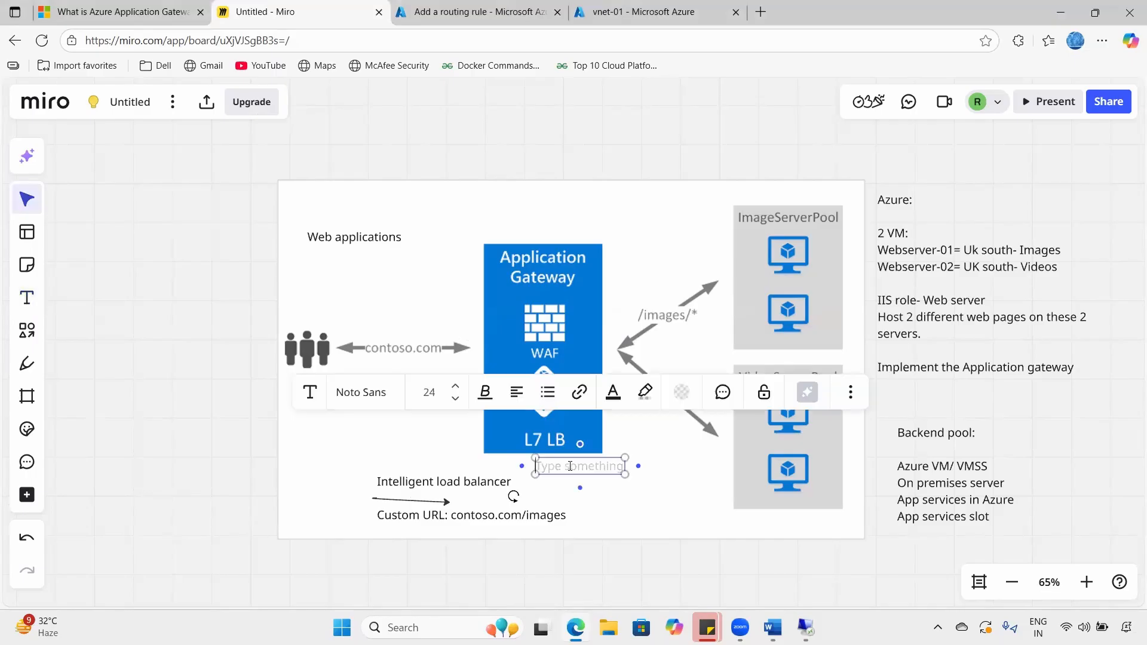
pyautogui.write('Listen')
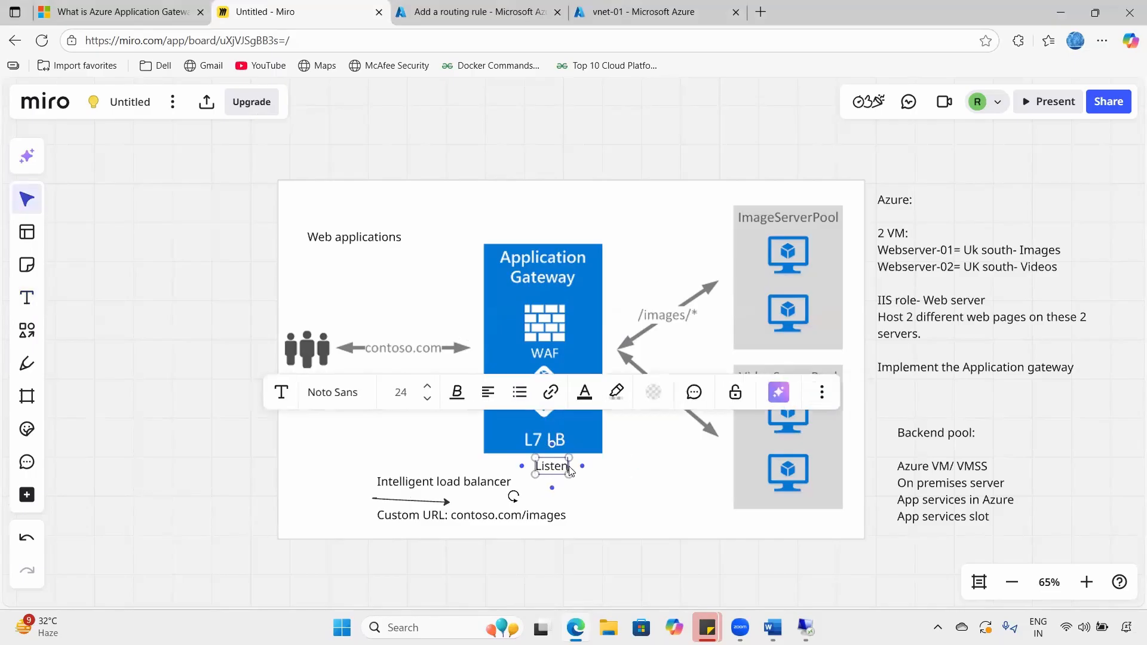
pyautogui.write('er')
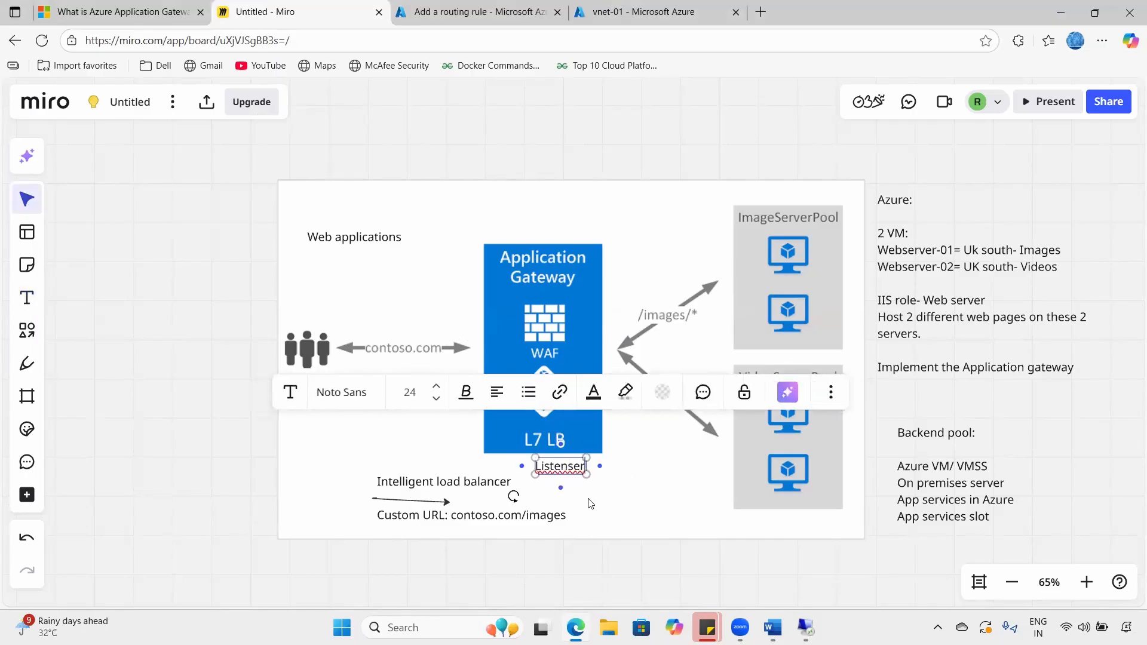
pyautogui.click(569, 492)
pyautogui.click(559, 467)
pyautogui.click(639, 471)
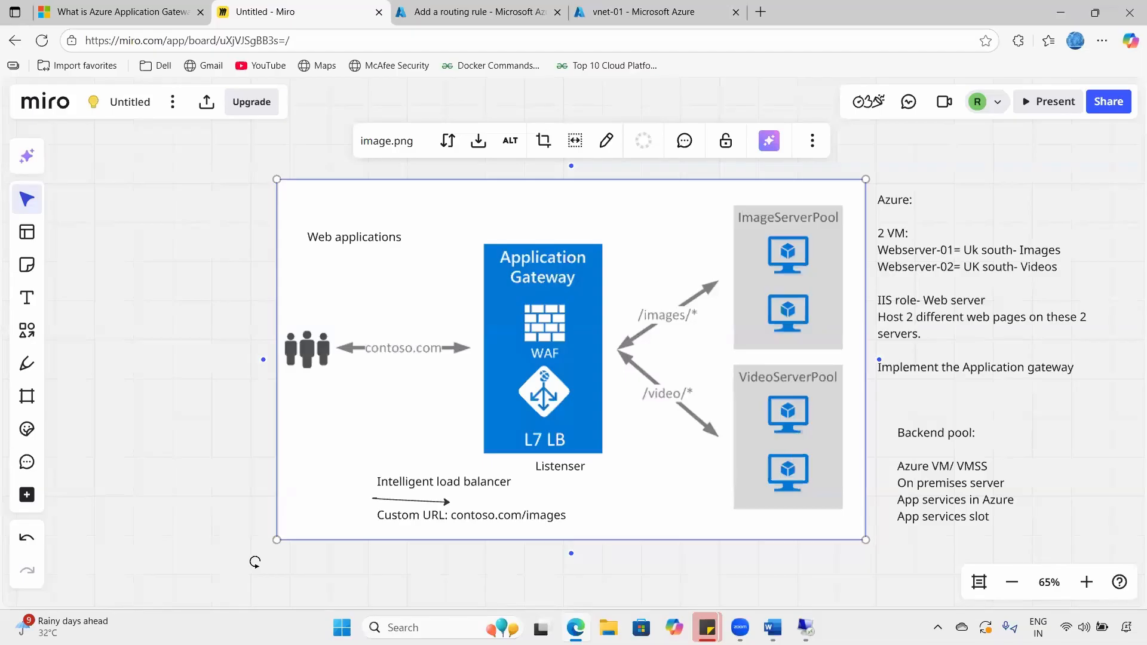
# - Back in the Azure portal's routing rule form, name the listener list-01 and choose Public IPv4 as its frontend IP
pyautogui.click(472, 12)
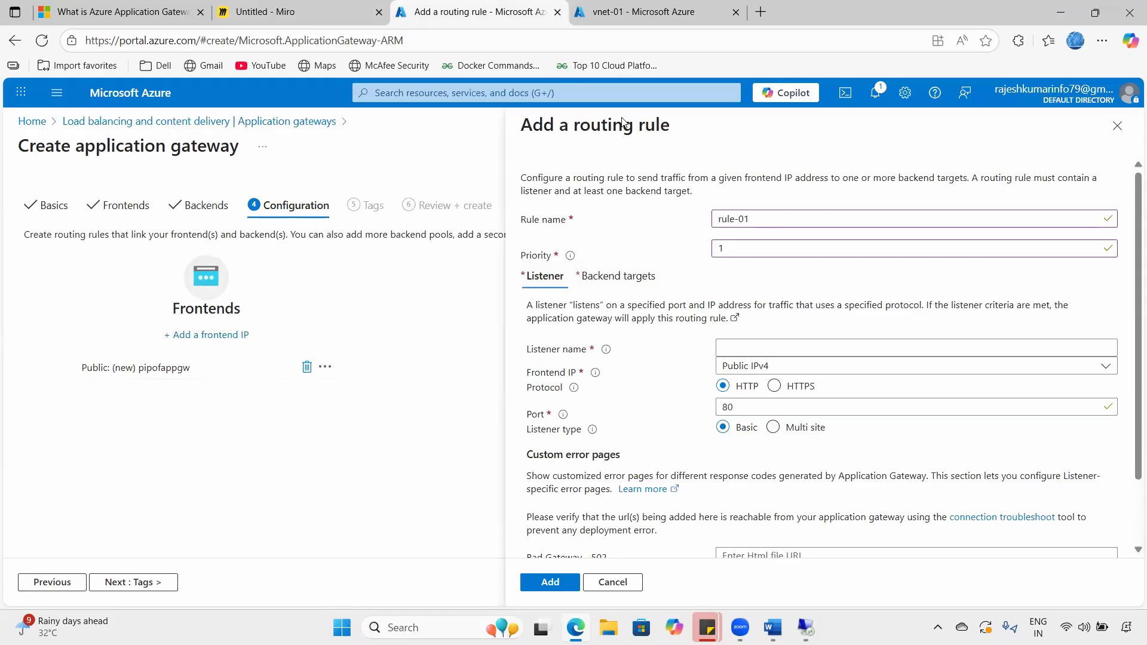
pyautogui.moveTo(540, 305); pyautogui.dragTo(909, 306)
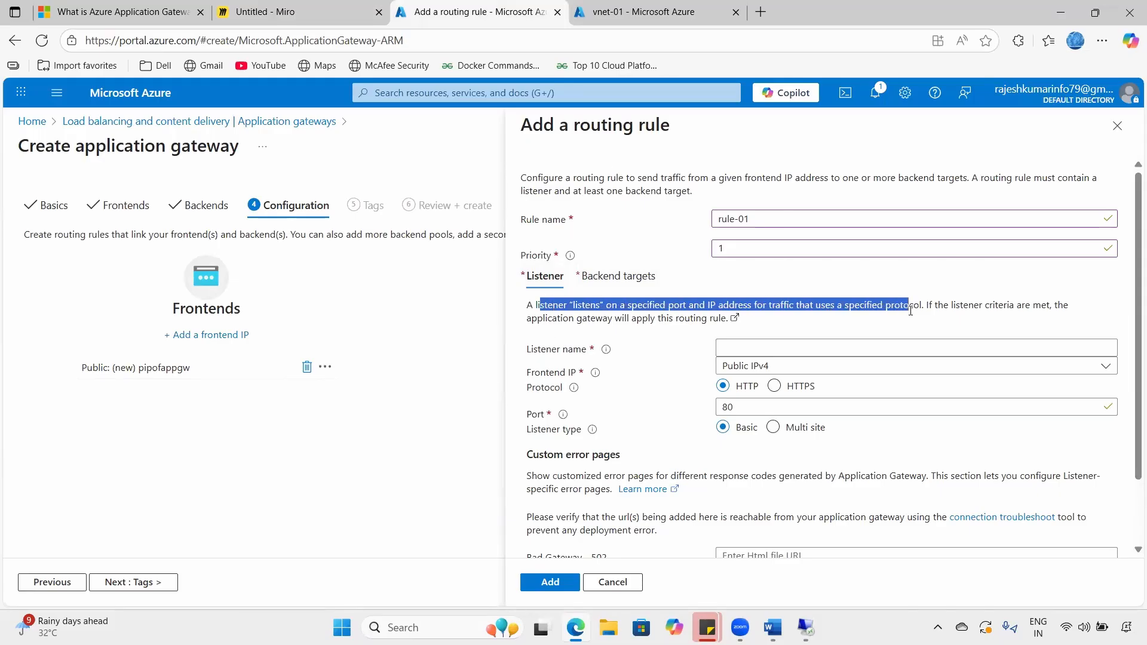
pyautogui.click(754, 345)
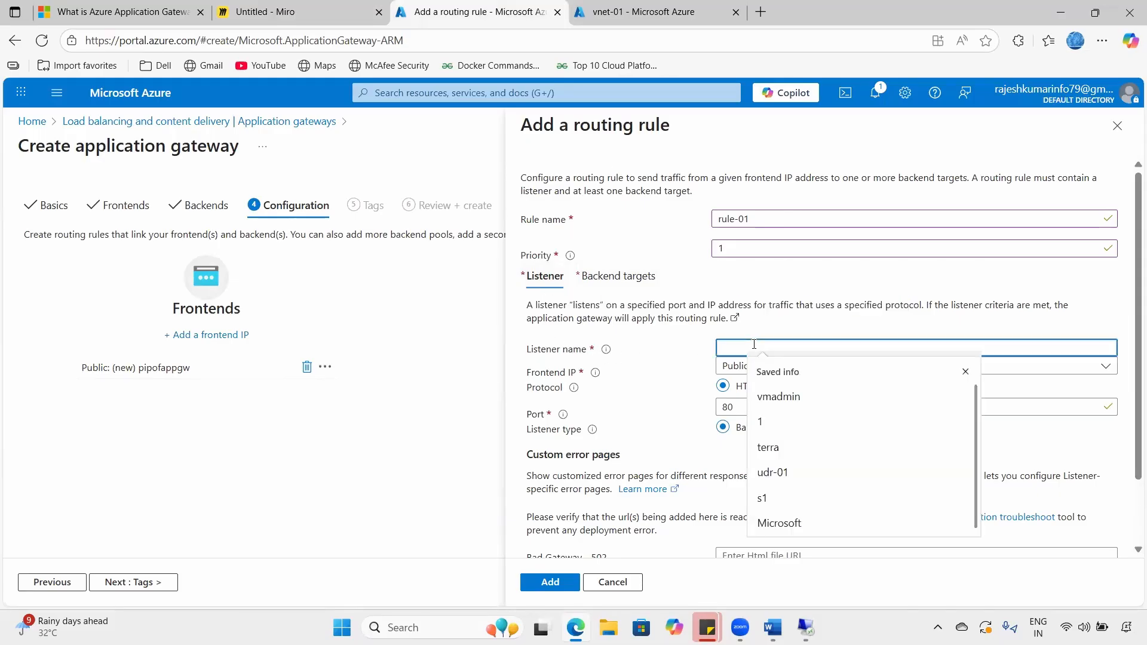
pyautogui.write('list-01')
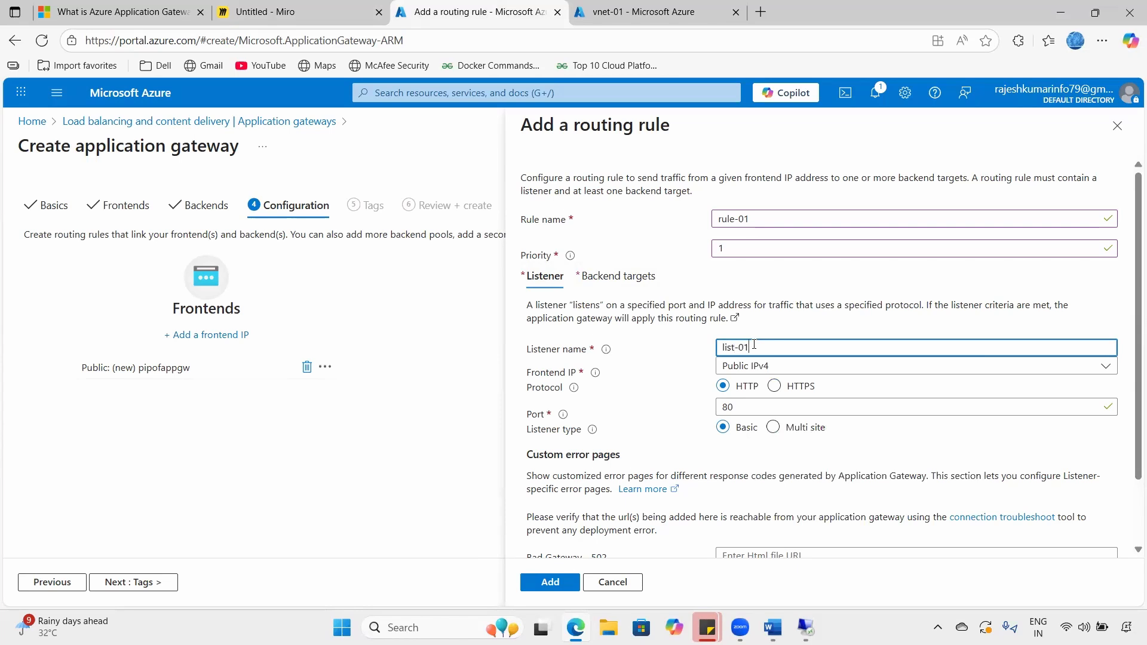
pyautogui.moveTo(529, 377); pyautogui.dragTo(578, 380)
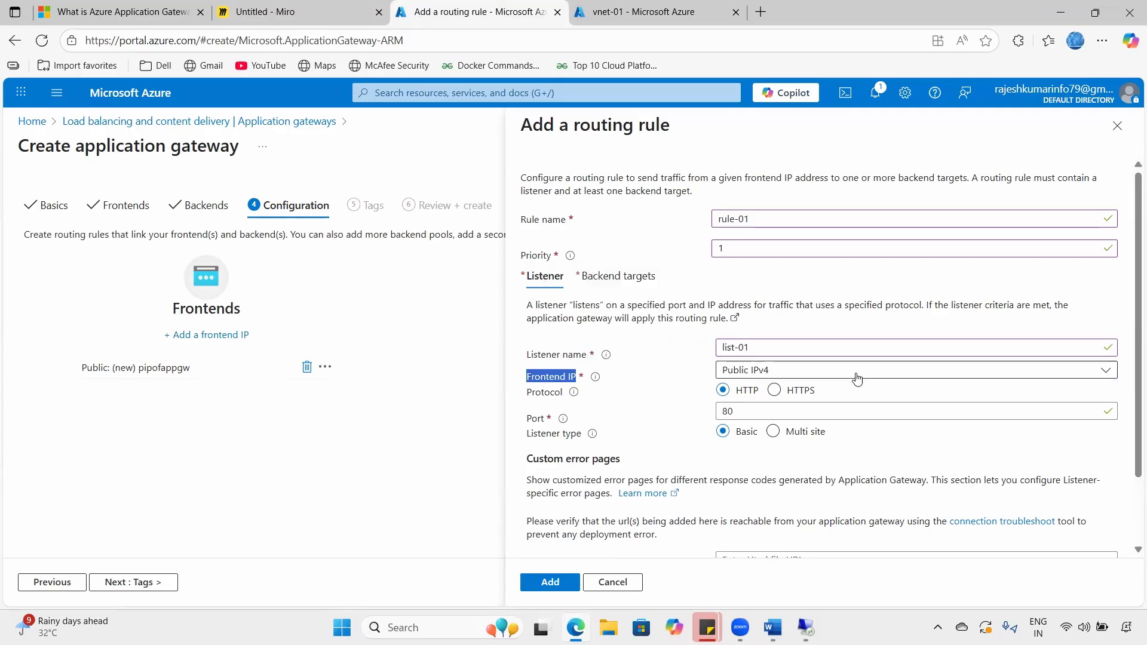
pyautogui.click(754, 371)
pyautogui.click(749, 393)
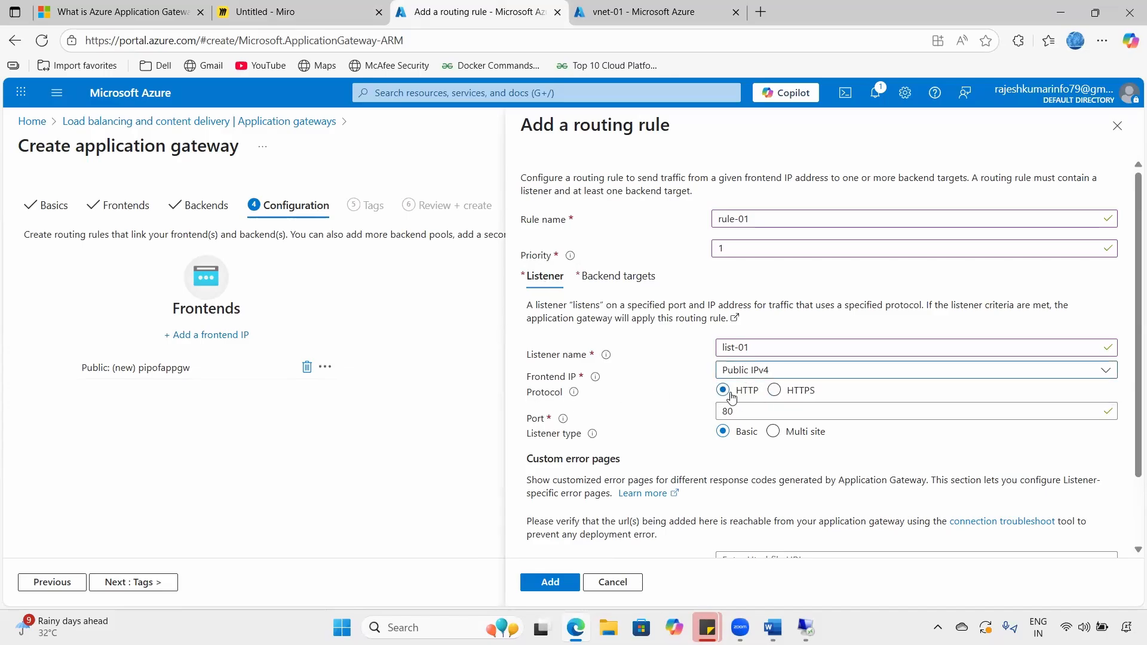
# - Switch the listener protocol to HTTPS to check its port and certificate settings, and return it to HTTP with port 80
pyautogui.click(775, 390)
pyautogui.moveTo(742, 411); pyautogui.dragTo(704, 415)
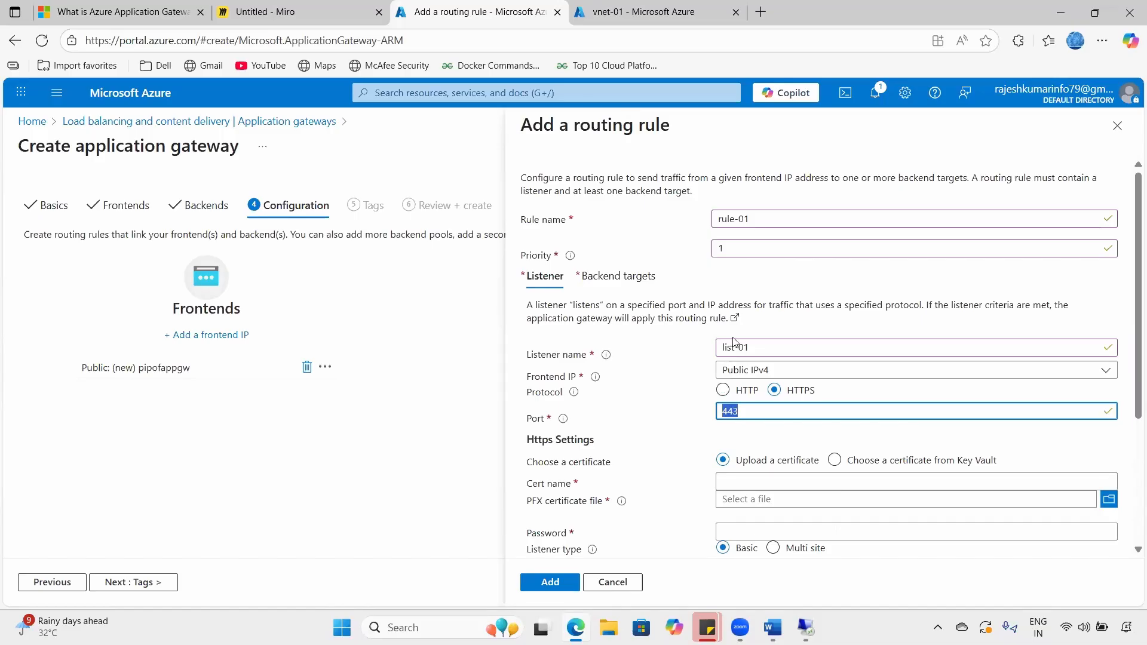
pyautogui.click(723, 390)
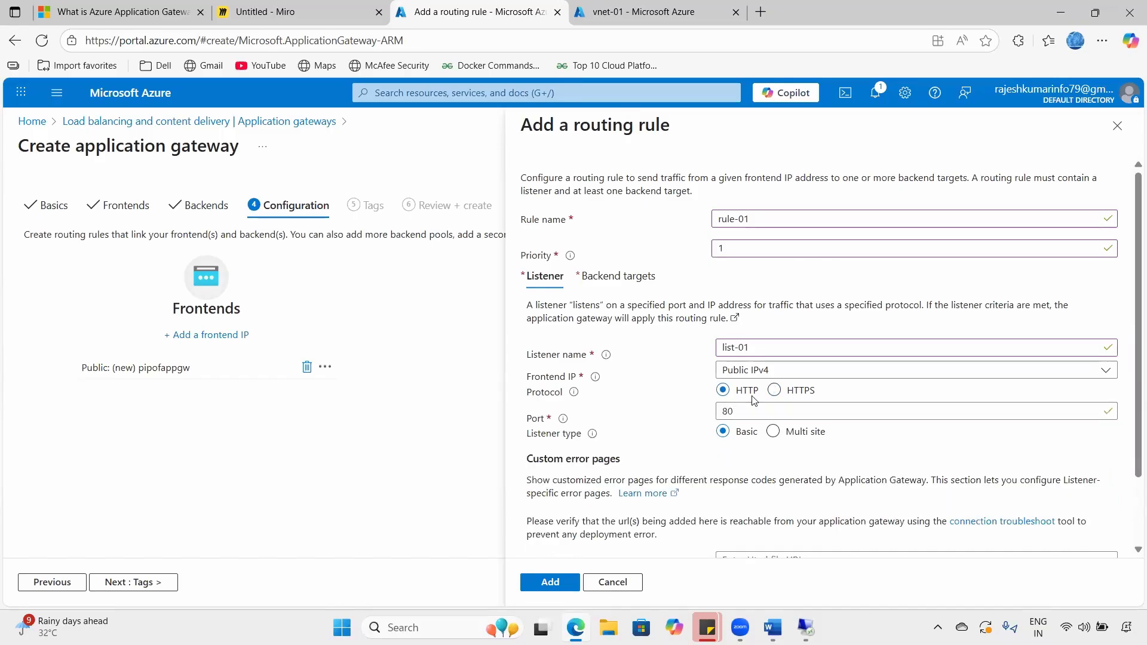
pyautogui.doubleClick(735, 411)
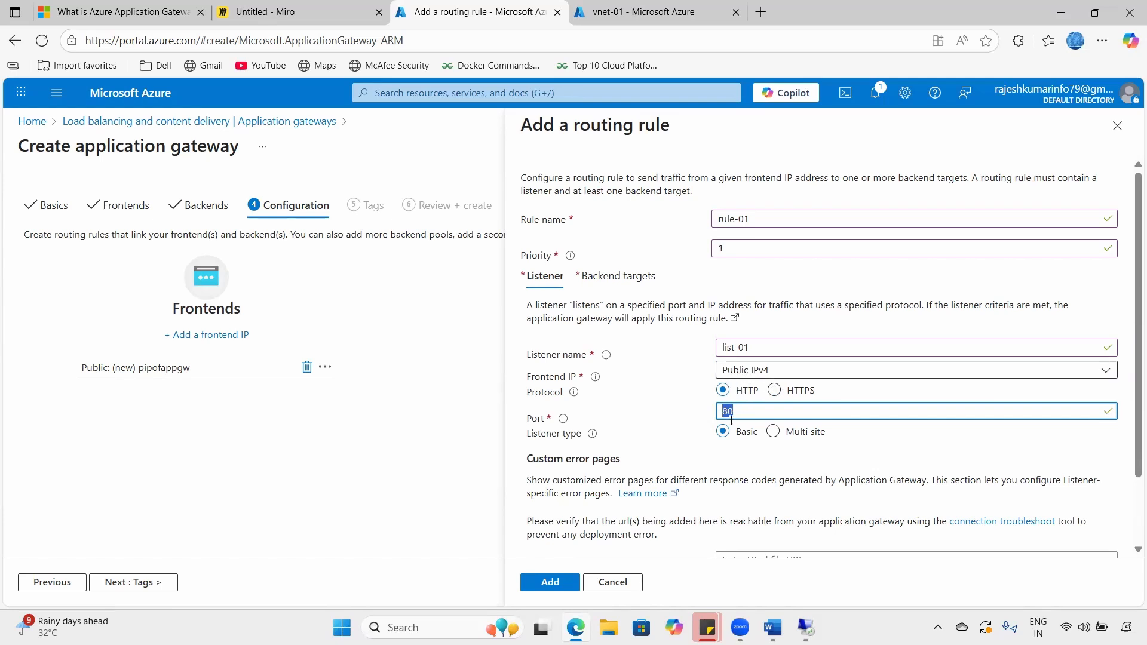
# - Examine the listener type choices, mark the Basic and Multi site options with temporary circles, and clear the annotations
pyautogui.scroll(-1, 631, 450)
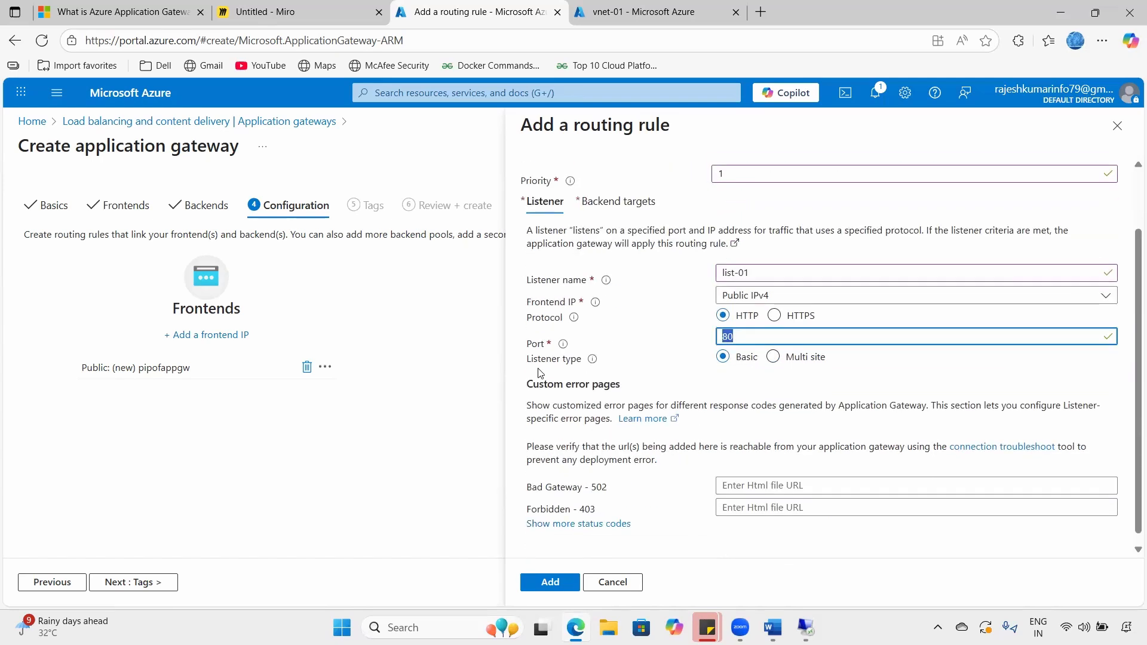
pyautogui.moveTo(532, 361); pyautogui.dragTo(572, 361)
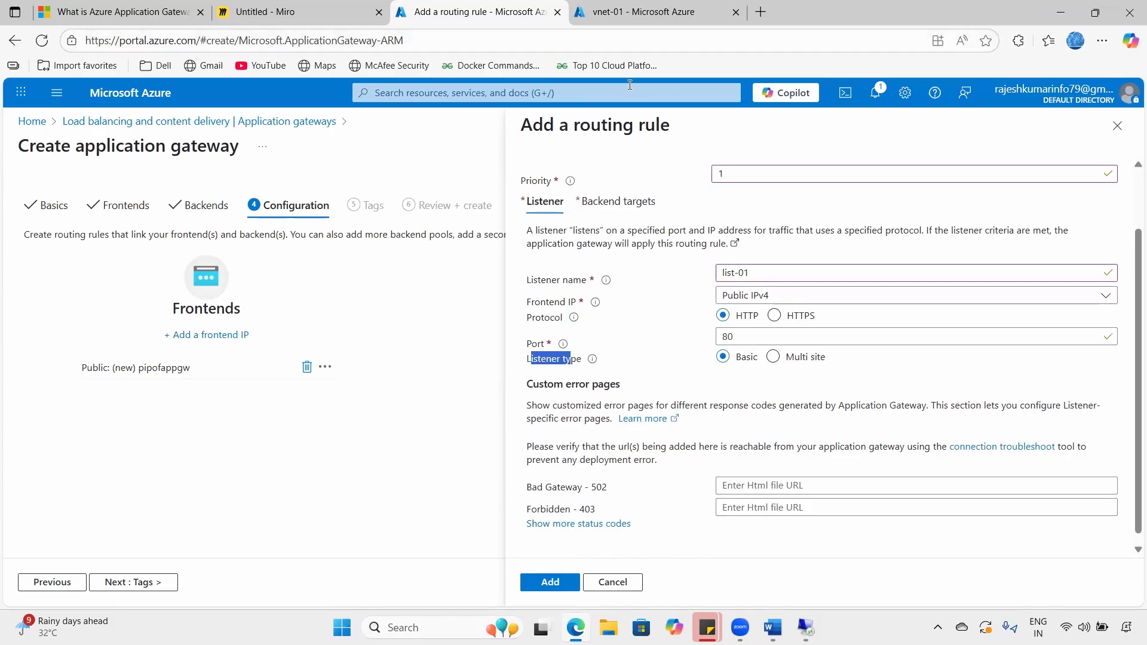
pyautogui.moveTo(732, 370)
pyautogui.mouseDown()
pyautogui.moveTo(795, 369)
pyautogui.moveTo(714, 352)
pyautogui.moveTo(727, 357)
pyautogui.mouseUp()
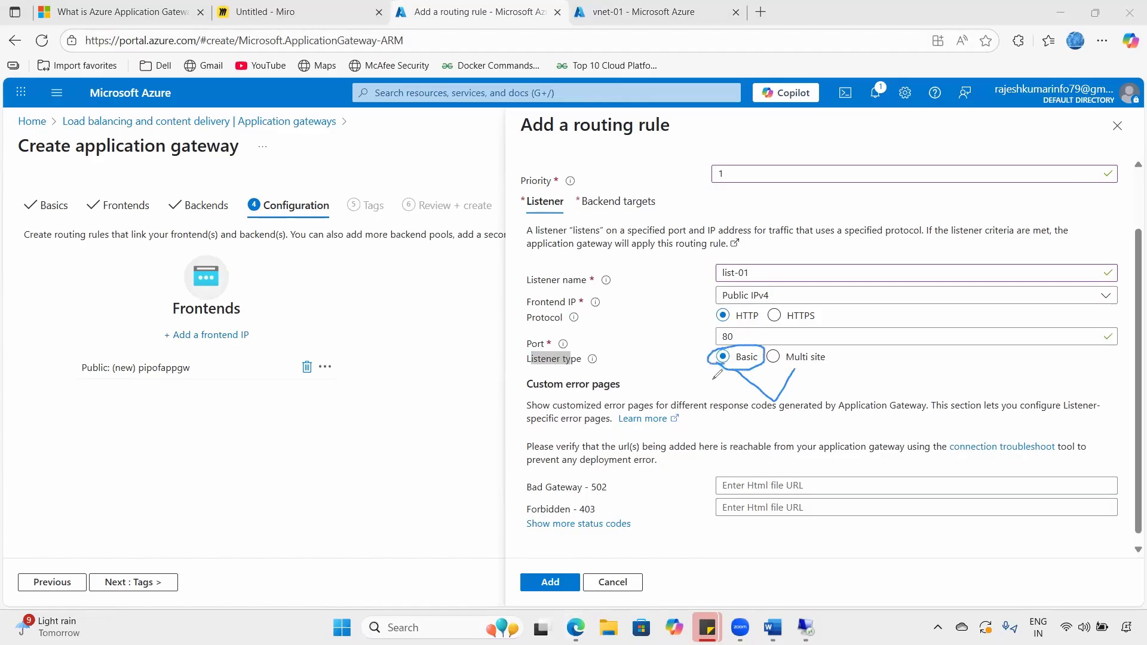
pyautogui.moveTo(834, 395)
pyautogui.mouseDown()
pyautogui.moveTo(814, 357)
pyautogui.moveTo(827, 359)
pyautogui.mouseUp()
pyautogui.press('Escape')
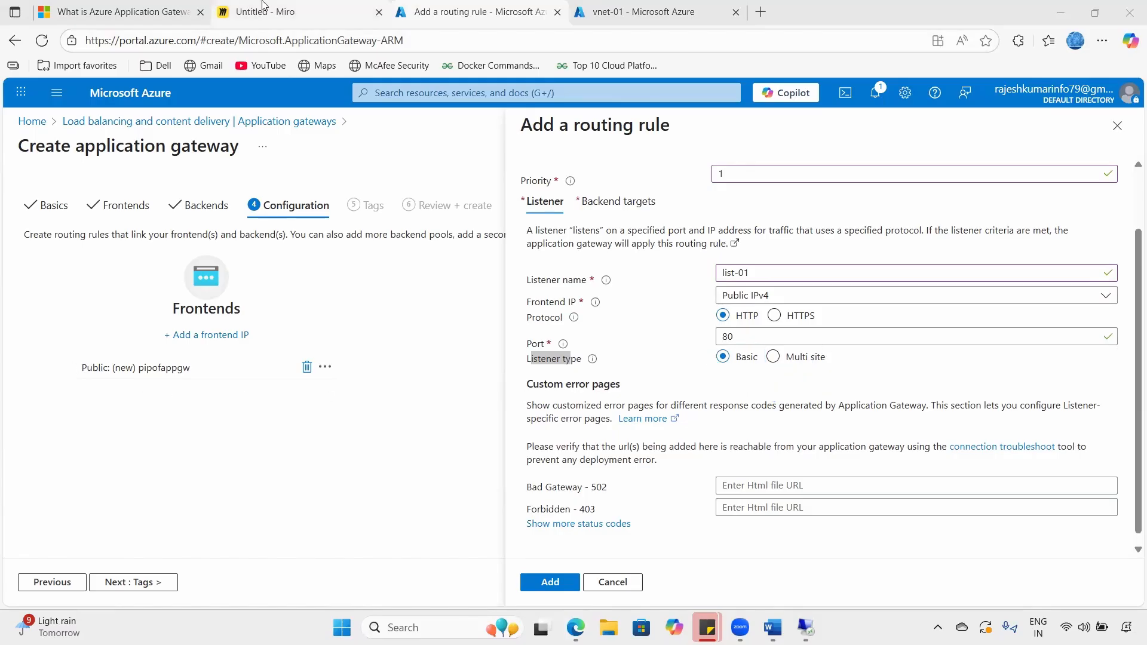
# - On the Miro board, circle contoso.com with a temporary mark and add the text "ABC.com" below it
pyautogui.click(263, 7)
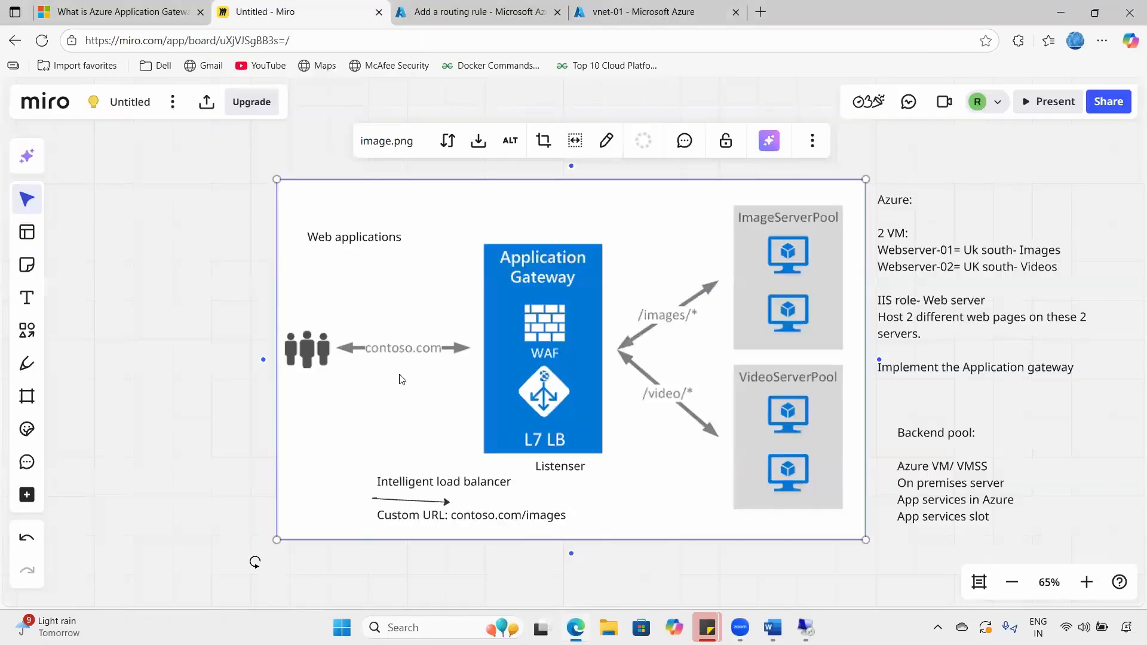
pyautogui.click(677, 99)
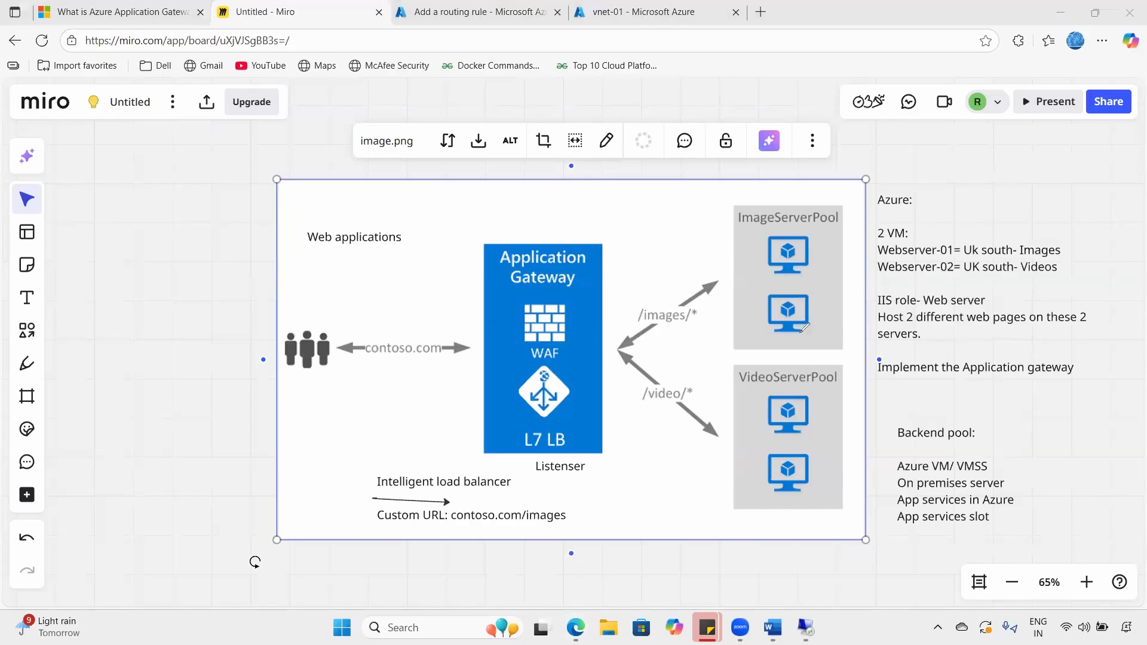
pyautogui.moveTo(364, 359)
pyautogui.mouseDown()
pyautogui.moveTo(424, 361)
pyautogui.moveTo(451, 345)
pyautogui.moveTo(392, 329)
pyautogui.moveTo(367, 358)
pyautogui.moveTo(387, 362)
pyautogui.mouseUp()
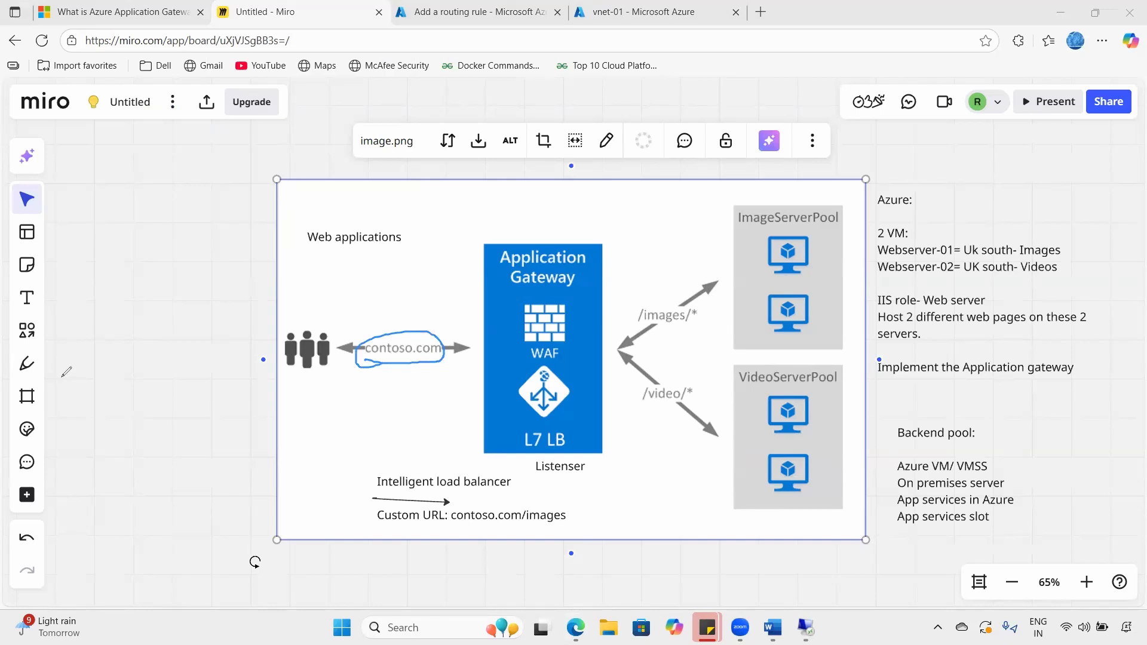
pyautogui.press('t')
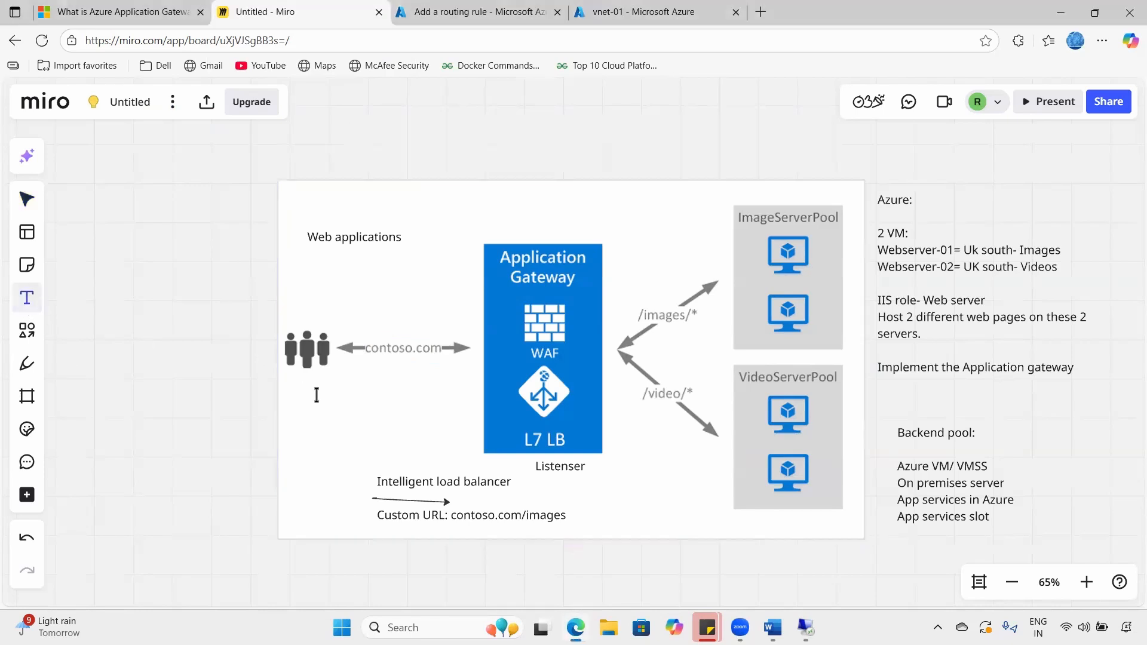
pyautogui.click(369, 373)
pyautogui.write('A')
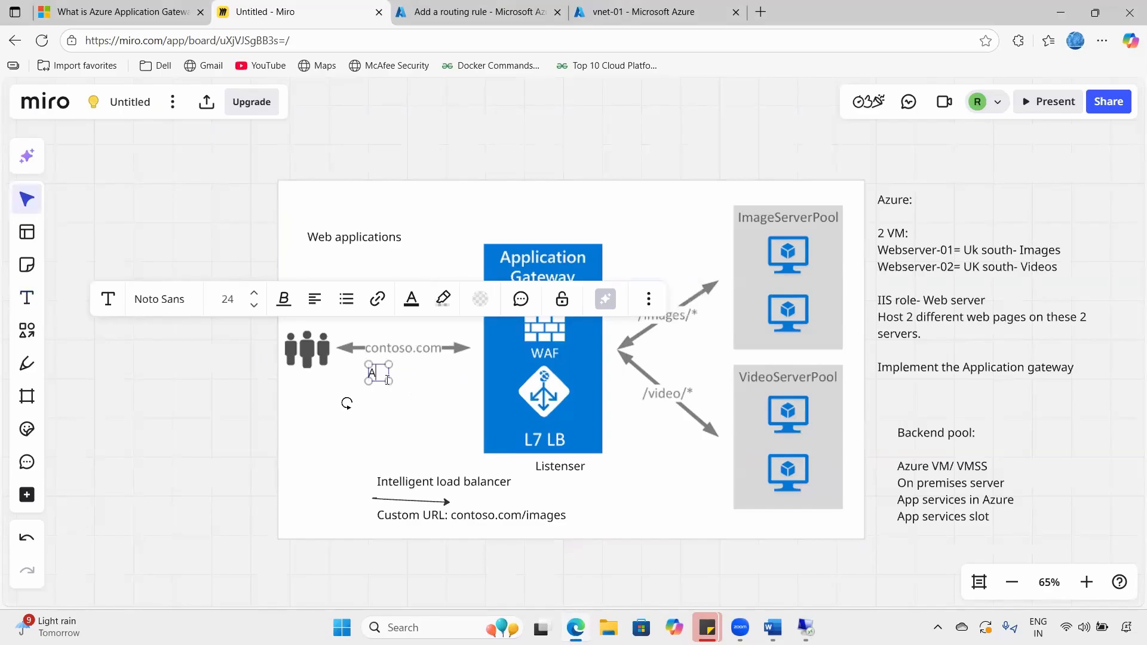
pyautogui.write('BC.com')
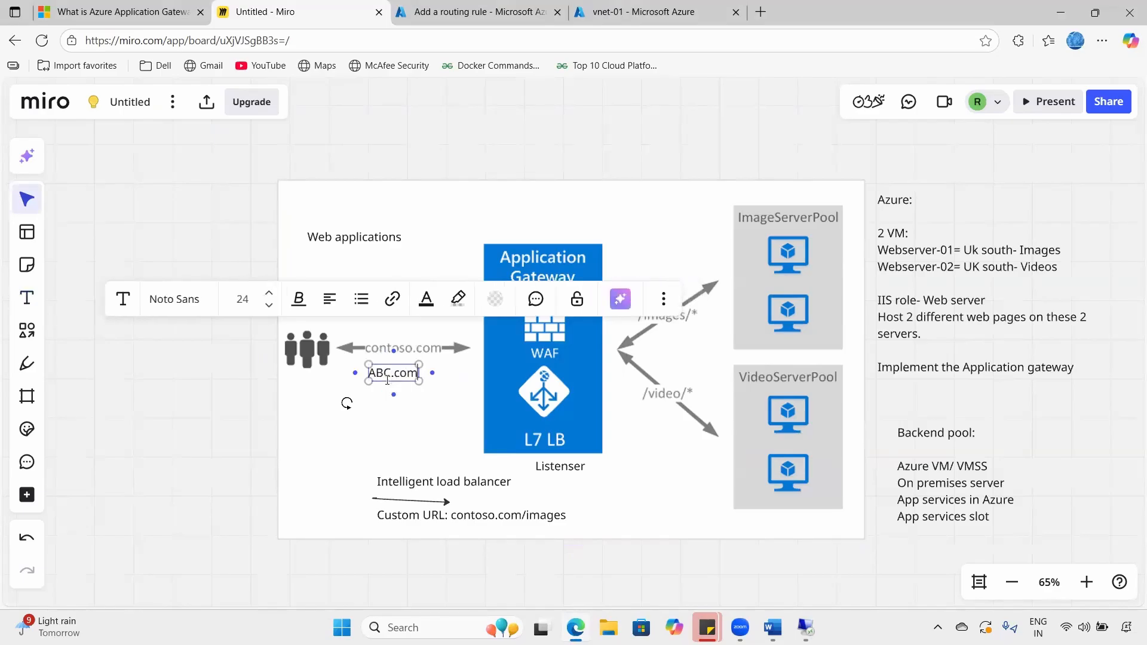
pyautogui.click(407, 394)
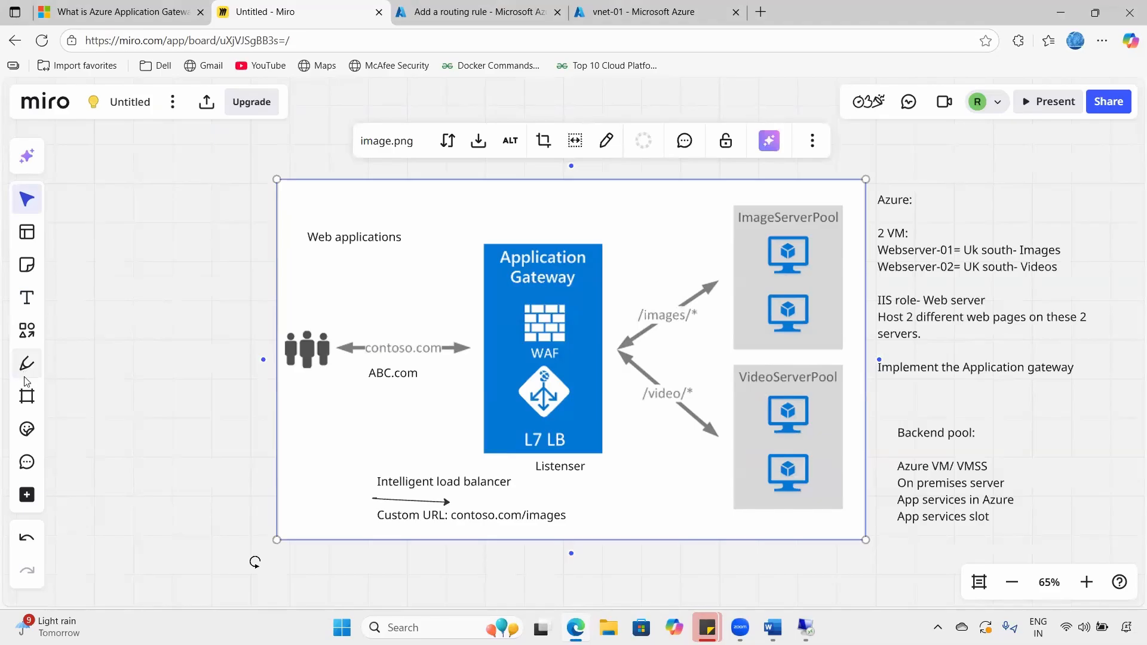
# - Add a Miro text above the diagram with the lines "Constoso.com/images/default.html" and "abc.com/videos/default.html"
pyautogui.click(27, 297)
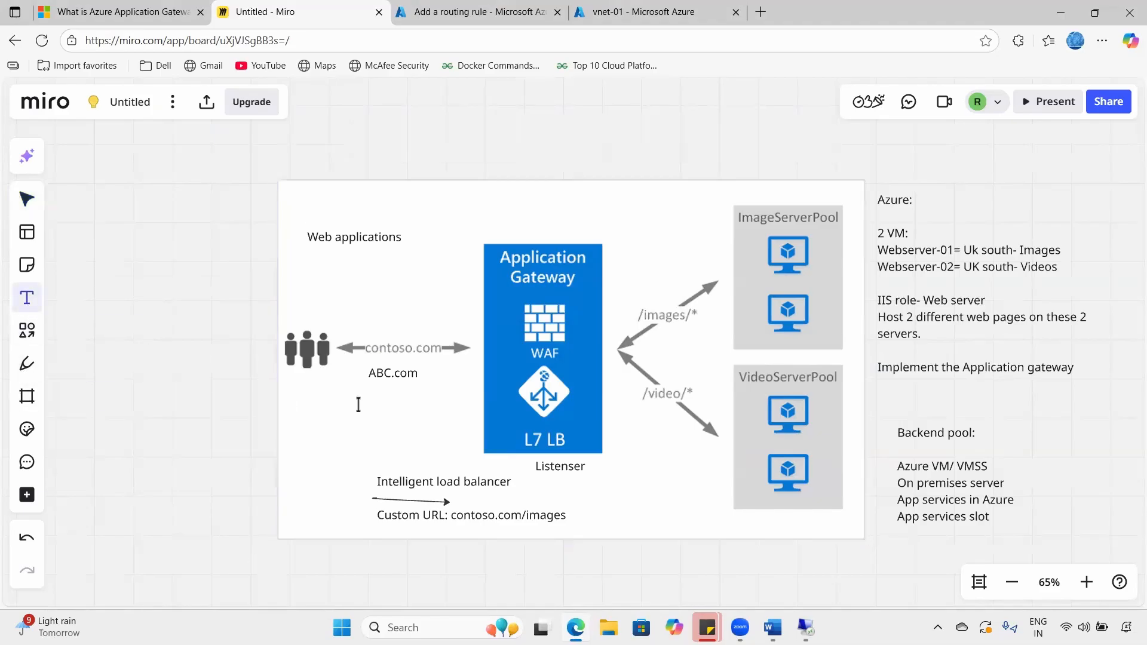
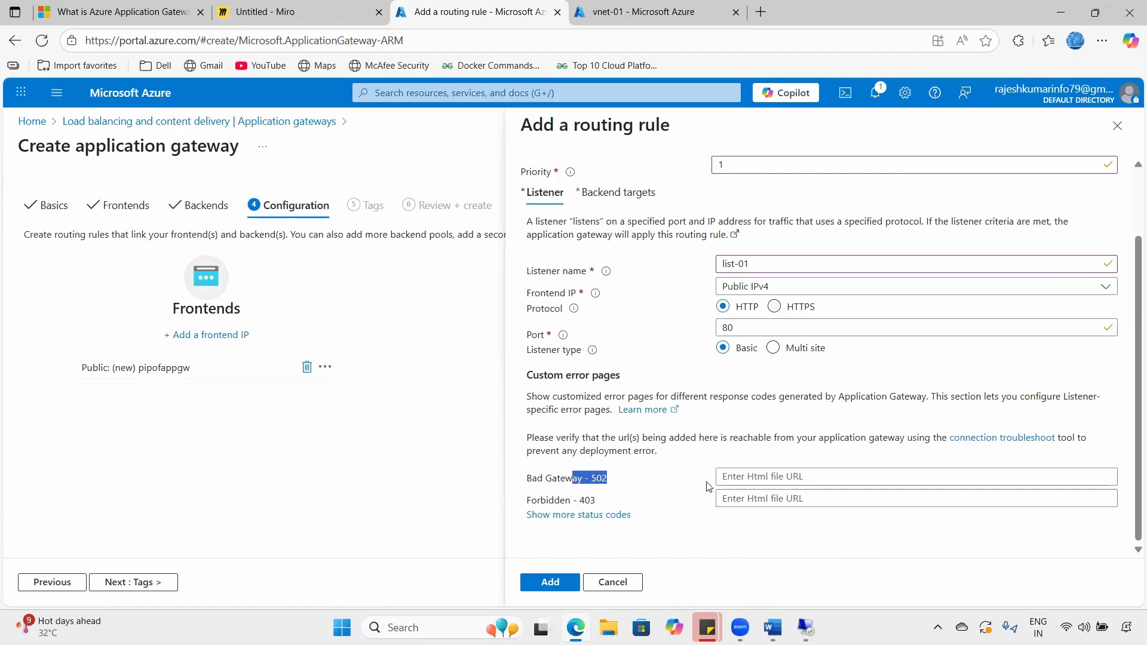
# - In the Azure routing rule form, examine the listener's custom error page options for Bad Gateway - 502 and Forbidden - 403
pyautogui.click(745, 477)
pyautogui.click(686, 475)
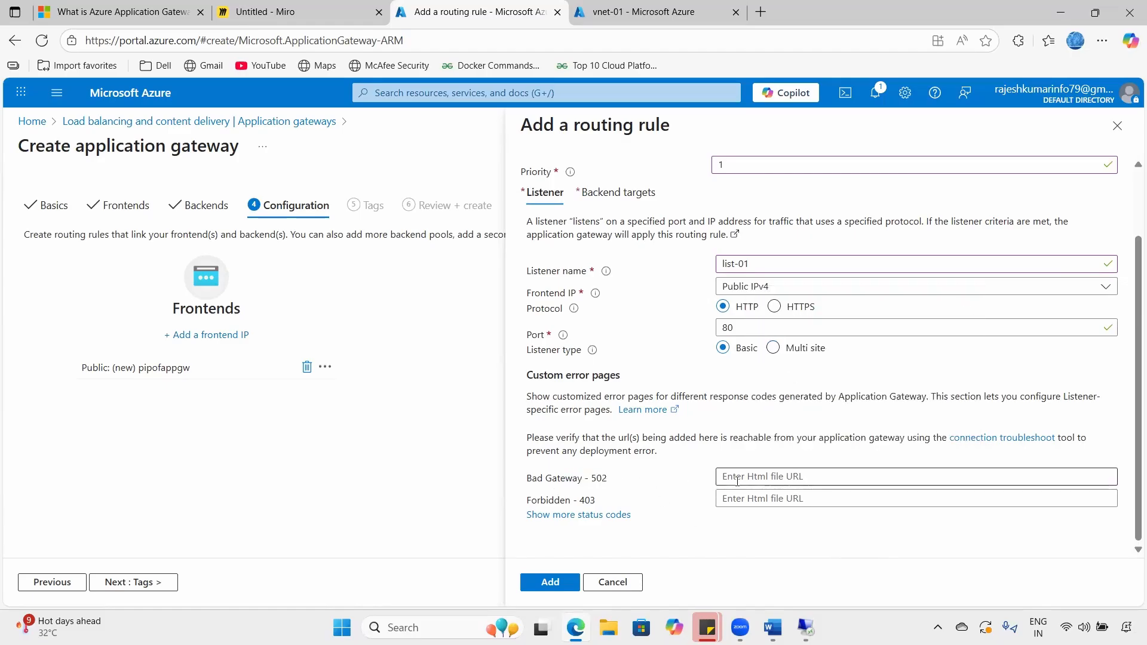
pyautogui.click(831, 479)
pyautogui.click(911, 546)
pyautogui.click(754, 478)
pyautogui.click(891, 558)
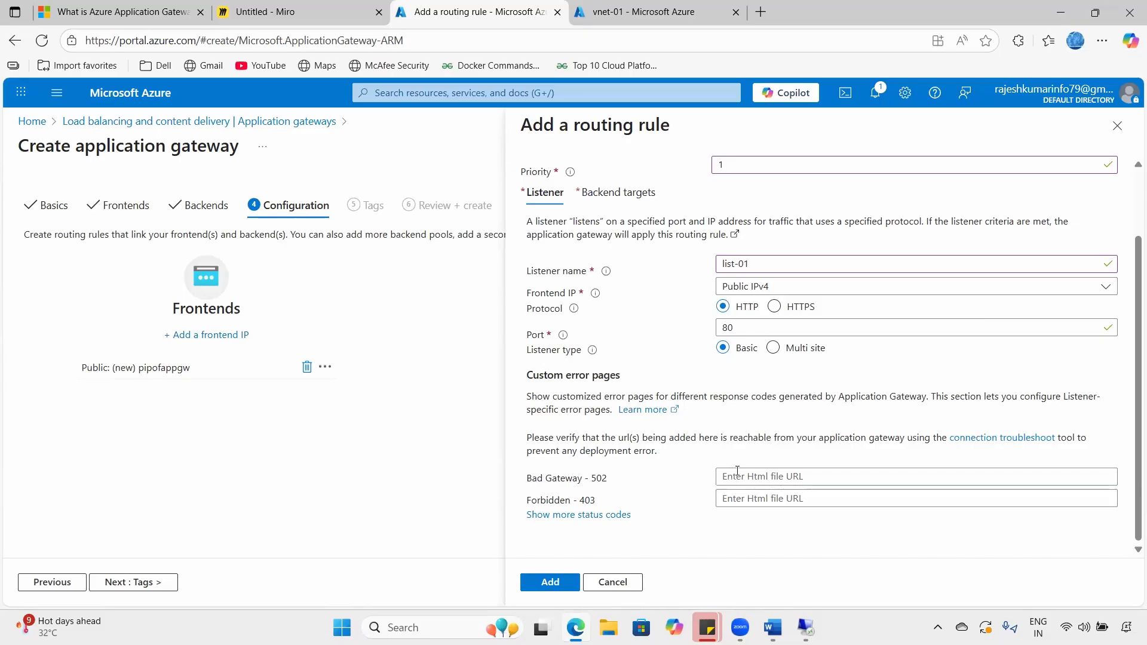
pyautogui.moveTo(528, 480); pyautogui.dragTo(592, 483)
pyautogui.click(604, 482)
pyautogui.moveTo(596, 503)
pyautogui.mouseDown()
pyautogui.moveTo(567, 504)
pyautogui.moveTo(602, 519)
pyautogui.moveTo(549, 501)
pyautogui.mouseUp()
pyautogui.click(610, 499)
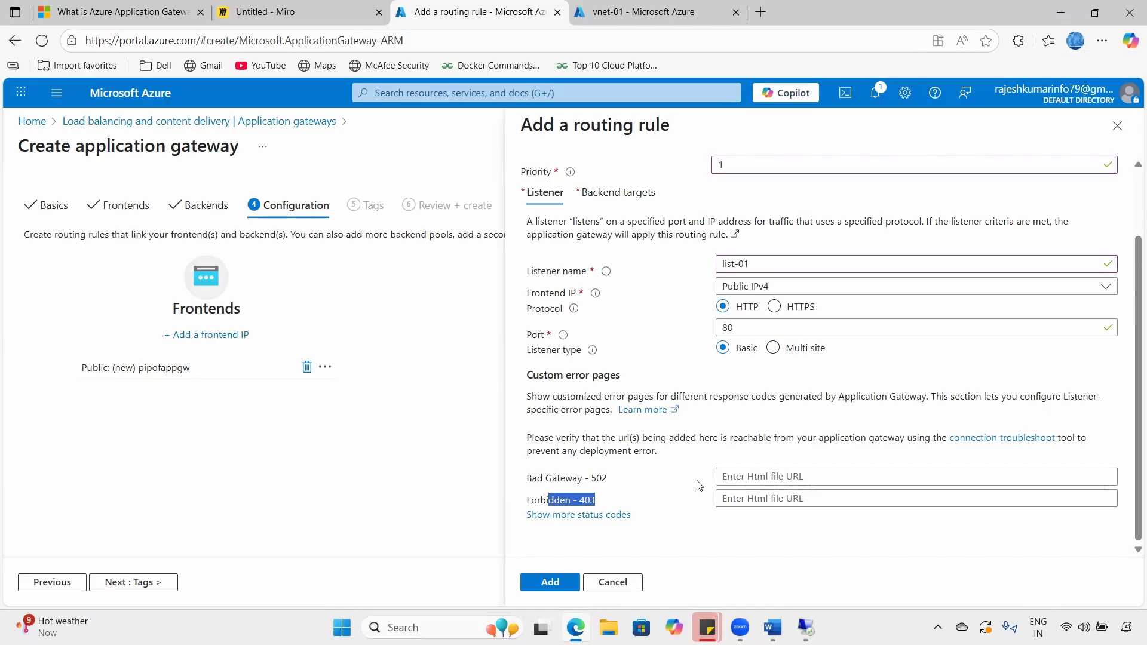
pyautogui.click(631, 485)
pyautogui.moveTo(547, 376); pyautogui.dragTo(673, 377)
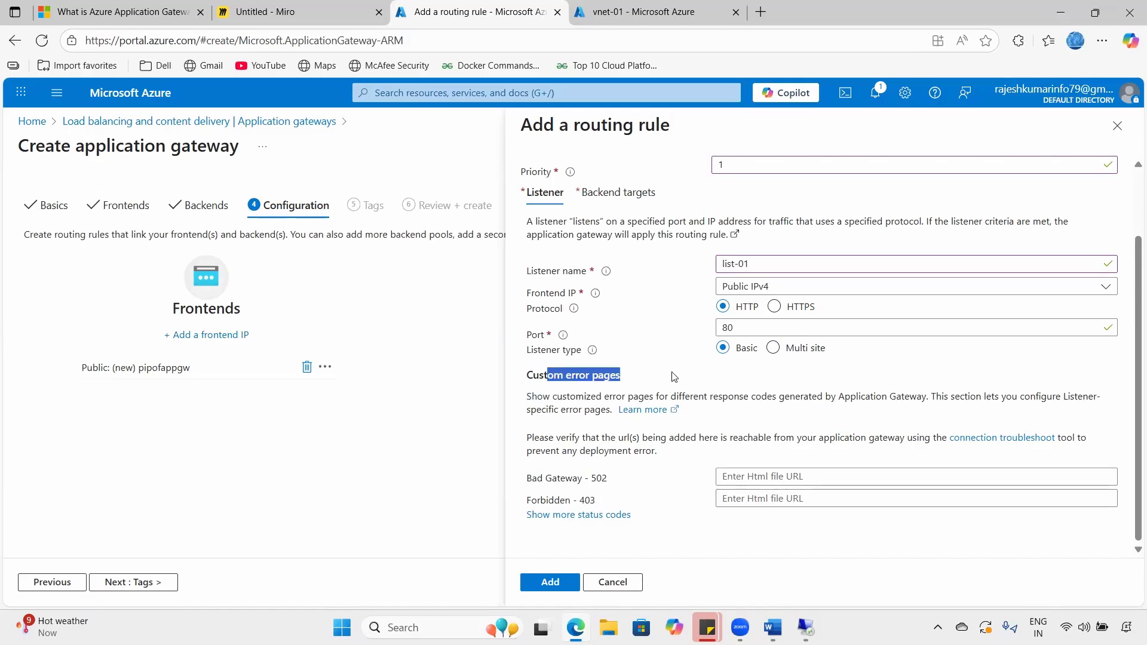
pyautogui.click(929, 549)
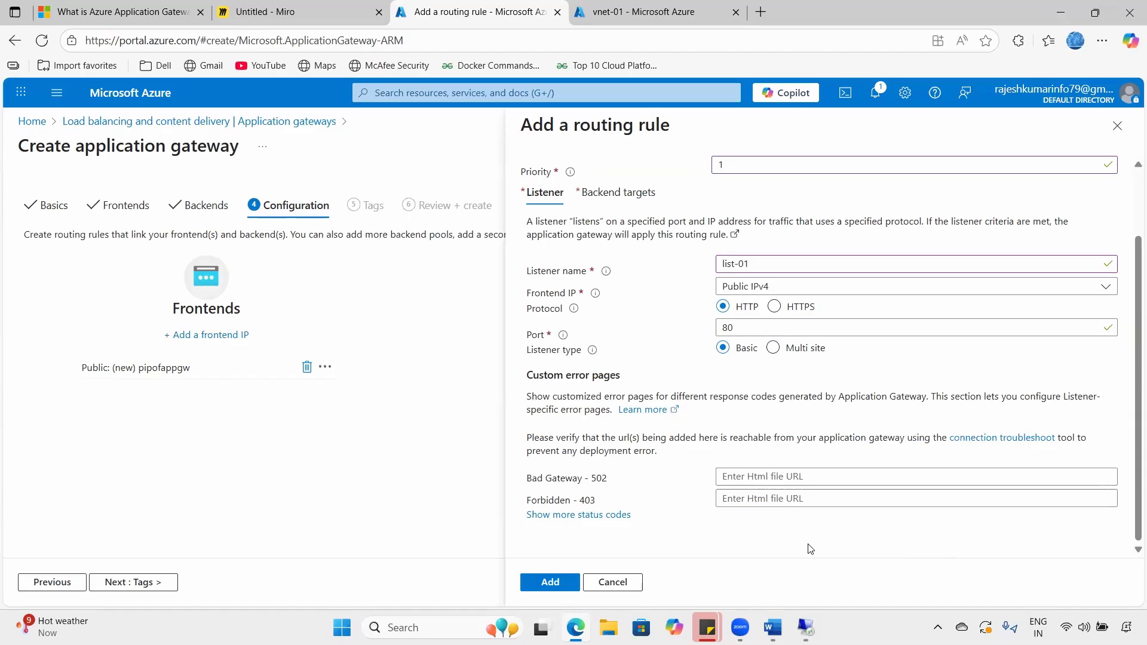
pyautogui.scroll(2, 811, 548)
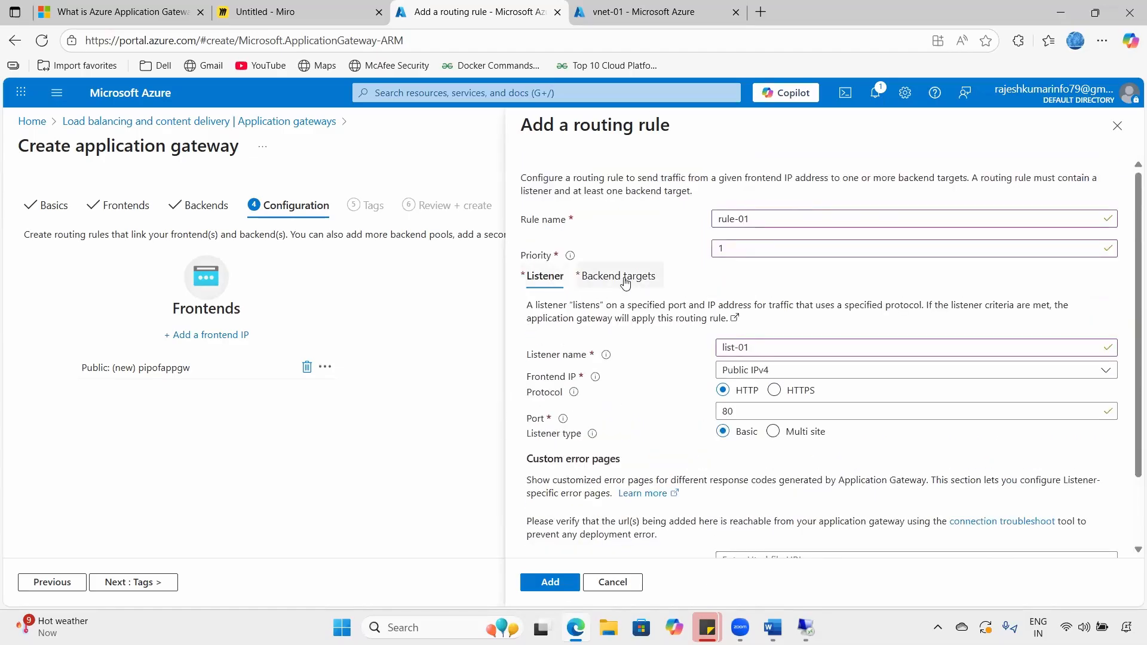
# - On the Miro board, mark the request flow from the users through the L7 LB to ImageServerPool with temporary pen strokes and a circled note
pyautogui.click(241, 8)
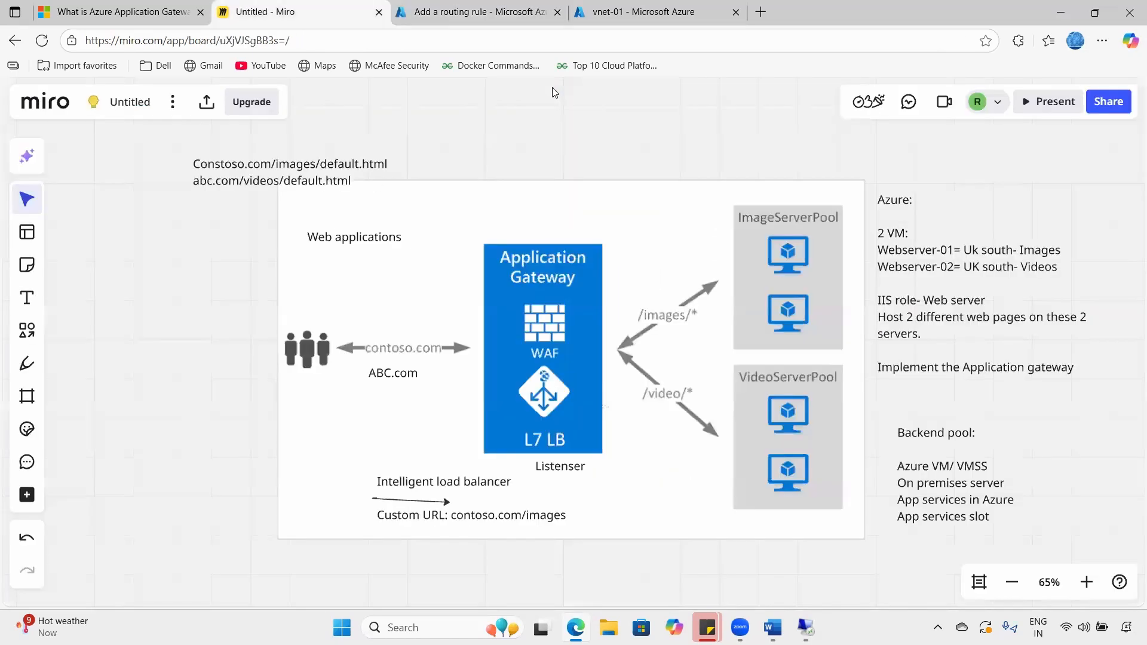
pyautogui.moveTo(269, 383); pyautogui.dragTo(321, 373)
pyautogui.moveTo(386, 480)
pyautogui.mouseDown()
pyautogui.moveTo(480, 383)
pyautogui.moveTo(505, 383)
pyautogui.moveTo(491, 429)
pyautogui.mouseUp()
pyautogui.moveTo(572, 441)
pyautogui.mouseDown()
pyautogui.moveTo(518, 425)
pyautogui.moveTo(555, 456)
pyautogui.mouseUp()
pyautogui.moveTo(581, 495)
pyautogui.mouseDown()
pyautogui.moveTo(620, 506)
pyautogui.moveTo(661, 495)
pyautogui.moveTo(666, 480)
pyautogui.moveTo(592, 544)
pyautogui.moveTo(688, 472)
pyautogui.moveTo(633, 459)
pyautogui.mouseUp()
pyautogui.moveTo(605, 378)
pyautogui.mouseDown()
pyautogui.moveTo(595, 335)
pyautogui.moveTo(706, 226)
pyautogui.moveTo(747, 279)
pyautogui.moveTo(702, 286)
pyautogui.mouseUp()
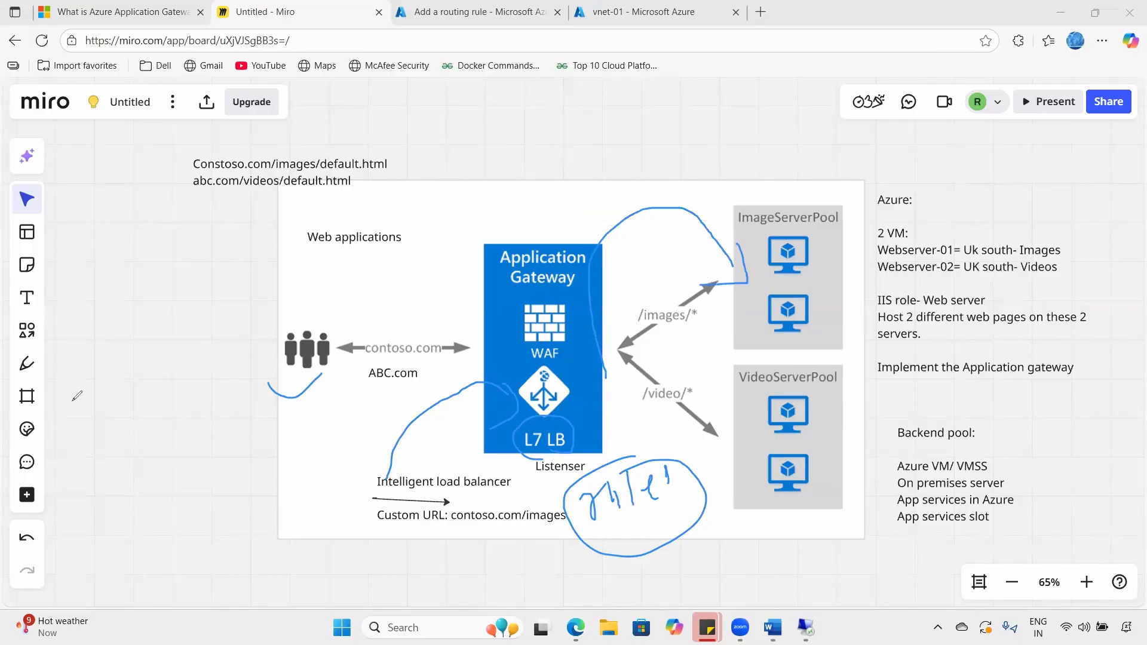
# - Back in the Azure portal's routing rule form, open the backend targets and choose the backend pool bp-01 as the target
pyautogui.click(417, 8)
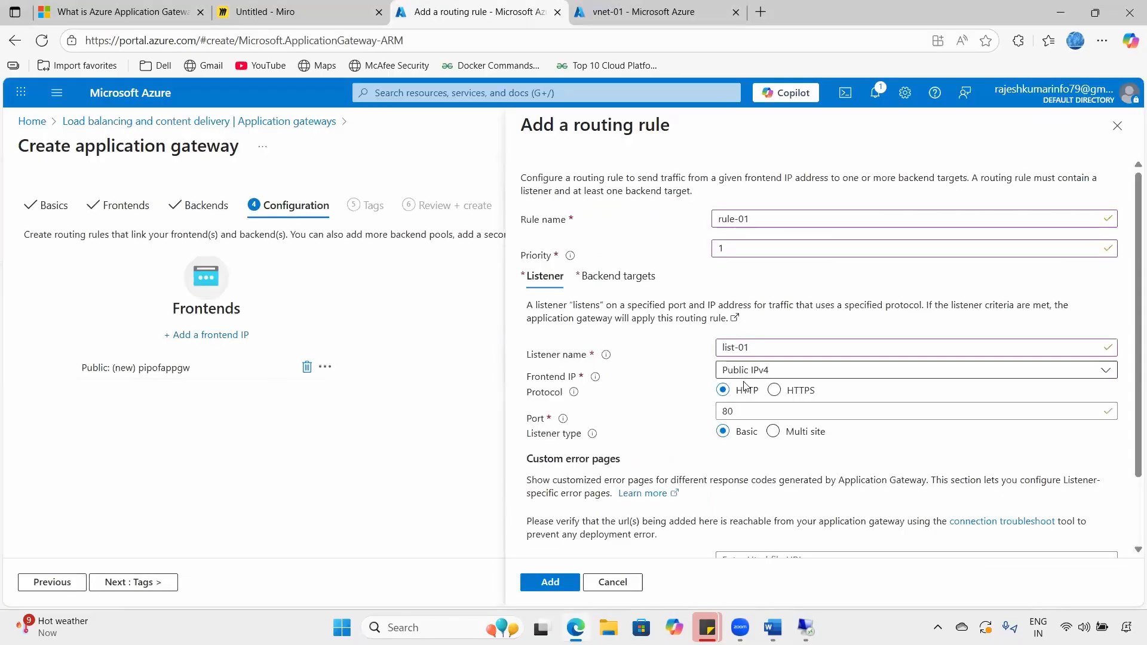
pyautogui.click(614, 278)
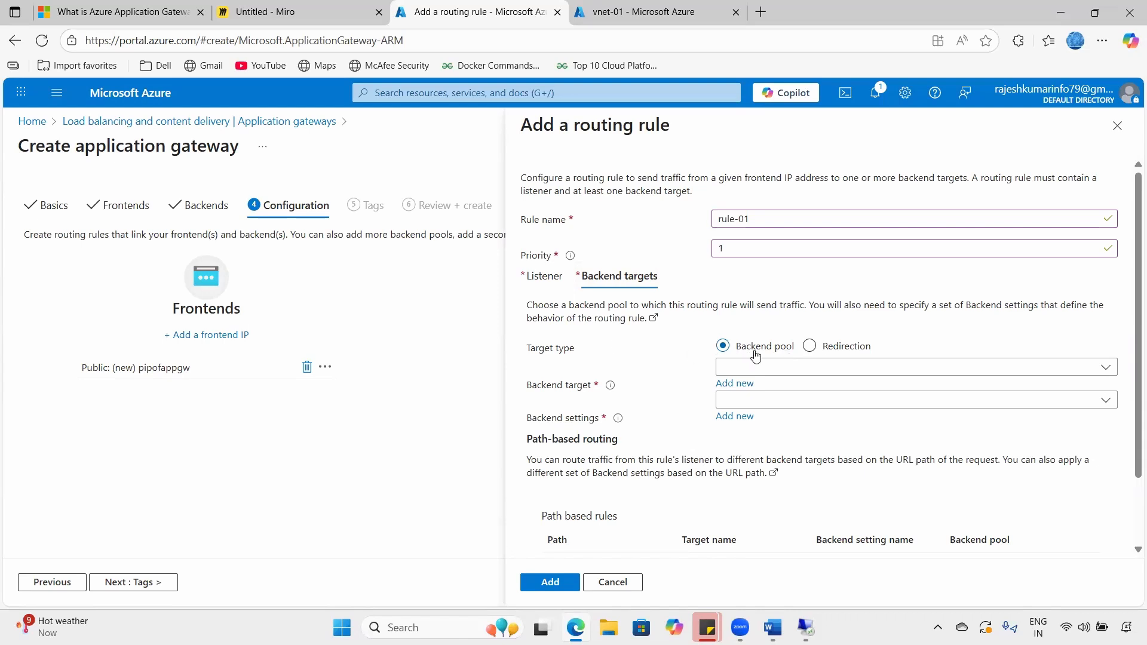
pyautogui.click(791, 369)
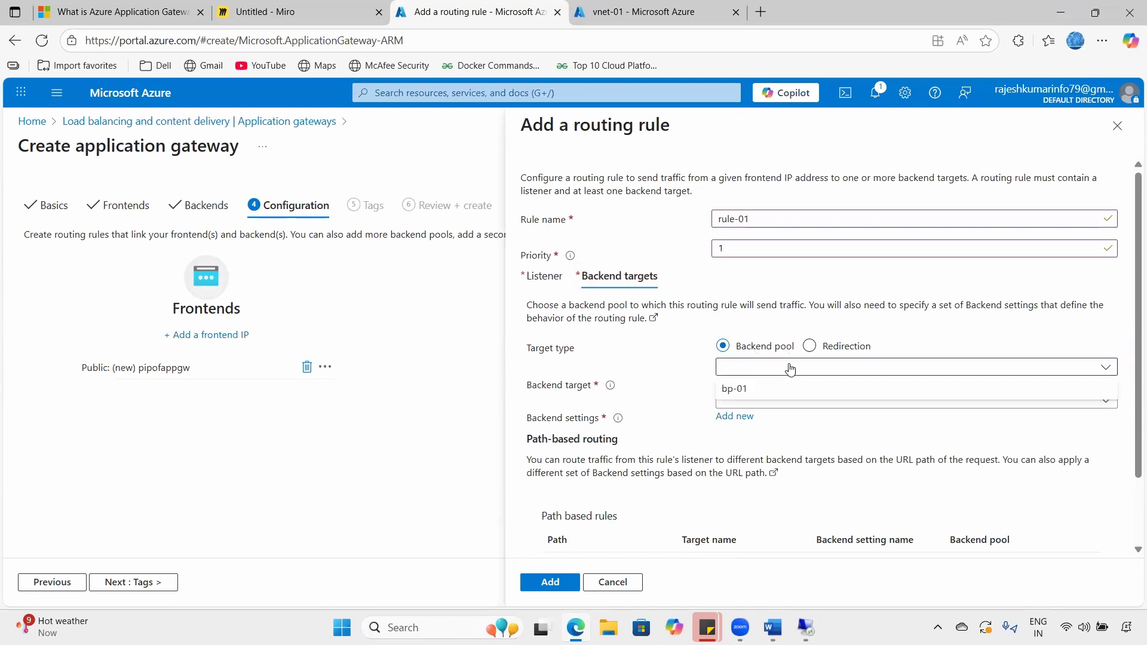
pyautogui.click(749, 382)
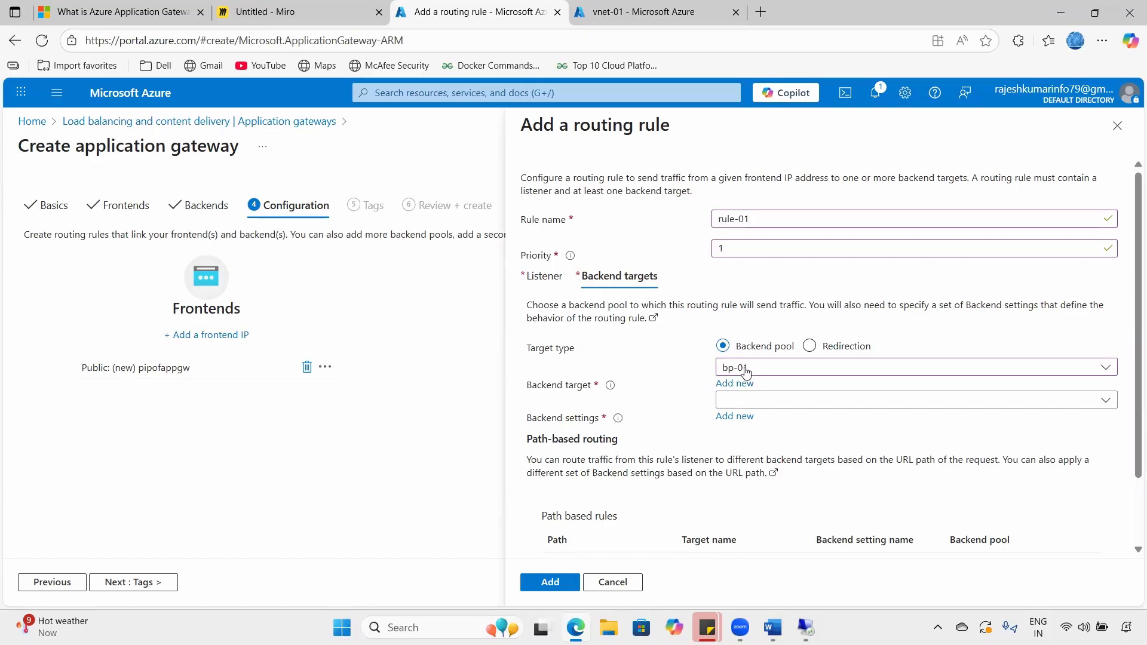
# - Start a new backend setting for the routing rule, name it rule-01, and check its backend port
pyautogui.moveTo(537, 420); pyautogui.dragTo(599, 419)
pyautogui.click(752, 402)
pyautogui.click(695, 403)
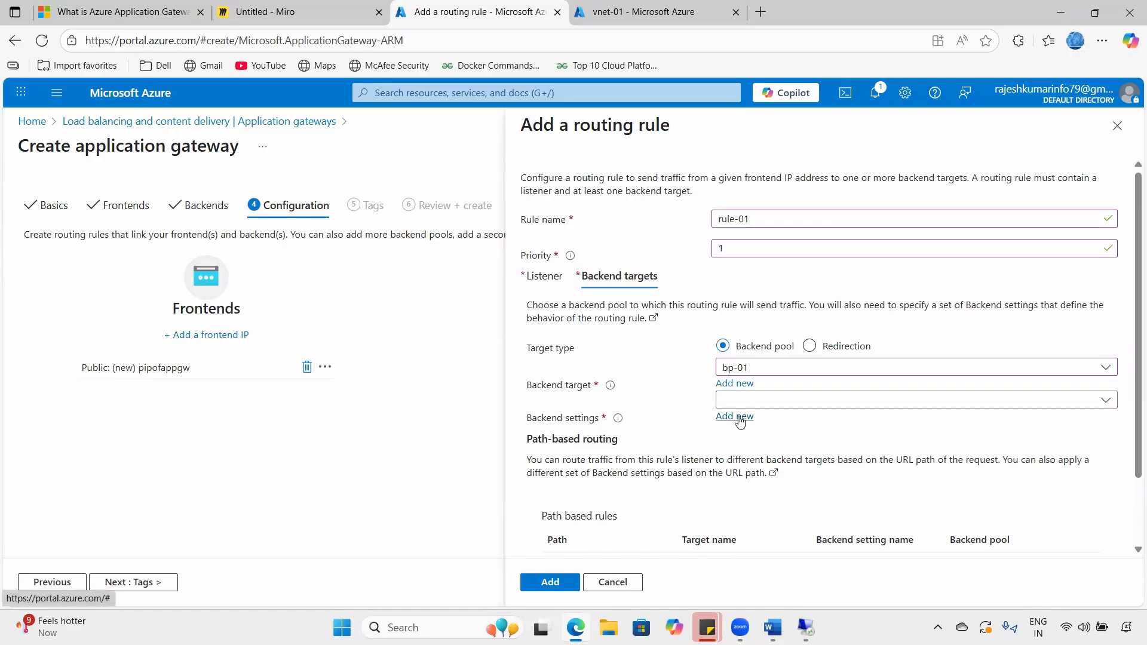
pyautogui.click(753, 401)
pyautogui.click(753, 402)
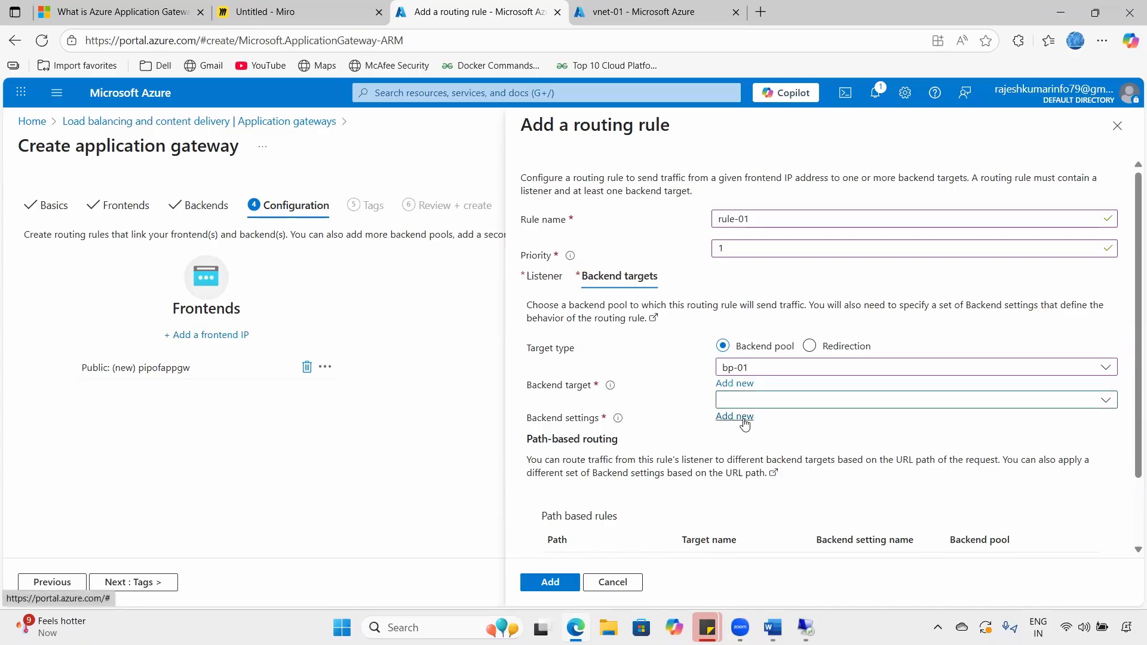
pyautogui.click(744, 418)
pyautogui.click(751, 211)
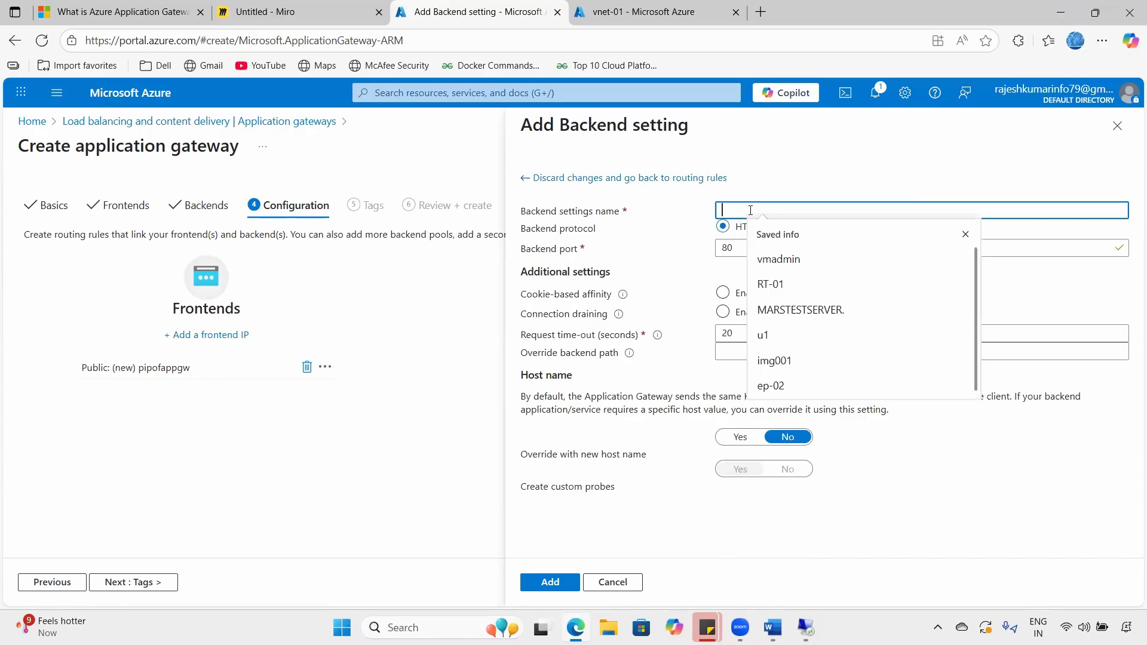
pyautogui.write('rule-01')
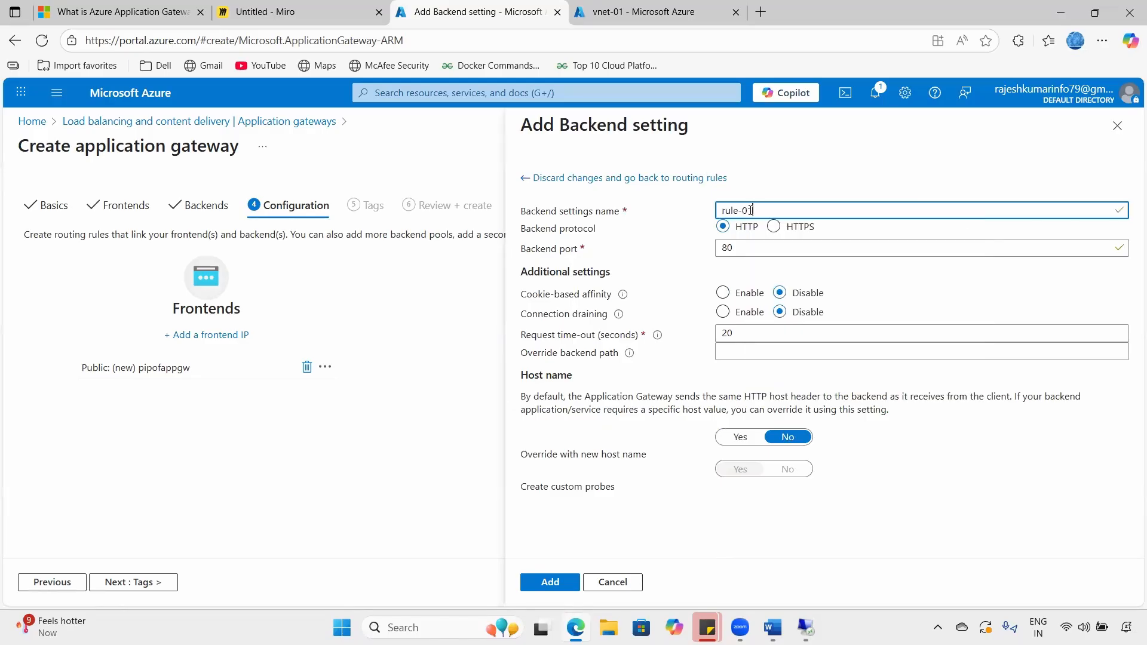
pyautogui.click(765, 176)
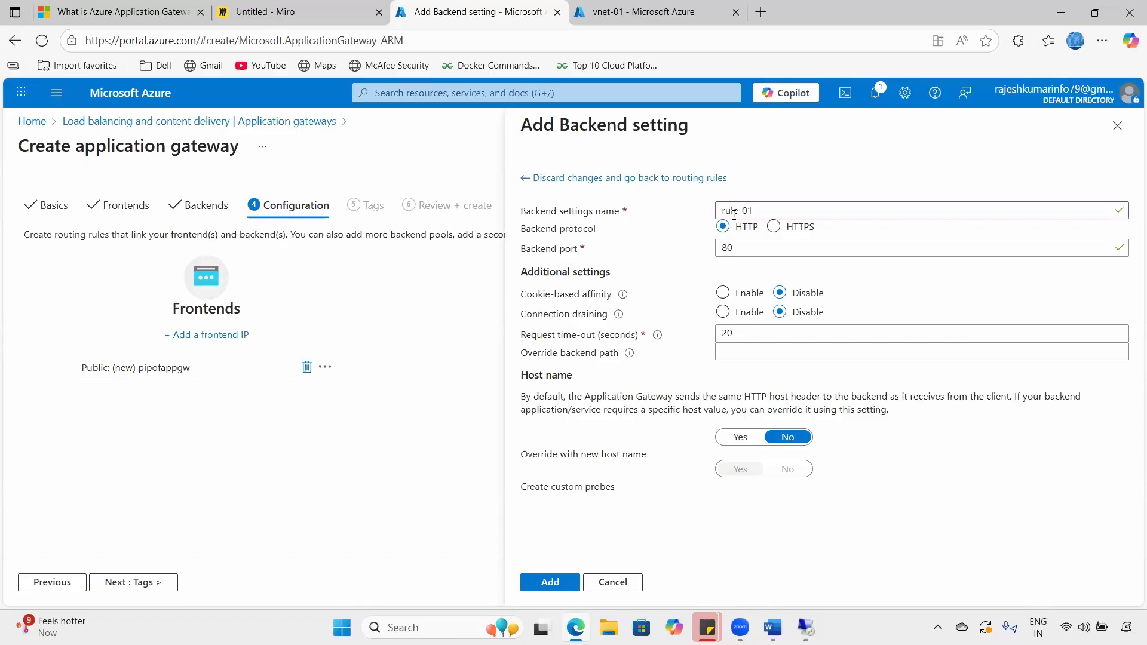
pyautogui.doubleClick(716, 247)
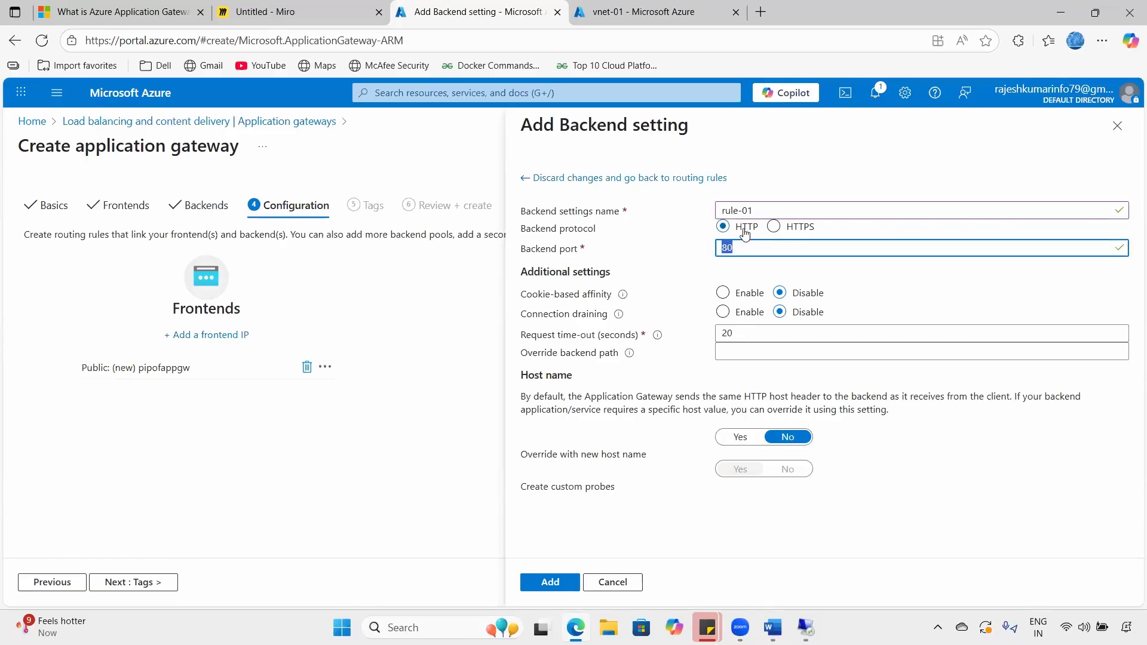
# - On the Miro board, shift the ABC.com label slightly beneath contoso.com, and return to the Azure backend setting form
pyautogui.click(361, 7)
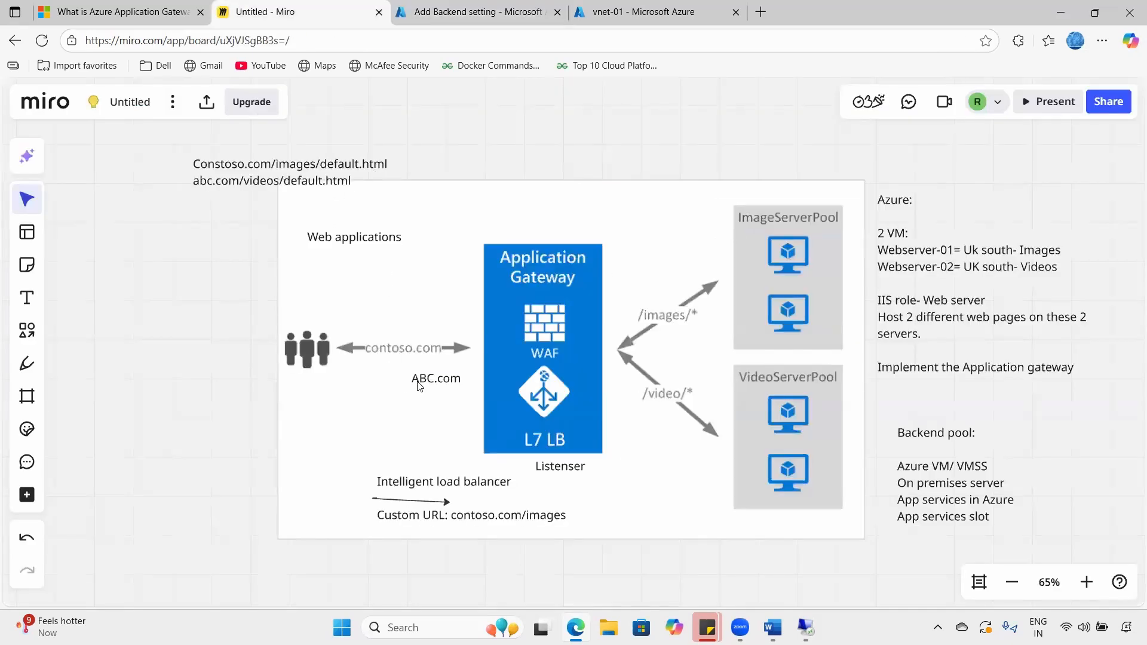
pyautogui.moveTo(384, 384); pyautogui.dragTo(396, 389)
pyautogui.click(597, 12)
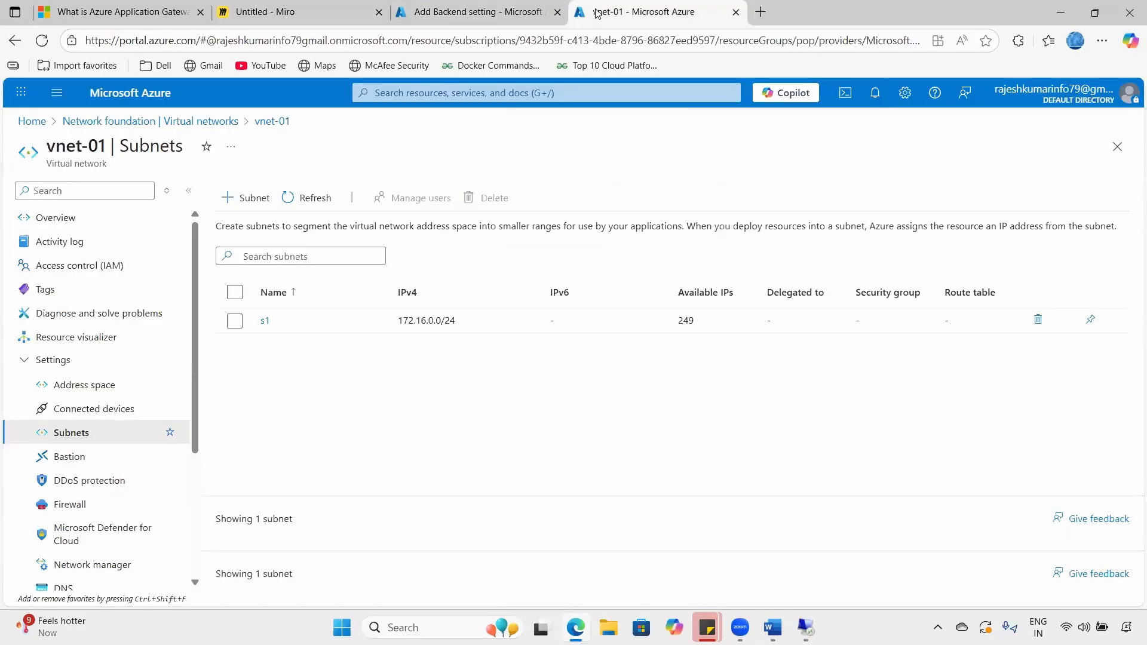
pyautogui.hotkey('ctrl', 'shift', 'Tab')
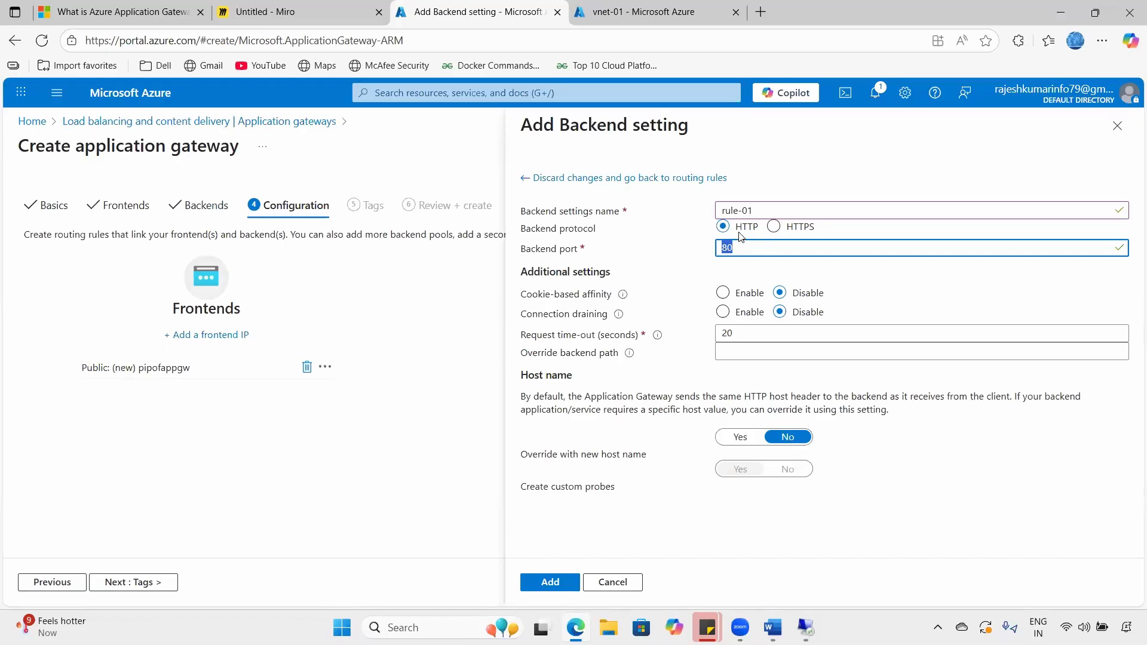
# - Add the backend setting rule-01 with the HTTP protocol and port 80 to the routing rule
pyautogui.moveTo(722, 211); pyautogui.dragTo(705, 255)
pyautogui.click(550, 583)
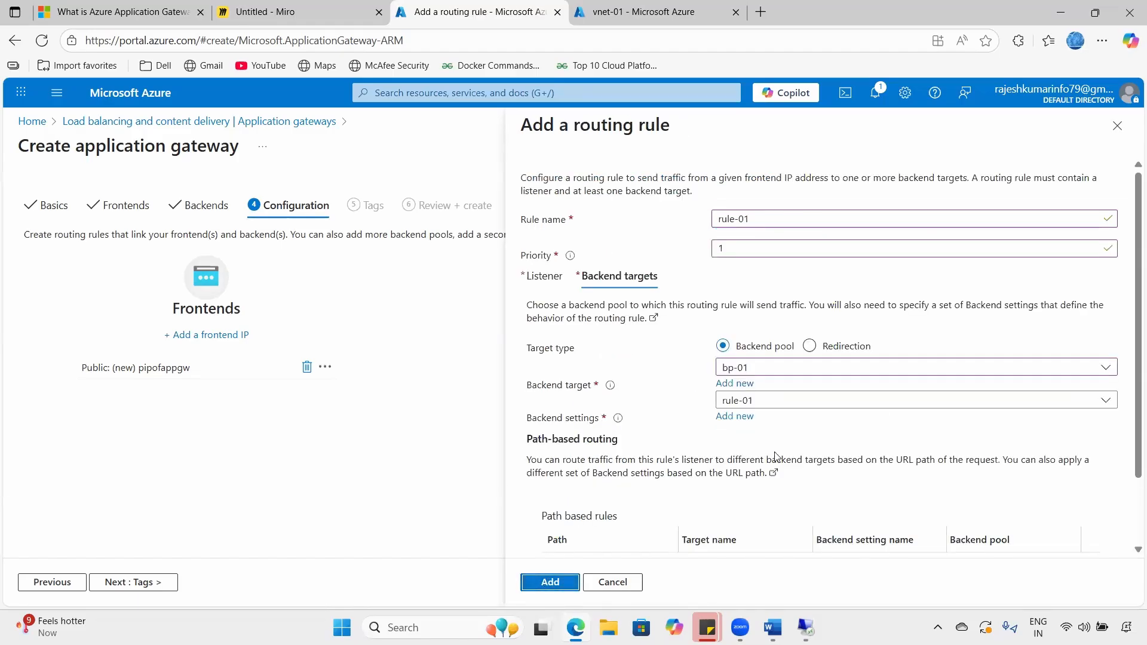
# - Examine the path-based routing description and the path based rules table of the routing rule
pyautogui.scroll(-2, 538, 361)
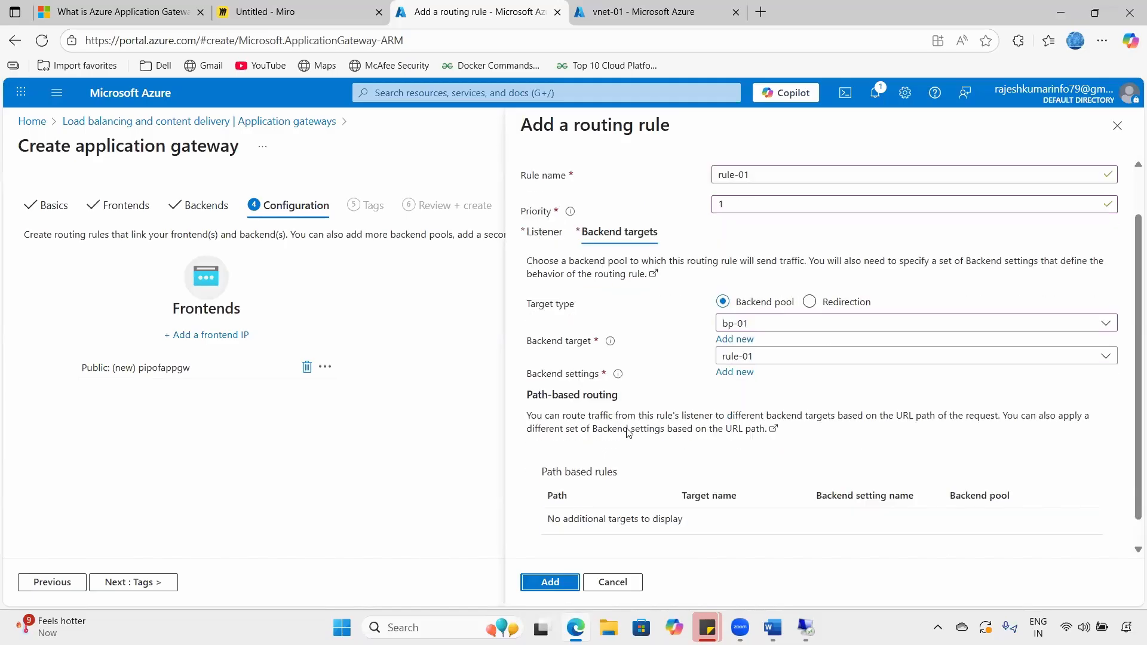
pyautogui.moveTo(529, 362); pyautogui.dragTo(630, 363)
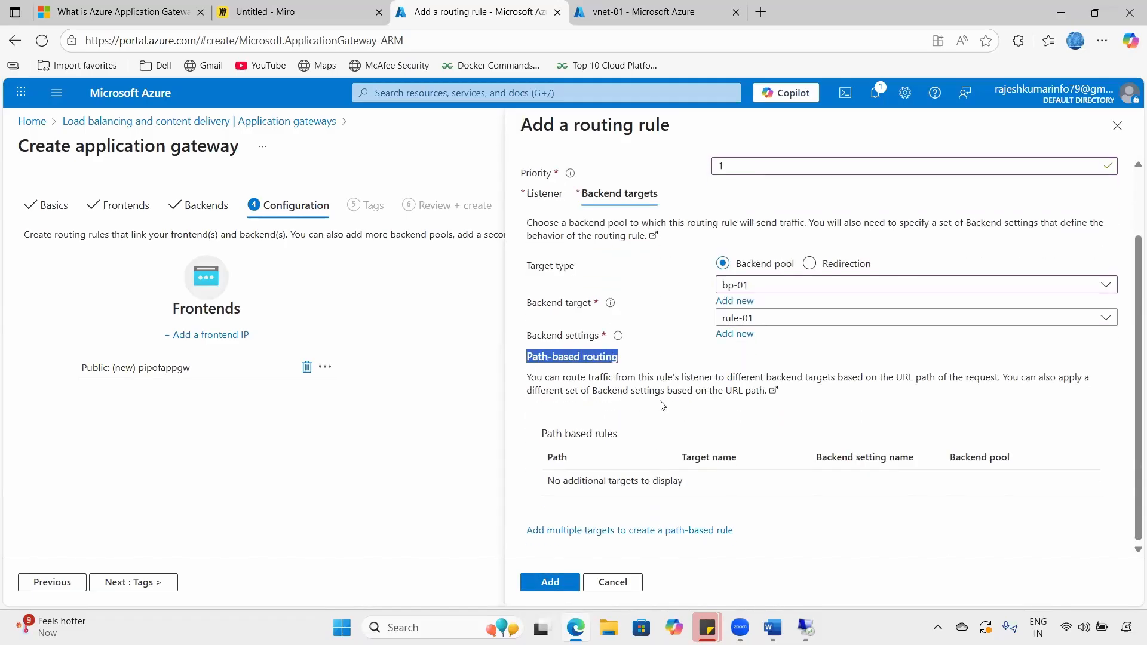
pyautogui.click(689, 363)
pyautogui.moveTo(552, 434); pyautogui.dragTo(625, 435)
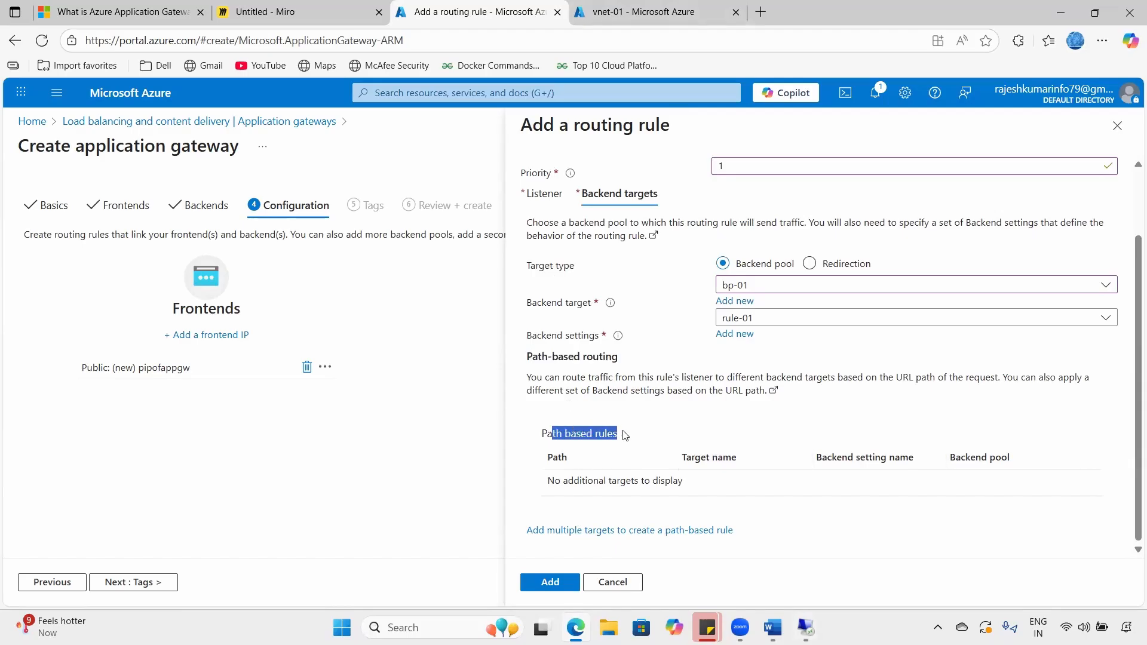
pyautogui.moveTo(599, 134); pyautogui.dragTo(682, 134)
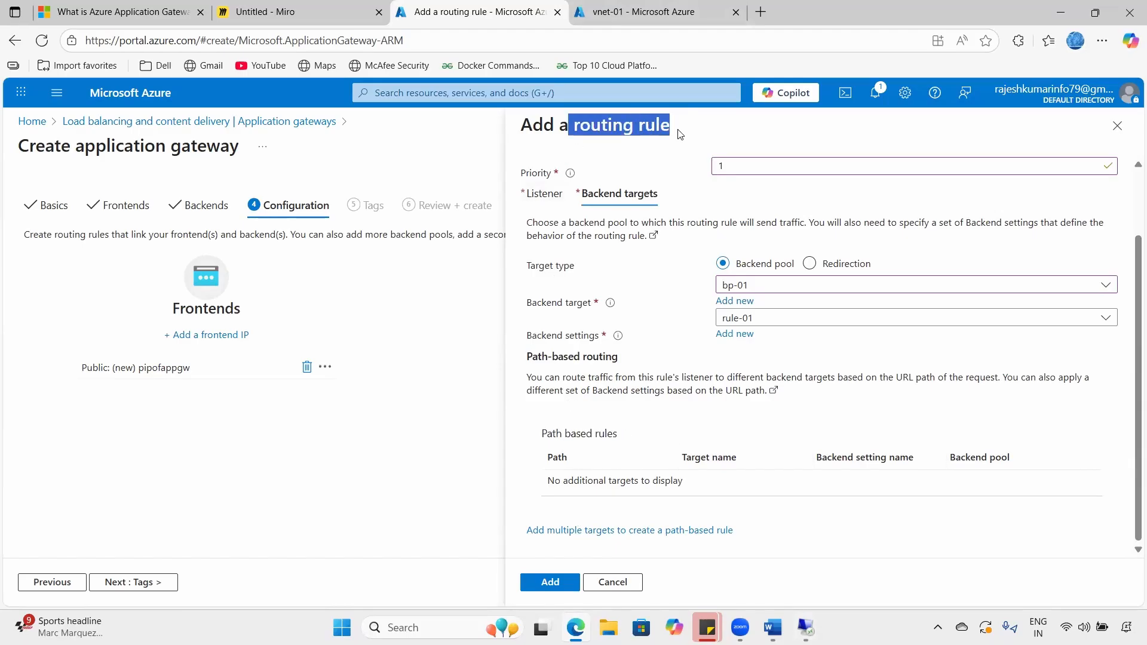
pyautogui.moveTo(628, 435); pyautogui.dragTo(594, 468)
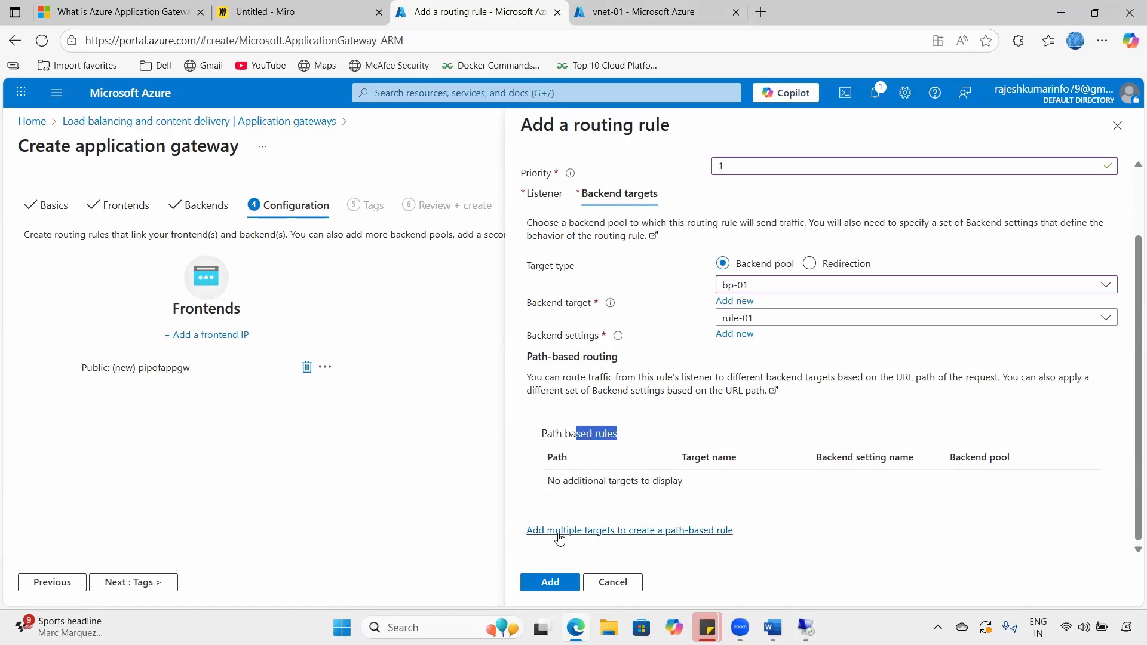
# - Start a new path-based target for the routing rule and enter the path /images/default.html
pyautogui.click(626, 530)
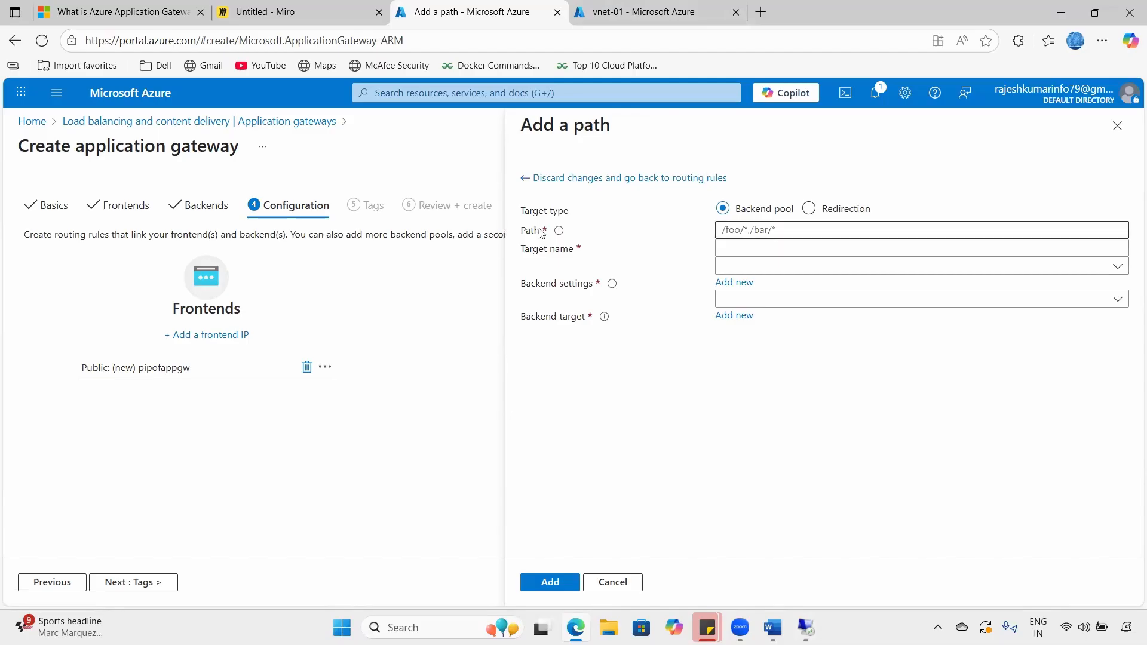
pyautogui.click(745, 229)
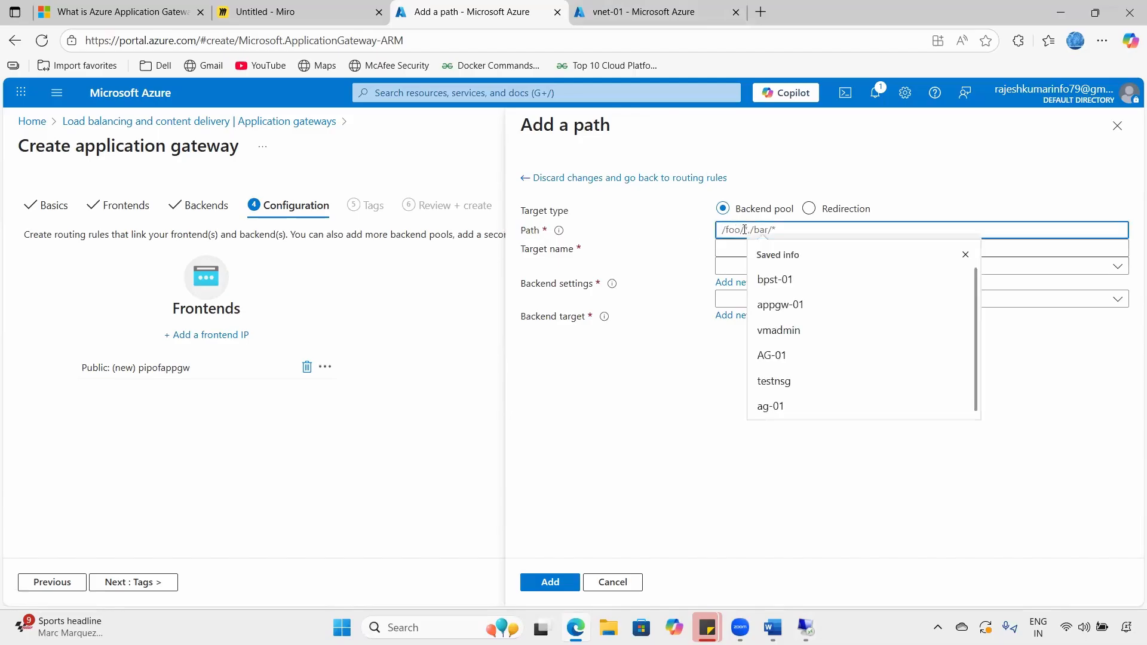
pyautogui.write('/')
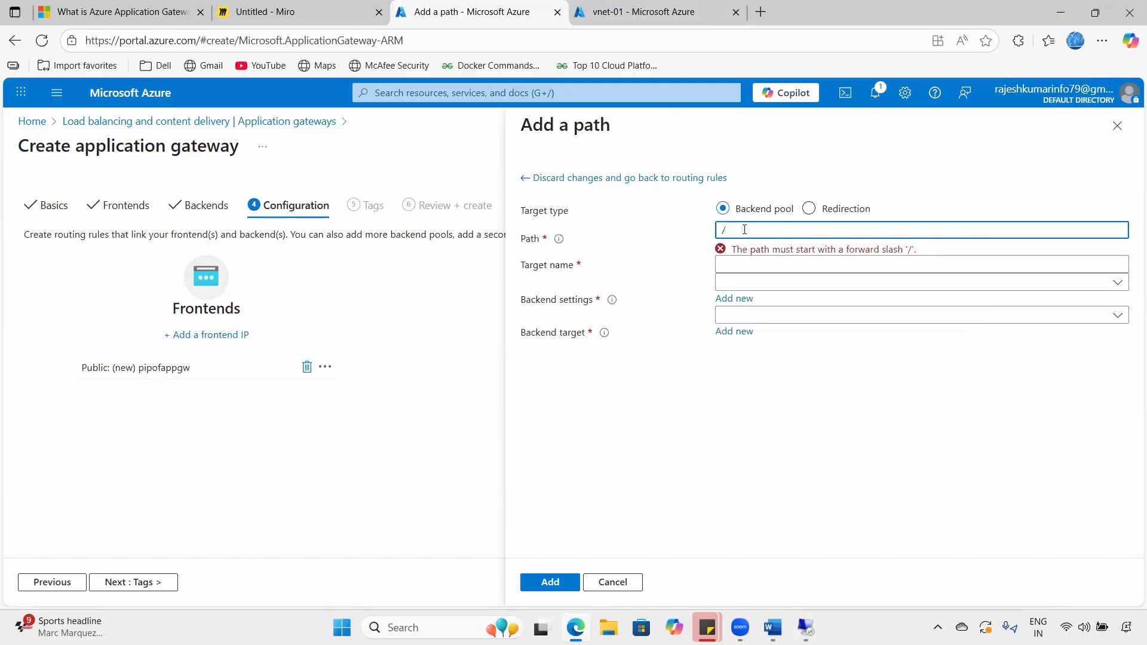
pyautogui.write('images')
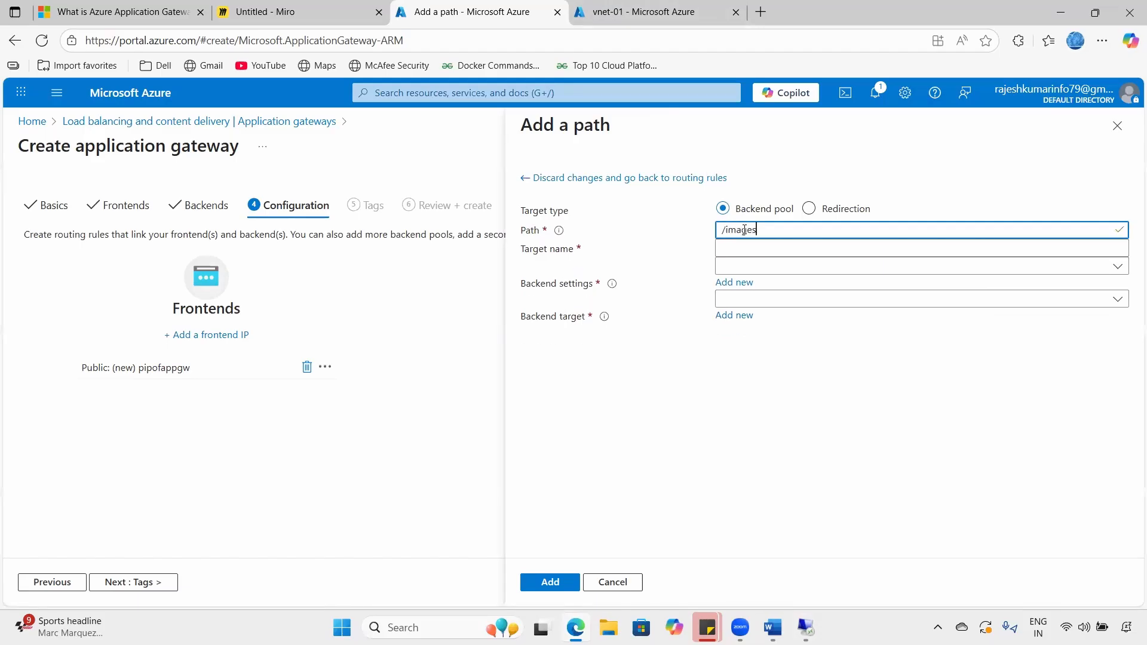
pyautogui.write('/default.html')
pyautogui.moveTo(813, 230); pyautogui.dragTo(709, 235)
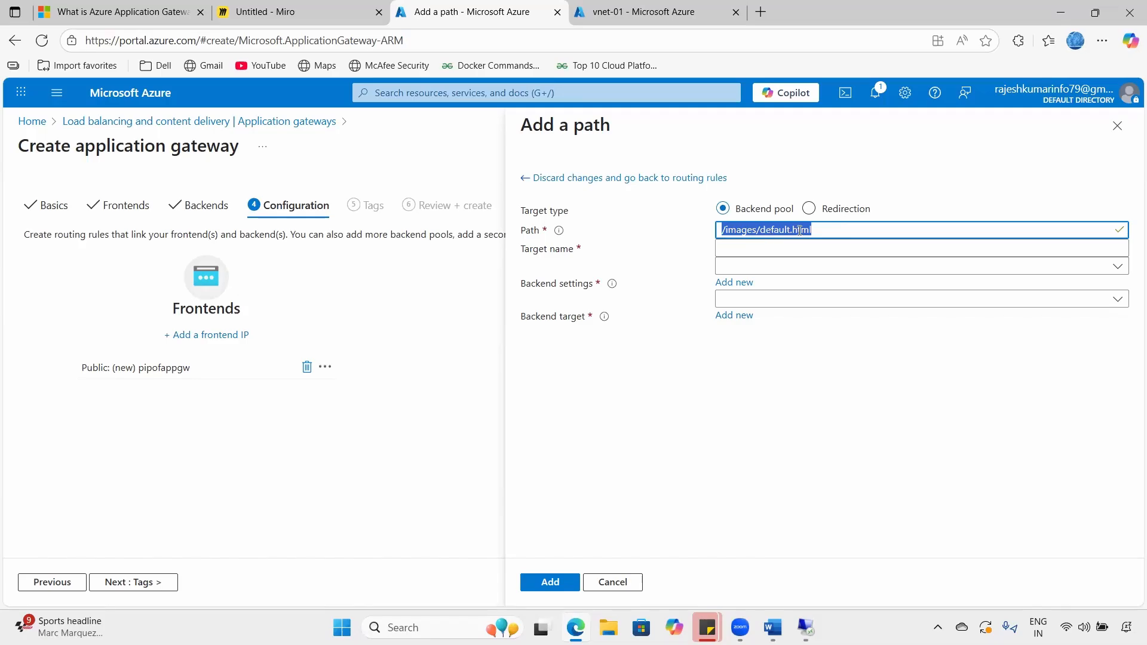
pyautogui.click(759, 230)
pyautogui.moveTo(719, 229); pyautogui.dragTo(838, 233)
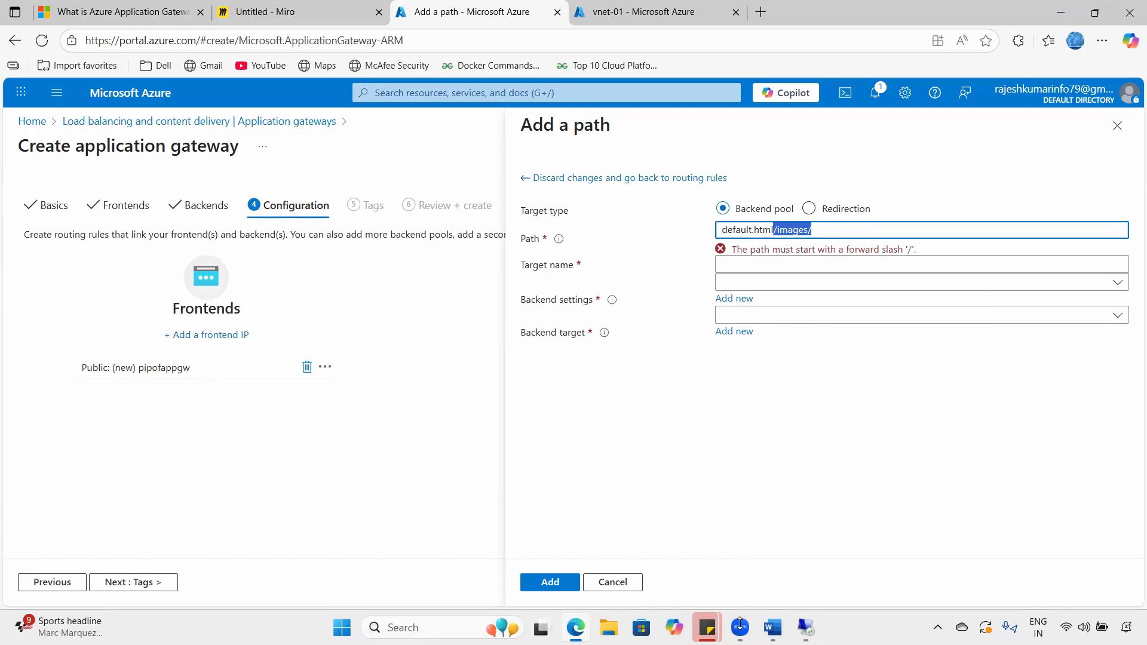
# - On the remote web server, examine the location of the wwwroot images folder and its default HTML file, and return to the Azure path form
pyautogui.moveTo(806, 628)
pyautogui.click(873, 583)
pyautogui.moveTo(235, 100); pyautogui.dragTo(331, 277)
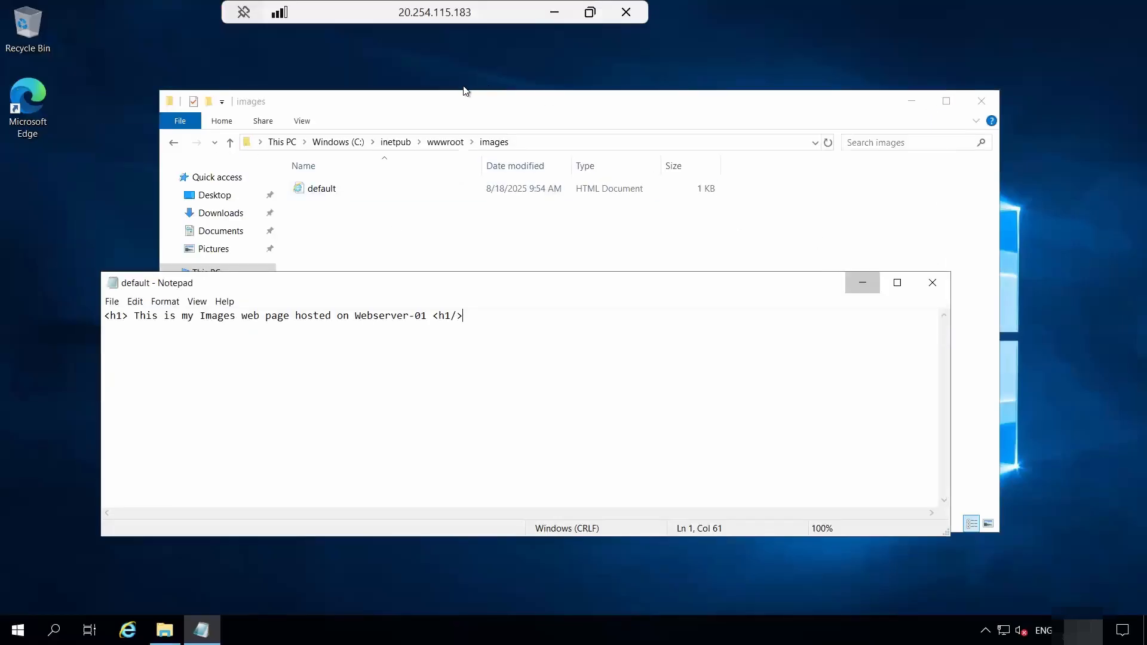
pyautogui.click(864, 284)
pyautogui.click(519, 141)
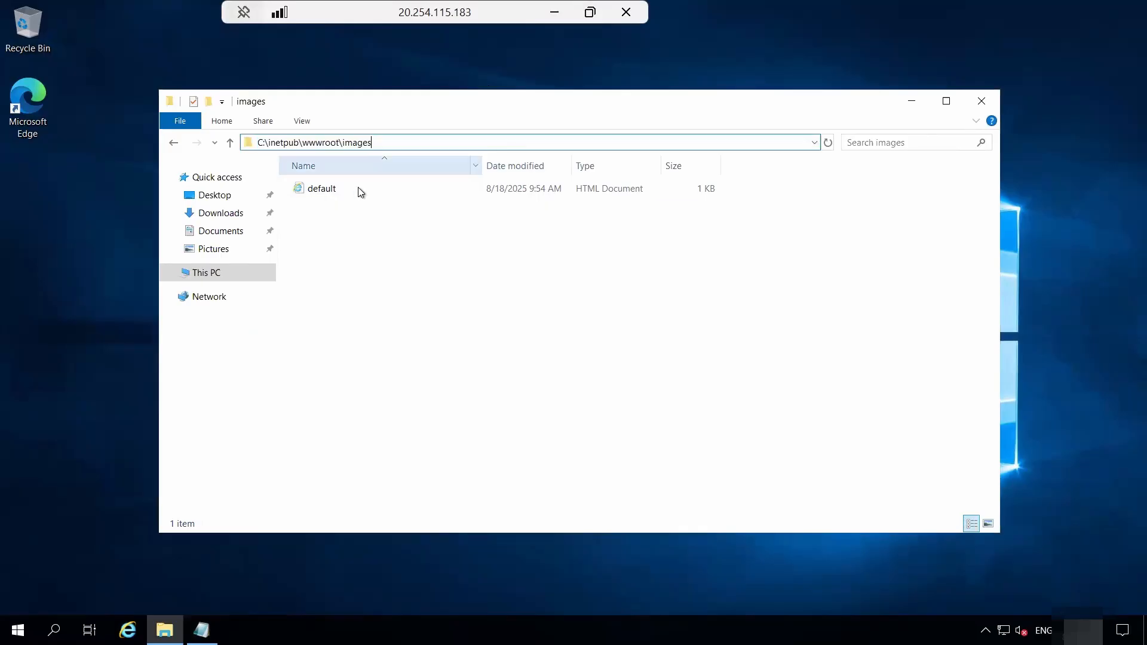
pyautogui.click(322, 188)
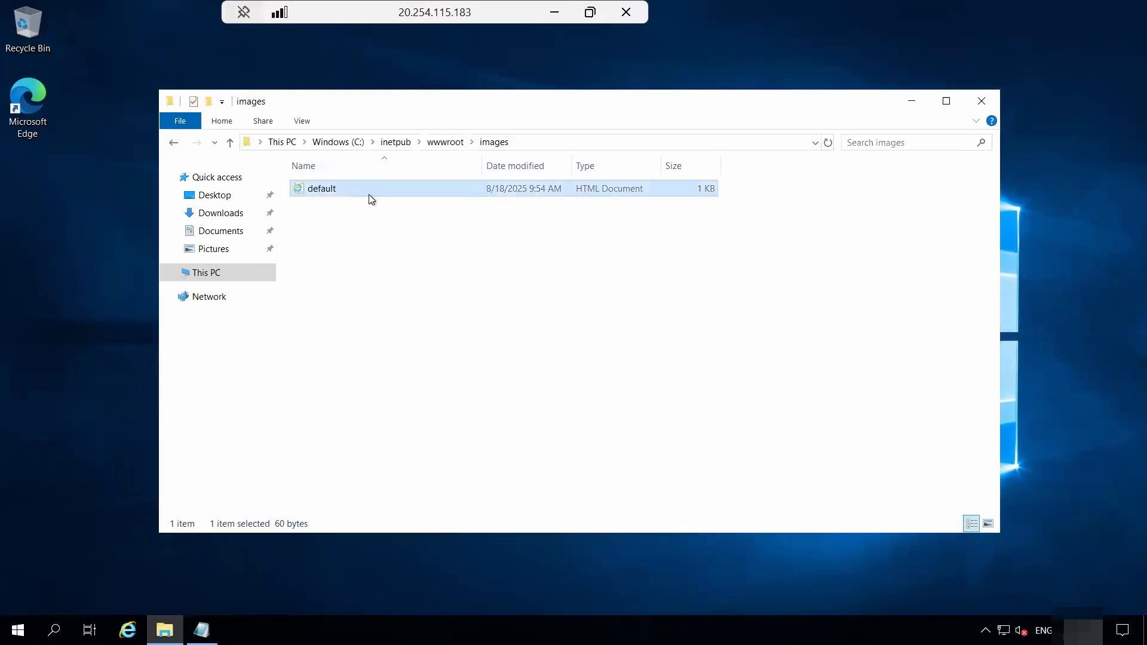
pyautogui.hotkey('alt', 'd')
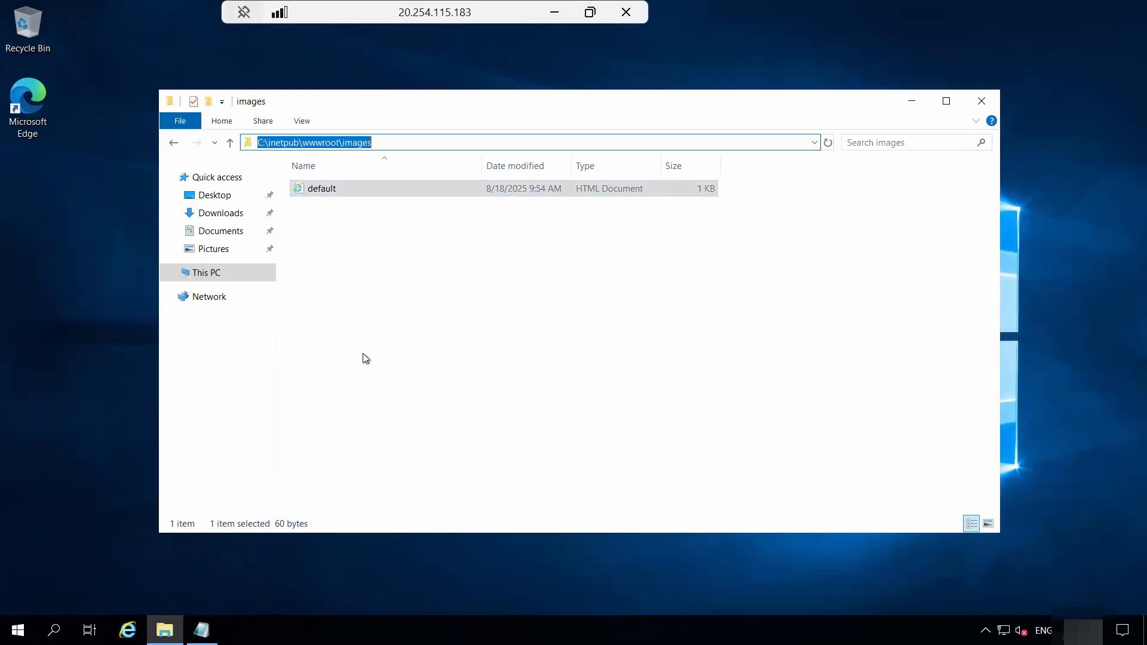
pyautogui.click(556, 9)
# - Re-enter the path as /images/default.html and compare it with the images folder on the remote web server
pyautogui.hotkey('ctrl', 'a')
pyautogui.press('BackSpace')
pyautogui.write('/images/default.html')
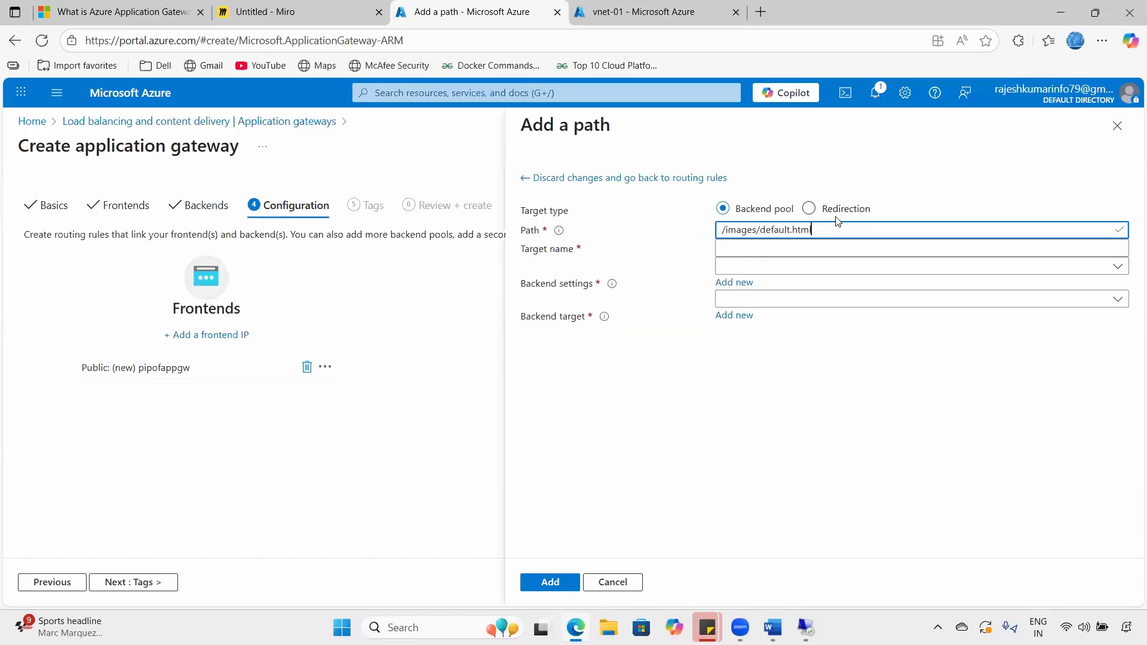
pyautogui.moveTo(812, 230); pyautogui.dragTo(766, 227)
pyautogui.click(802, 627)
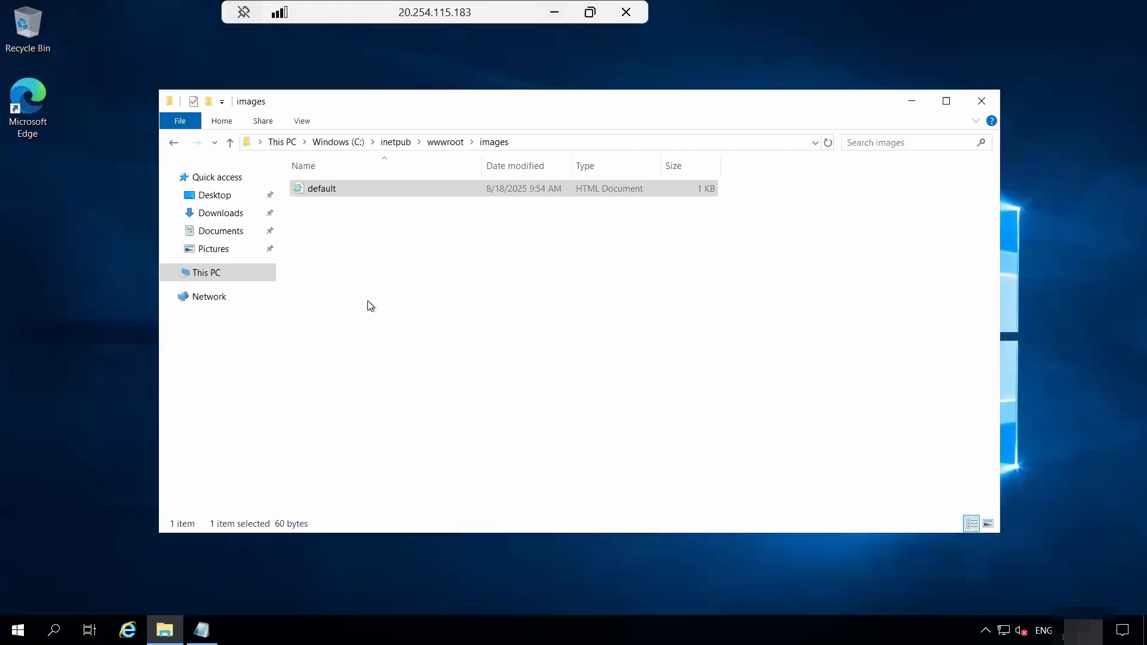
pyautogui.click(551, 8)
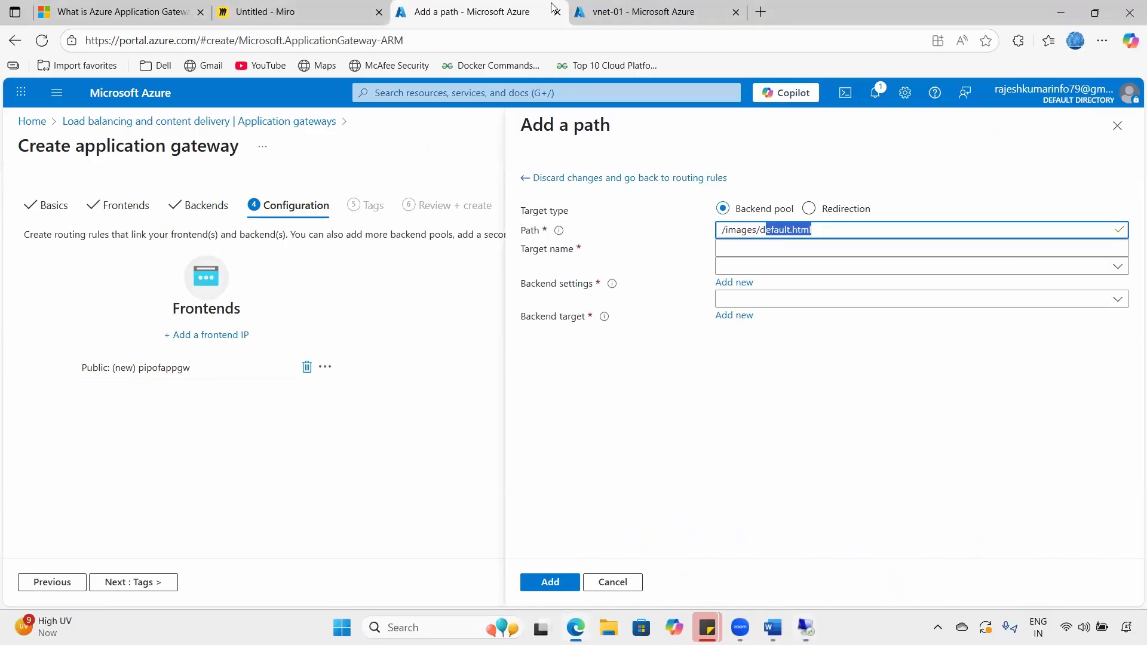
# - Replace the file name in the path with a wildcard so the path is /images/*
pyautogui.click(840, 232)
pyautogui.press('BackSpace')
pyautogui.press('BackSpace')
pyautogui.press('BackSpace')
pyautogui.press('BackSpace')
pyautogui.press('BackSpace')
pyautogui.press('BackSpace')
pyautogui.press('BackSpace')
pyautogui.press('BackSpace')
pyautogui.press('BackSpace')
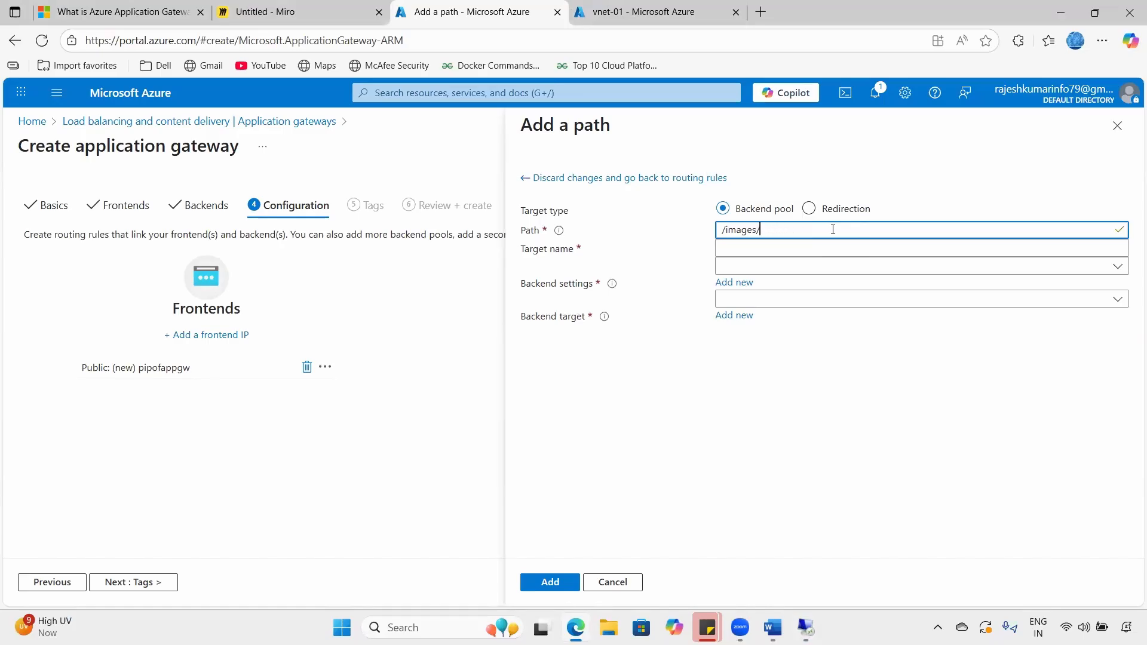
pyautogui.write('*')
pyautogui.moveTo(719, 230); pyautogui.dragTo(755, 232)
pyautogui.doubleClick(769, 232)
# - On the Miro board, add the text ip/images/default.html above the diagram, and return to the Azure path form
pyautogui.click(332, 11)
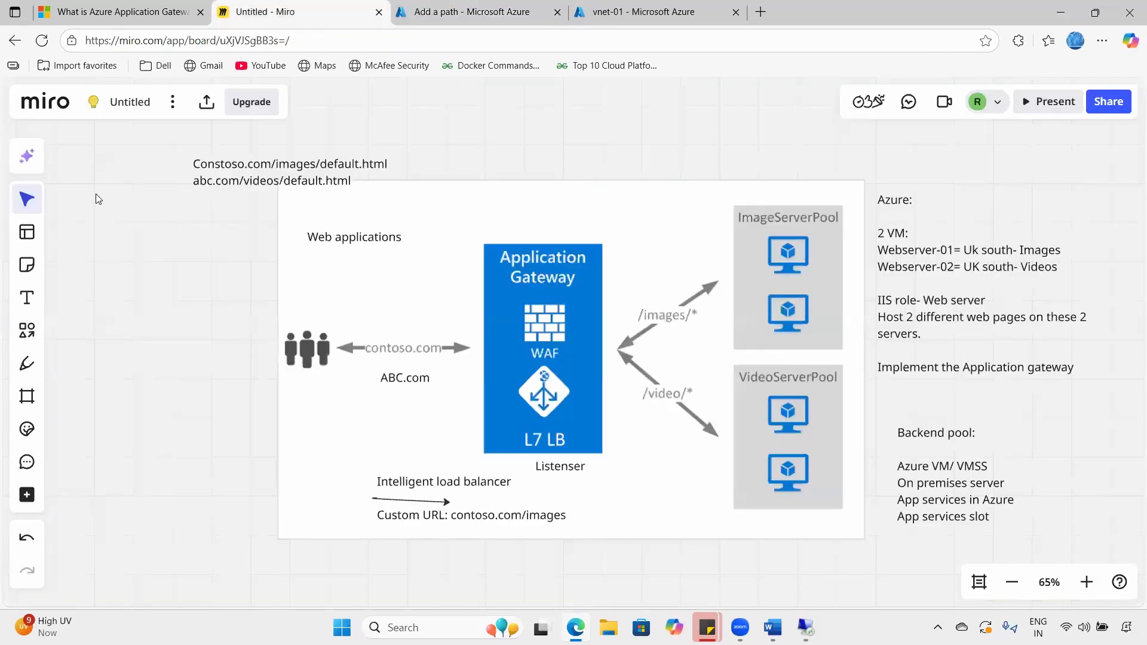
pyautogui.click(27, 297)
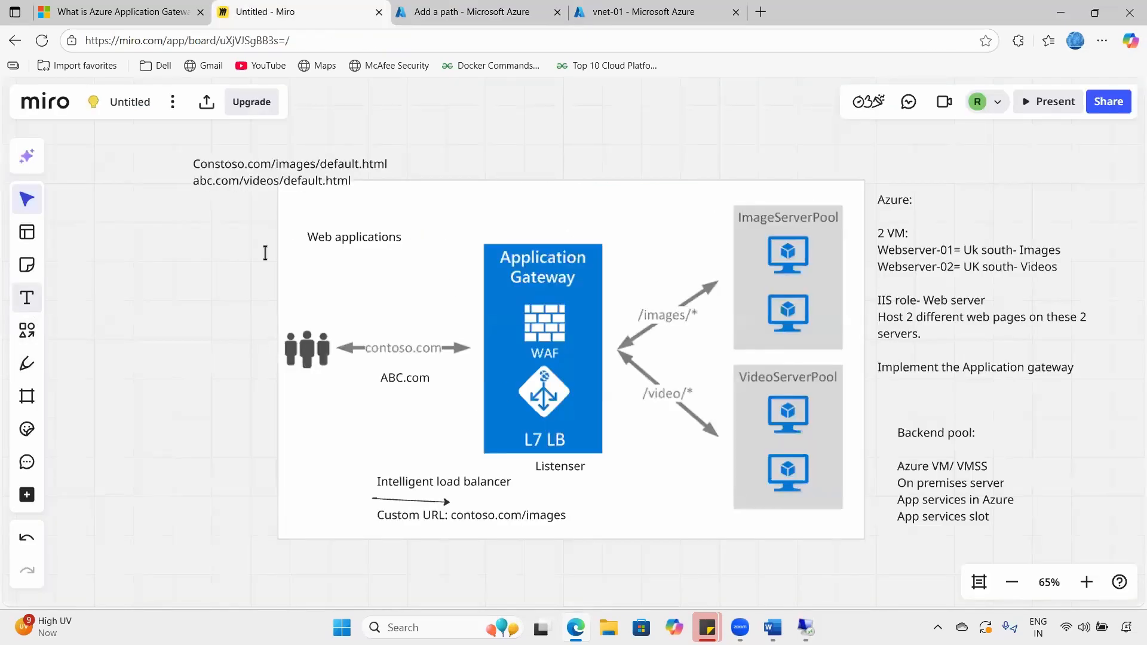
pyautogui.click(500, 164)
pyautogui.write('ip')
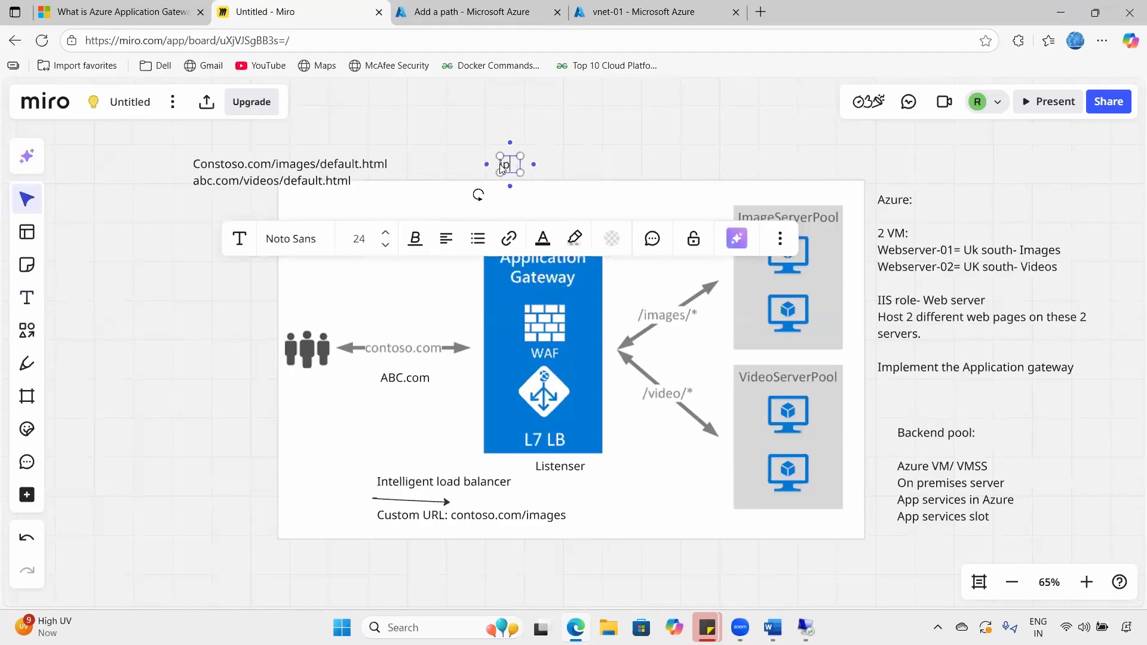
pyautogui.write('/ima')
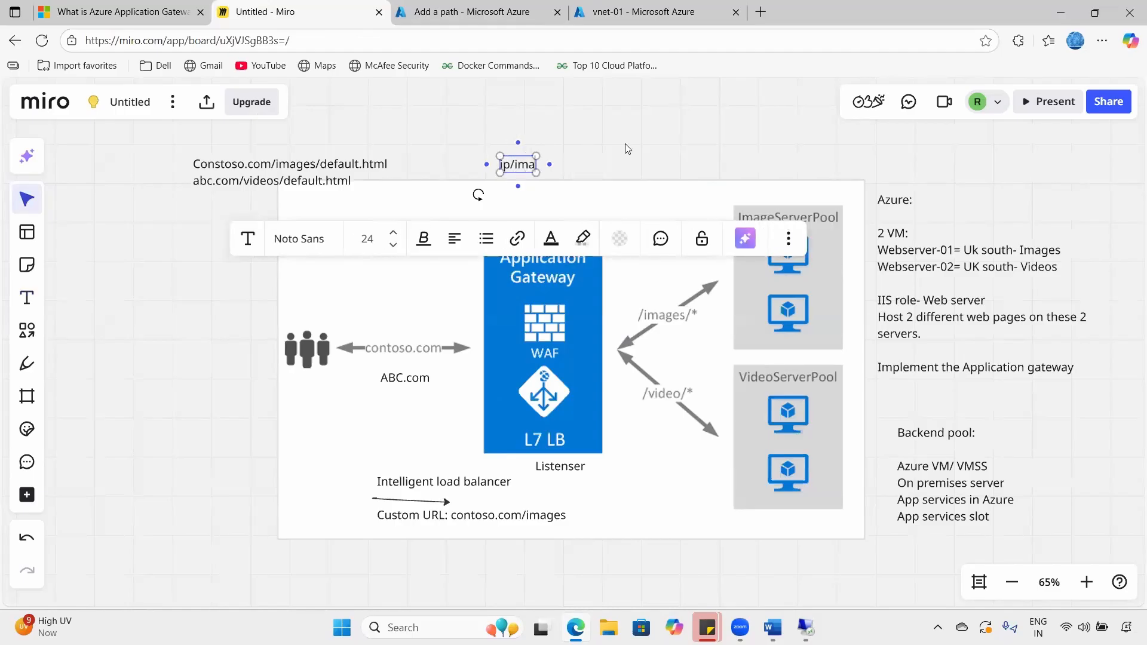
pyautogui.write('ges/defau')
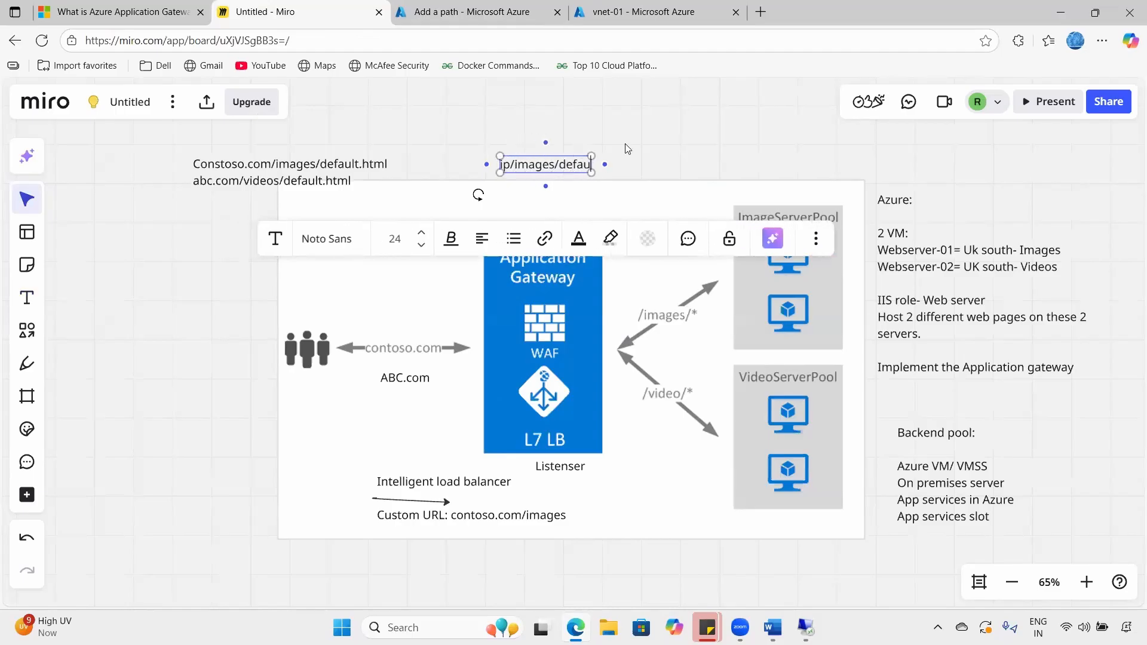
pyautogui.write('lt.html')
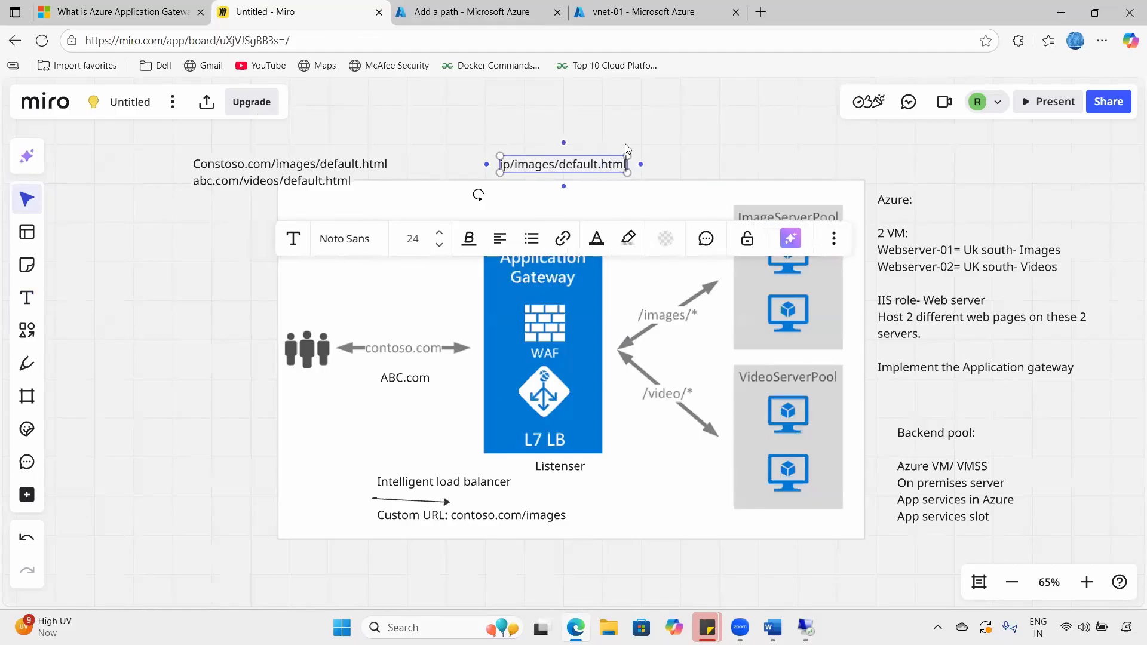
pyautogui.click(719, 139)
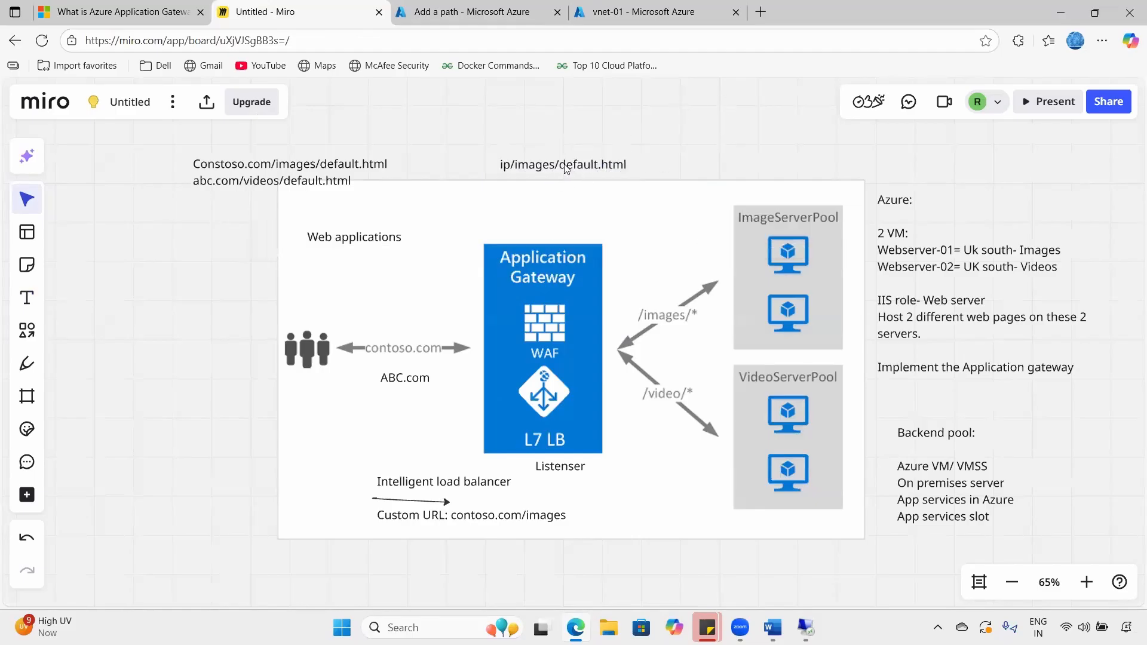
pyautogui.click(582, 170)
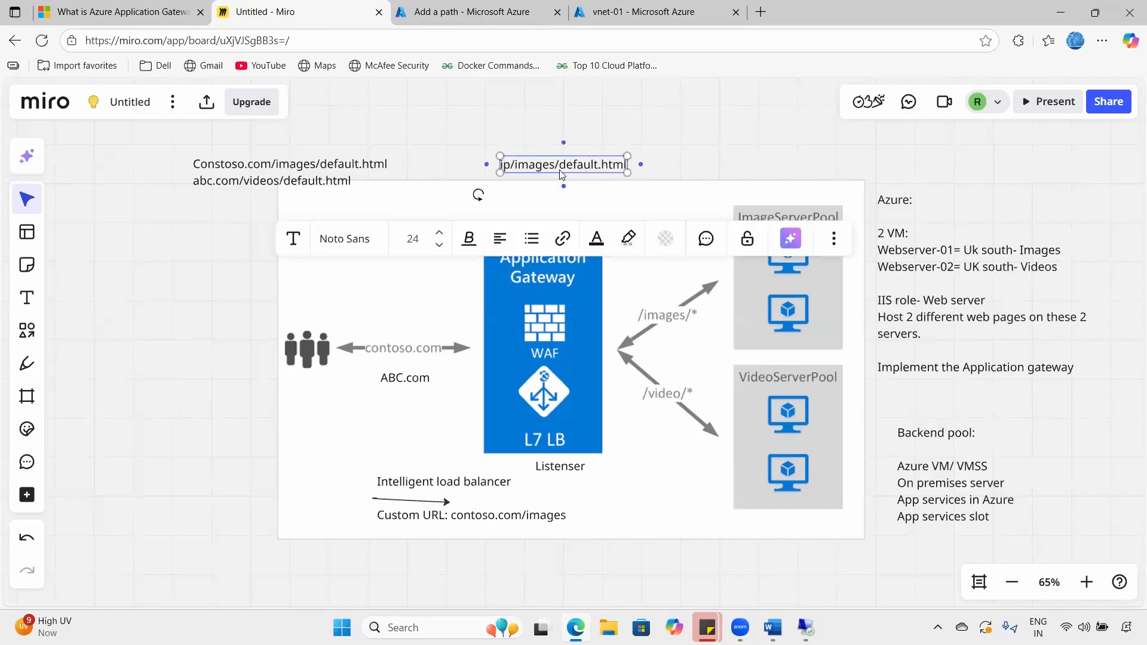
pyautogui.moveTo(559, 165); pyautogui.dragTo(628, 162)
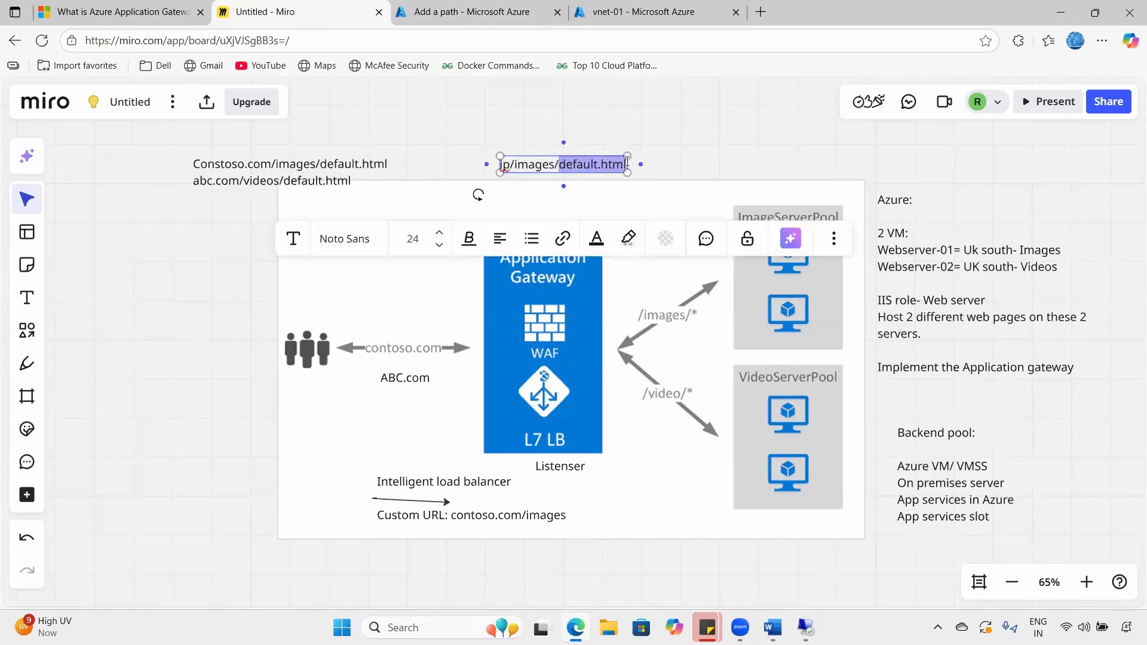
pyautogui.click(691, 108)
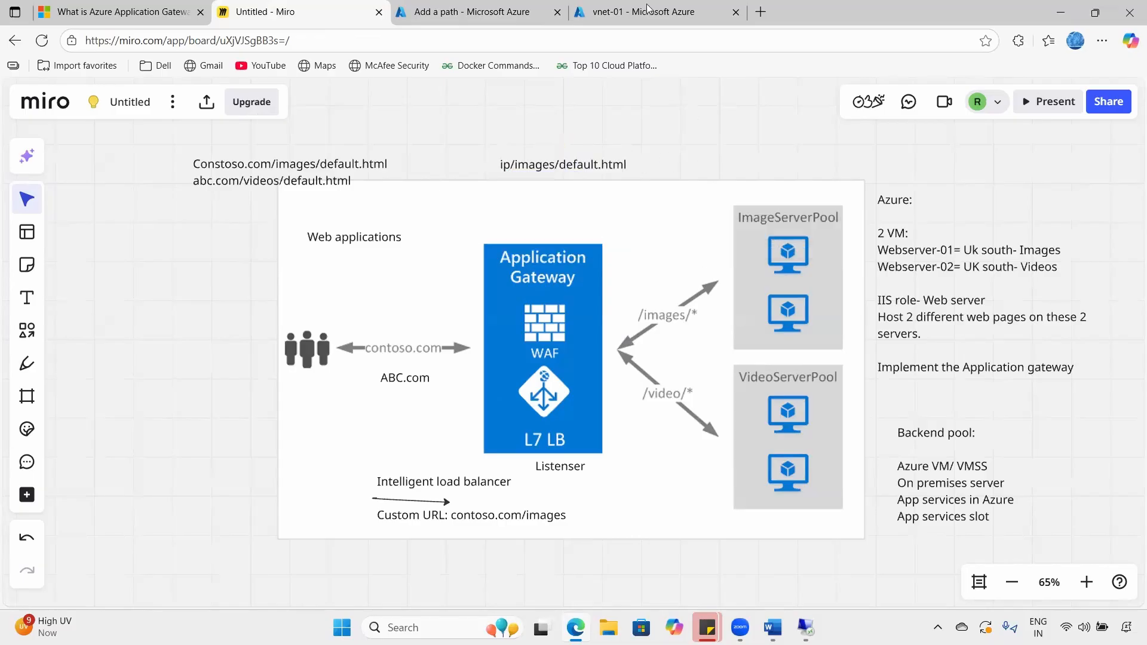
pyautogui.click(544, 7)
# - Select rule-01 as the backend setting for the /images/* path
pyautogui.hotkey('ctrl', 'z')
pyautogui.click(766, 250)
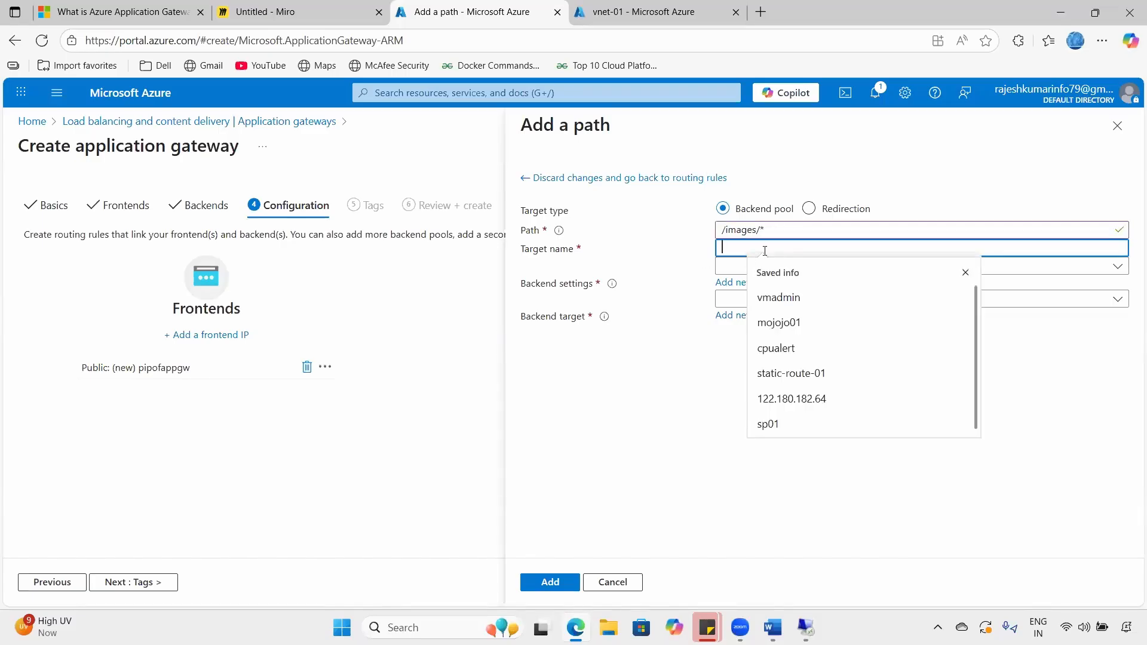
pyautogui.click(659, 258)
pyautogui.click(989, 275)
pyautogui.click(787, 289)
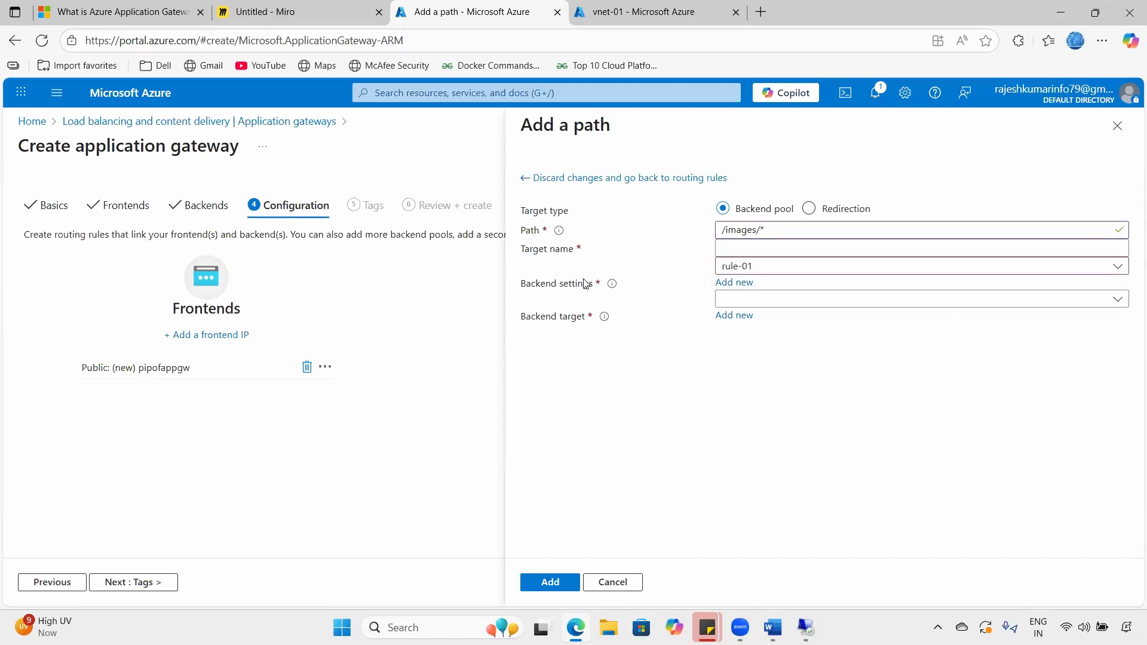
pyautogui.moveTo(531, 284); pyautogui.dragTo(571, 284)
# - Name the path's target webserver-01 and choose bp-01 as its backend target
pyautogui.click(750, 251)
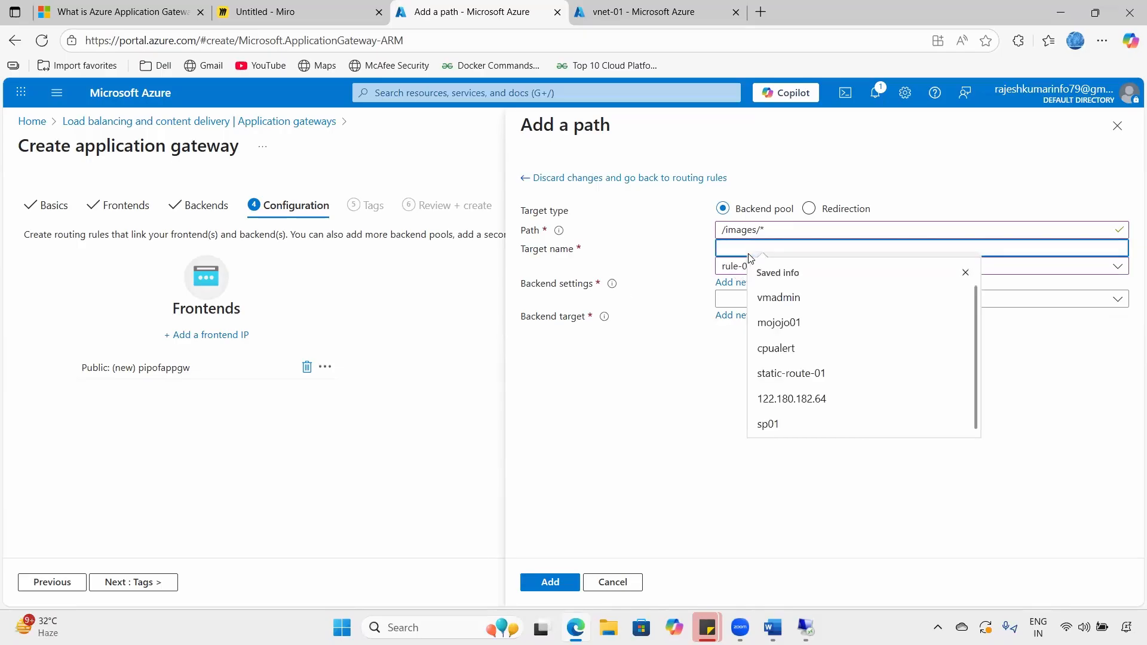
pyautogui.write('webserver-01')
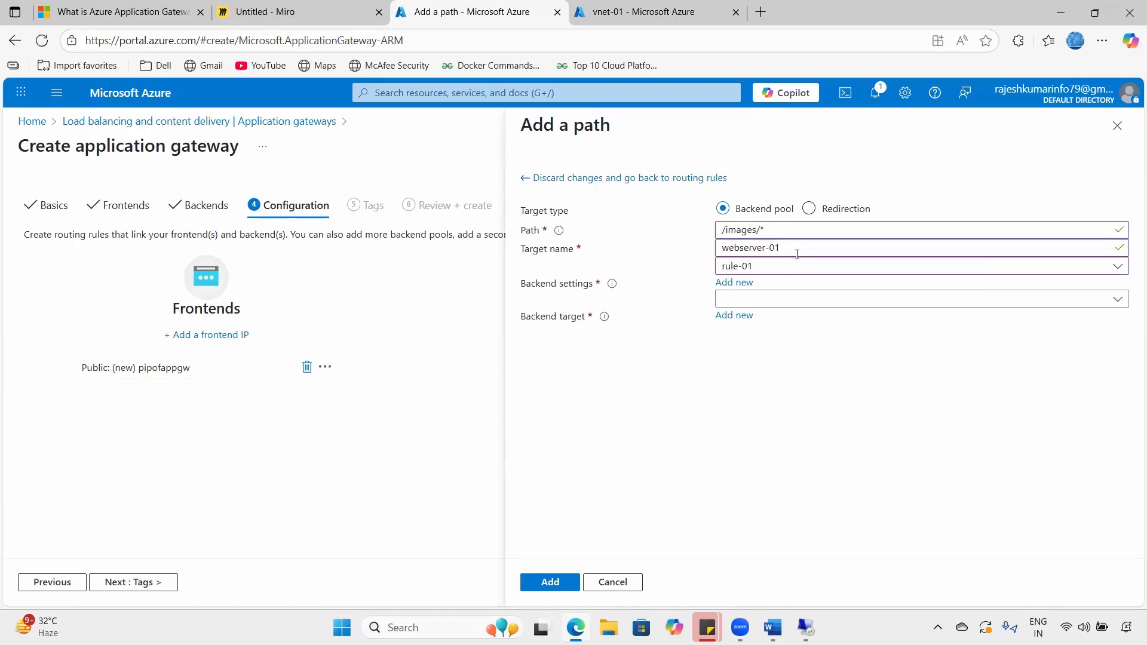
pyautogui.moveTo(796, 253); pyautogui.dragTo(707, 249)
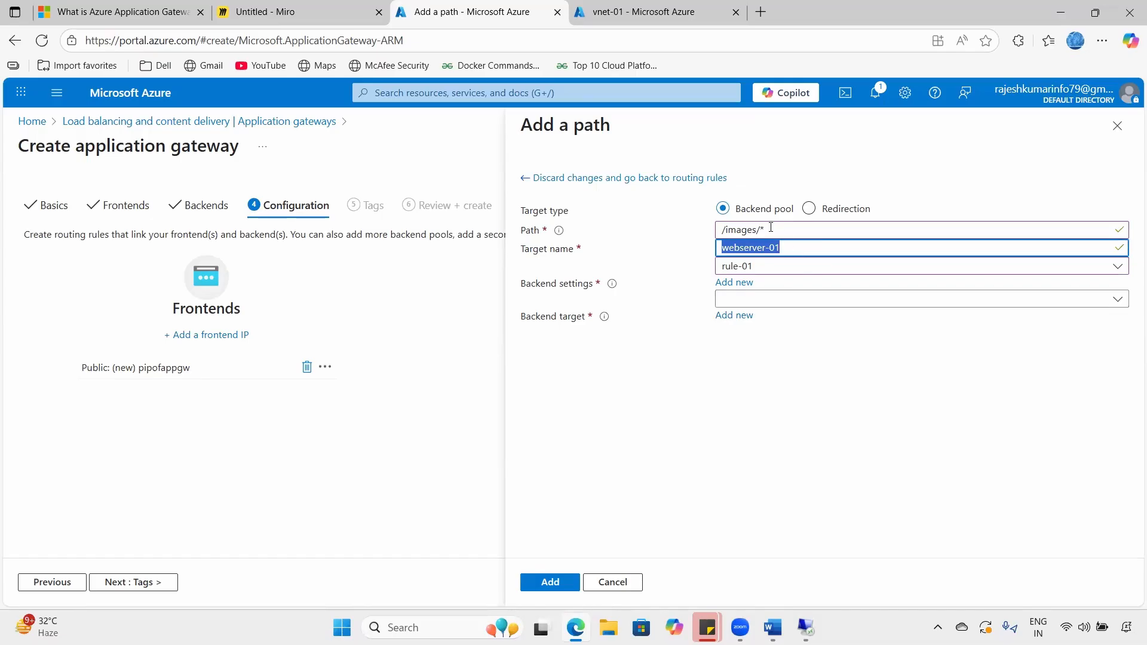
pyautogui.click(741, 368)
pyautogui.click(744, 298)
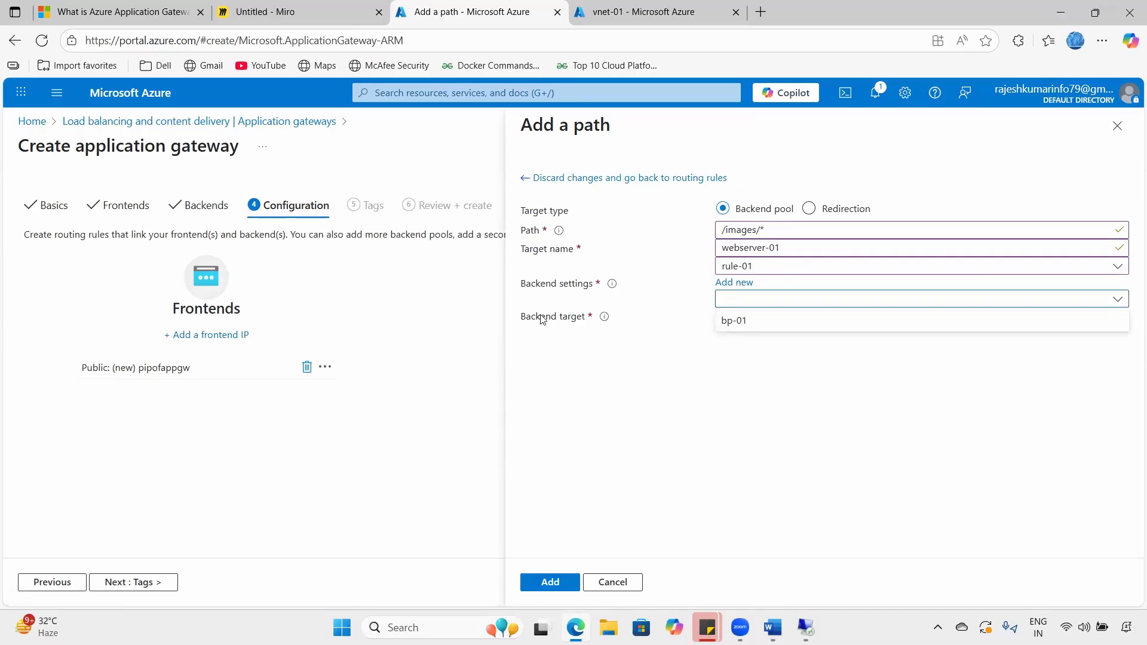
pyautogui.click(753, 324)
pyautogui.moveTo(755, 303); pyautogui.dragTo(725, 302)
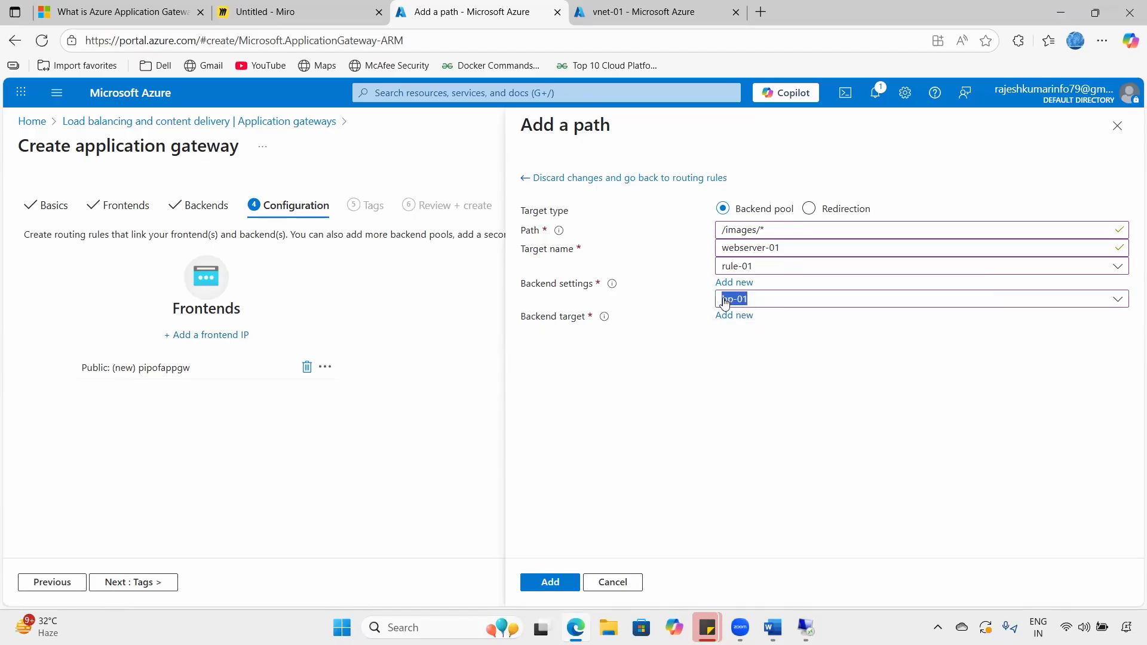
# - Check the web server interfaces among vnet-01's connected devices, and return to the path form with bp-01 selected as the backend target
pyautogui.click(668, 6)
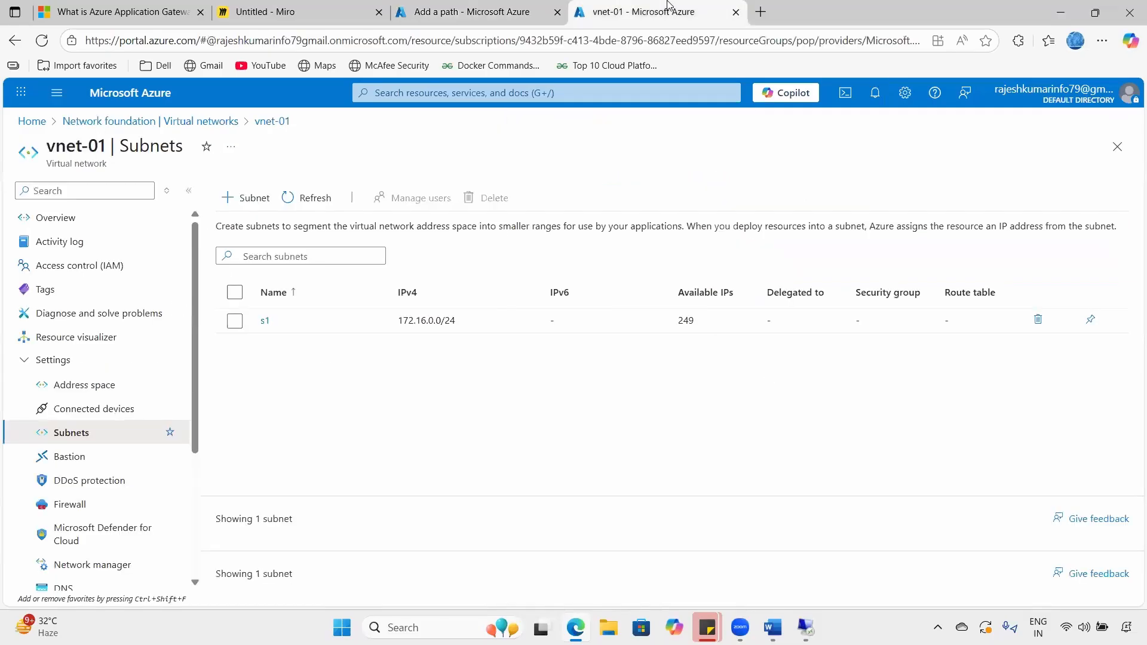
pyautogui.click(78, 408)
pyautogui.moveTo(362, 331); pyautogui.dragTo(277, 331)
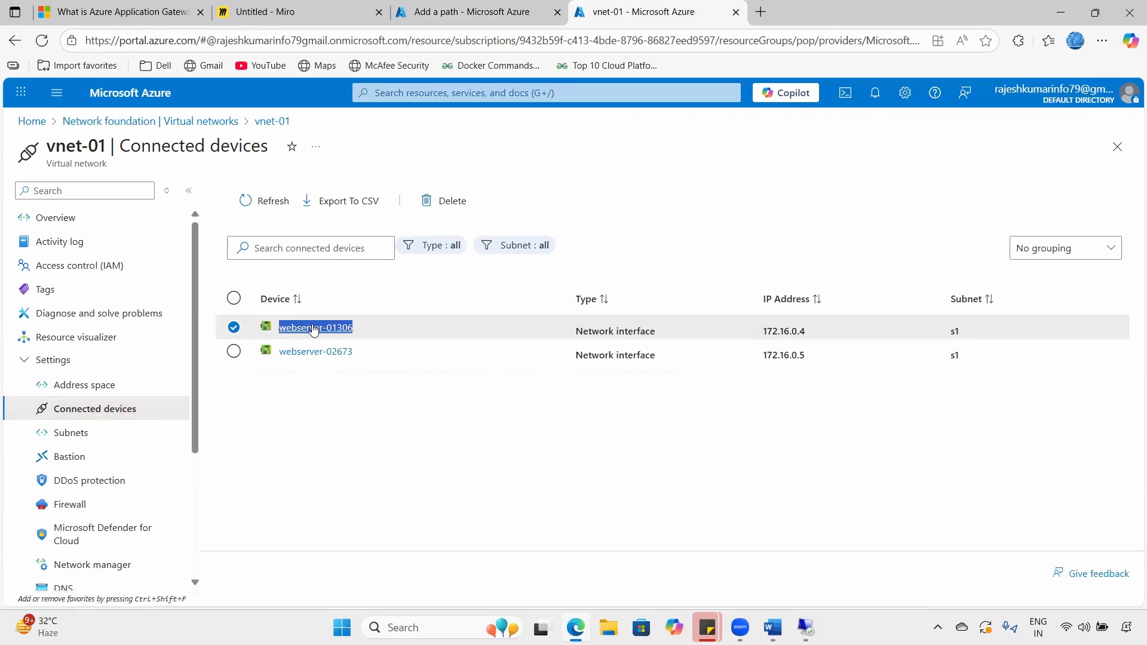
pyautogui.click(472, 12)
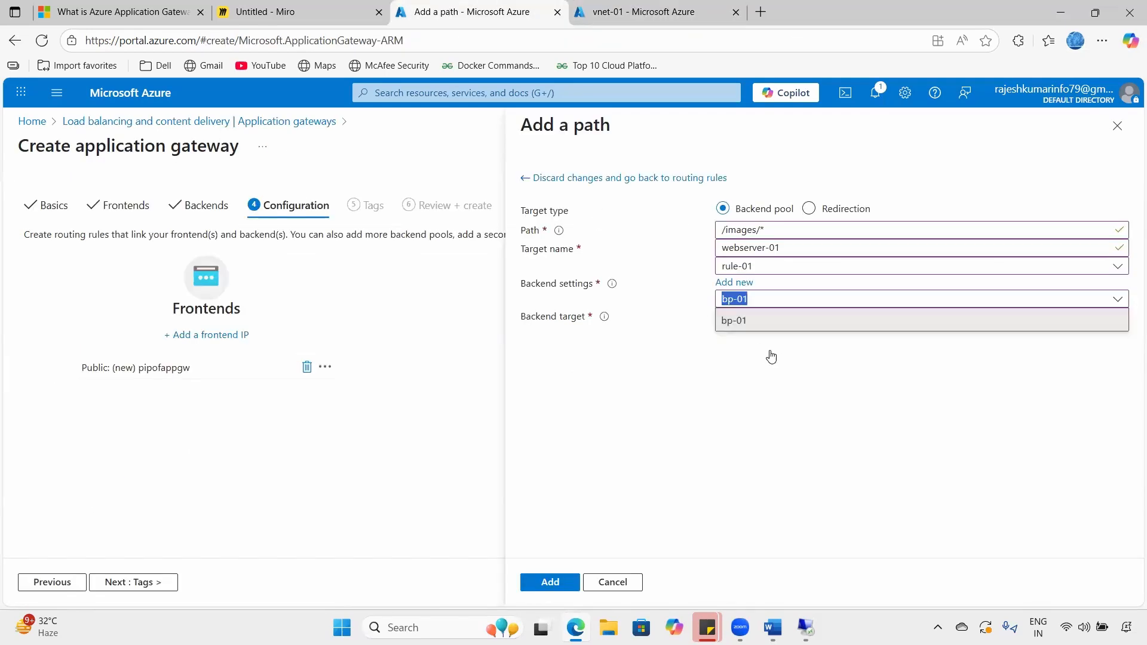
pyautogui.click(741, 321)
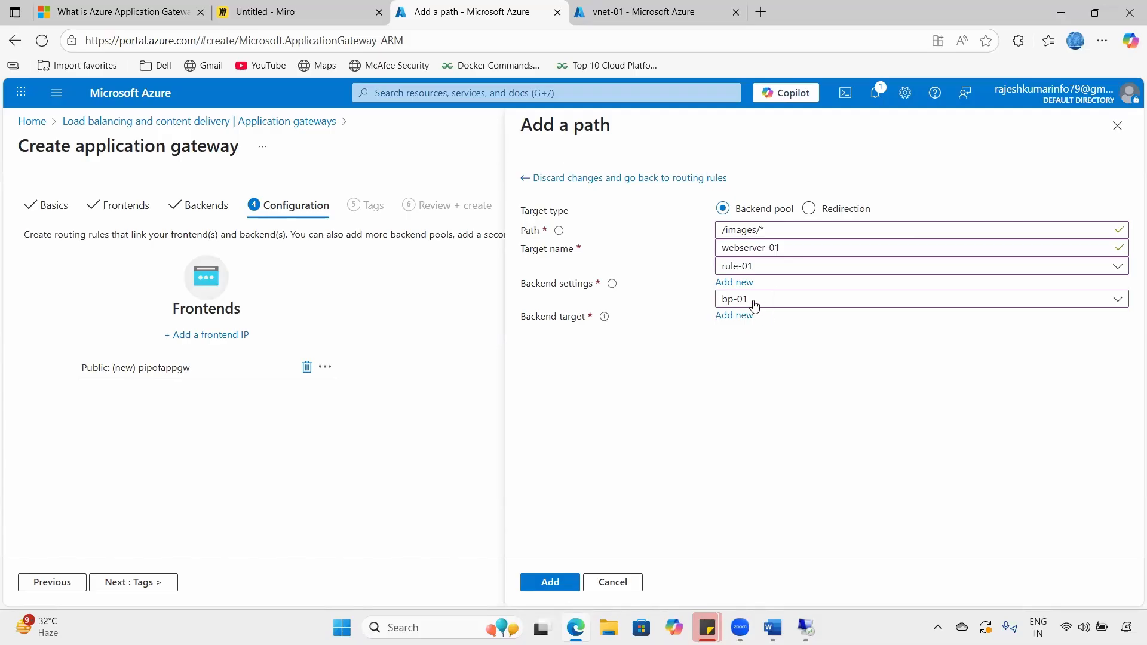
# - Add the /images/* path for webserver-01 to the routing rule's path-based rules
pyautogui.tripleClick(771, 231)
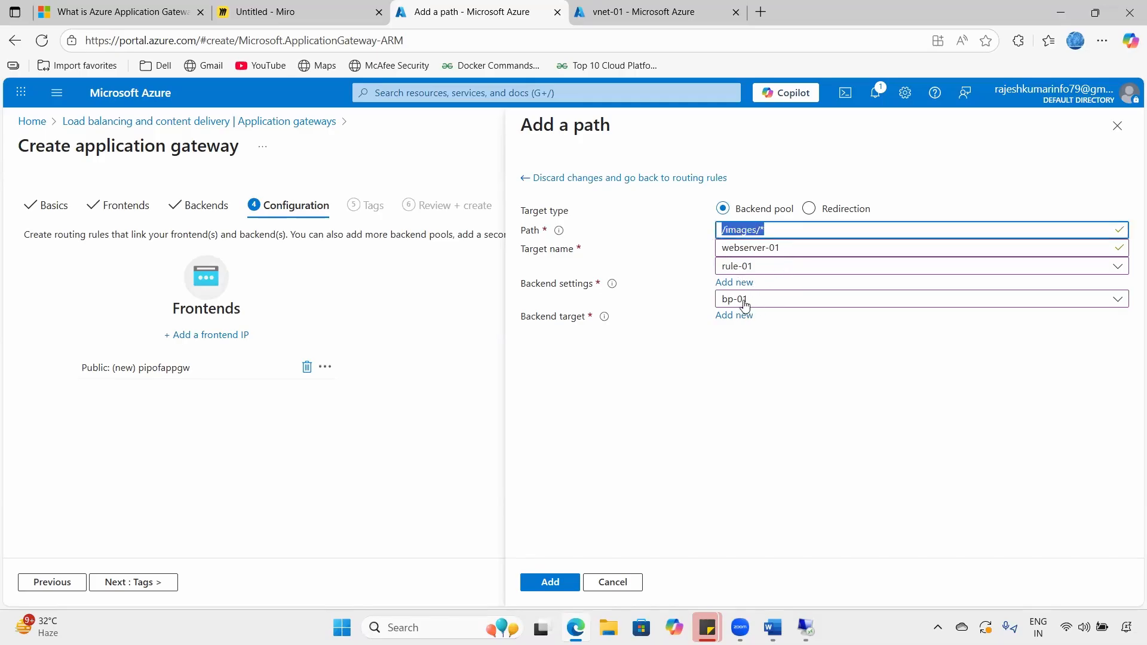
pyautogui.click(566, 584)
pyautogui.scroll(-2, 743, 472)
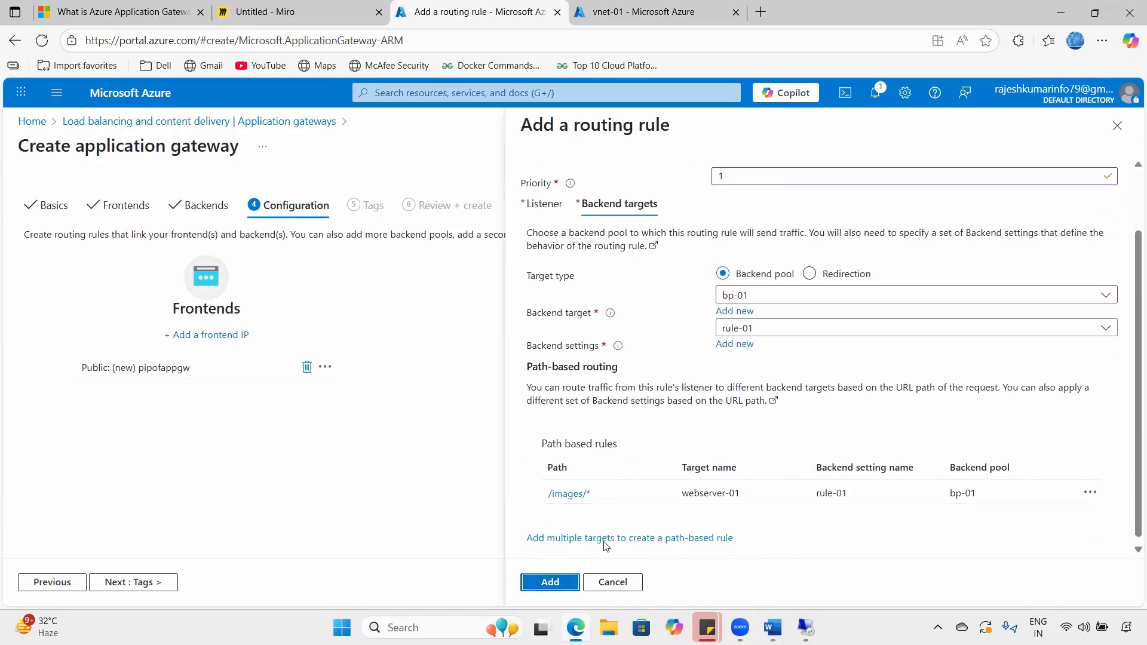
# - Start another path-based target and set its path to /videos/*, checking the videos folder name on the remote web server
pyautogui.click(559, 536)
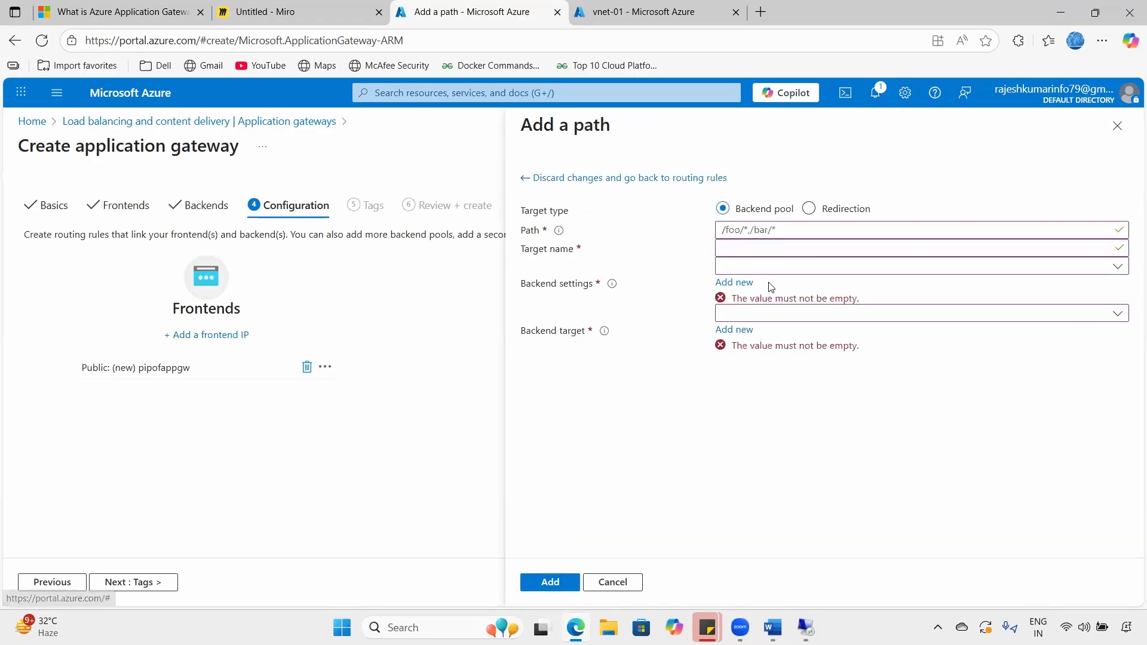
pyautogui.click(776, 235)
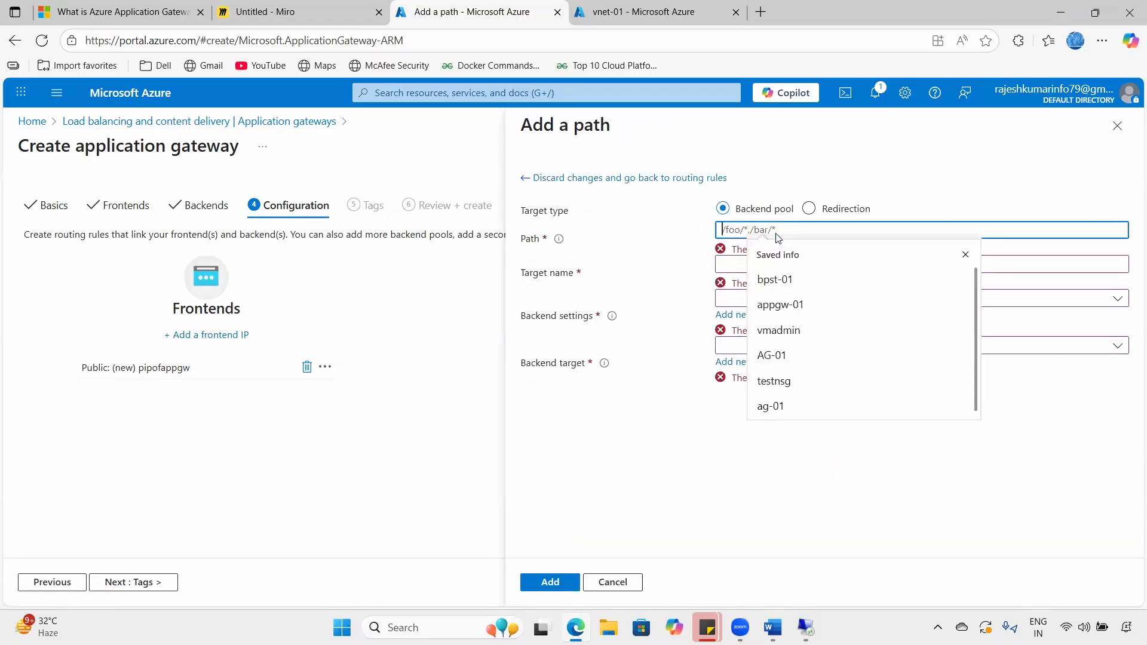
pyautogui.write('/videos')
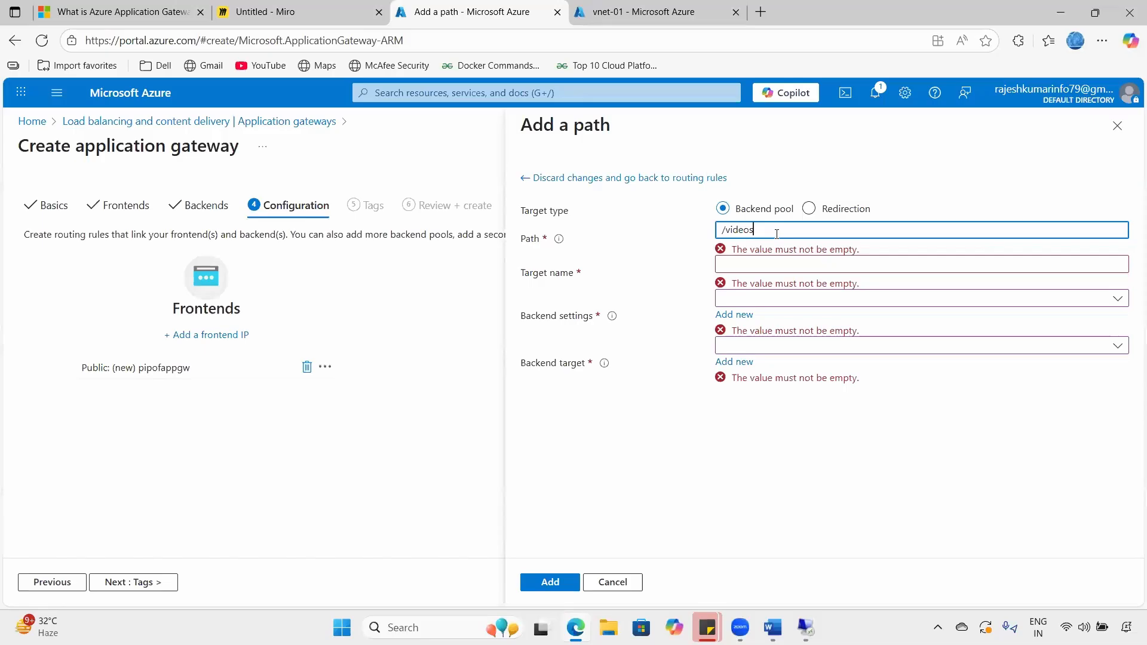
pyautogui.press('BackSpace')
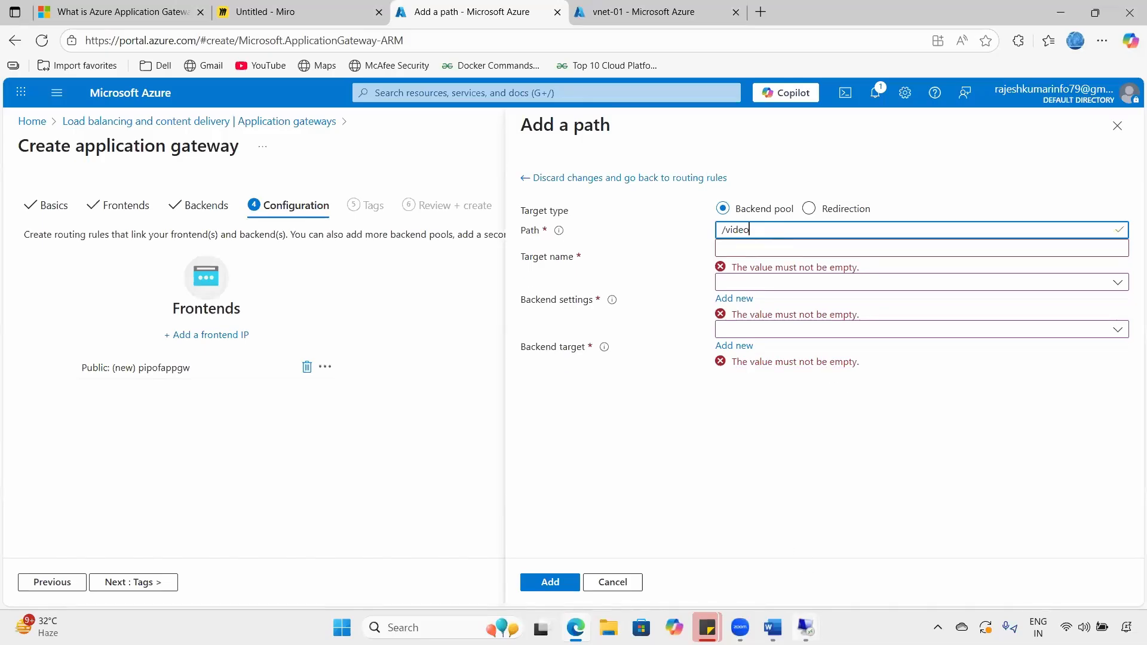
pyautogui.click(806, 624)
pyautogui.click(846, 559)
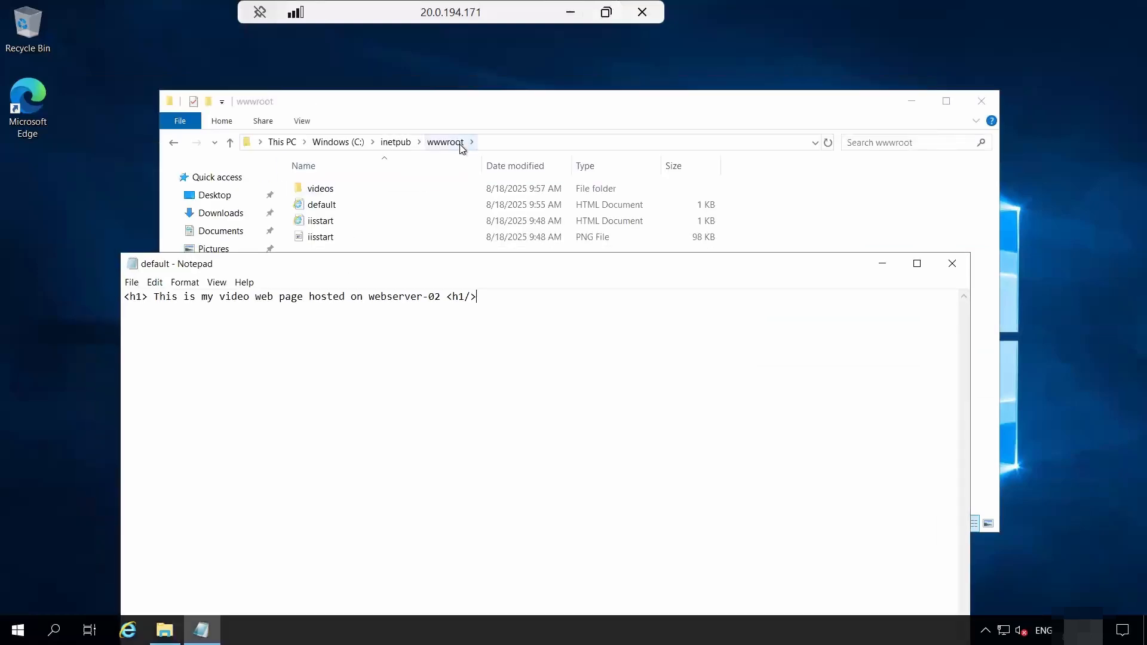
pyautogui.click(350, 190)
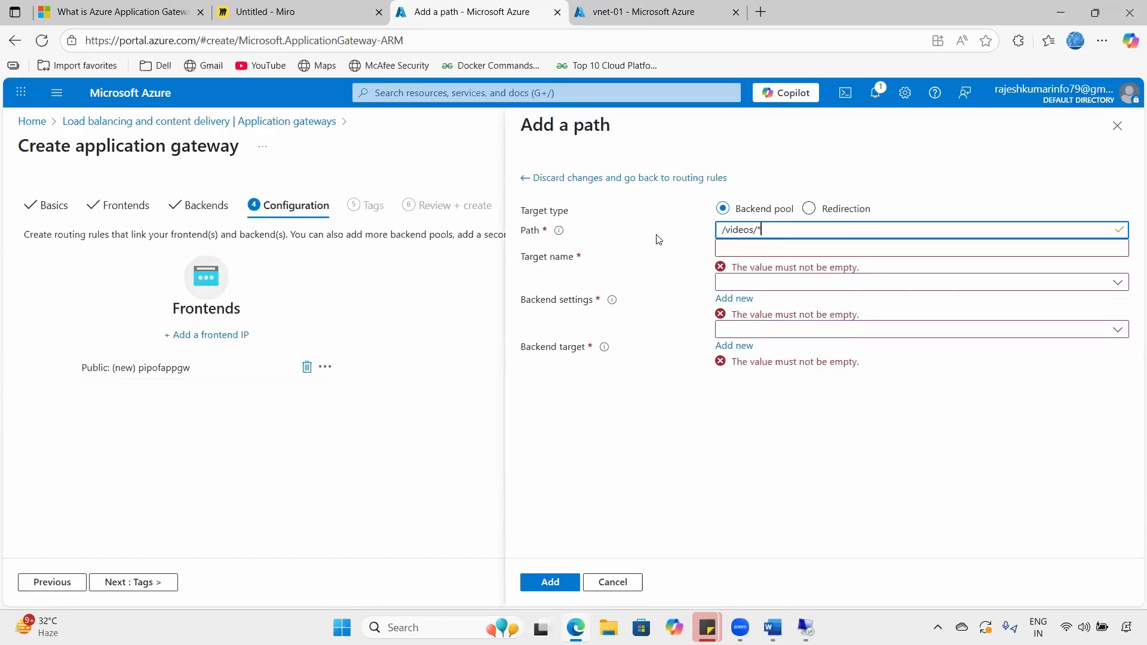
# - Name the /videos/* path's target webserver-02 and select rule-01 as its backend setting
pyautogui.click(745, 249)
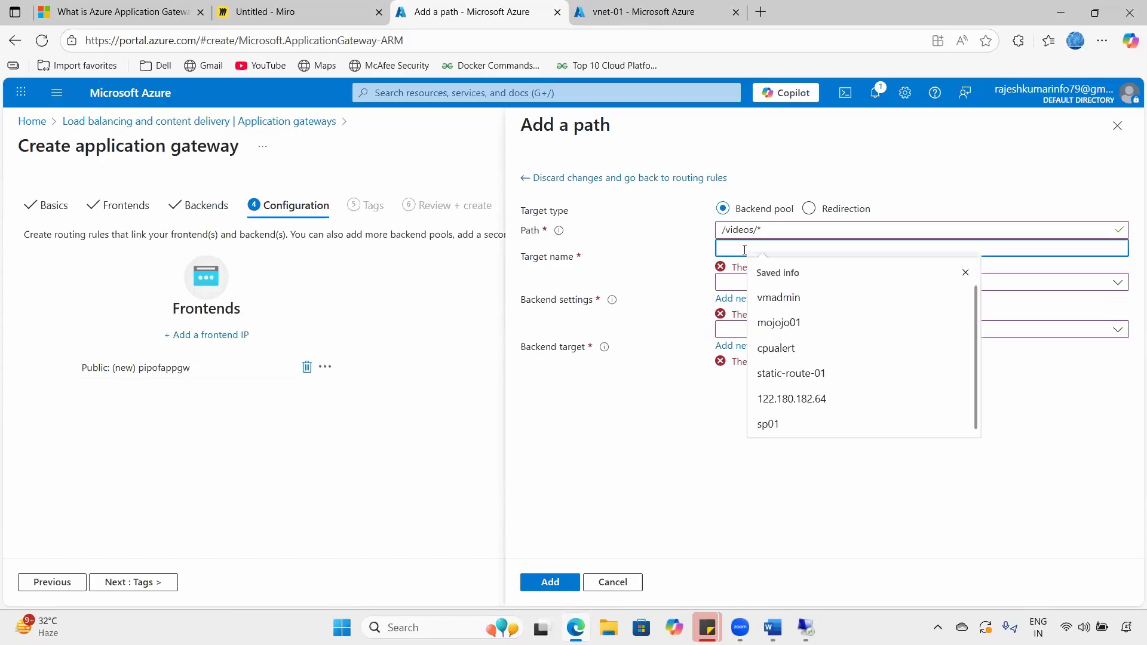
pyautogui.write('webserver-02')
pyautogui.click(689, 236)
pyautogui.click(655, 233)
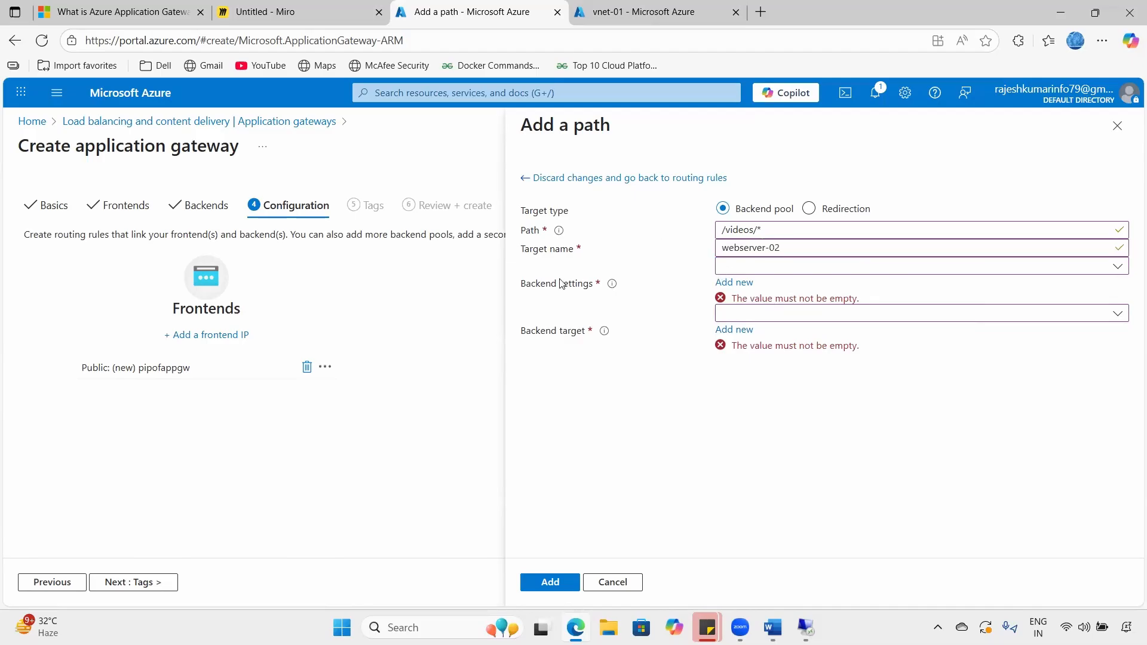
pyautogui.click(759, 266)
pyautogui.click(748, 289)
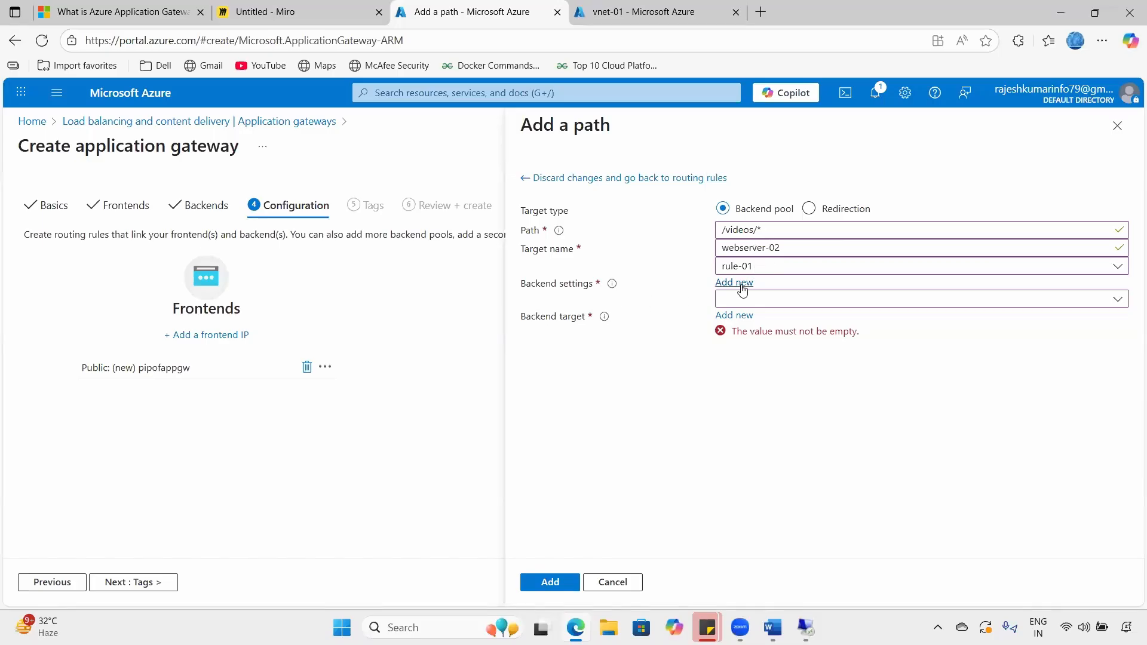
# - Choose bp-01 as the /videos/* path's backend target and add the path to the routing rule
pyautogui.click(782, 299)
pyautogui.click(741, 323)
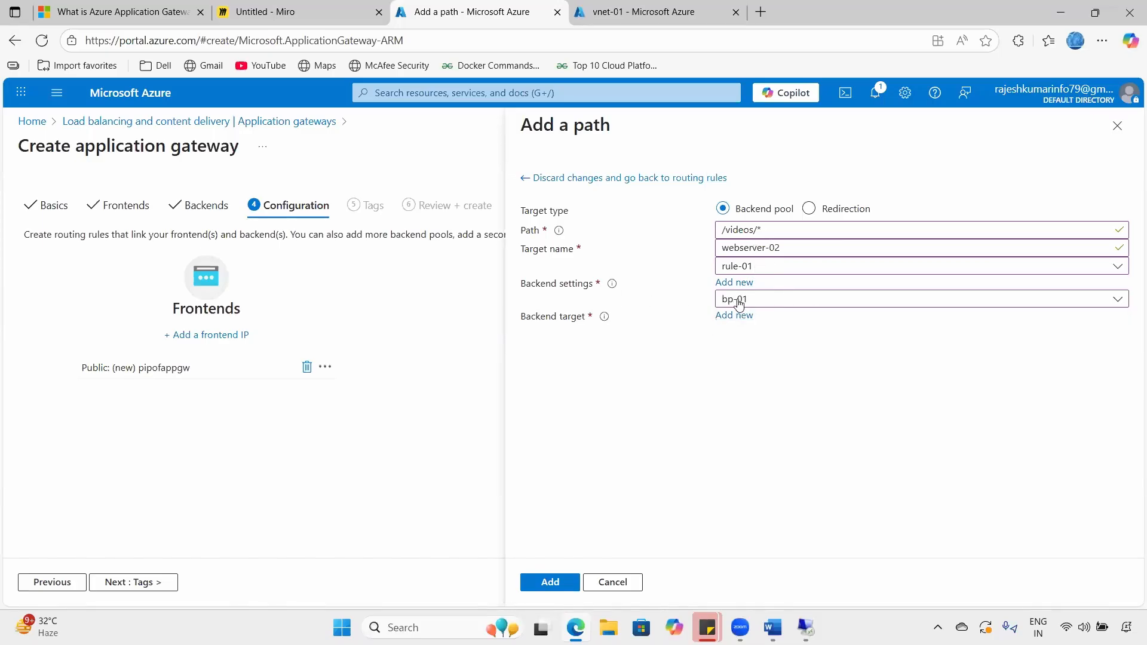
pyautogui.moveTo(770, 302); pyautogui.dragTo(719, 300)
pyautogui.click(745, 401)
pyautogui.click(720, 299)
pyautogui.moveTo(767, 231); pyautogui.dragTo(765, 304)
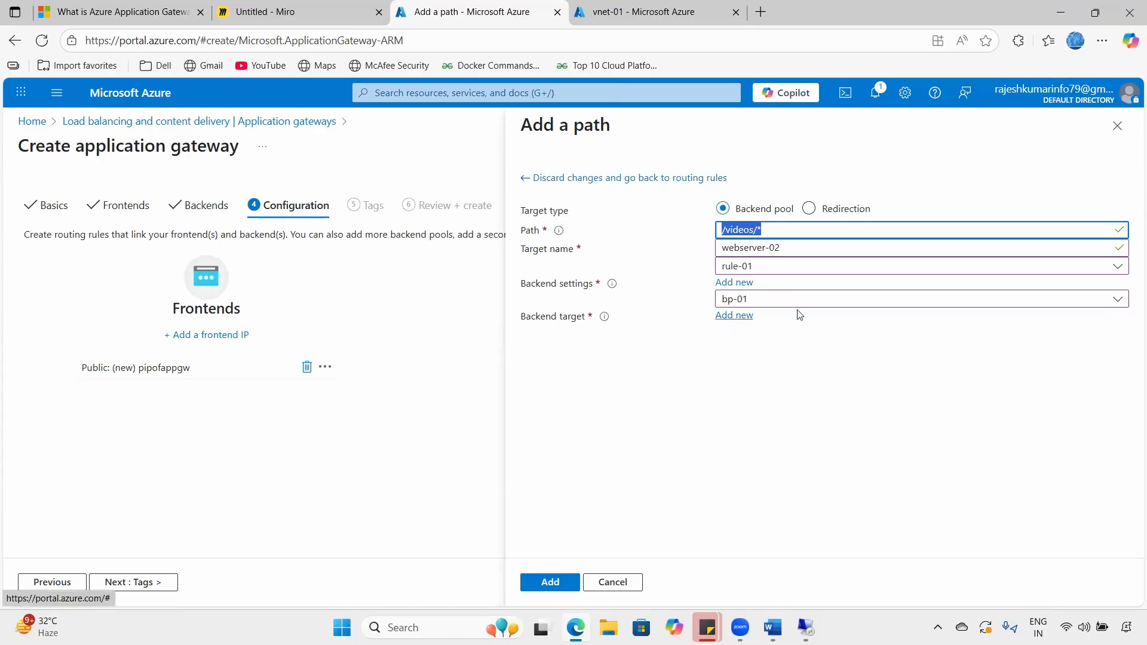
pyautogui.moveTo(544, 127); pyautogui.dragTo(710, 235)
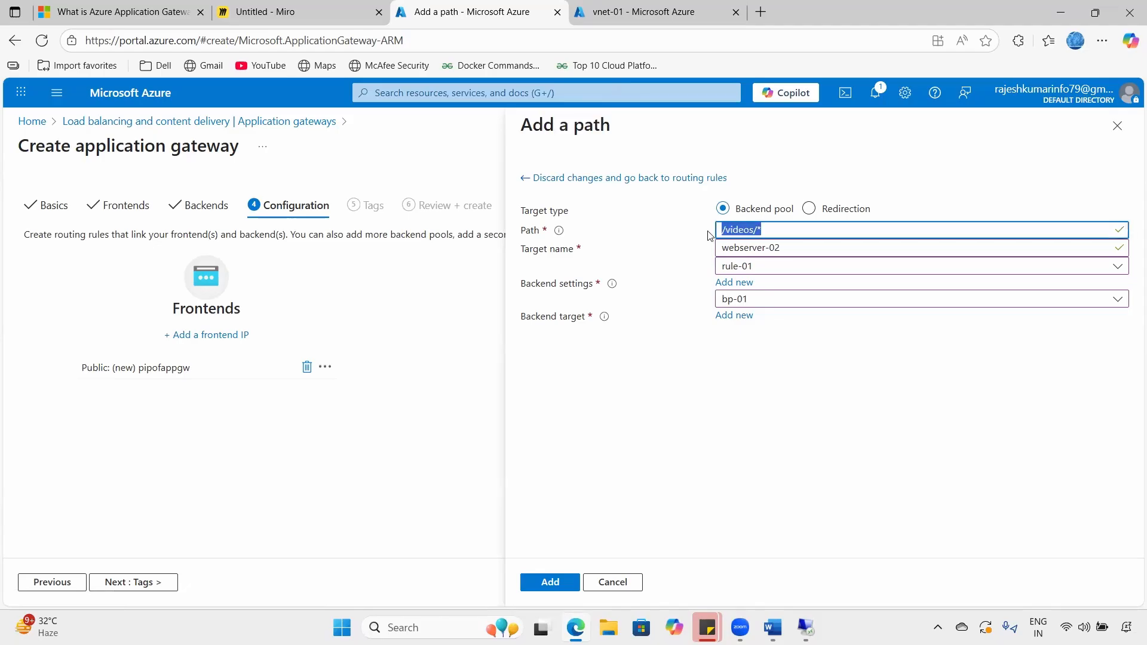
pyautogui.click(550, 582)
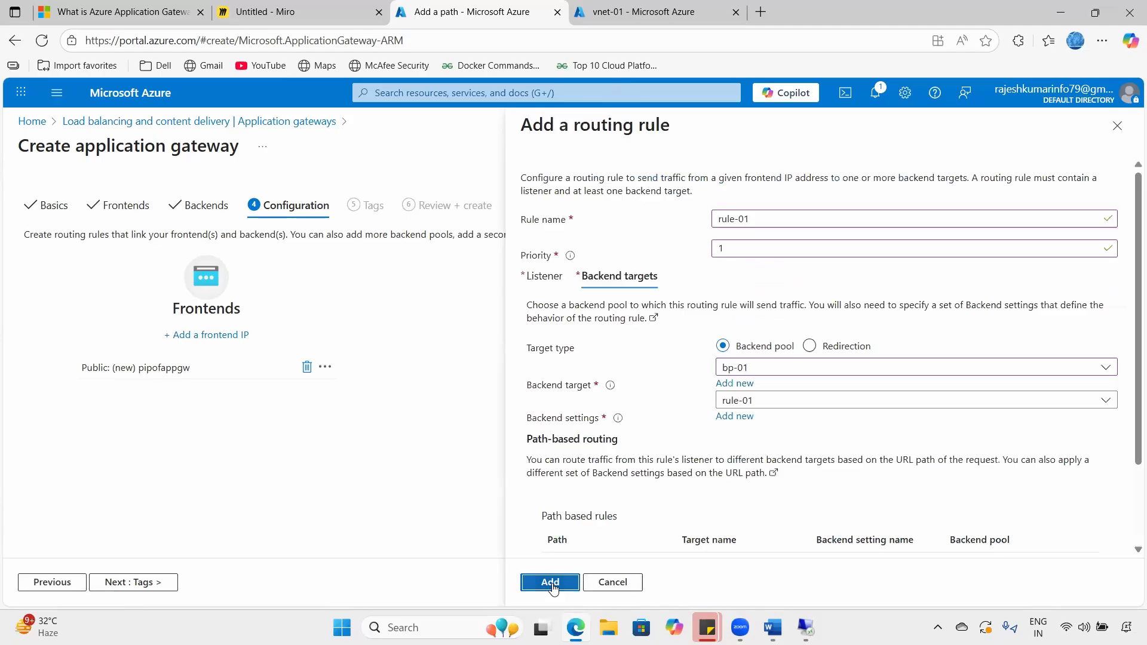
# - Review the path-based rules and listener settings of rule-01, and add the routing rule to the gateway configuration
pyautogui.scroll(-3, 680, 487)
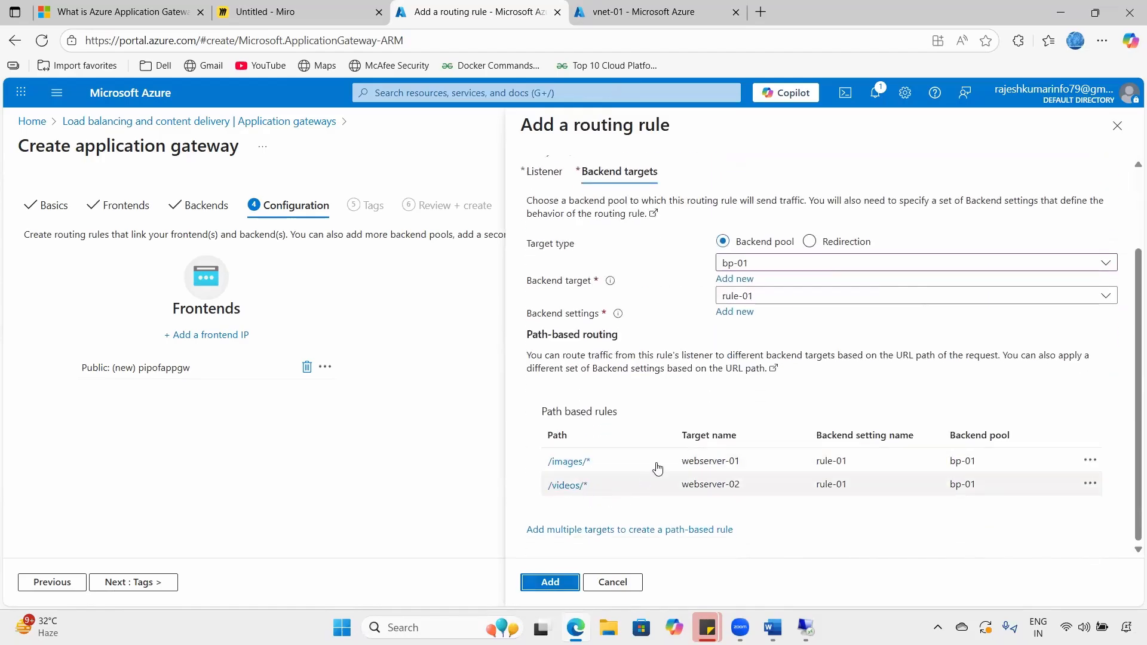
pyautogui.scroll(3, 660, 466)
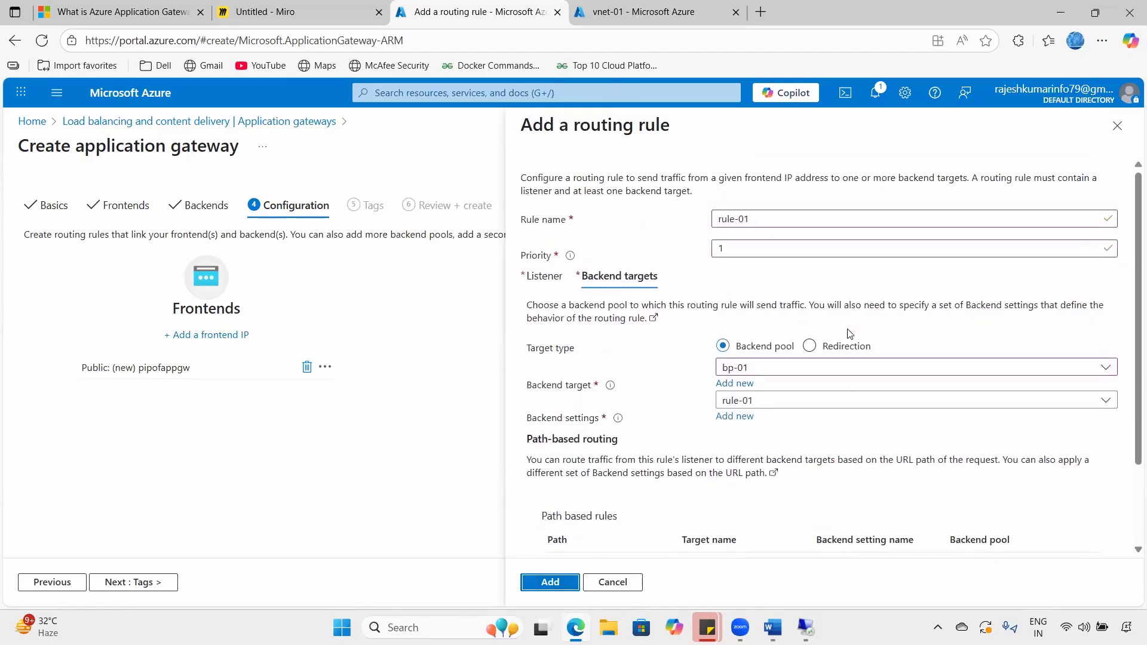
pyautogui.click(544, 277)
pyautogui.scroll(-2, 753, 411)
pyautogui.click(550, 582)
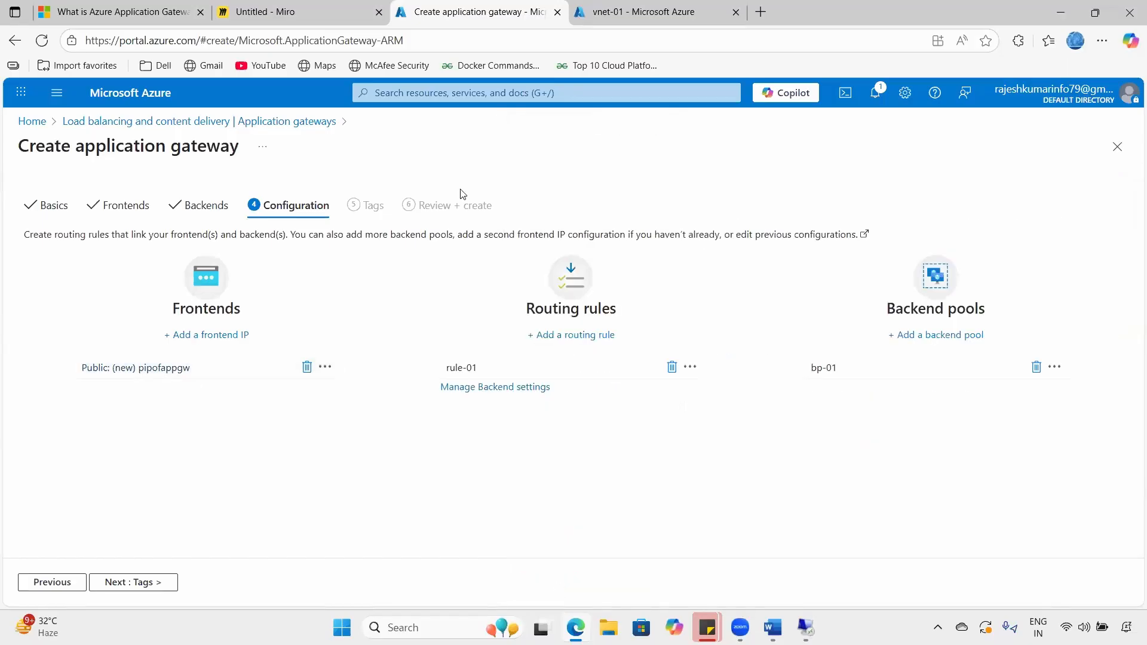
pyautogui.moveTo(151, 318); pyautogui.dragTo(186, 290)
pyautogui.moveTo(495, 302); pyautogui.dragTo(534, 290)
pyautogui.moveTo(447, 399)
pyautogui.mouseDown()
pyautogui.moveTo(562, 388)
pyautogui.moveTo(425, 420)
pyautogui.moveTo(506, 421)
pyautogui.moveTo(550, 400)
pyautogui.mouseUp()
pyautogui.moveTo(141, 407); pyautogui.dragTo(205, 376)
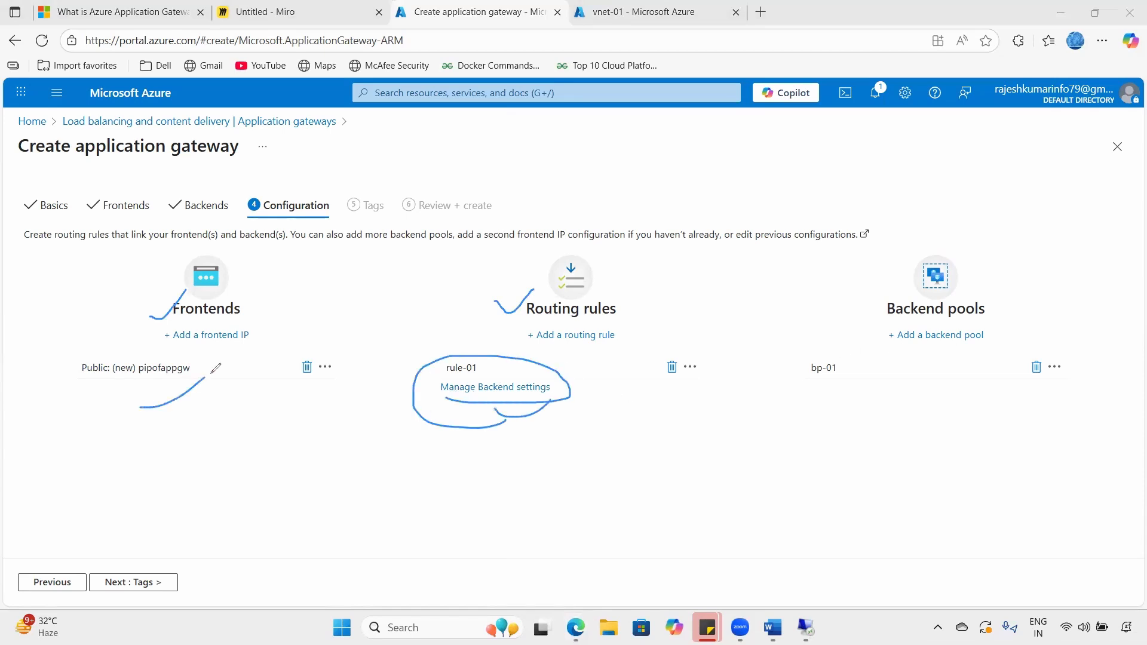
pyautogui.moveTo(836, 355)
pyautogui.mouseDown()
pyautogui.moveTo(868, 368)
pyautogui.moveTo(840, 344)
pyautogui.mouseUp()
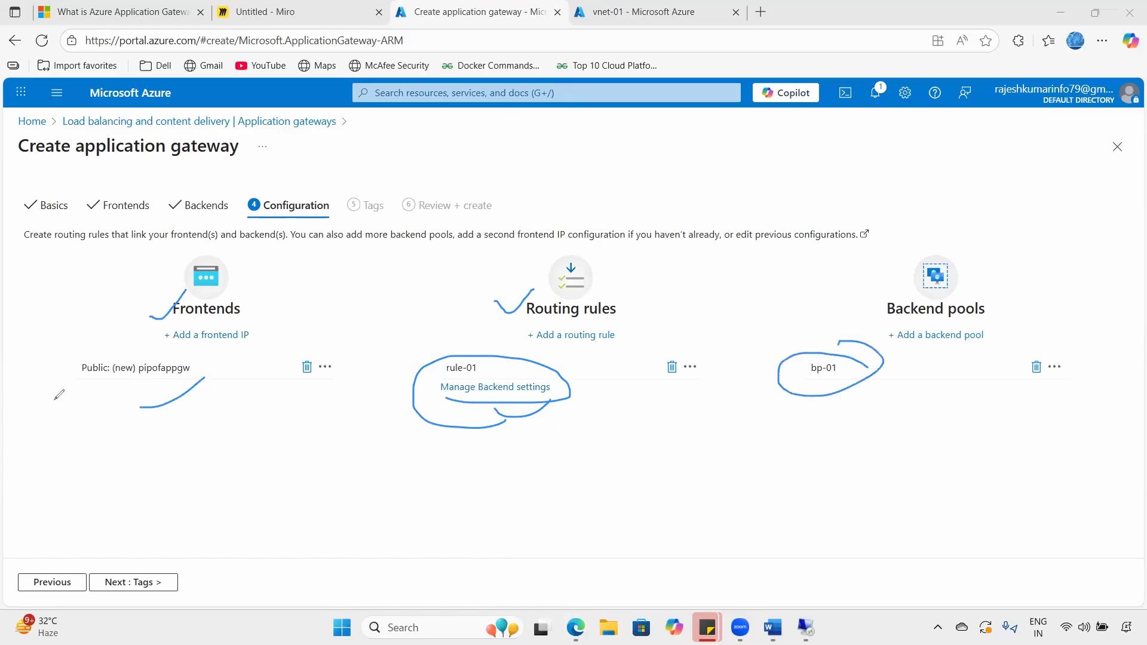
# - Leave the tags empty, continue to the final review and create the application gateway
pyautogui.click(130, 583)
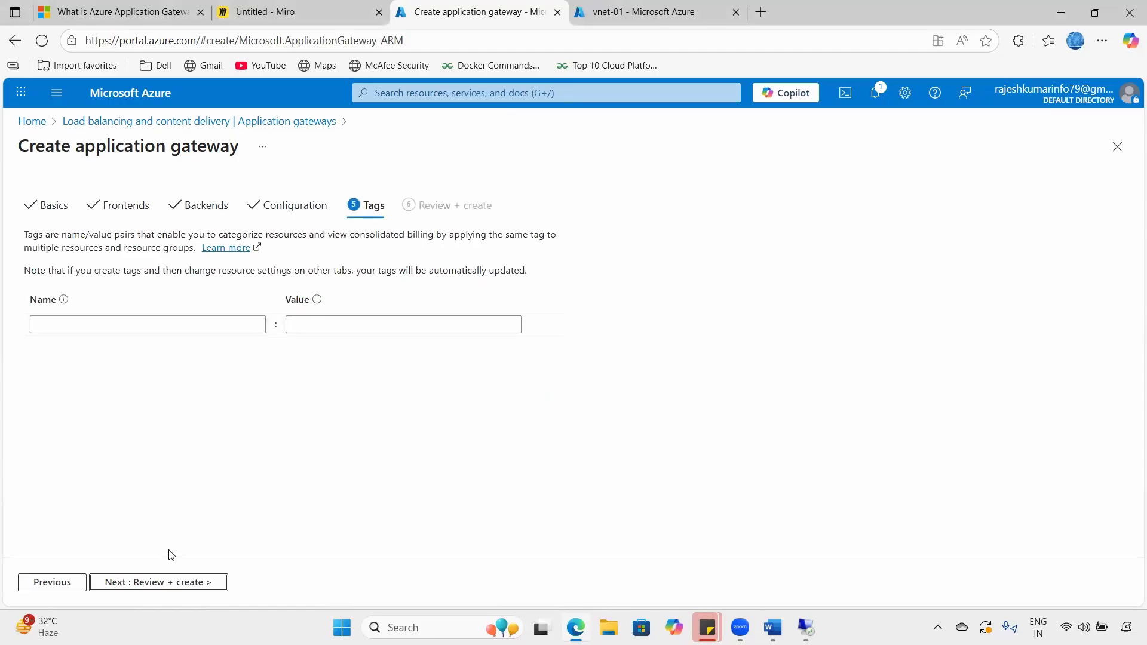
pyautogui.click(160, 584)
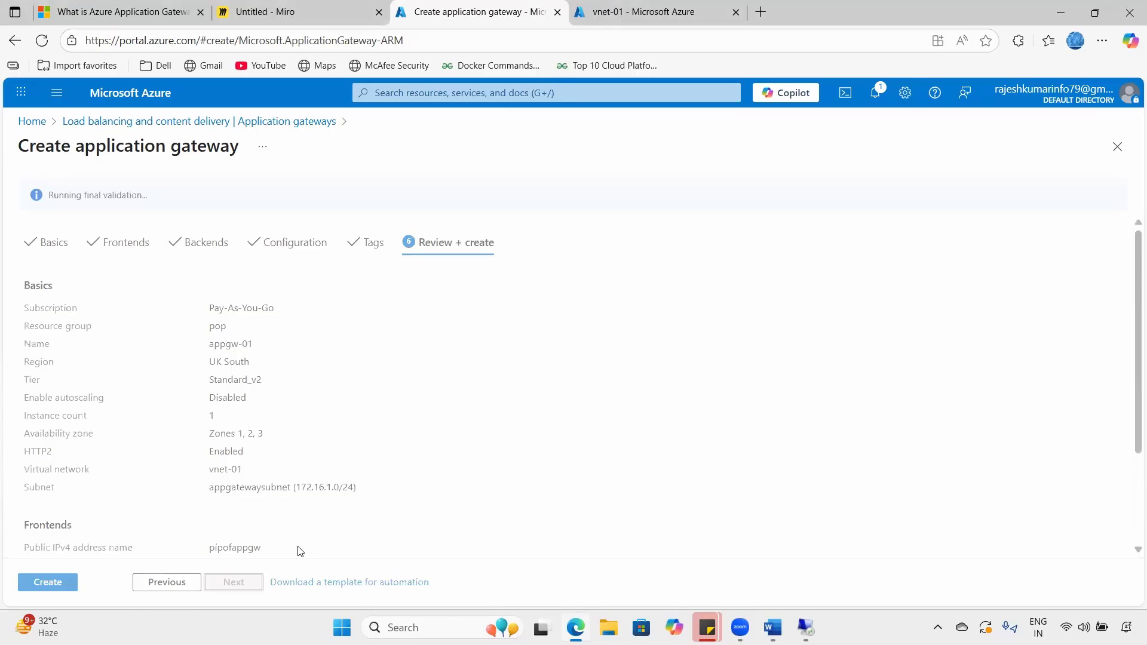
pyautogui.click(48, 589)
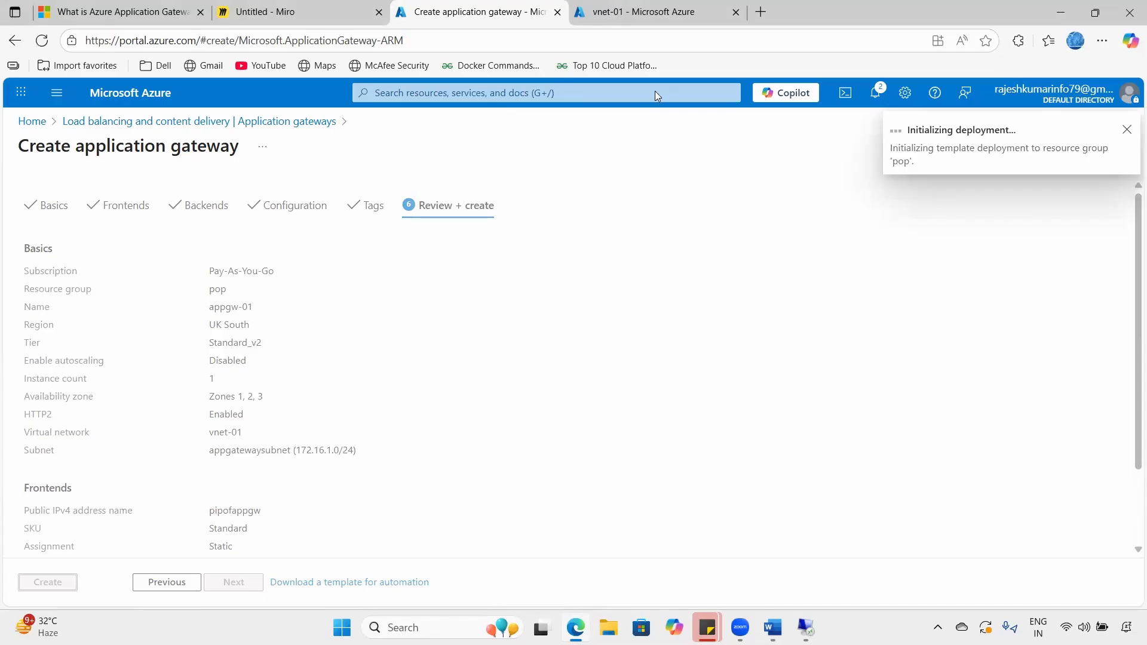
pyautogui.moveTo(215, 395)
pyautogui.mouseDown()
pyautogui.moveTo(270, 393)
pyautogui.moveTo(212, 384)
pyautogui.moveTo(229, 403)
pyautogui.mouseUp()
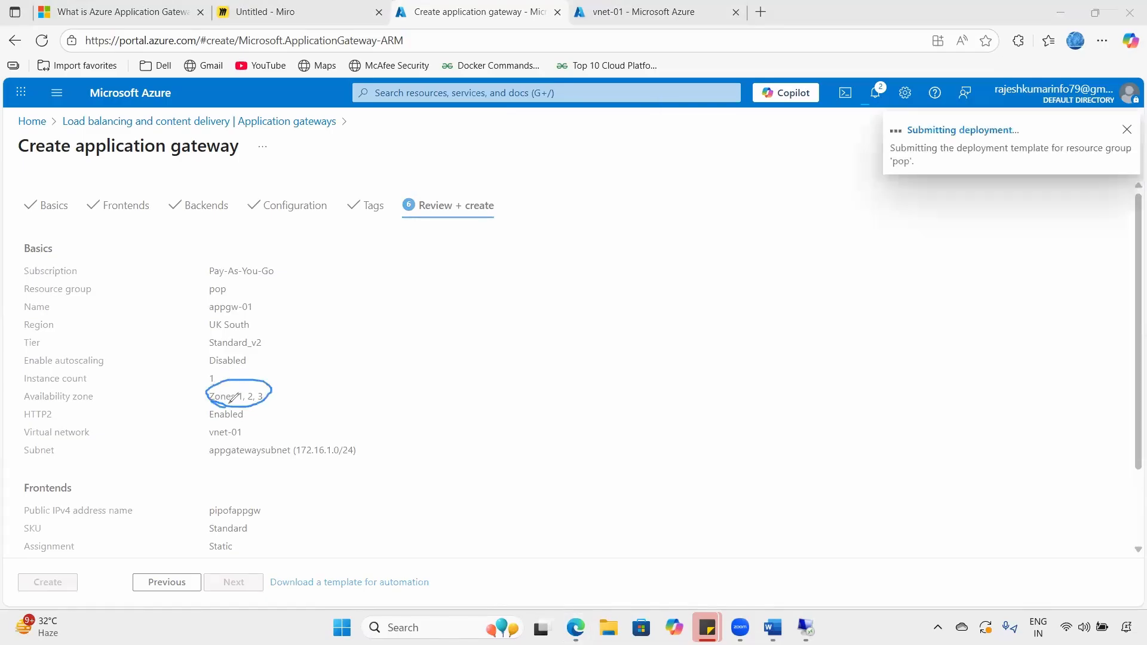
pyautogui.moveTo(90, 395); pyautogui.dragTo(115, 379)
pyautogui.moveTo(237, 402); pyautogui.dragTo(263, 401)
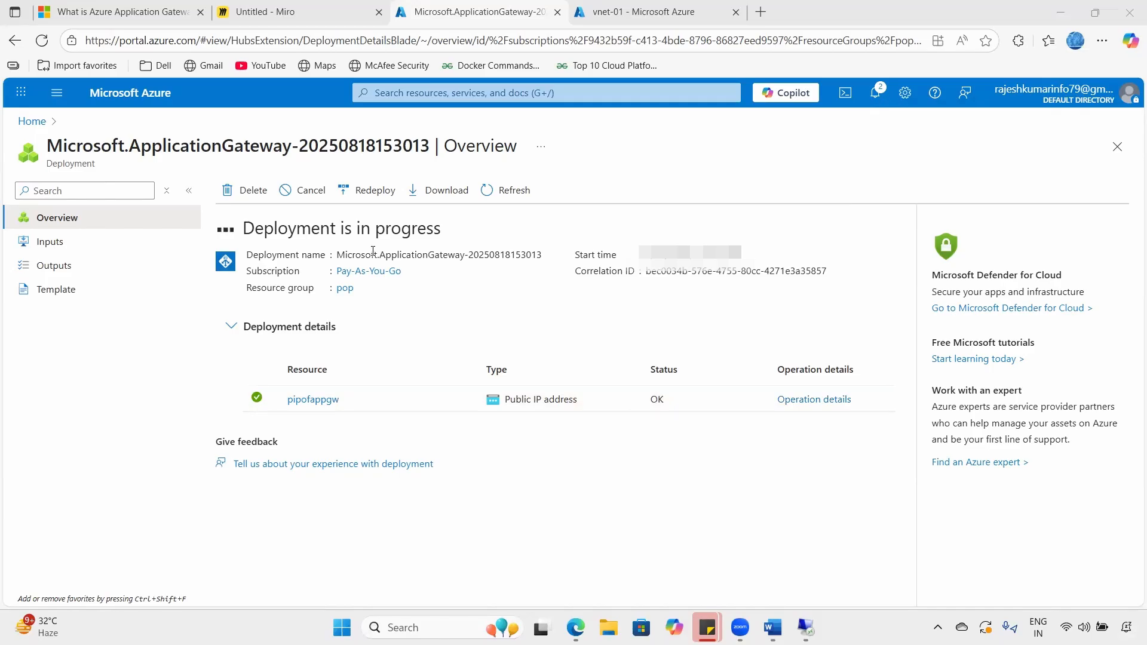
# - Check the deployment notifications and open the overview of application gateway appgw-01
pyautogui.click(876, 93)
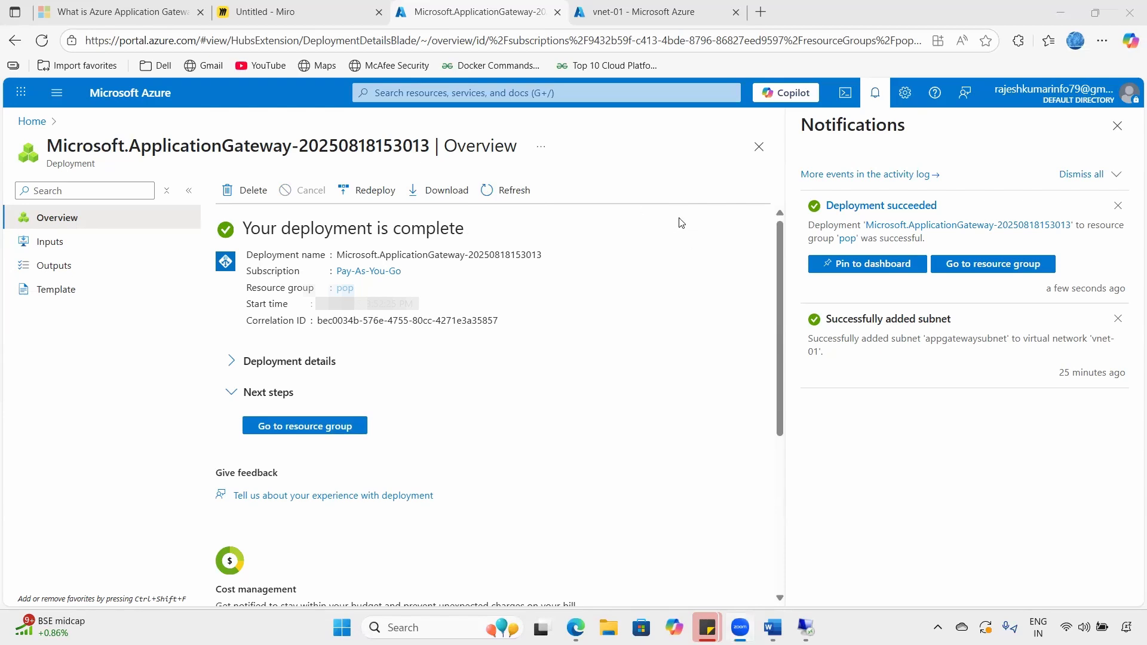
pyautogui.click(874, 95)
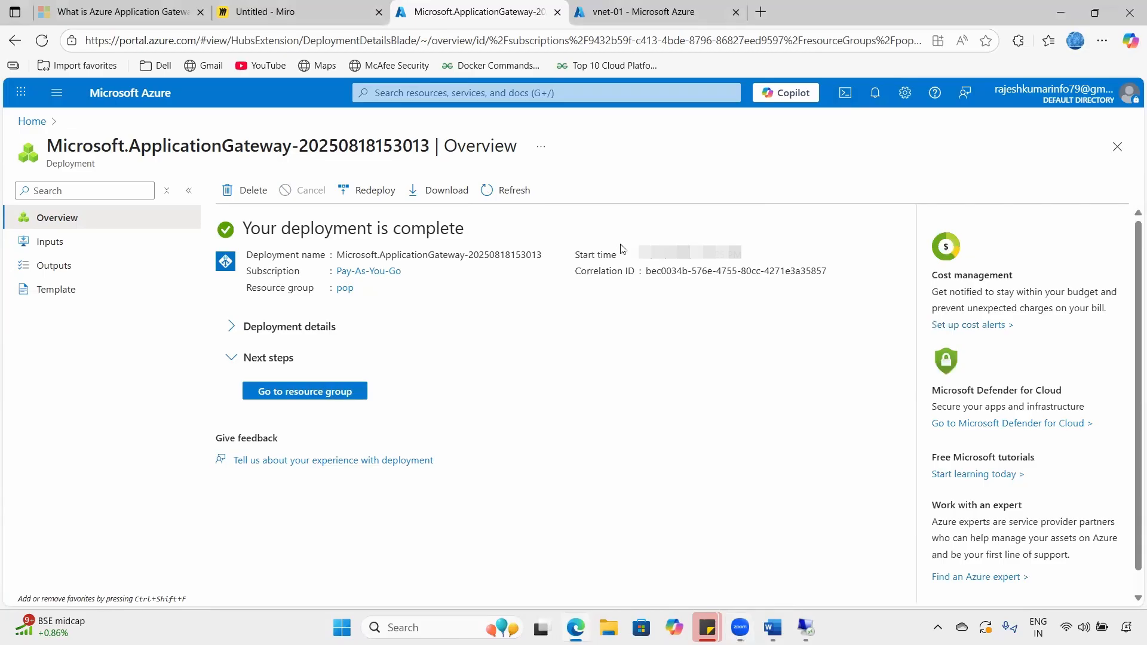
pyautogui.click(157, 100)
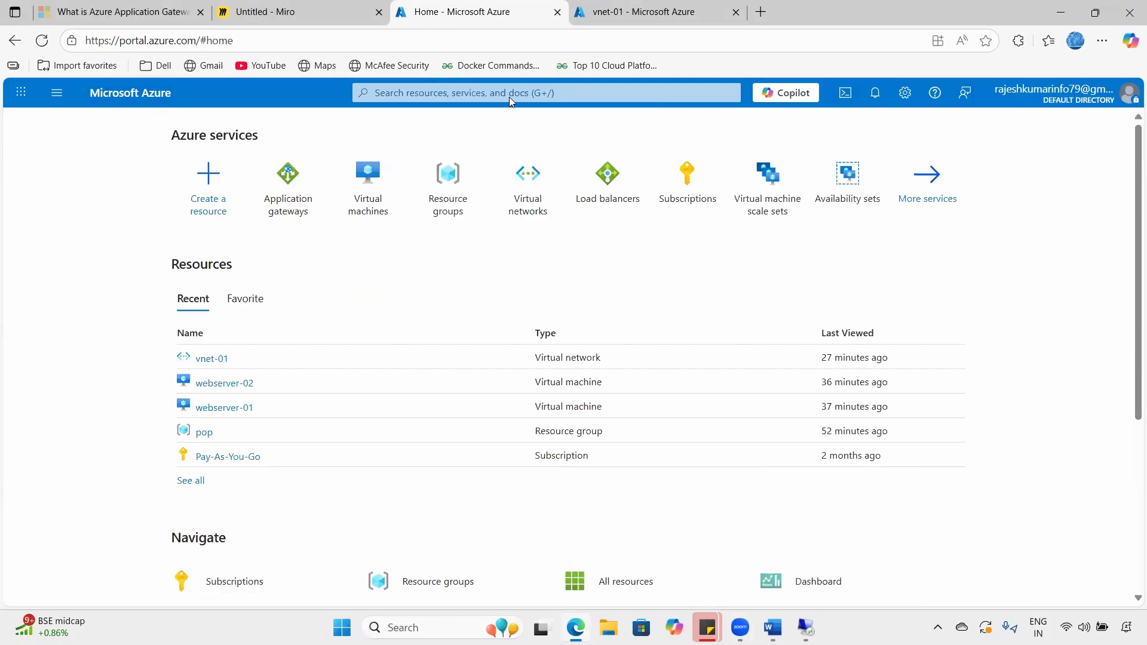
pyautogui.moveTo(376, 209)
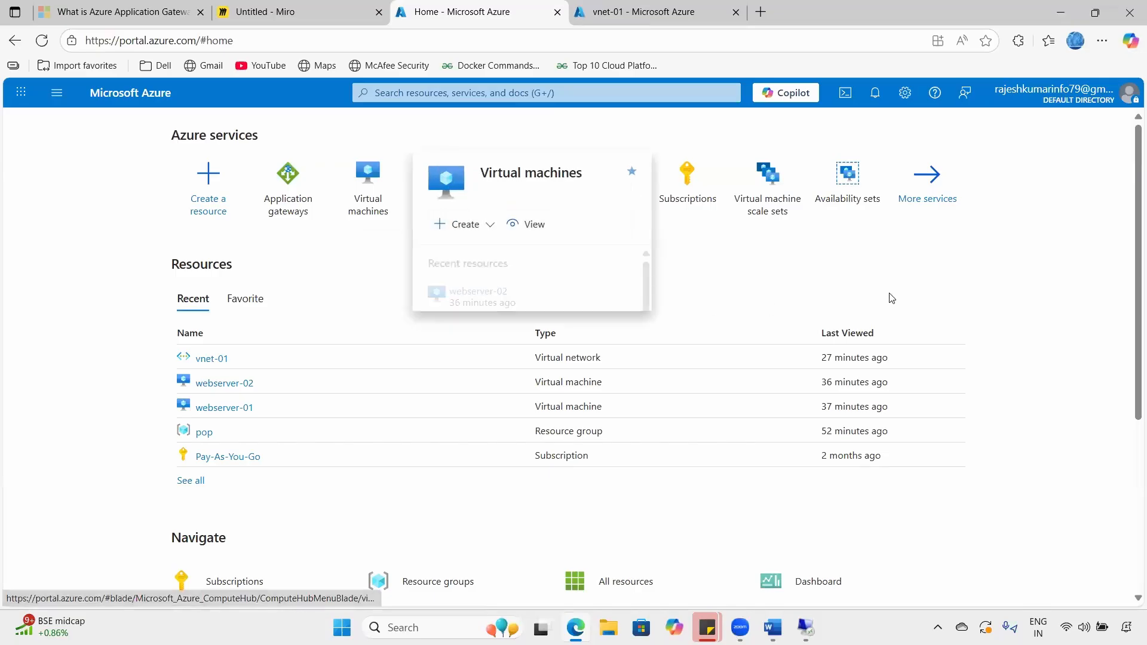
pyautogui.click(282, 200)
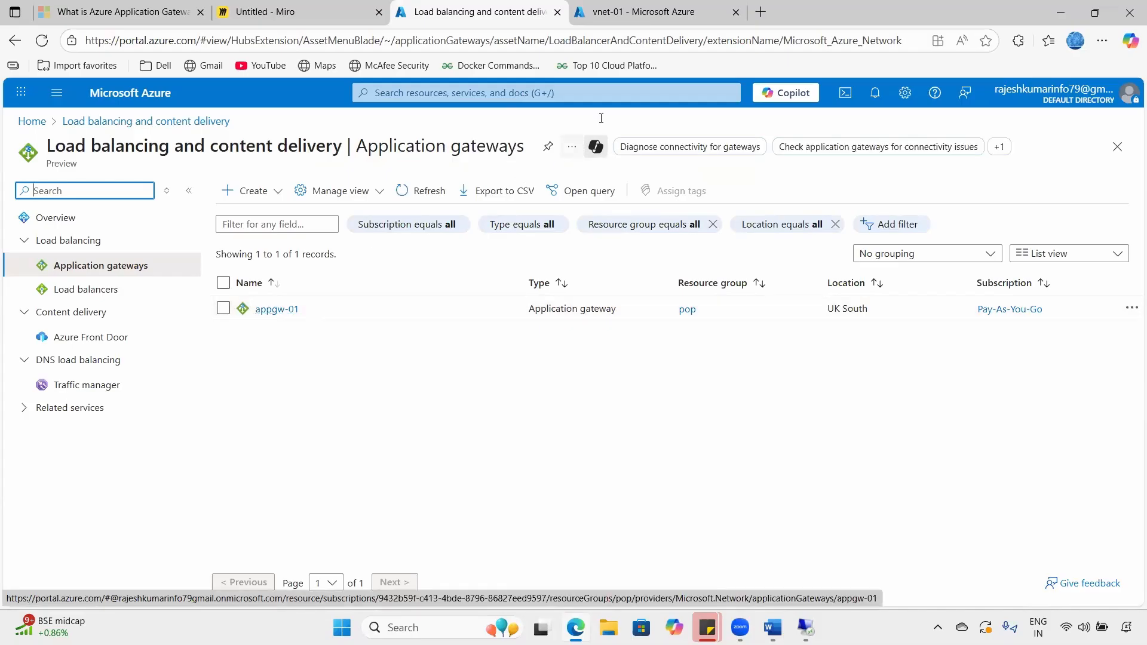
pyautogui.click(282, 311)
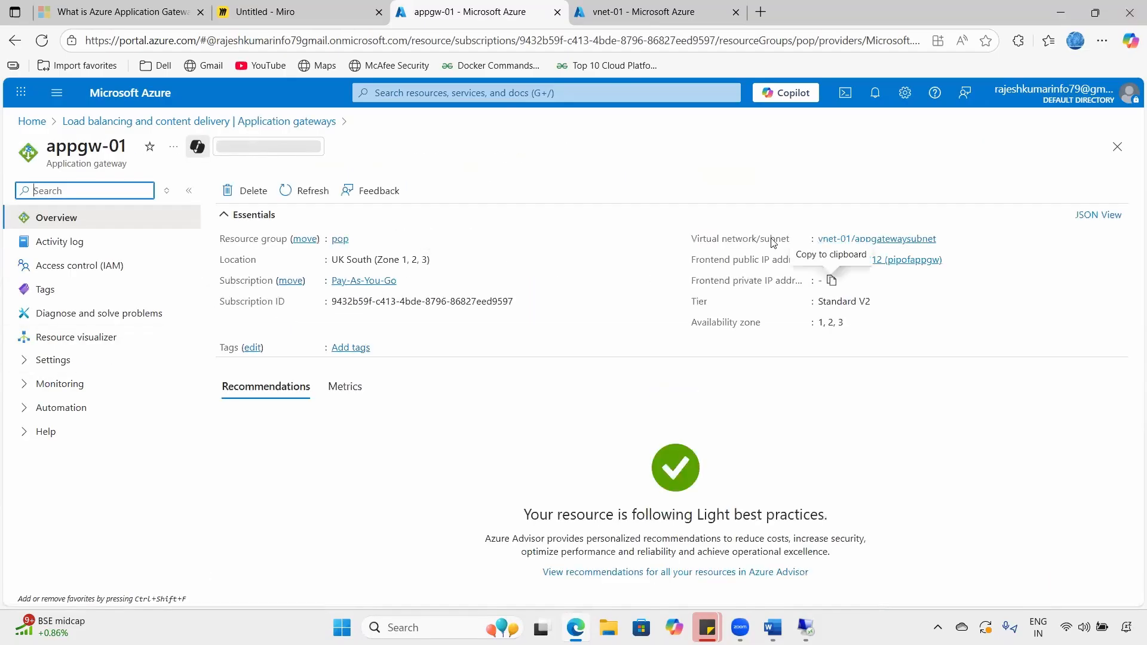
# - Examine appgw-01's virtual network and subnet, frontend public IP address, tier and availability zones
pyautogui.moveTo(696, 239); pyautogui.dragTo(748, 239)
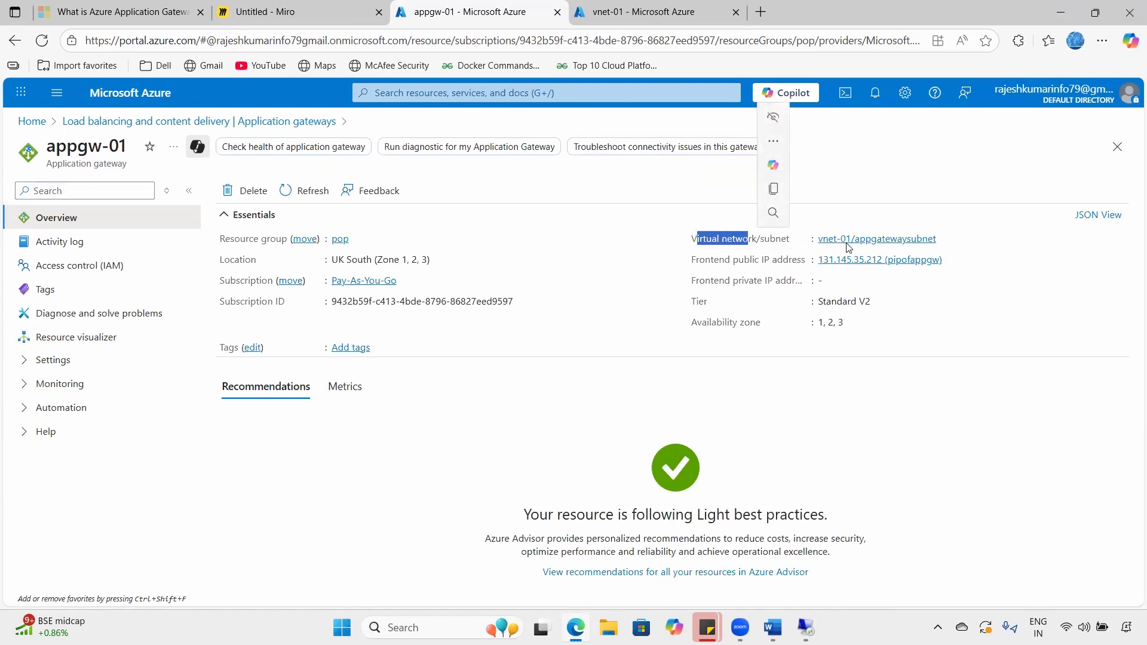
pyautogui.moveTo(765, 240); pyautogui.dragTo(822, 242)
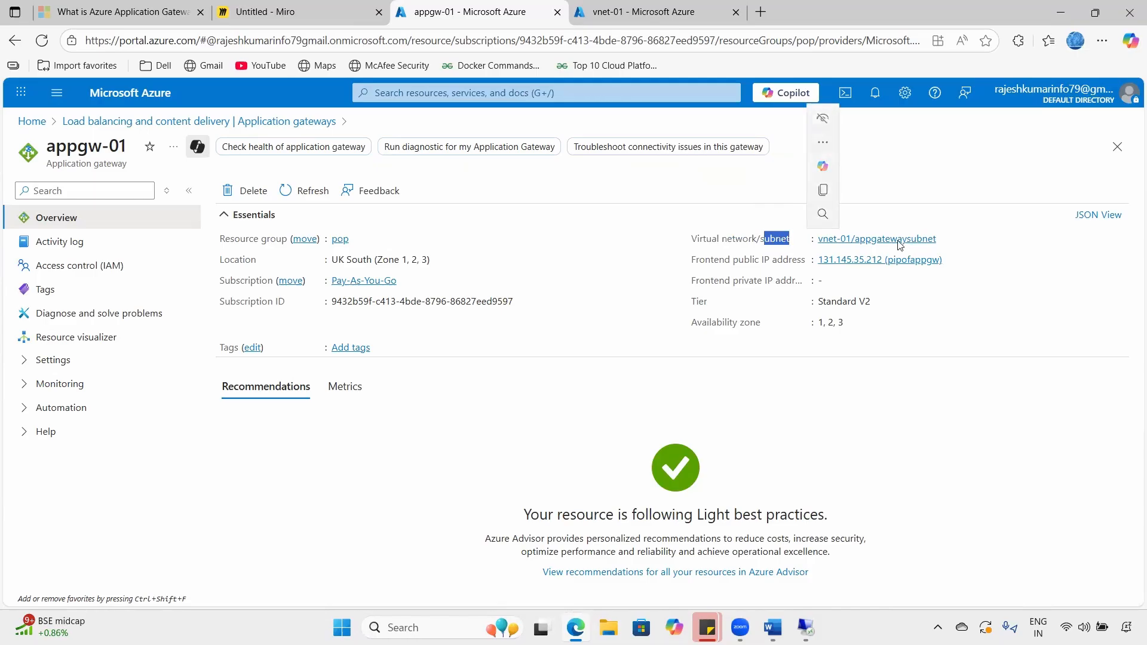
pyautogui.moveTo(747, 260); pyautogui.dragTo(772, 260)
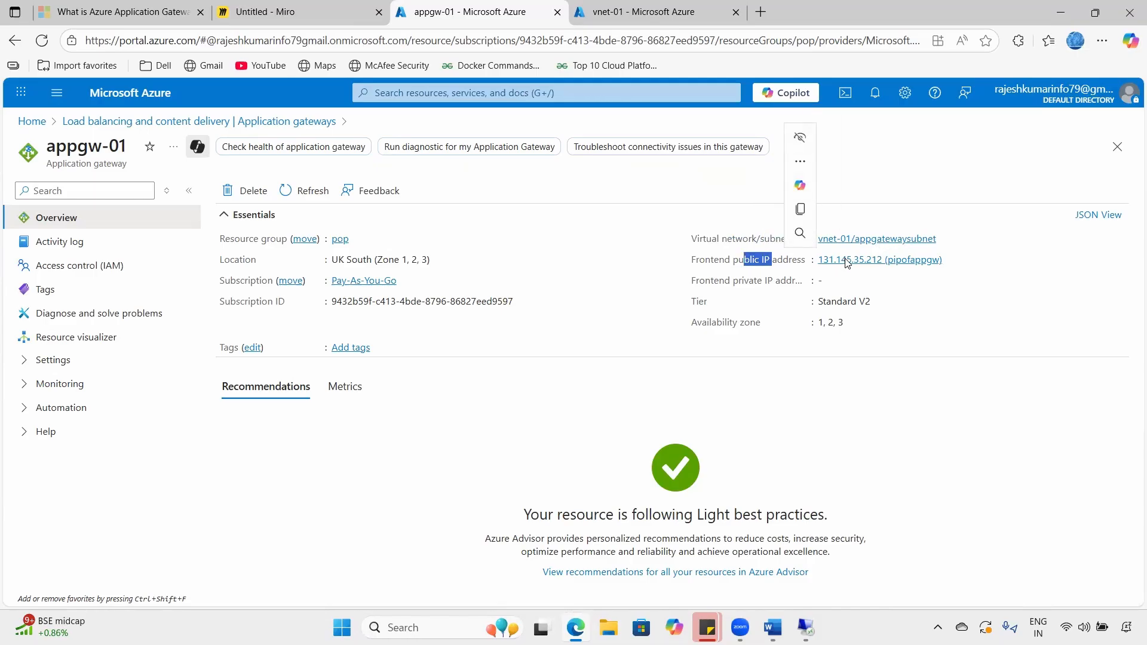
pyautogui.moveTo(693, 302); pyautogui.dragTo(711, 303)
pyautogui.moveTo(818, 303); pyautogui.dragTo(874, 306)
pyautogui.moveTo(695, 324); pyautogui.dragTo(845, 323)
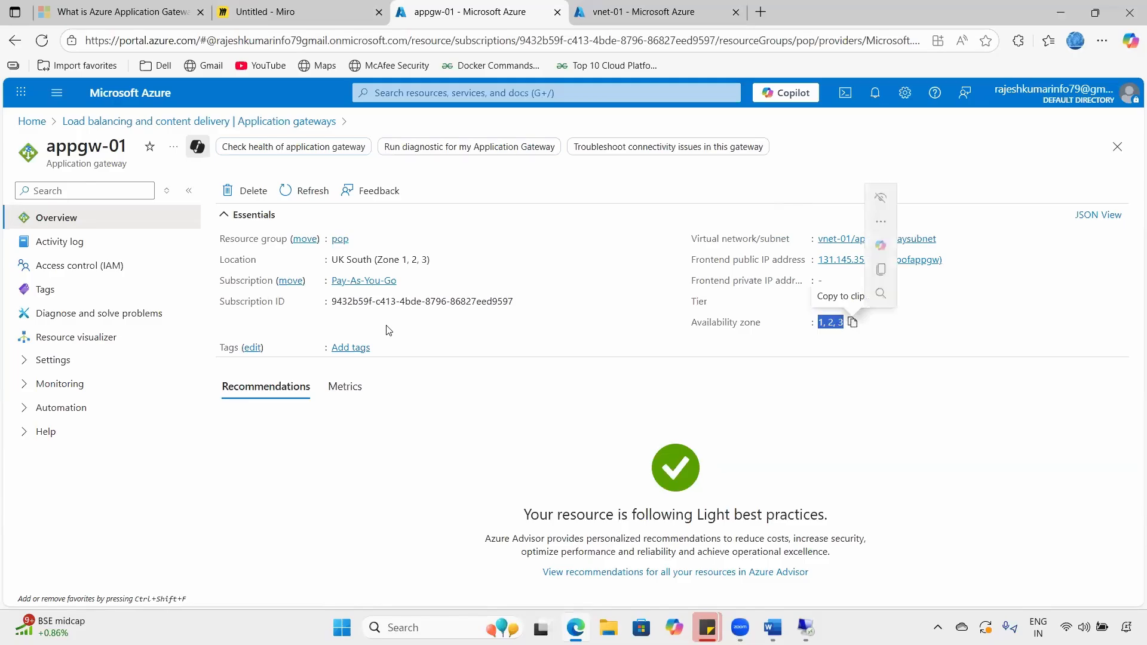
# - Check appgw-01's location and examine the tier options in its configuration, trying Basic and returning to Standard V2
pyautogui.moveTo(331, 260); pyautogui.dragTo(431, 260)
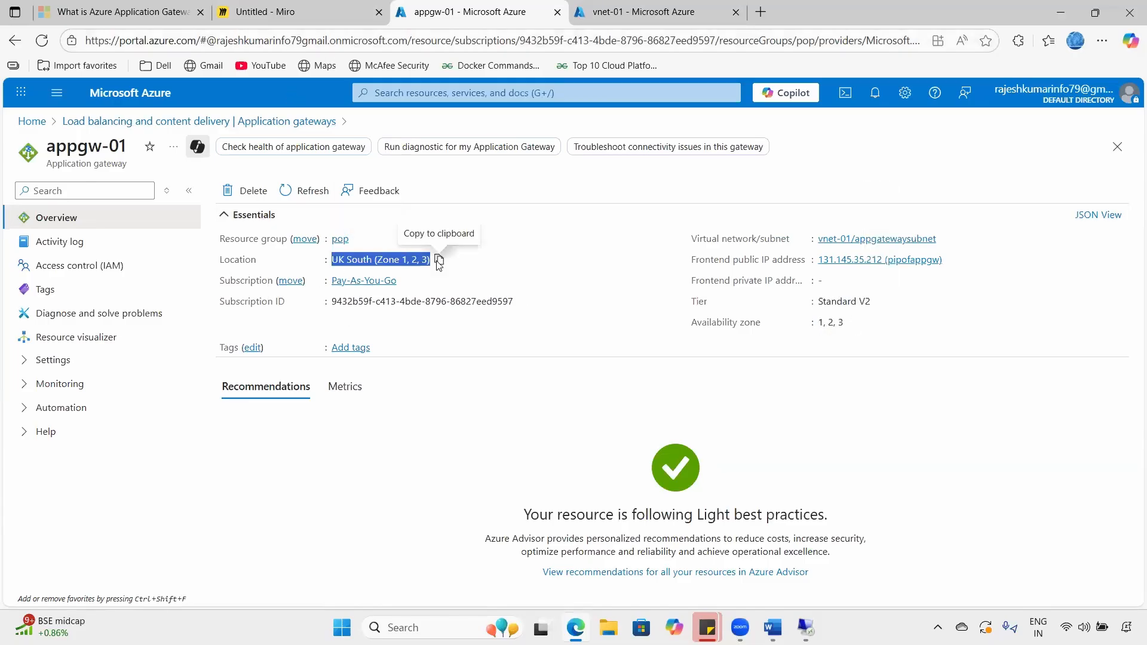
pyautogui.click(36, 360)
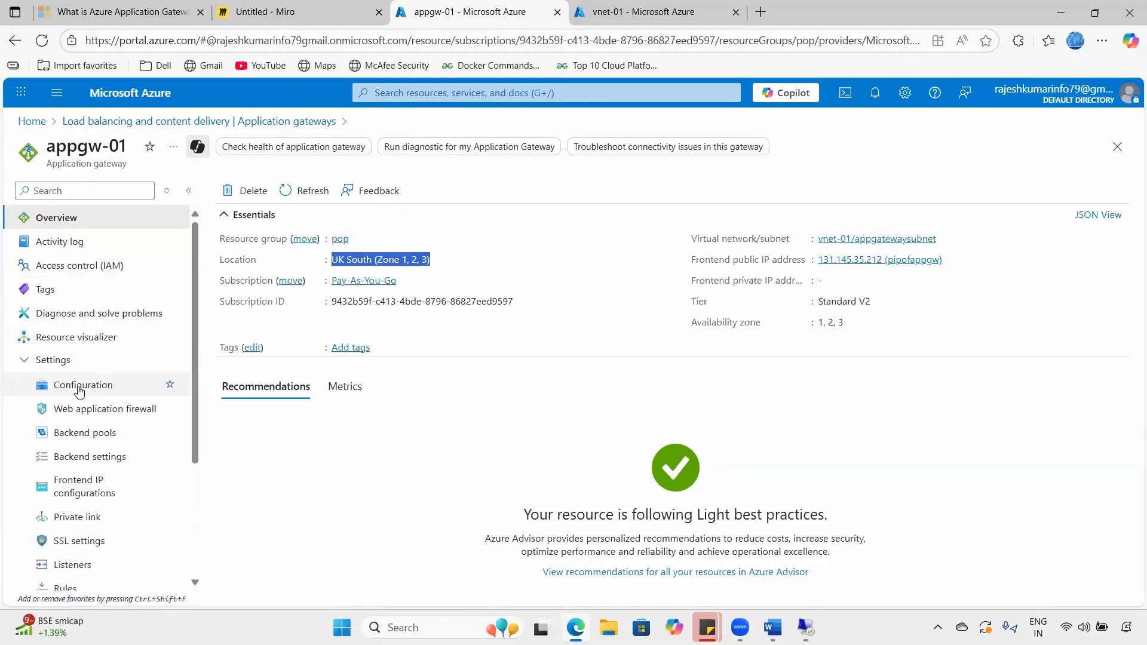
pyautogui.click(77, 385)
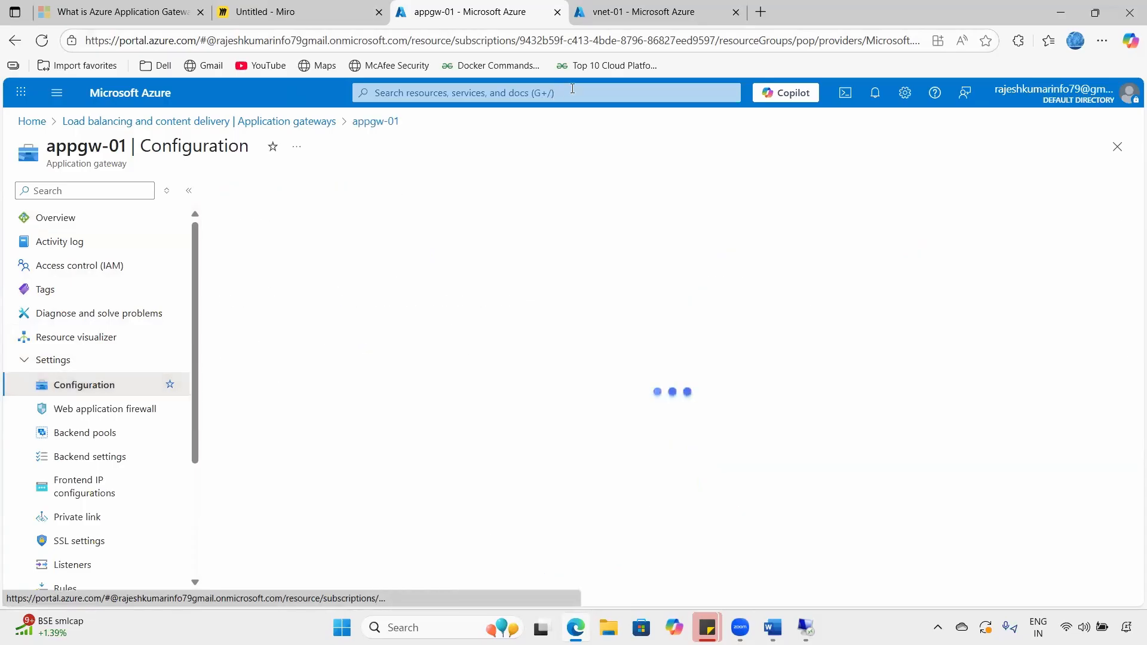
pyautogui.click(270, 237)
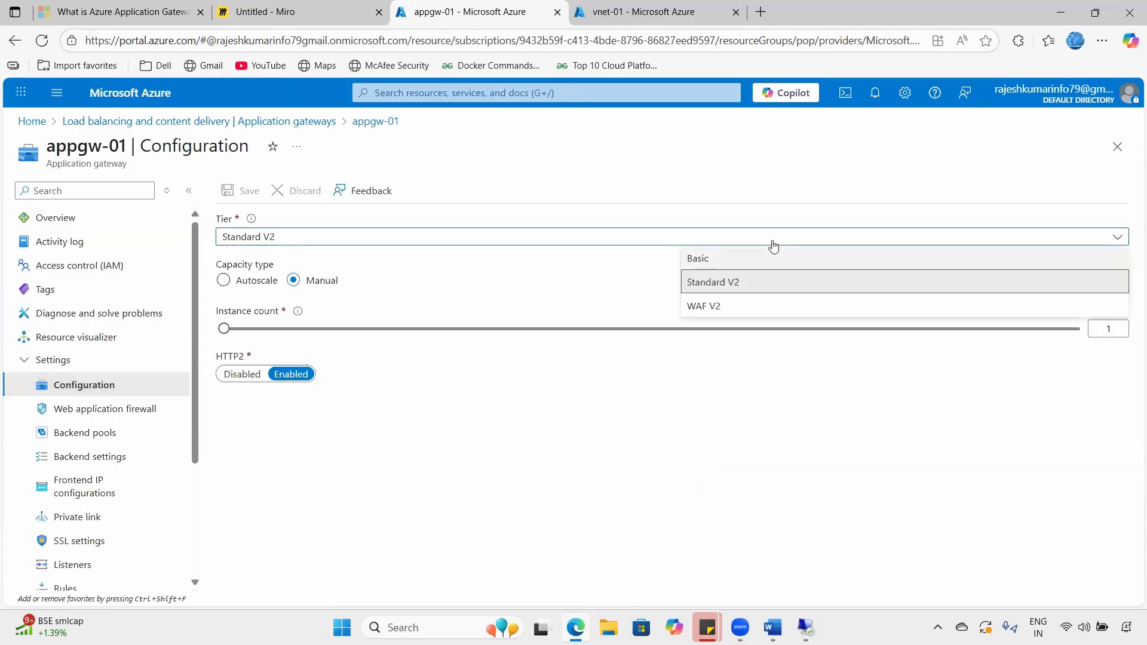
pyautogui.click(719, 258)
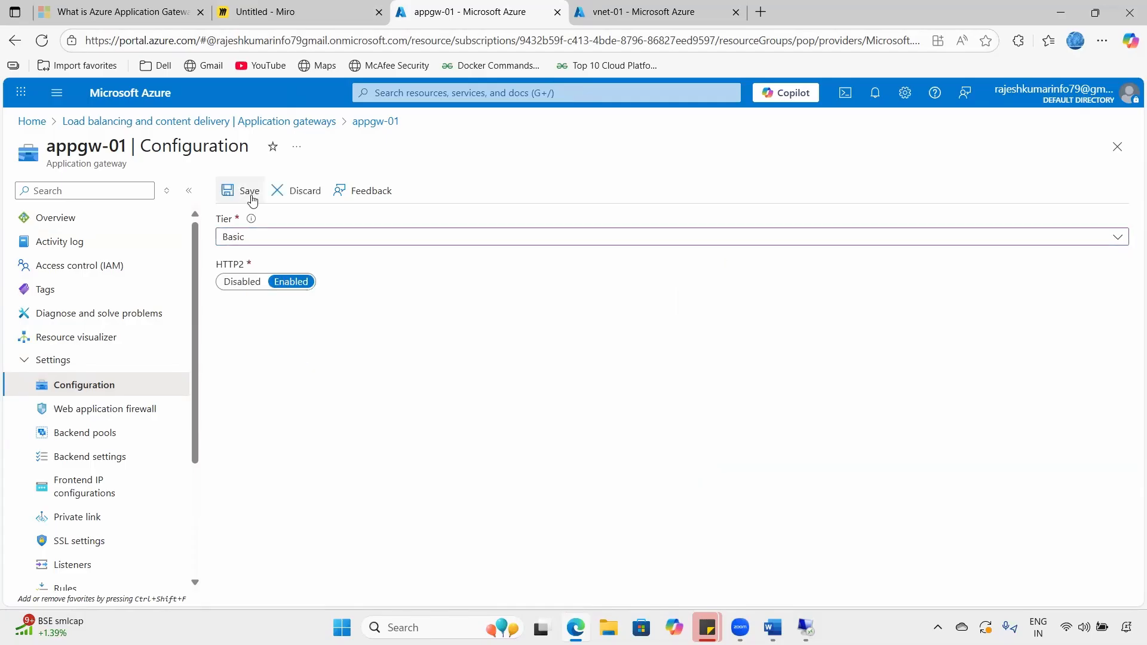
pyautogui.click(294, 238)
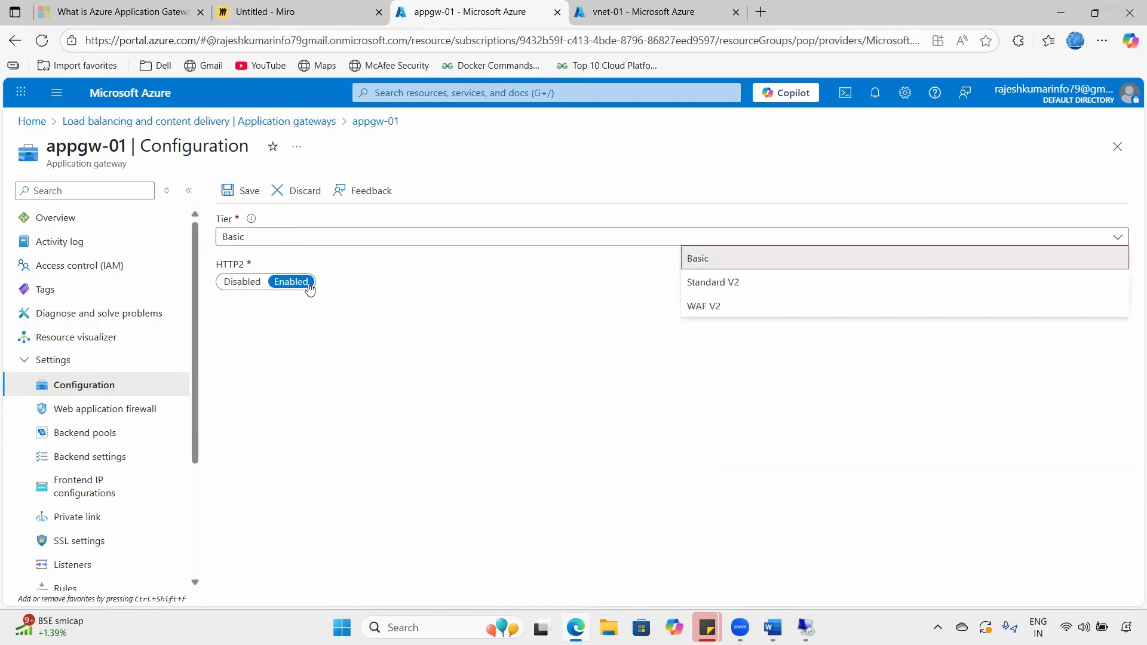
pyautogui.click(720, 285)
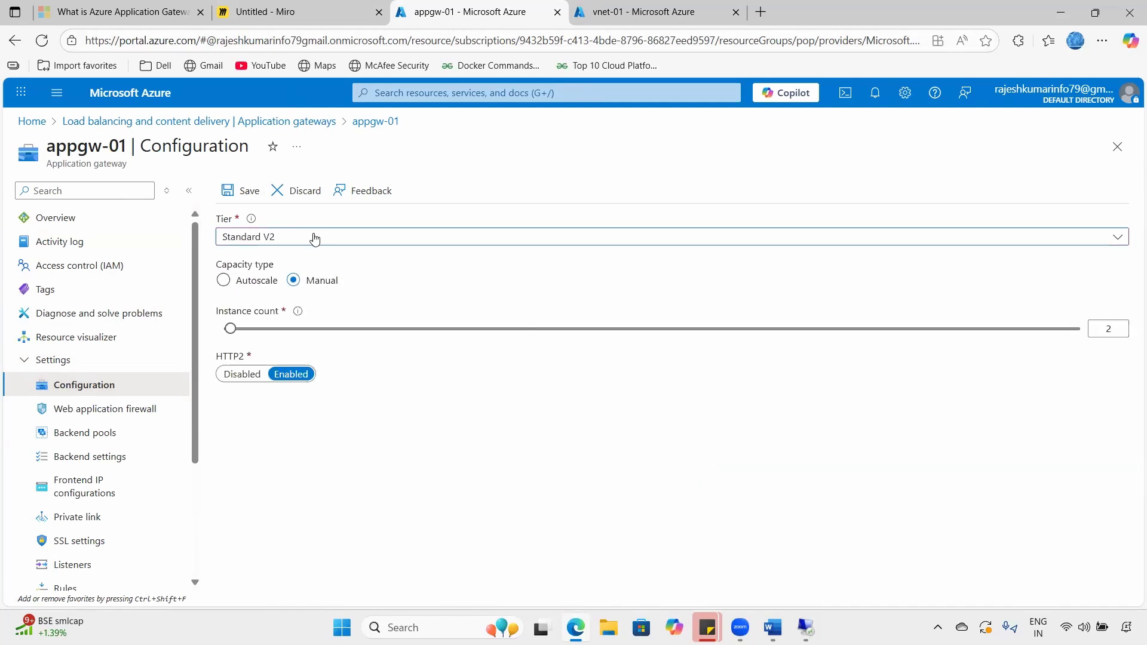
pyautogui.click(251, 240)
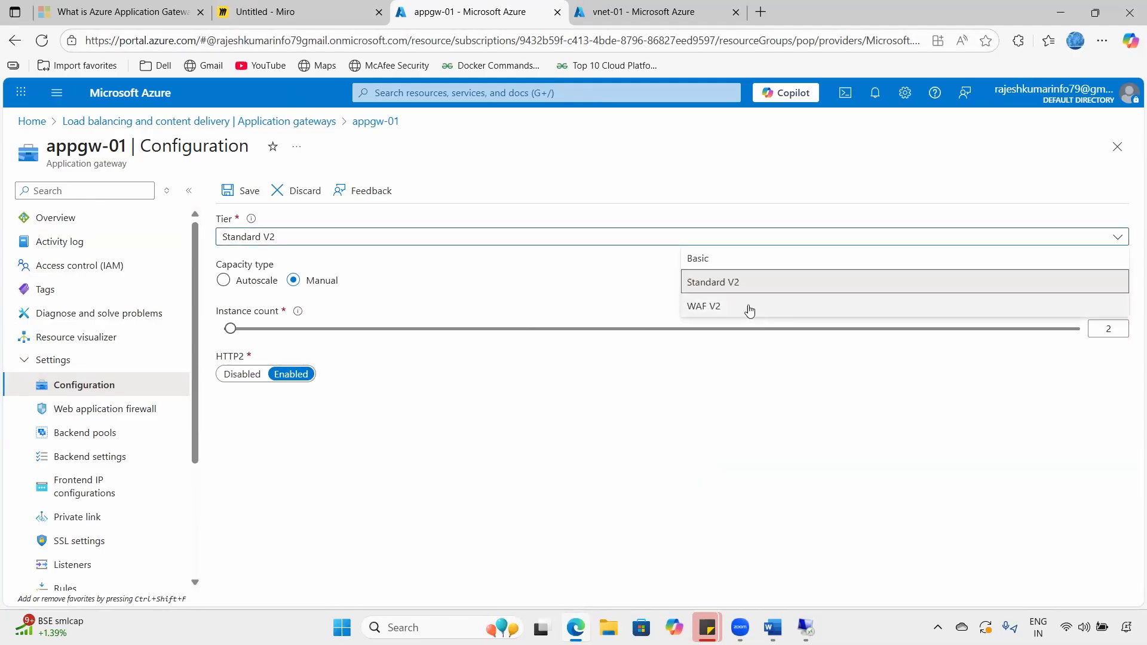
pyautogui.click(678, 434)
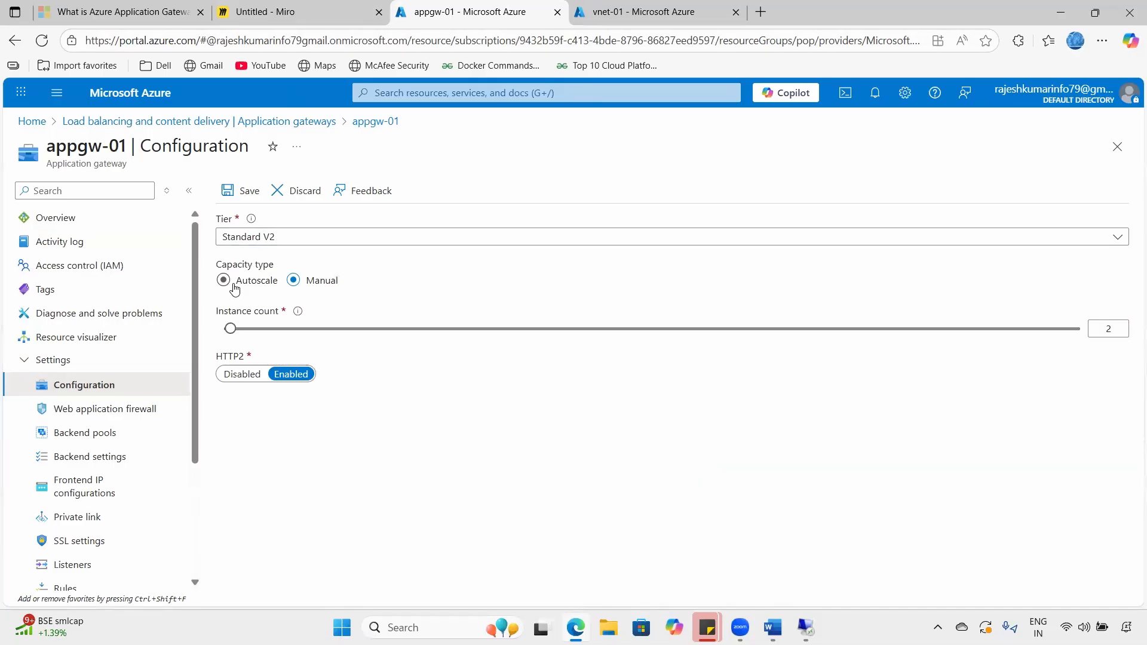
# - Compare the Autoscale and Manual capacity types in the gateway configuration and check the HTTP2 setting
pyautogui.click(254, 283)
pyautogui.click(293, 280)
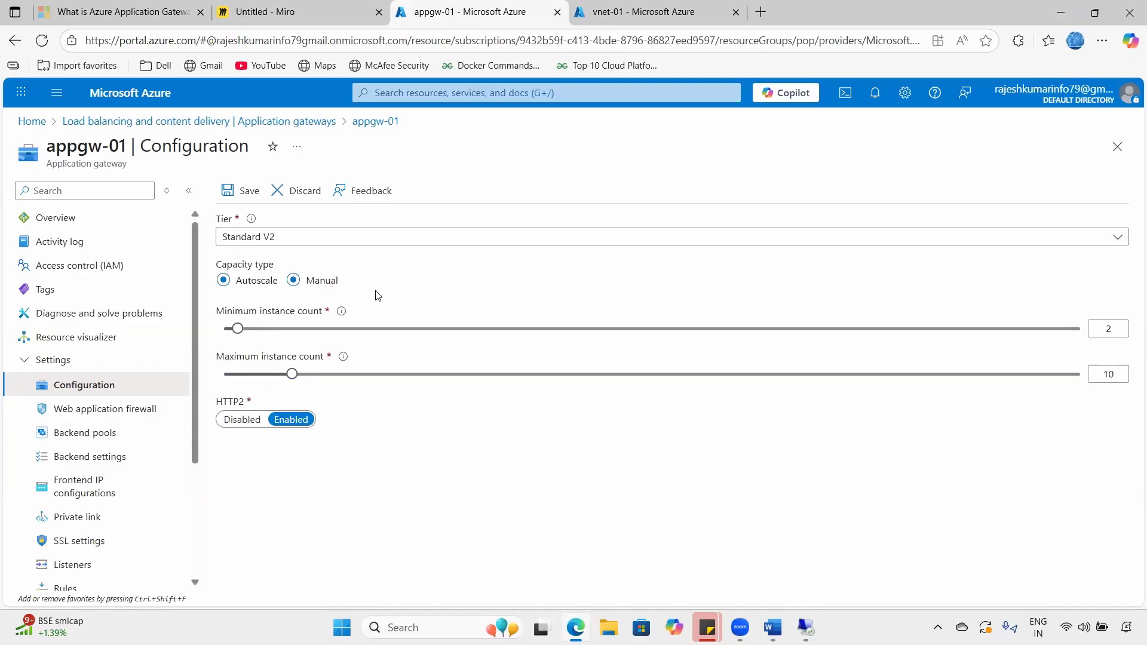
pyautogui.moveTo(225, 357); pyautogui.dragTo(250, 357)
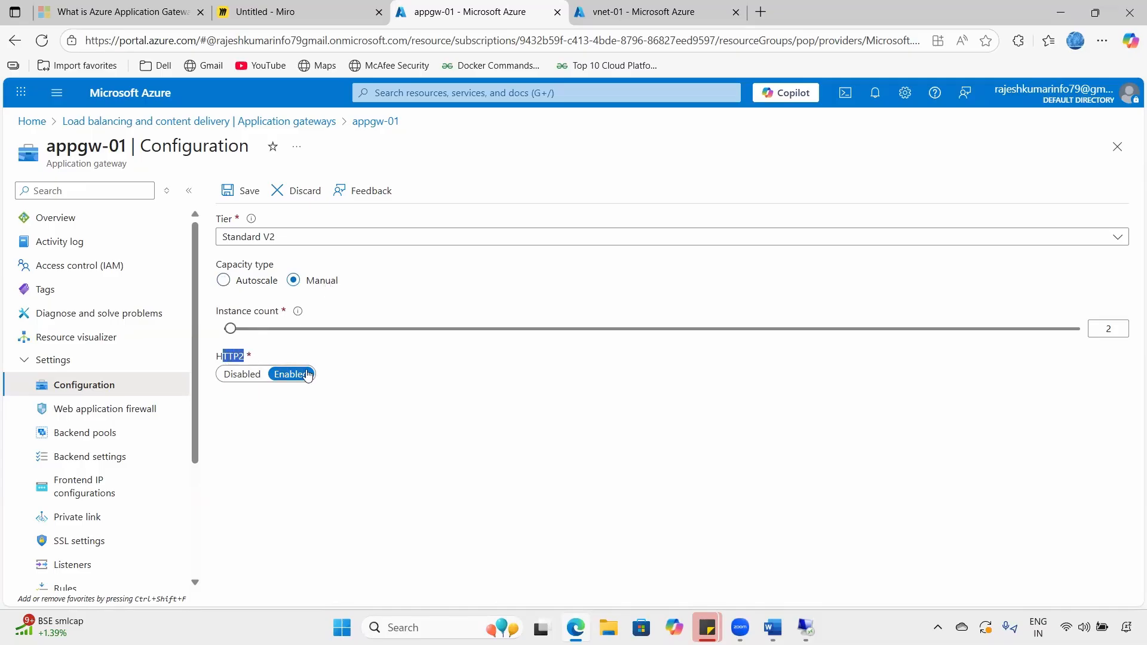
# - Leave the configuration unsaved, then review the web application firewall settings and backend pool bp-01's targets and associated rule
pyautogui.click(97, 410)
pyautogui.click(646, 122)
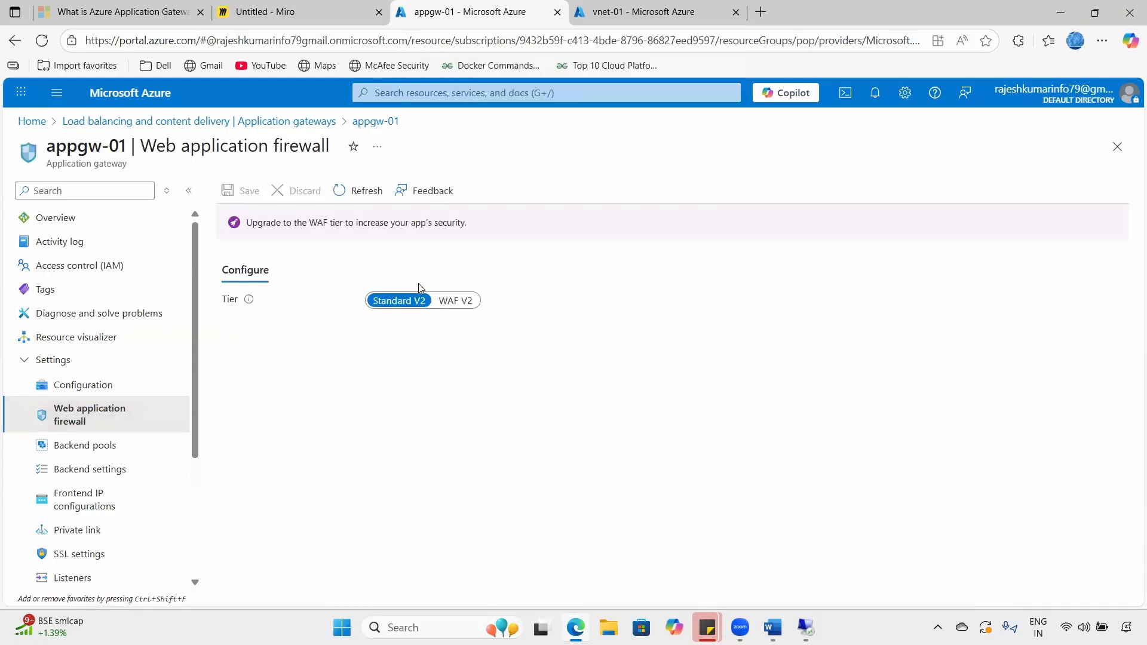
pyautogui.click(102, 448)
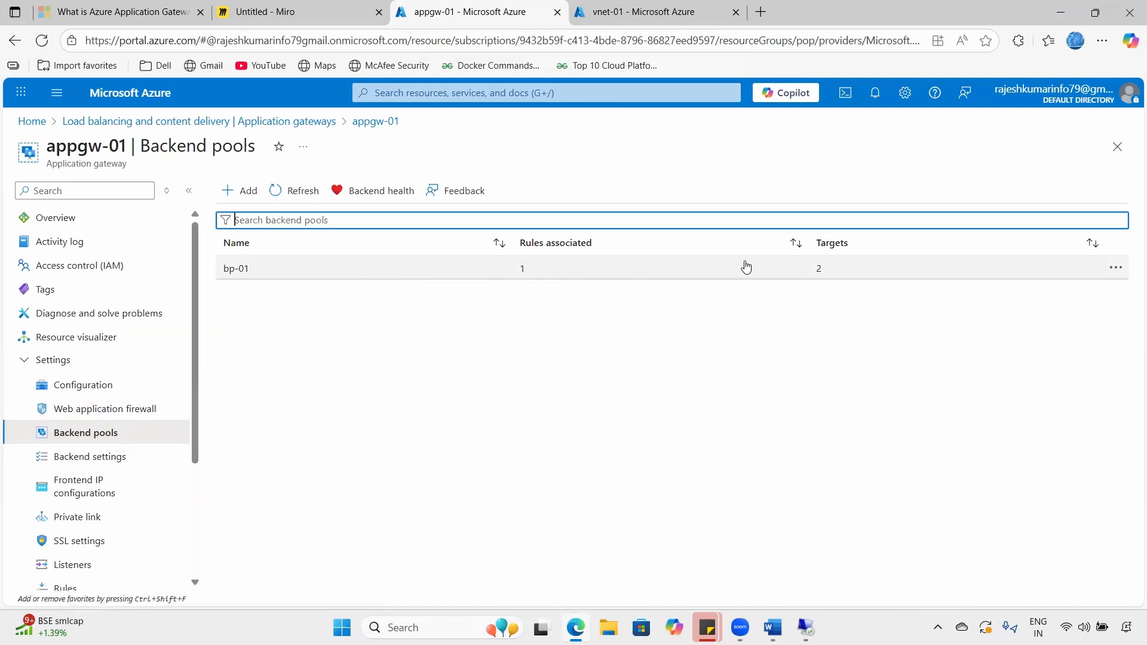
pyautogui.click(823, 274)
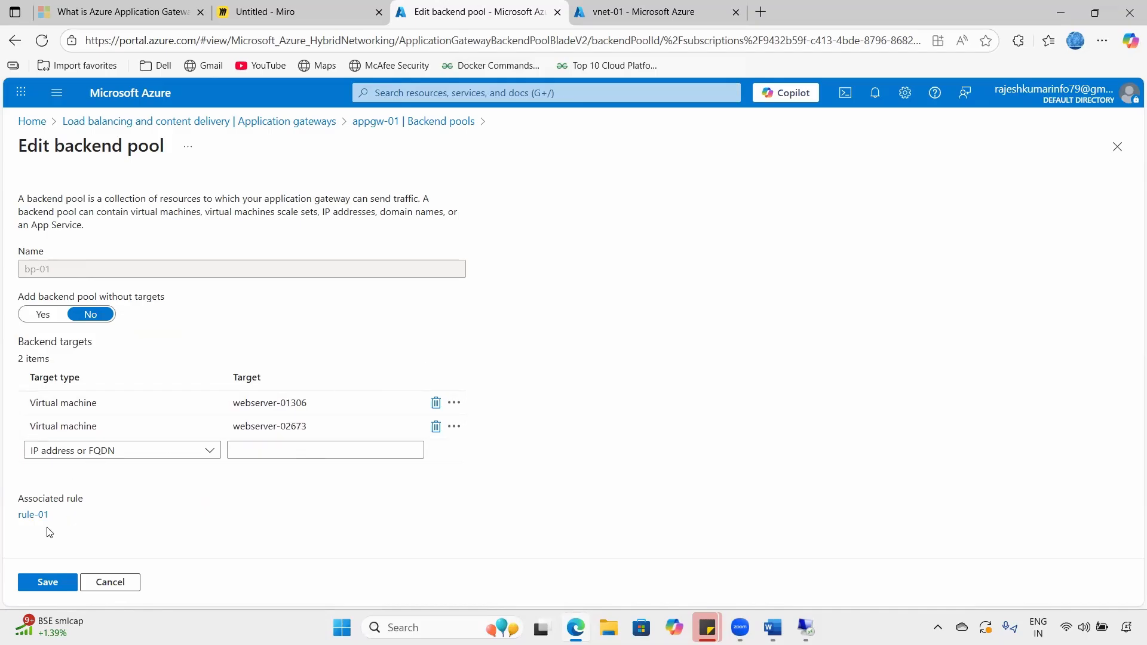
pyautogui.click(419, 121)
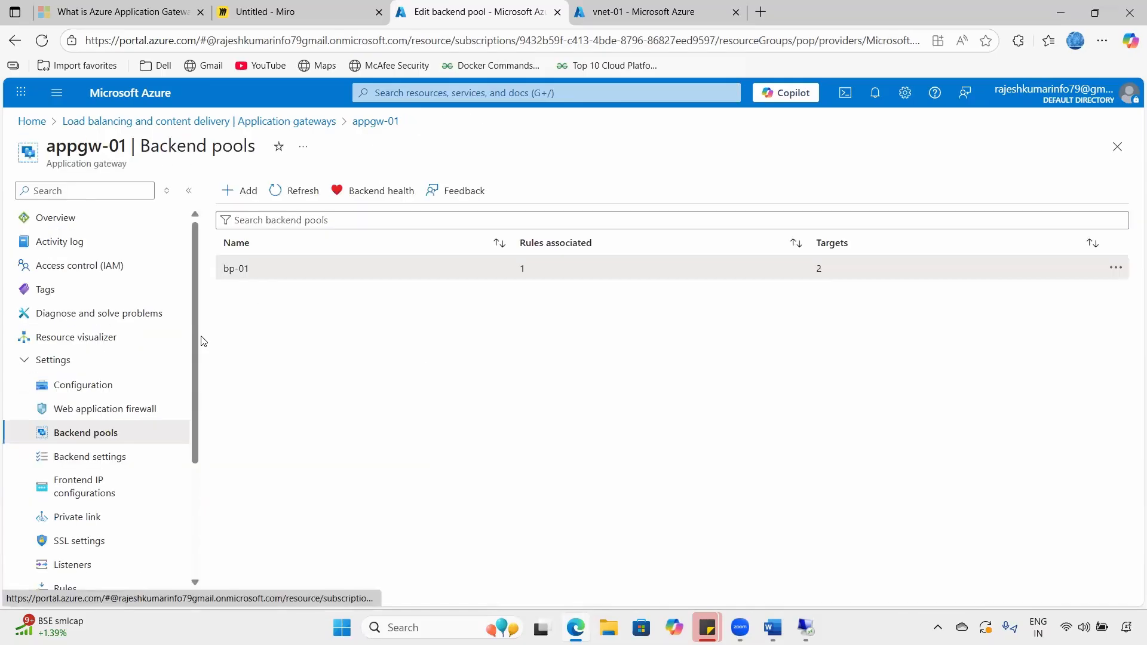
pyautogui.click(1116, 268)
pyautogui.click(720, 402)
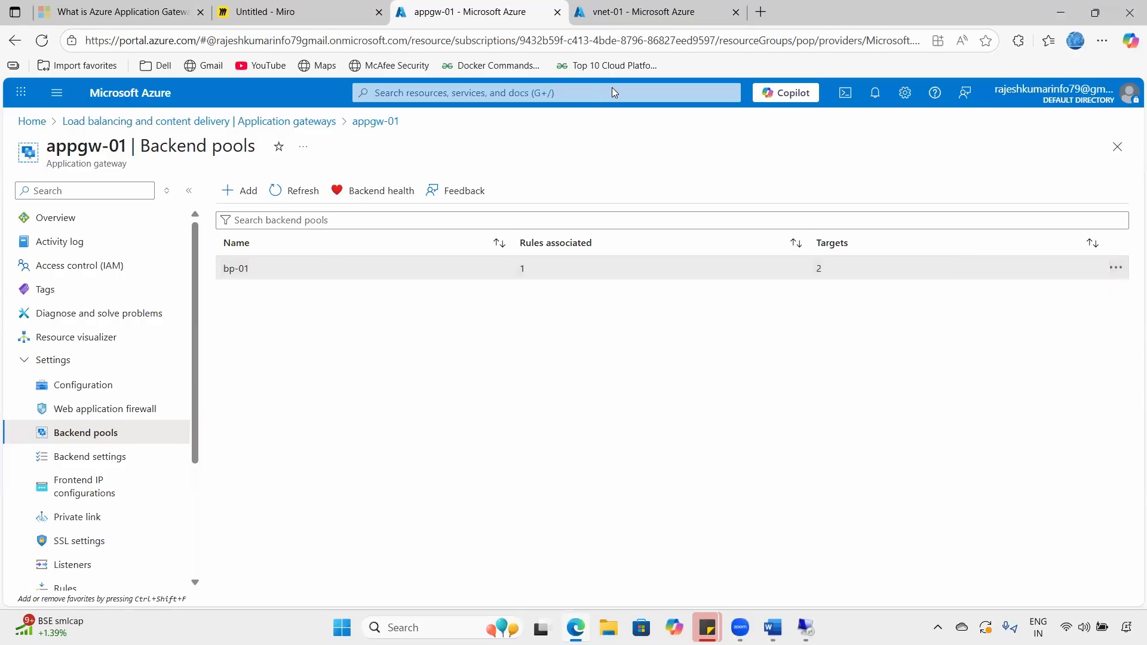
pyautogui.moveTo(339, 210)
pyautogui.mouseDown()
pyautogui.moveTo(418, 178)
pyautogui.moveTo(428, 151)
pyautogui.moveTo(492, 156)
pyautogui.moveTo(494, 139)
pyautogui.moveTo(445, 164)
pyautogui.moveTo(511, 99)
pyautogui.mouseUp()
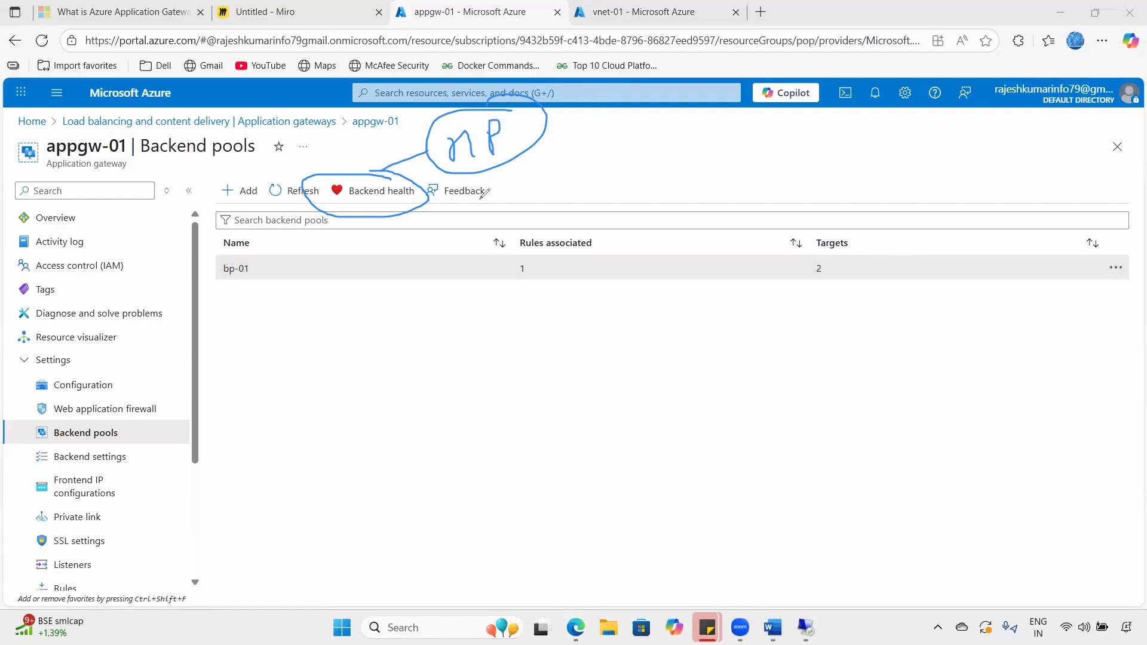
pyautogui.click(5, 569)
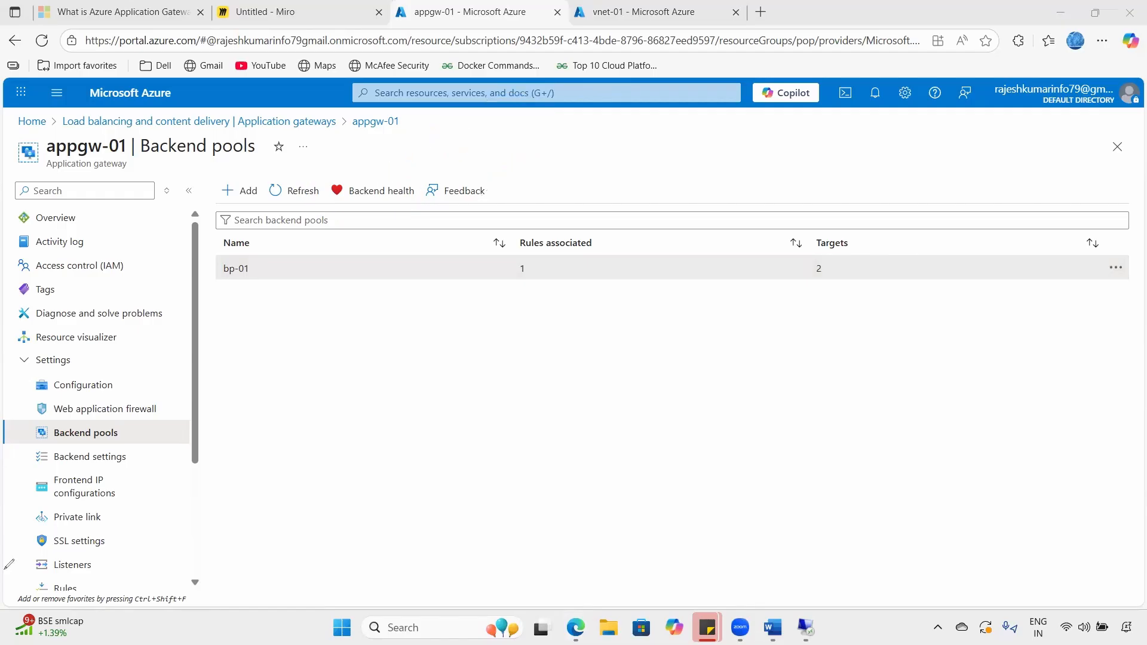
# - Examine the backend health report for bp-01, checking each server's address, port, status and response details, and return to the backend pools
pyautogui.click(372, 194)
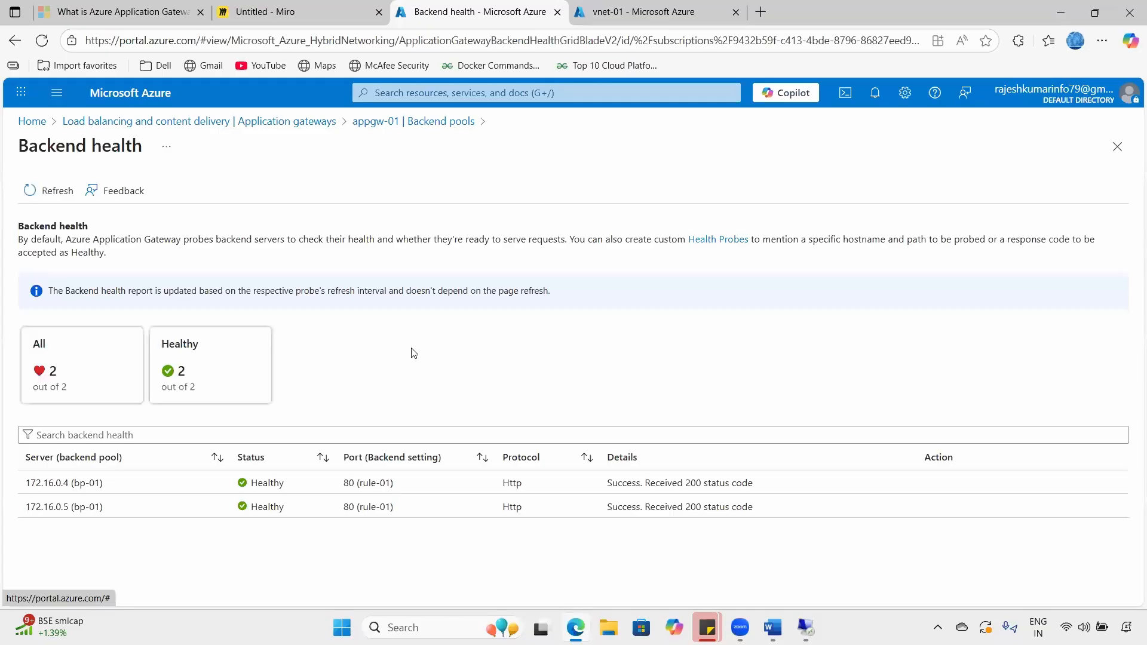
pyautogui.moveTo(105, 485); pyautogui.dragTo(31, 508)
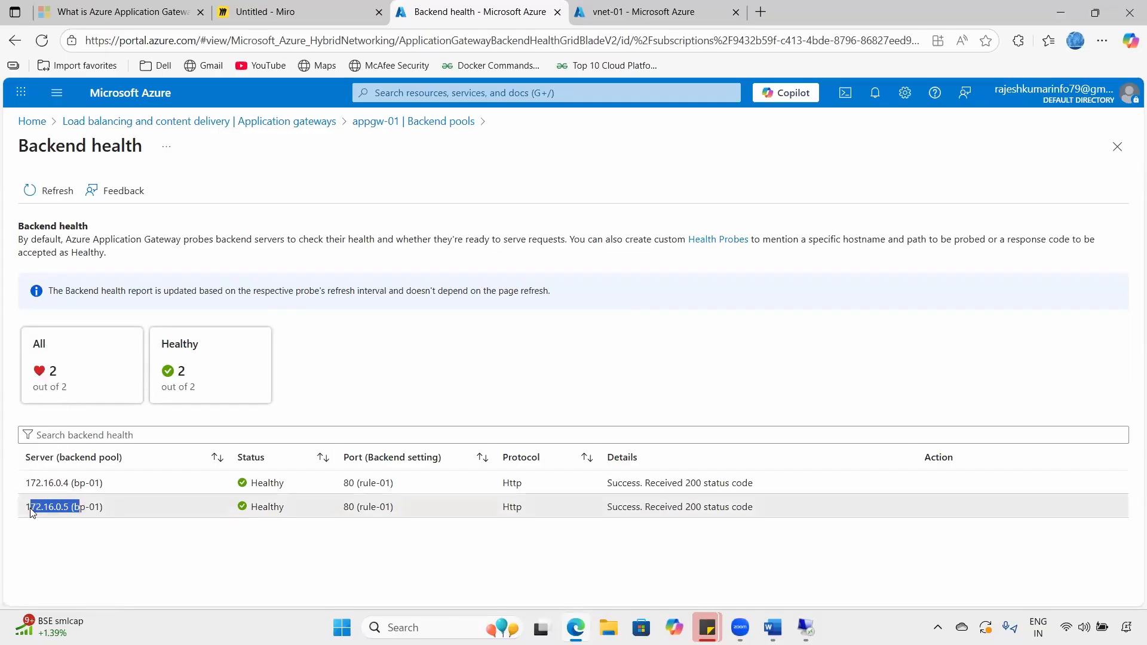
pyautogui.moveTo(342, 485); pyautogui.dragTo(403, 507)
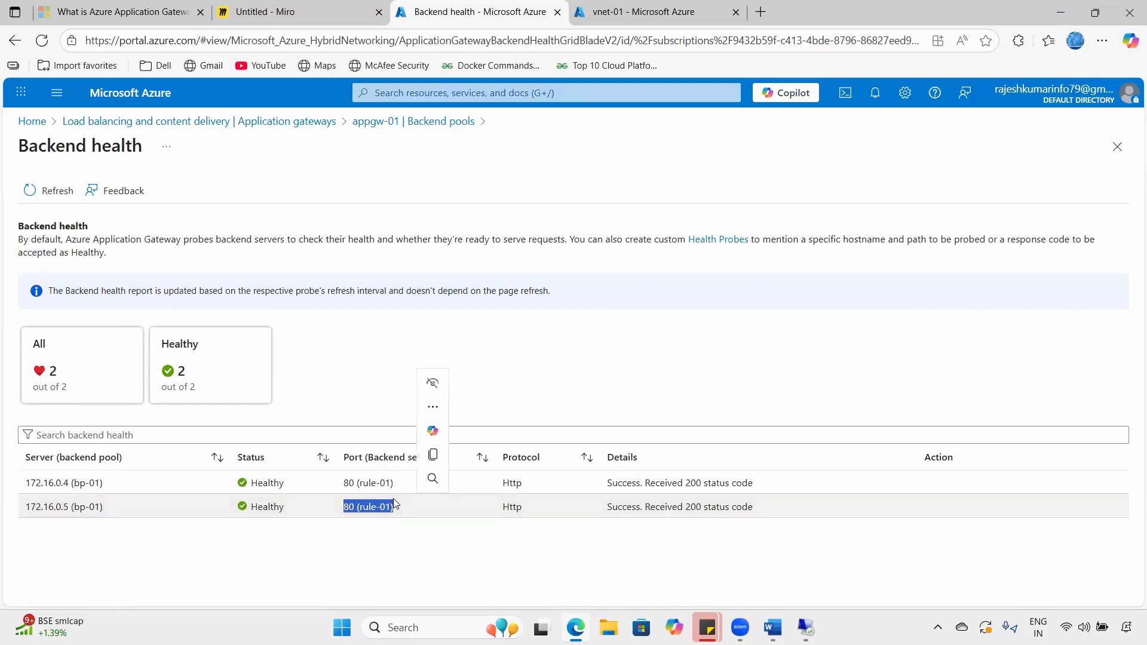
pyautogui.moveTo(343, 486); pyautogui.dragTo(415, 486)
pyautogui.moveTo(342, 508); pyautogui.dragTo(395, 507)
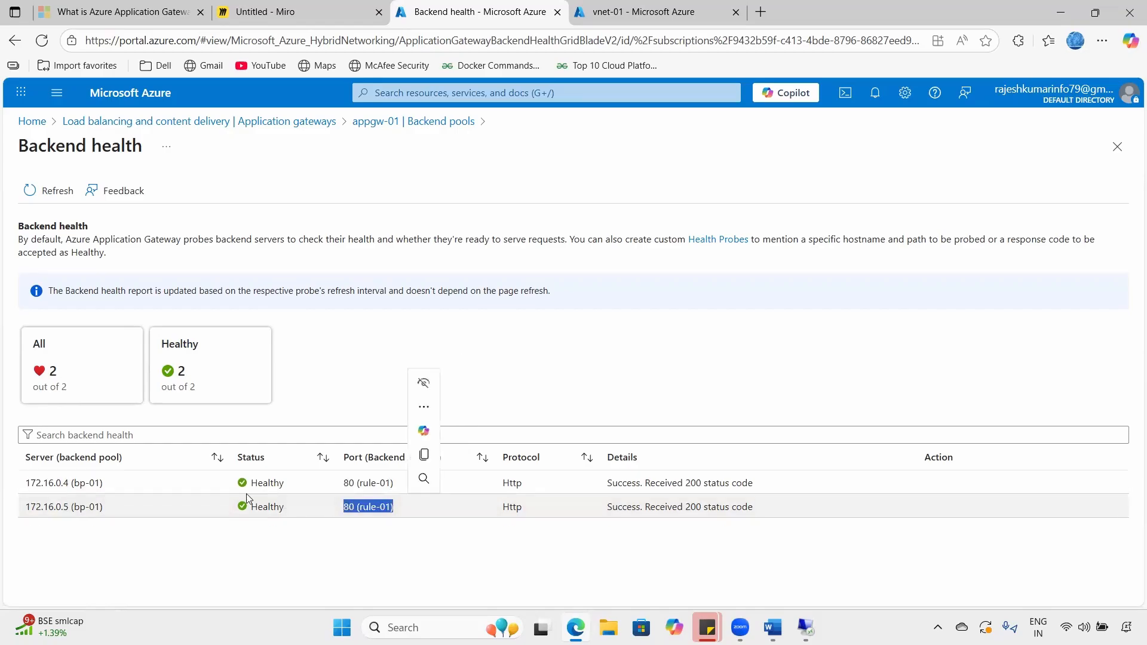
pyautogui.moveTo(246, 486); pyautogui.dragTo(310, 484)
pyautogui.moveTo(245, 508); pyautogui.dragTo(286, 507)
pyautogui.moveTo(606, 484); pyautogui.dragTo(760, 492)
pyautogui.moveTo(691, 508); pyautogui.dragTo(762, 511)
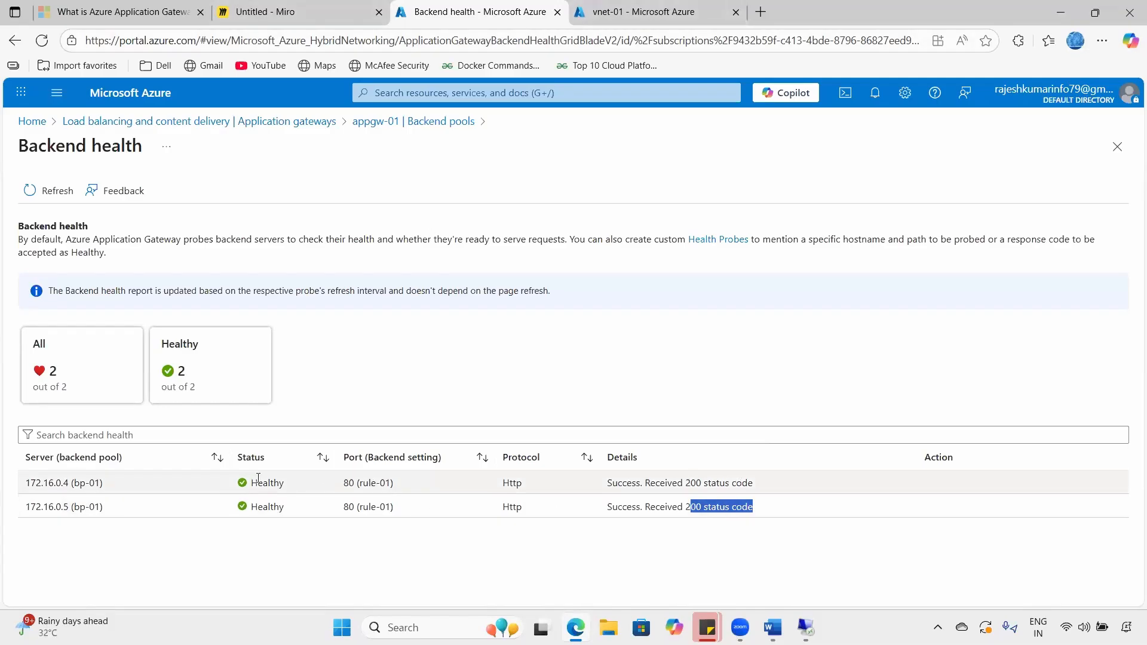
pyautogui.click(300, 481)
pyautogui.doubleClick(300, 481)
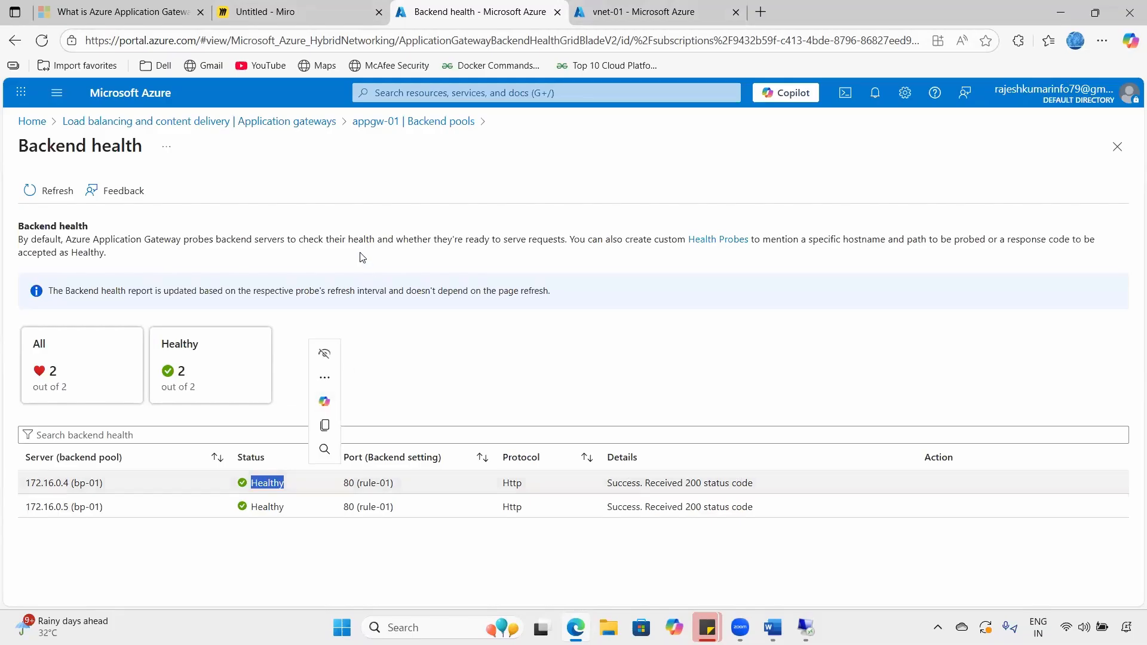
pyautogui.click(378, 121)
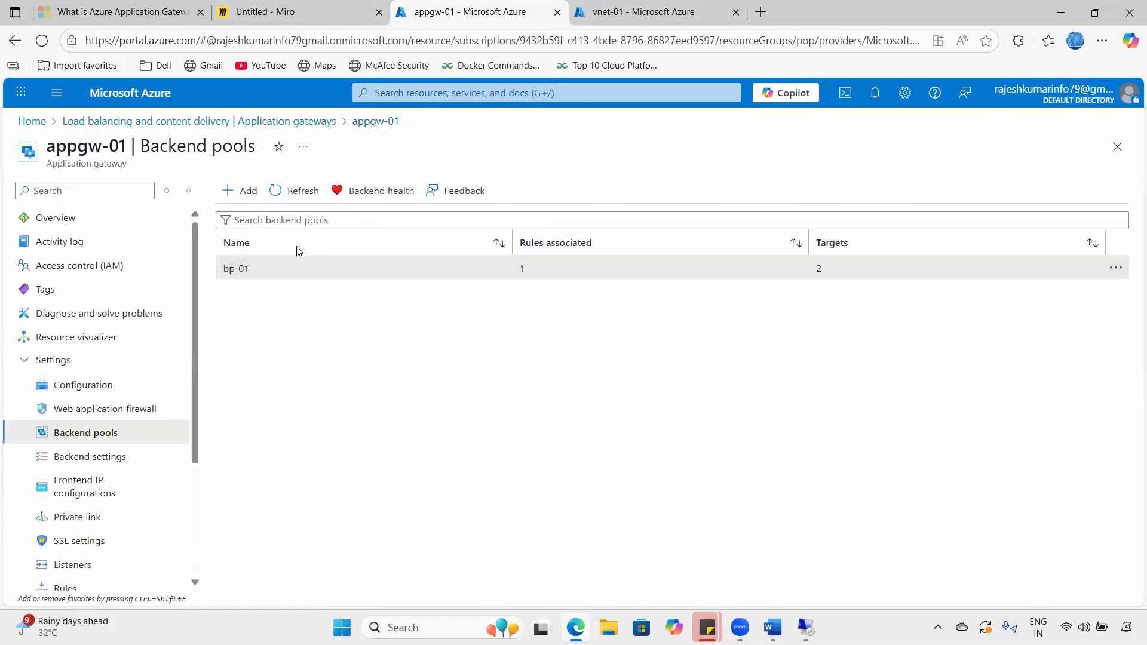
# - Review the protocol, port, affinity, draining and time-out options of backend setting rule-01 and close it without changes
pyautogui.click(111, 457)
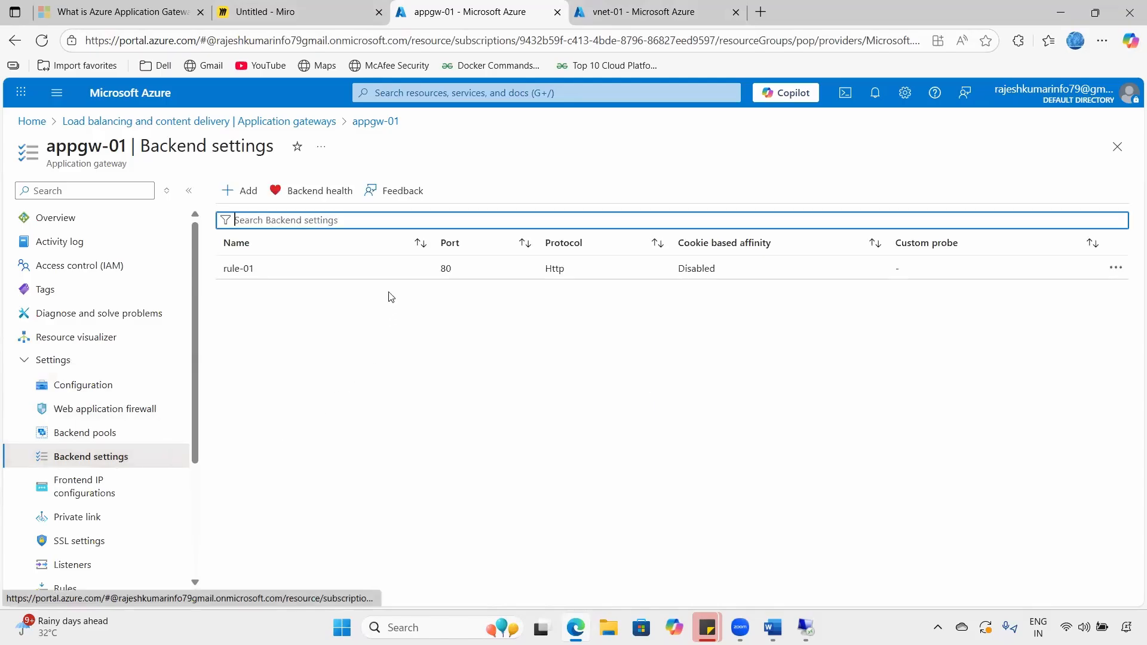
pyautogui.click(1117, 267)
pyautogui.click(357, 270)
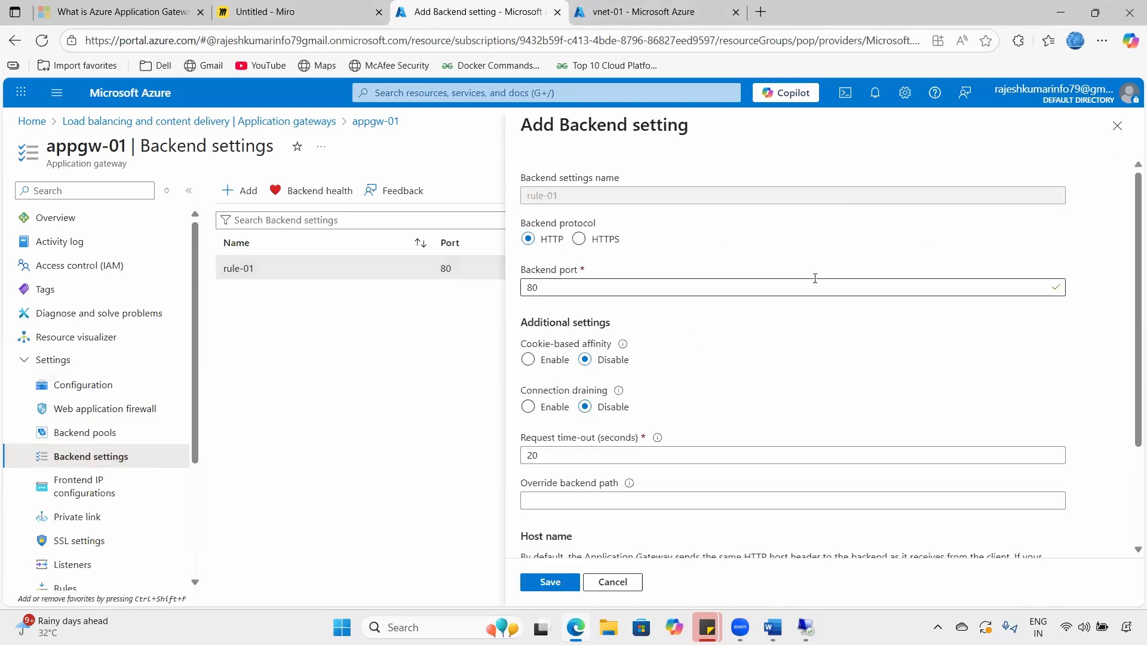
pyautogui.scroll(-3, 817, 283)
pyautogui.scroll(3, 817, 282)
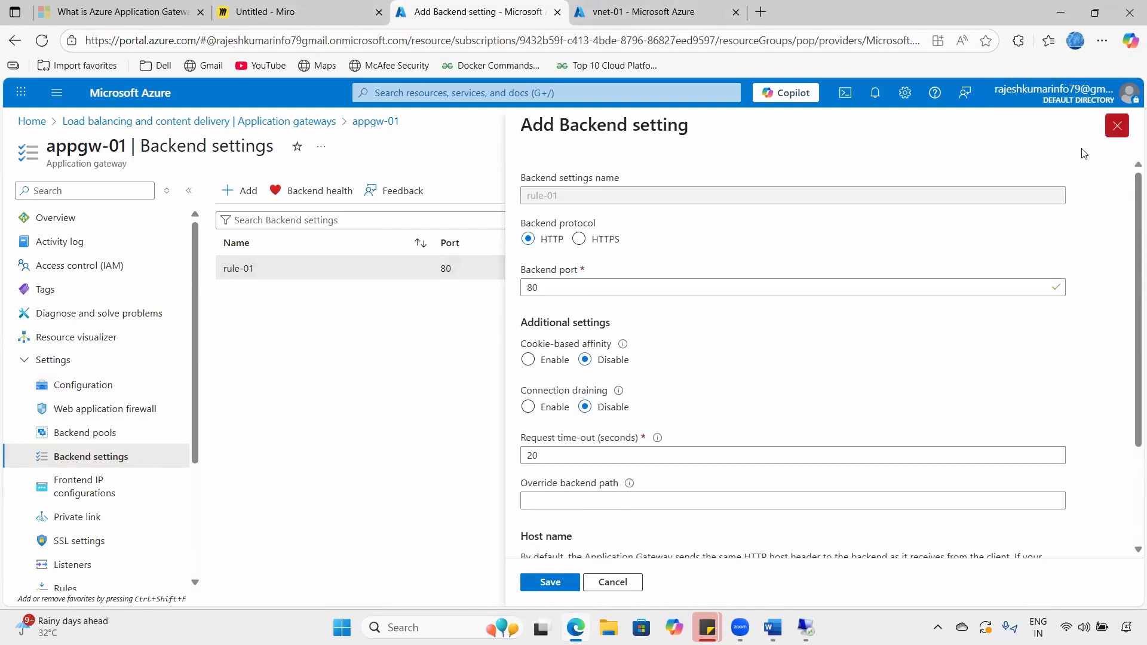
pyautogui.click(1117, 125)
# - Examine the public frontend IP configuration of appgw-01, including its IP address and associated listener
pyautogui.click(78, 491)
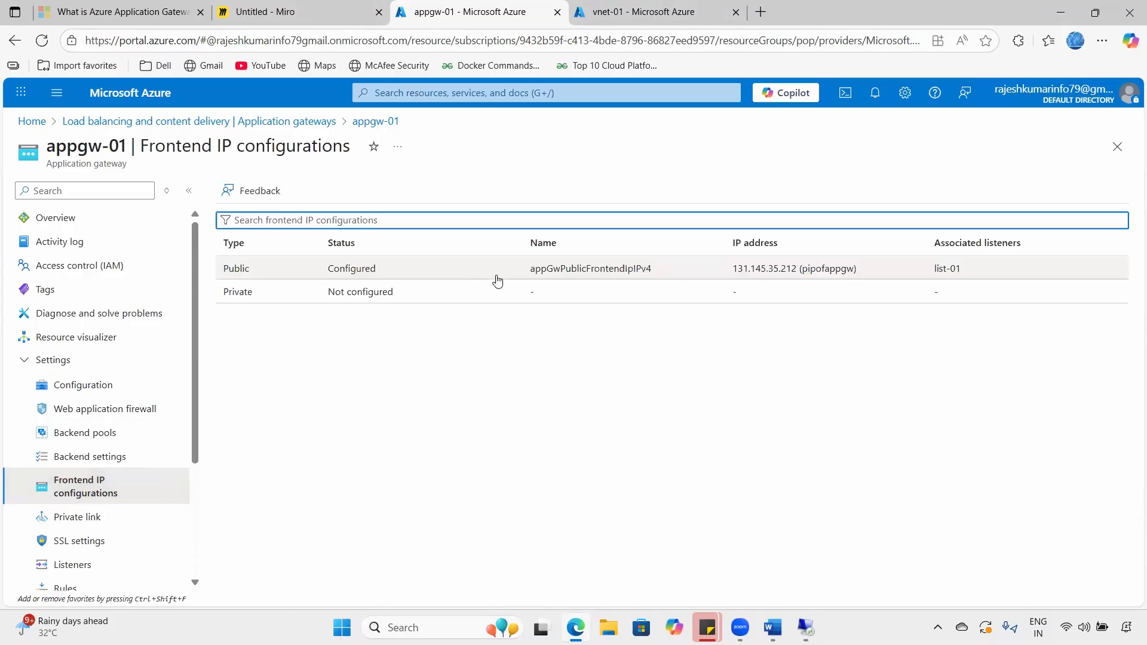
pyautogui.moveTo(734, 271); pyautogui.dragTo(866, 277)
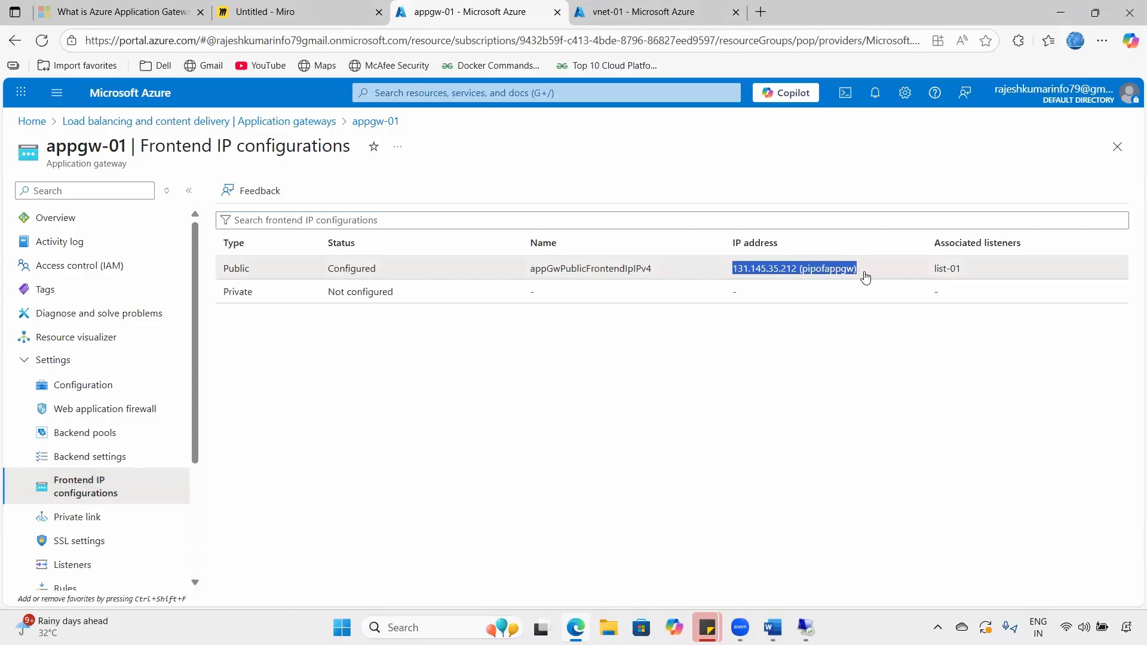
pyautogui.moveTo(958, 272); pyautogui.dragTo(927, 273)
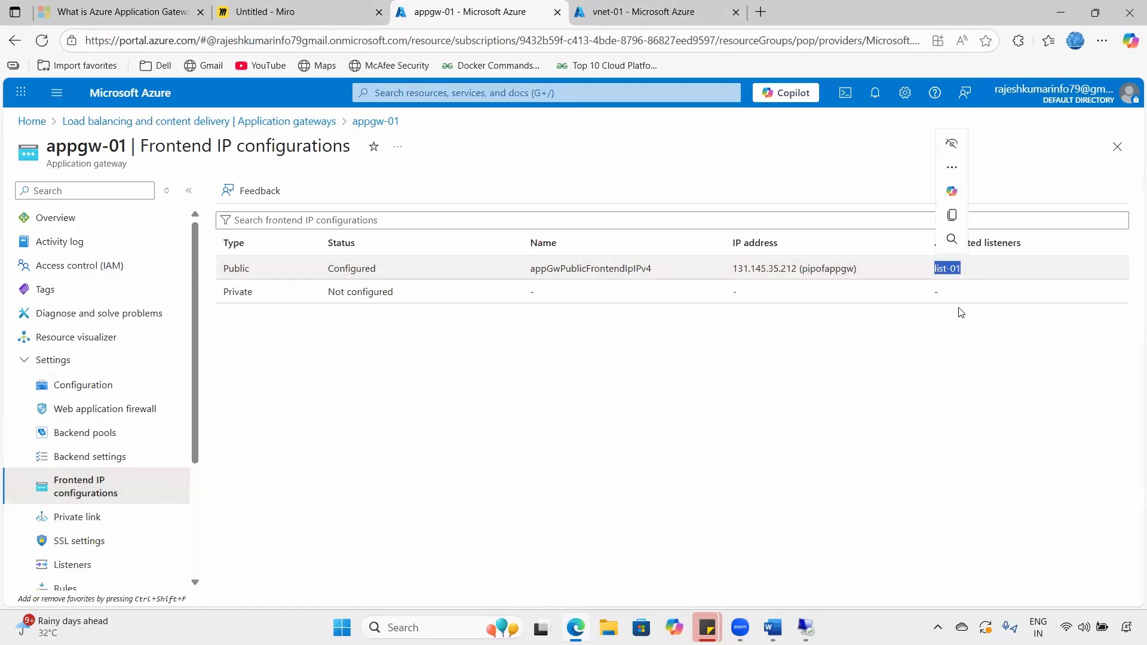
pyautogui.click(930, 387)
pyautogui.moveTo(973, 267); pyautogui.dragTo(932, 272)
pyautogui.moveTo(861, 270); pyautogui.dragTo(737, 270)
# - Revisit the backend settings and backend pools of appgw-01, and check its private link configurations
pyautogui.click(64, 463)
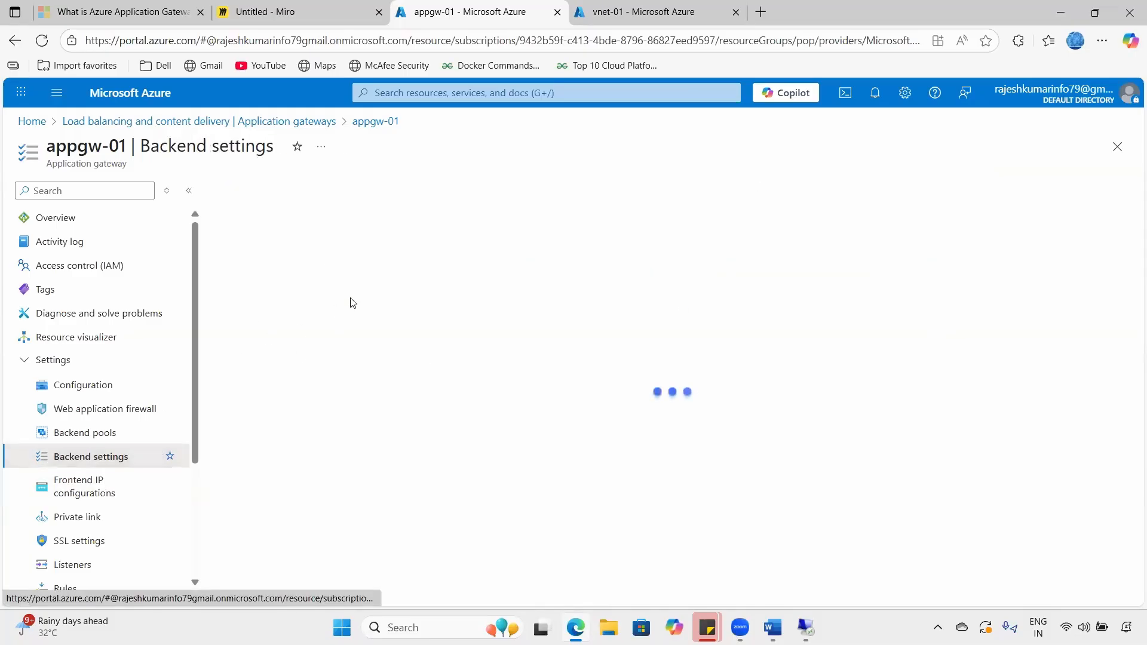
pyautogui.click(79, 434)
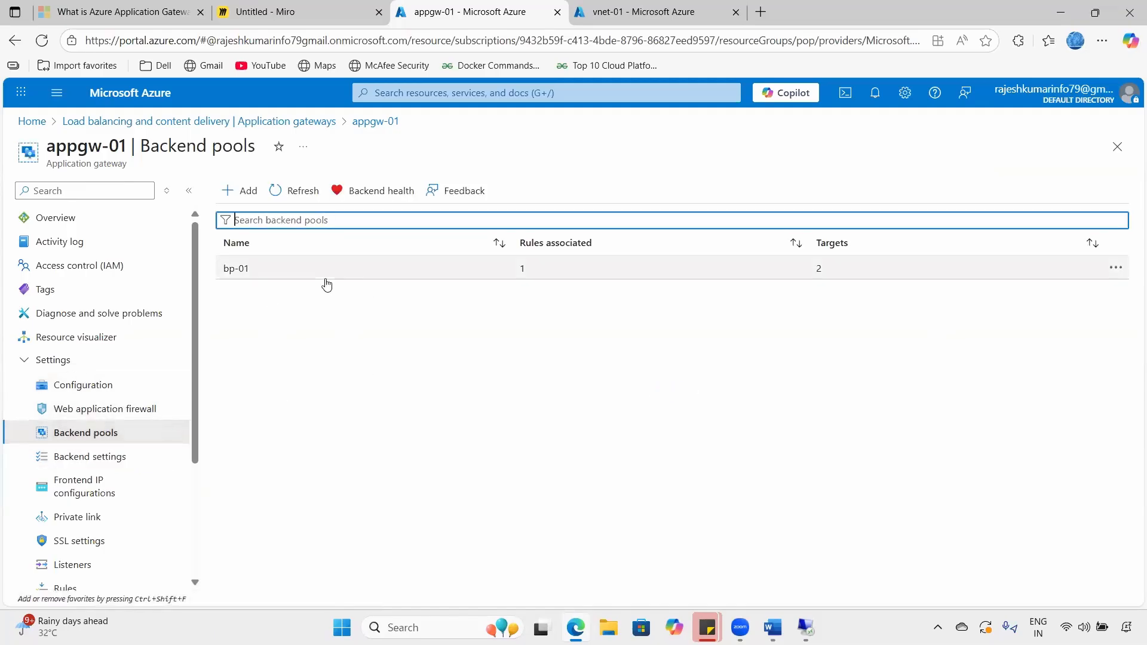
pyautogui.scroll(-1, 89, 436)
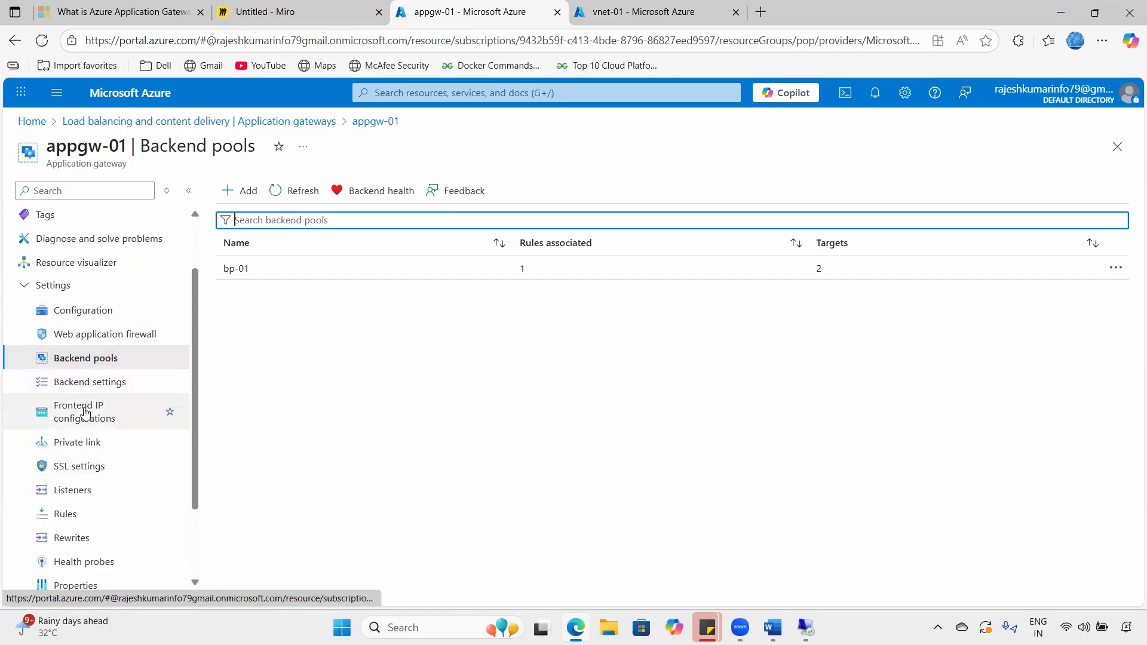
pyautogui.click(90, 441)
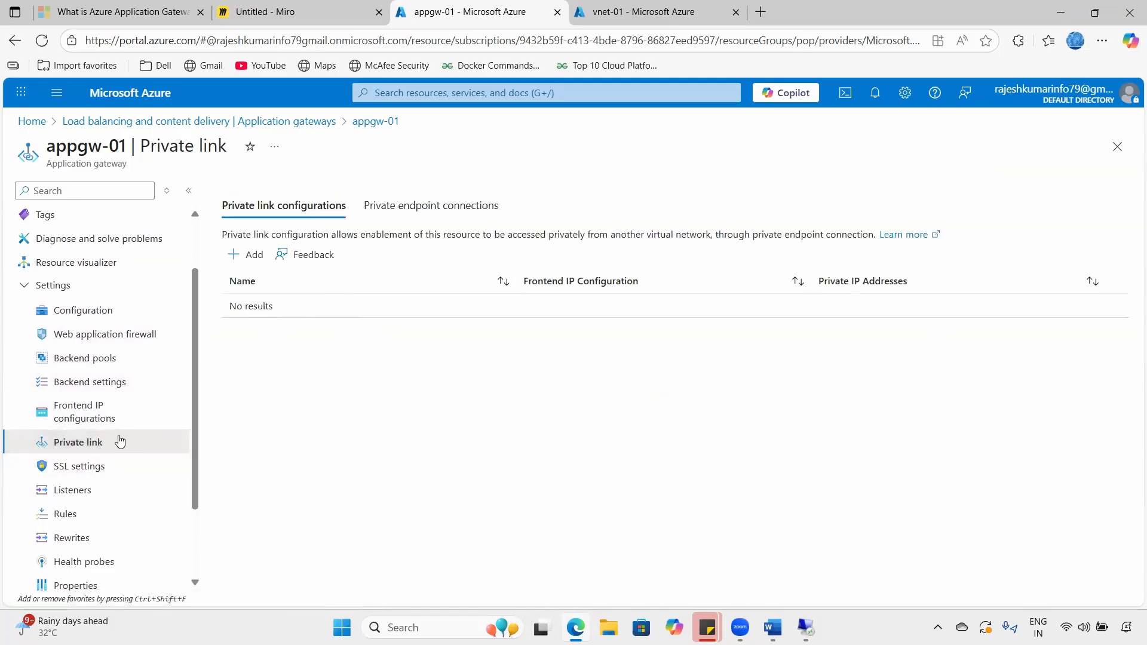
# - Check the SSL settings of appgw-01, and examine listener list-01's port, protocol and host name entries
pyautogui.click(89, 467)
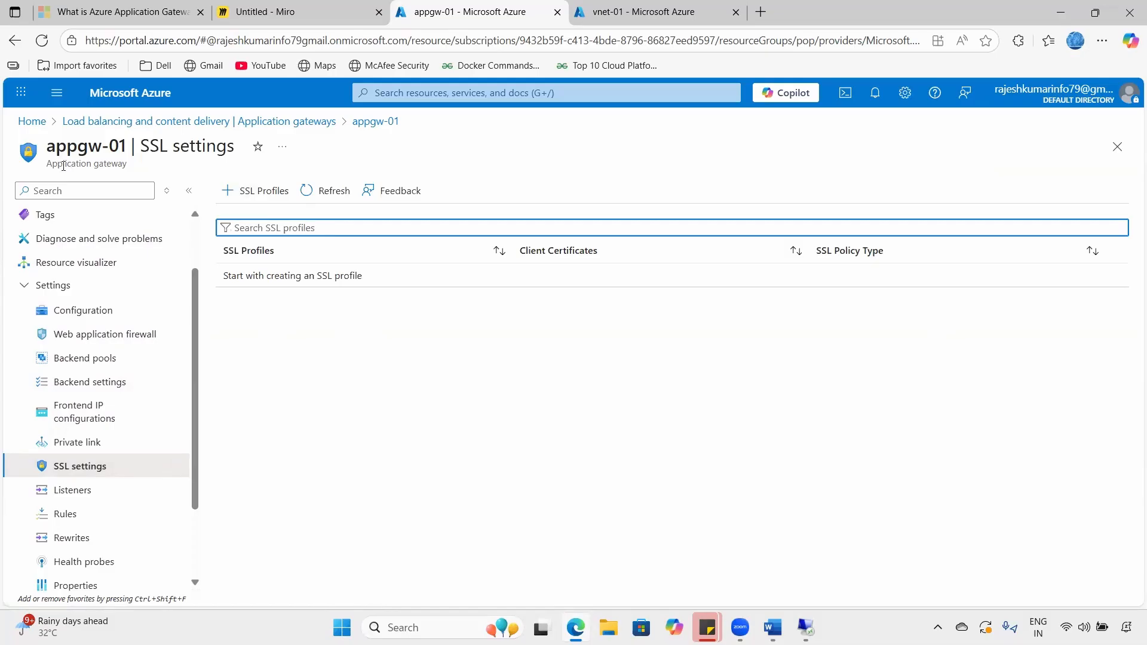
pyautogui.scroll(-1, 28, 412)
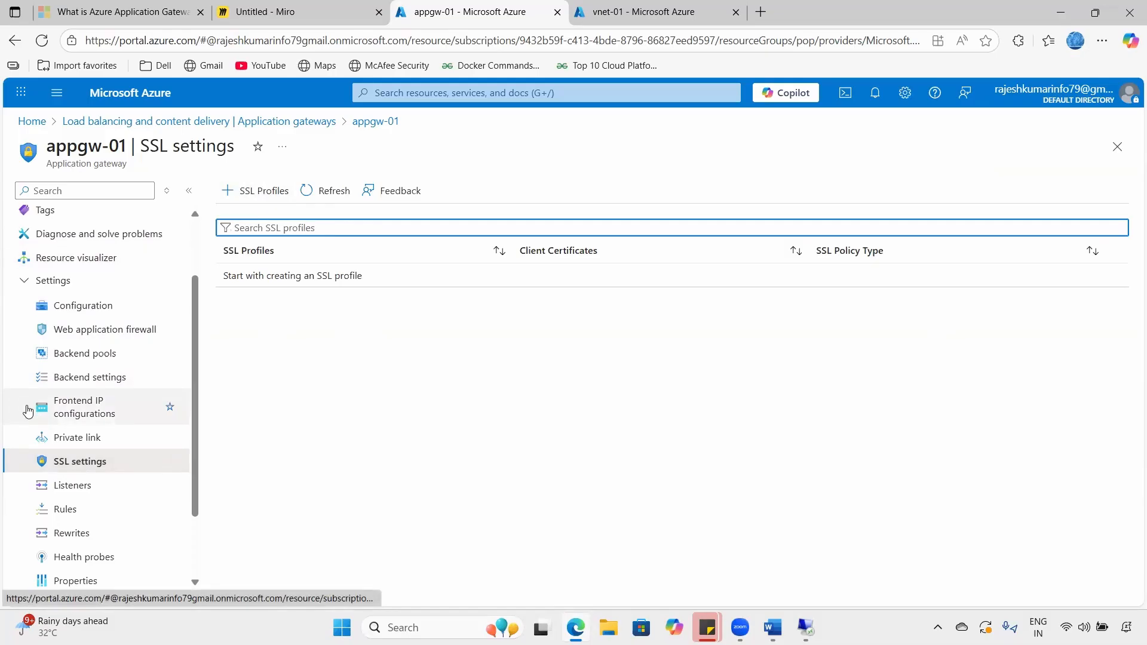
pyautogui.click(120, 414)
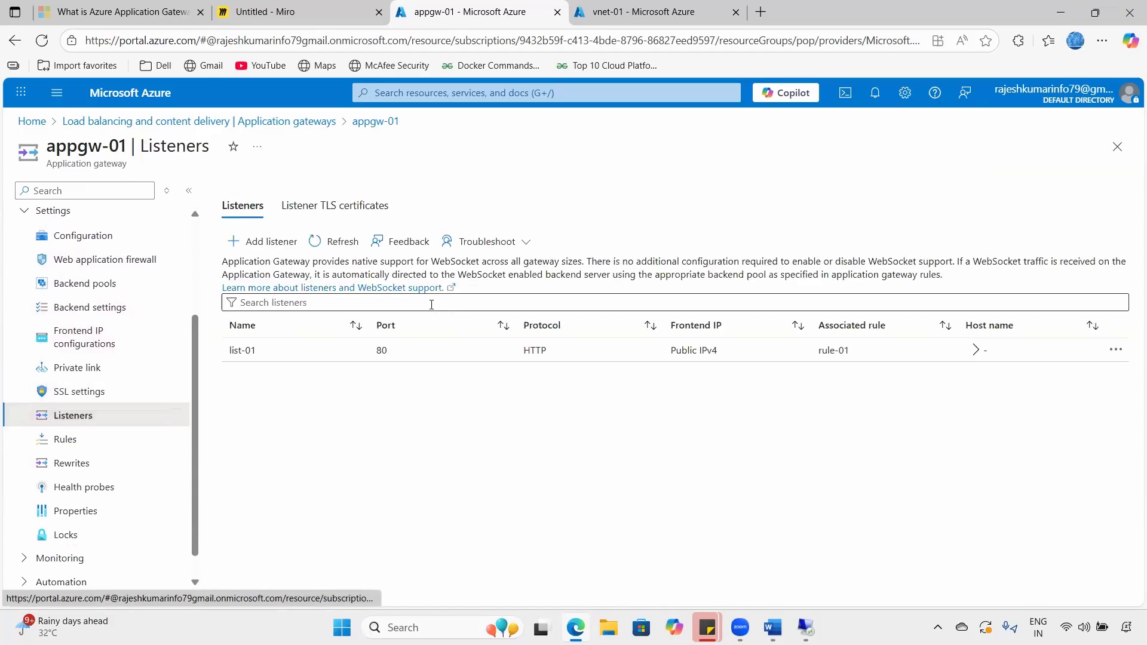
pyautogui.click(327, 350)
pyautogui.moveTo(272, 351); pyautogui.dragTo(225, 352)
pyautogui.moveTo(397, 351); pyautogui.dragTo(367, 352)
pyautogui.moveTo(560, 350); pyautogui.dragTo(497, 346)
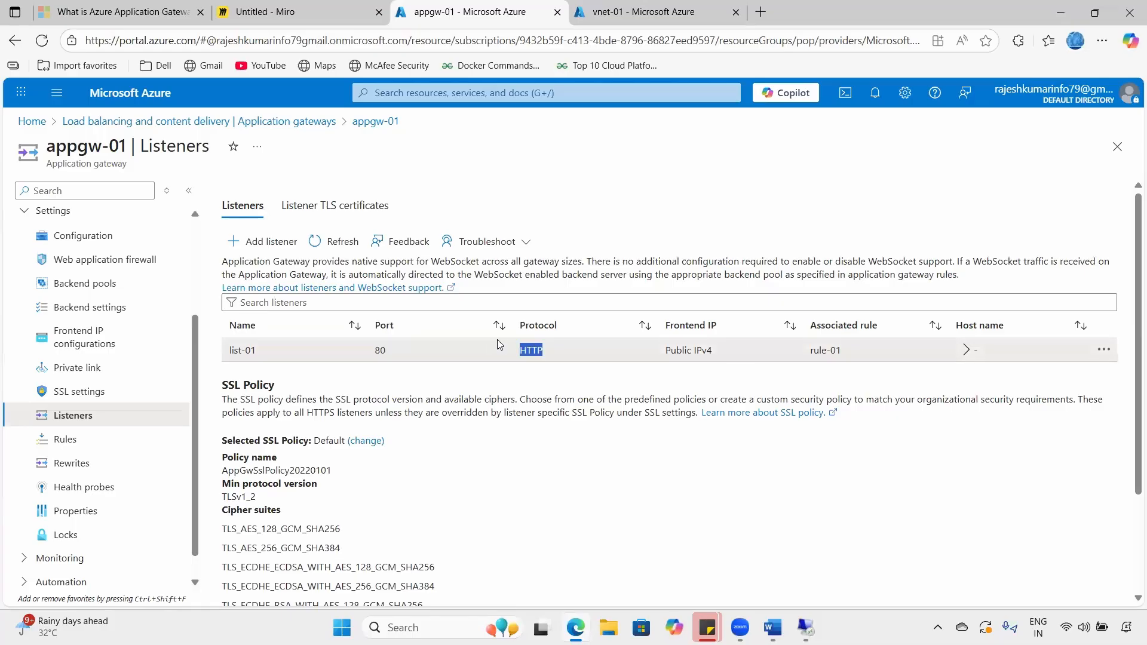
pyautogui.click(967, 353)
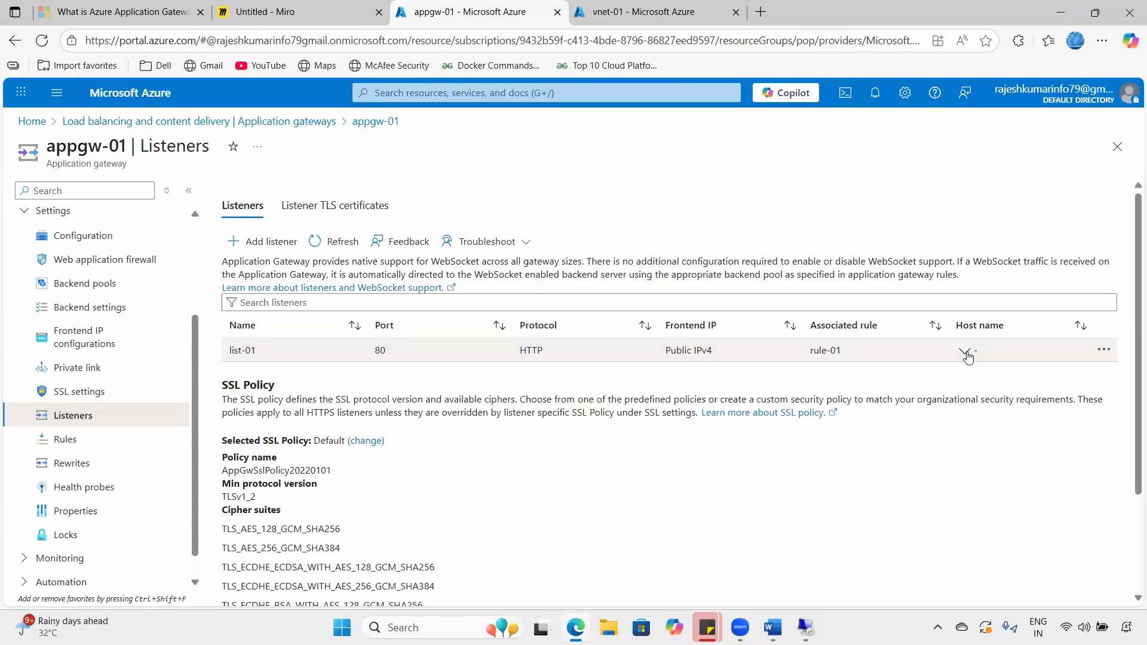
# - Review the full configuration of listener list-01, including its custom error page options, and close it without changes
pyautogui.click(715, 357)
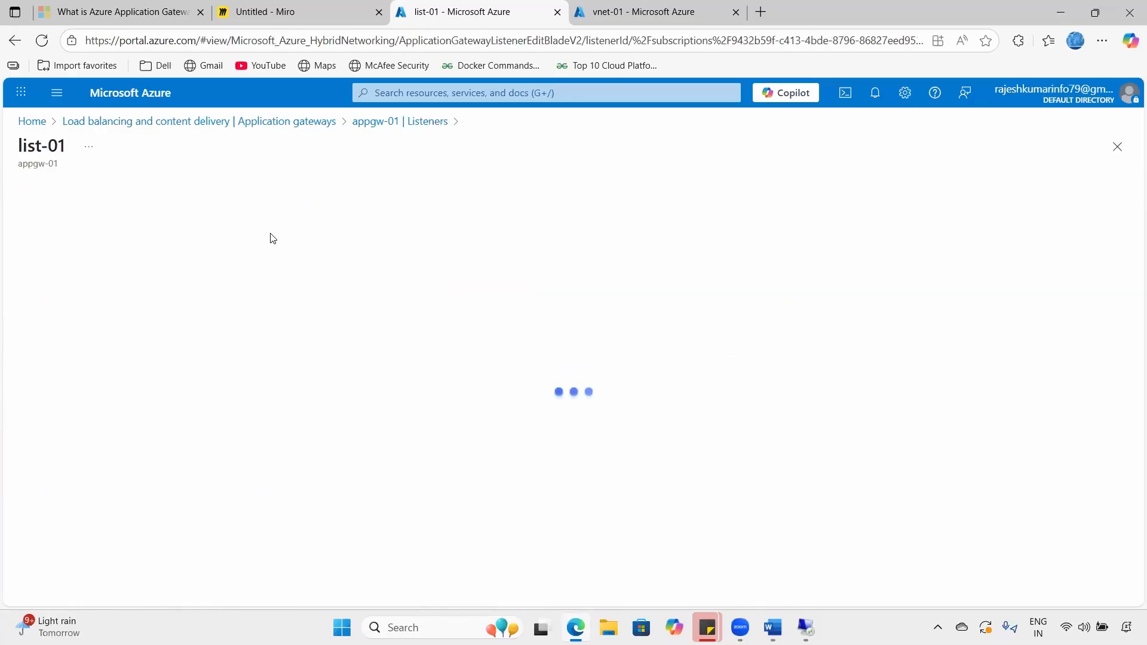
pyautogui.scroll(-3, 235, 394)
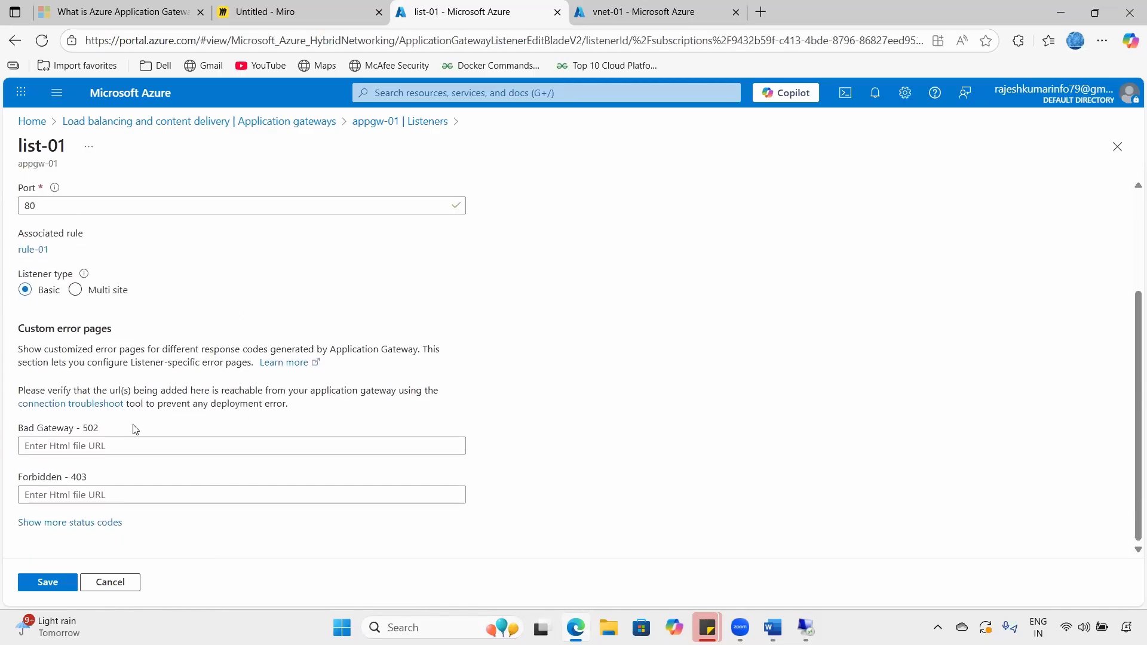
pyautogui.scroll(3, 134, 429)
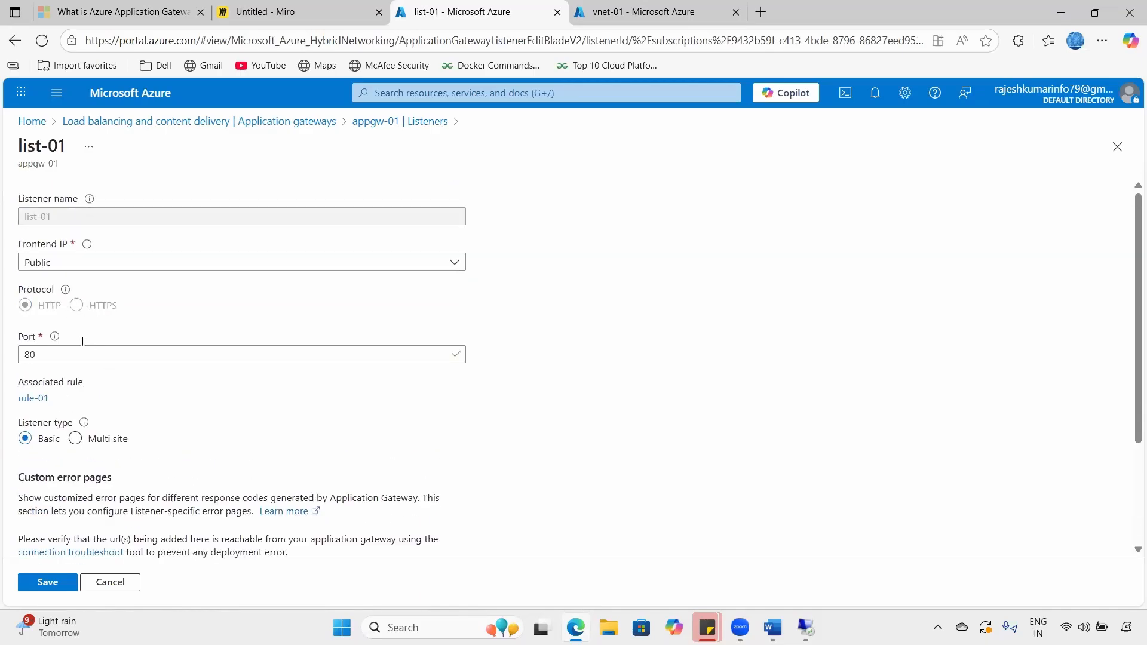
pyautogui.click(113, 585)
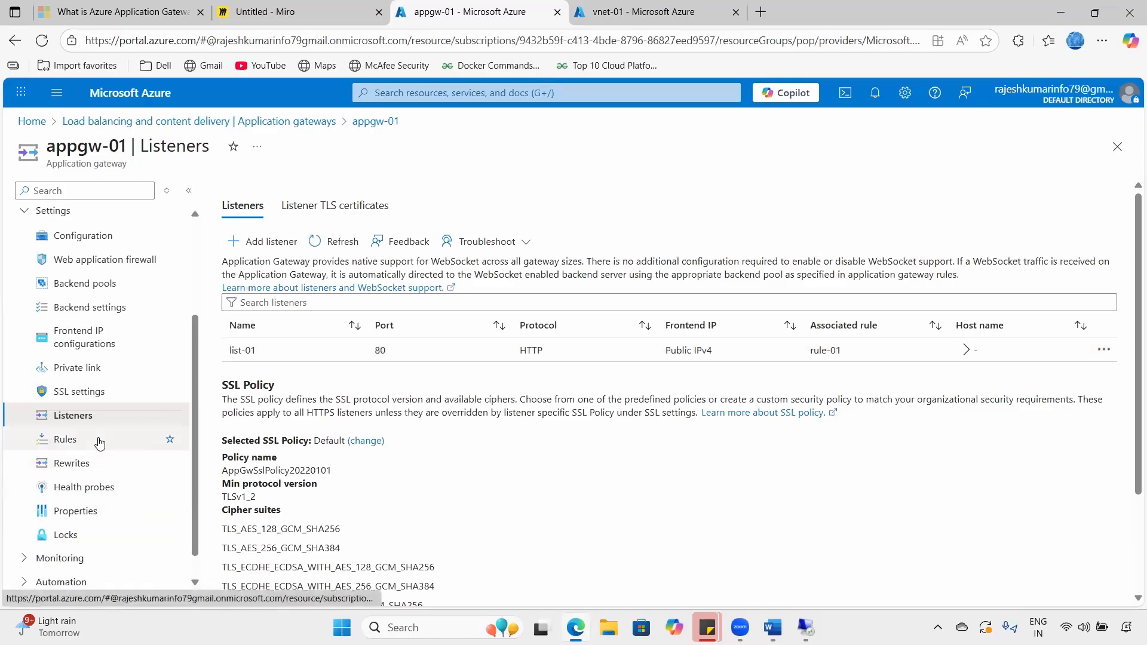
# - Look through the routing rules, rewrite sets and health probes of appgw-01
pyautogui.click(99, 443)
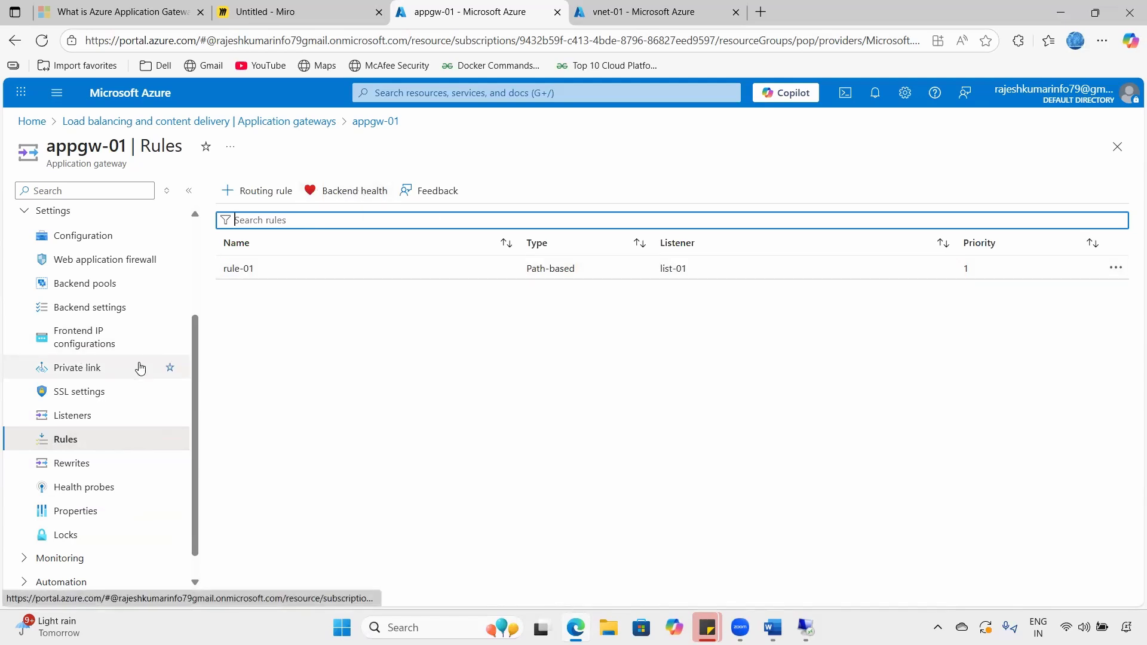
pyautogui.scroll(-1, 139, 442)
pyautogui.click(114, 441)
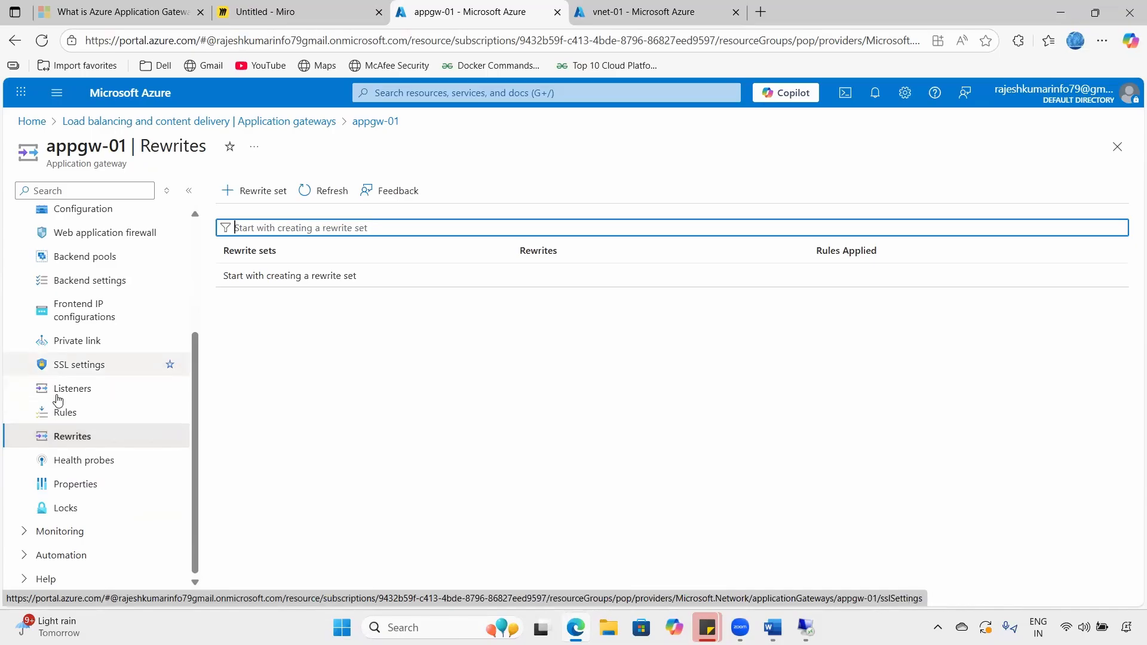
pyautogui.click(95, 461)
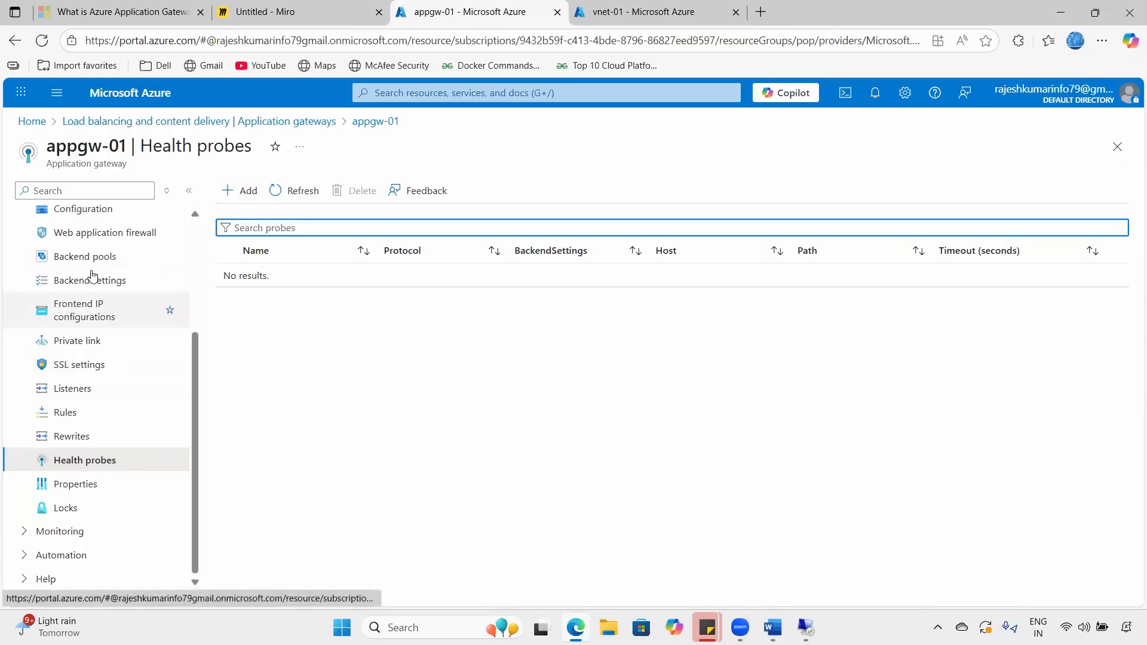
# - Review the host, path and interval options for adding a health probe, and cancel without creating one
pyautogui.click(227, 192)
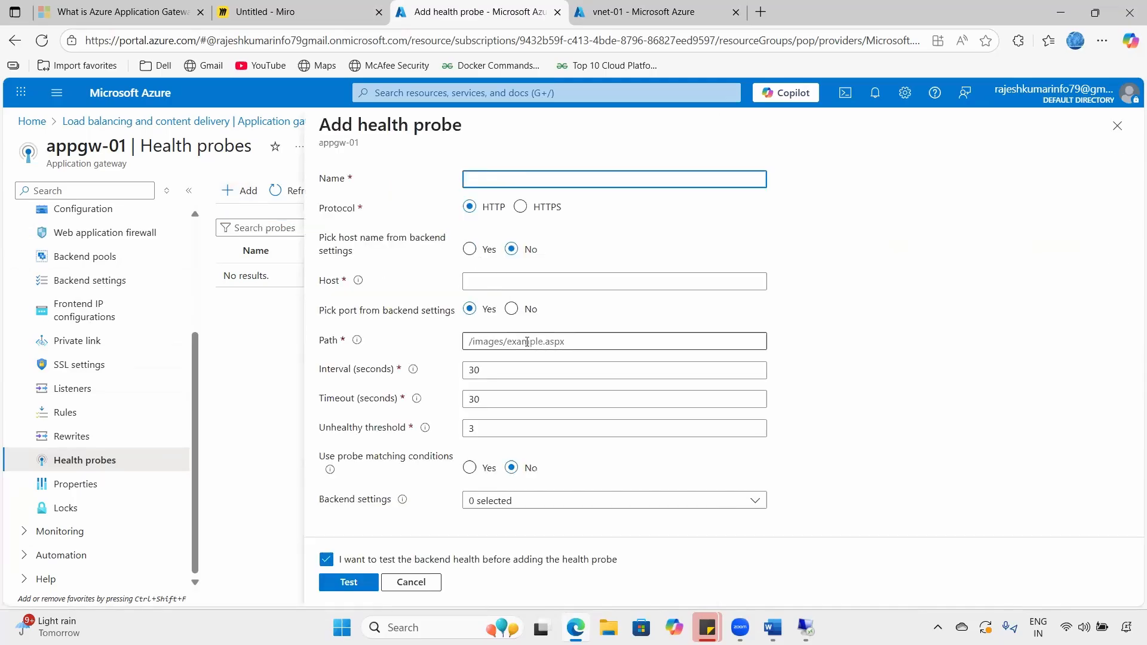
pyautogui.click(502, 343)
pyautogui.click(696, 317)
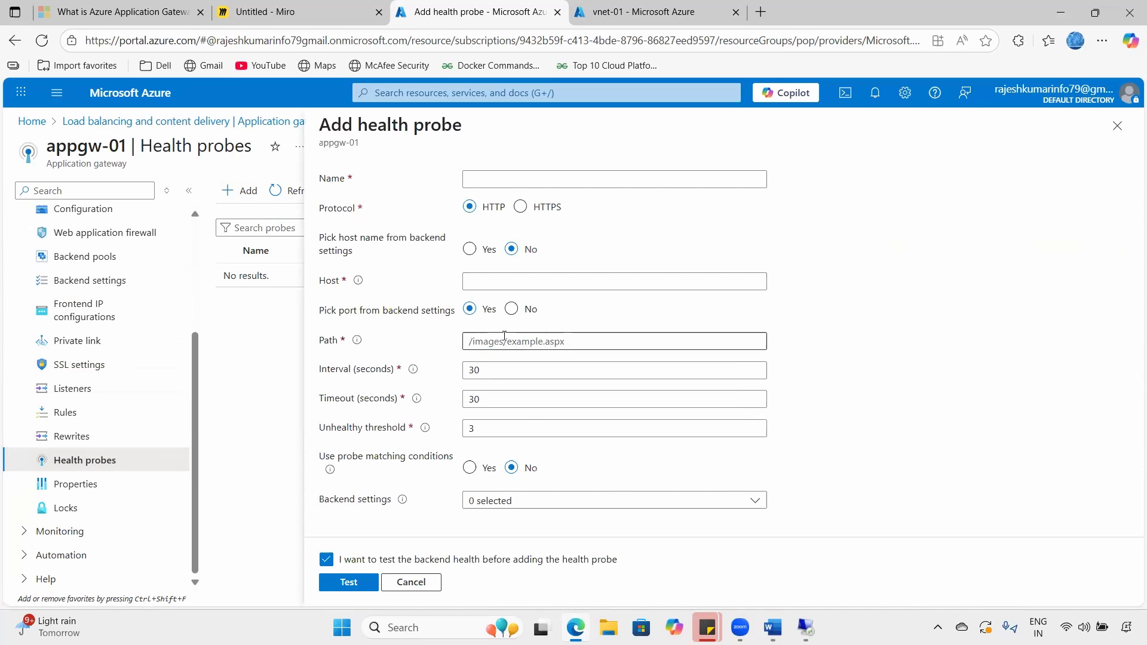
pyautogui.click(500, 283)
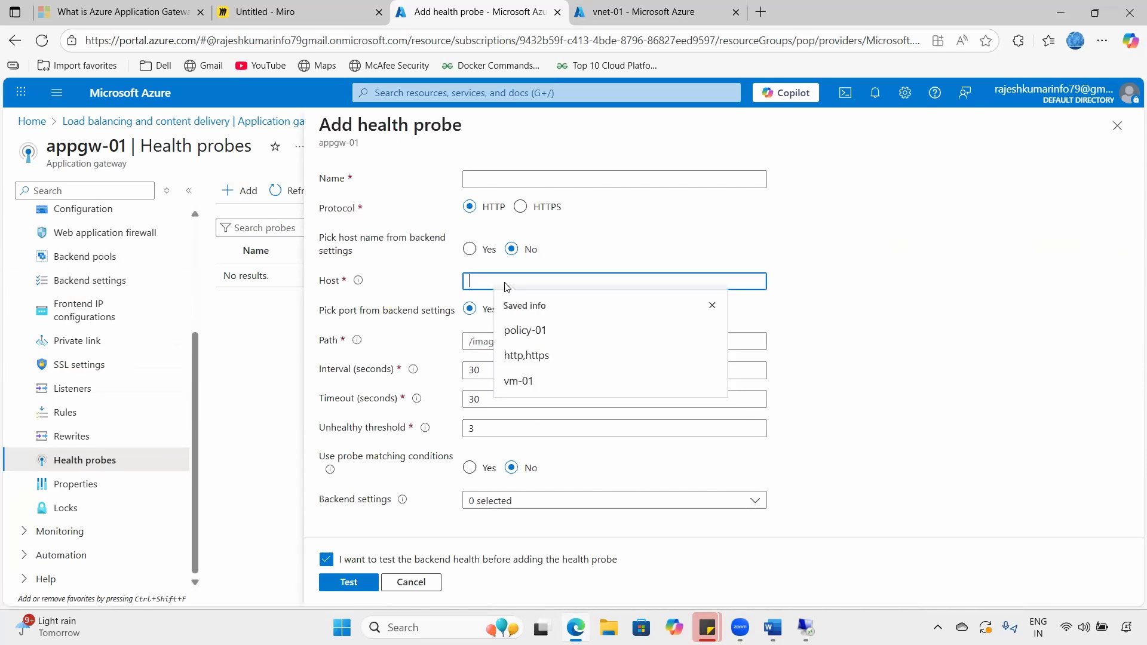
pyautogui.click(578, 245)
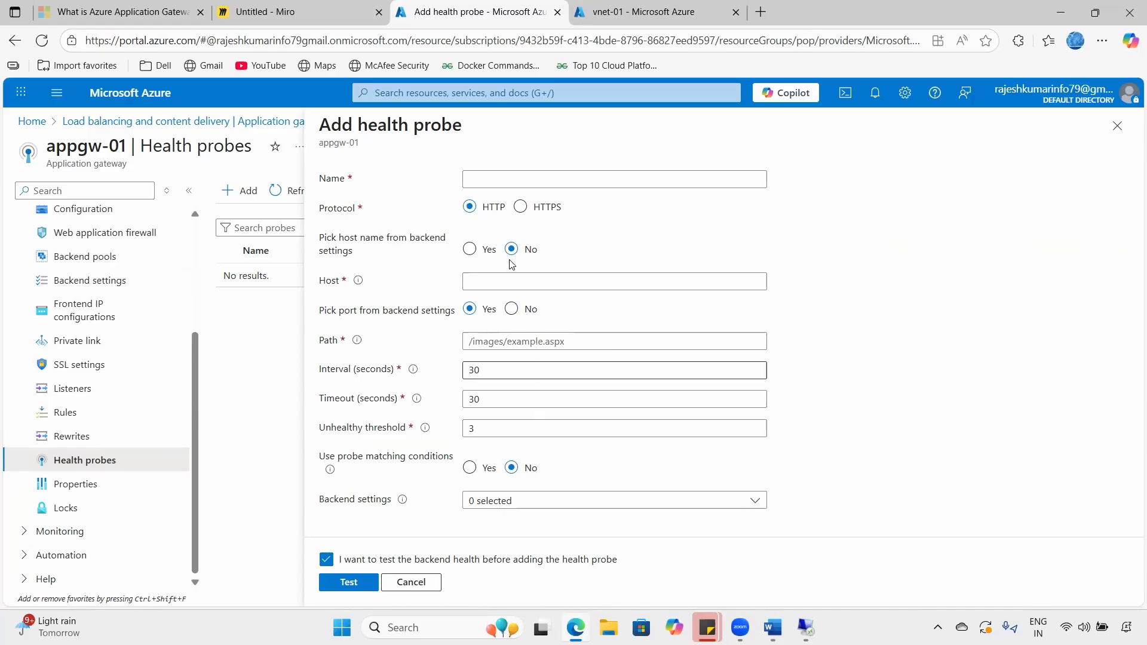
pyautogui.moveTo(467, 369); pyautogui.dragTo(526, 375)
pyautogui.click(412, 582)
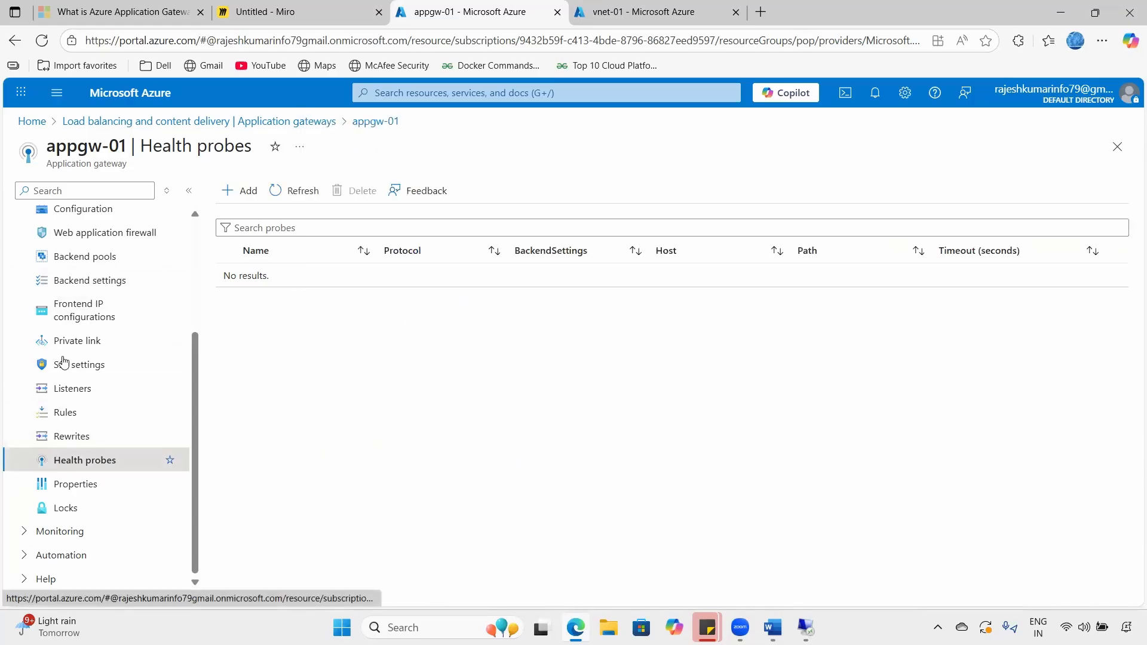
# - Revisit the backend pools, check the properties of appgw-01, and return to the gateway's overview
pyautogui.click(85, 257)
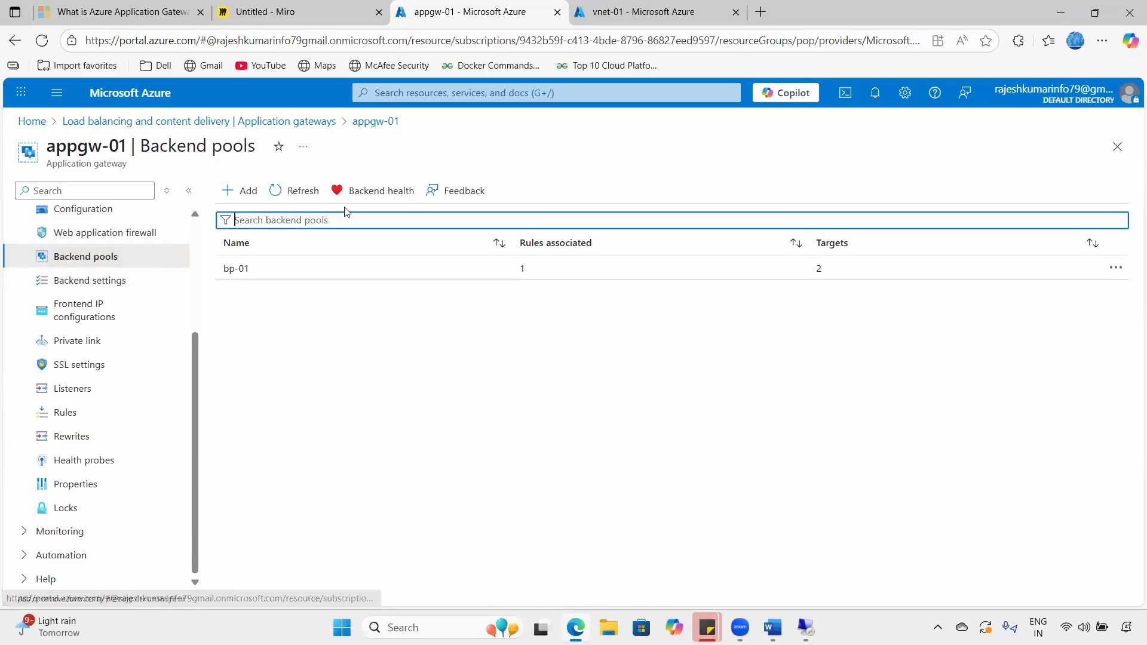
pyautogui.click(98, 484)
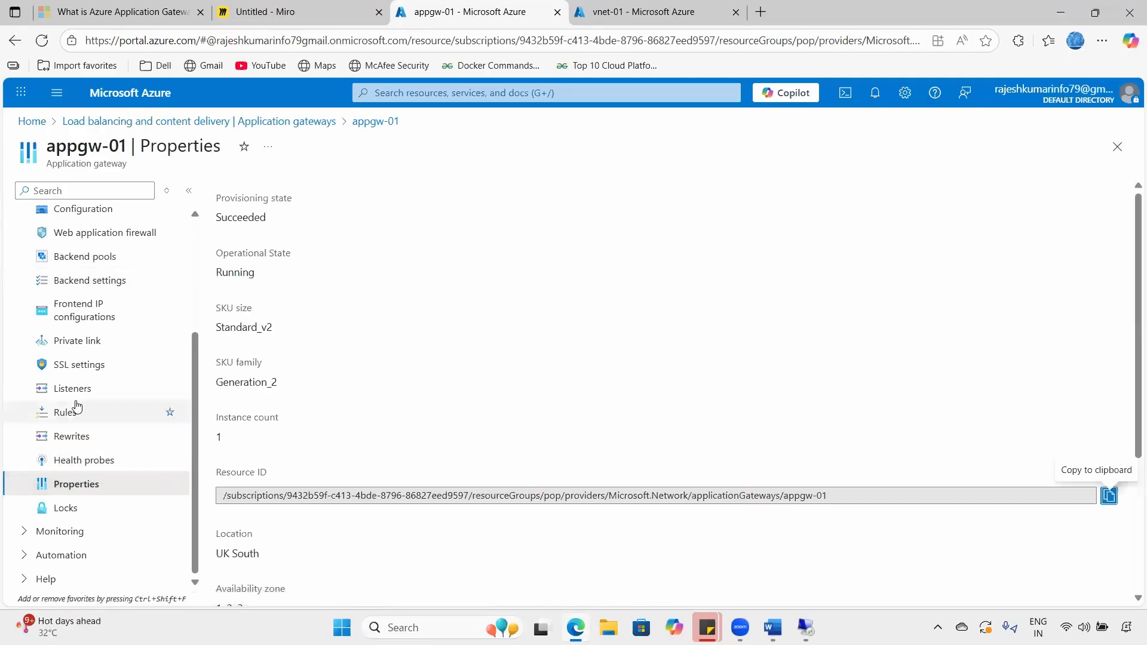
pyautogui.scroll(3, 81, 403)
pyautogui.click(94, 221)
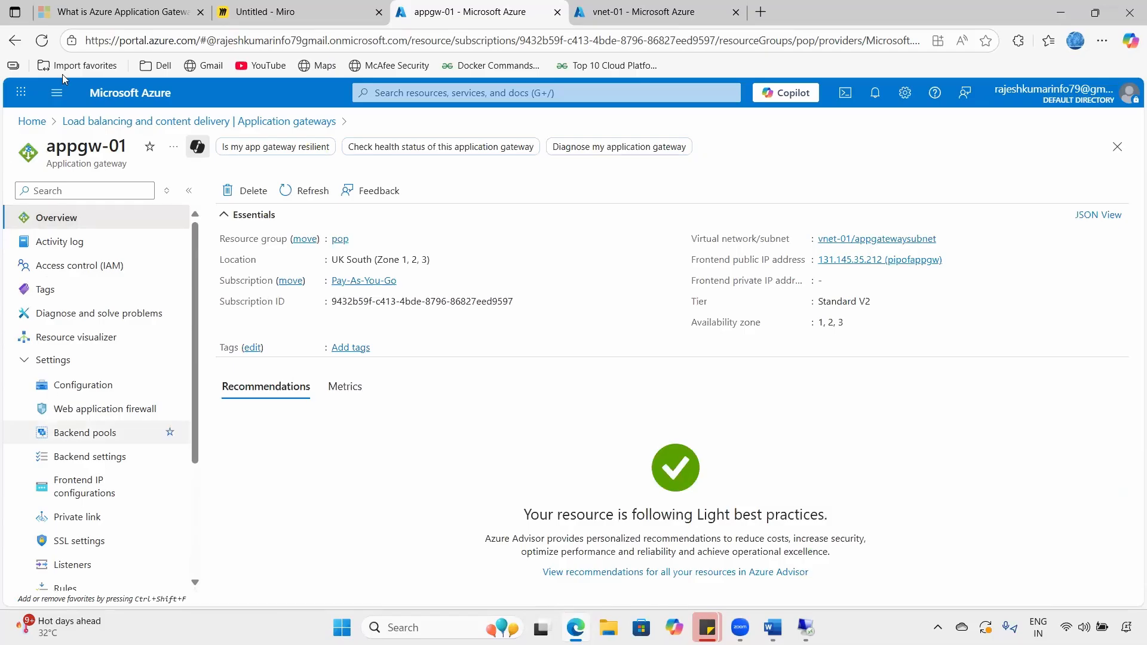
# - Close the vnet-01 page and copy the frontend public IP address of appgw-01
pyautogui.click(735, 12)
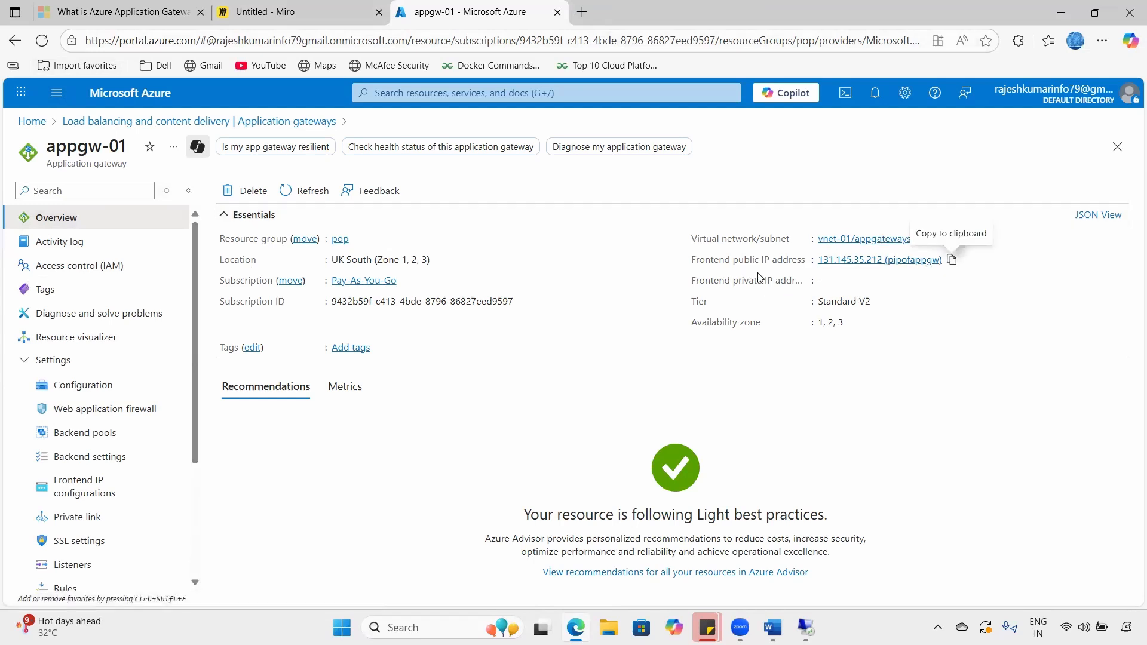
pyautogui.moveTo(691, 261); pyautogui.dragTo(835, 264)
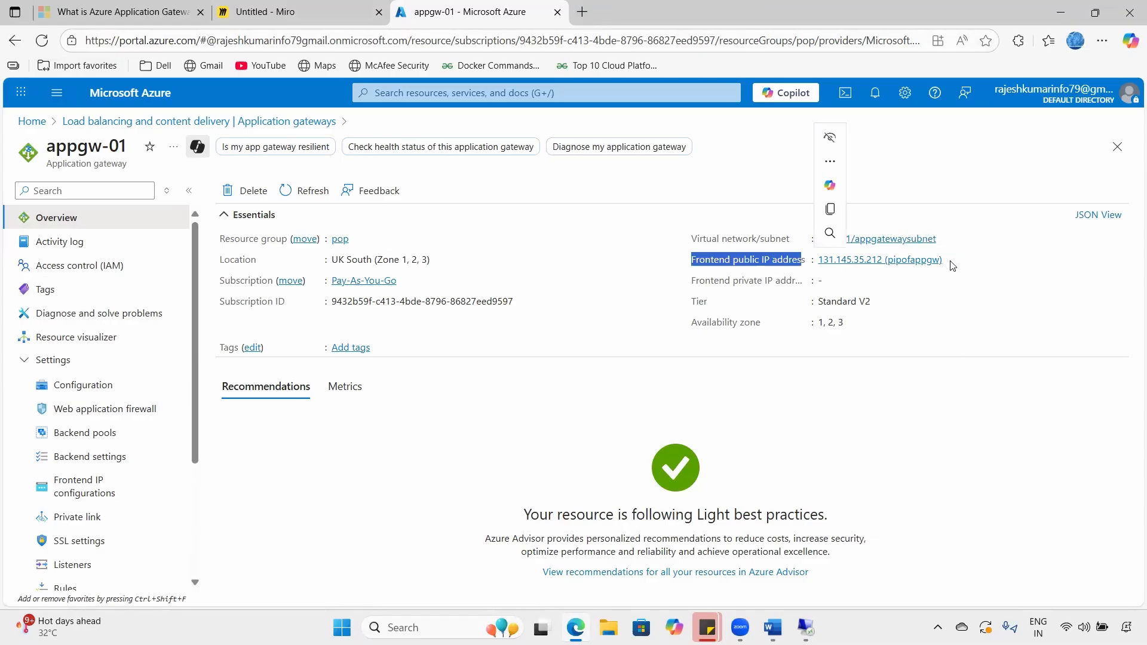
pyautogui.click(945, 259)
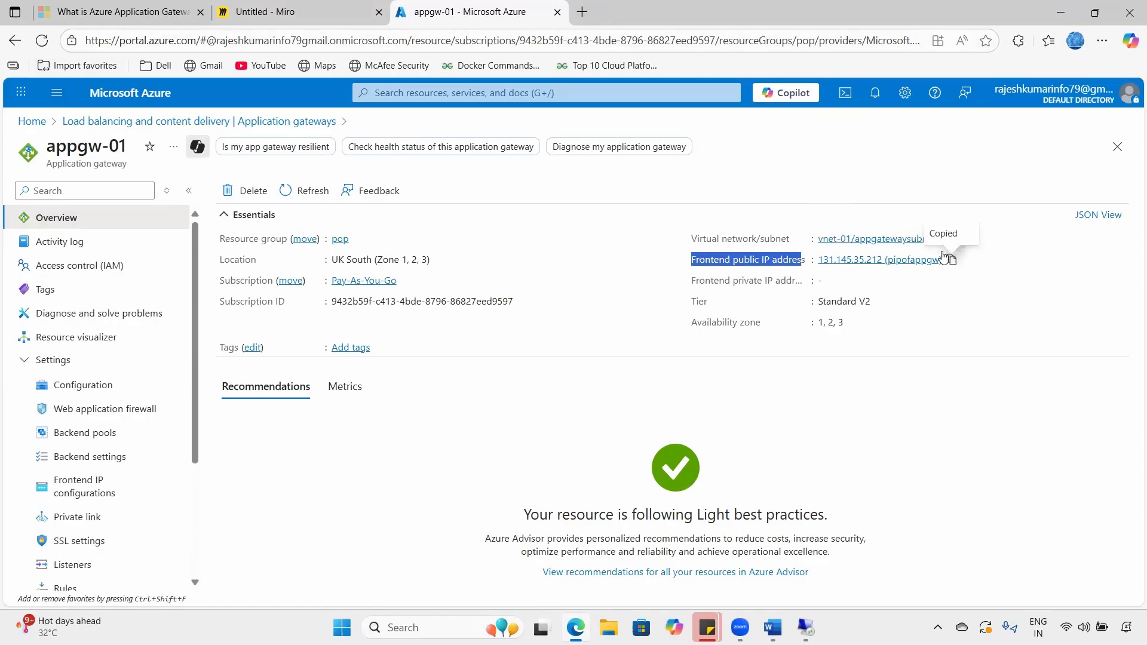
# - Paste the copied address into a new browser tab and strip the resource name, leaving only 131.145.35.212
pyautogui.click(574, 5)
pyautogui.hotkey('ctrl', 'v')
pyautogui.press('BackSpace')
pyautogui.press('BackSpace')
pyautogui.press('BackSpace')
pyautogui.press('BackSpace')
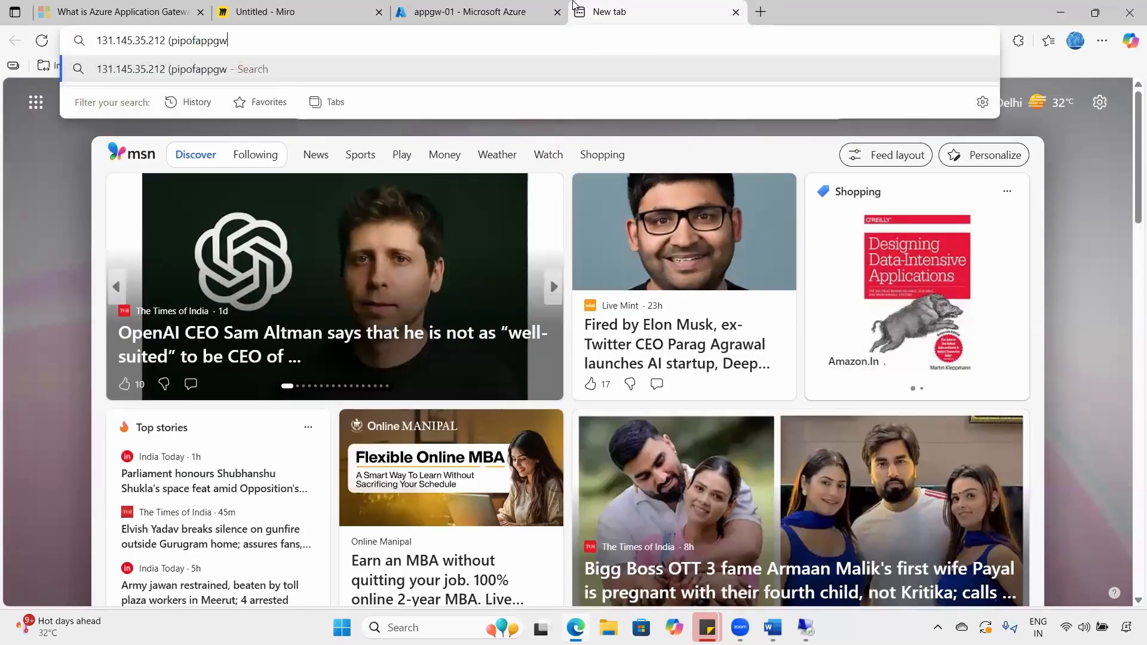
pyautogui.press('BackSpace')
pyautogui.press('BackSpace')
pyautogui.press('BackSpace')
pyautogui.press('BackSpace')
pyautogui.press('BackSpace')
pyautogui.press('BackSpace')
pyautogui.press('BackSpace')
pyautogui.press('BackSpace')
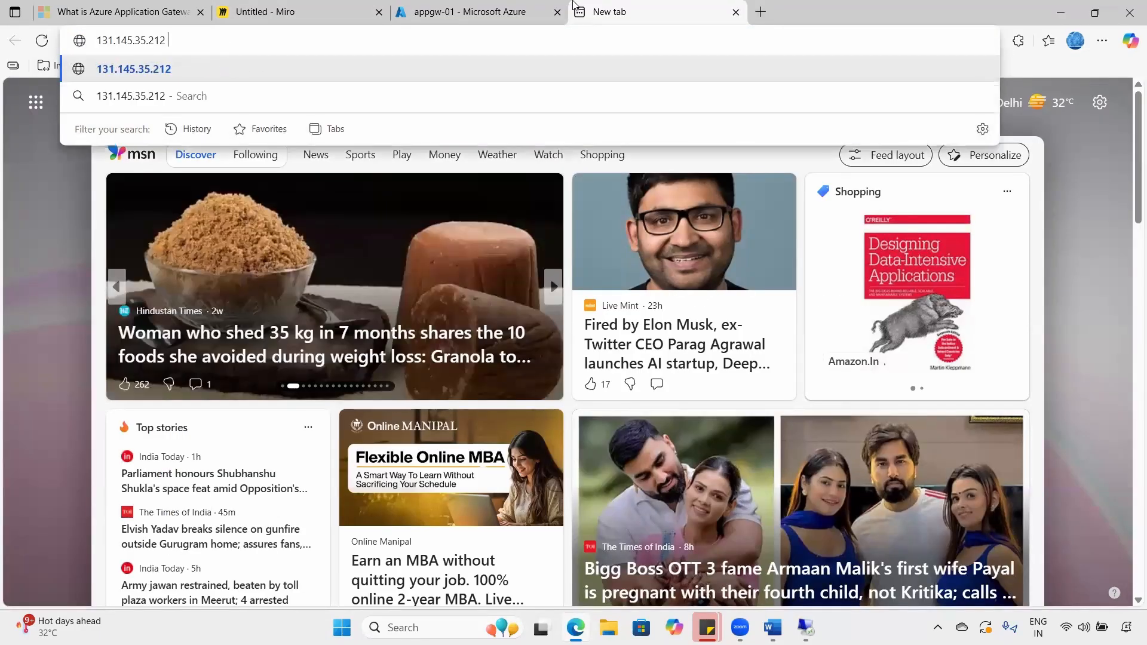
# - Append /images/default.html to the gateway's IP address and load the page
pyautogui.write('/imagws')
pyautogui.press('BackSpace')
pyautogui.press('BackSpace')
pyautogui.write('es')
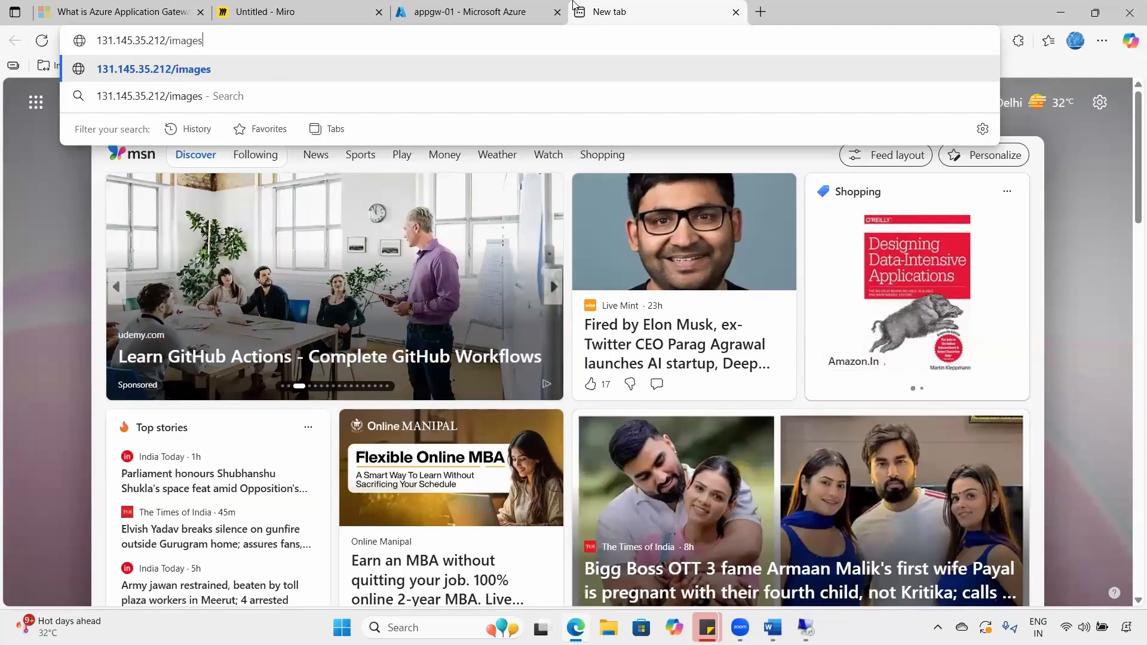
pyautogui.write('/defau')
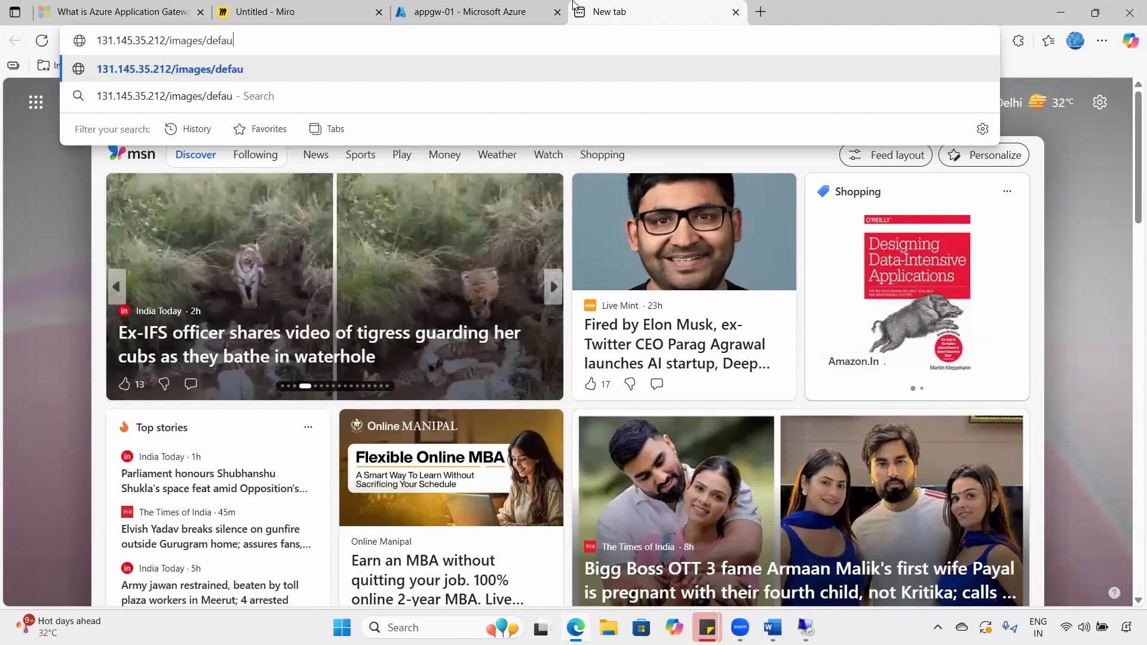
pyautogui.write('lt.html')
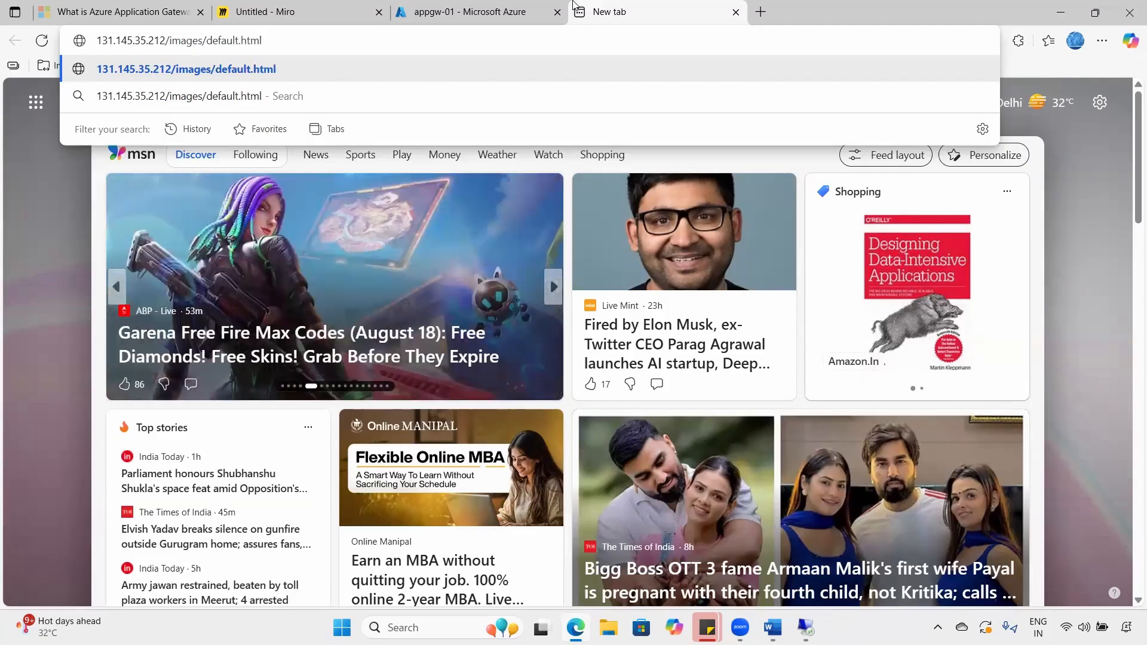
pyautogui.press('Return')
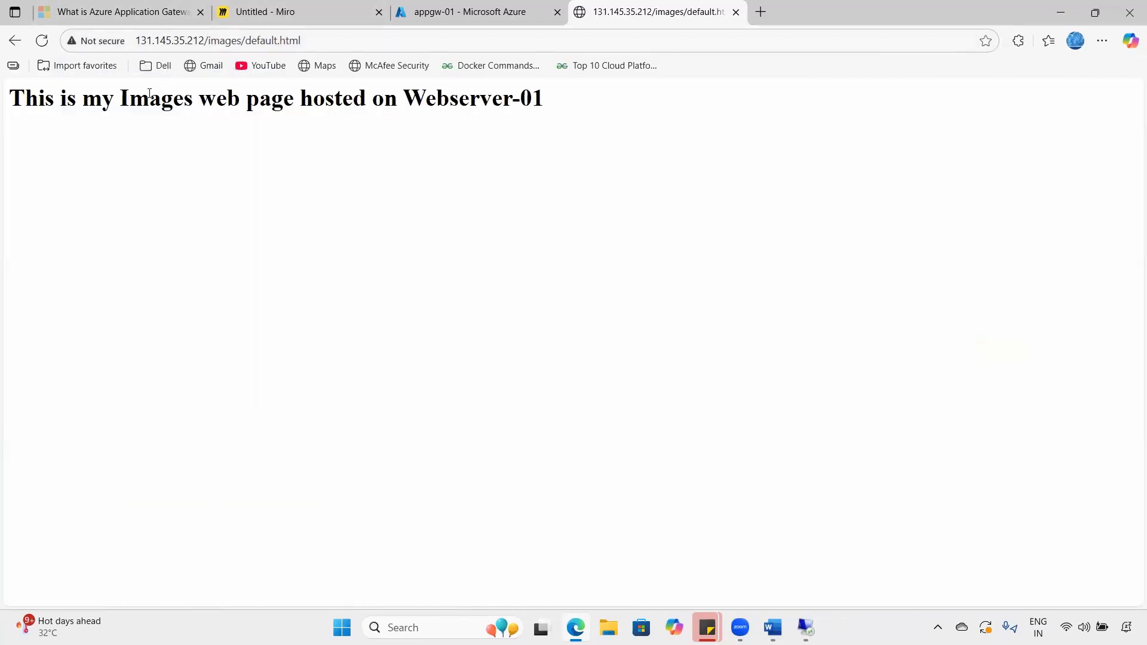
# - Examine the loaded page's heading and compare the IP address and images path in its URL with the server named
pyautogui.moveTo(116, 98); pyautogui.dragTo(199, 103)
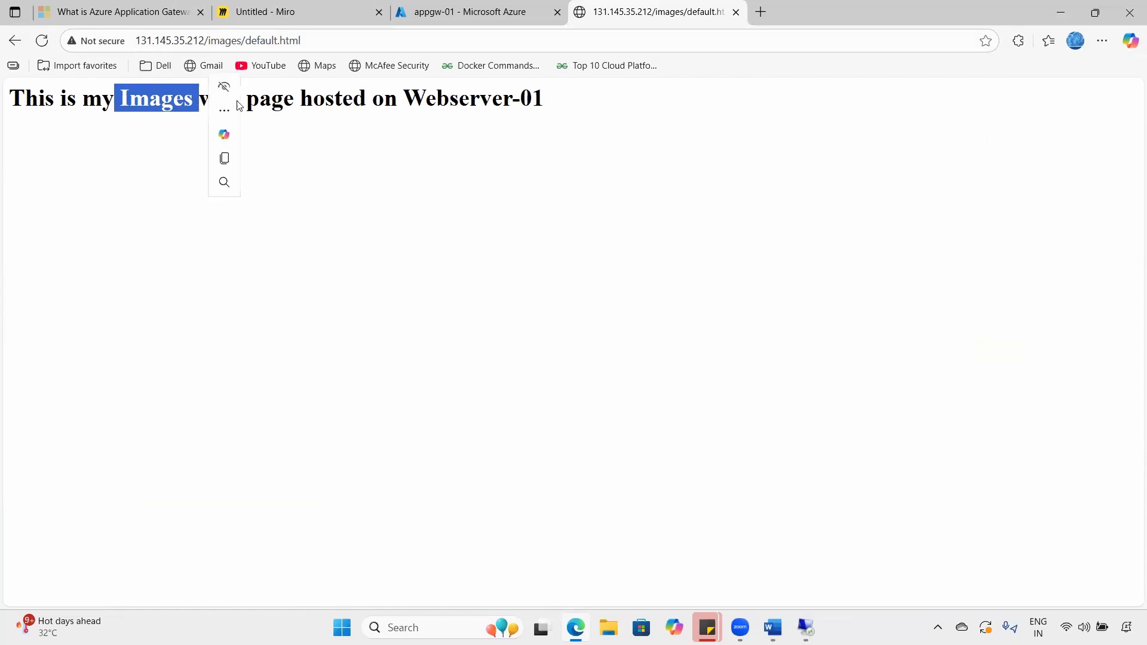
pyautogui.click(257, 120)
pyautogui.click(263, 49)
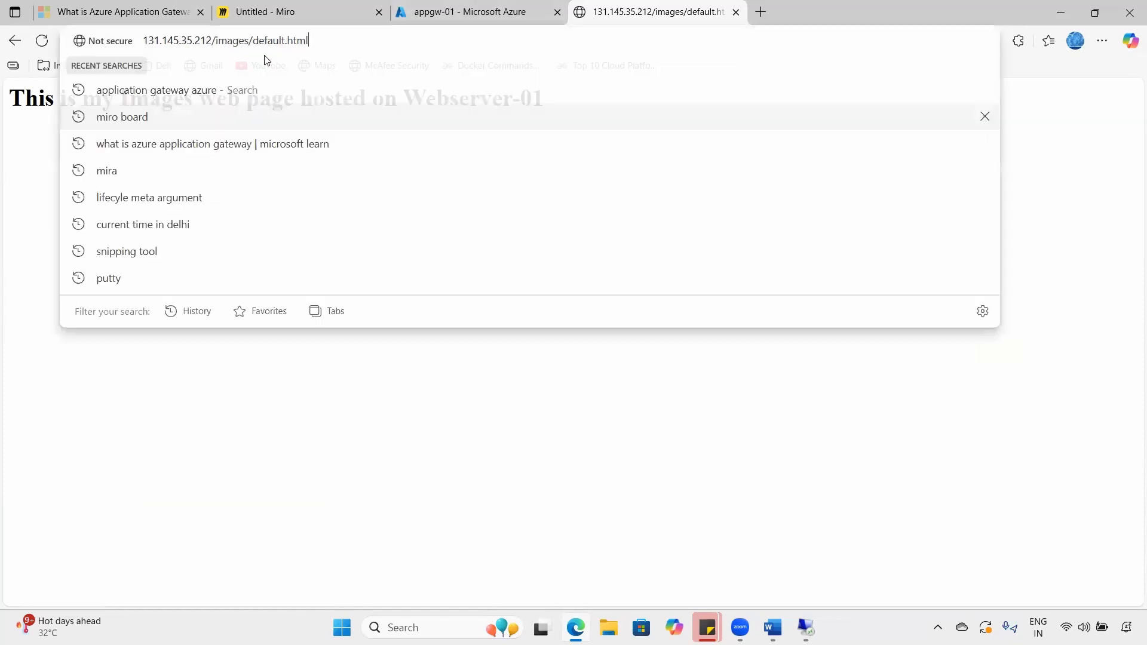
pyautogui.click(225, 43)
pyautogui.moveTo(218, 43); pyautogui.dragTo(258, 45)
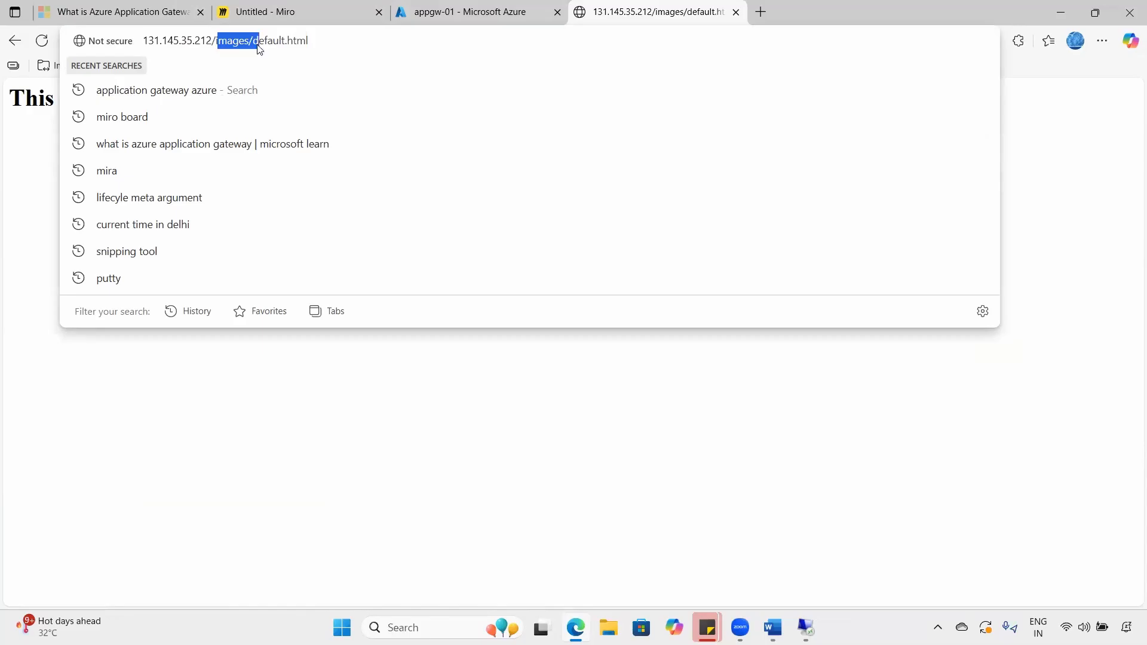
pyautogui.click(250, 378)
pyautogui.moveTo(207, 40); pyautogui.dragTo(145, 40)
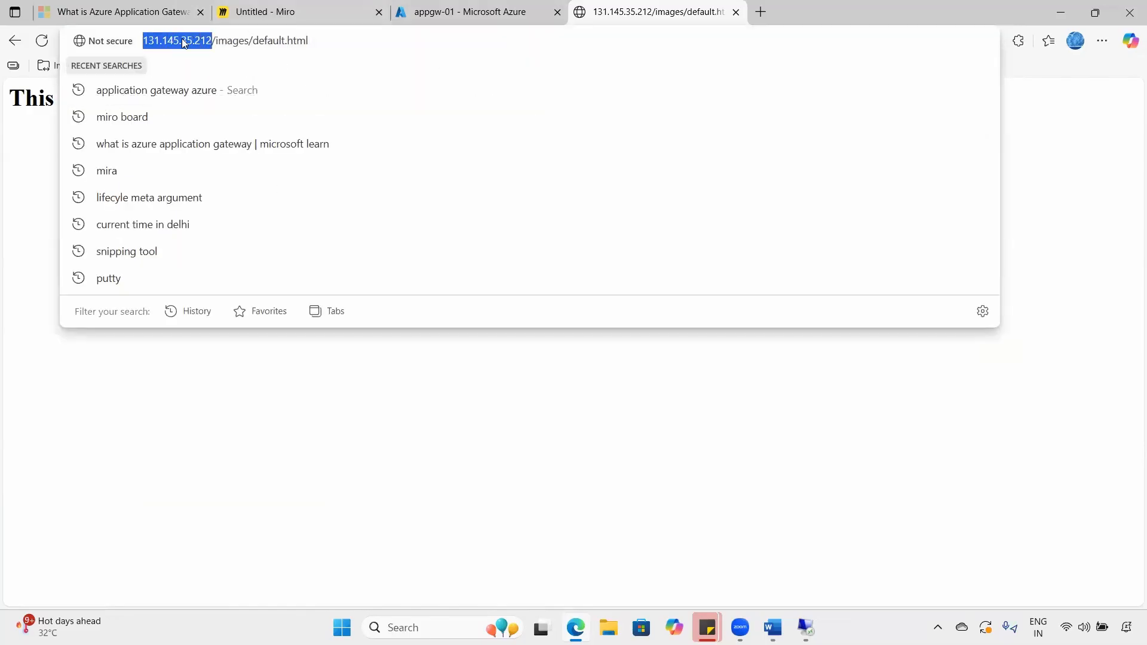
pyautogui.click(292, 441)
pyautogui.moveTo(82, 91); pyautogui.dragTo(538, 135)
pyautogui.moveTo(121, 100); pyautogui.dragTo(192, 109)
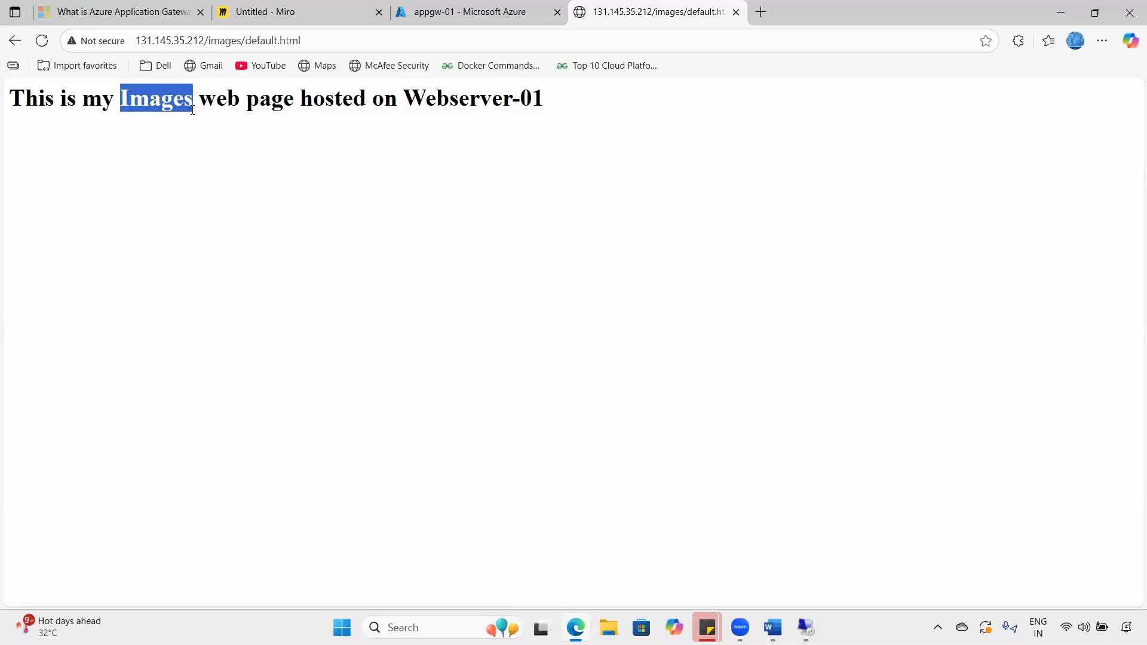
pyautogui.moveTo(425, 119); pyautogui.dragTo(566, 118)
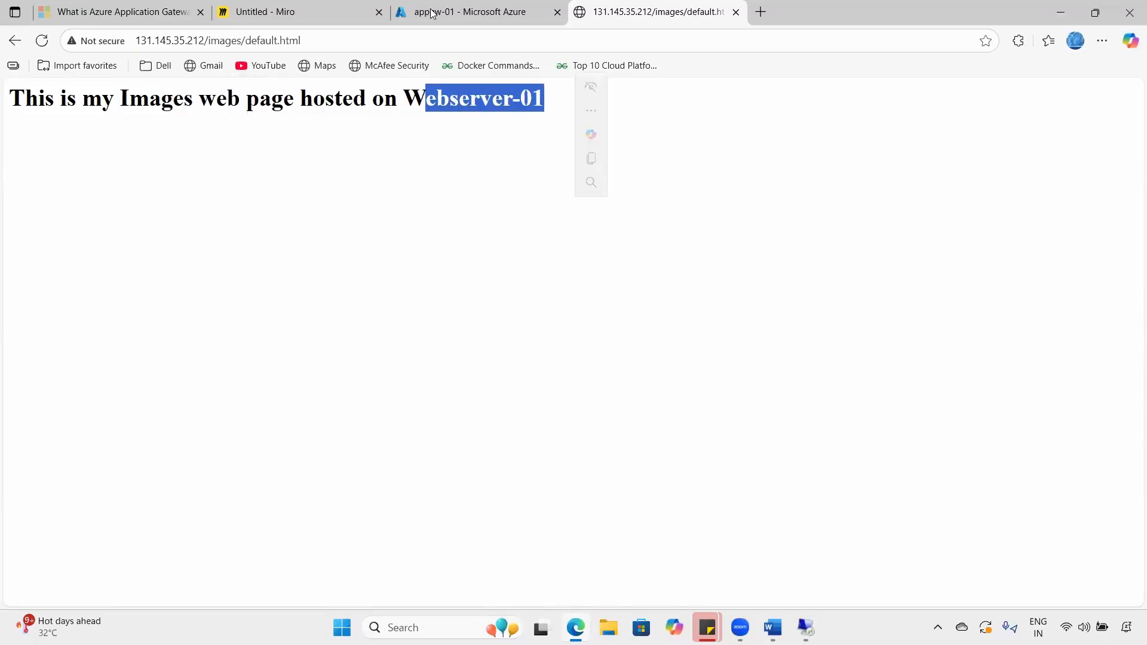
# - Load the gateway's page at 131.145.35.212/videos/default.html in a new browser tab, reusing the images page URL, and reload it
pyautogui.hotkey('ctrl', 'l')
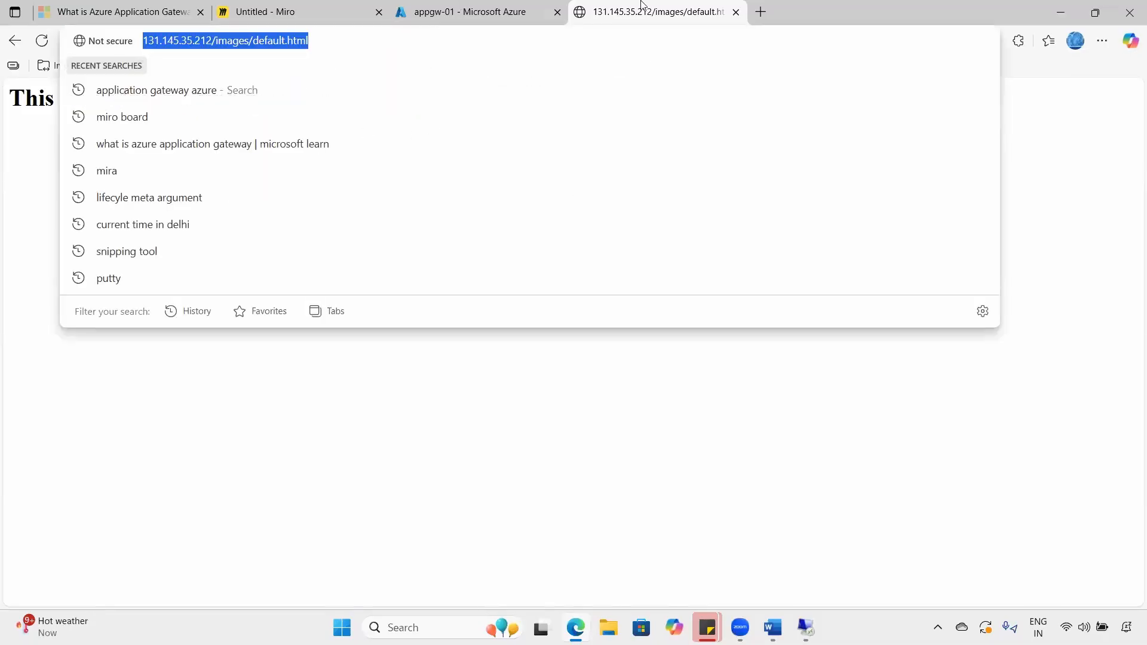
pyautogui.click(760, 12)
pyautogui.hotkey('ctrl', 'v')
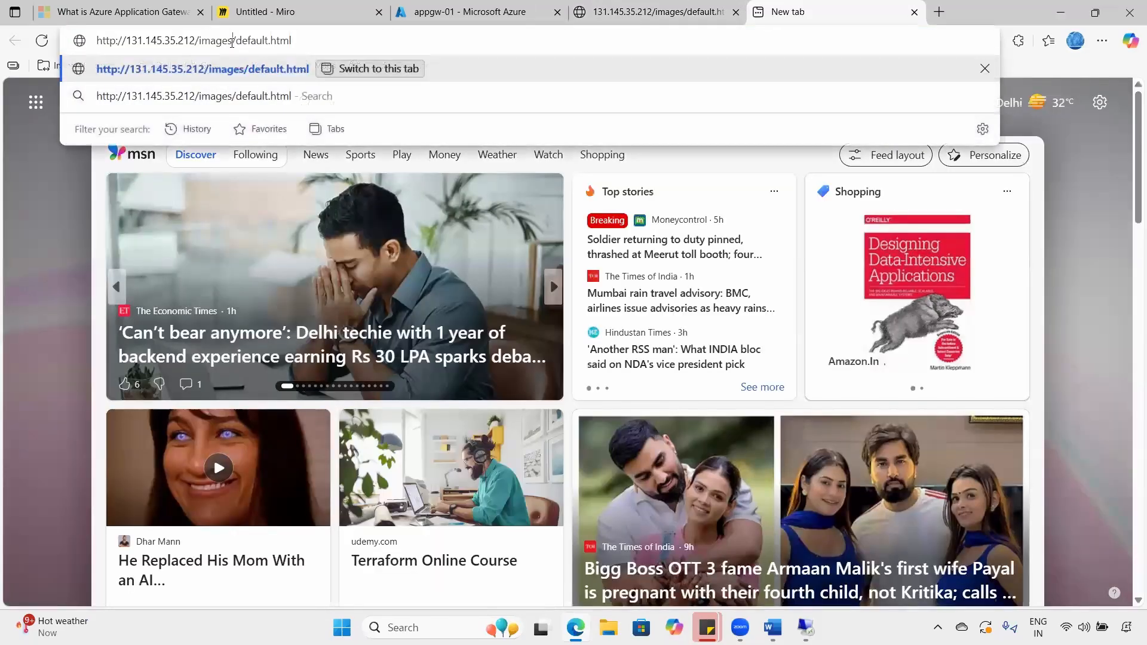
pyautogui.press('BackSpace')
pyautogui.press('BackSpace')
pyautogui.press('BackSpace')
pyautogui.press('BackSpace')
pyautogui.press('BackSpace')
pyautogui.press('BackSpace')
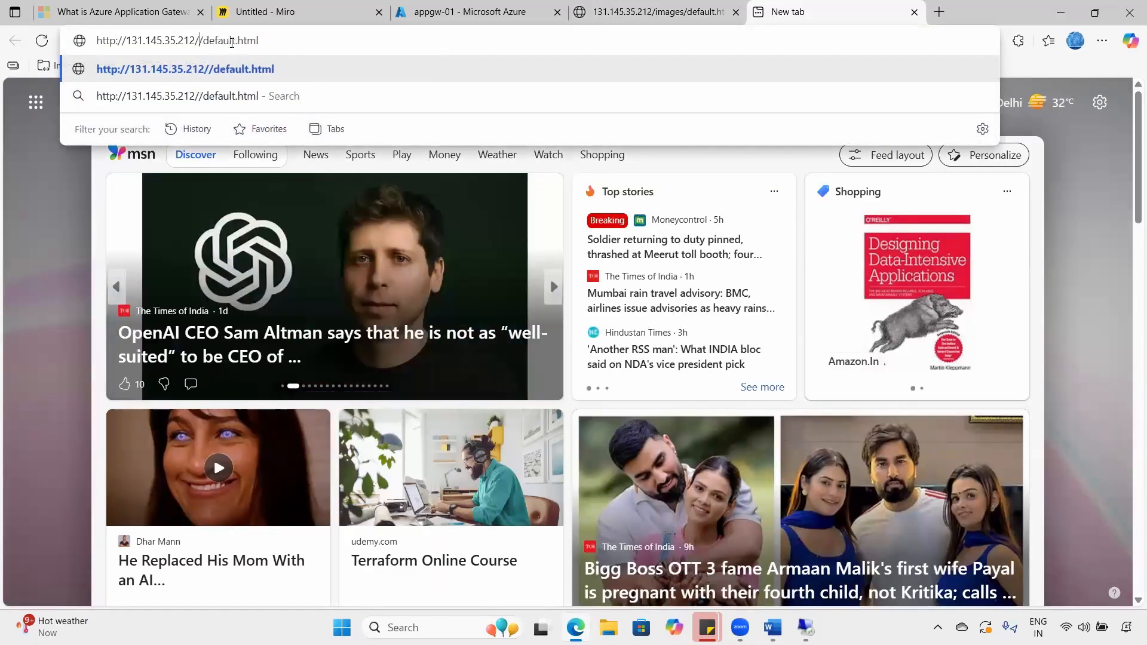
pyautogui.write('videos')
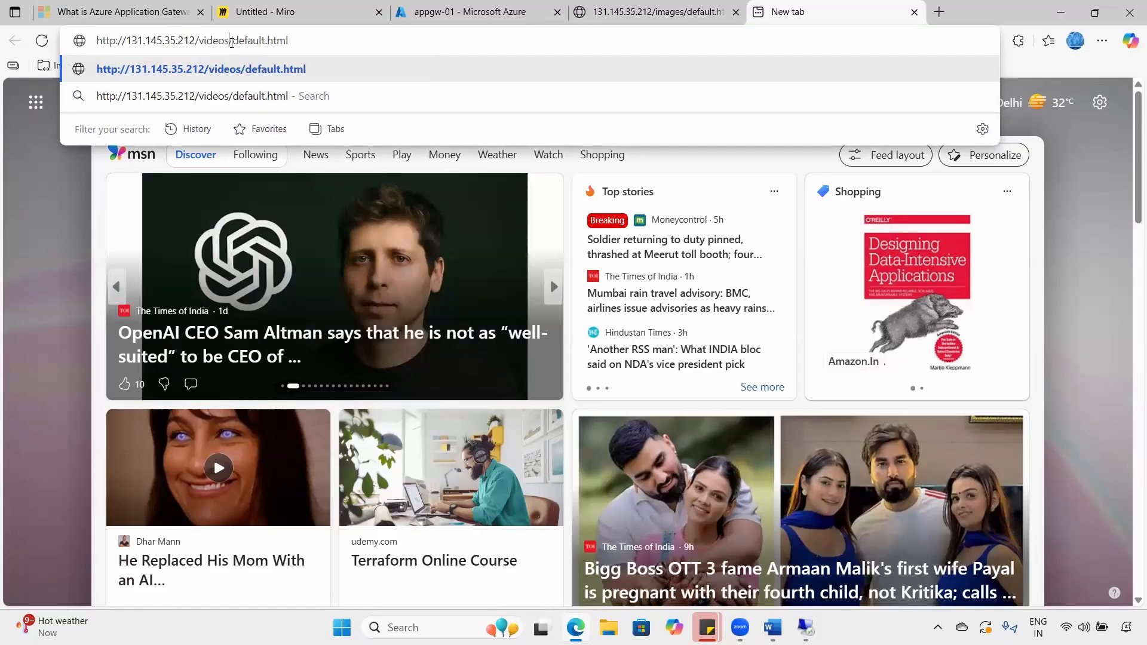
pyautogui.press('Return')
pyautogui.click(232, 42)
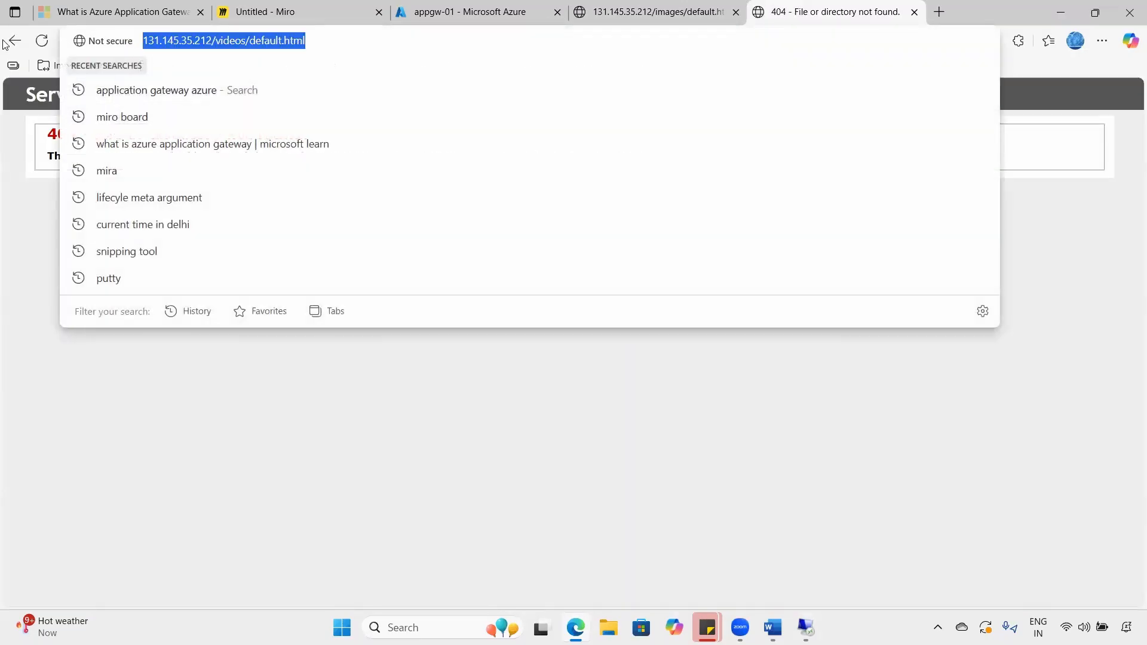
pyautogui.click(38, 44)
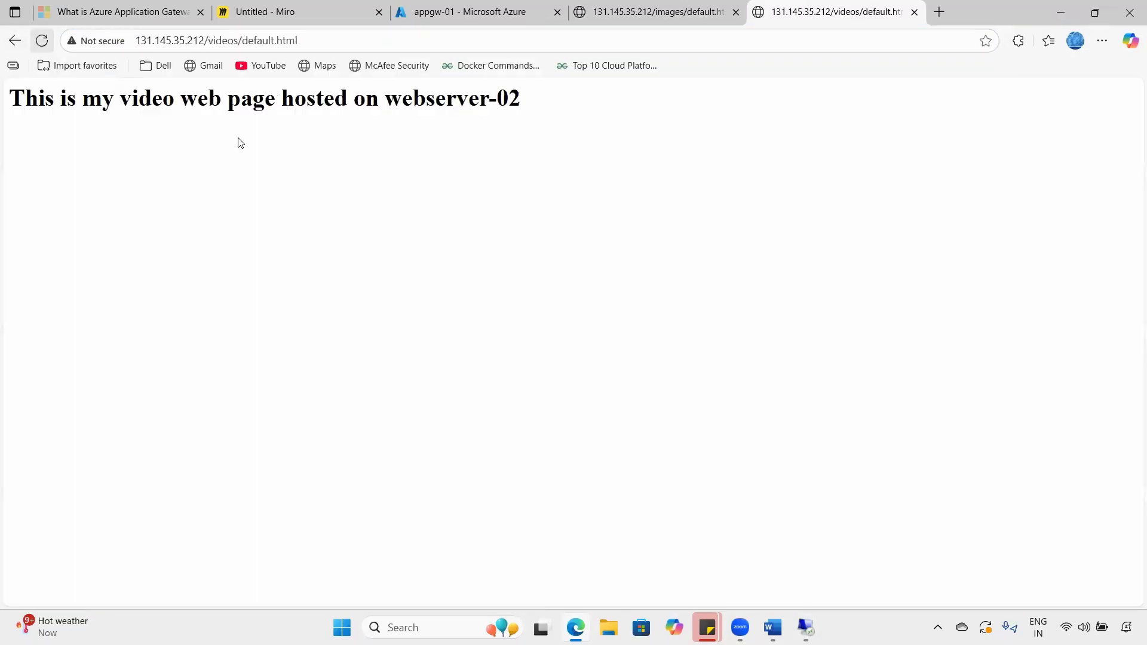
# - Examine the heading of the loaded videos page and the web server it names
pyautogui.moveTo(78, 100); pyautogui.dragTo(423, 168)
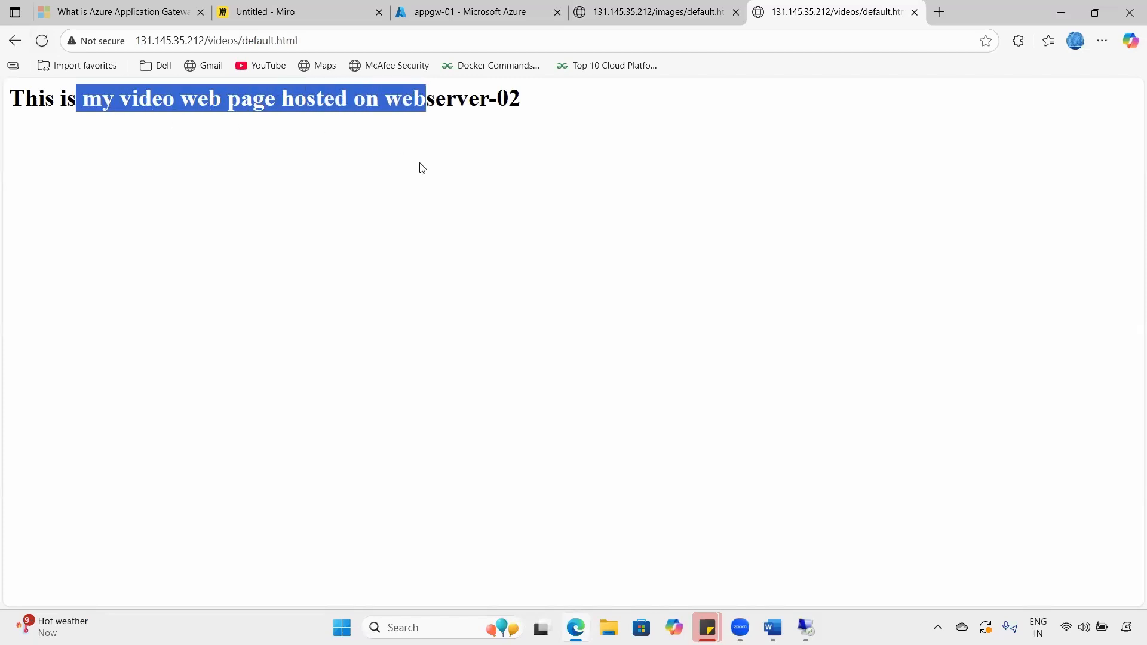
pyautogui.click(411, 194)
pyautogui.moveTo(132, 97); pyautogui.dragTo(316, 123)
pyautogui.moveTo(412, 98); pyautogui.dragTo(560, 105)
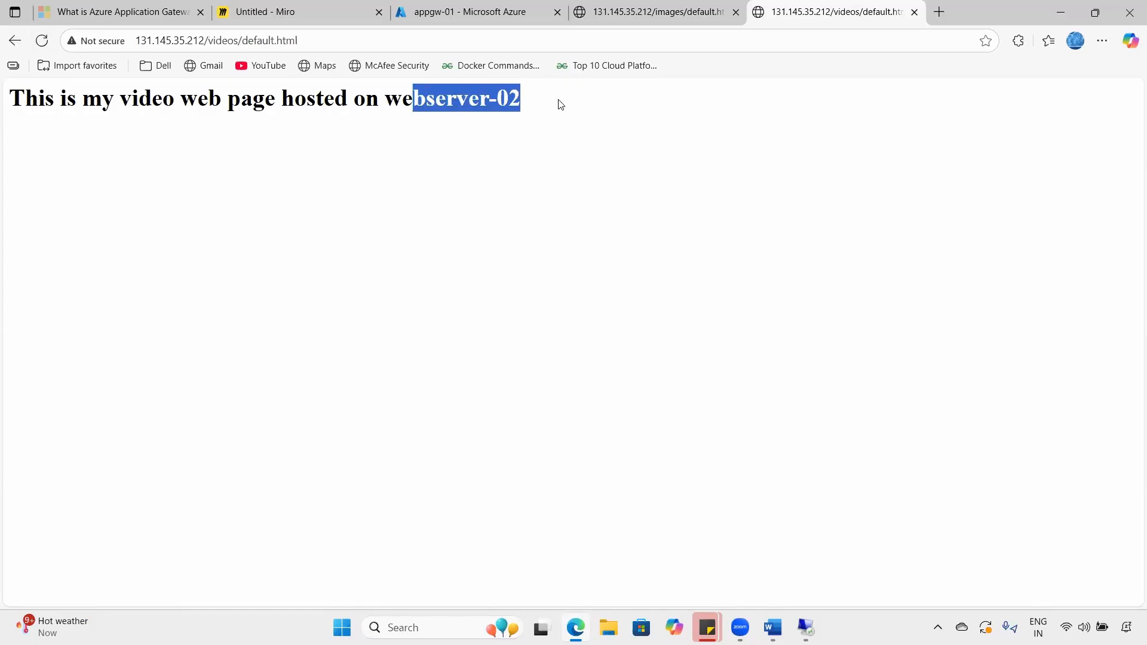
# - Return to the images page and examine the IP address used in its URL
pyautogui.click(685, 6)
pyautogui.hotkey('ctrl', 'Tab')
pyautogui.click(685, 6)
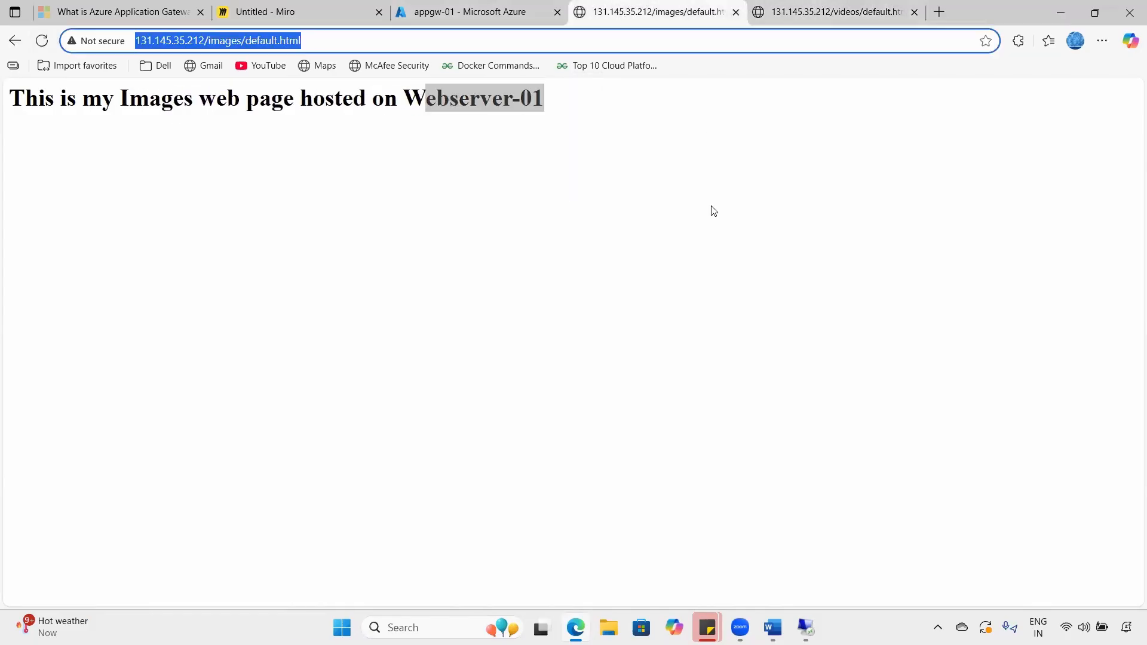
pyautogui.click(174, 40)
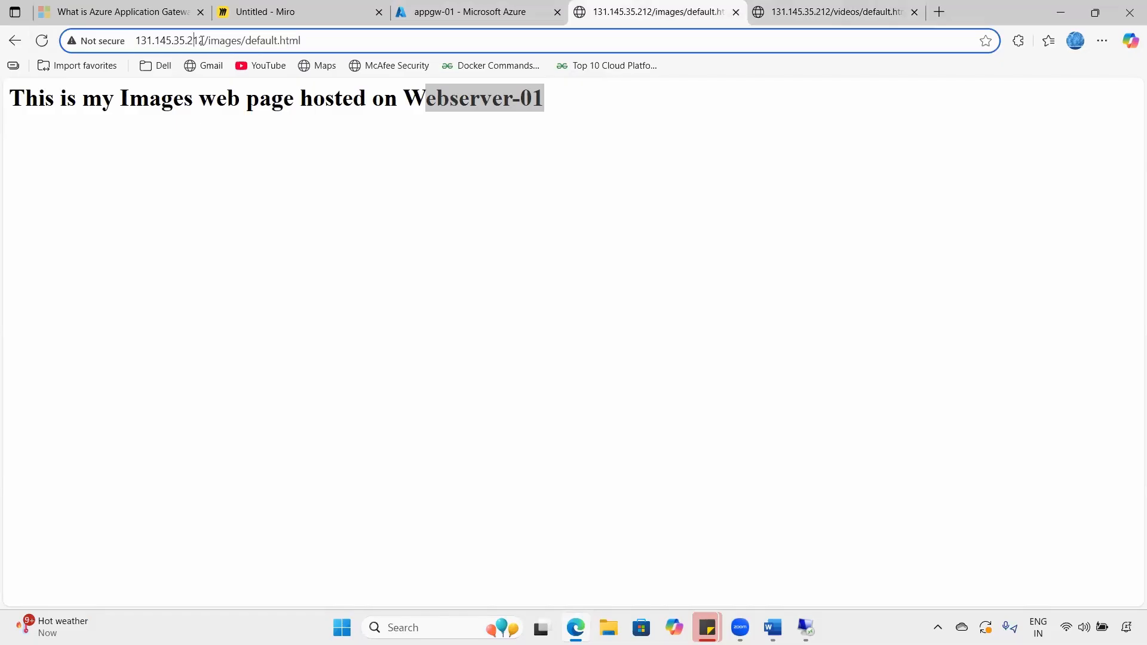
pyautogui.hotkey('shift', 'Home')
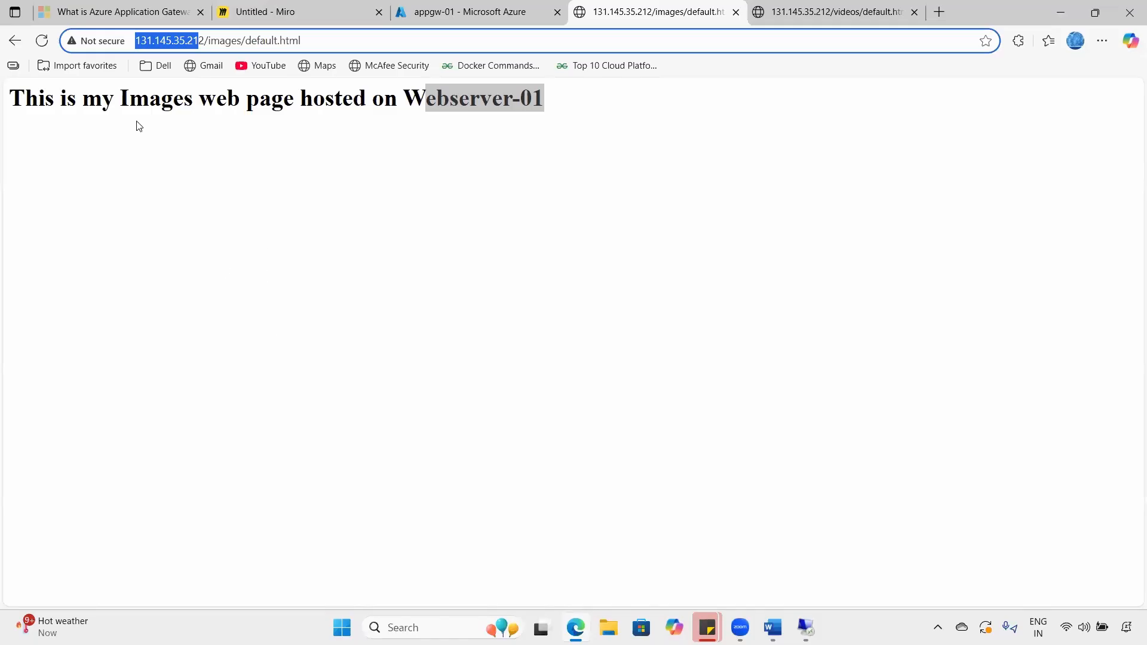
pyautogui.click(187, 40)
pyautogui.moveTo(204, 40); pyautogui.dragTo(139, 38)
# - Search the Azure portal for public and open the list of public IP addresses
pyautogui.click(439, 11)
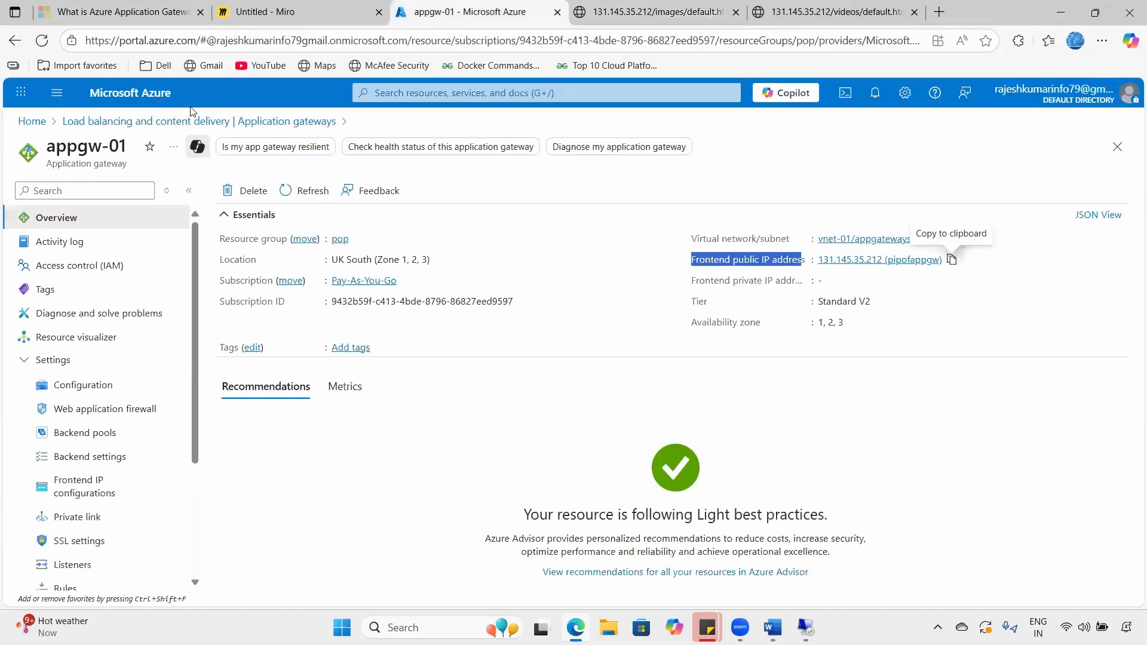
pyautogui.click(163, 97)
pyautogui.click(402, 91)
pyautogui.write('publ')
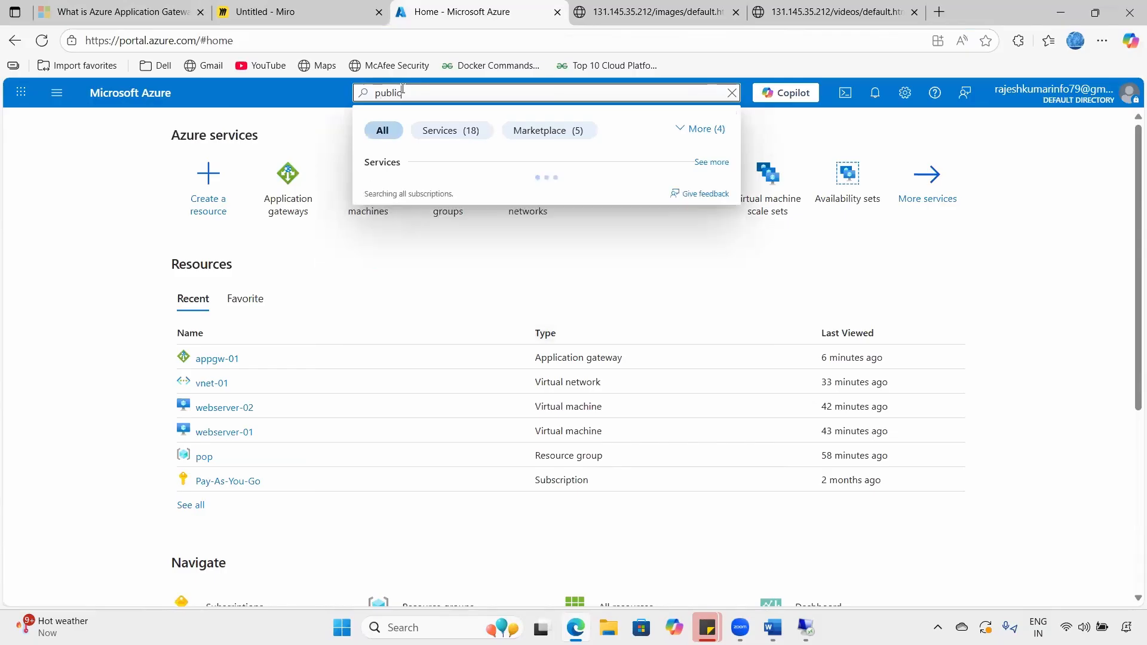
pyautogui.write('ic')
pyautogui.click(434, 197)
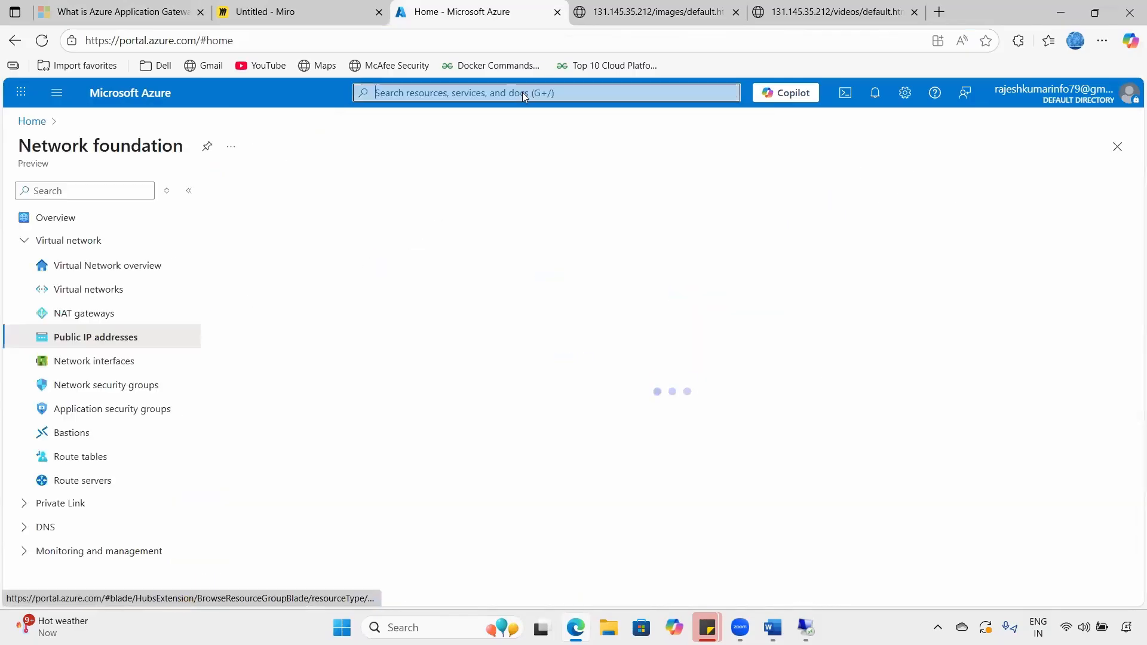
# - Recheck the IP address portion of the images page's URL in its browser tab
pyautogui.click(673, 8)
pyautogui.click(216, 42)
pyautogui.moveTo(206, 40); pyautogui.dragTo(135, 40)
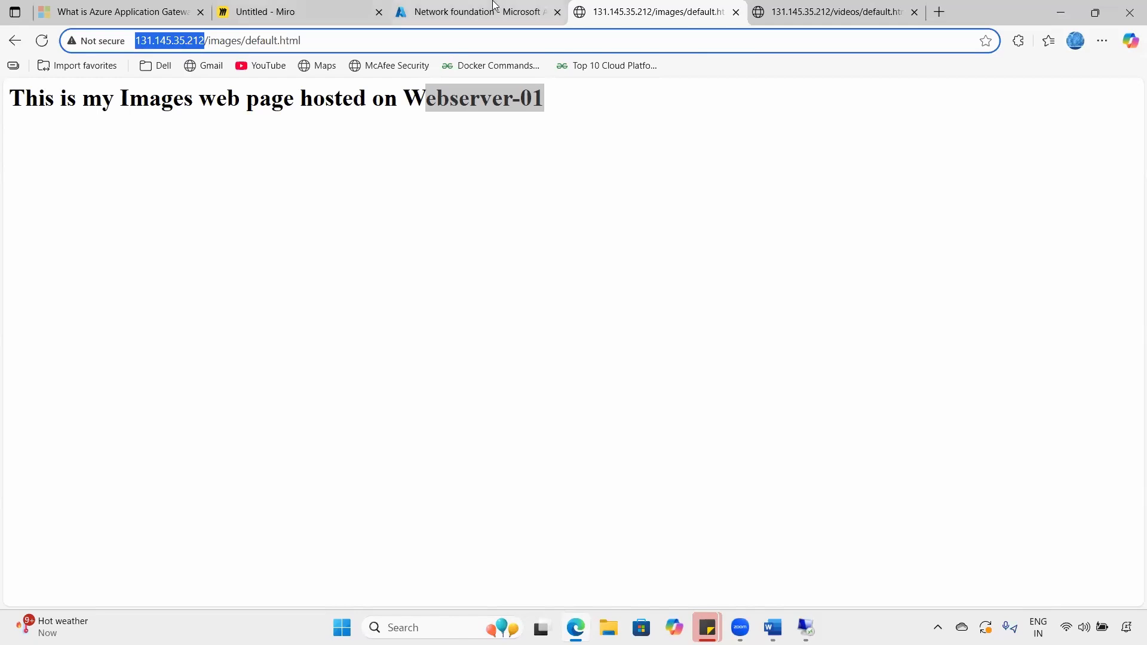
pyautogui.click(208, 40)
pyautogui.moveTo(208, 41); pyautogui.dragTo(123, 29)
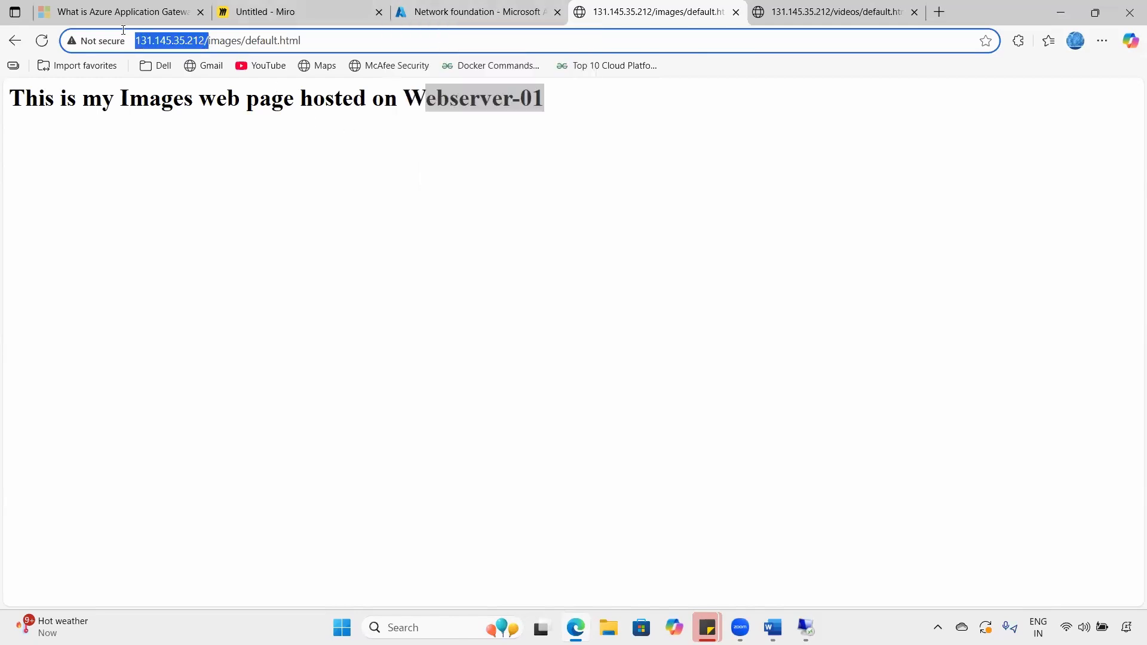
# - Review the web server entries in the public IP addresses list and open pipofappgw
pyautogui.click(498, 8)
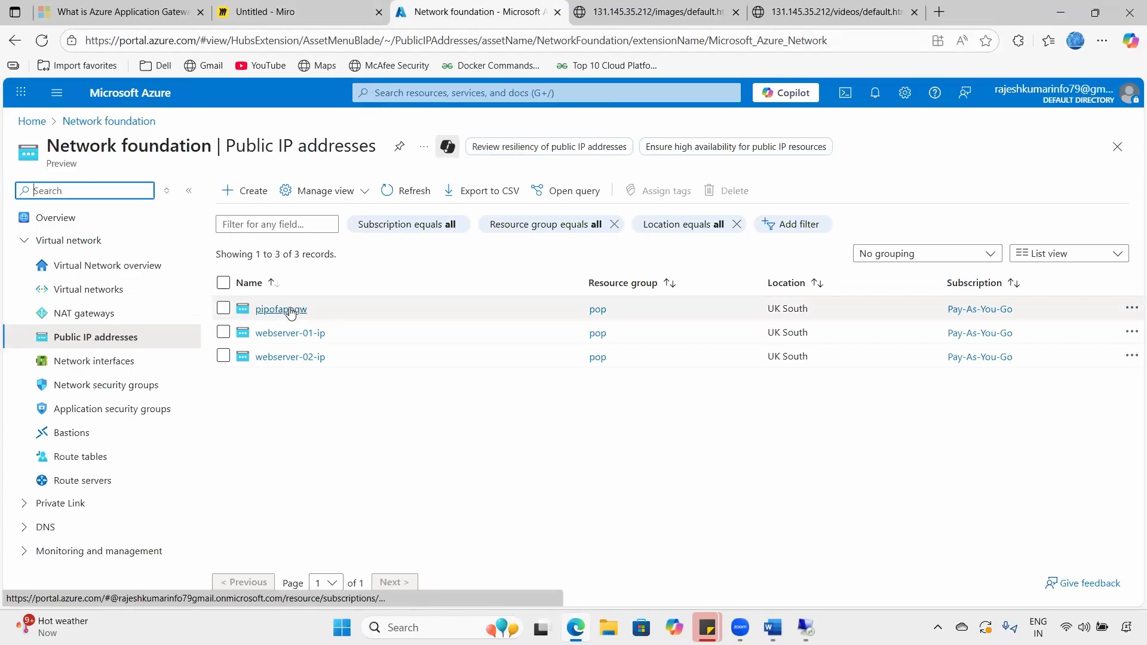
pyautogui.moveTo(328, 335); pyautogui.dragTo(256, 334)
pyautogui.moveTo(353, 358); pyautogui.dragTo(268, 358)
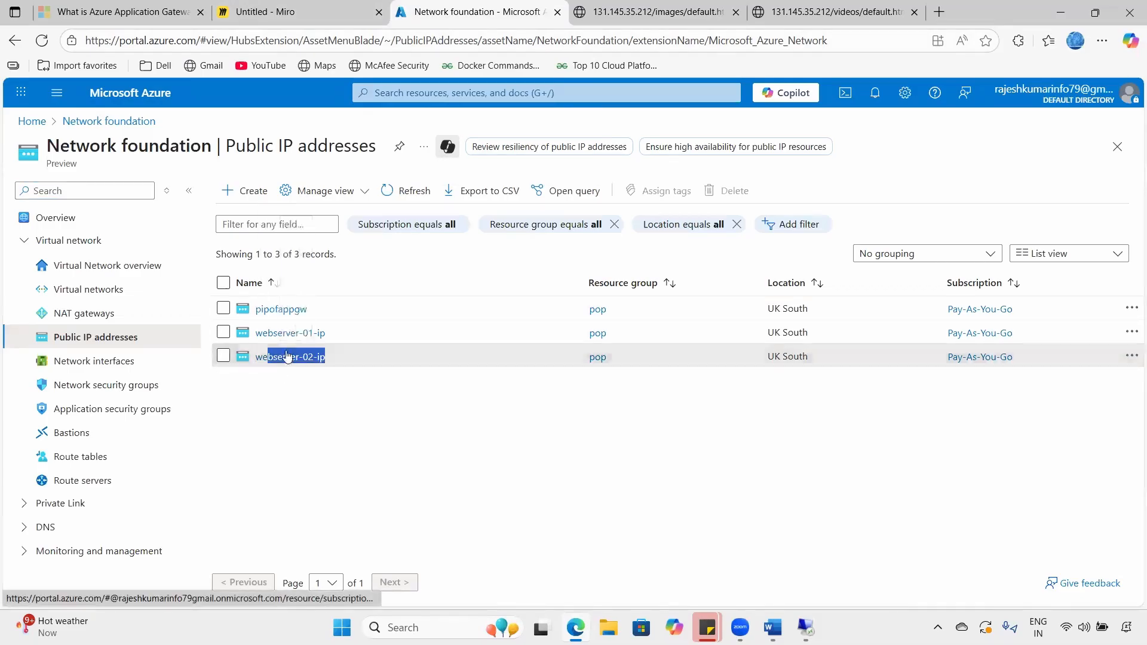
pyautogui.click(274, 311)
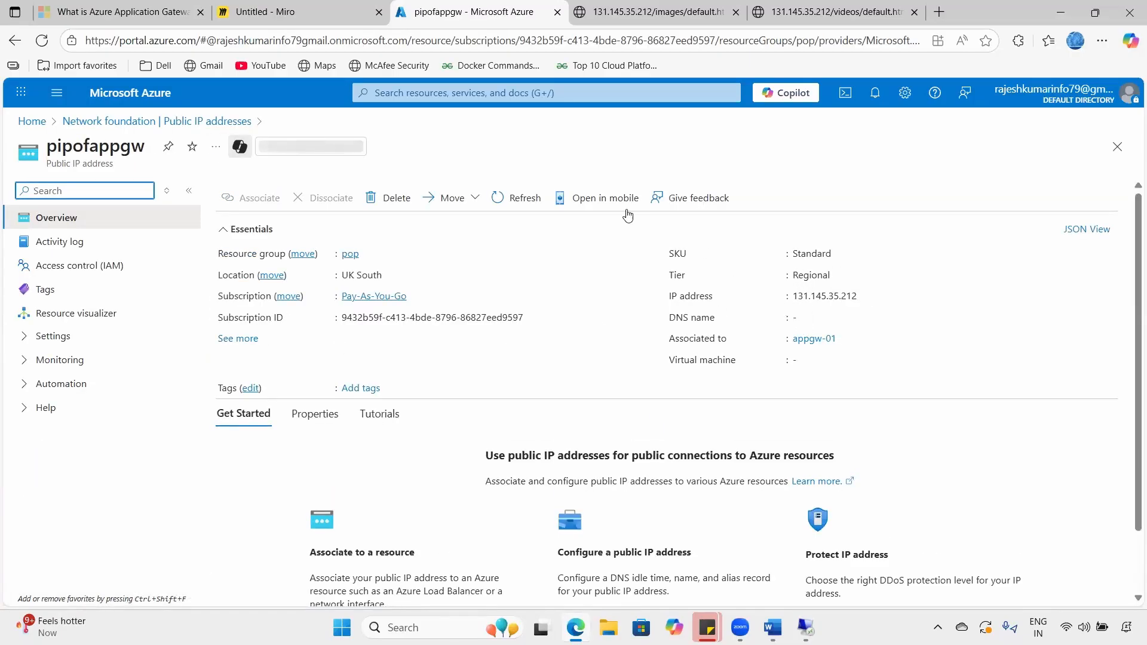
# - Compare the name and IP address of pipofappgw with the address in the images page's URL
pyautogui.moveTo(137, 146); pyautogui.dragTo(47, 147)
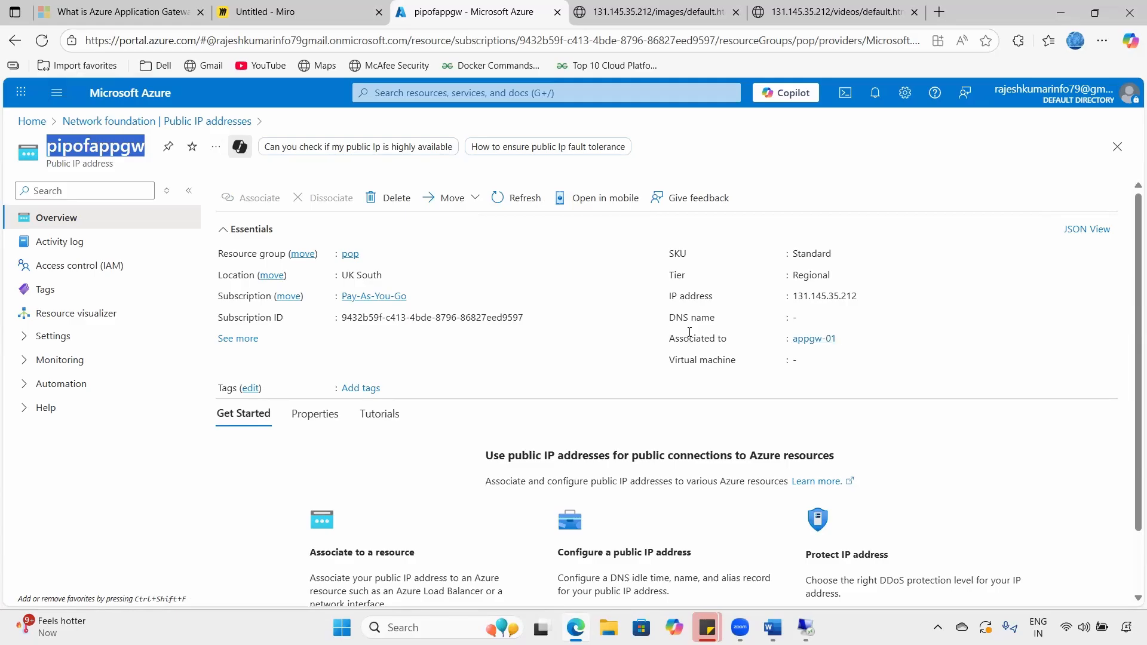
pyautogui.doubleClick(708, 297)
pyautogui.doubleClick(825, 296)
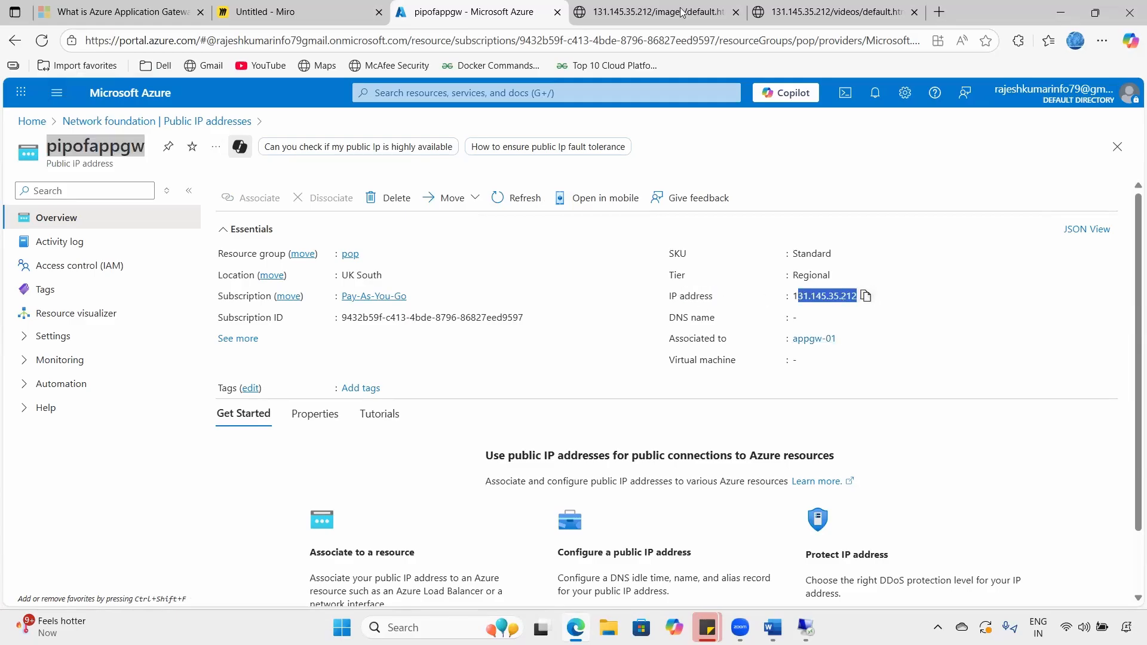
pyautogui.click(685, 13)
pyautogui.click(502, 10)
# - Open the configuration of pipofappgw and set its DNS name label to appgatewaysitetest
pyautogui.click(32, 336)
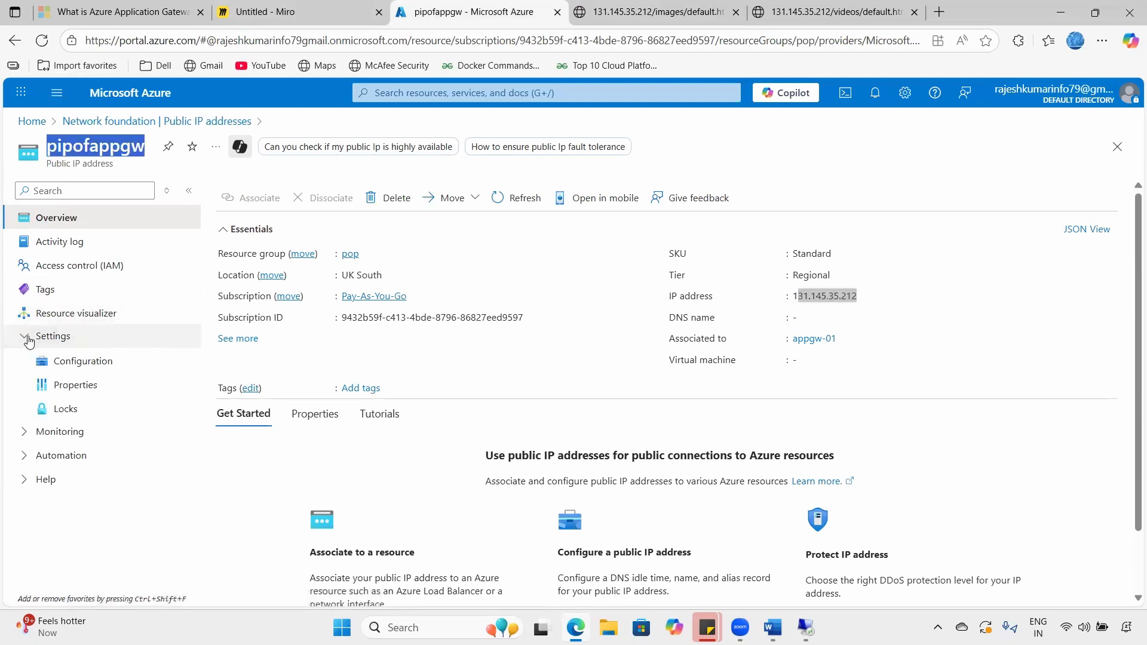
pyautogui.click(88, 362)
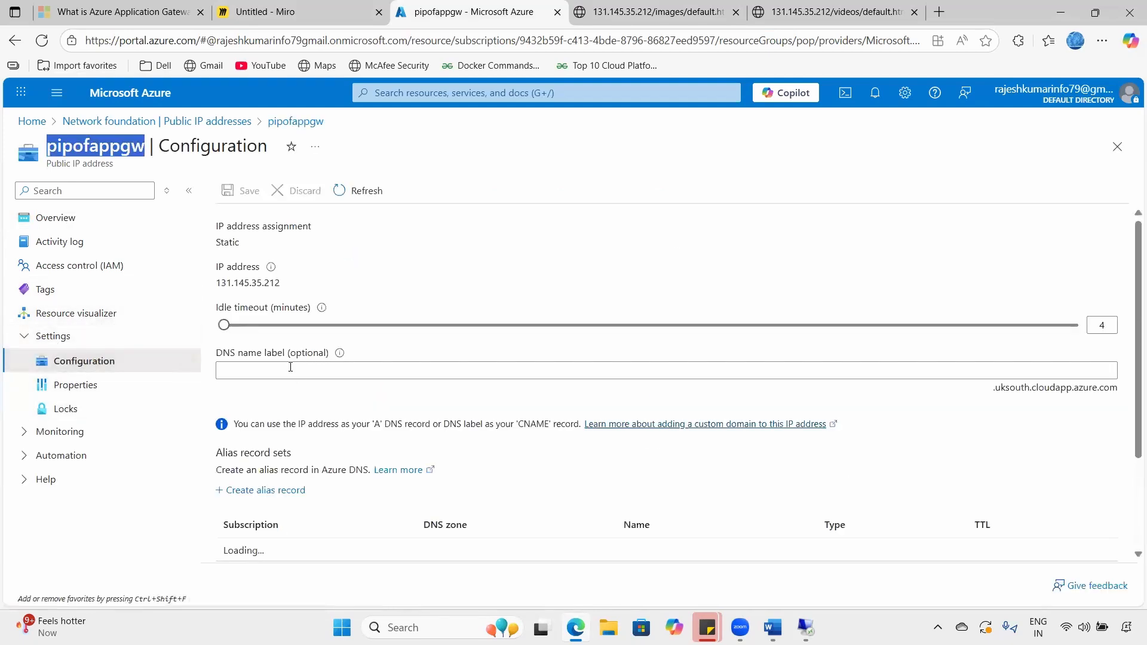
pyautogui.click(290, 369)
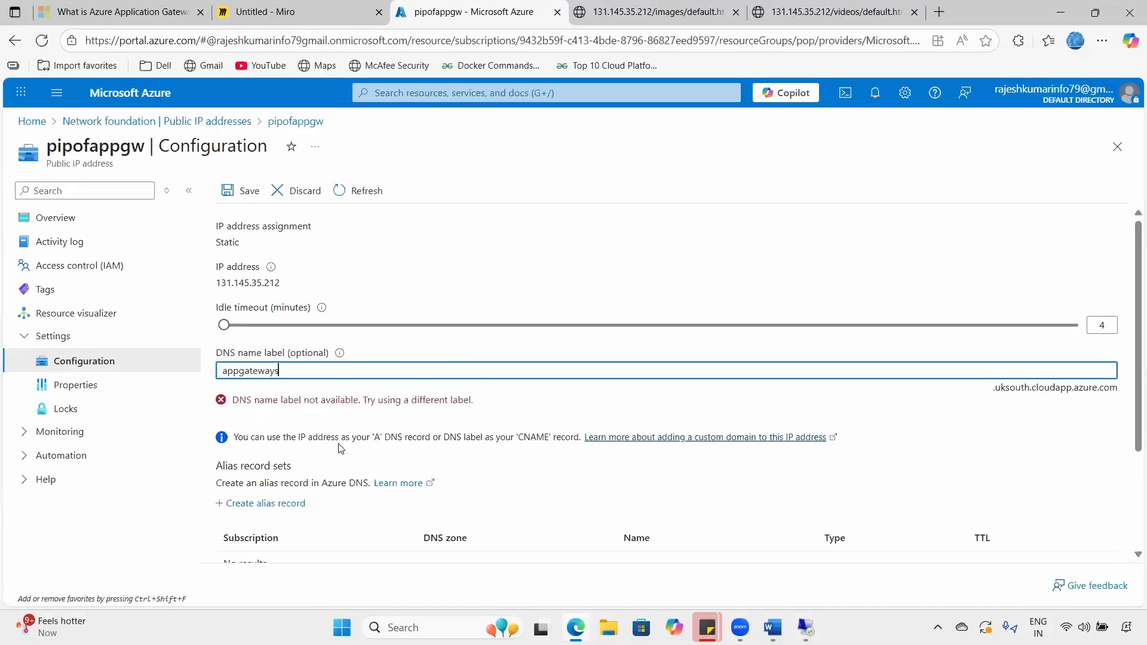
pyautogui.write('etest')
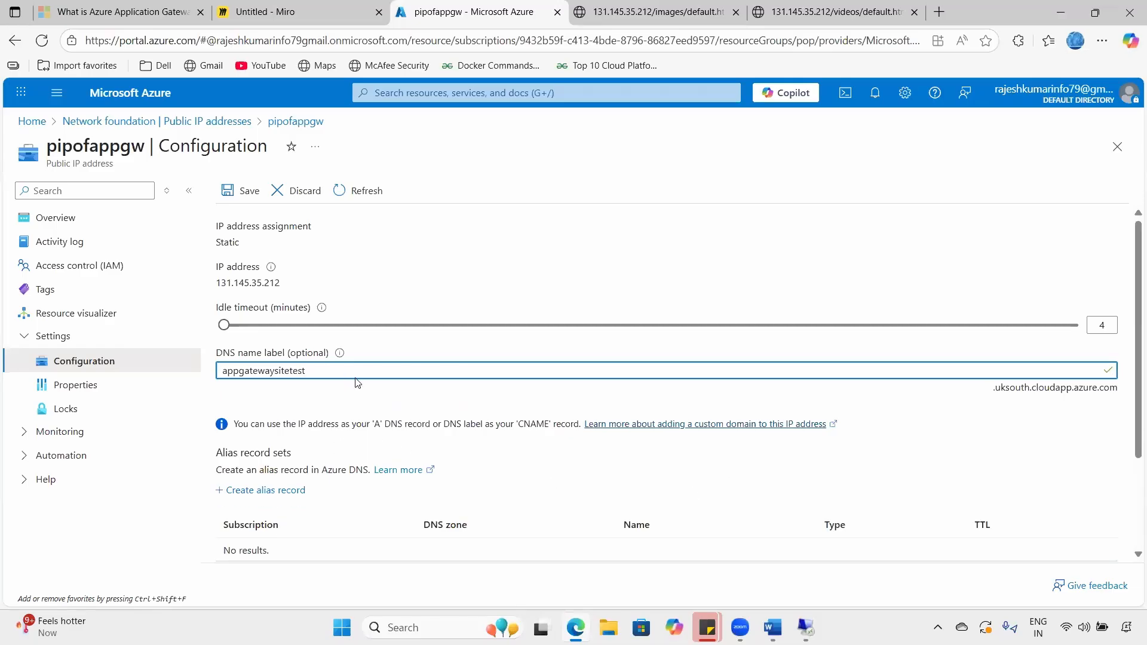
# - Check the DNS name label together with its .uksouth.cloudapp.azure.com suffix and save the configuration
pyautogui.moveTo(307, 373); pyautogui.dragTo(200, 383)
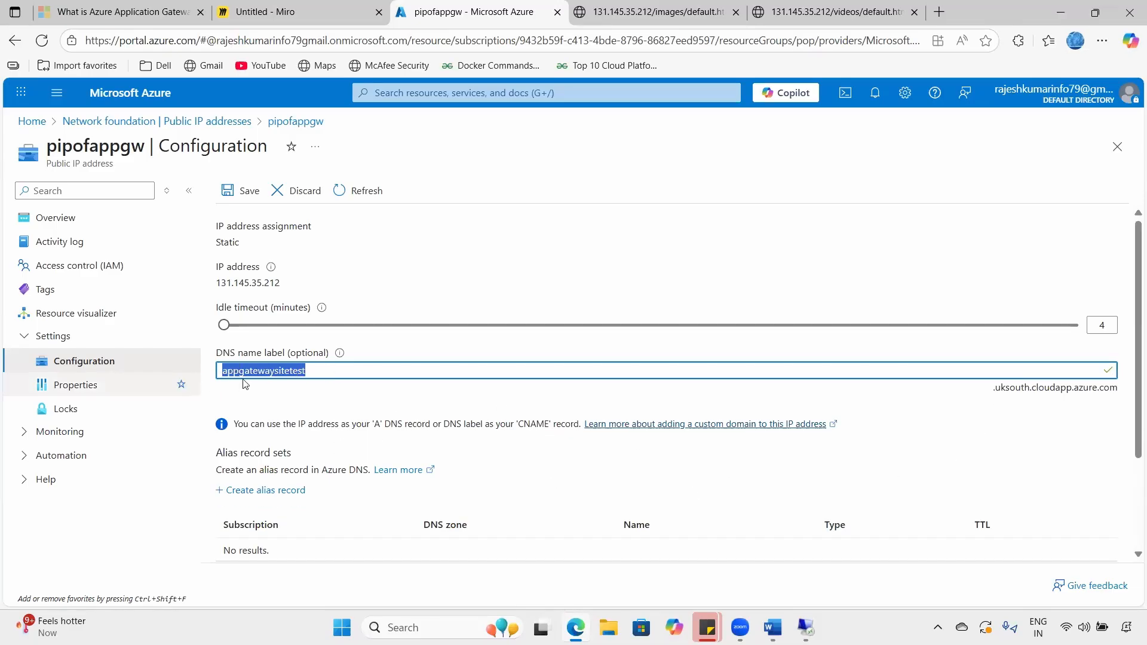
pyautogui.moveTo(996, 391); pyautogui.dragTo(1126, 388)
pyautogui.click(1124, 392)
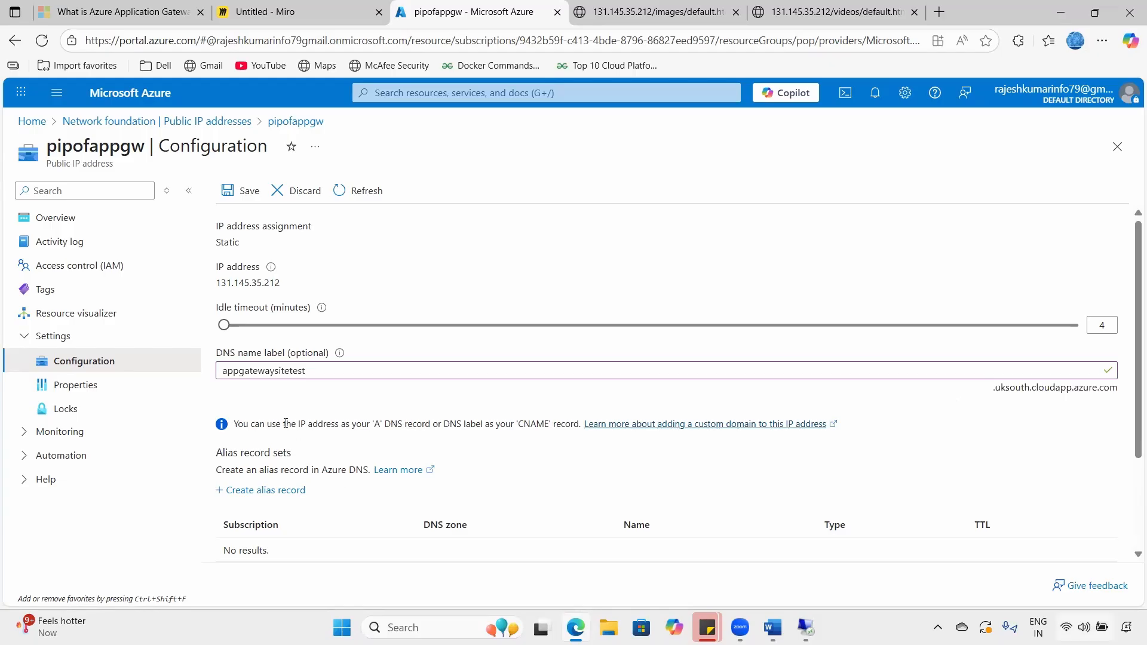
pyautogui.doubleClick(236, 374)
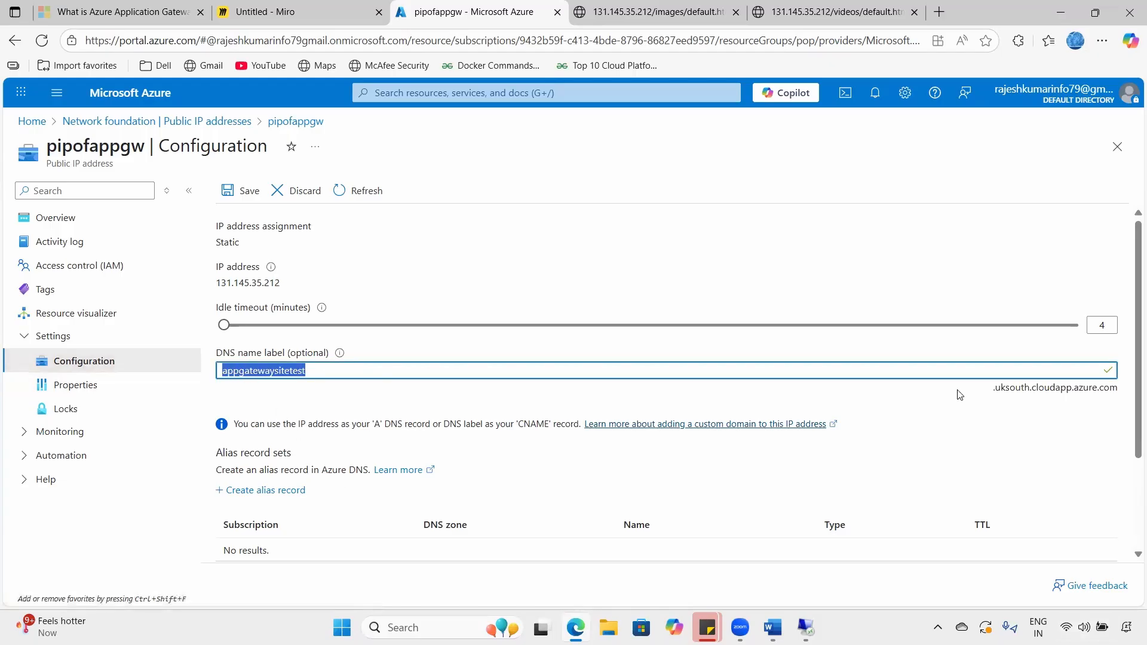
pyautogui.moveTo(996, 388); pyautogui.dragTo(1032, 398)
pyautogui.click(1122, 390)
pyautogui.moveTo(1106, 393); pyautogui.dragTo(1124, 391)
pyautogui.click(252, 197)
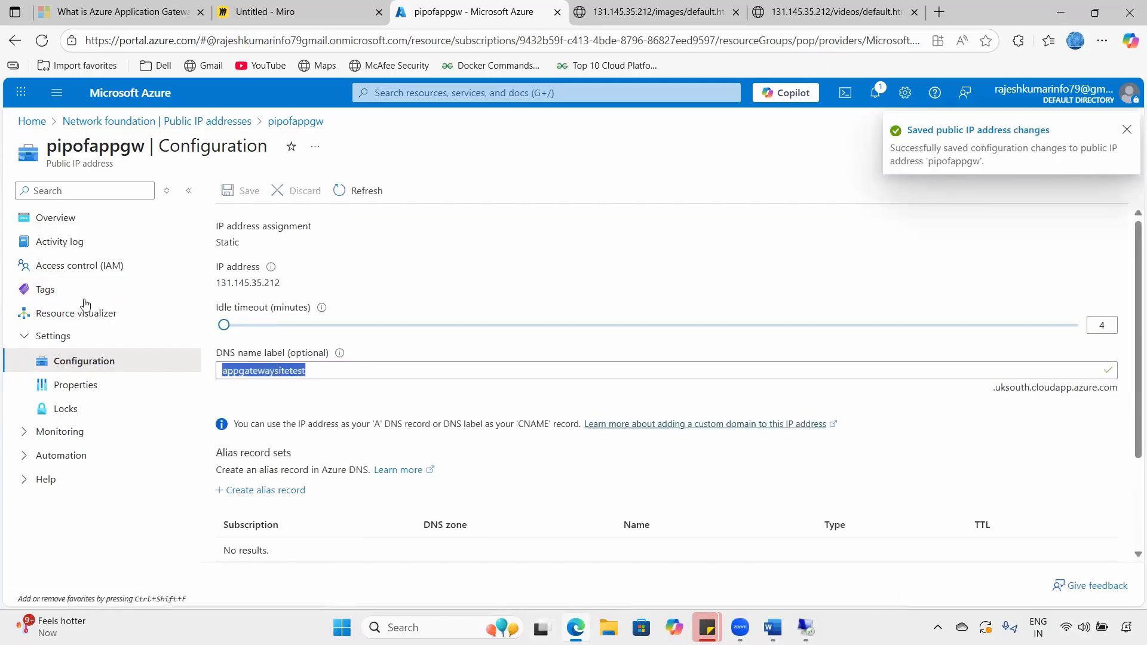
# - Refresh the overview of pipofappgw and copy its DNS name
pyautogui.click(55, 218)
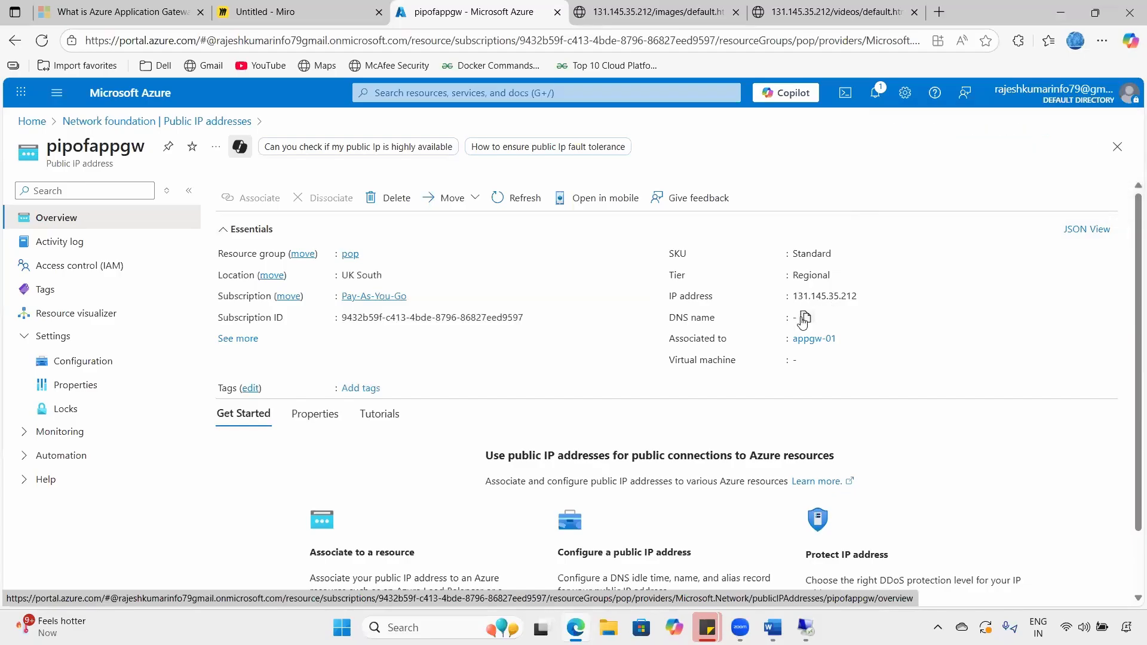
pyautogui.moveTo(671, 318); pyautogui.dragTo(716, 319)
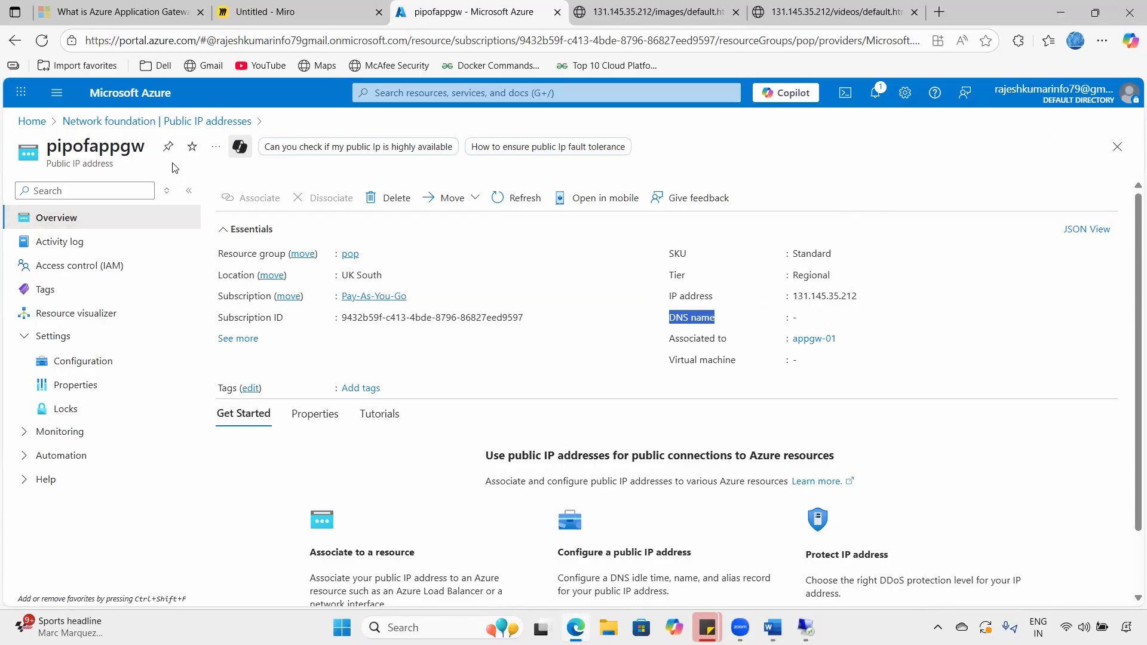
pyautogui.click(509, 203)
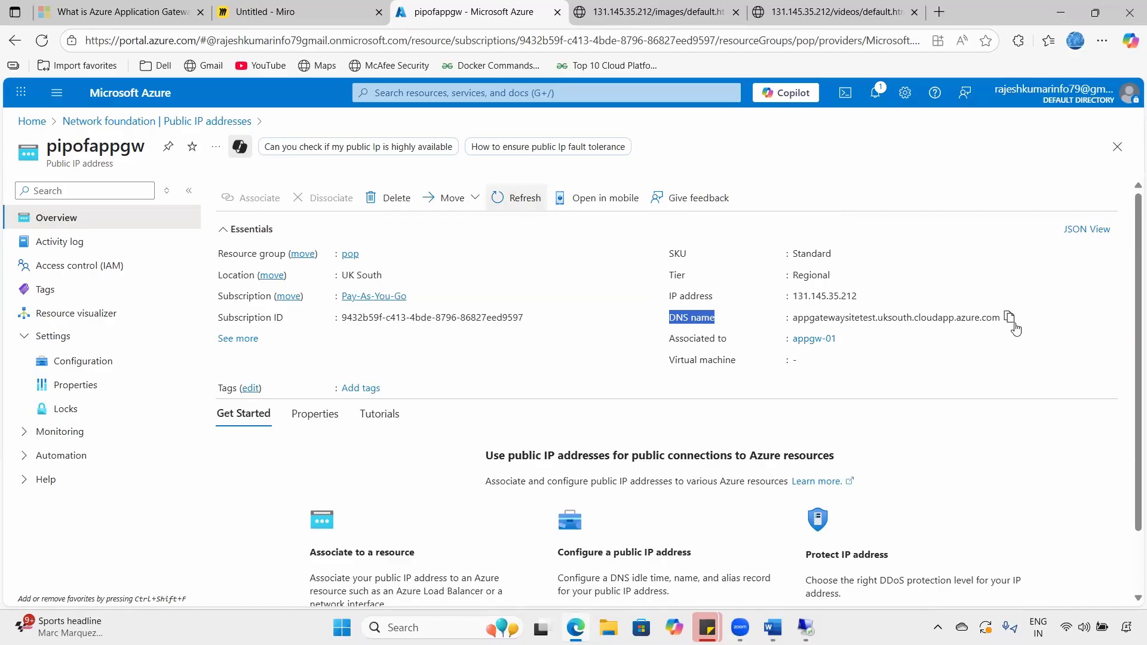
pyautogui.click(1011, 320)
# - Close the images and videos page tabs and paste the copied DNS name into the address of a new tab
pyautogui.click(722, 14)
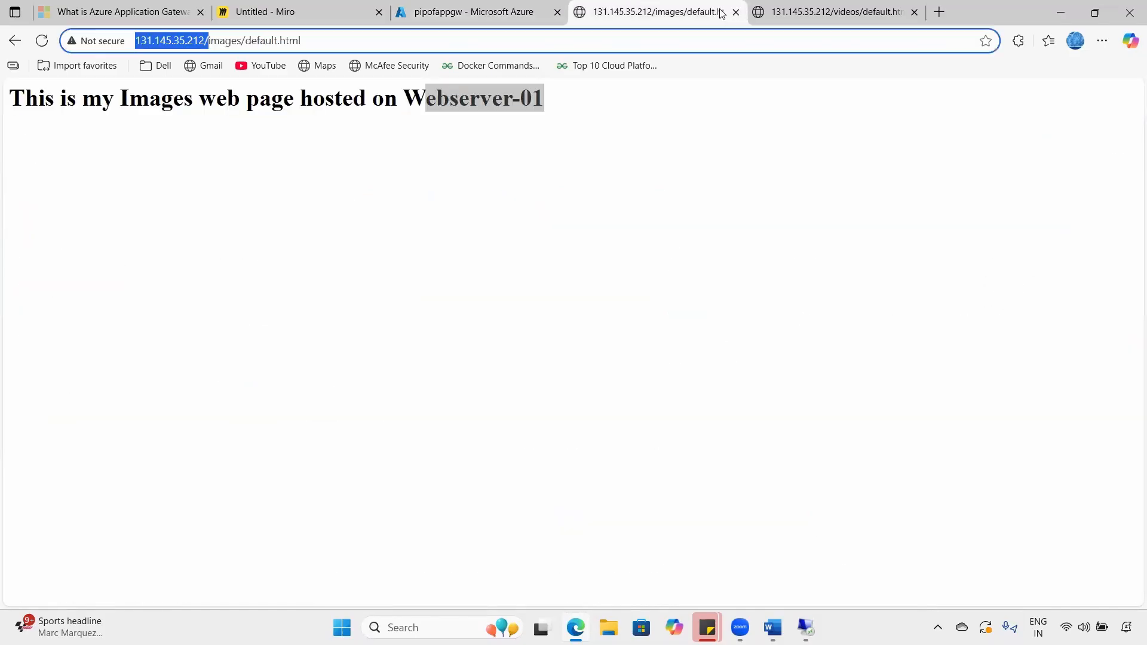
pyautogui.click(736, 12)
pyautogui.click(736, 12)
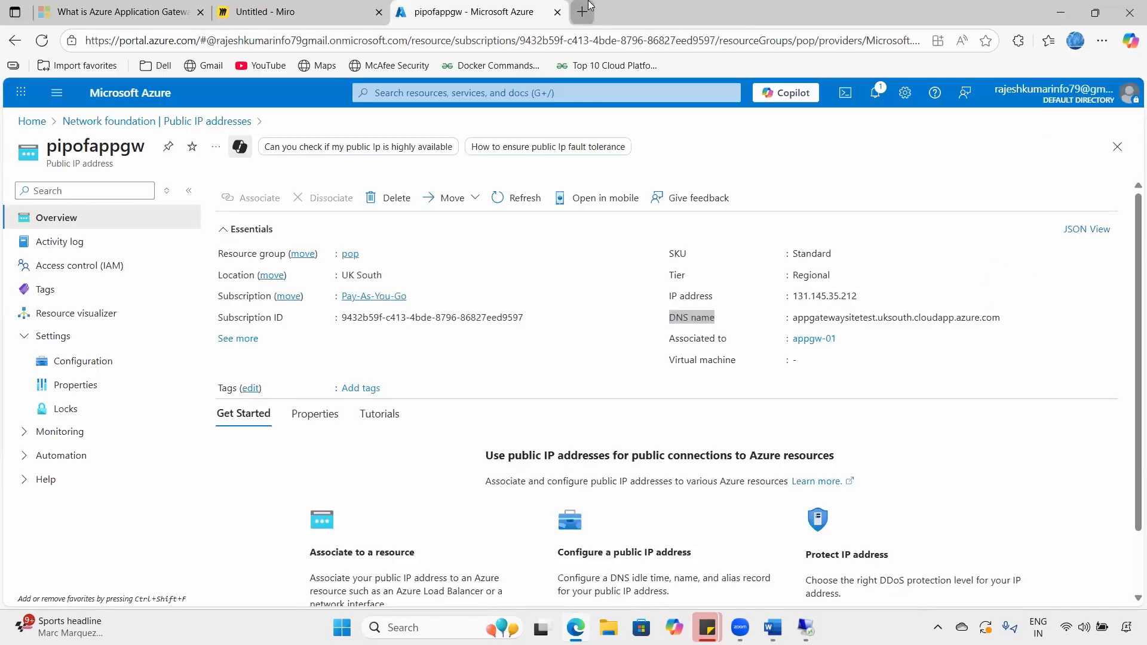
pyautogui.click(589, 6)
pyautogui.hotkey('ctrl', 'v')
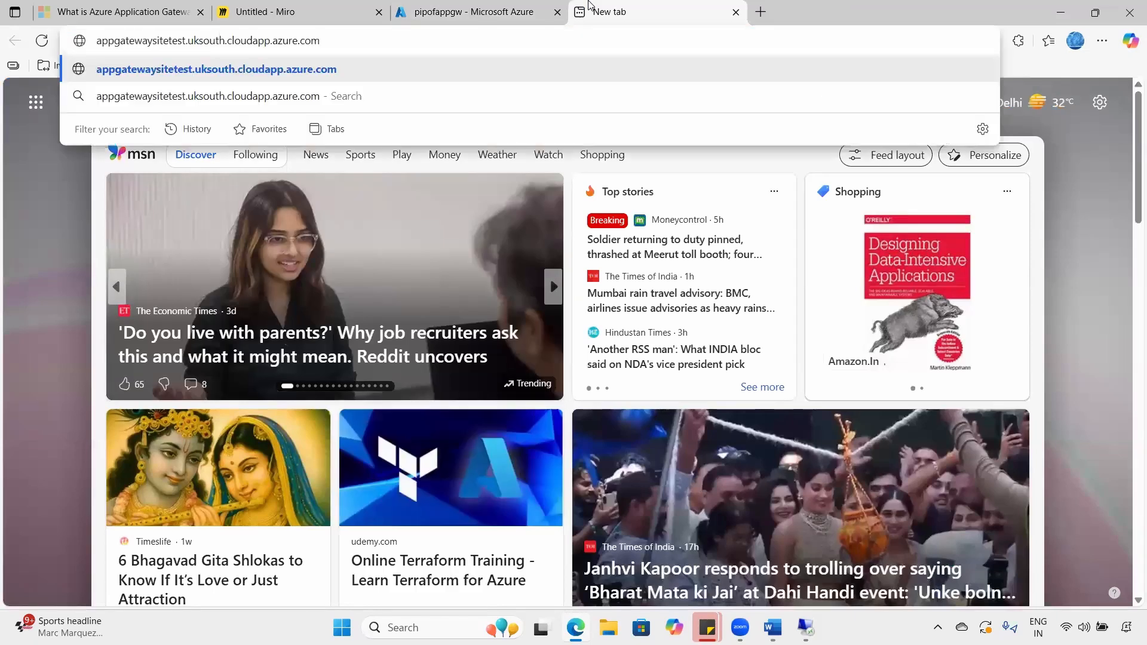
# - Complete the pasted DNS name with the path /images/default.html, open the page and highlight its text to check which server hosts it
pyautogui.write('/ima')
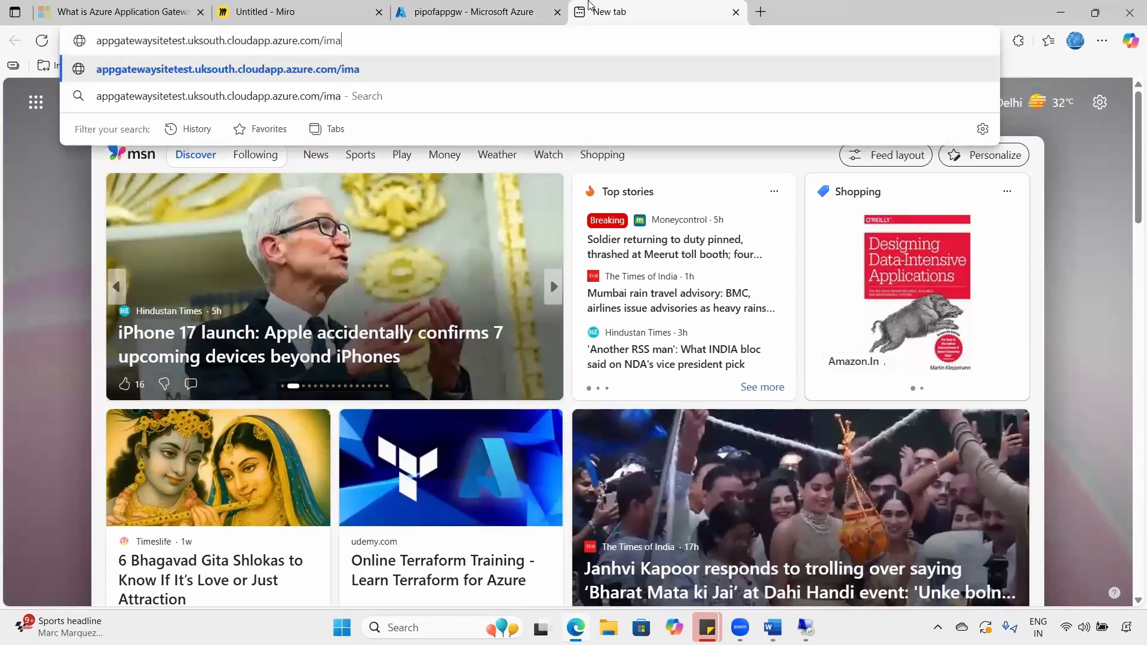
pyautogui.write('ges/default')
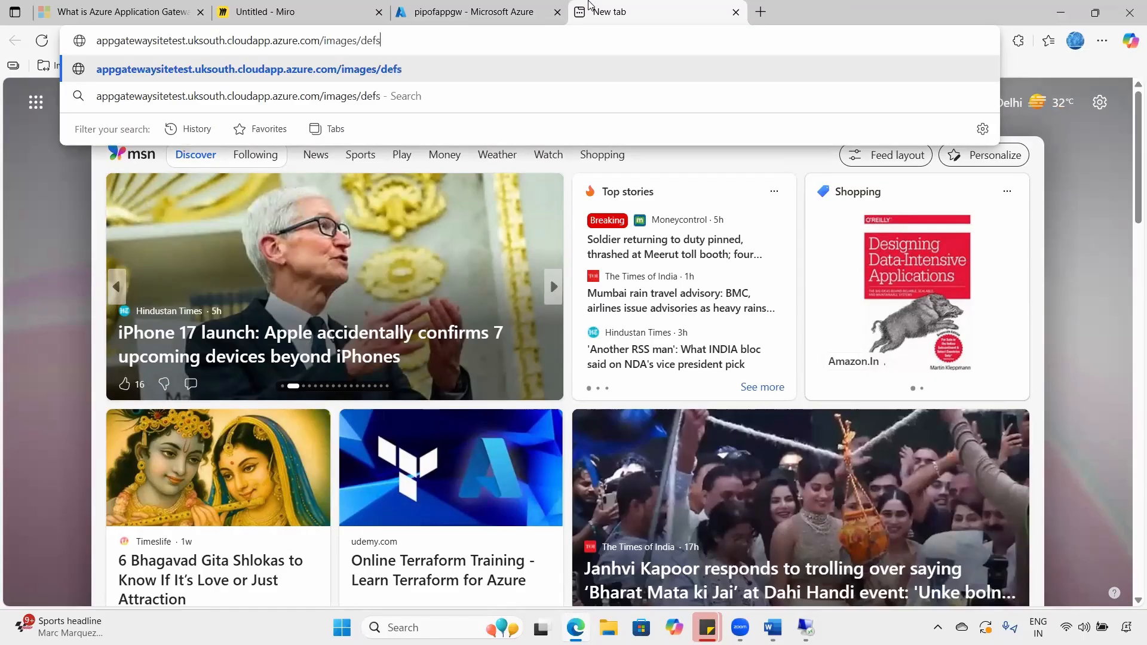
pyautogui.press('BackSpace')
pyautogui.press('BackSpace')
pyautogui.press('BackSpace')
pyautogui.press('BackSpace')
pyautogui.write('ault.ht')
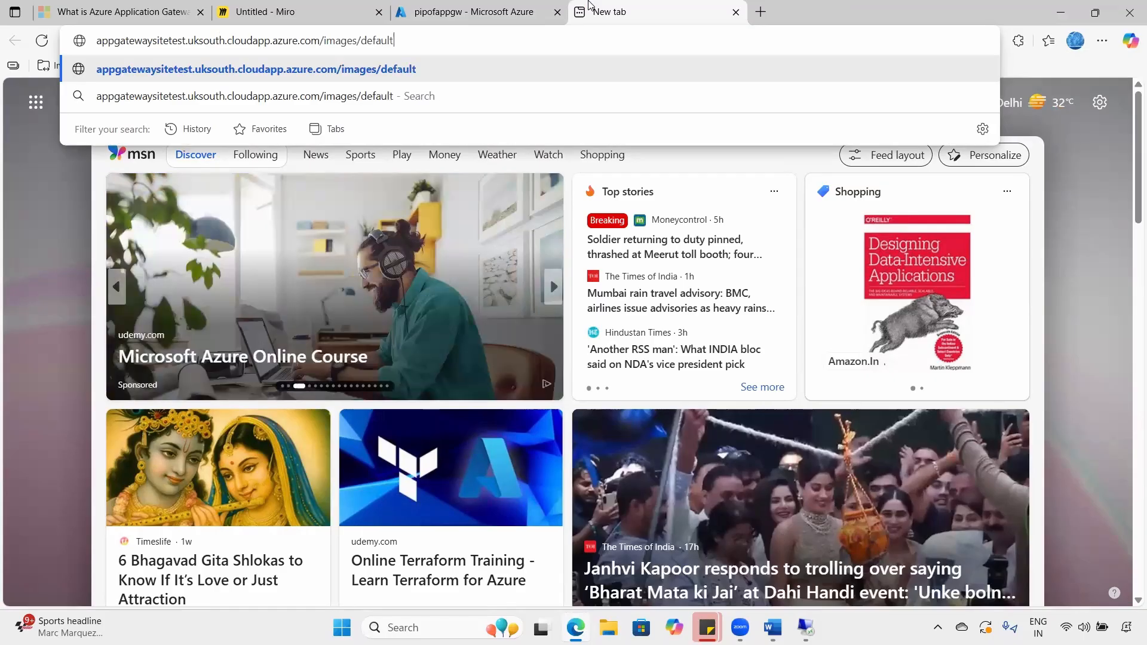
pyautogui.write('ml')
pyautogui.press('Return')
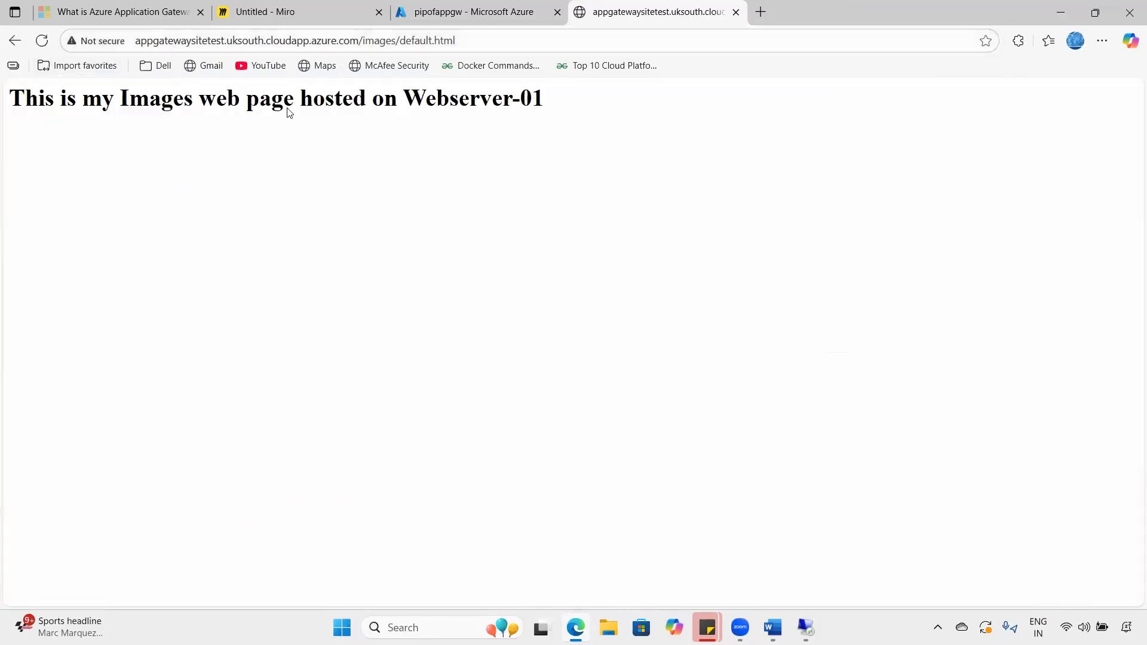
pyautogui.moveTo(289, 112); pyautogui.dragTo(540, 128)
# - Copy the images page address into a new browser tab, replace images with videos in the path and open /videos/default.html
pyautogui.hotkey('ctrl', 'l')
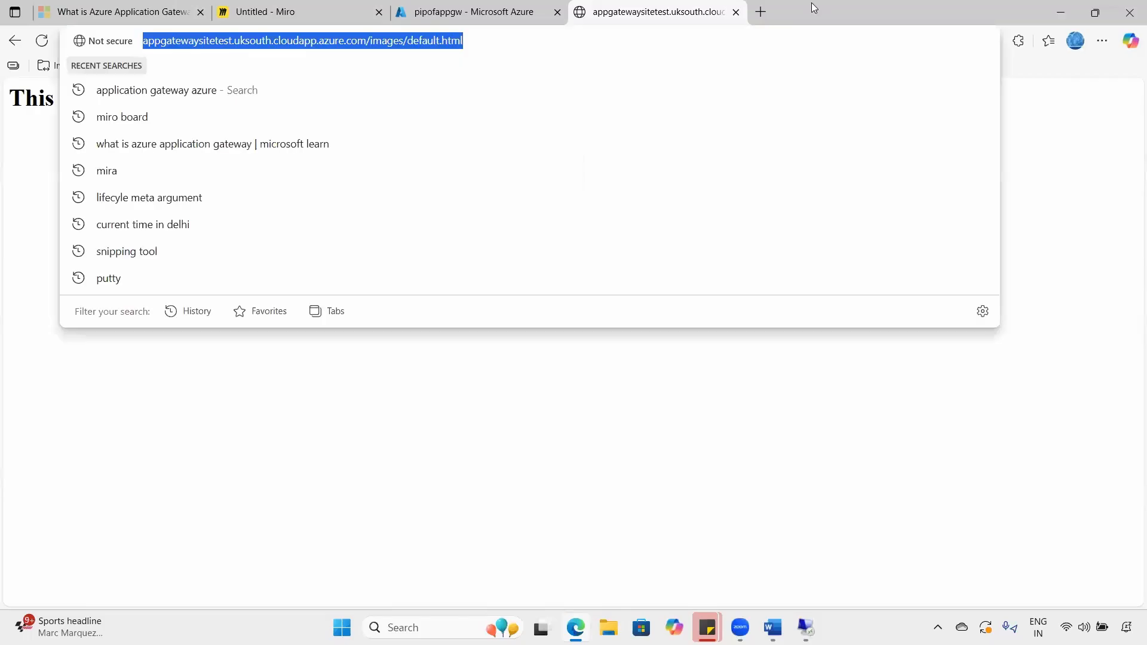
pyautogui.click(761, 12)
pyautogui.hotkey('ctrl', 'v')
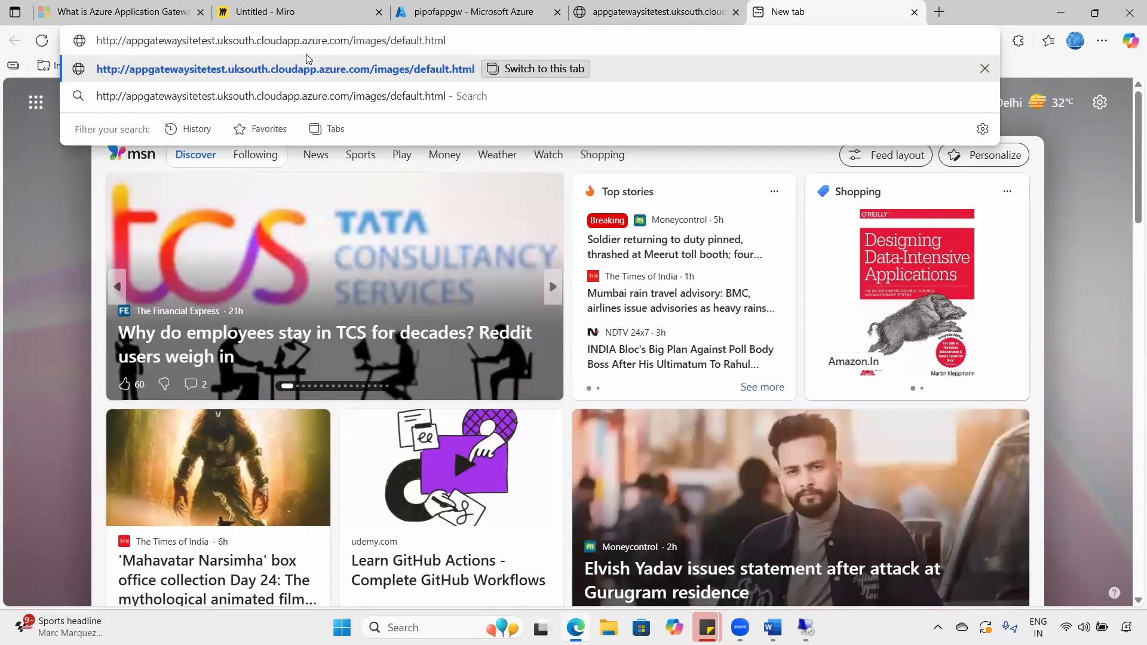
pyautogui.press('BackSpace')
pyautogui.press('BackSpace')
pyautogui.press('BackSpace')
pyautogui.press('BackSpace')
pyautogui.press('BackSpace')
pyautogui.press('BackSpace')
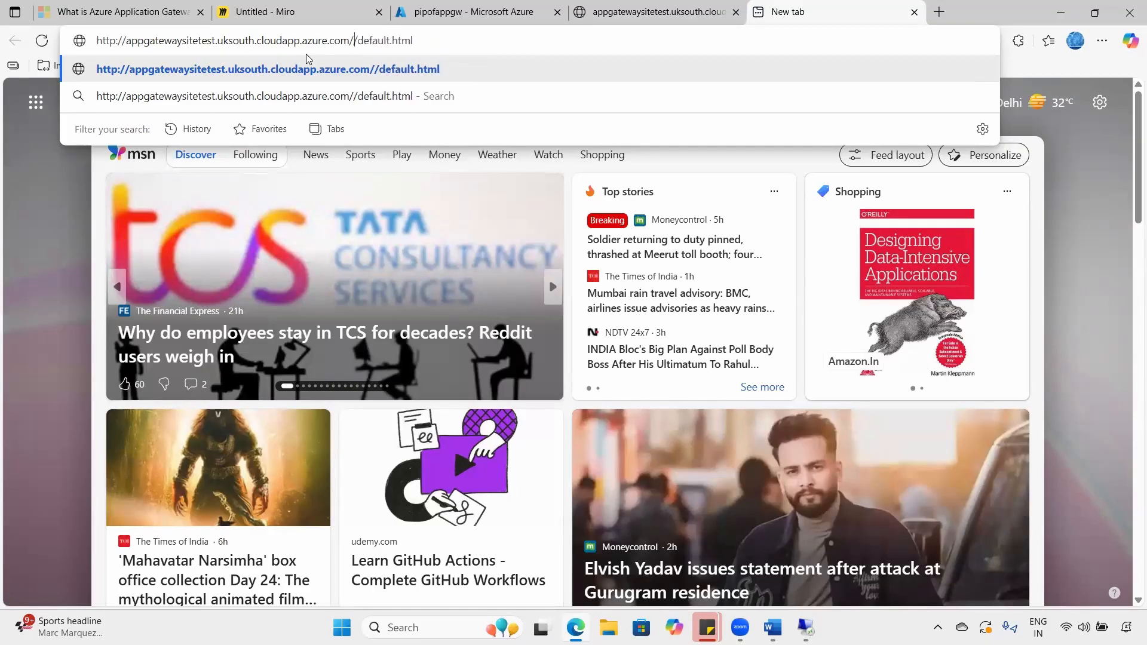
pyautogui.write('videos')
pyautogui.press('Return')
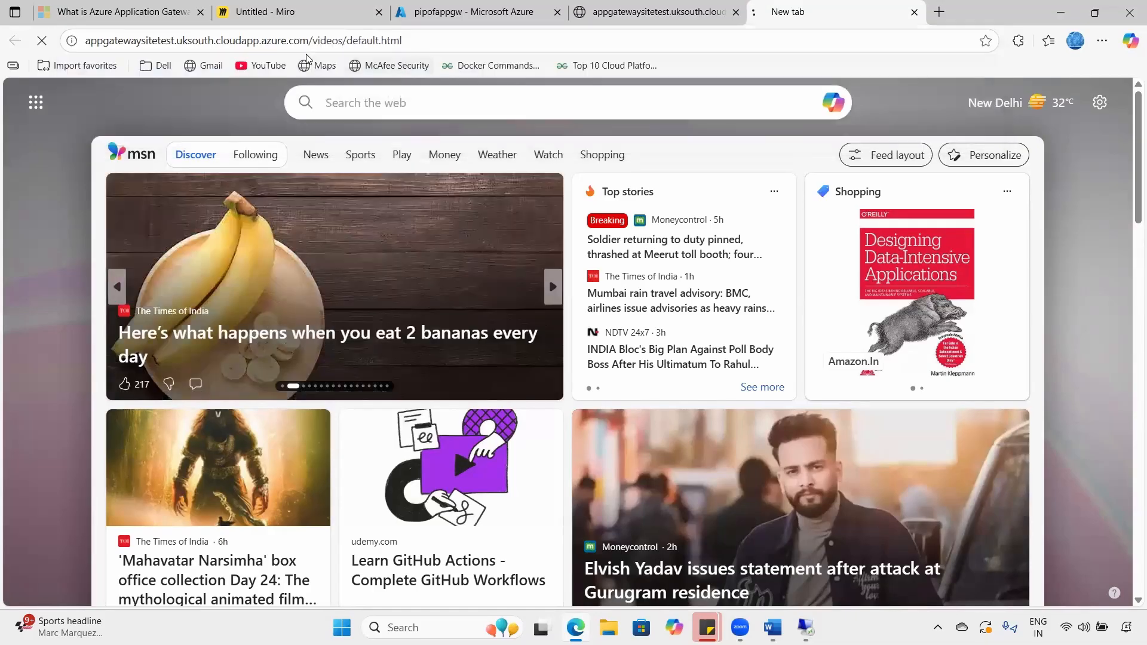
# - Reload the videos page and compare it with the images page in the neighbouring browser tab
pyautogui.click(59, 46)
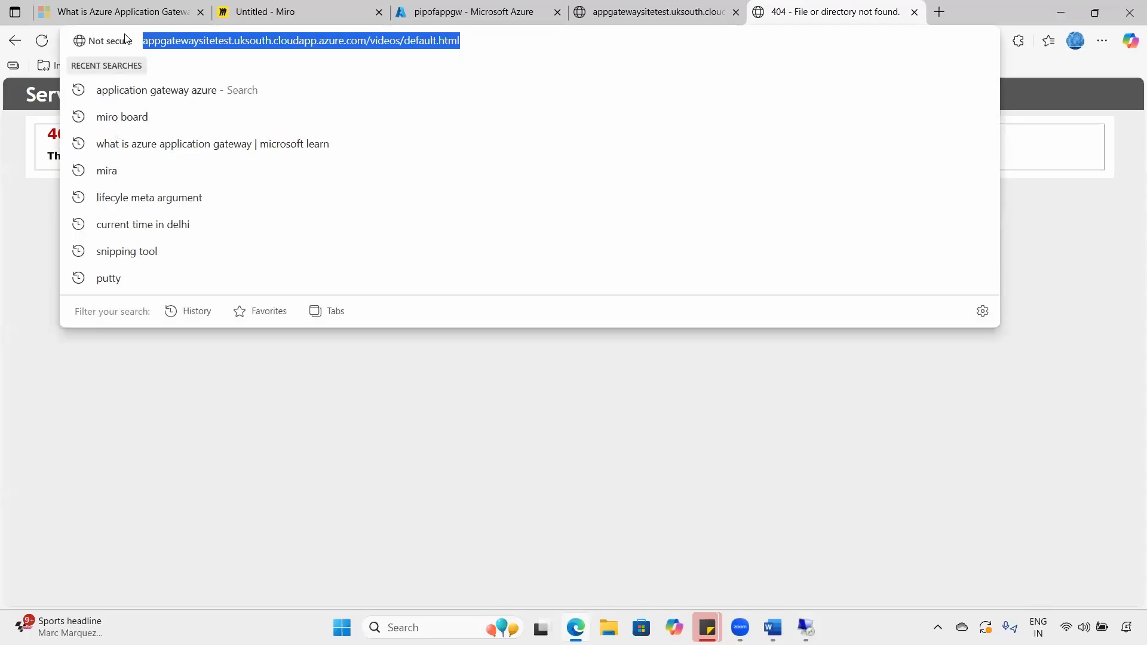
pyautogui.click(53, 46)
pyautogui.click(623, 7)
pyautogui.click(810, 8)
pyautogui.click(597, 7)
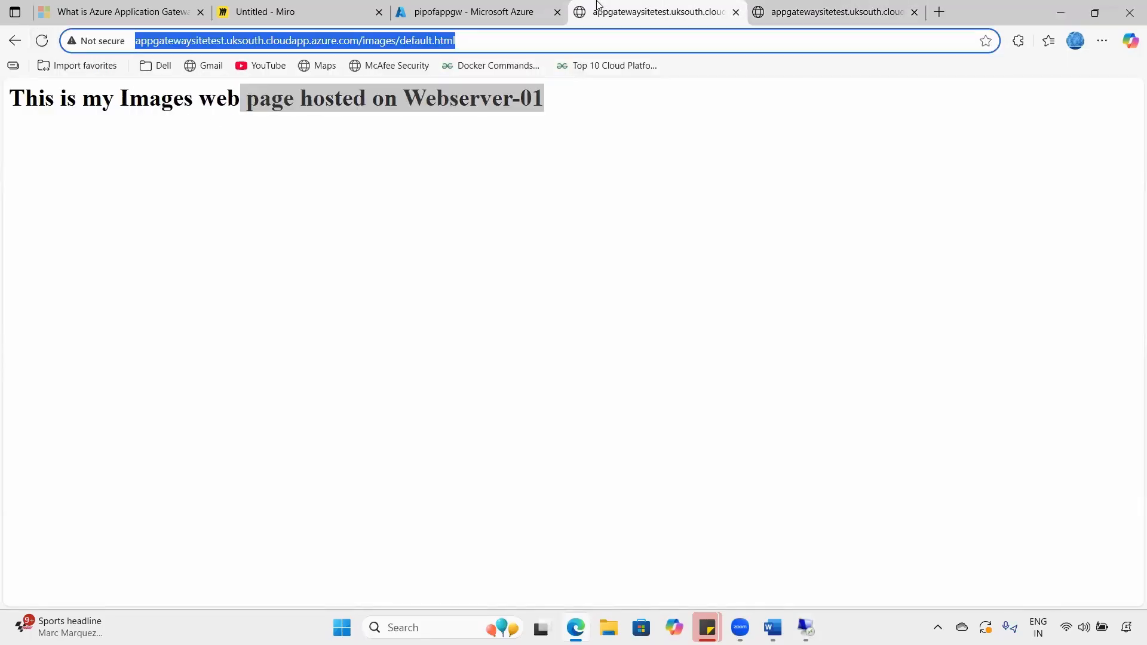
# - Return to the Azure home page, open the virtual machines list and examine the names webserver-01 and webserver-02
pyautogui.click(469, 7)
pyautogui.click(27, 117)
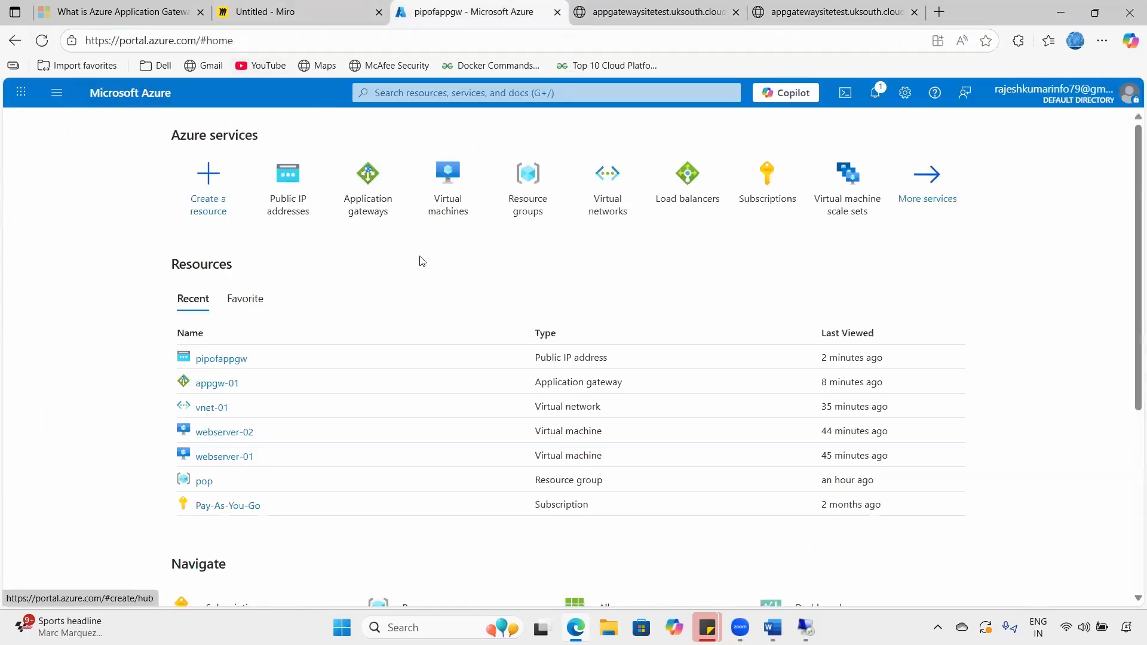
pyautogui.click(454, 209)
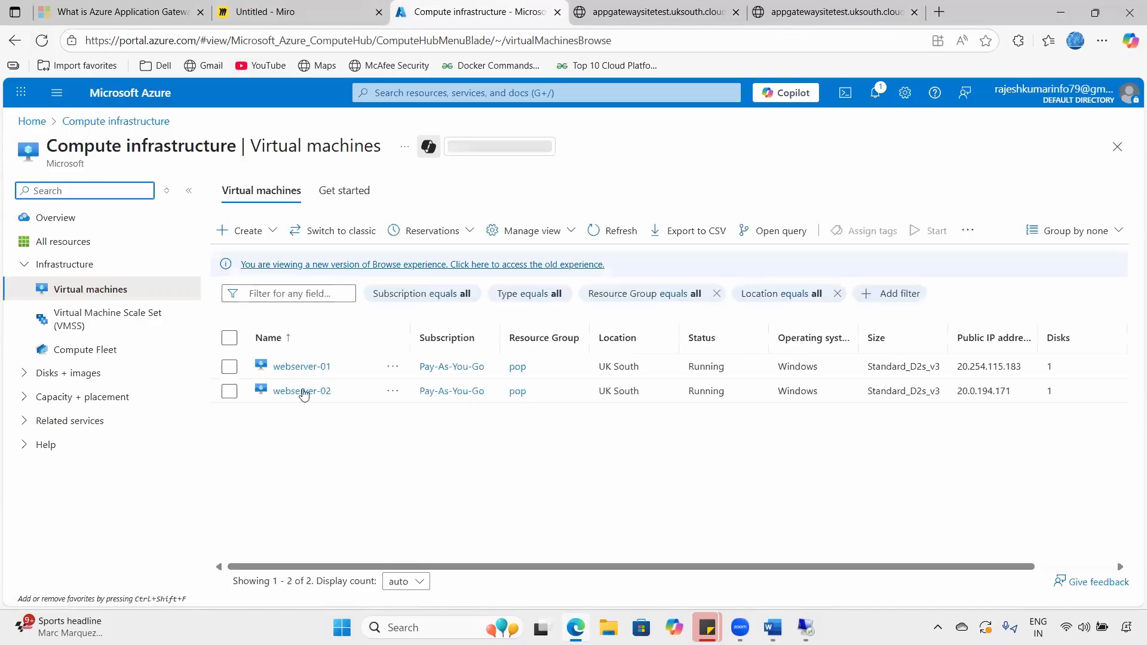
pyautogui.moveTo(338, 392); pyautogui.dragTo(267, 391)
pyautogui.moveTo(342, 370); pyautogui.dragTo(274, 362)
pyautogui.moveTo(333, 392); pyautogui.dragTo(272, 392)
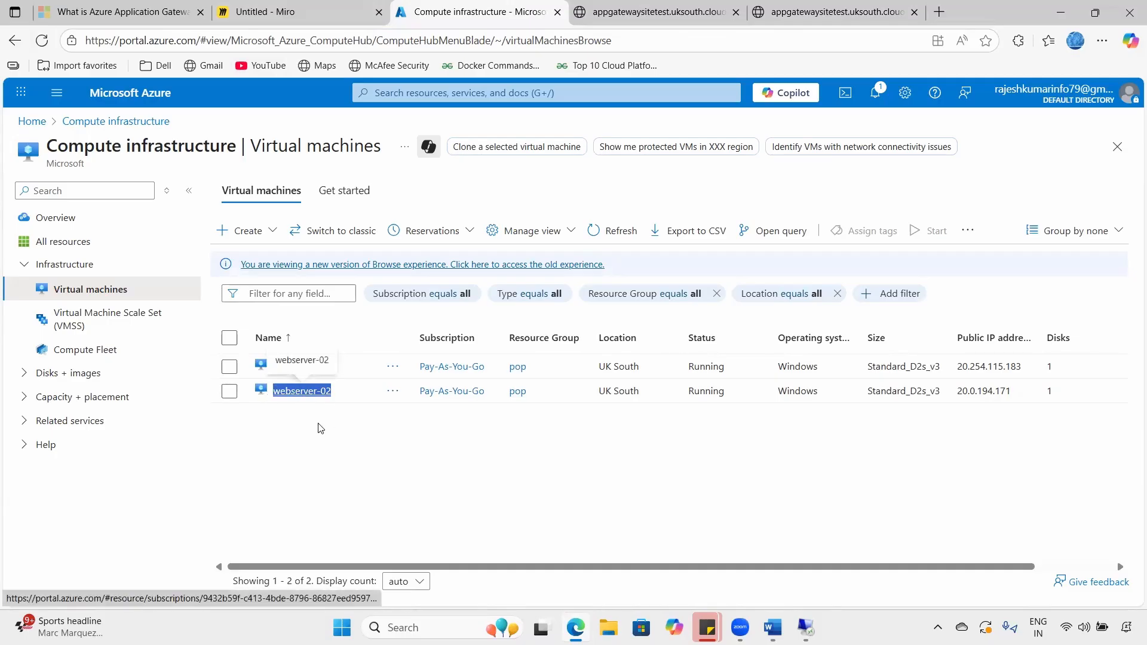
# - Compare the server named on the videos page with webserver-01 and webserver-02 in the virtual machines list
pyautogui.click(837, 12)
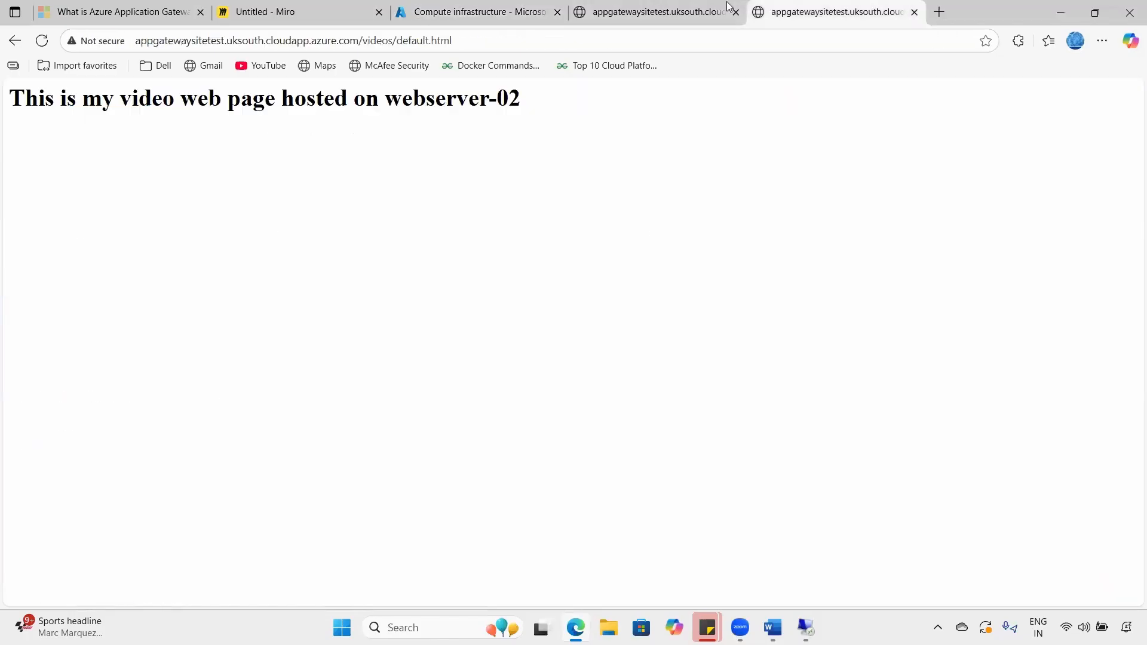
pyautogui.moveTo(107, 96); pyautogui.dragTo(517, 109)
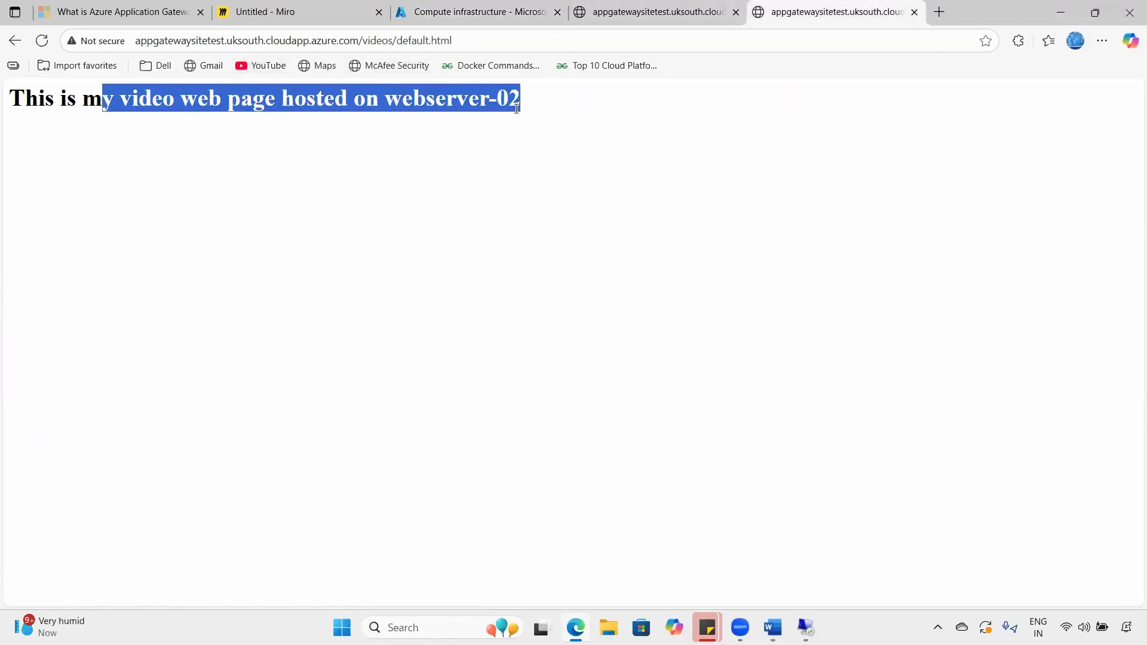
pyautogui.click(487, 11)
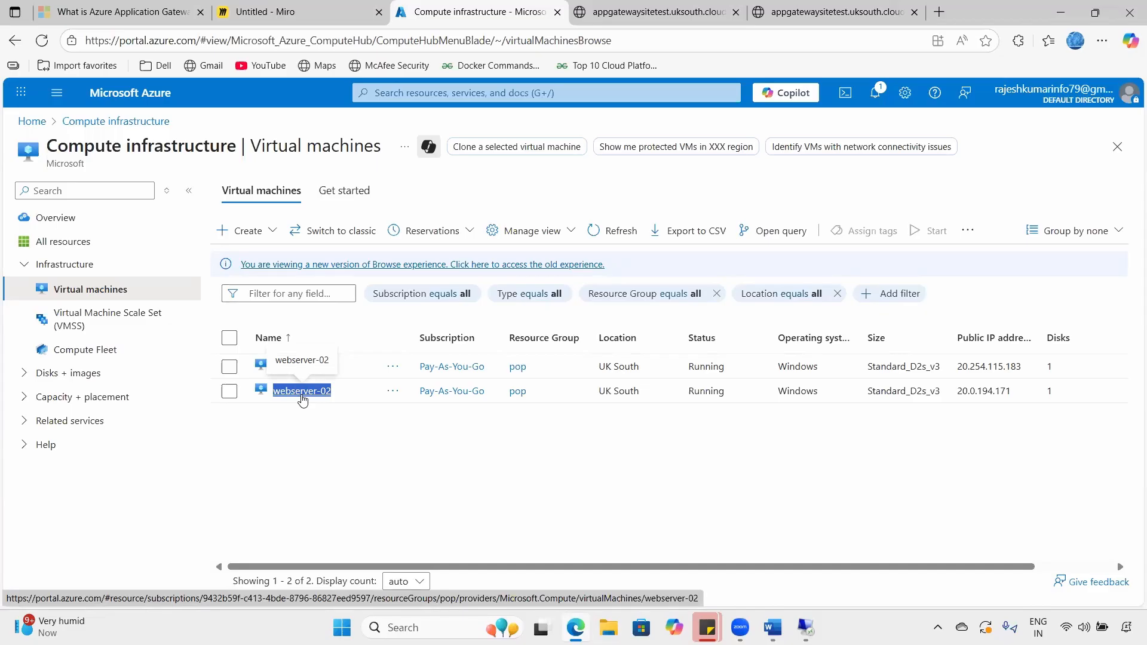
pyautogui.click(351, 382)
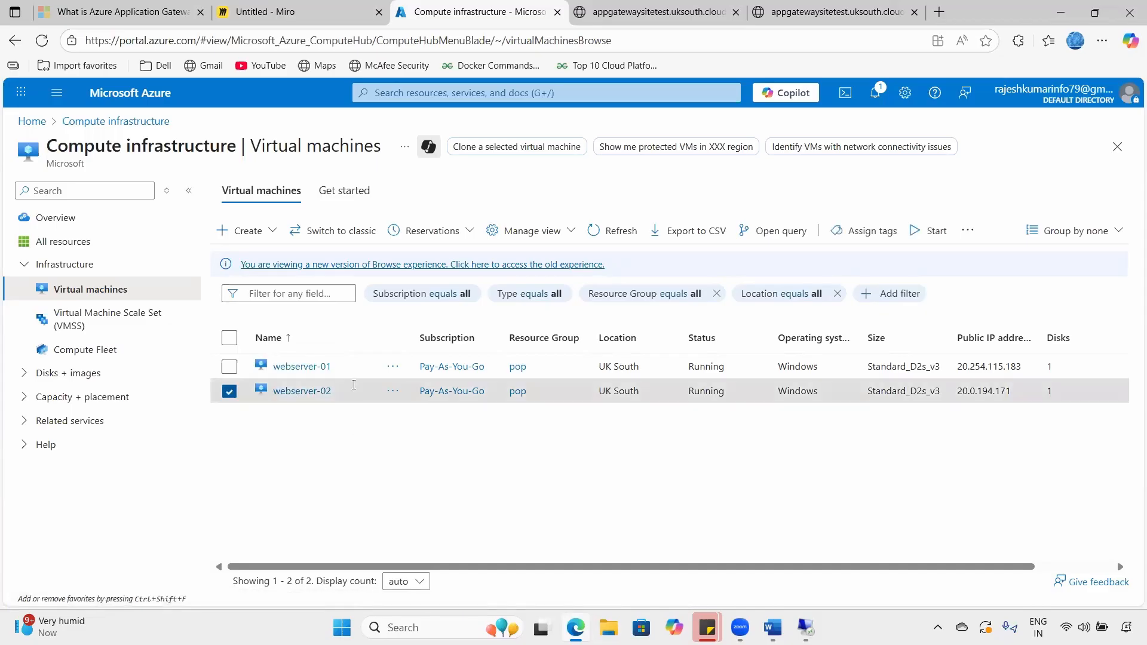
pyautogui.click(229, 392)
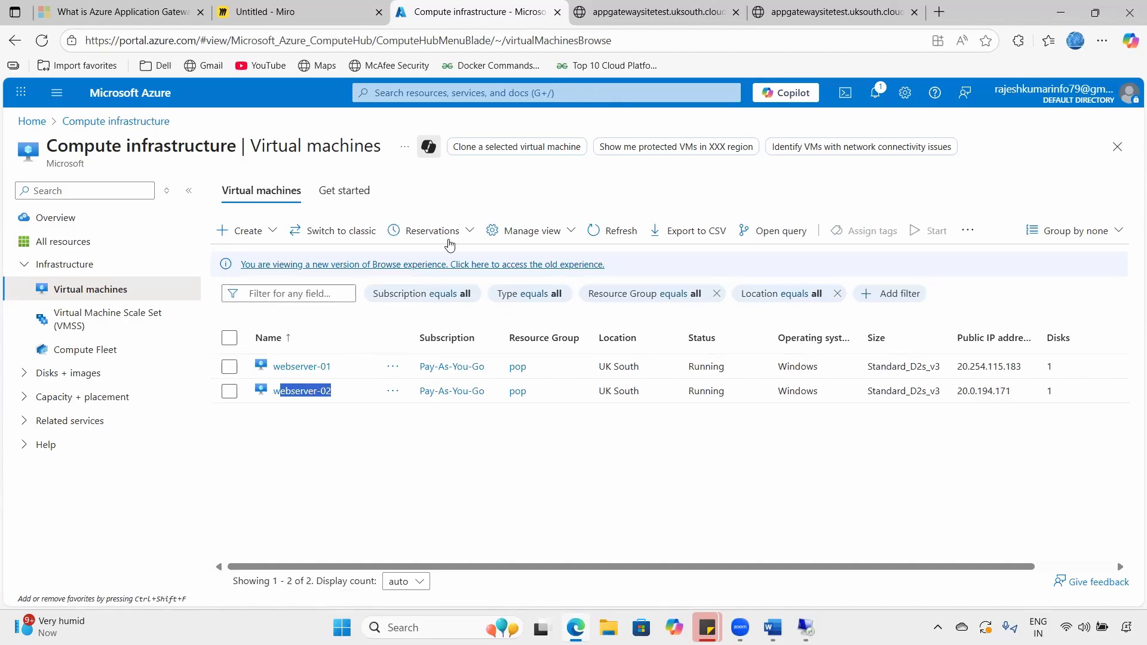
pyautogui.moveTo(344, 367); pyautogui.dragTo(271, 366)
pyautogui.moveTo(352, 393); pyautogui.dragTo(272, 391)
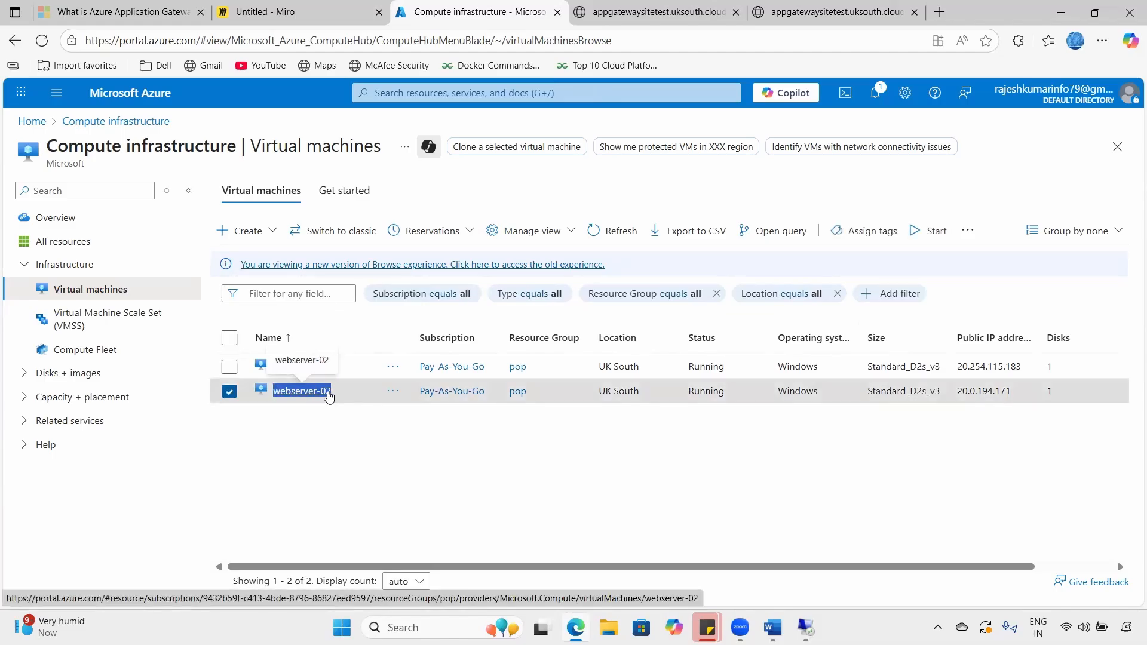
pyautogui.click(347, 442)
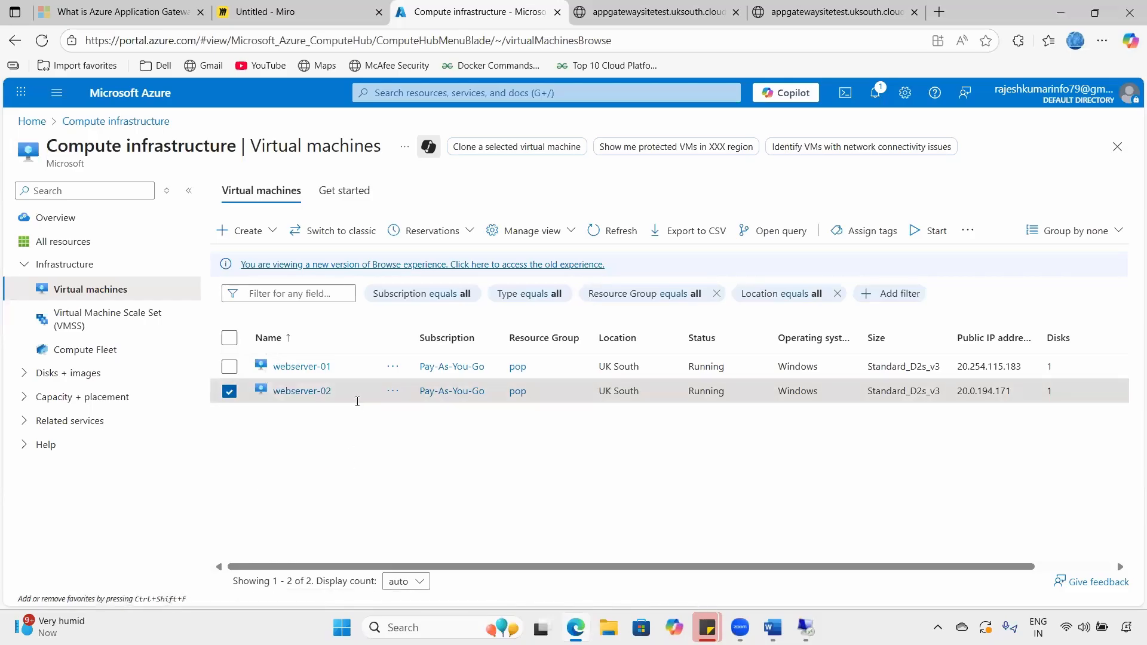
pyautogui.moveTo(336, 392); pyautogui.dragTo(301, 392)
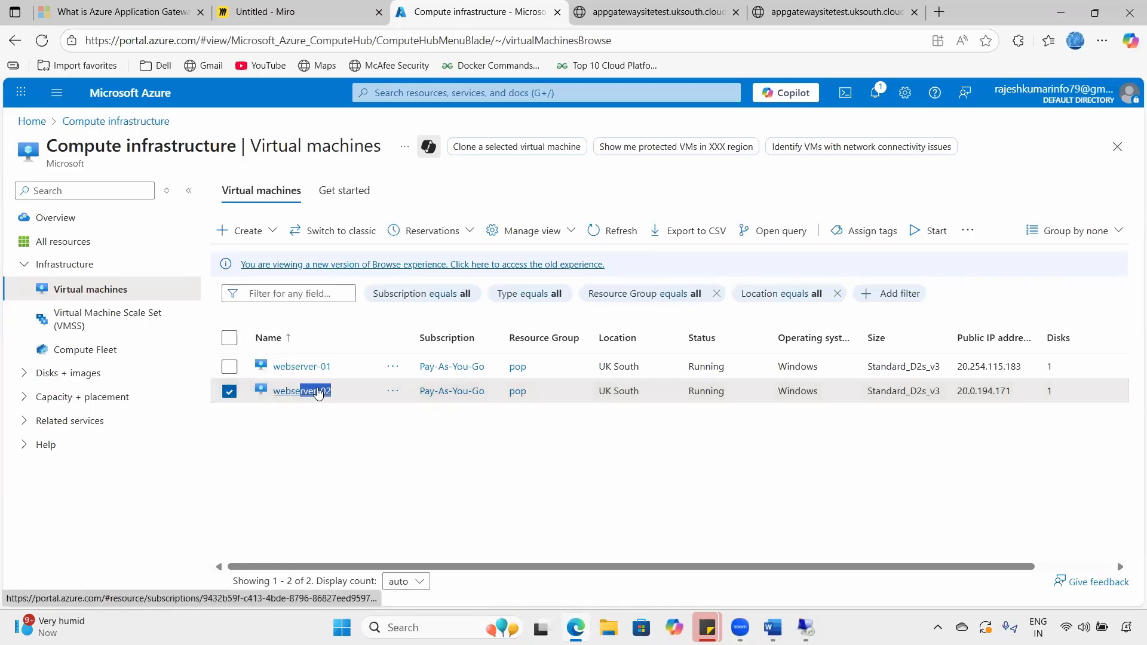
pyautogui.click(230, 392)
pyautogui.tripleClick(299, 390)
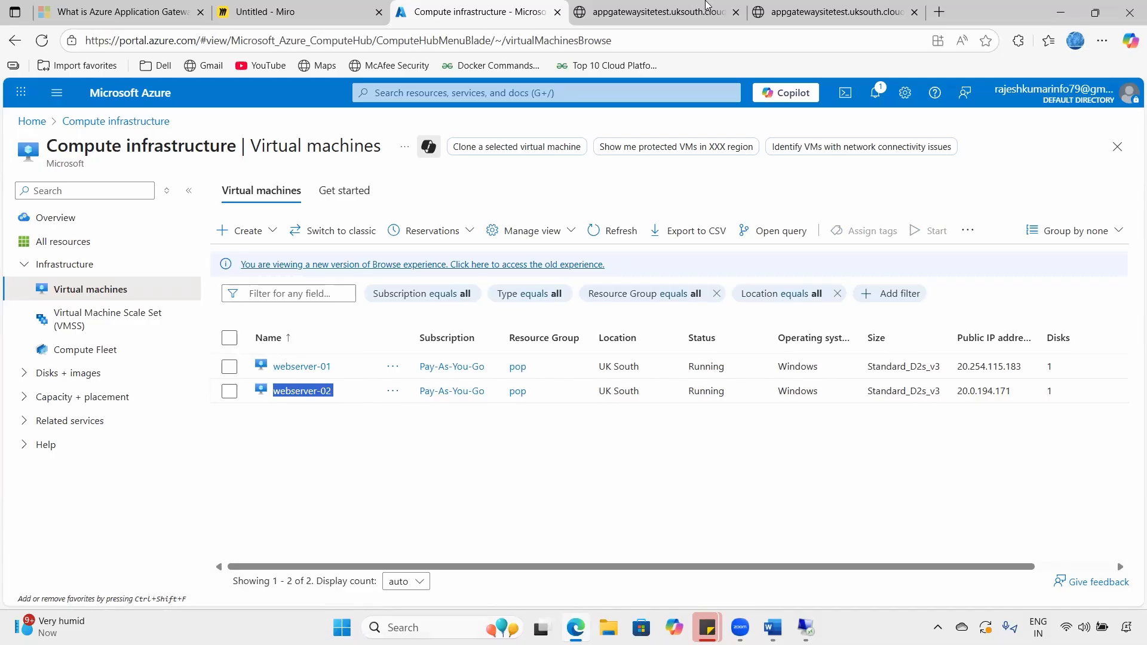
# - Alternate between the images and videos pages to compare the hosting server named on each
pyautogui.click(707, 4)
pyautogui.click(879, 5)
pyautogui.click(709, 5)
pyautogui.click(802, 4)
pyautogui.click(720, 7)
# - Return to the Azure portal's home page and open the list of application gateways
pyautogui.click(508, 7)
pyautogui.click(126, 95)
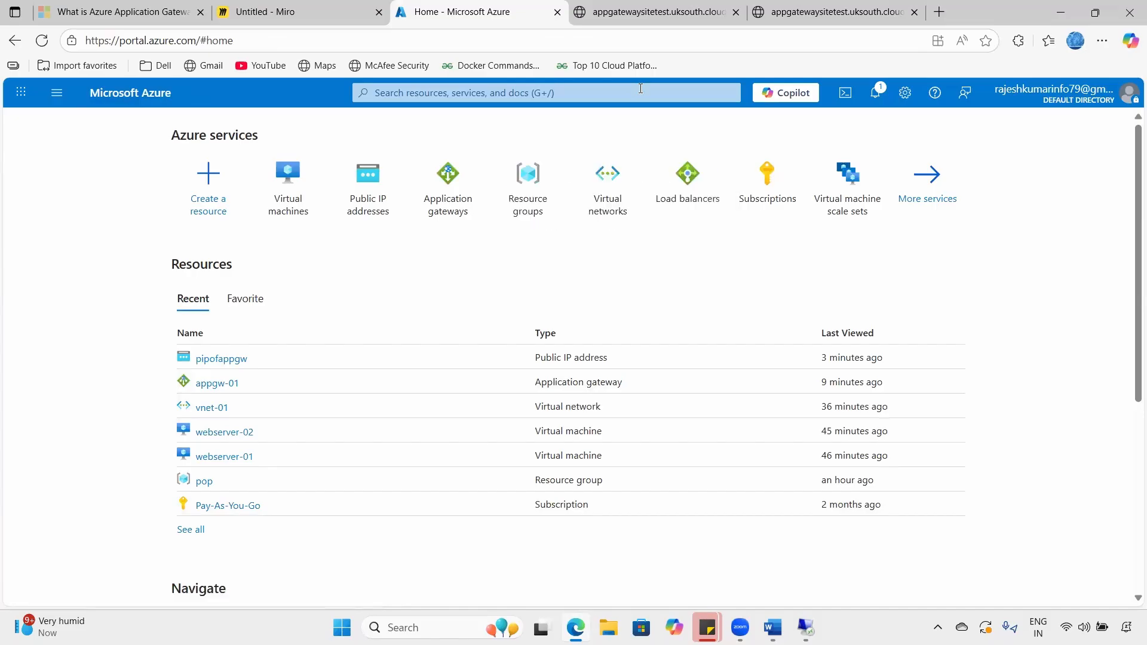
pyautogui.click(448, 199)
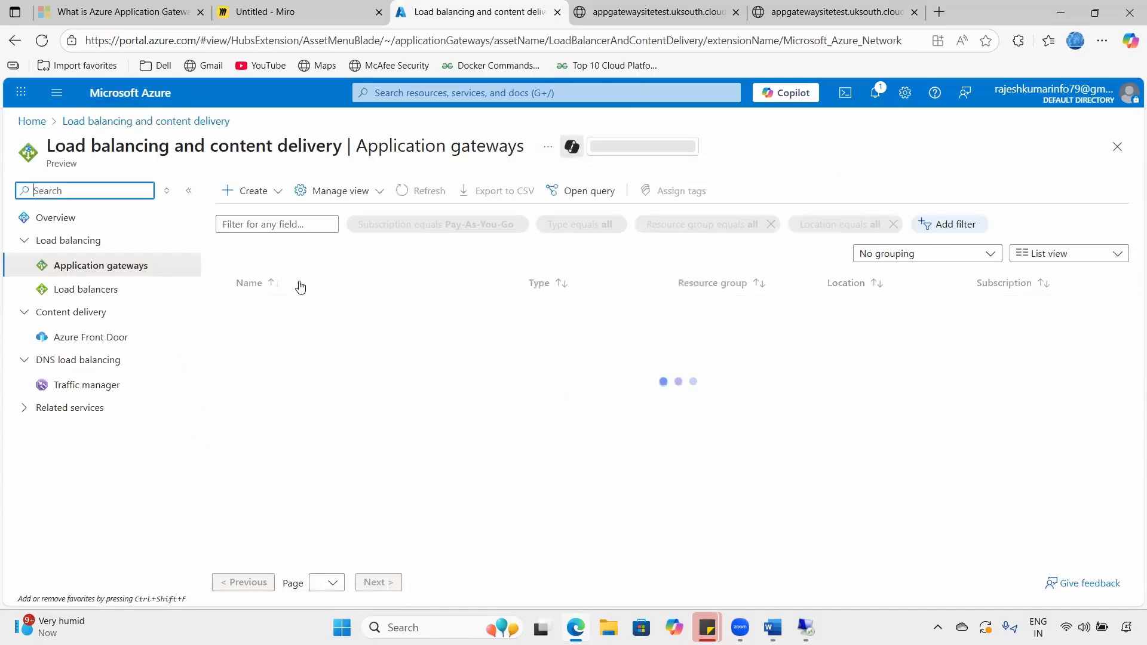